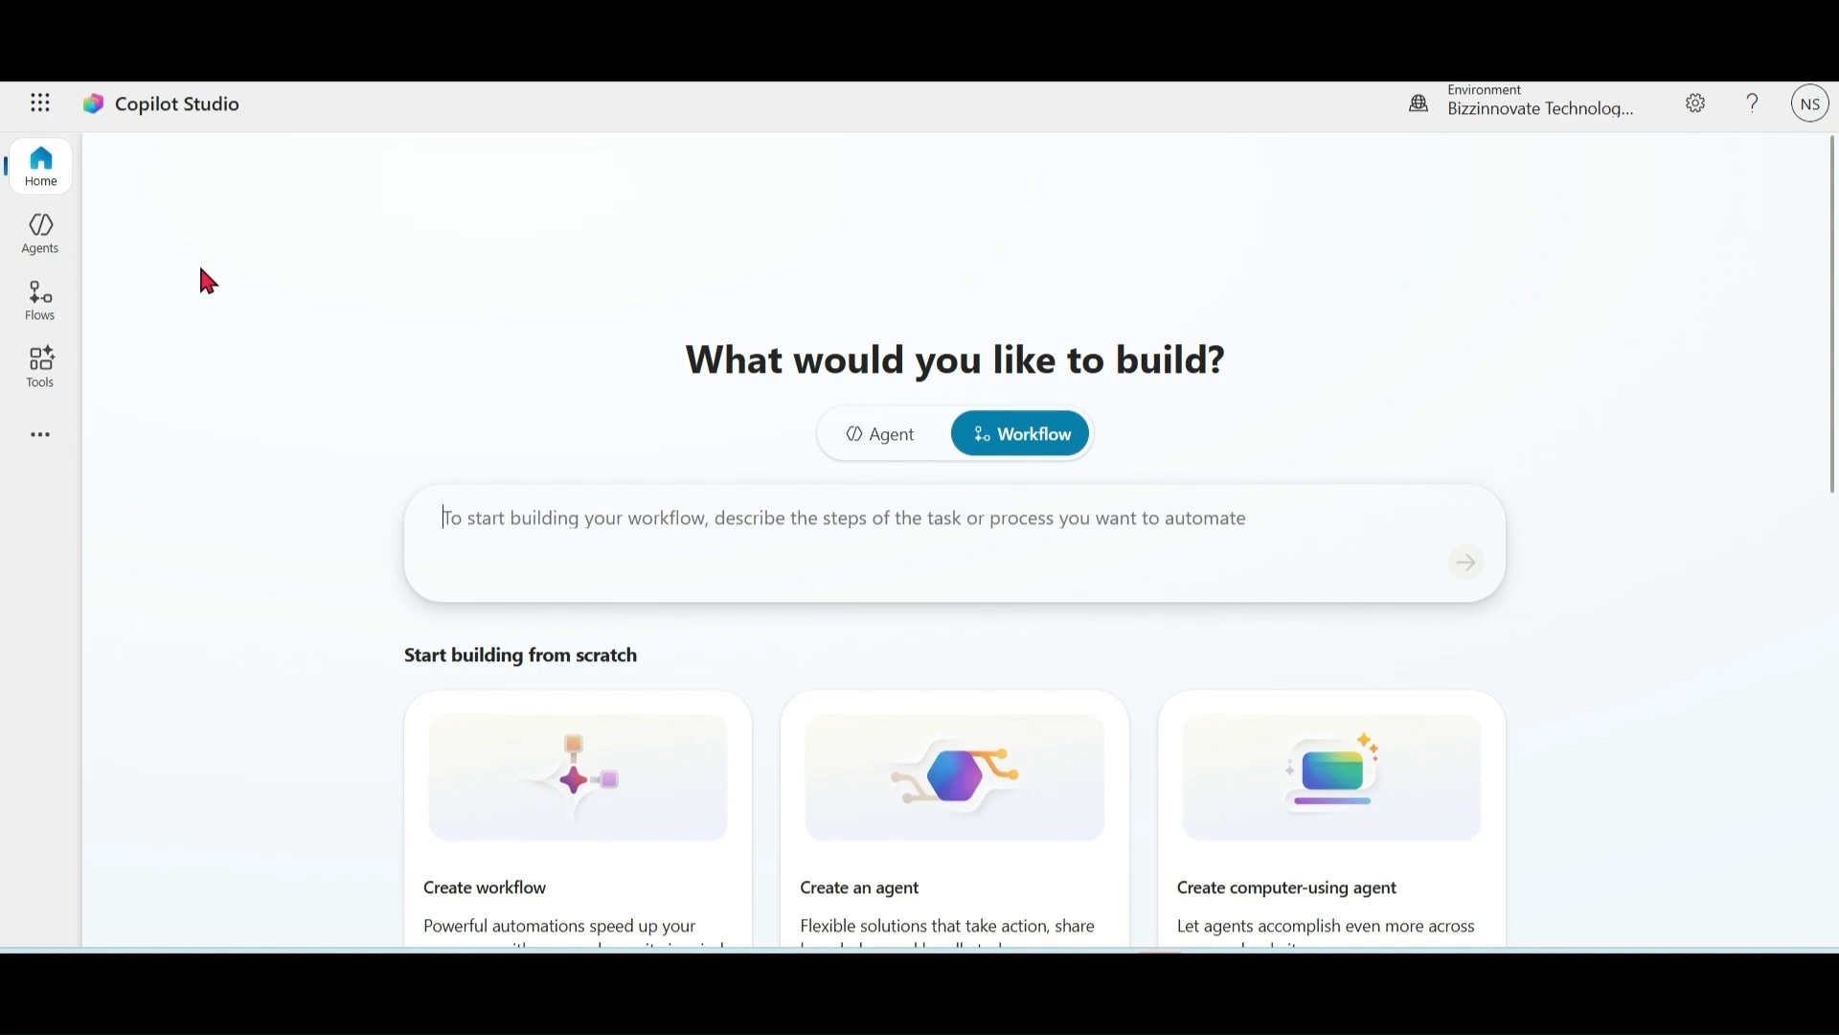
# Step: Generate an agent flow from the description 'send me message on teams when i receive an email'
pyautogui.click(39, 317)
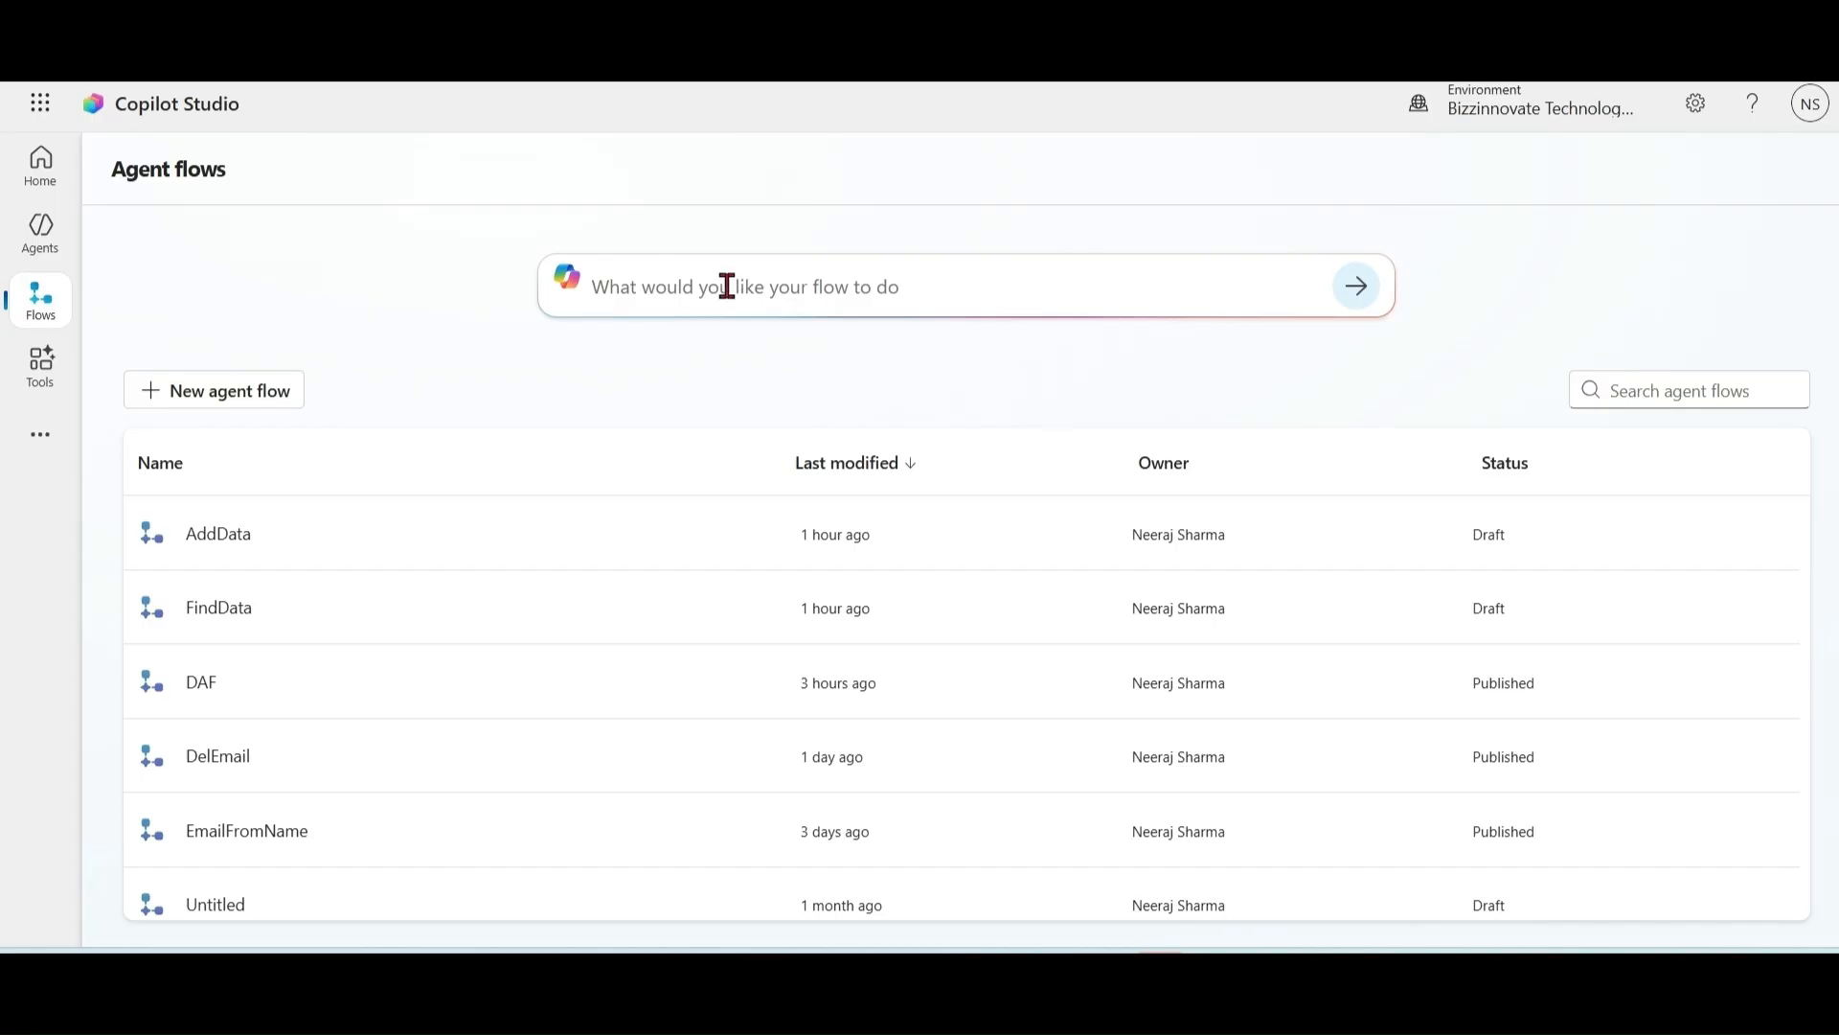
pyautogui.click(699, 290)
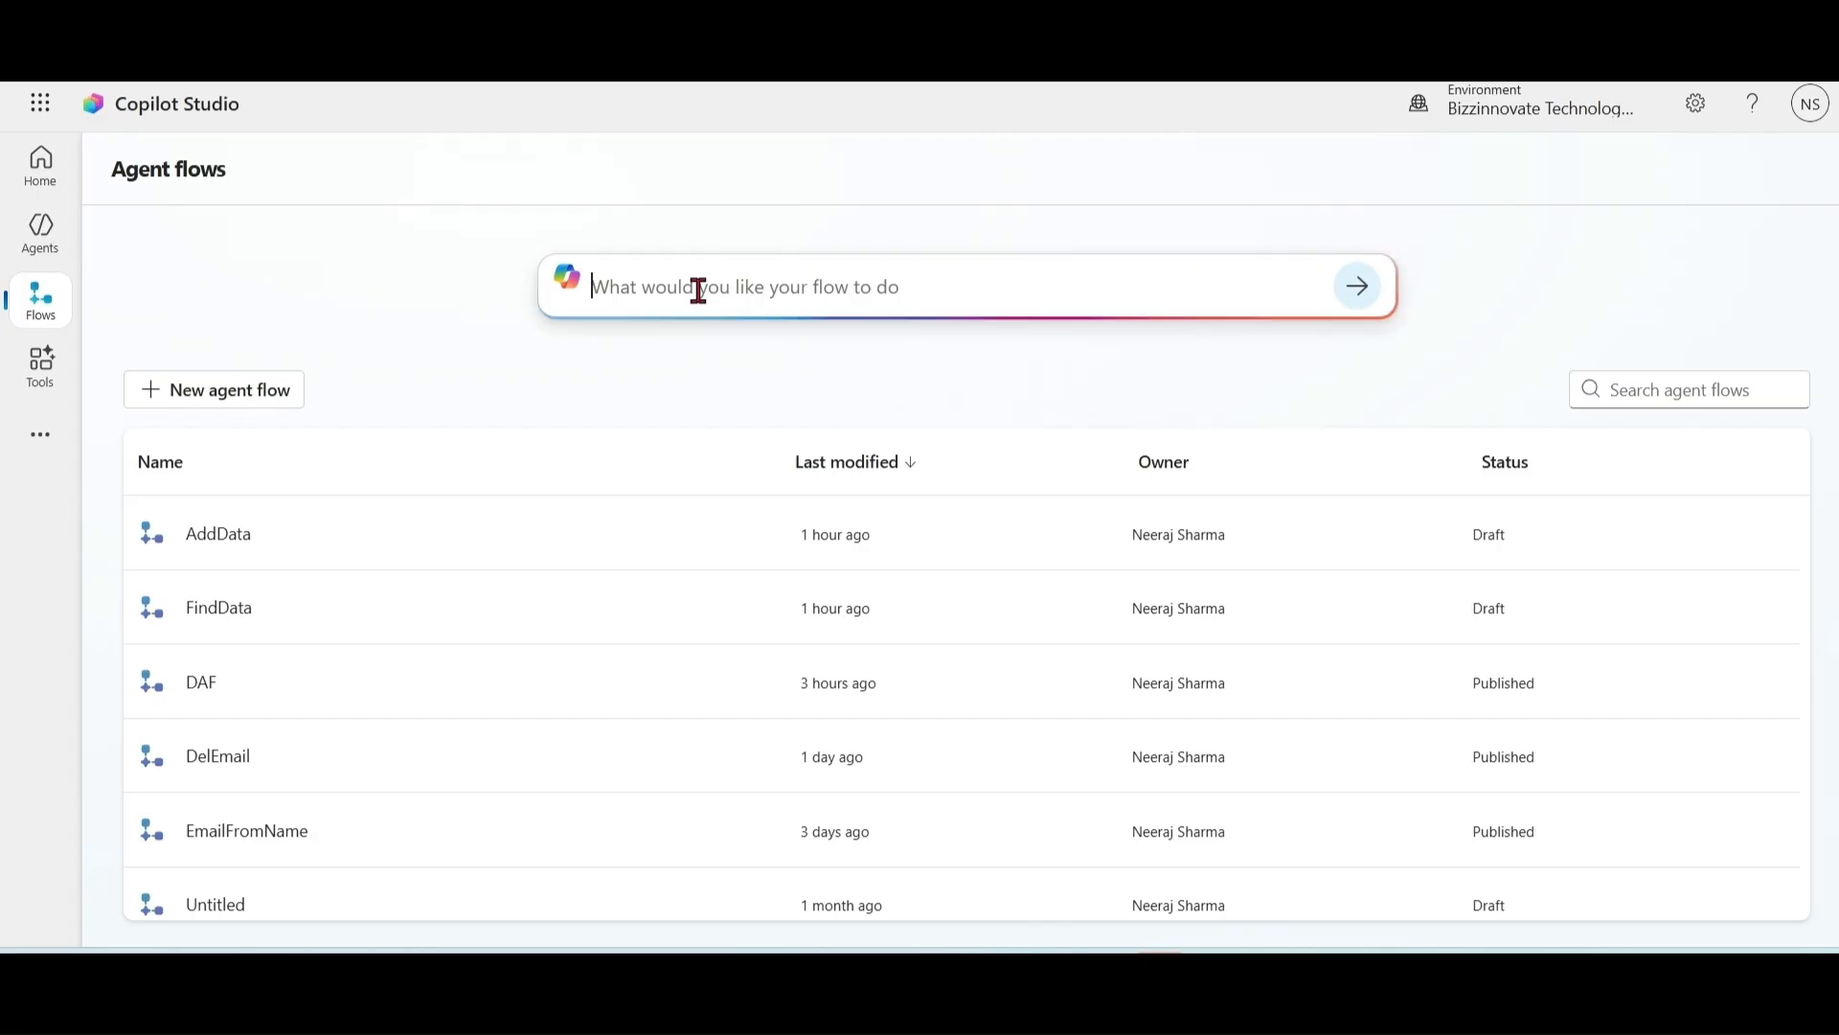
pyautogui.write('sen')
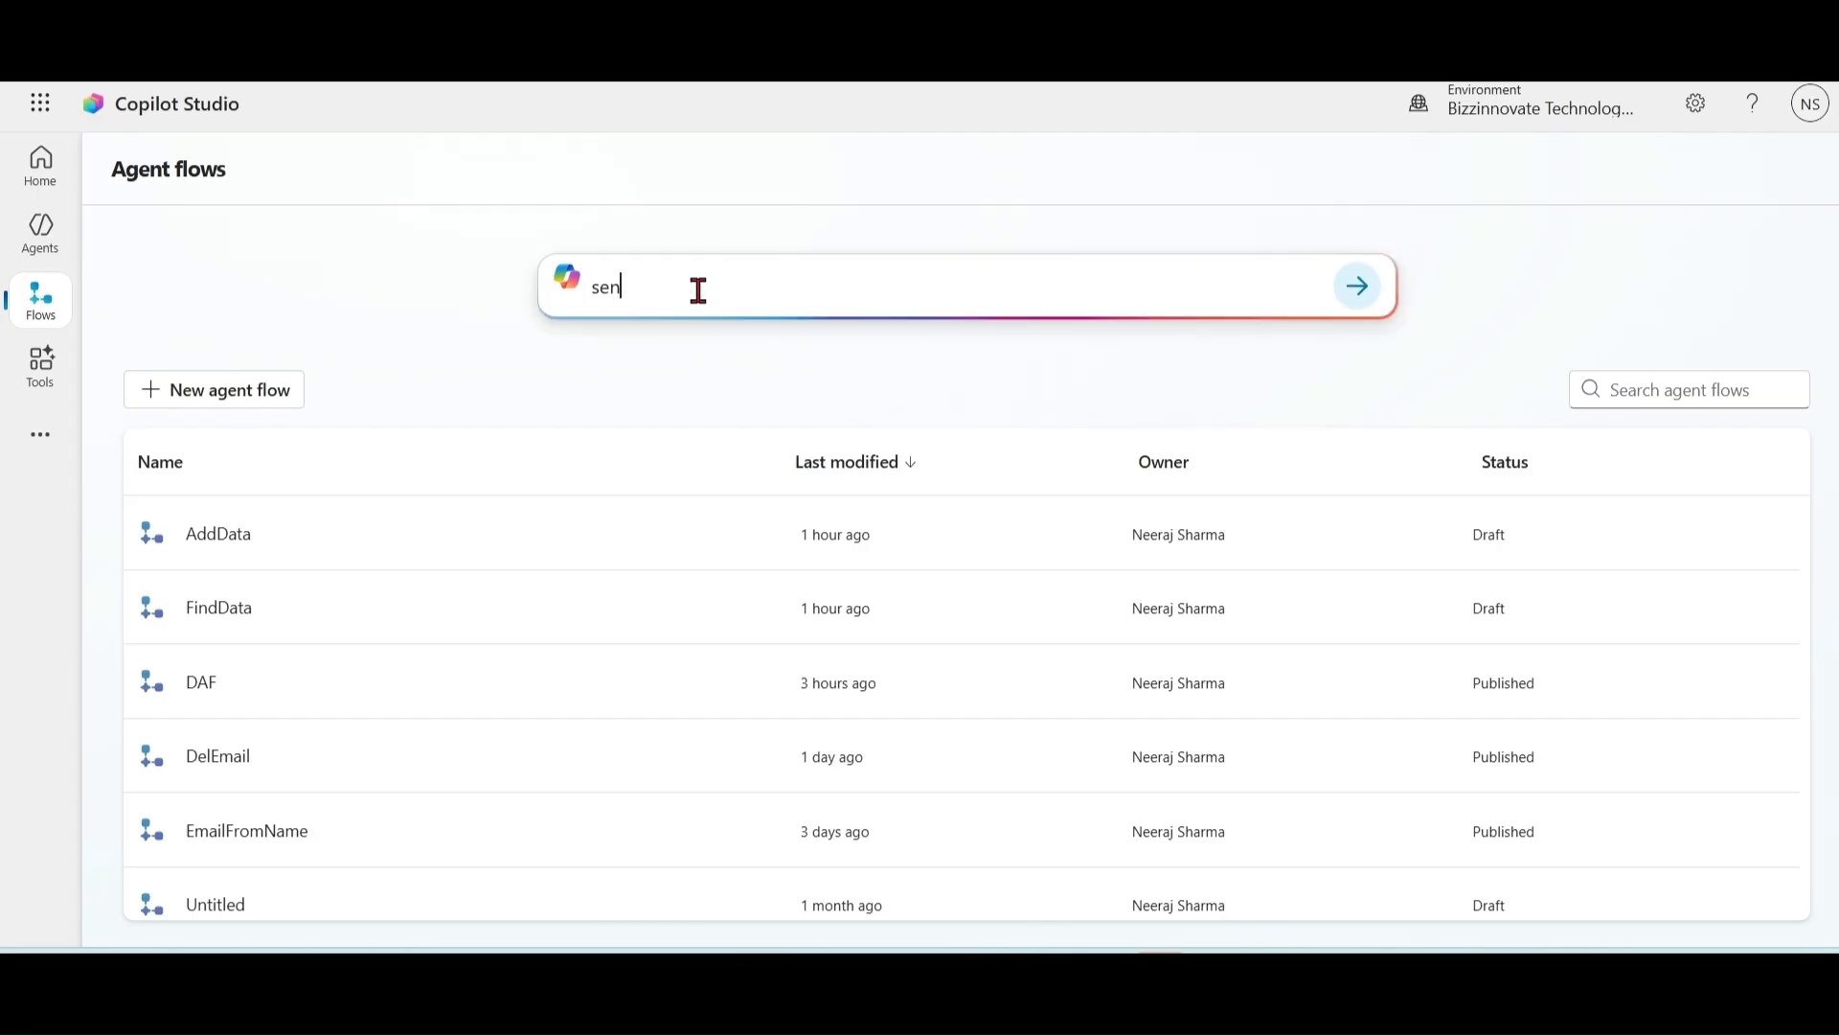
pyautogui.write('d me message on teams when i')
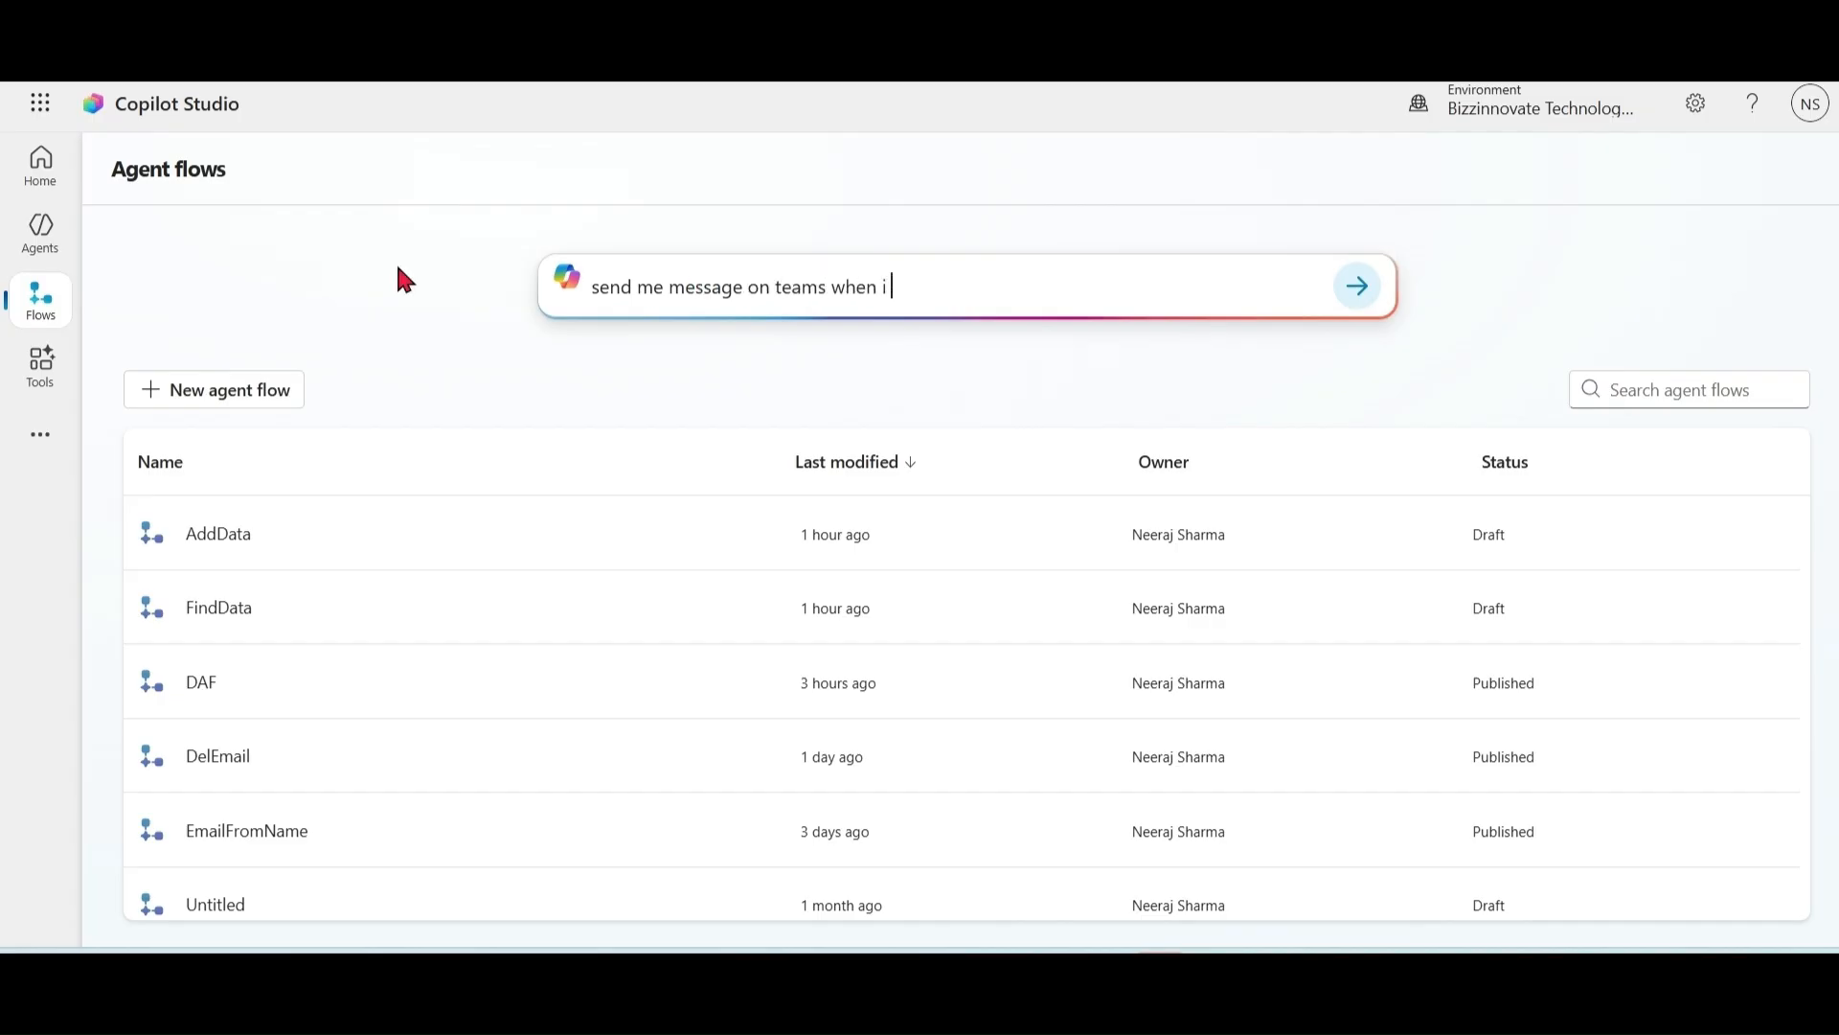
pyautogui.write(' receive an email')
pyautogui.click(1356, 287)
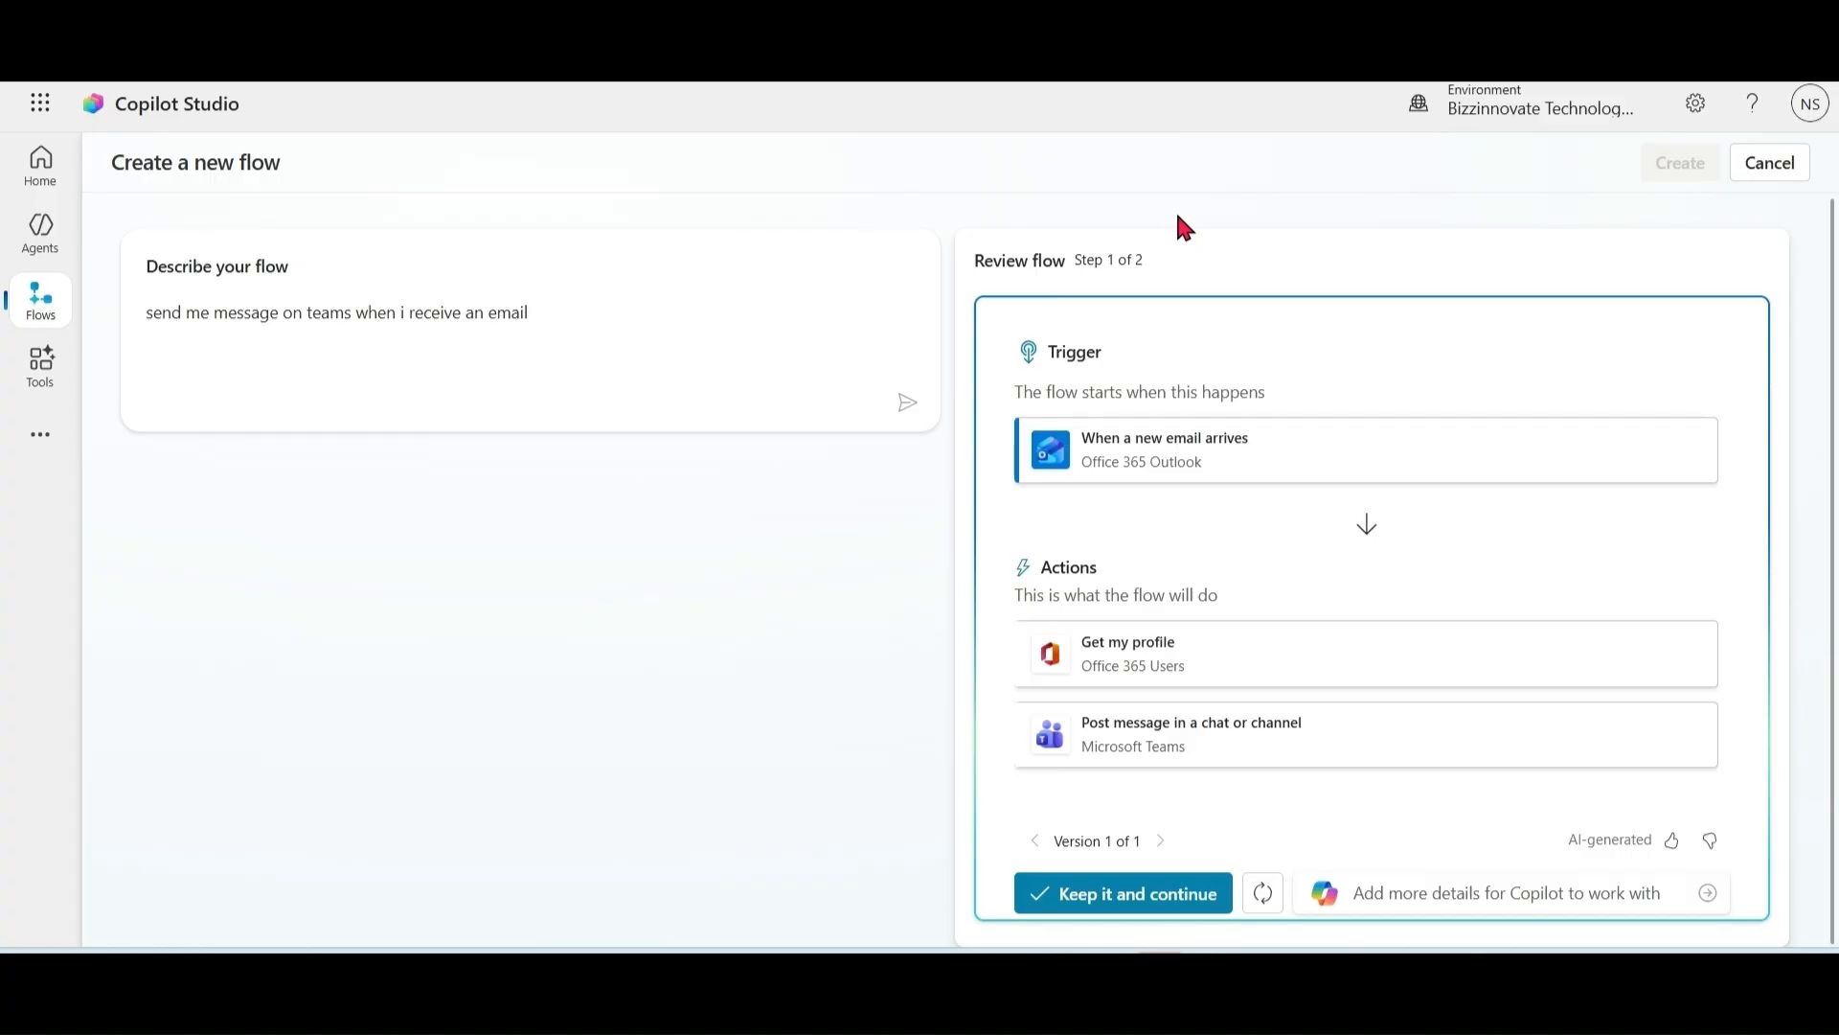
# Step: Abandon the generated flow, start a blank agent flow, and exit it without saving
pyautogui.click(37, 304)
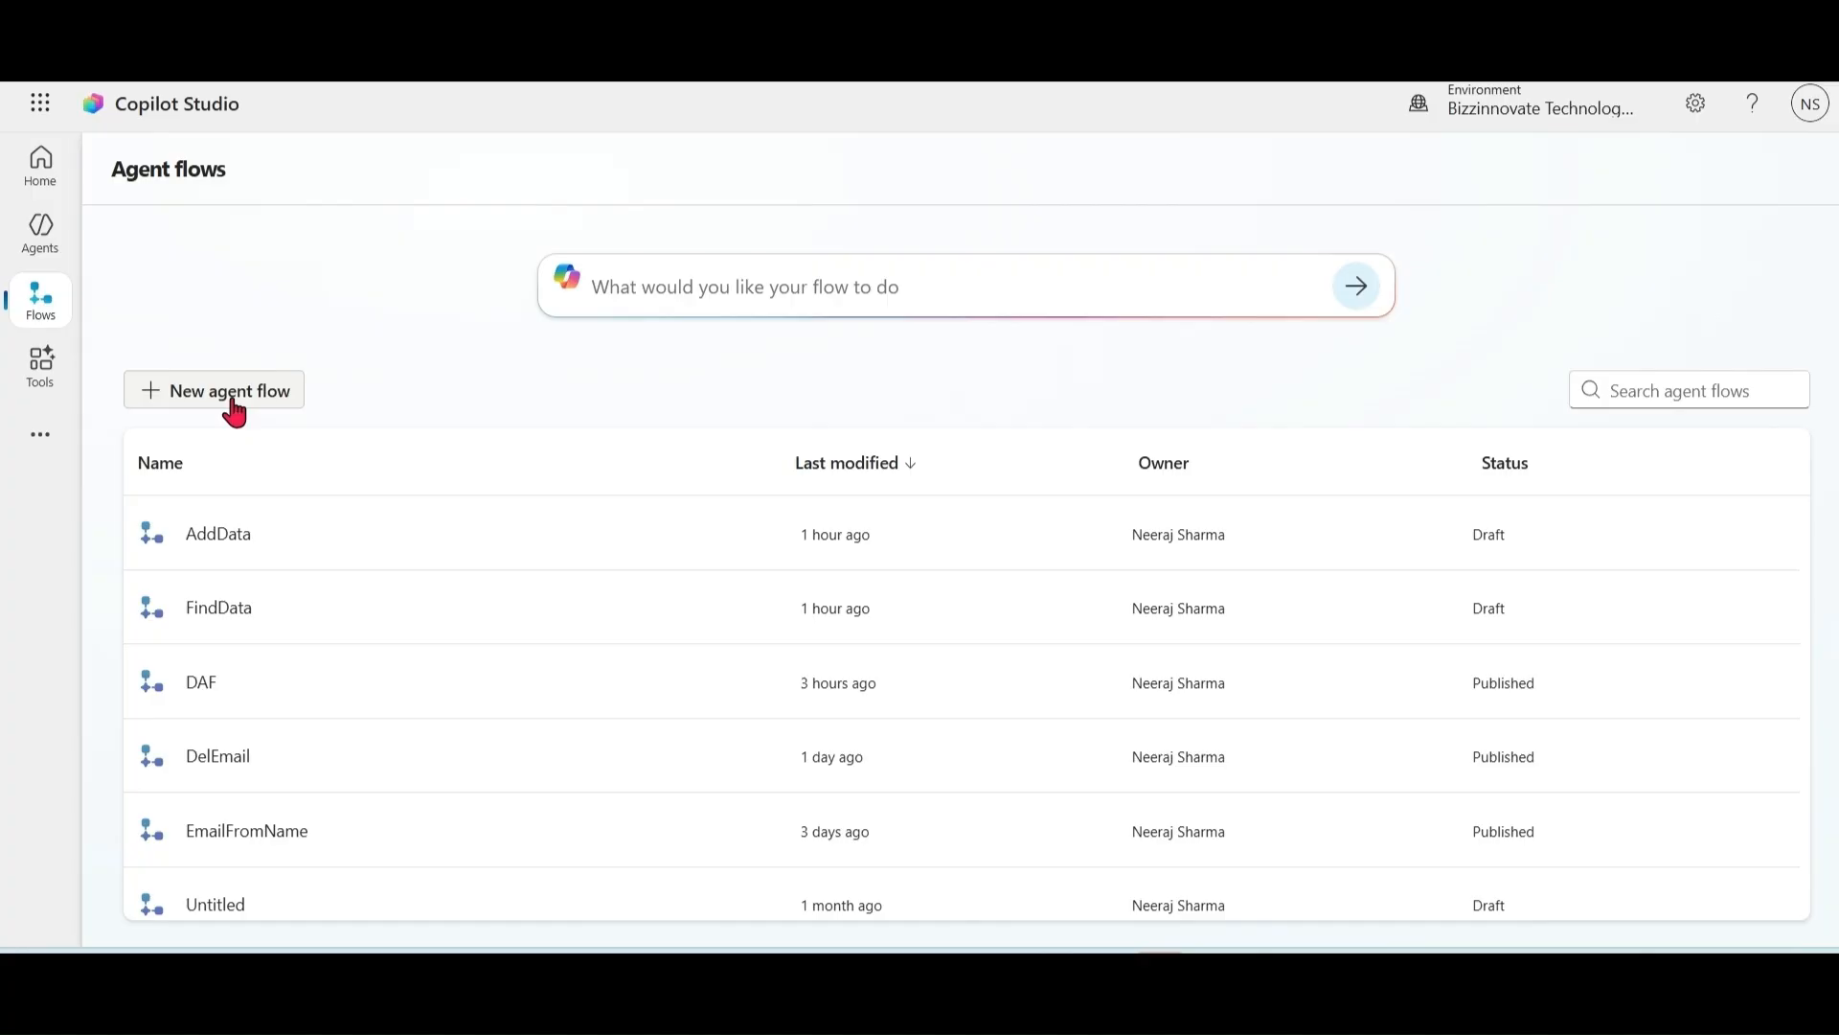
pyautogui.click(234, 410)
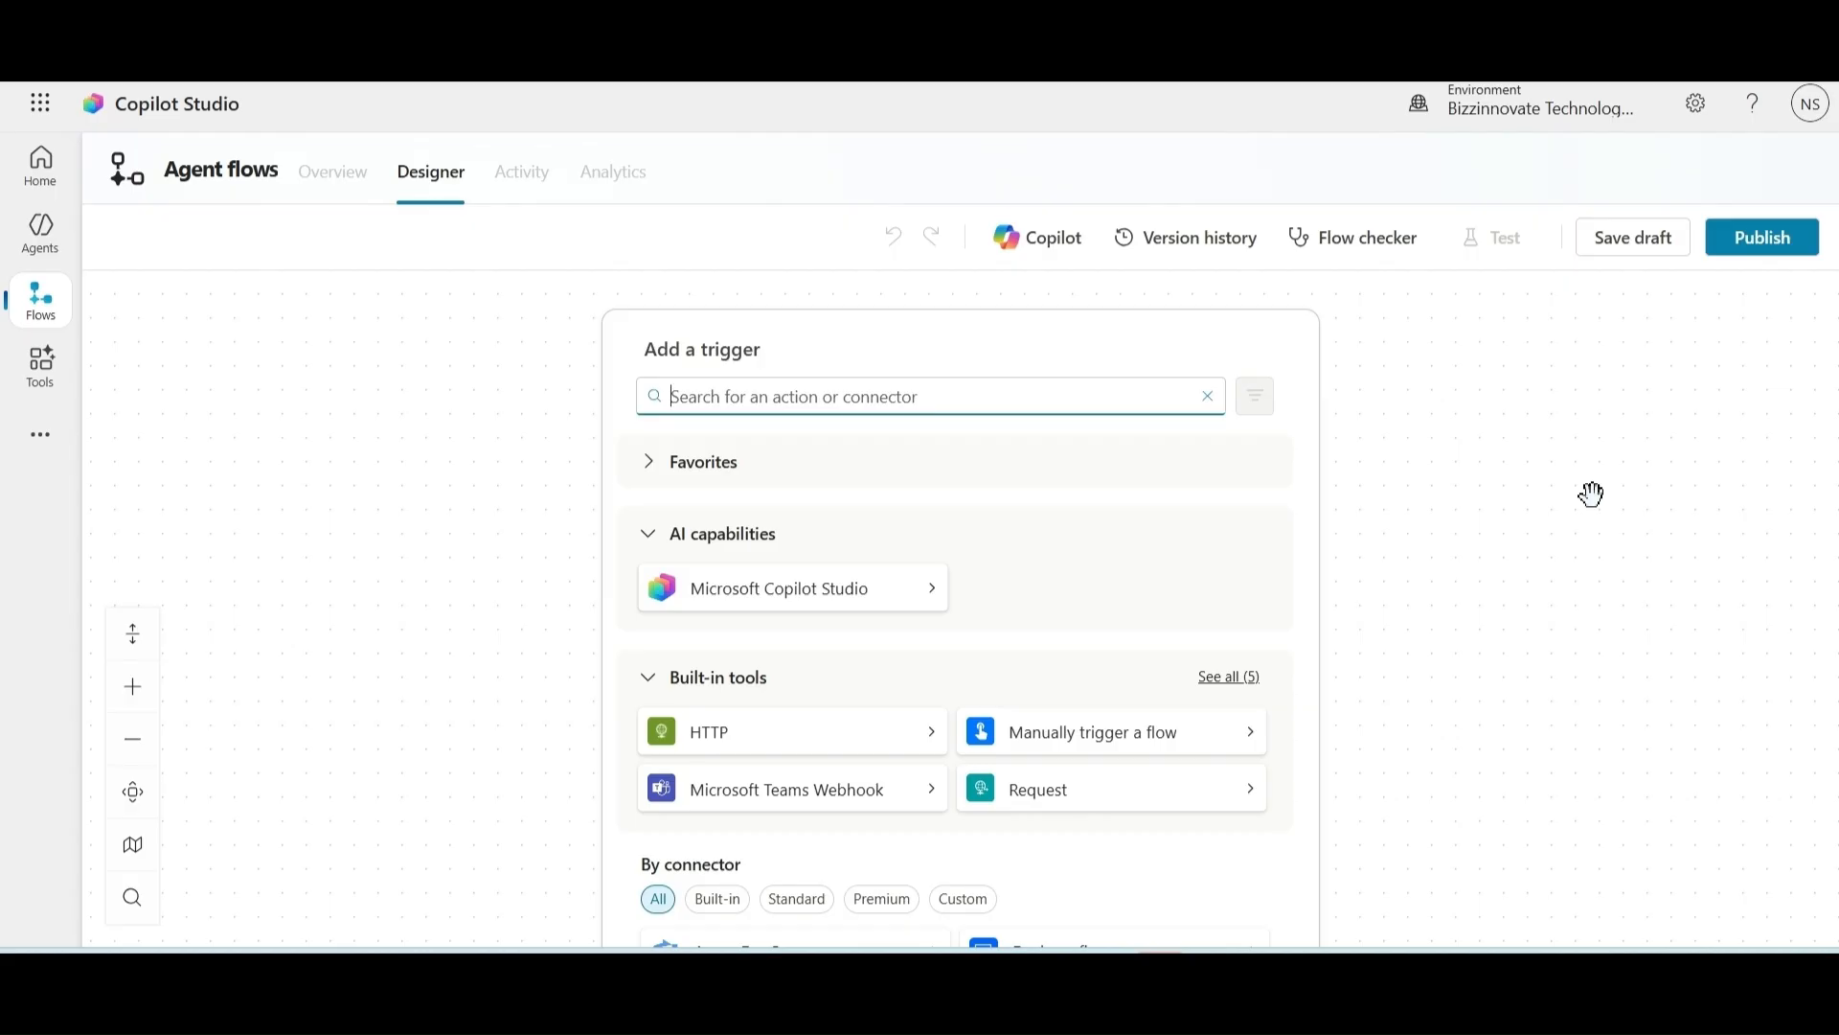
pyautogui.click(40, 314)
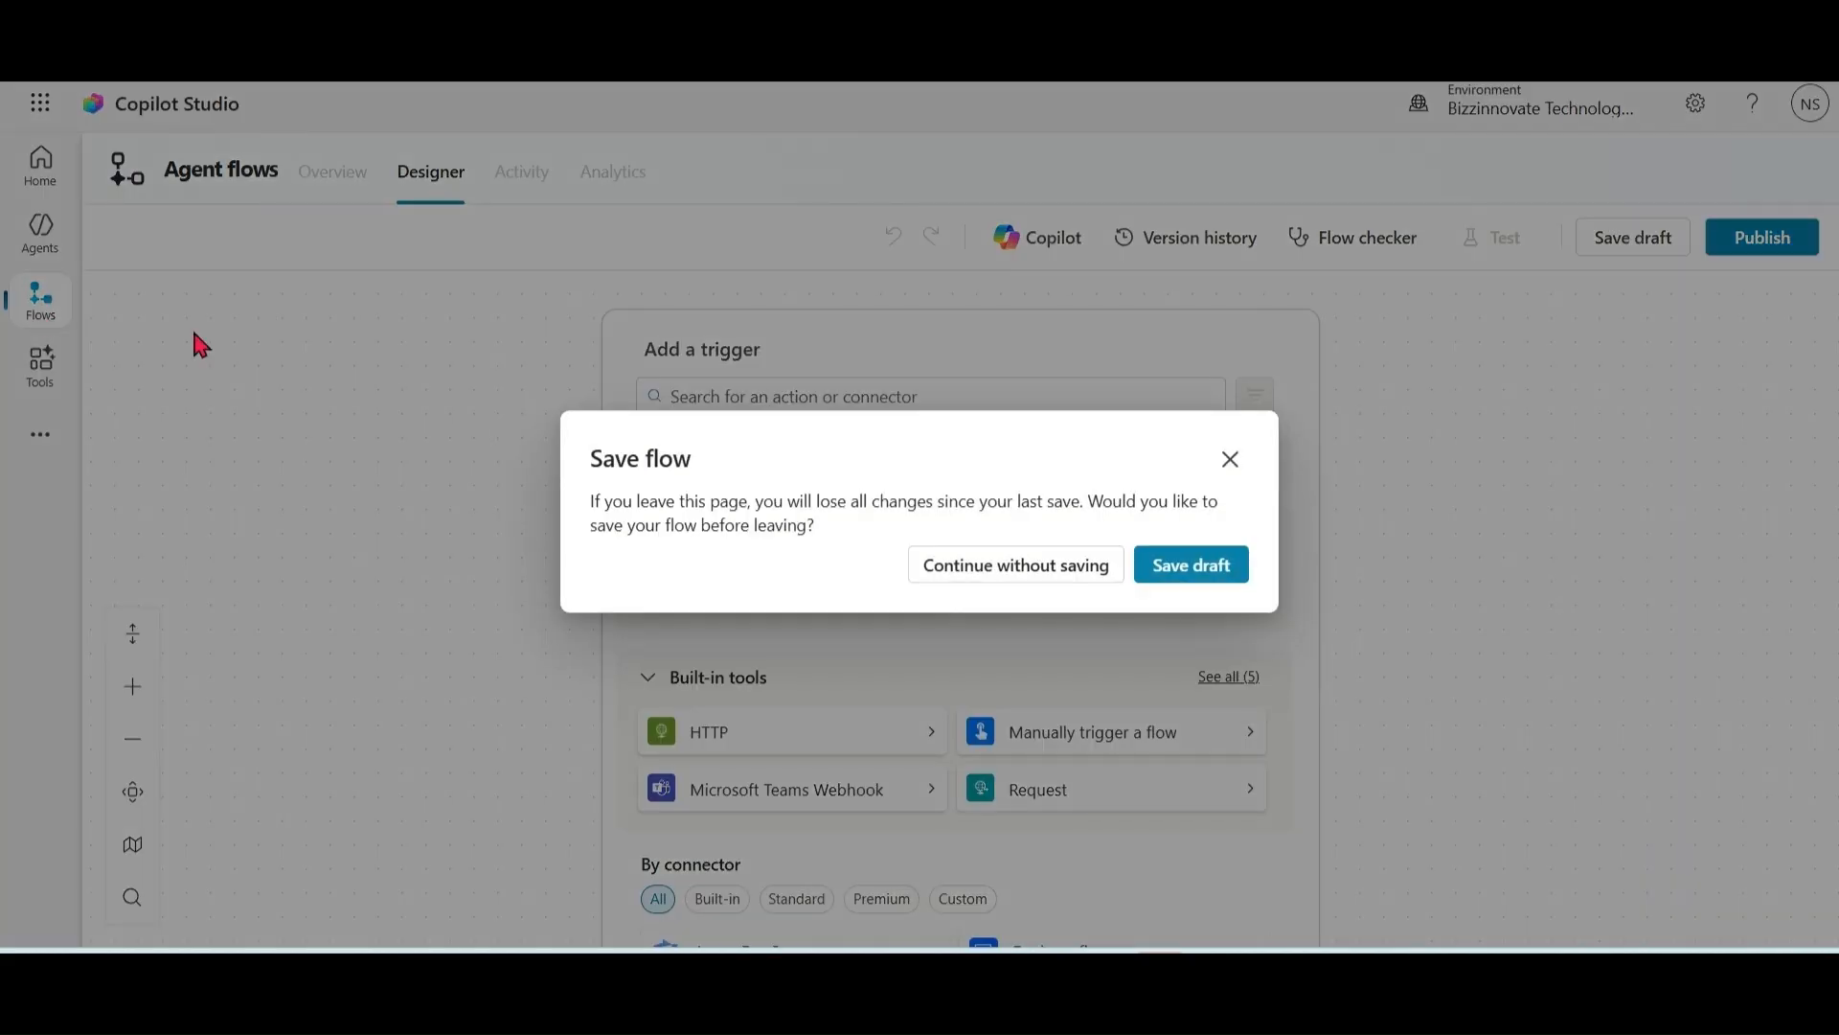
pyautogui.click(1121, 561)
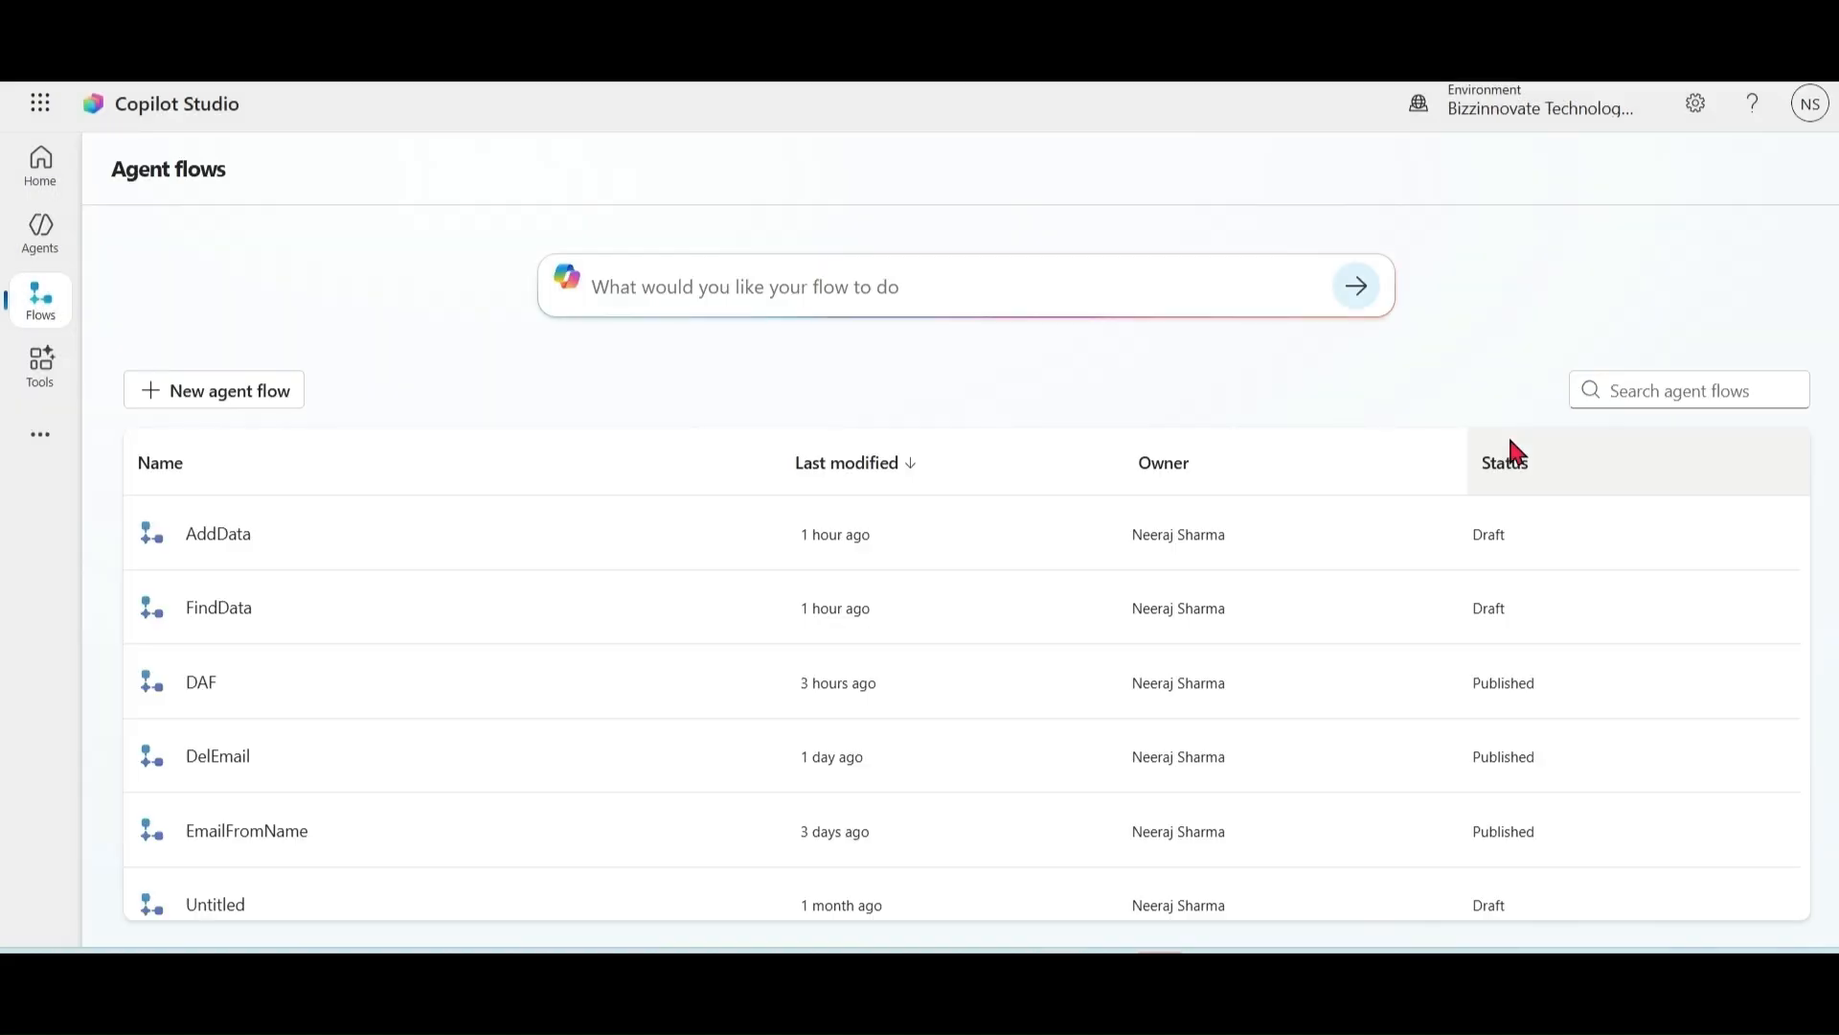
# Step: Create a new blank agent and open its details for editing
pyautogui.click(34, 250)
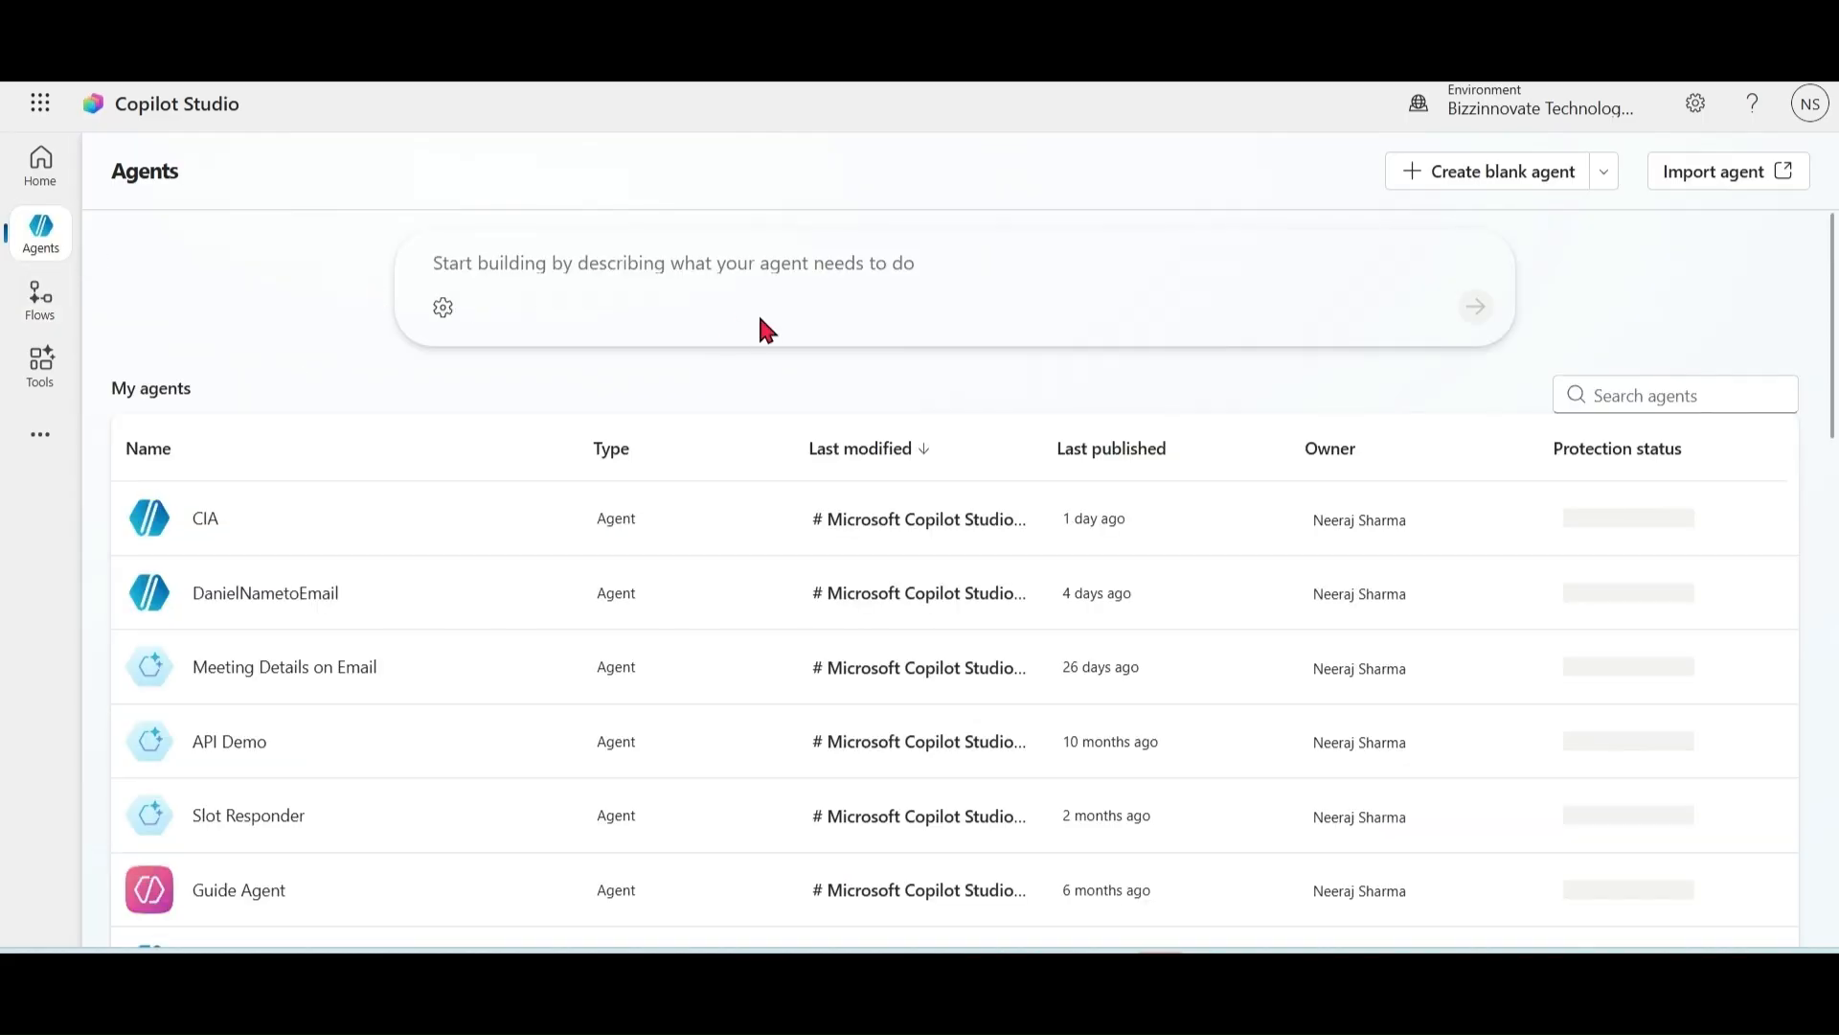
pyautogui.click(1524, 182)
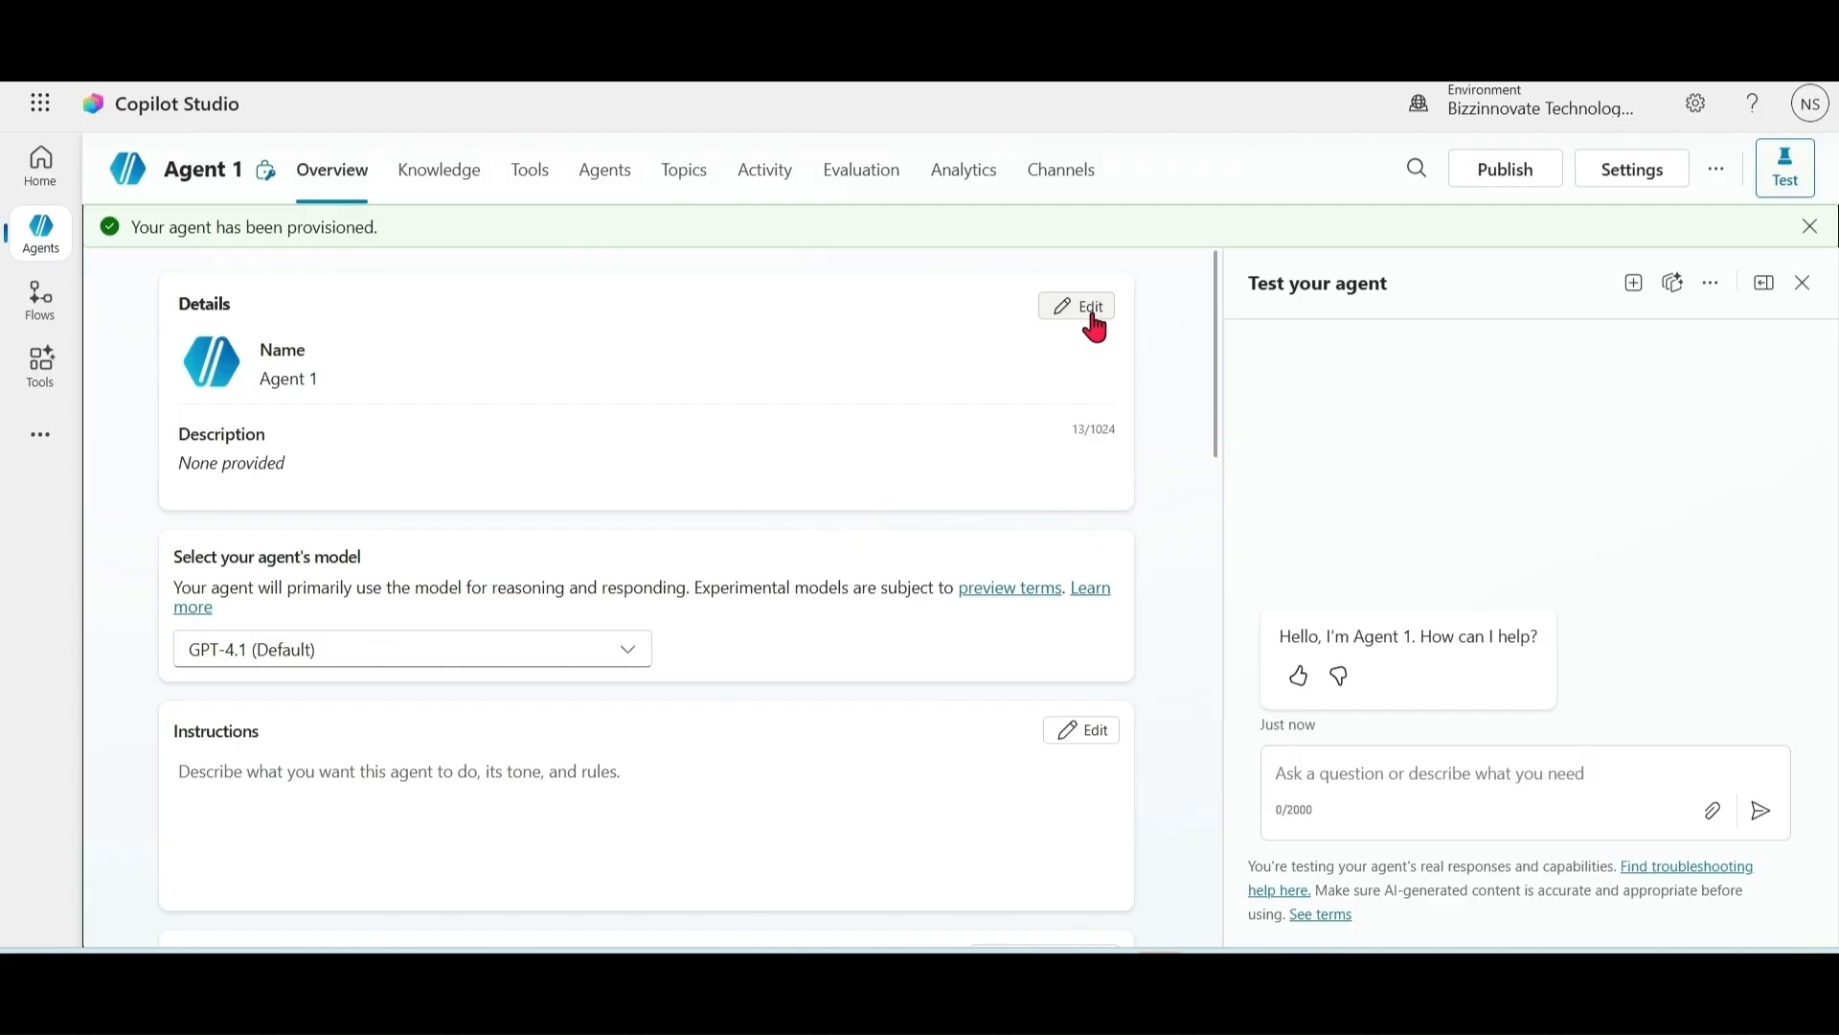
pyautogui.click(1095, 324)
# Step: Name it 'Customer Information Agent' and describe it as getting customers by name and creating new ones
pyautogui.moveTo(433, 388); pyautogui.dragTo(177, 399)
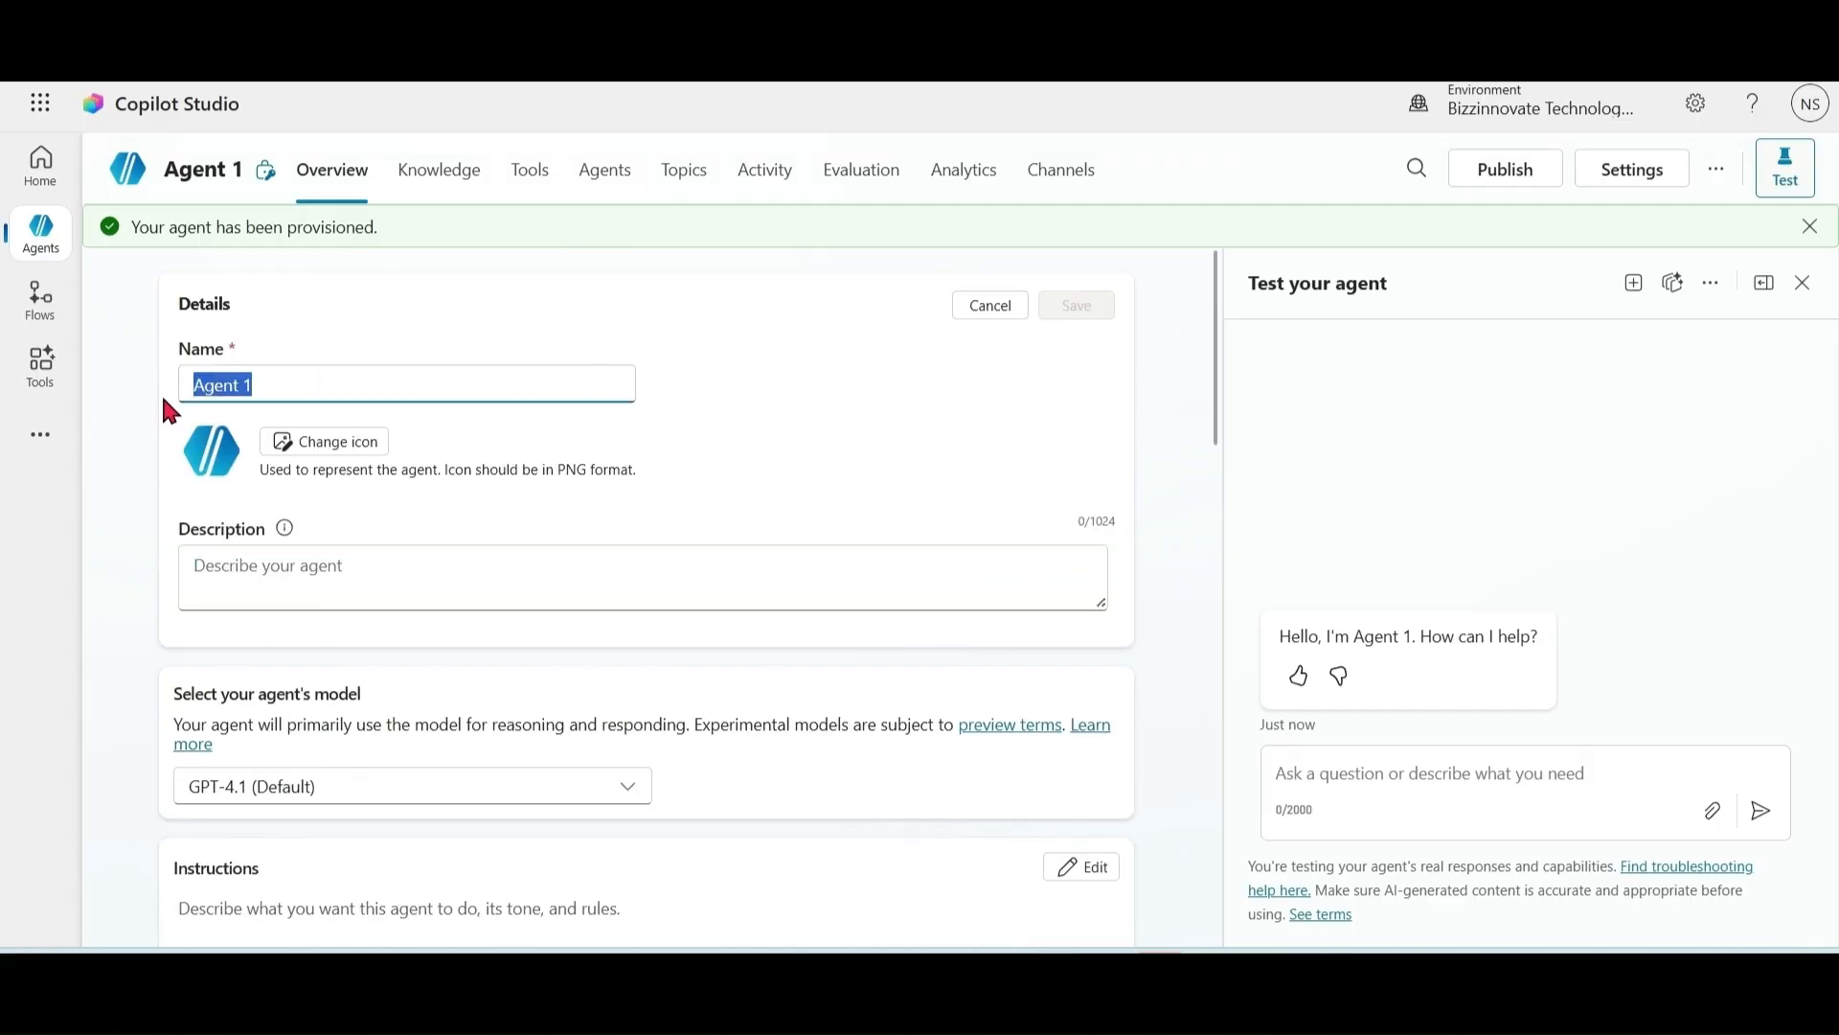
pyautogui.write('Customer')
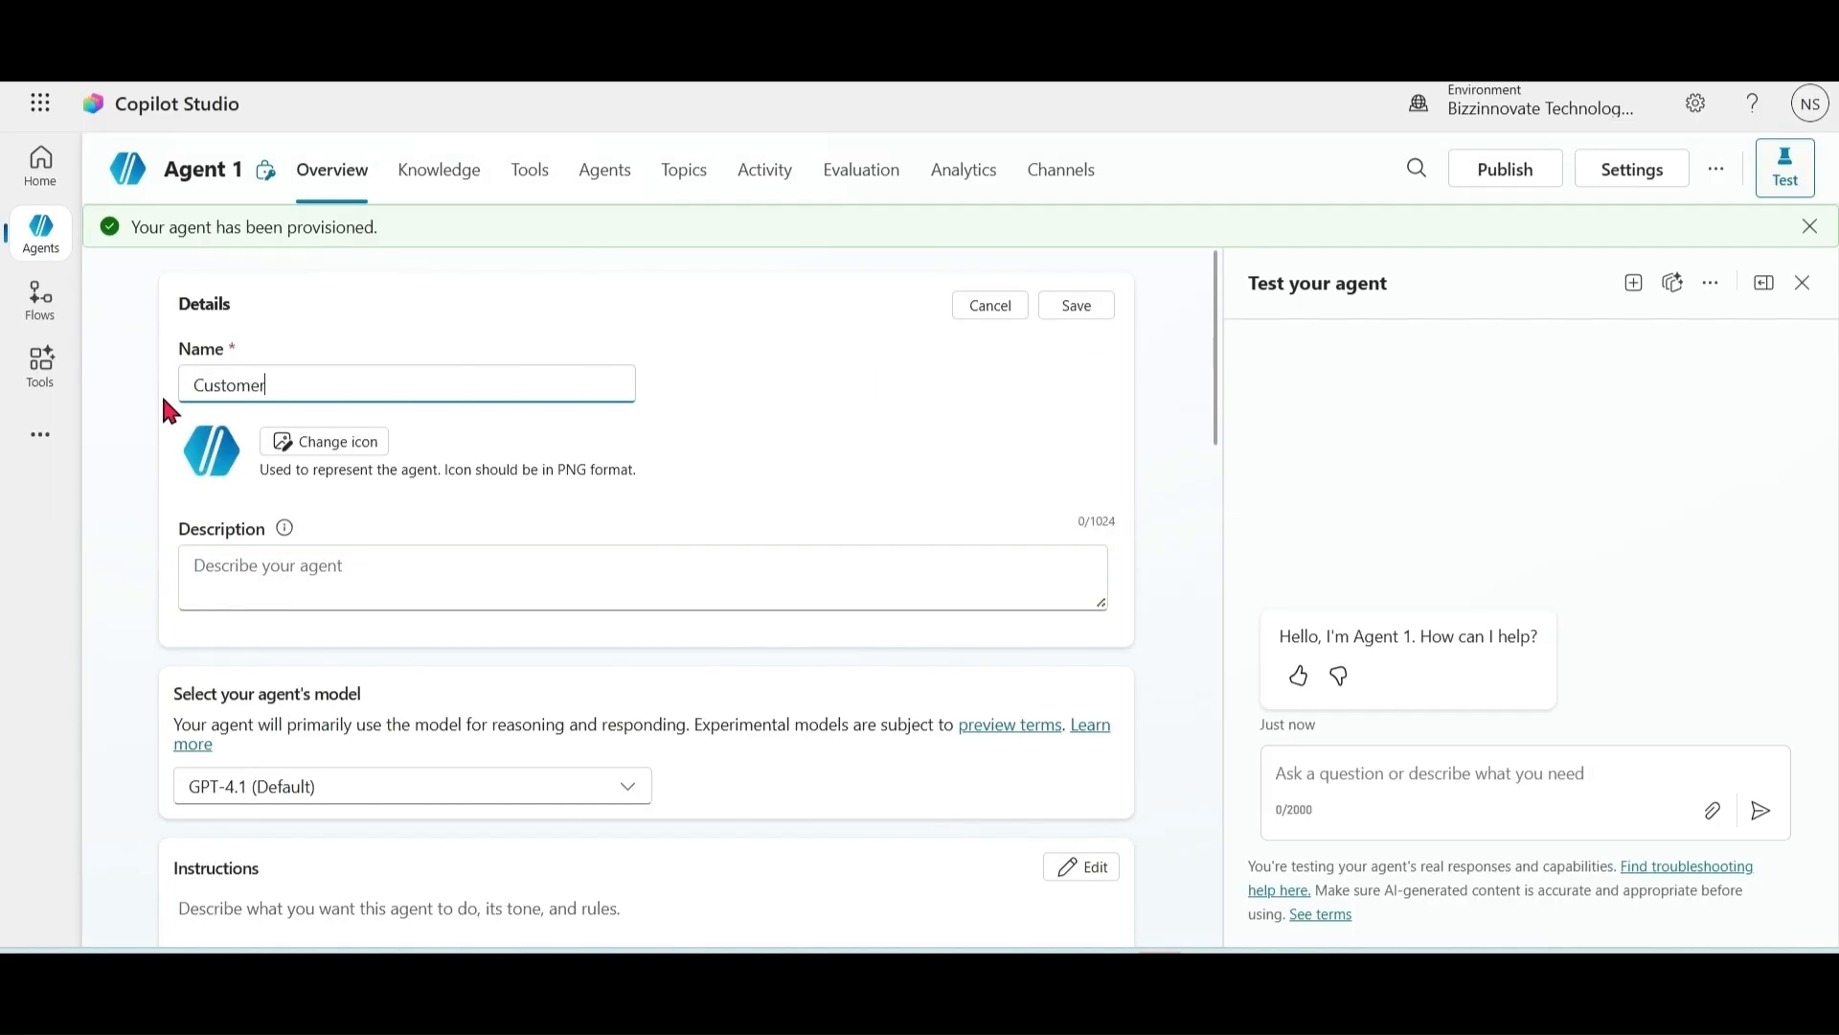
pyautogui.write(' Information Agent')
pyautogui.click(371, 572)
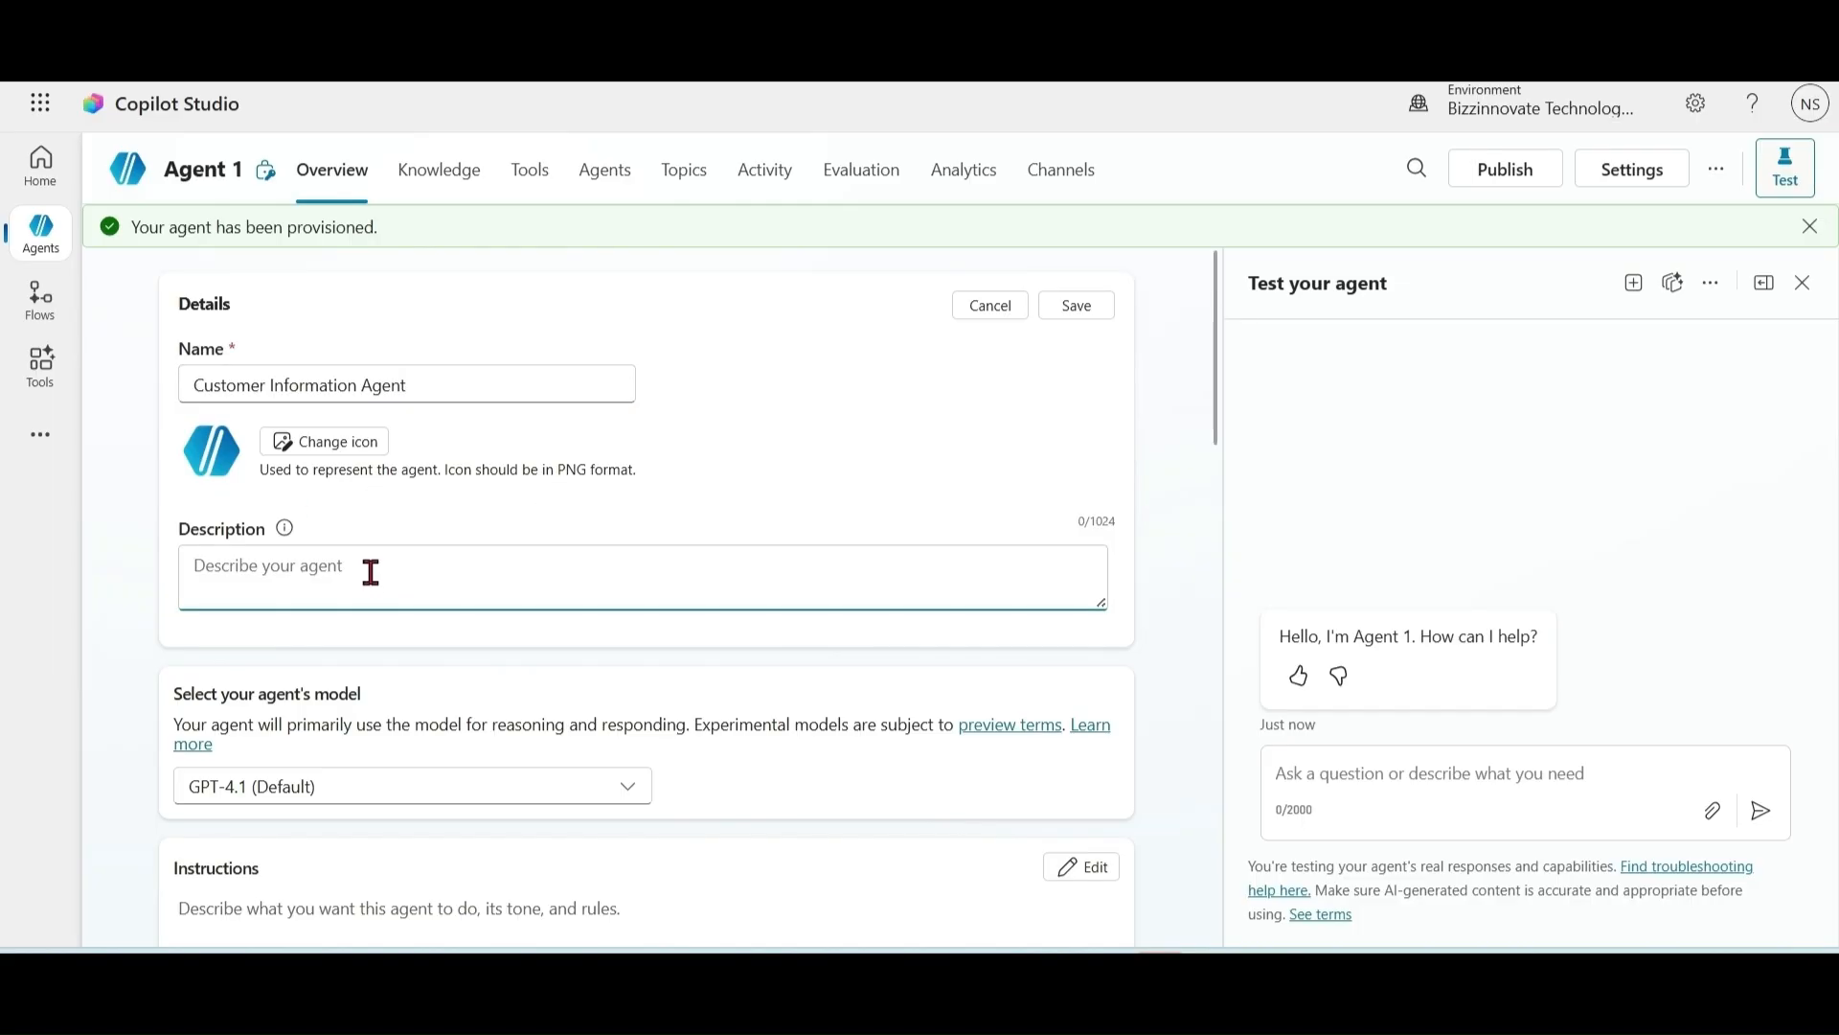
pyautogui.write('This')
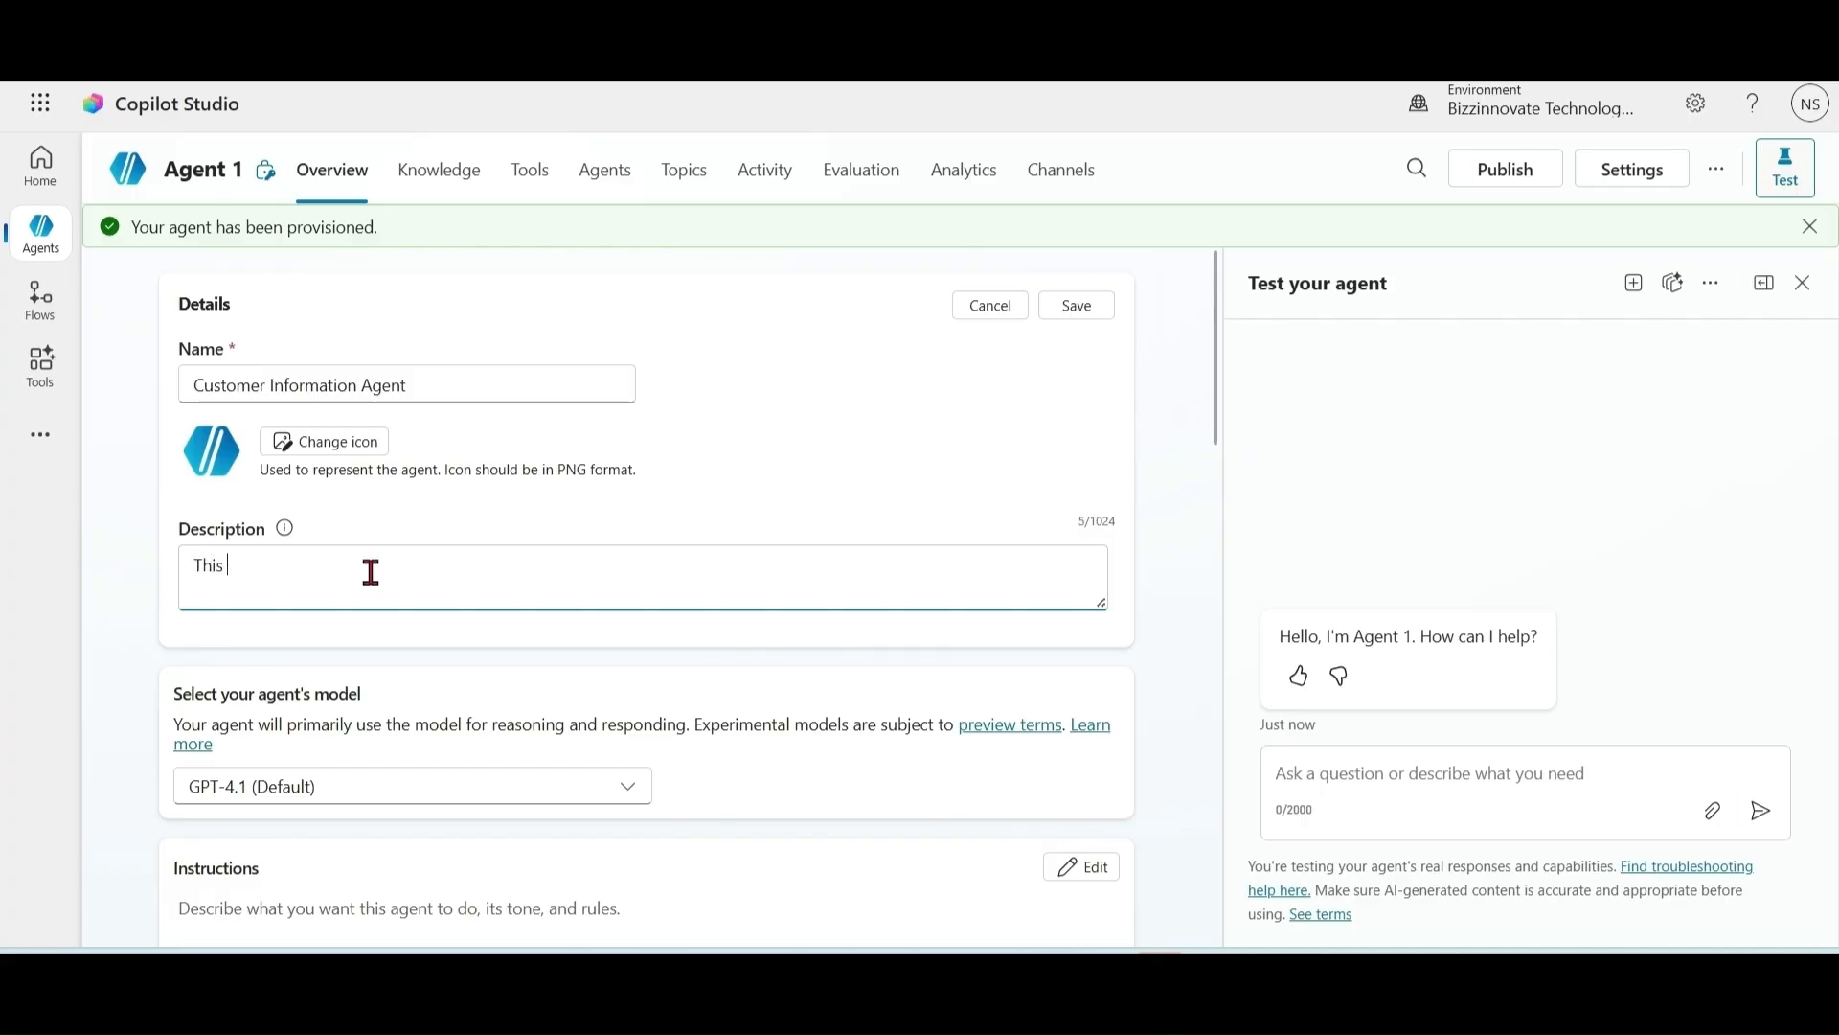
pyautogui.write(' agent is for getting customer information')
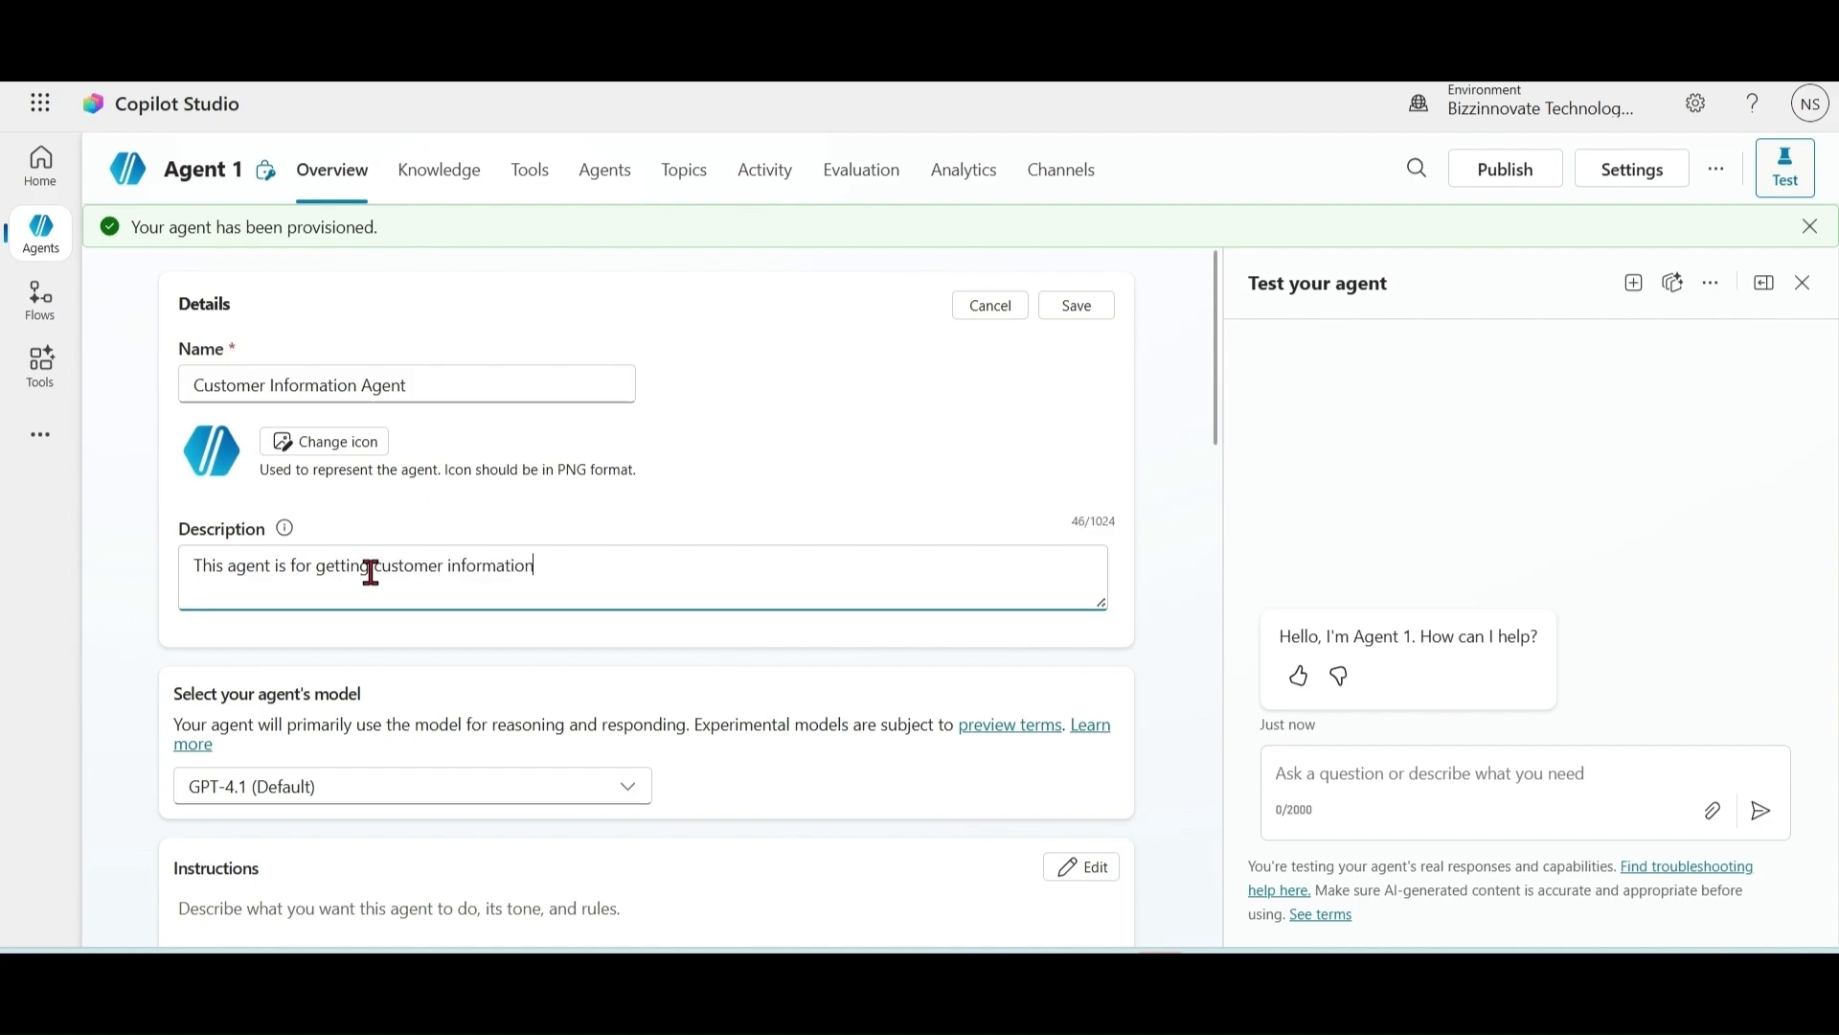
pyautogui.write(' based on Name')
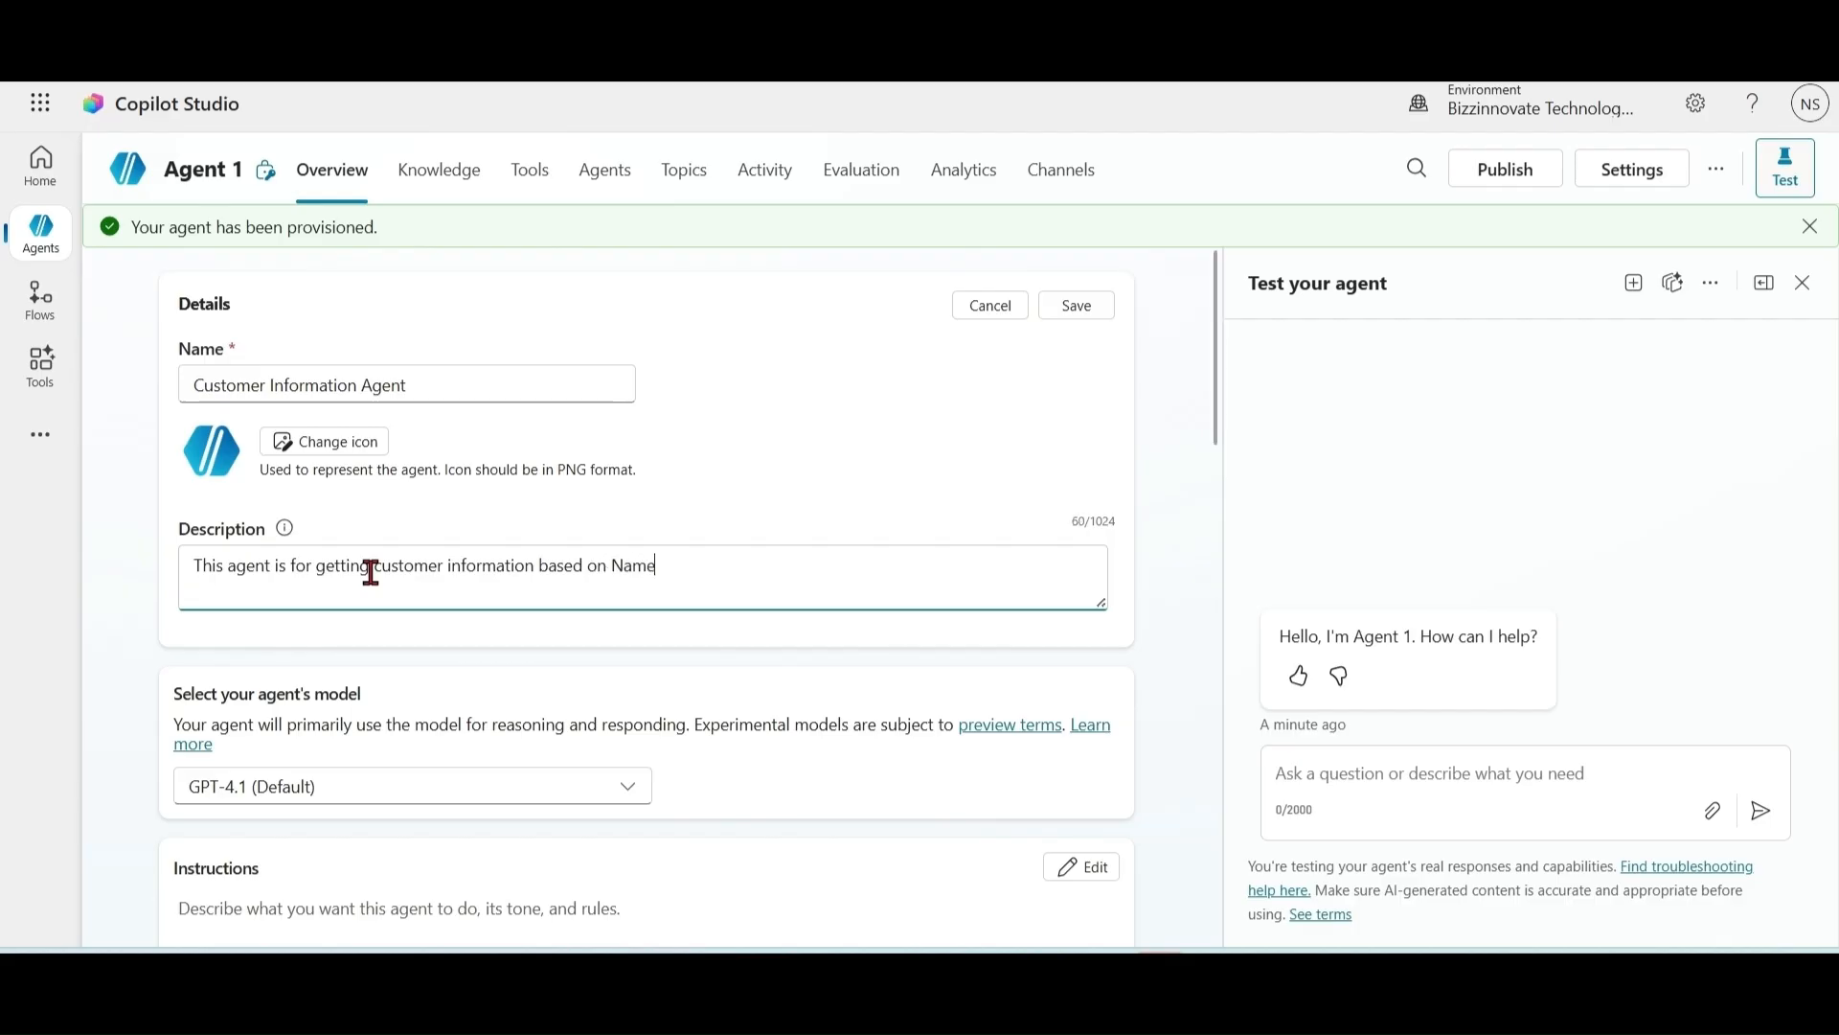
pyautogui.write(' .Also Creating new Customer in Dat')
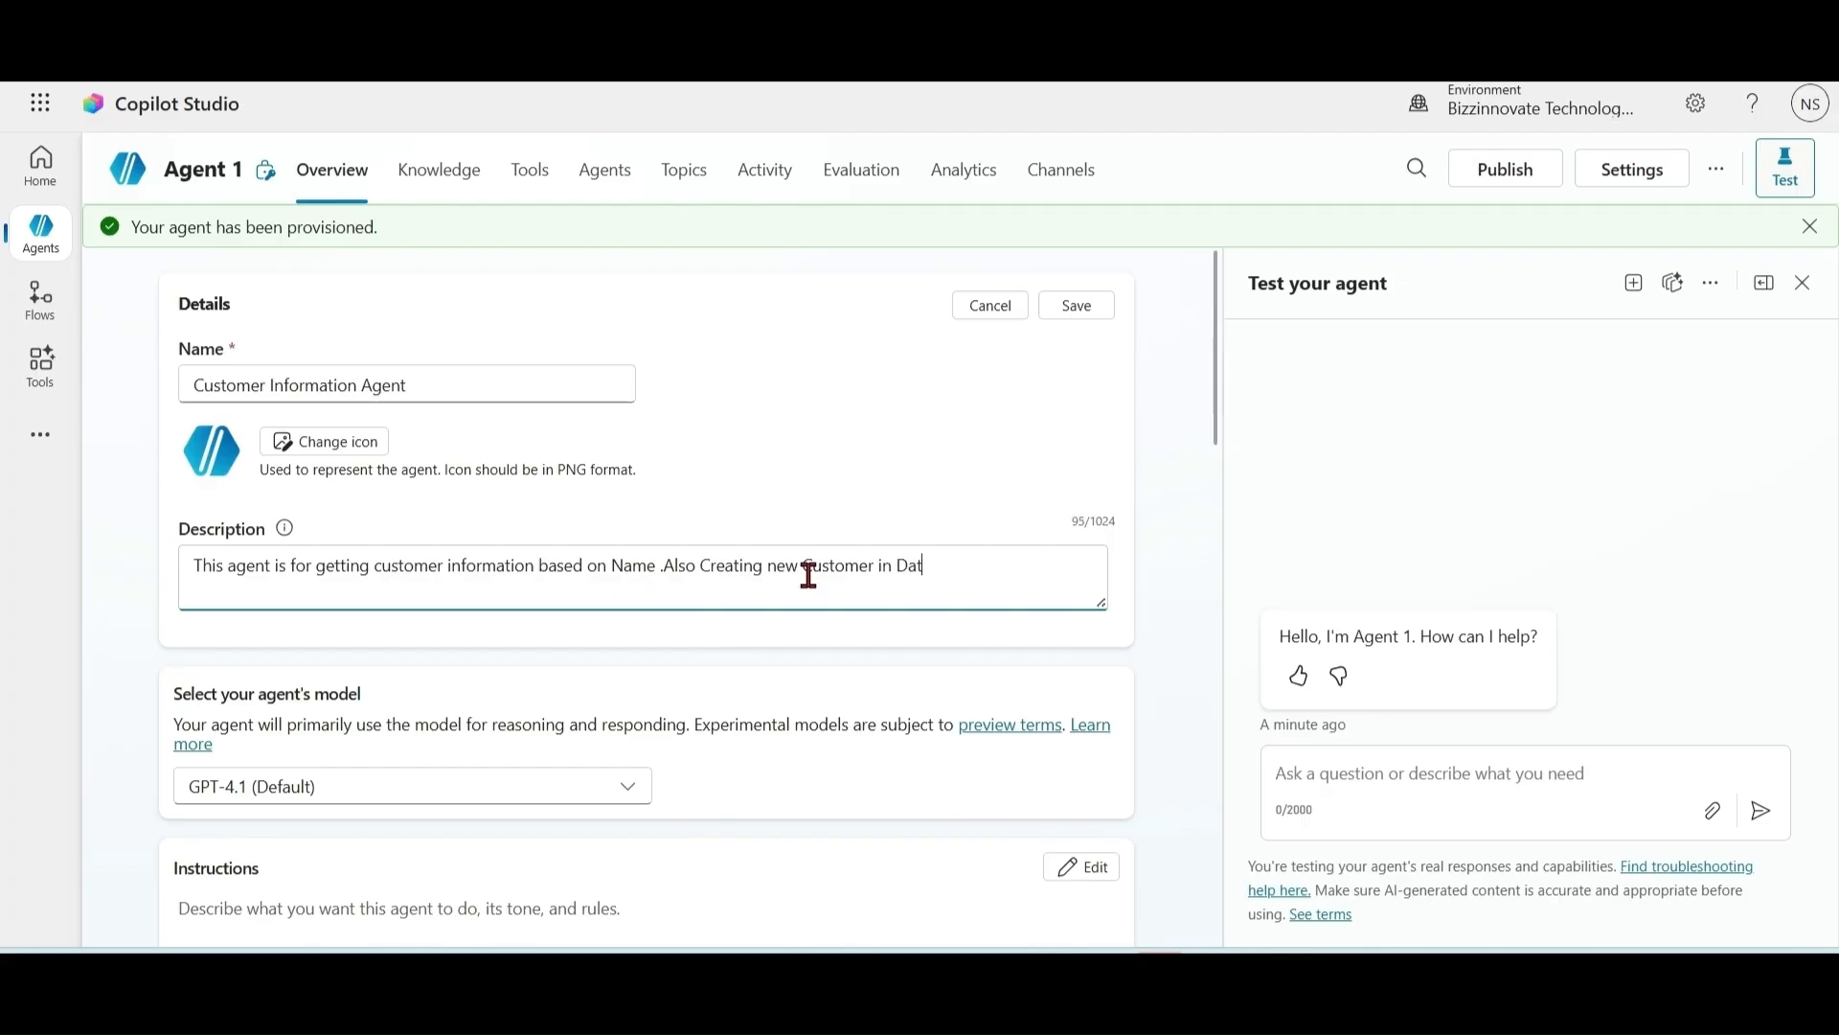
pyautogui.write('averse.')
# Step: Save the agent details and keep GPT-4.1 as the agent's model
pyautogui.click(1077, 305)
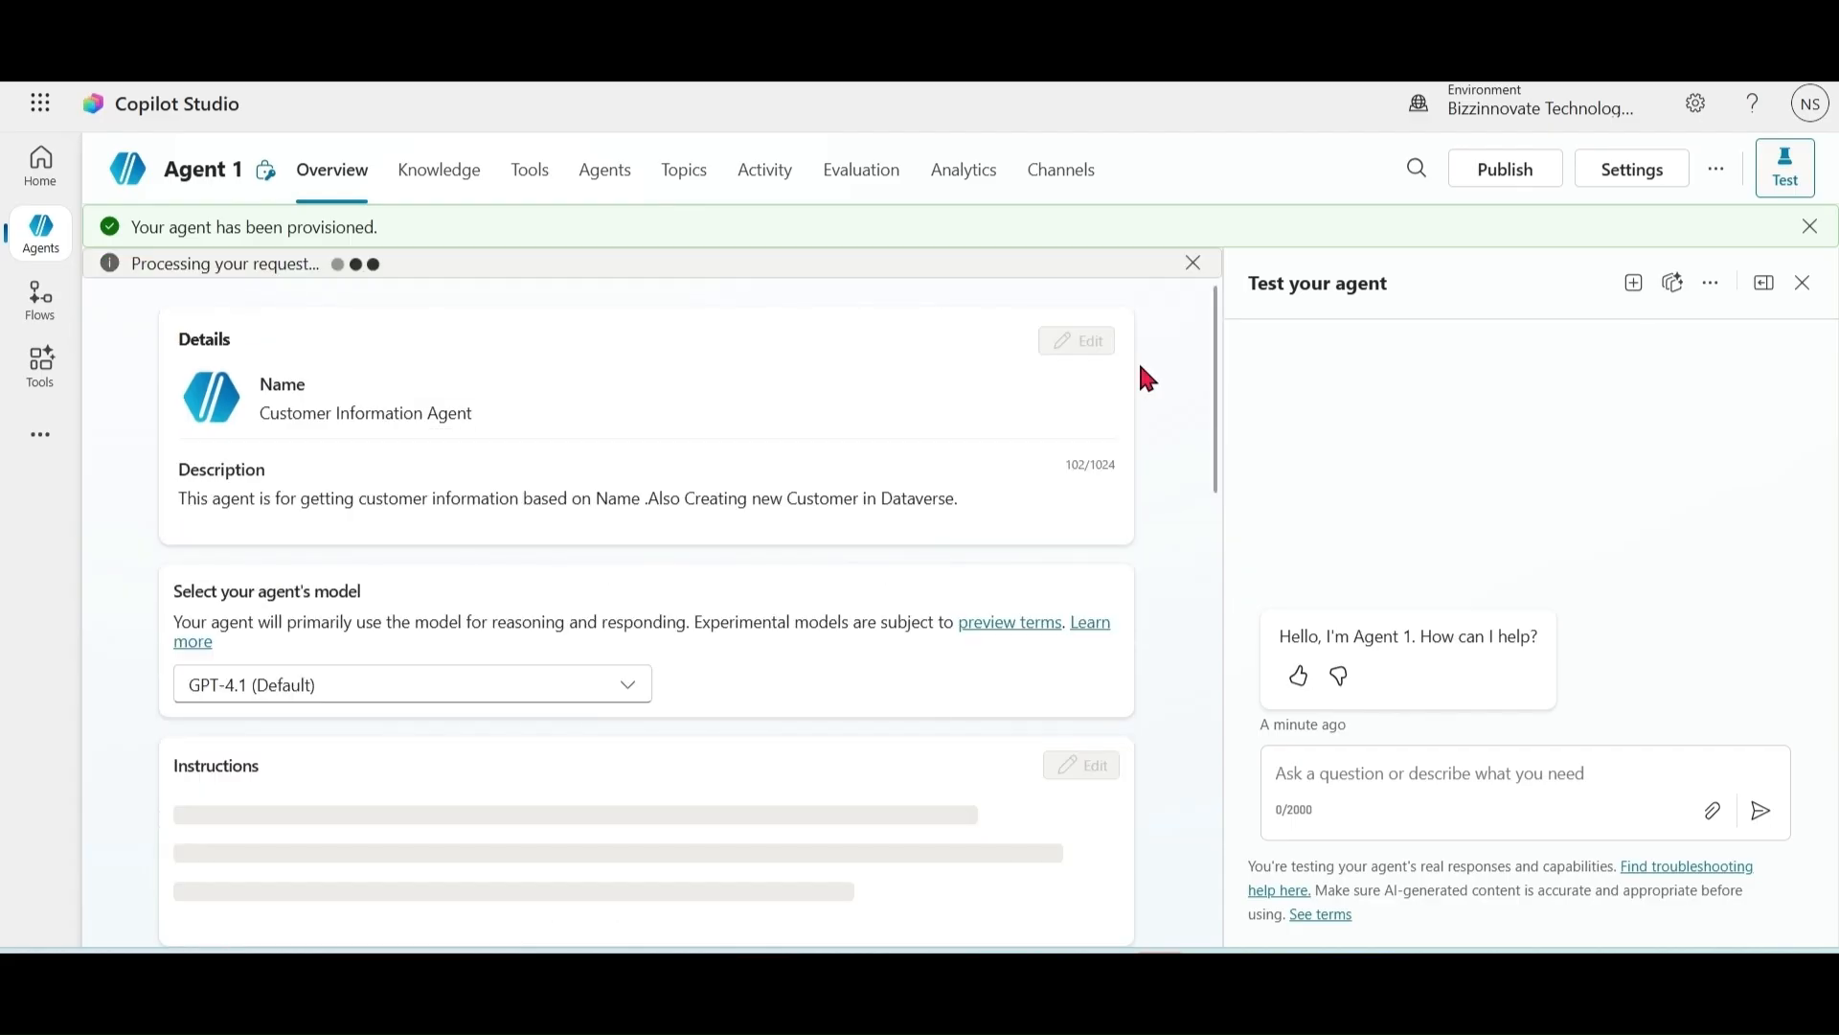
pyautogui.scroll(-1, 784, 583)
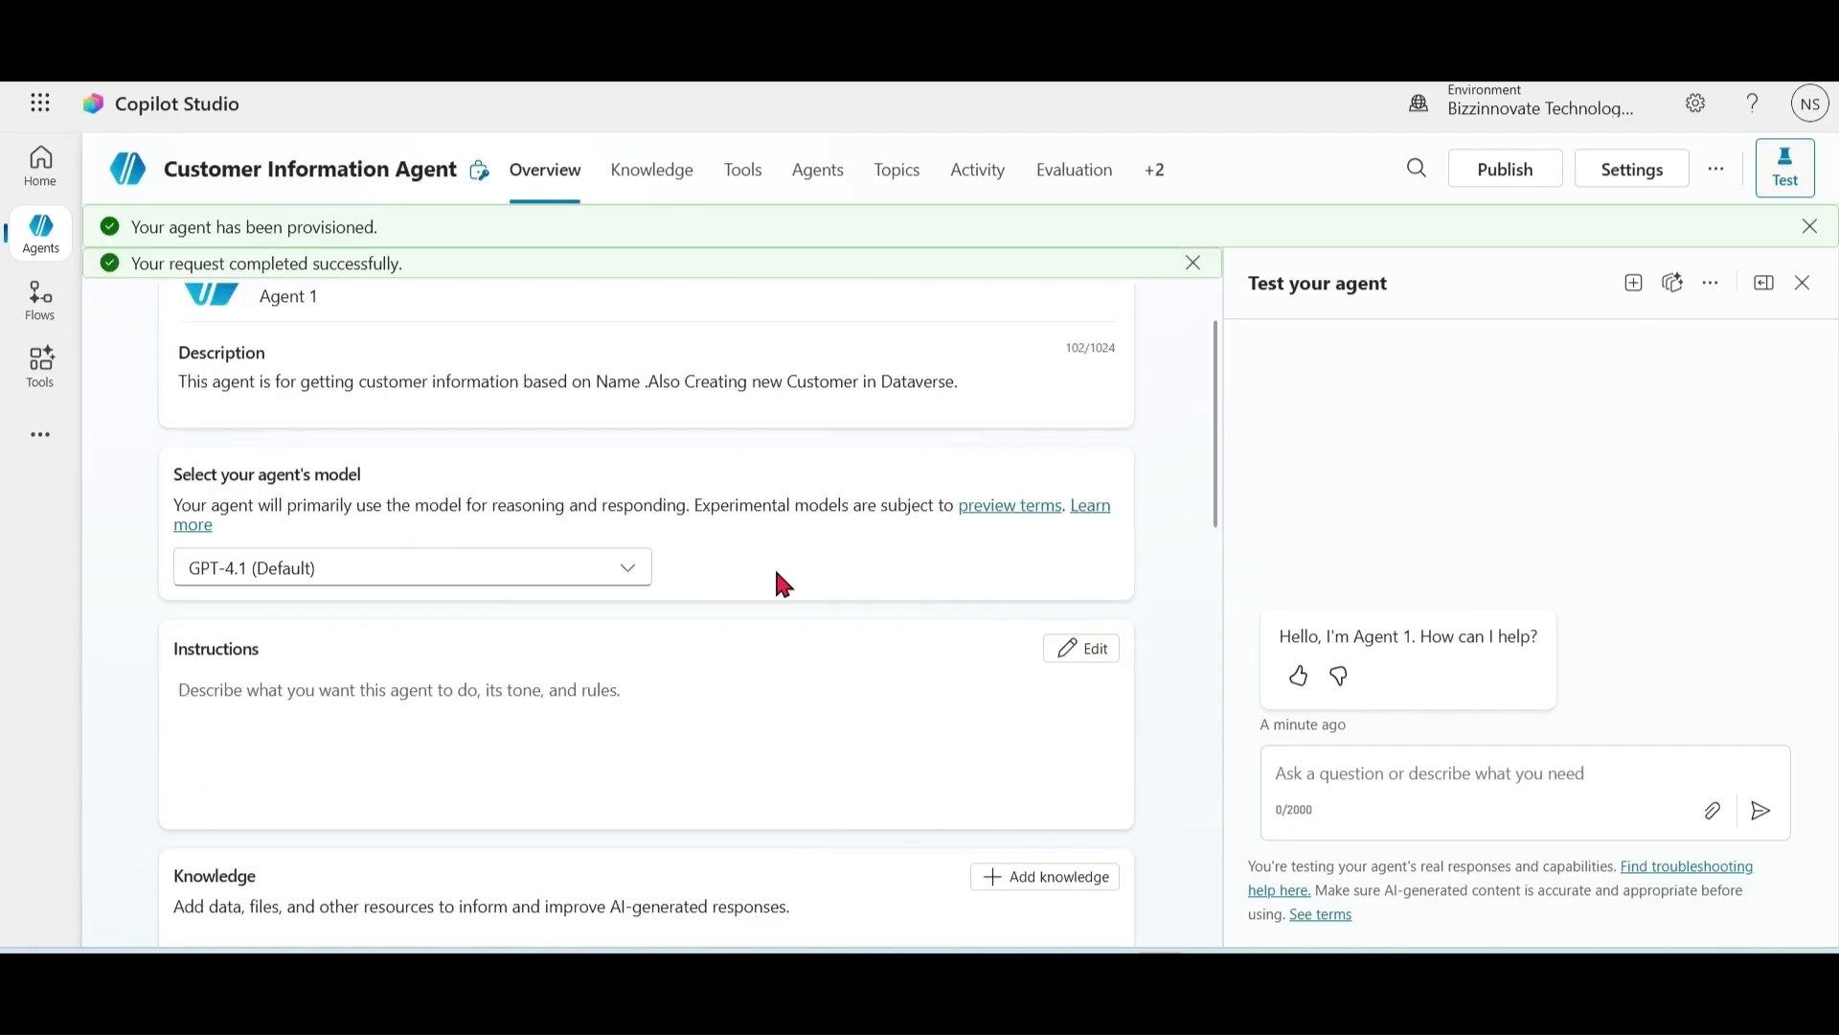
pyautogui.click(625, 579)
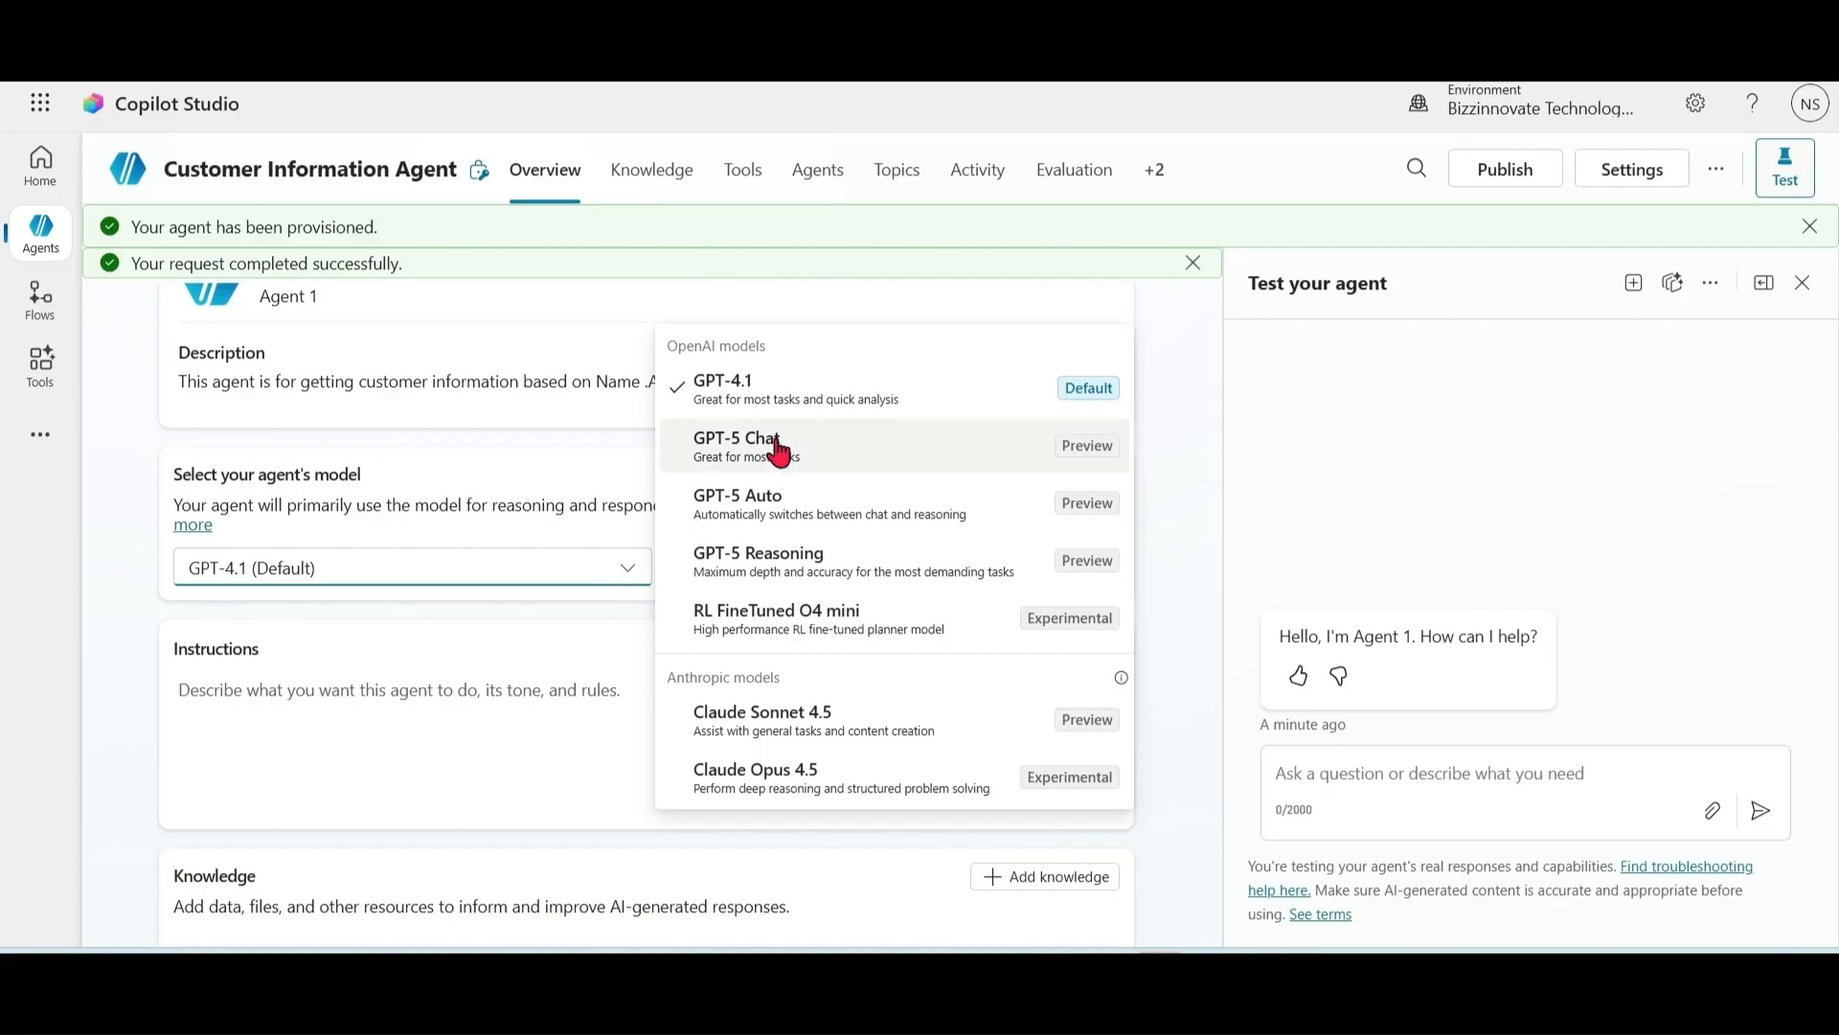
pyautogui.click(833, 399)
# Step: Add a new agent flow as a tool for the agent
pyautogui.scroll(-1, 1223, 444)
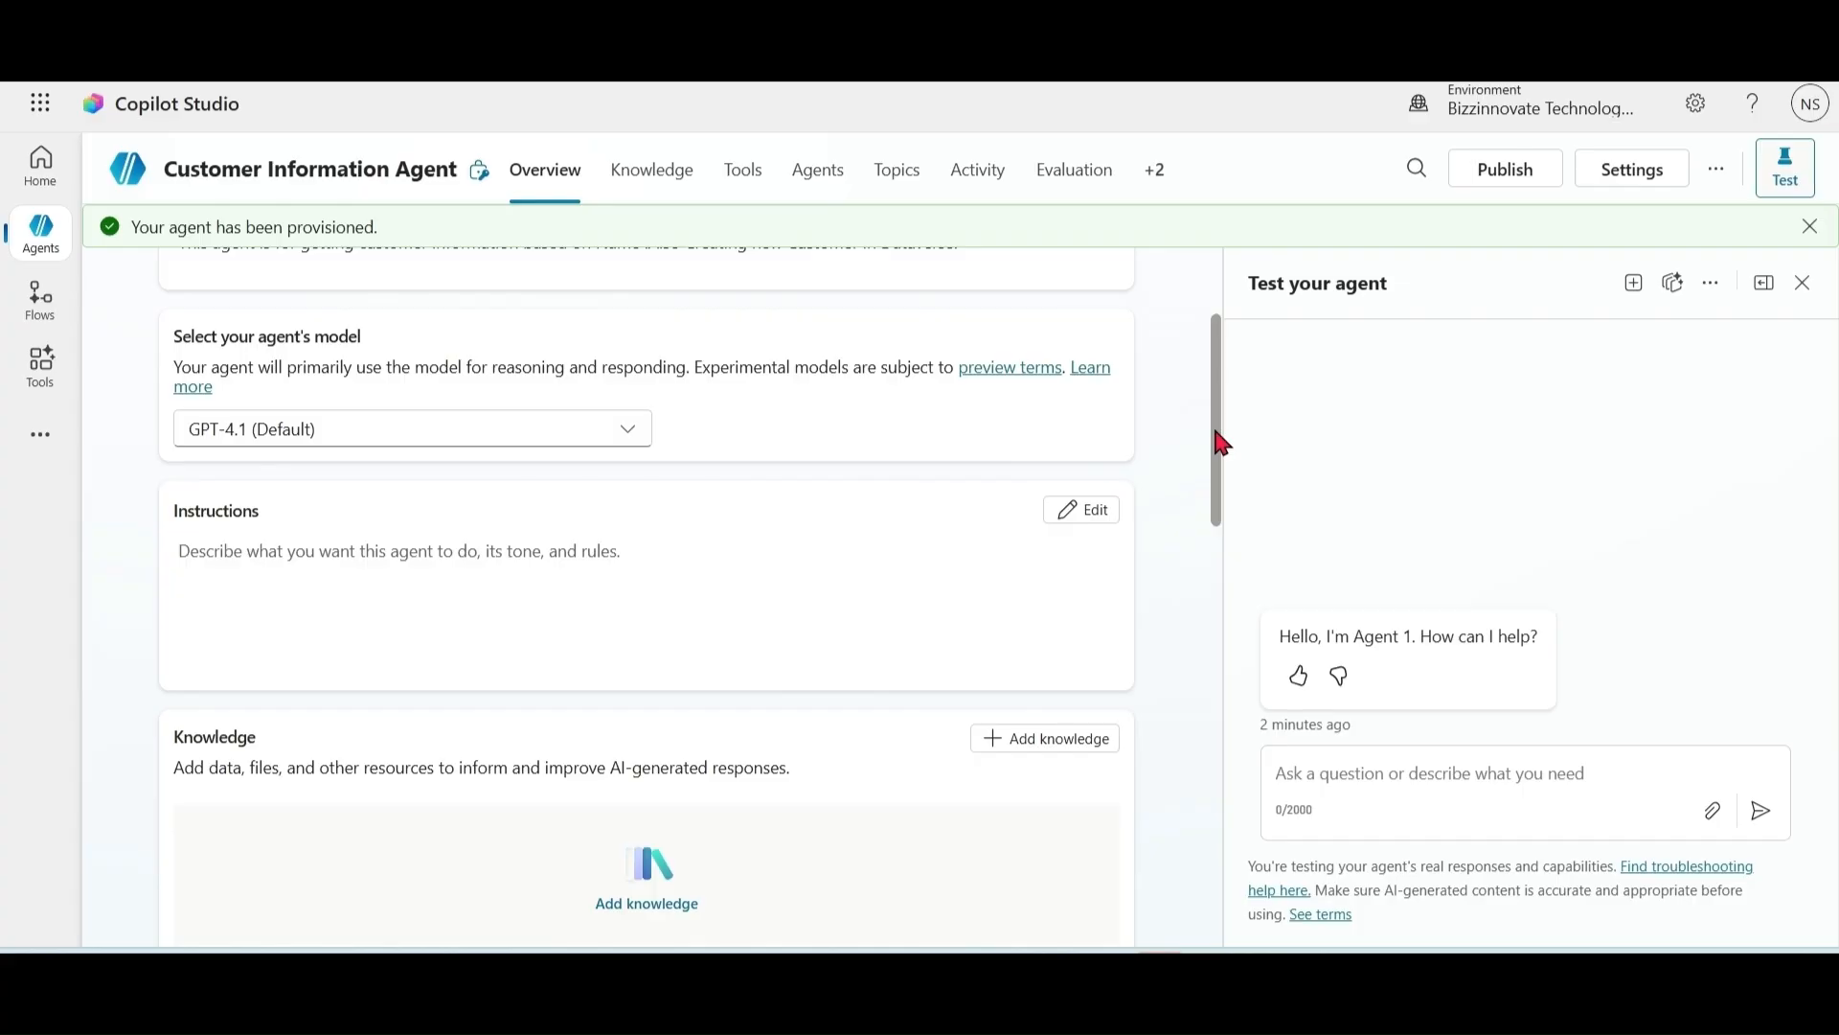
pyautogui.moveTo(1222, 443); pyautogui.dragTo(1205, 601)
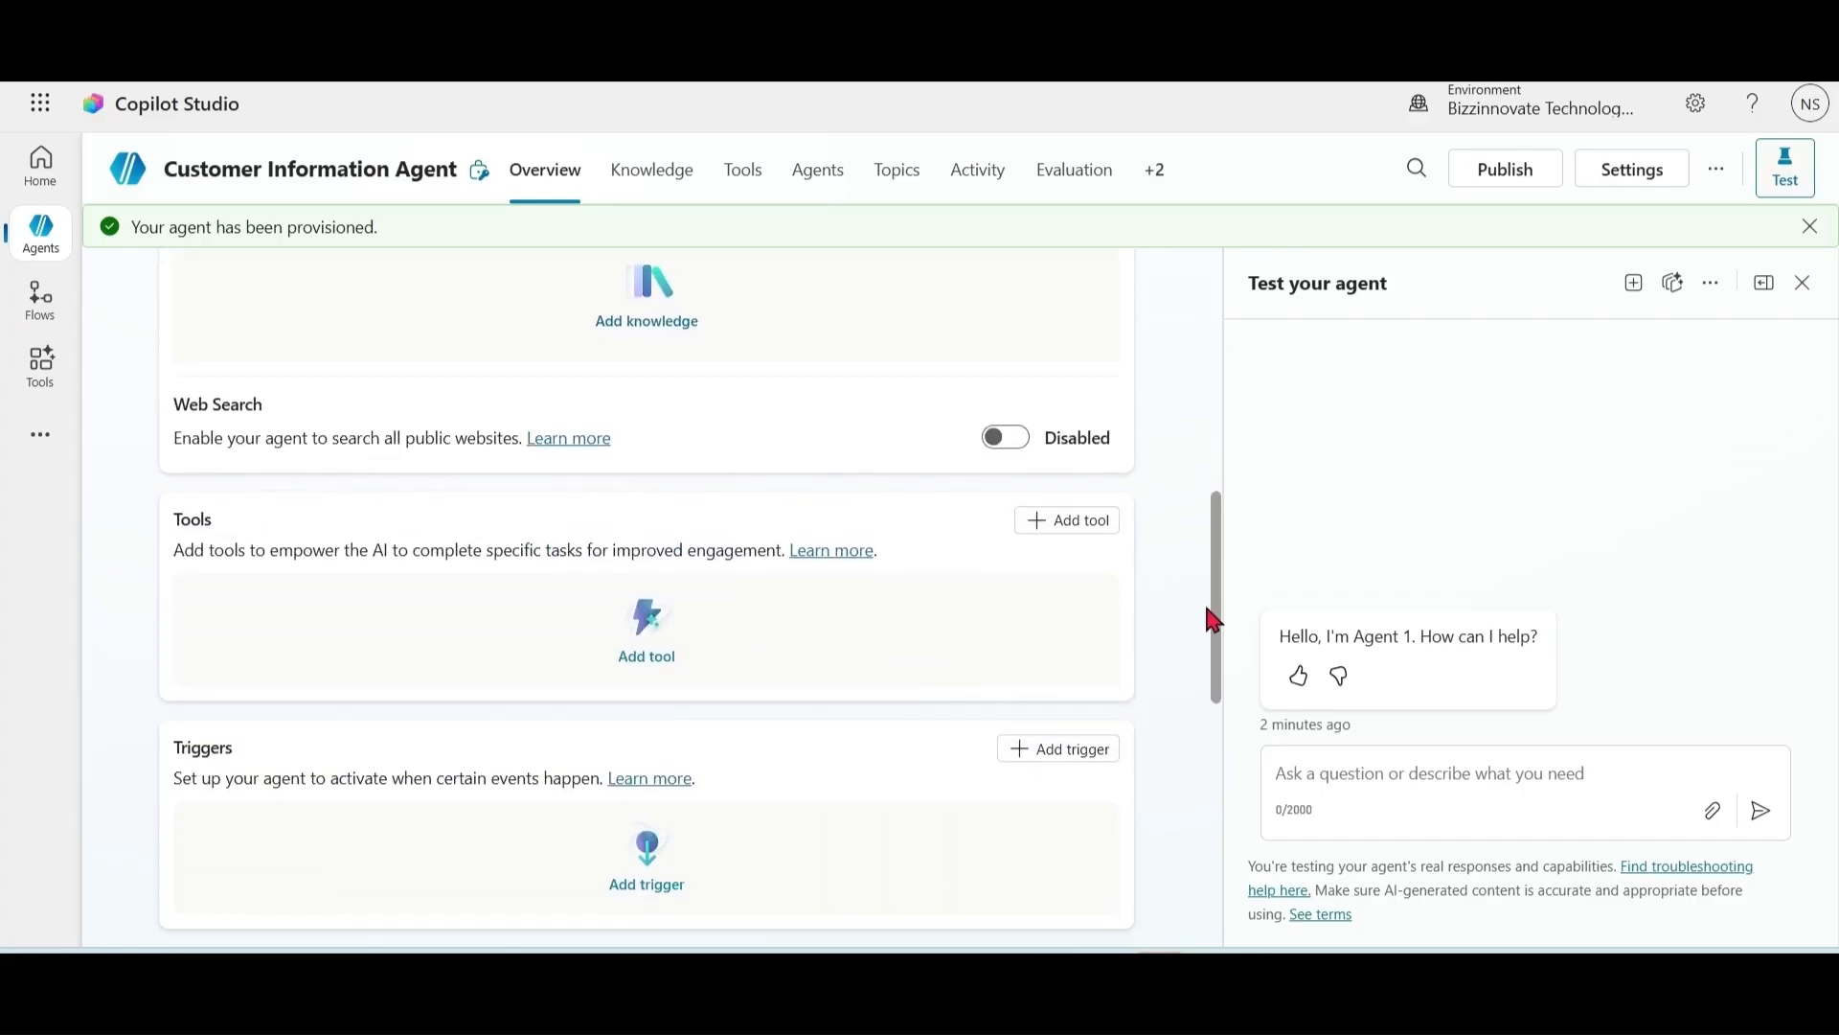
pyautogui.click(1070, 522)
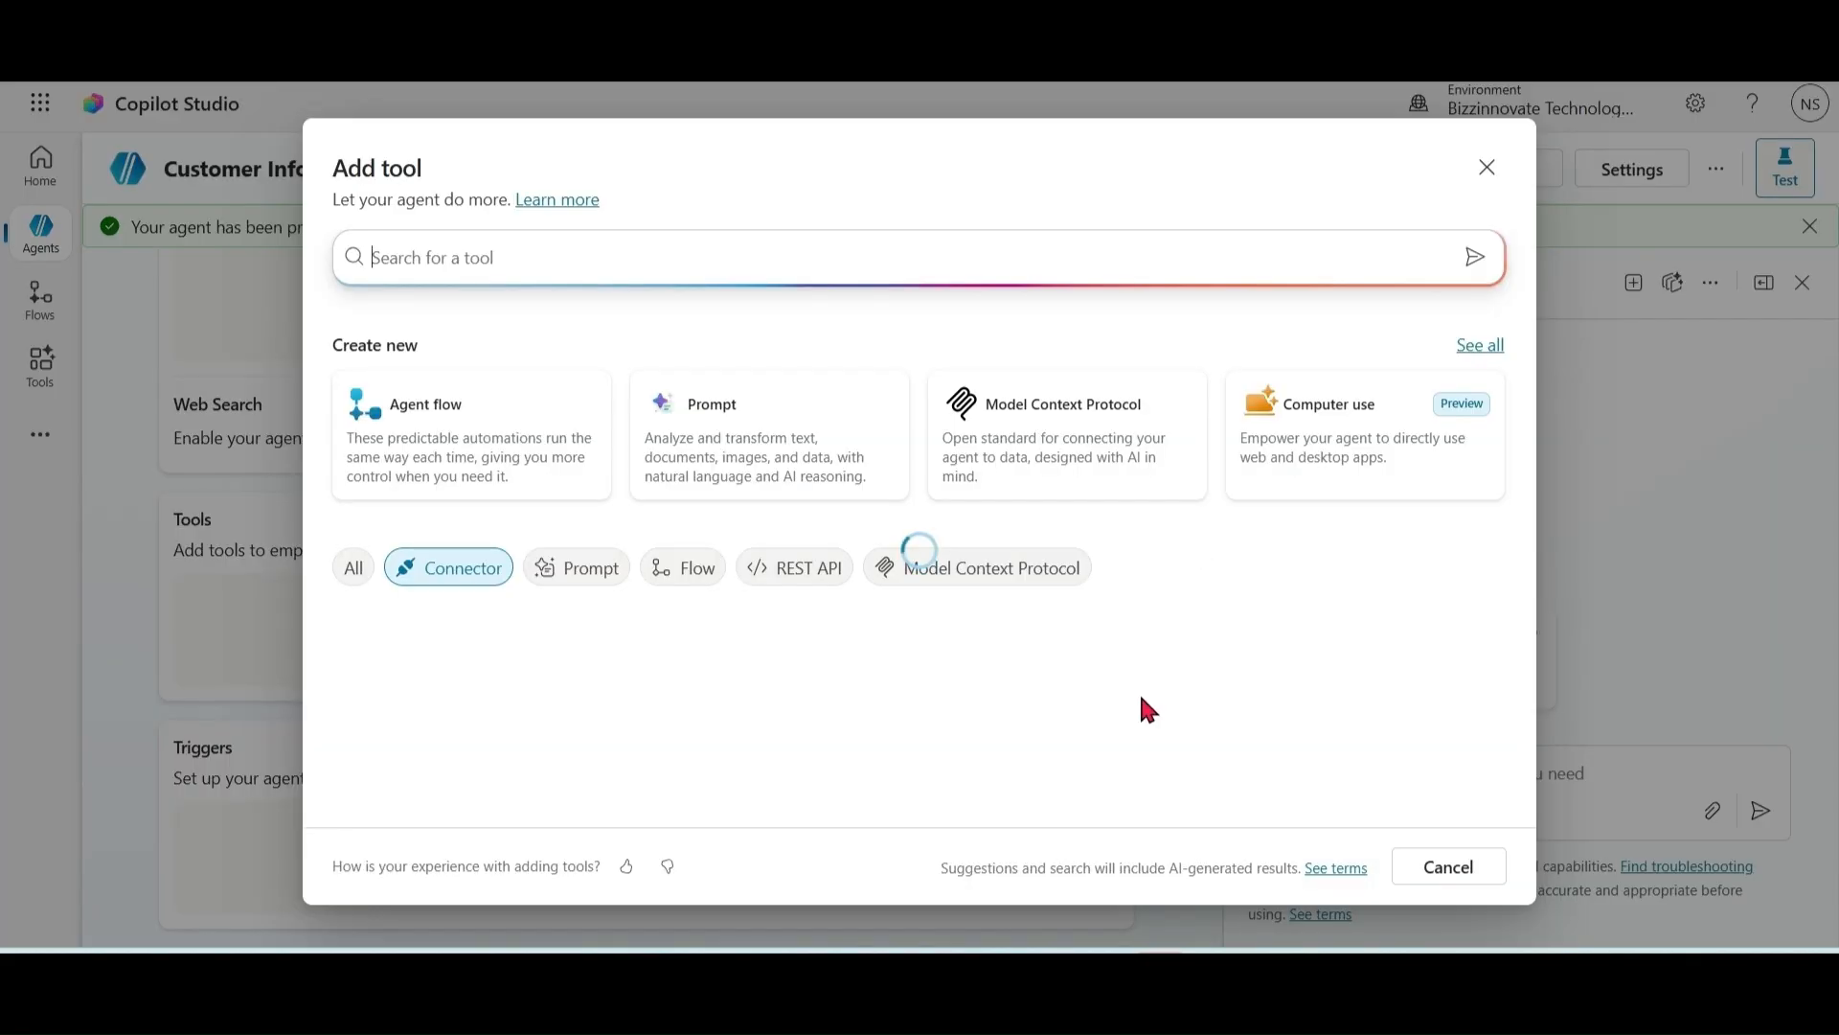
pyautogui.click(688, 578)
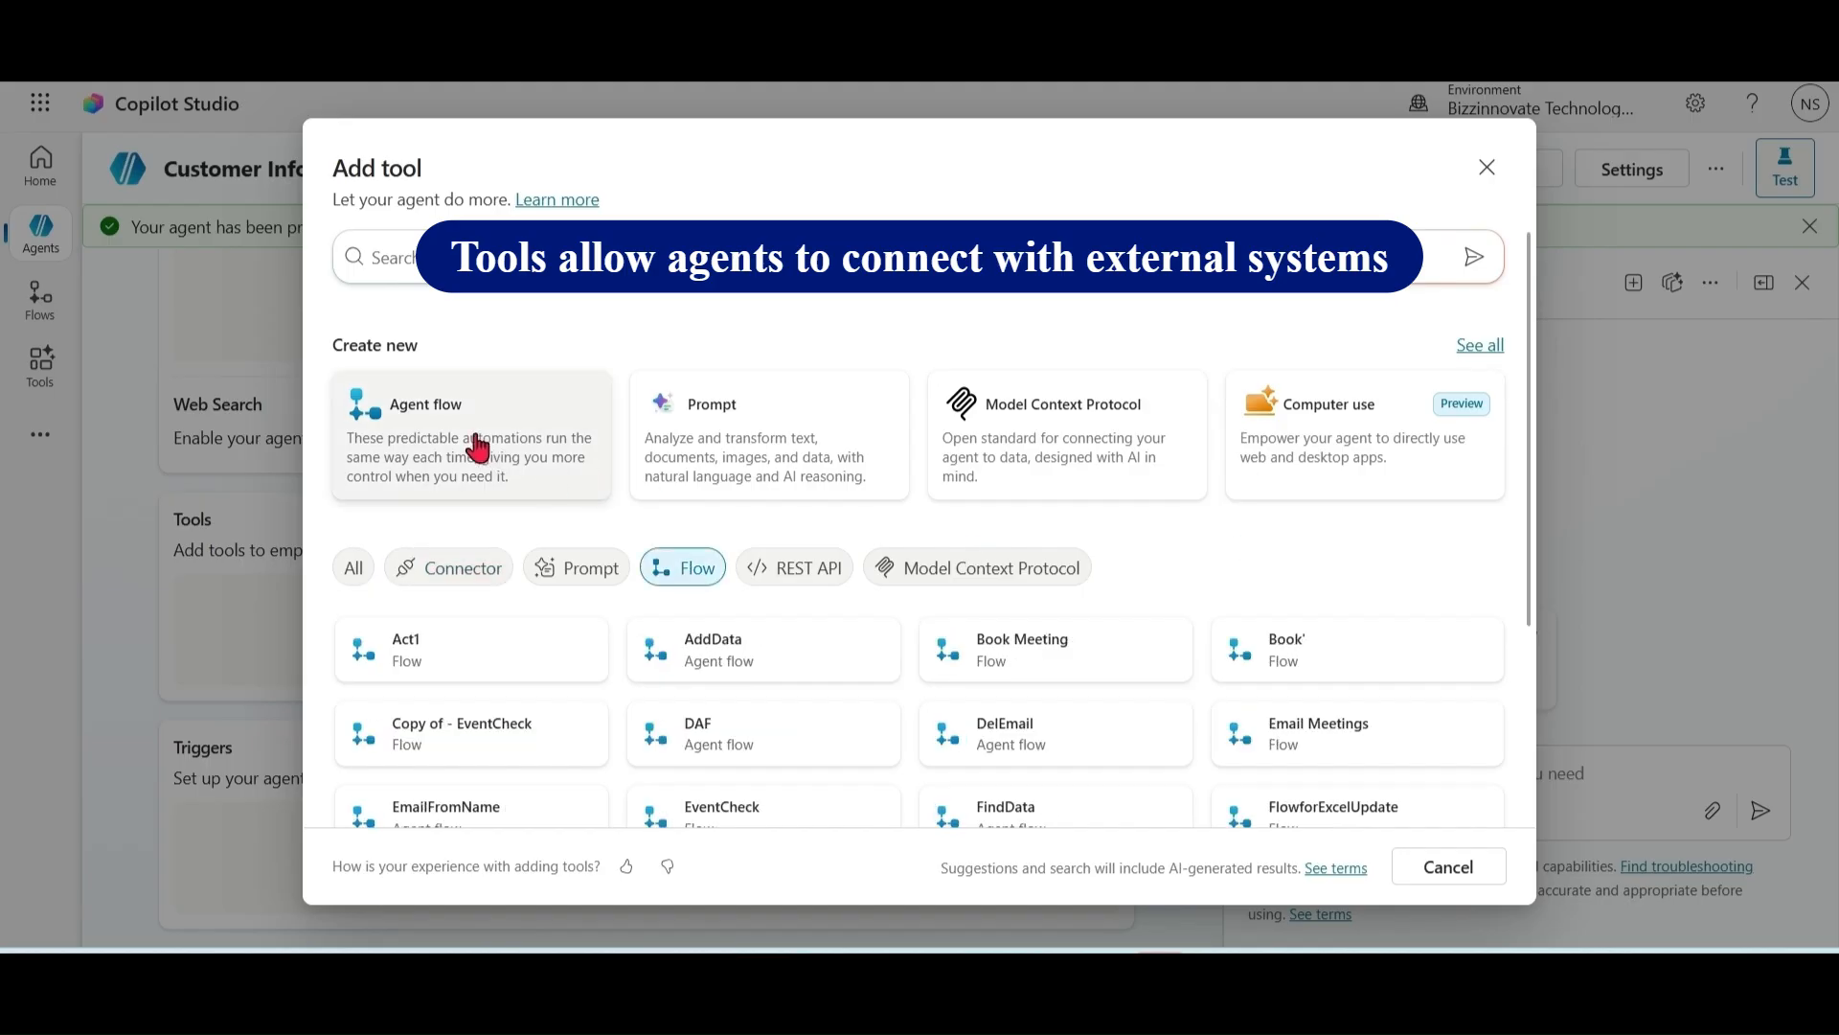
pyautogui.click(429, 423)
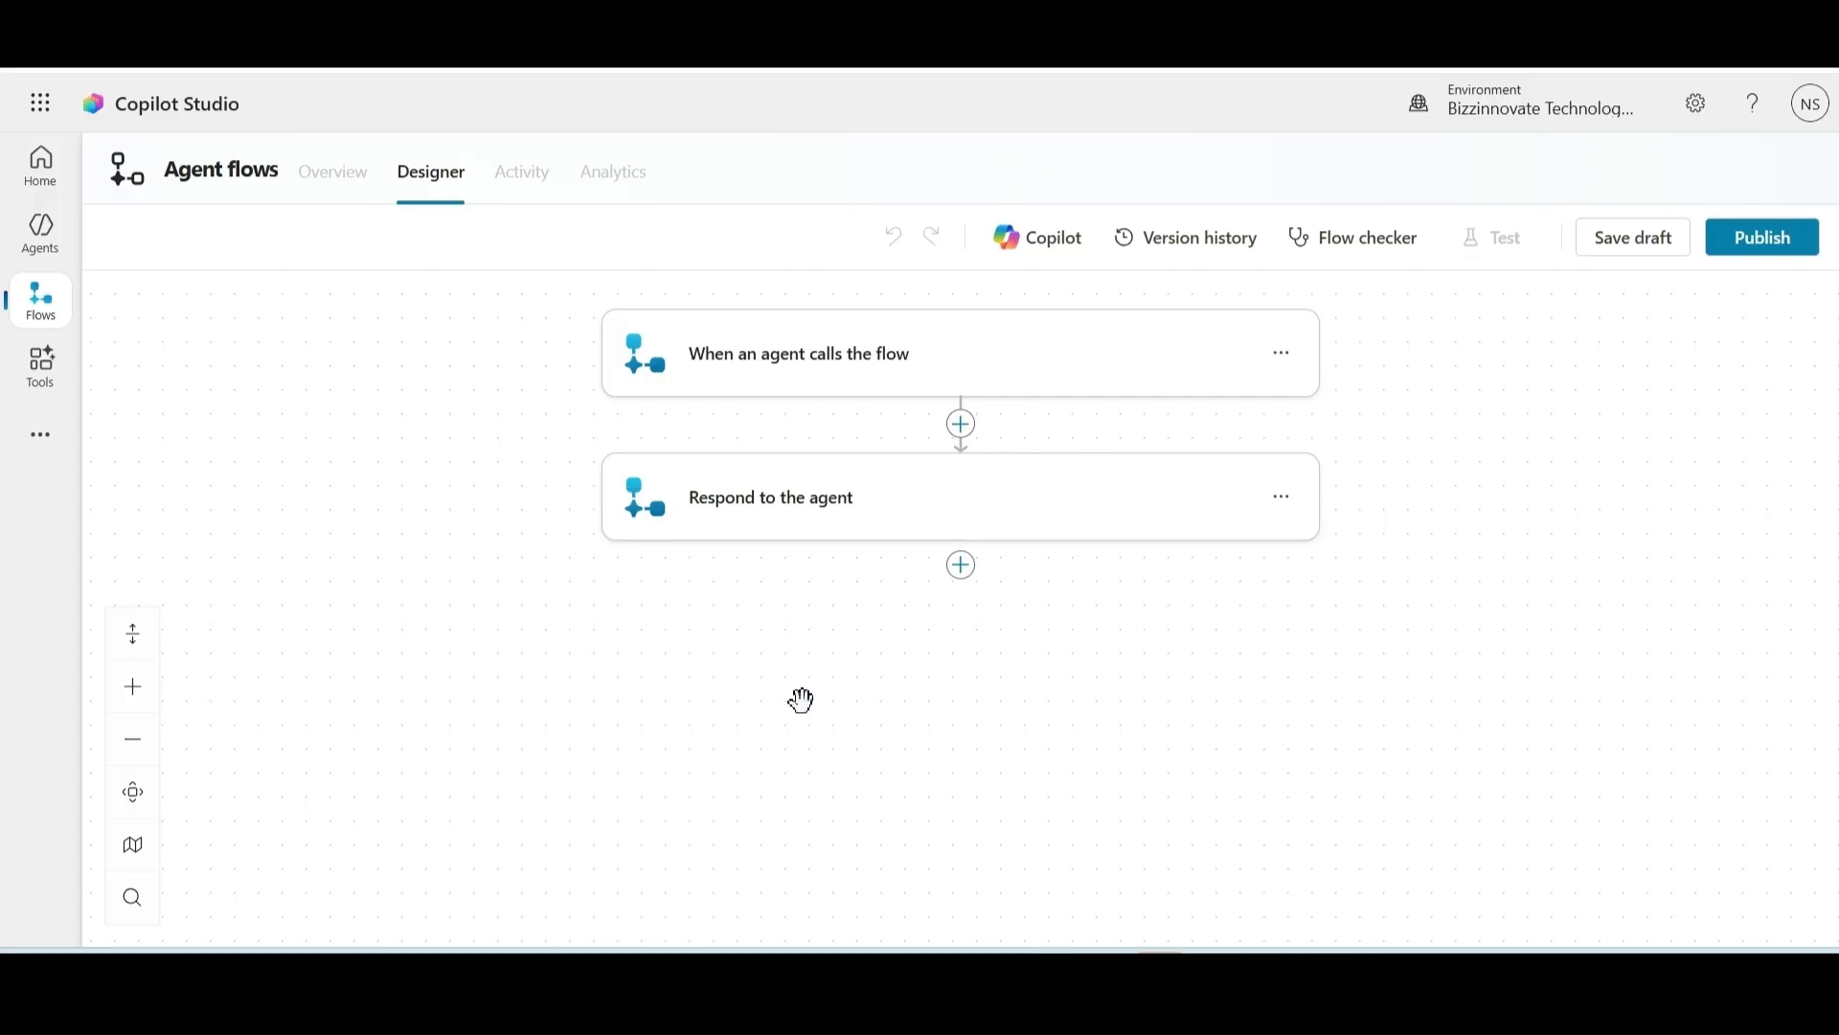
# Step: Add a Text input named VarName to the 'When an agent calls the flow' trigger
pyautogui.click(858, 374)
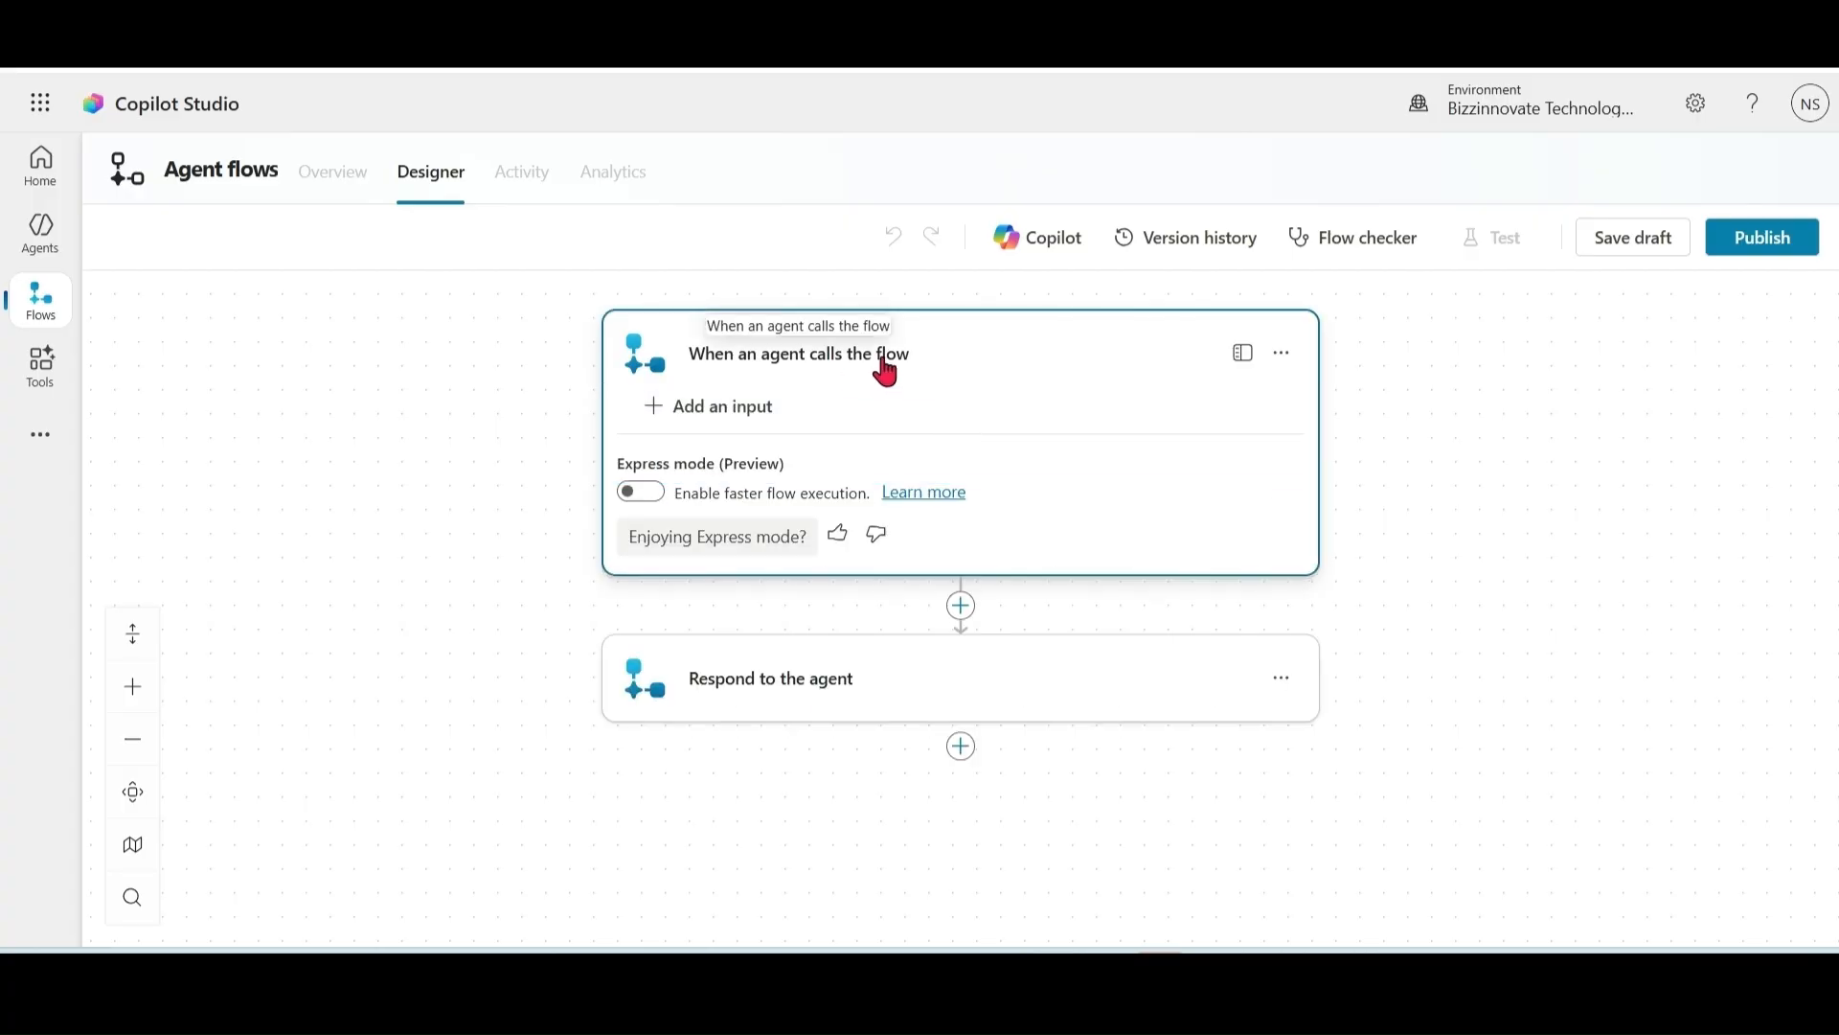
pyautogui.click(654, 417)
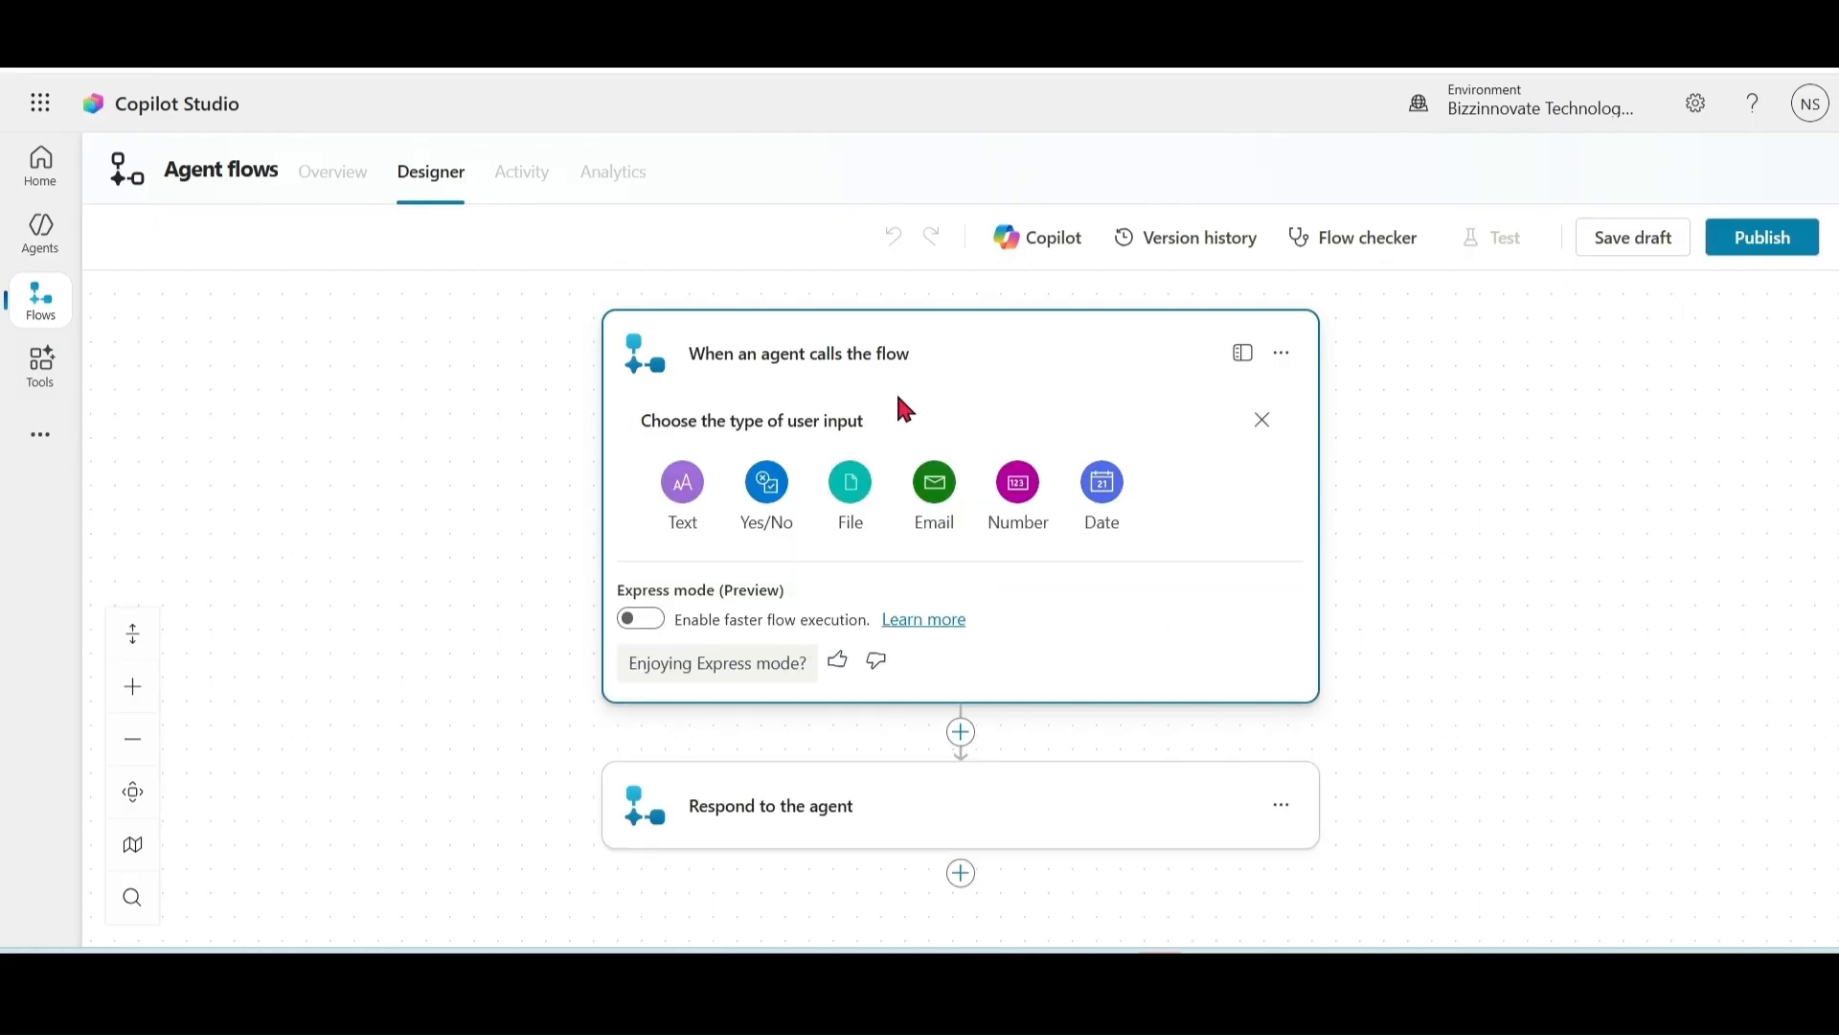
pyautogui.click(682, 482)
pyautogui.click(678, 425)
pyautogui.write('Varnam')
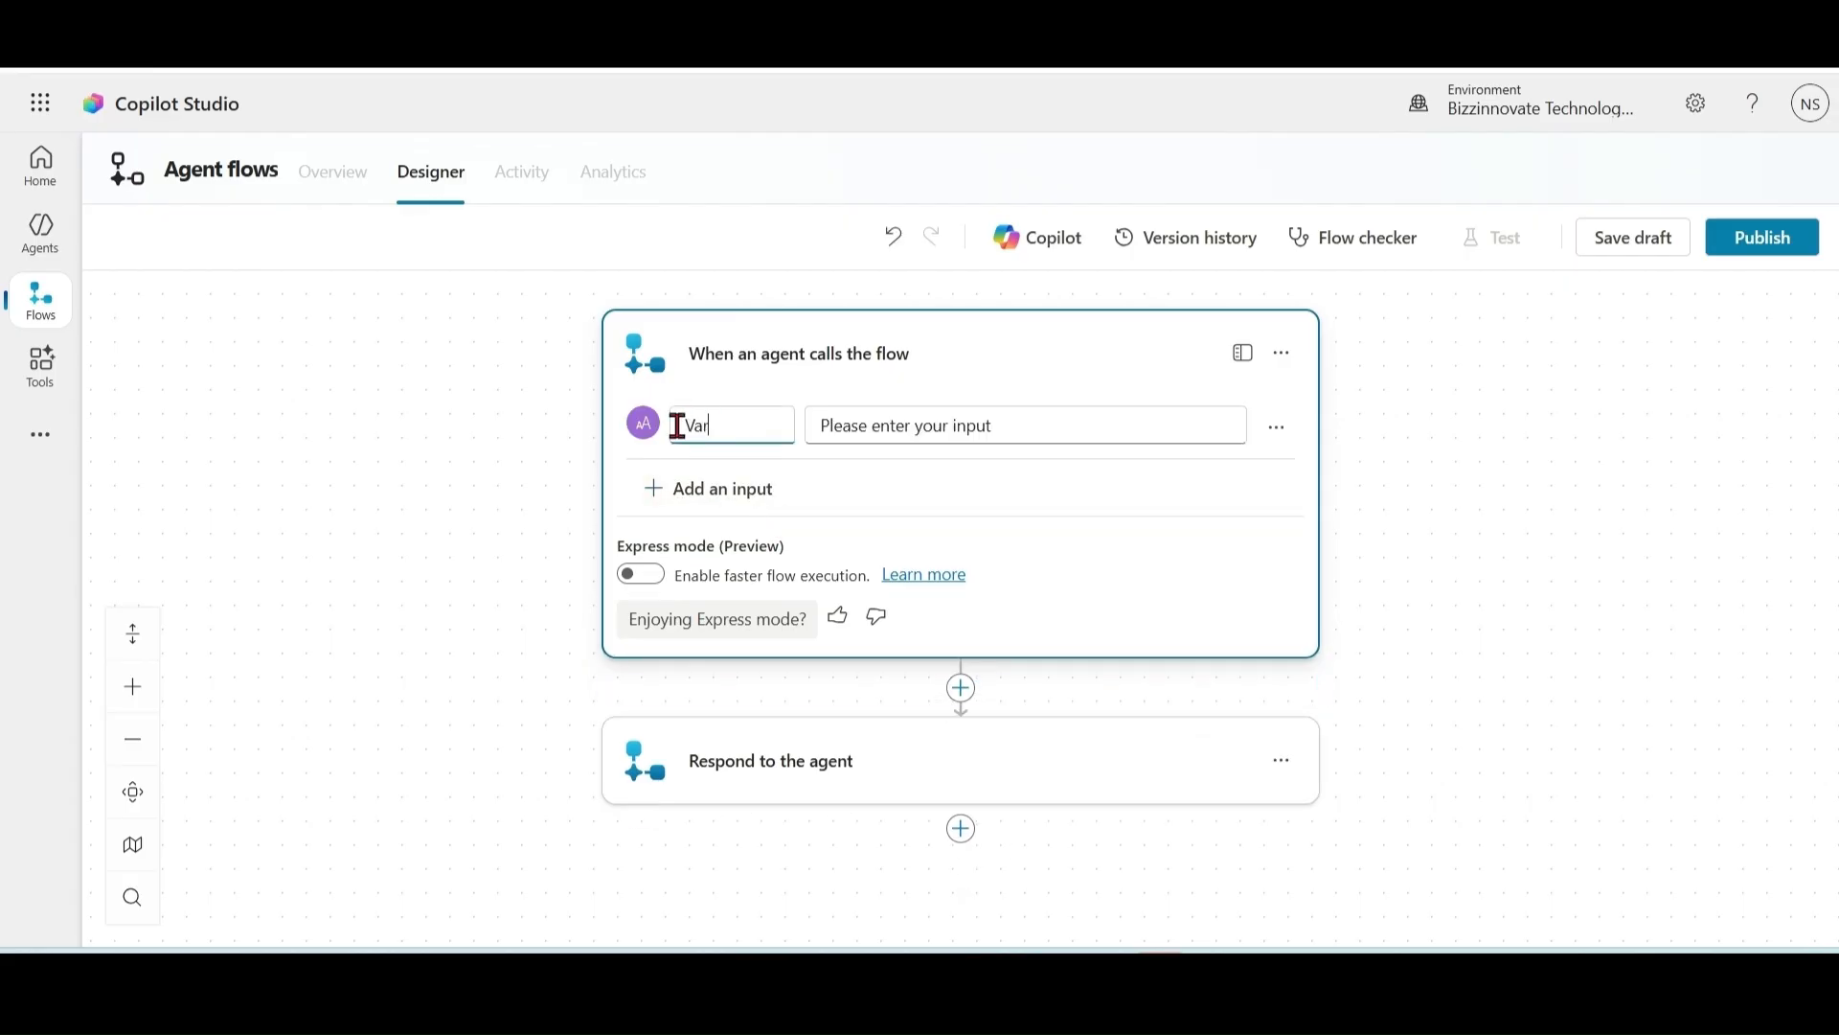
pyautogui.press('BackSpace')
pyautogui.press('BackSpace')
pyautogui.press('BackSpace')
pyautogui.write('Name')
pyautogui.click(1017, 695)
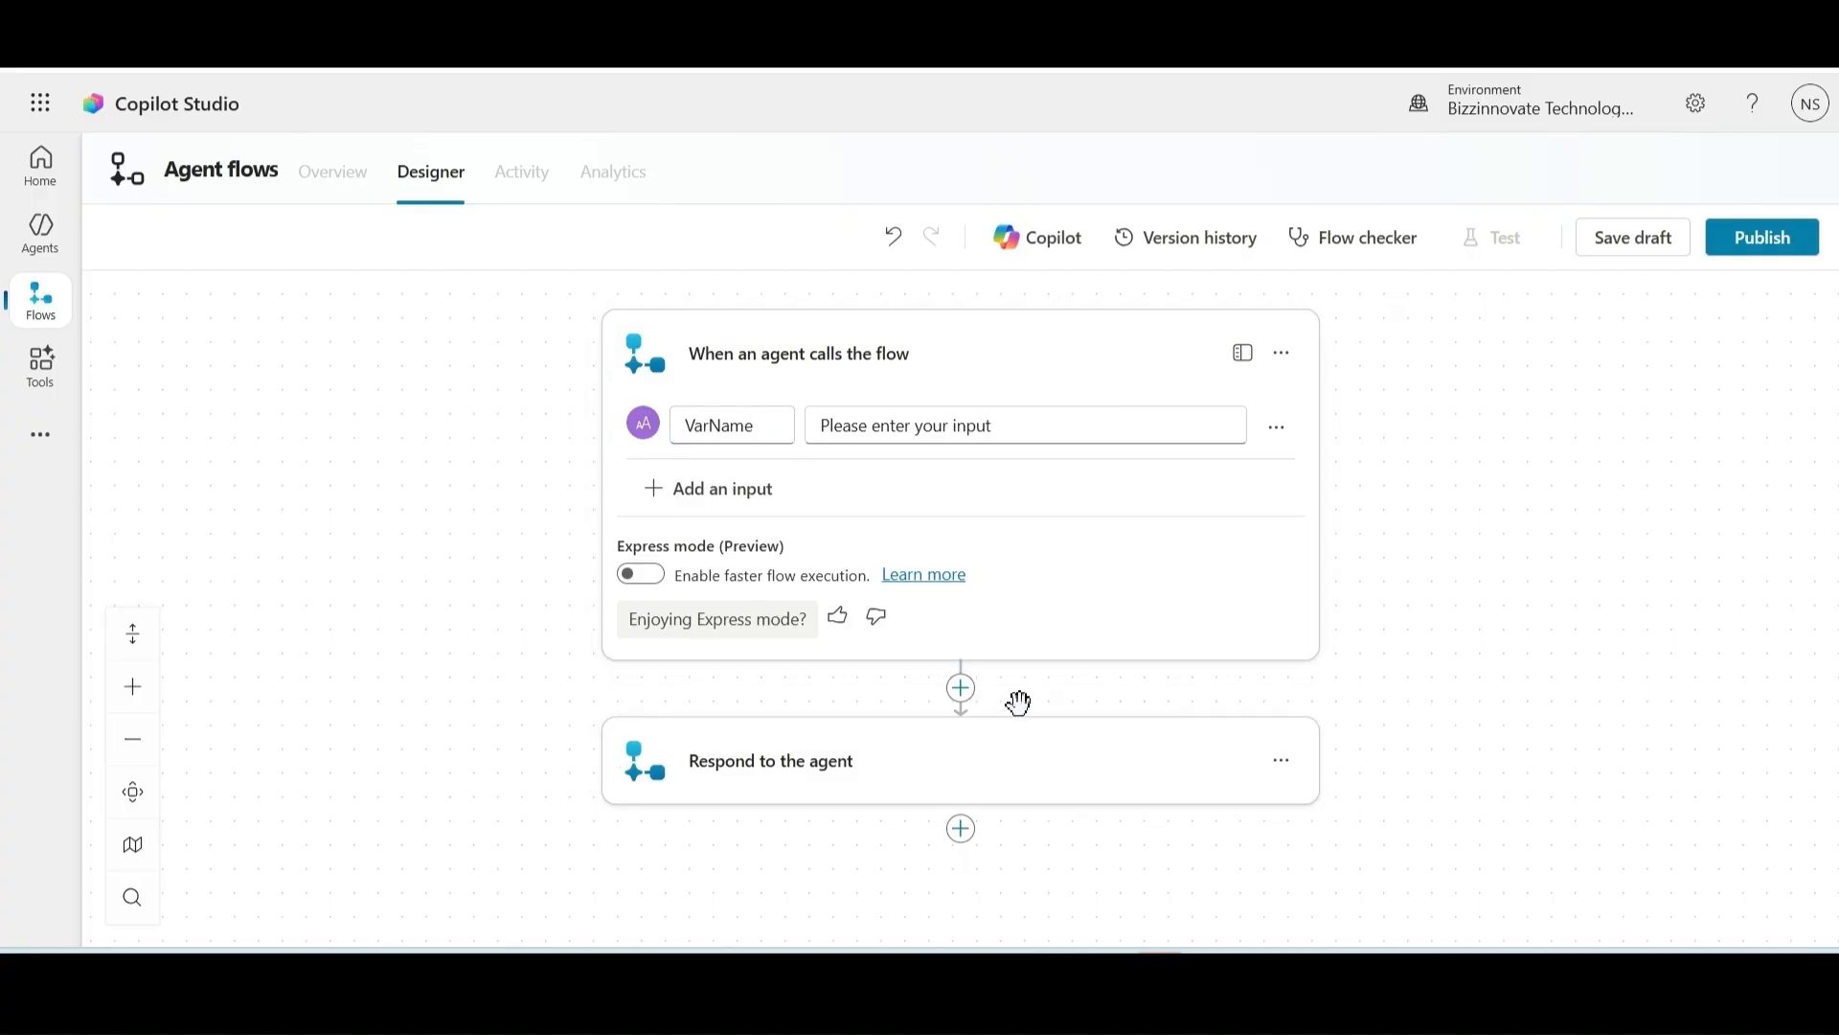
pyautogui.click(963, 692)
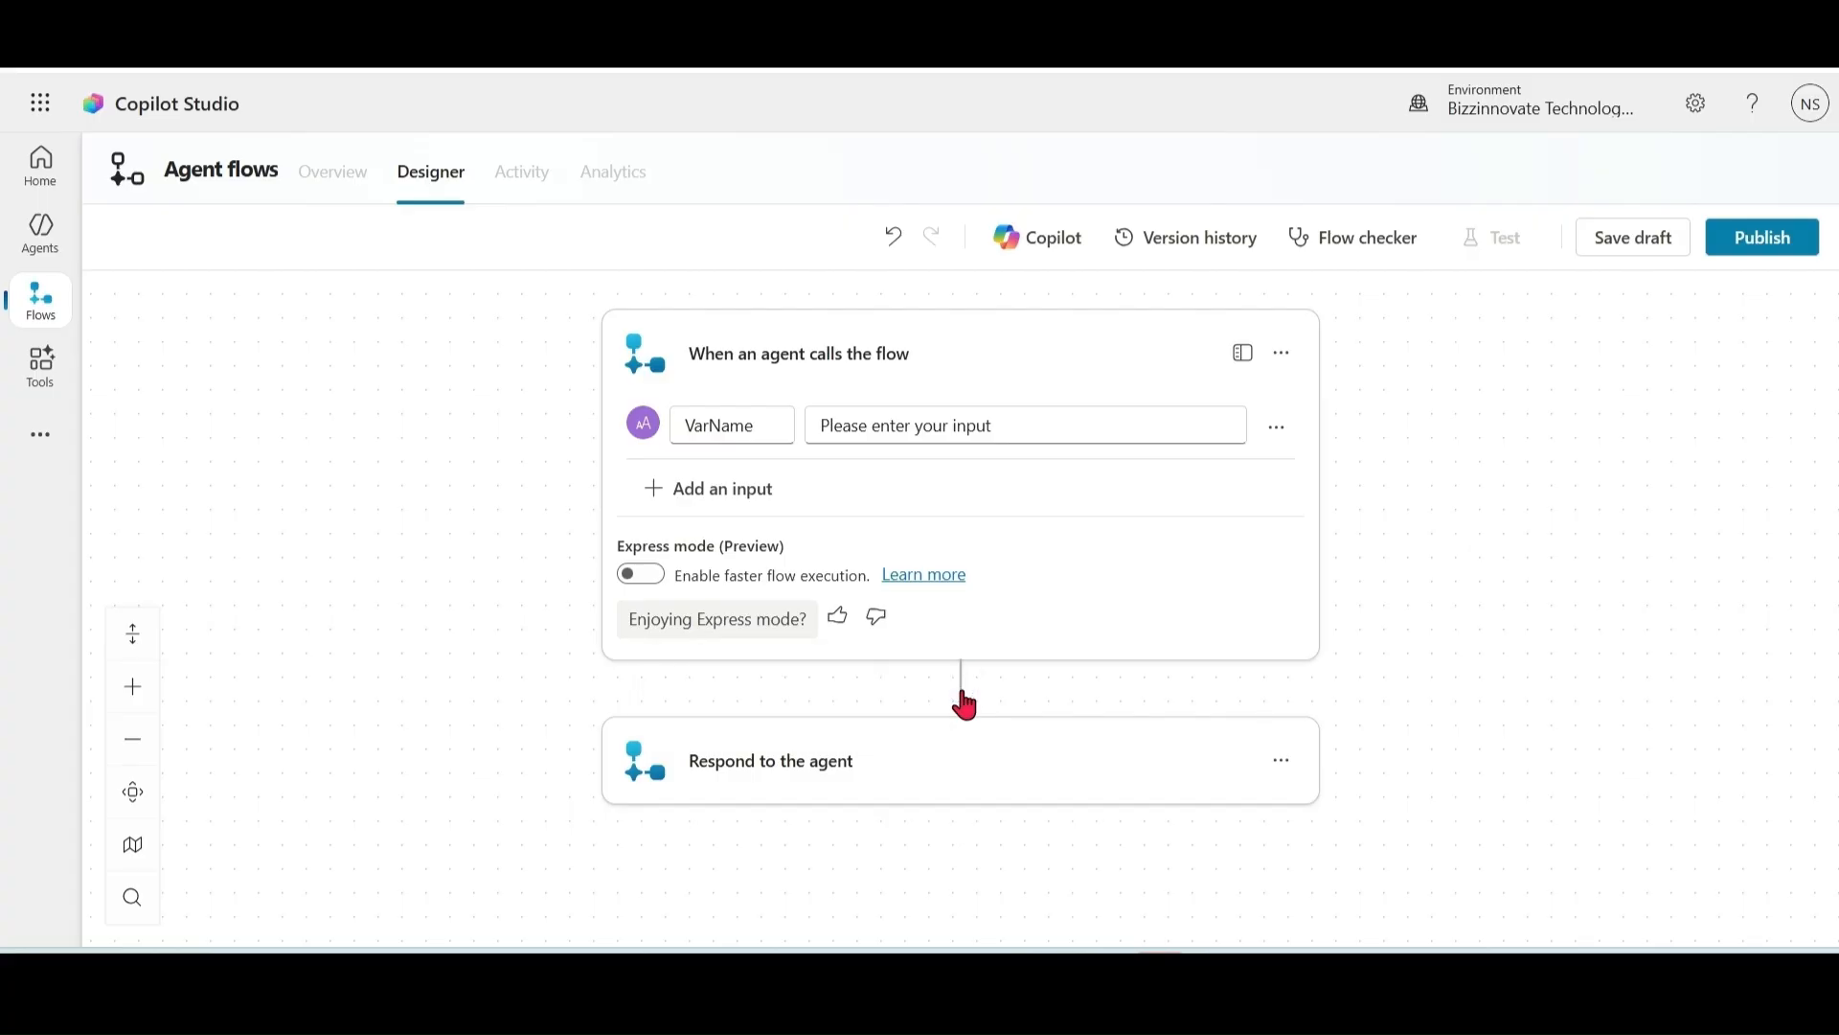
# Step: Add a Dataverse List rows step on the Contacts table
pyautogui.write('list rows')
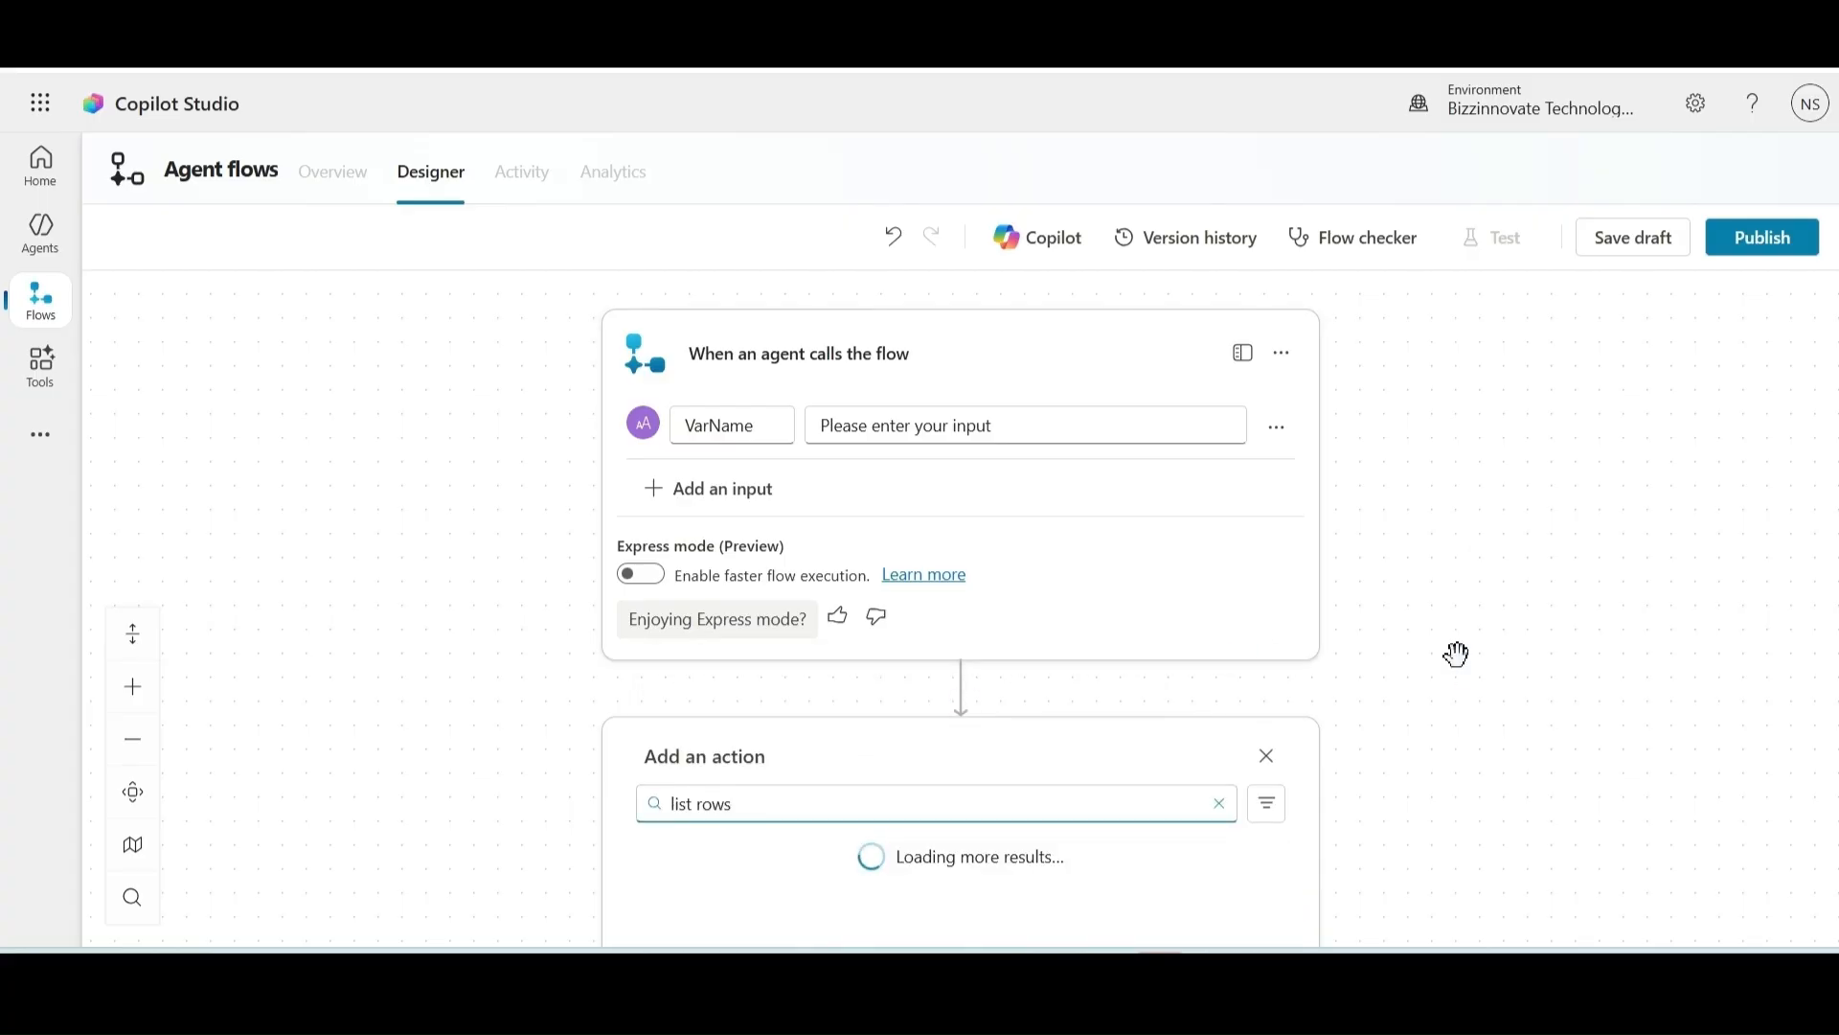
pyautogui.moveTo(1587, 684); pyautogui.dragTo(1577, 548)
pyautogui.moveTo(1510, 724); pyautogui.dragTo(1505, 575)
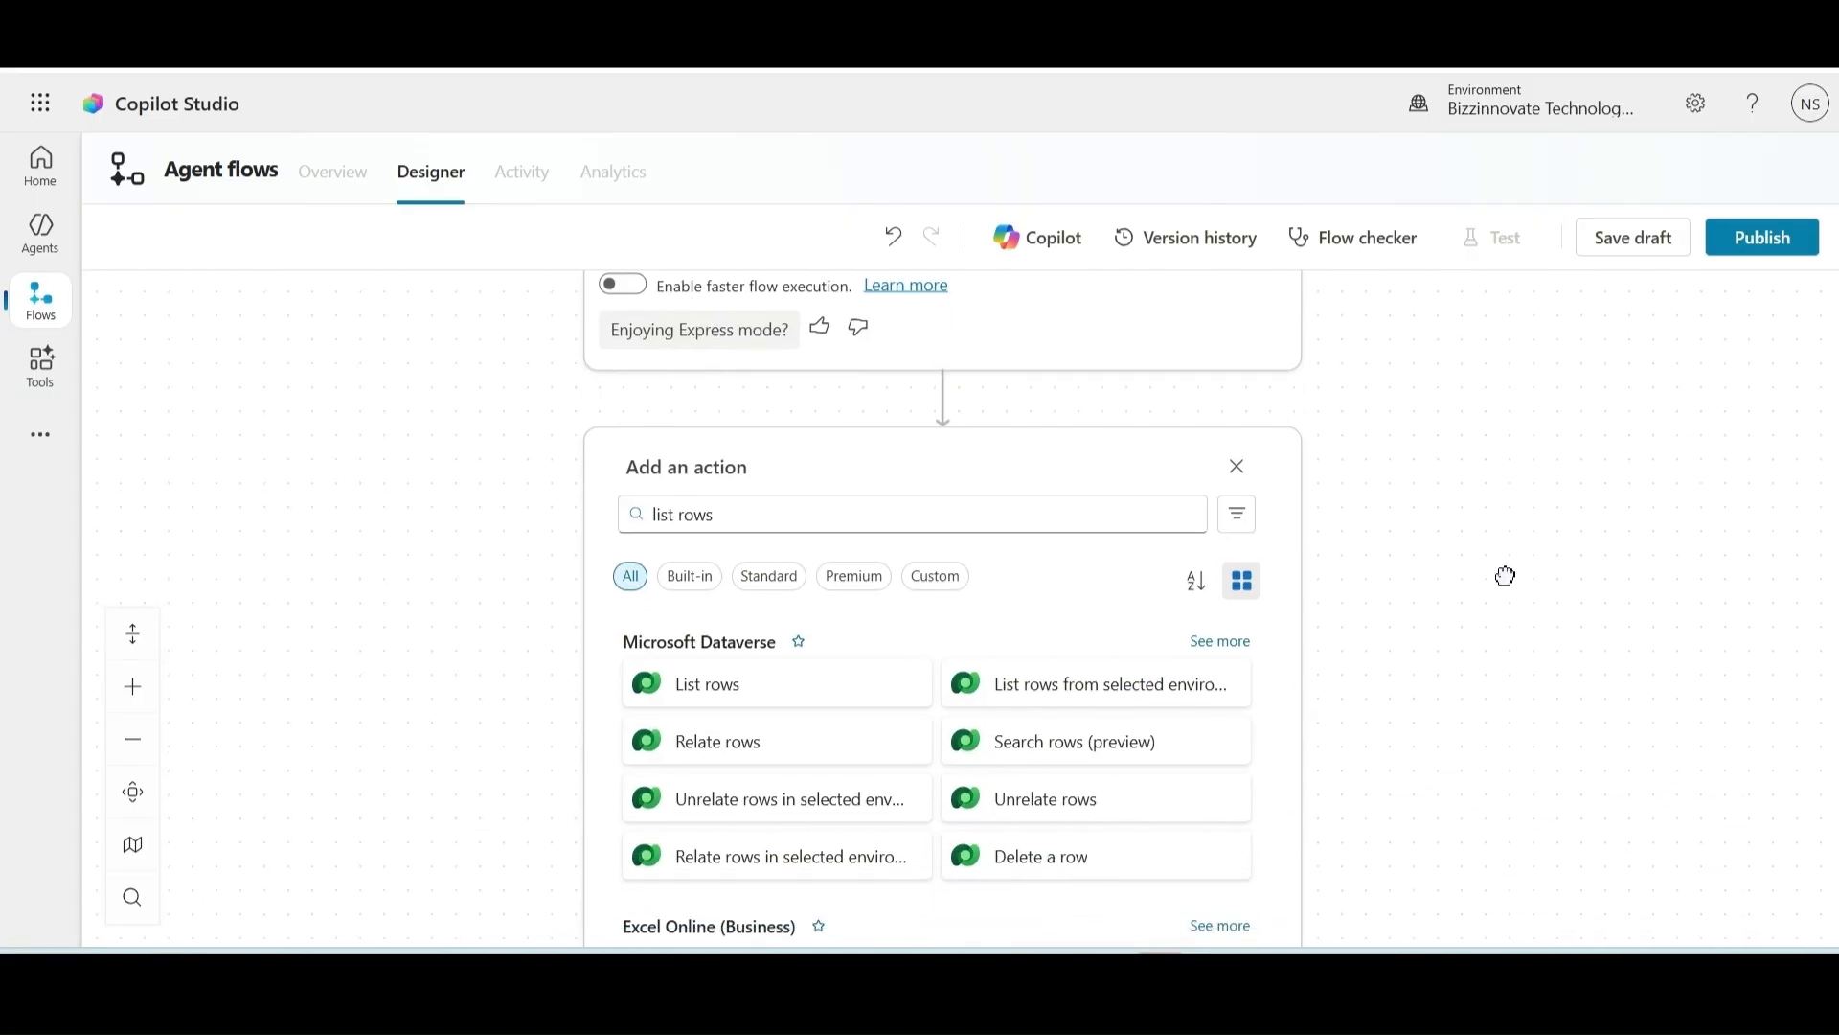
pyautogui.click(699, 686)
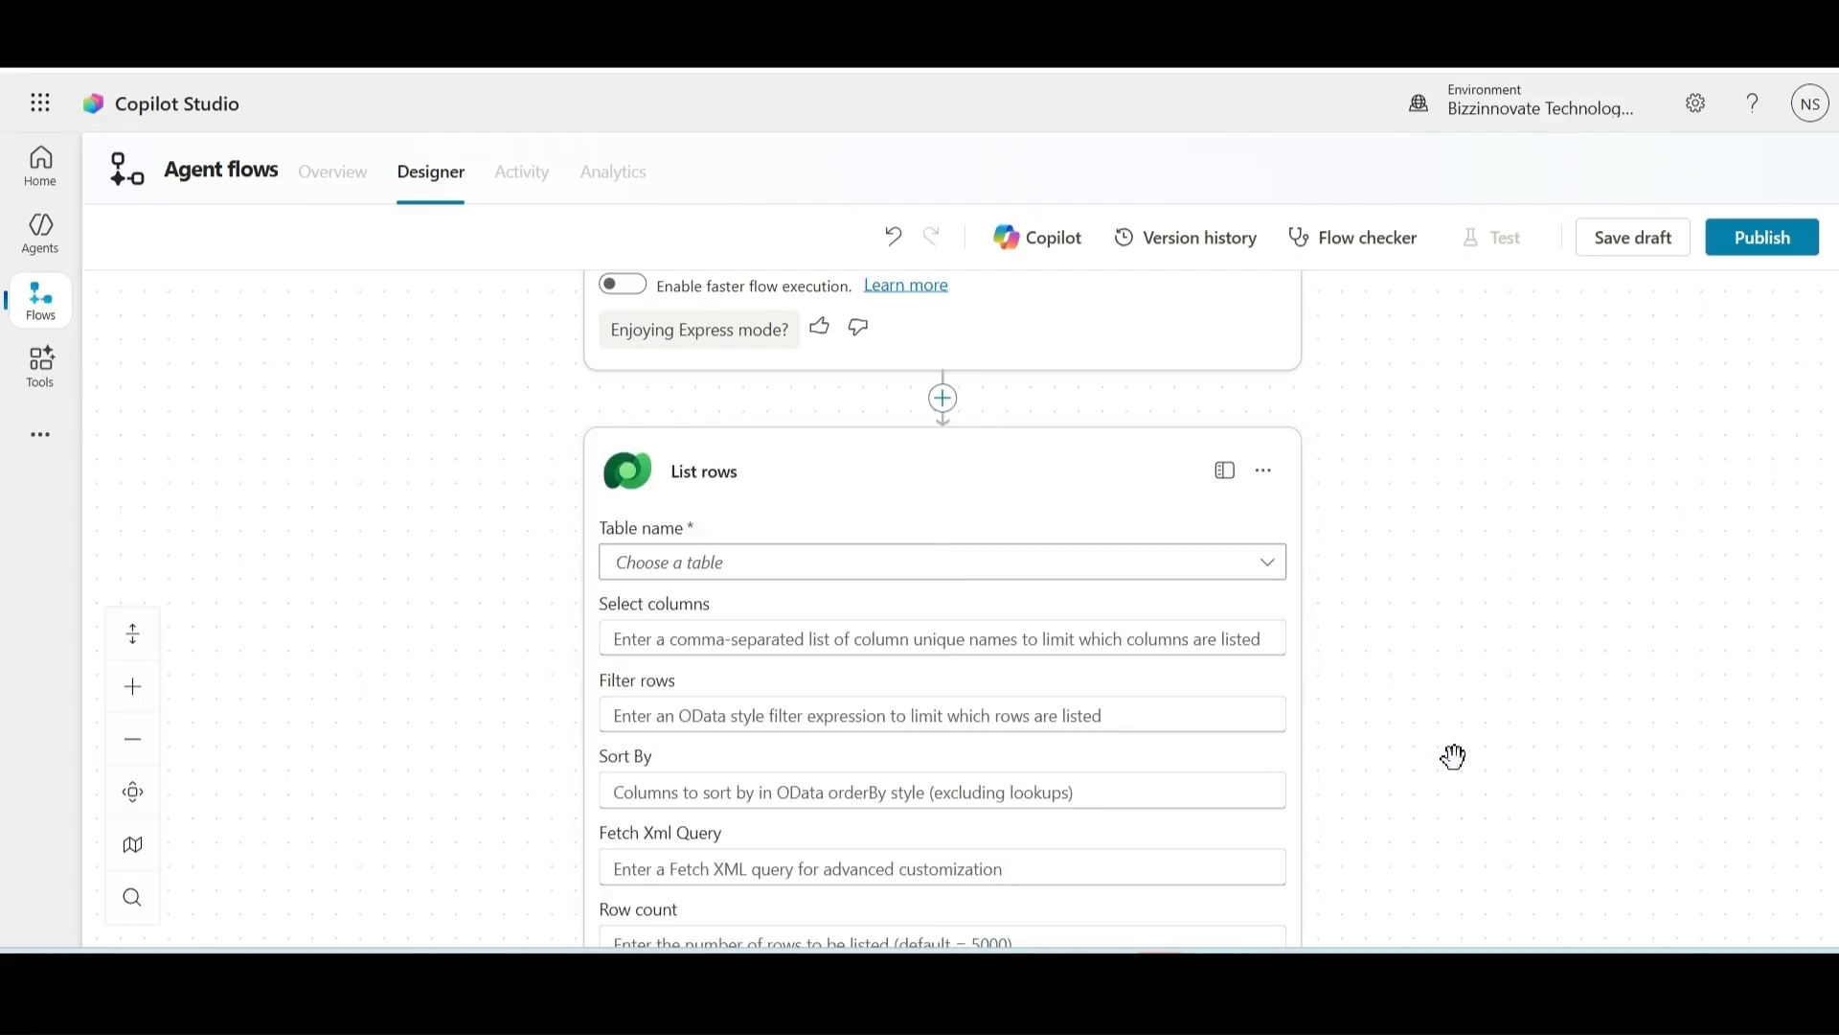
pyautogui.moveTo(1453, 793); pyautogui.dragTo(1451, 675)
pyautogui.click(1264, 448)
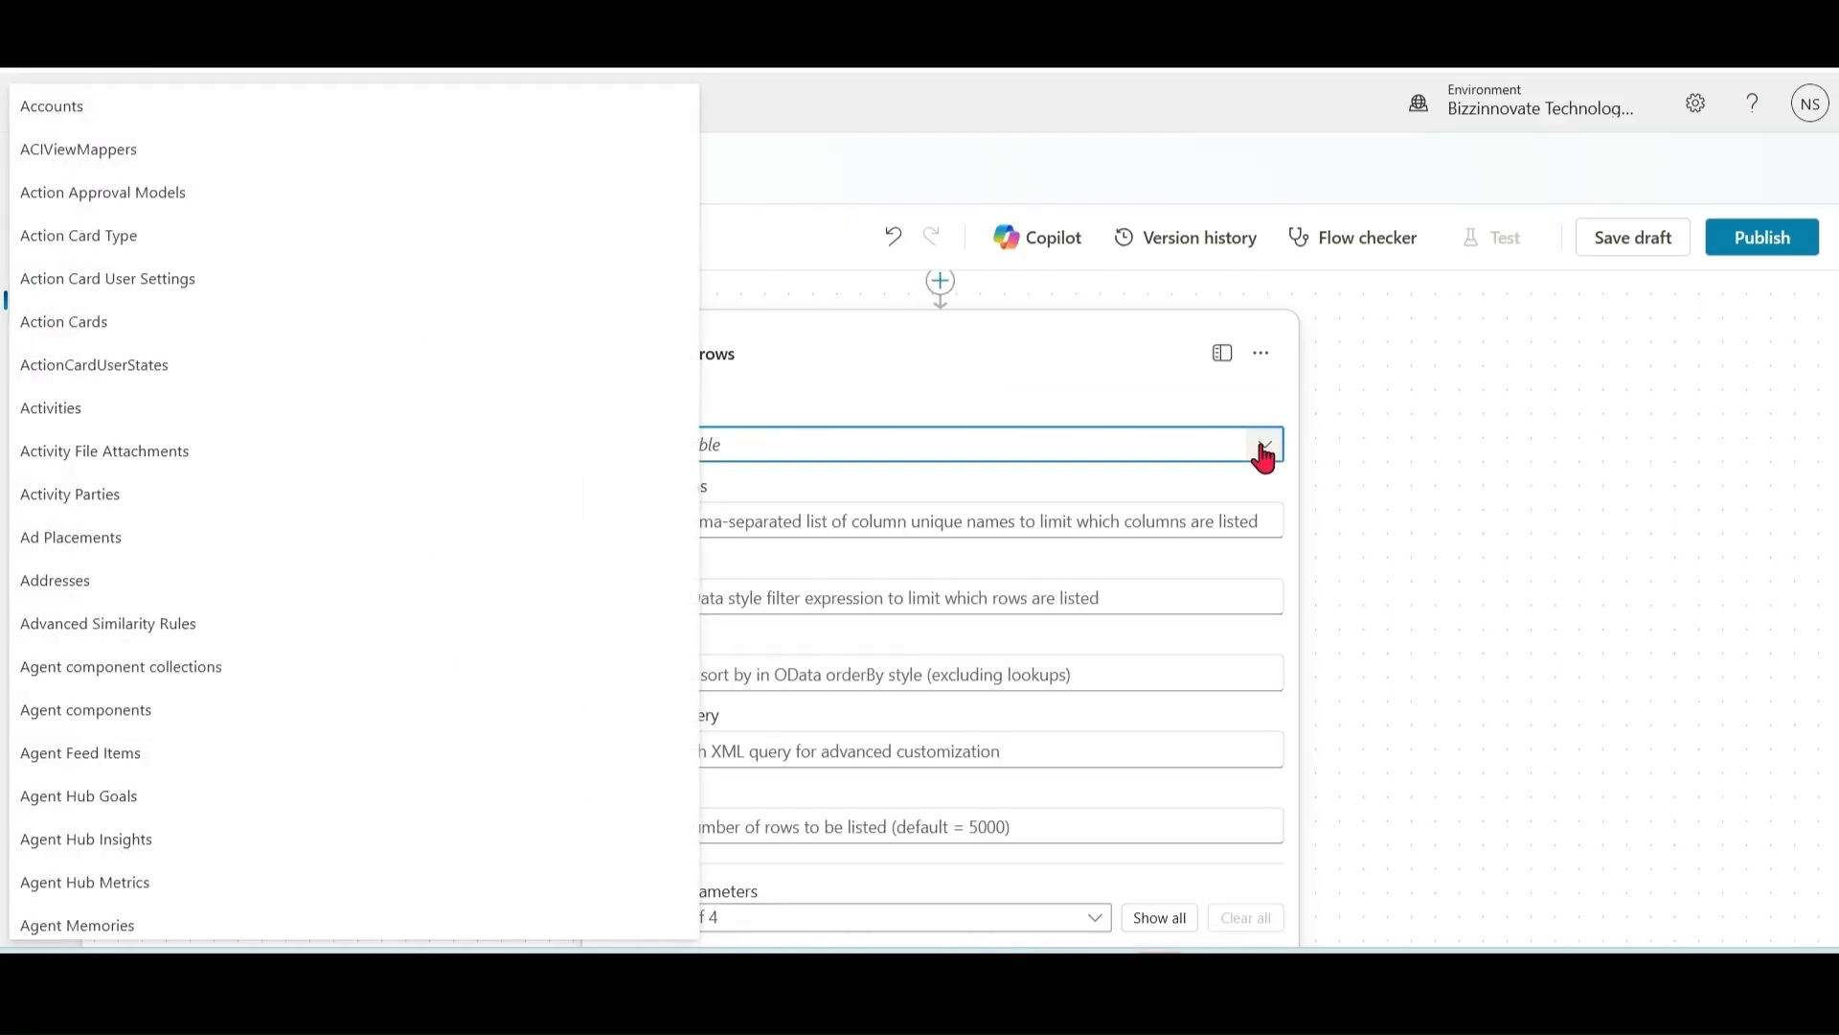
pyautogui.write('cont')
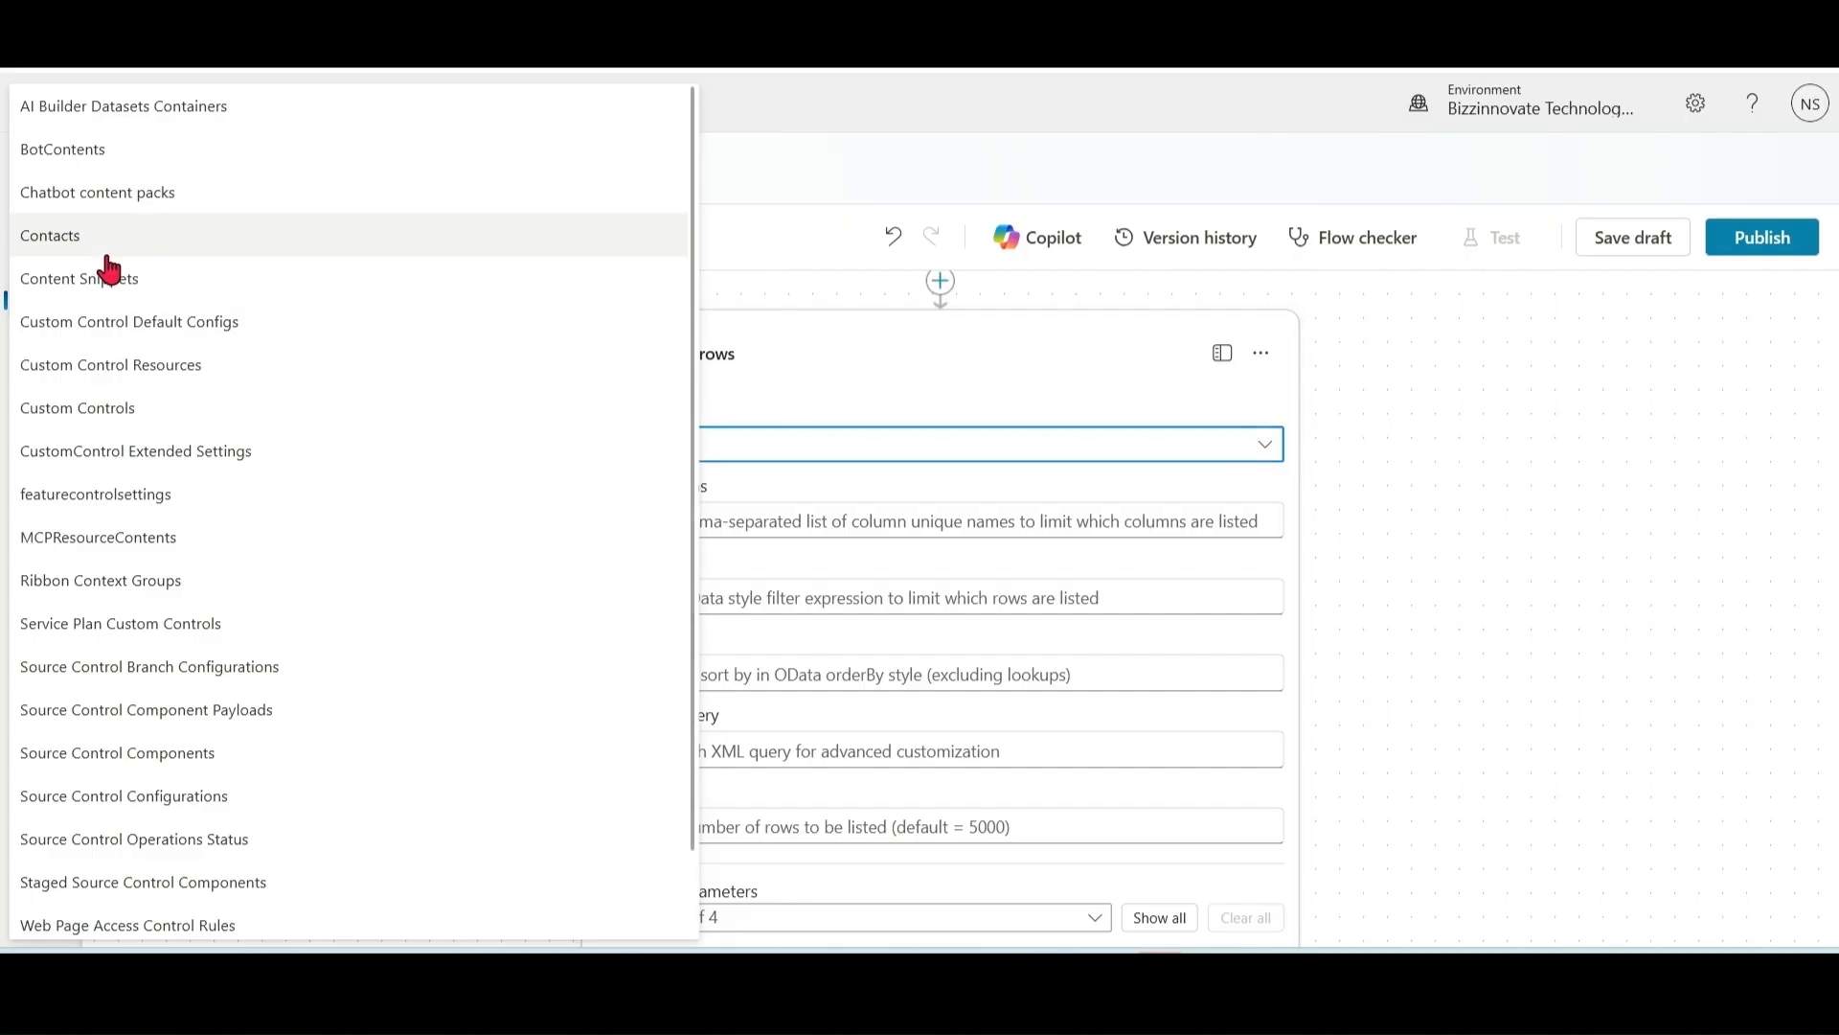
pyautogui.click(74, 239)
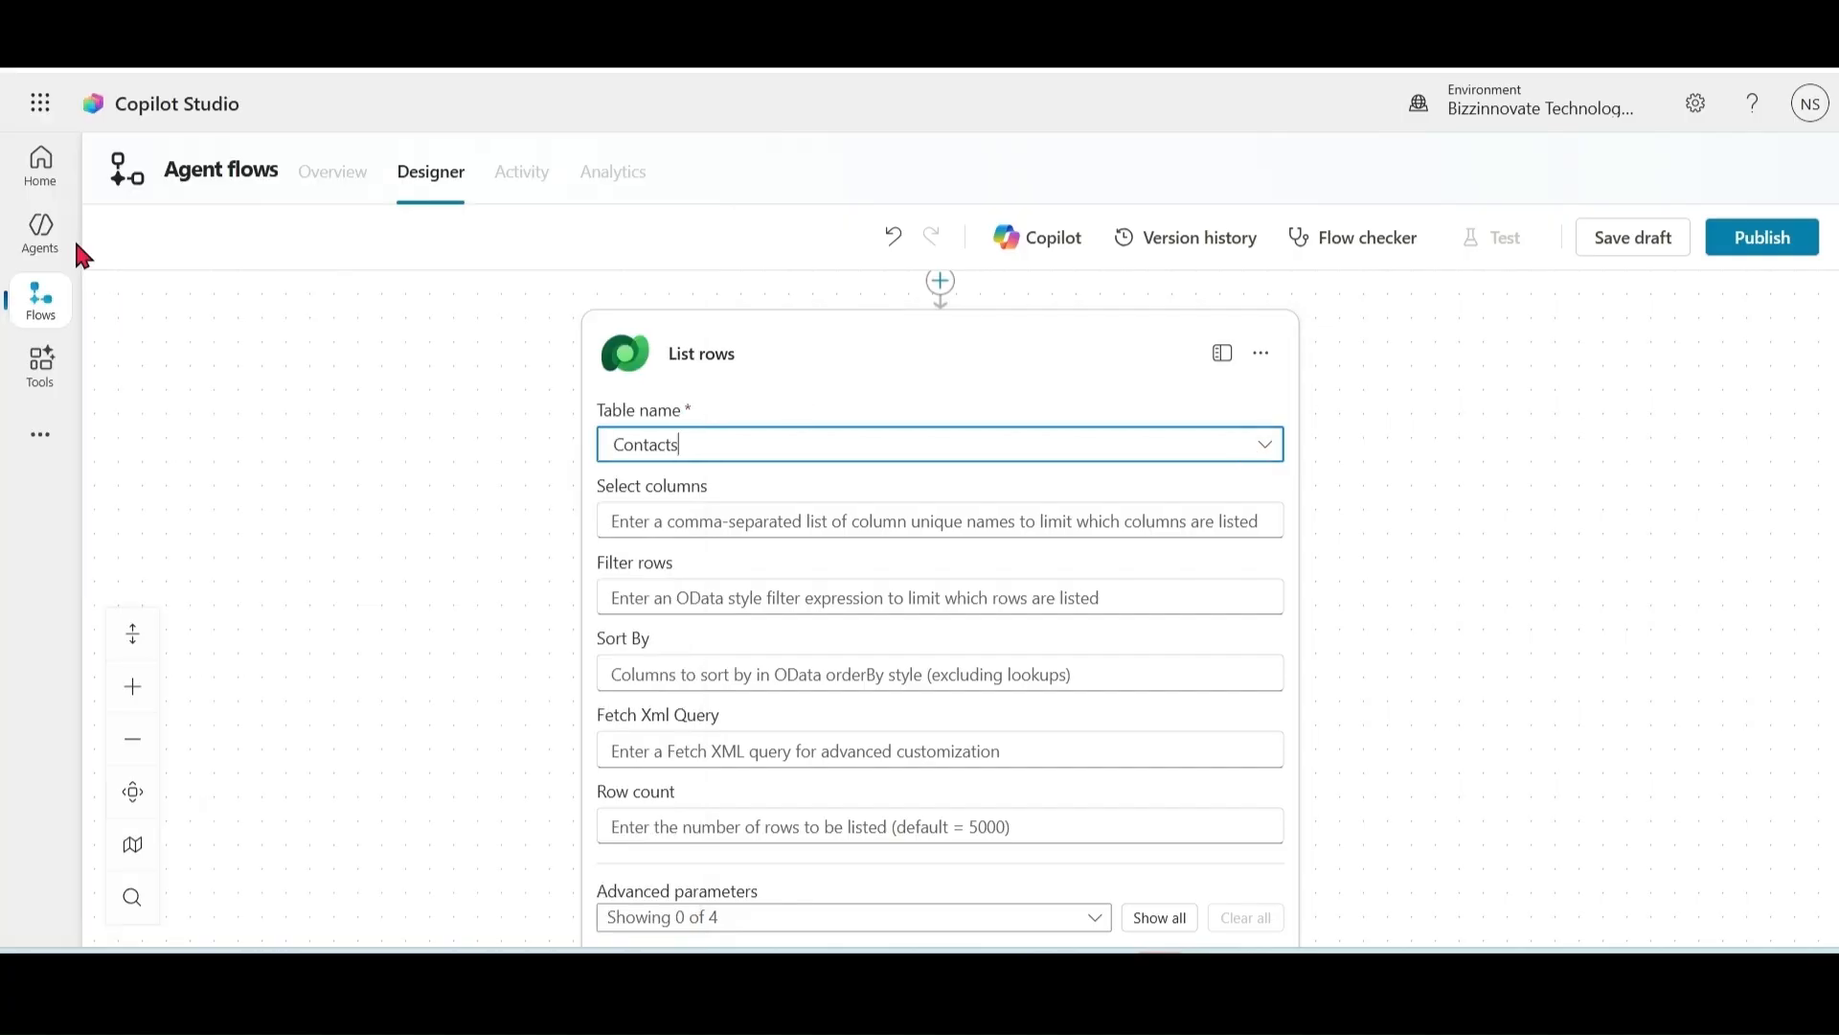
# Step: Filter the rows with contains(fullname,'VarName') and save the flow draft
pyautogui.click(811, 599)
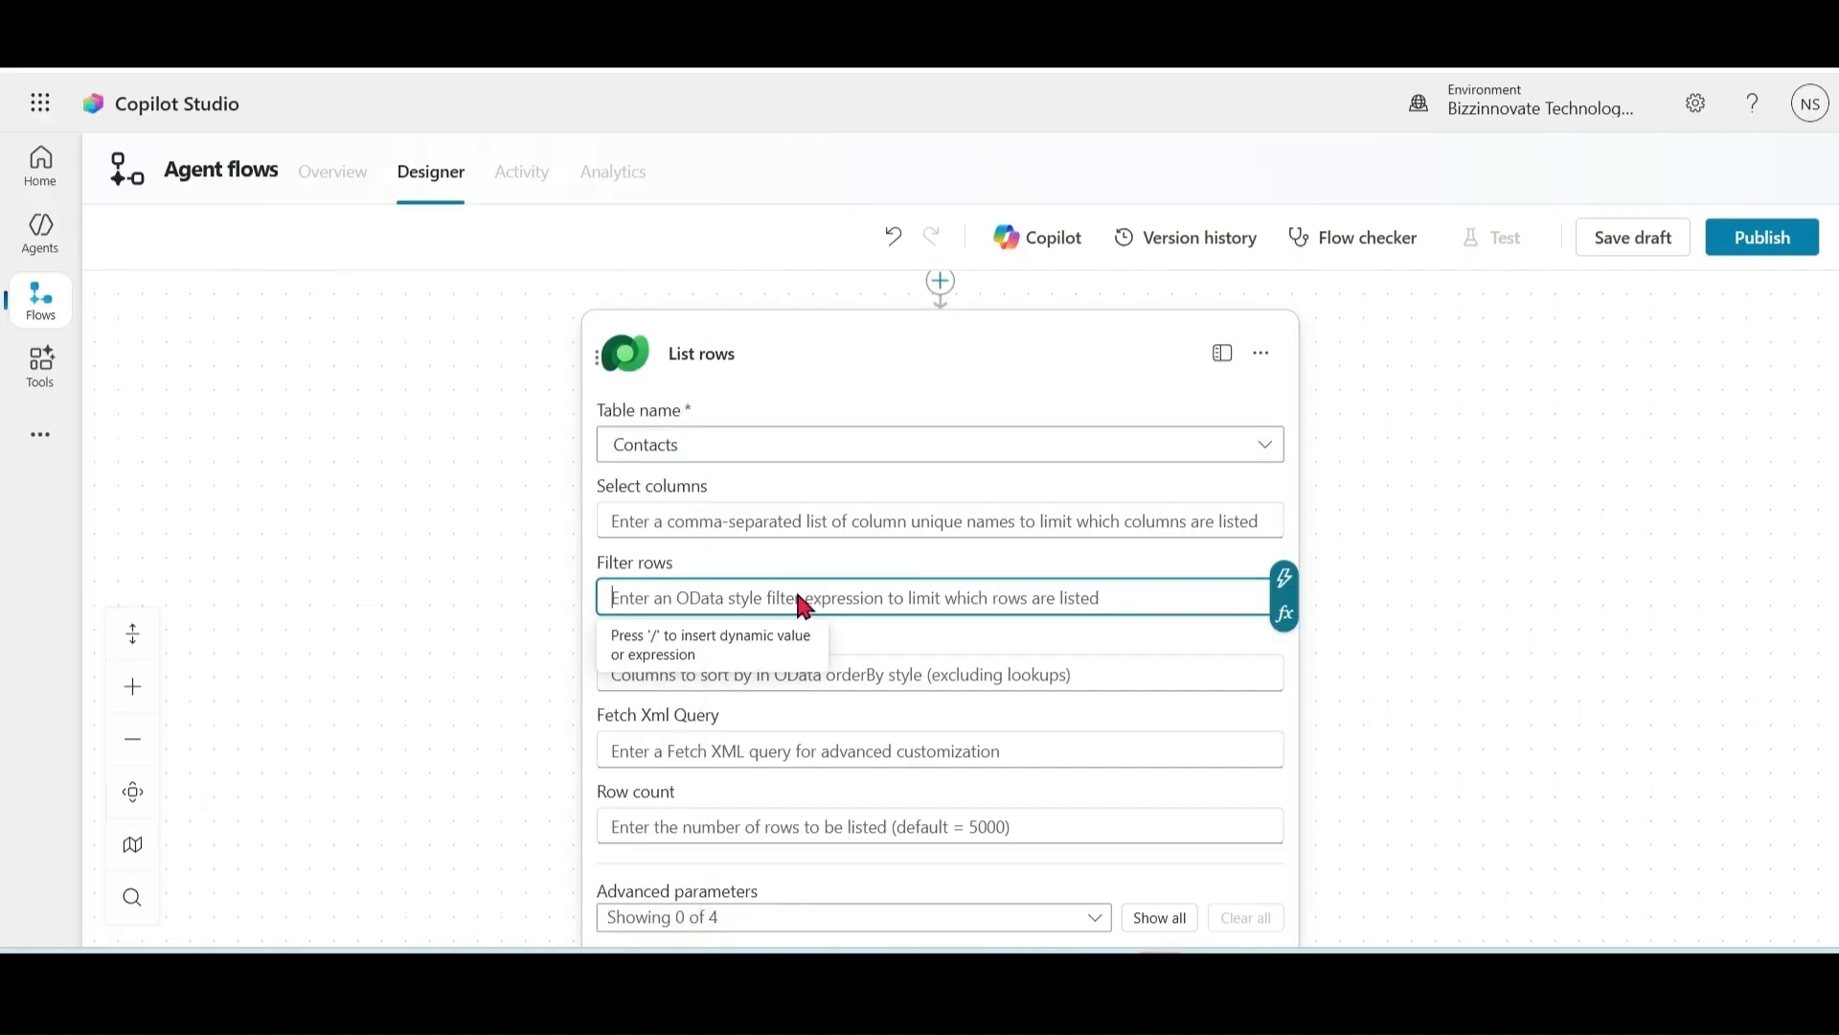
pyautogui.write('contains')
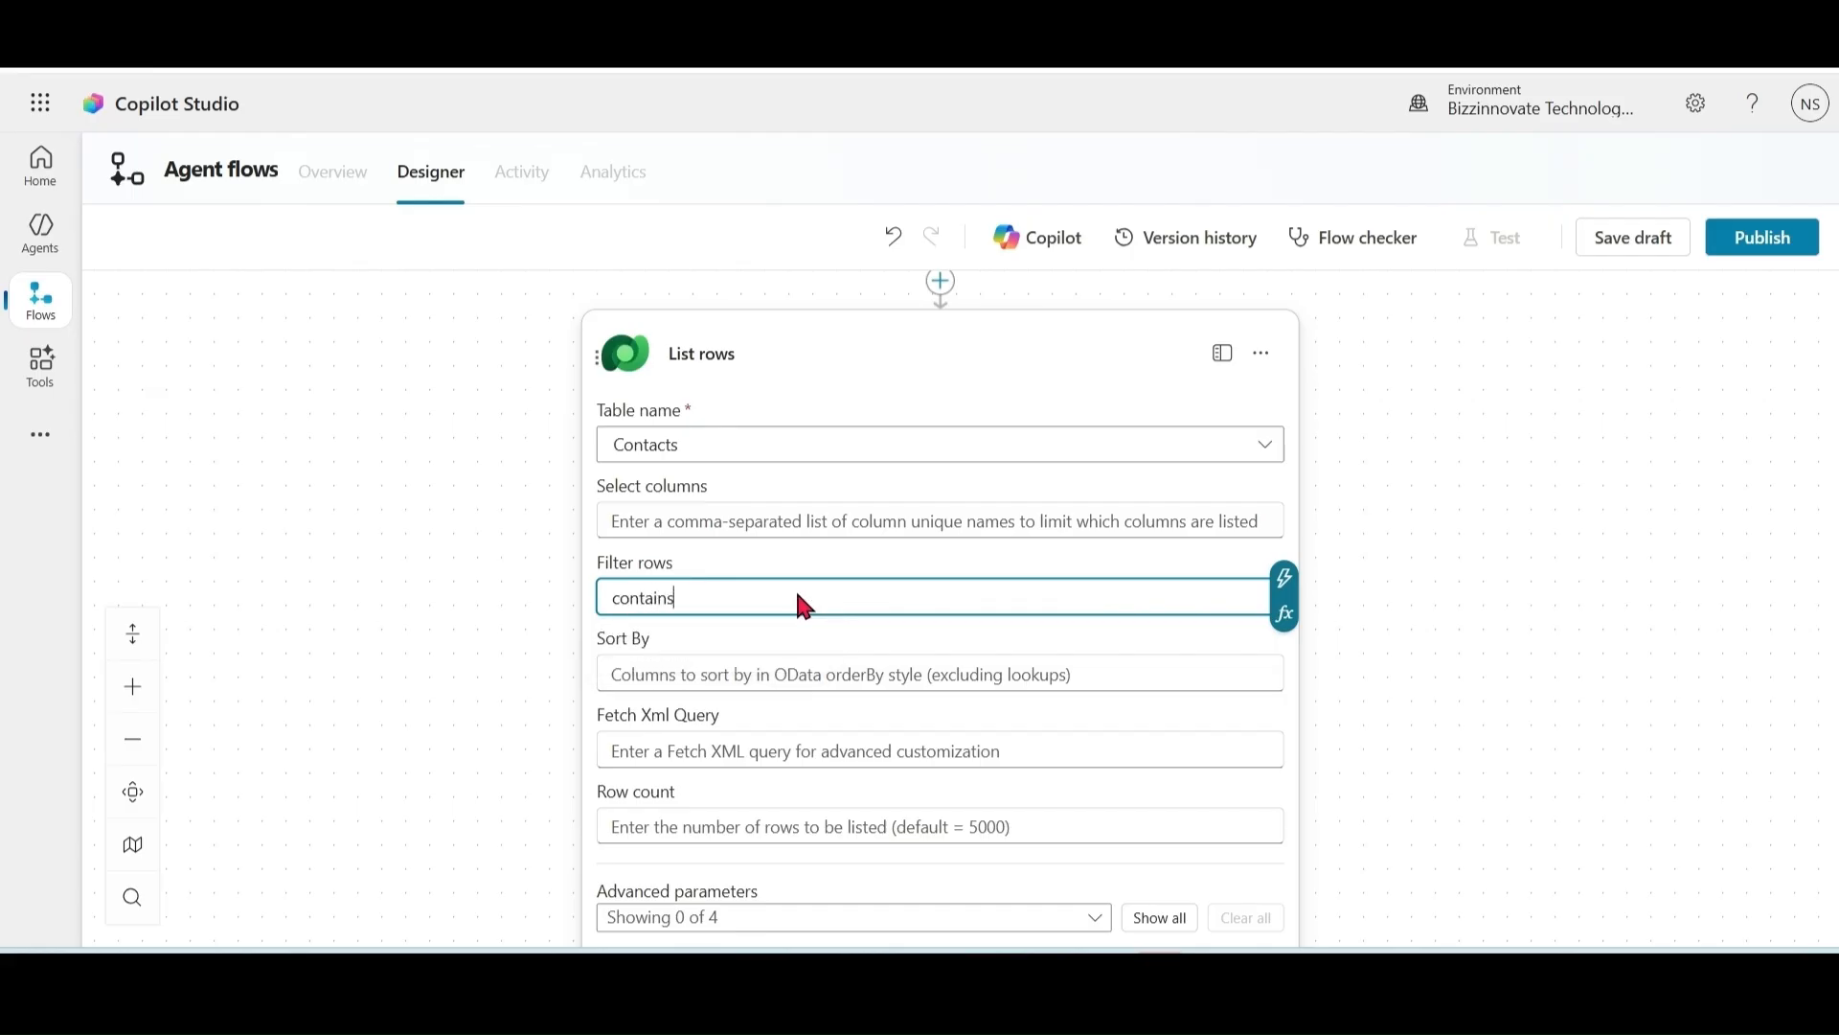
pyautogui.write('(')
pyautogui.write("fullname,'")
pyautogui.click(1285, 580)
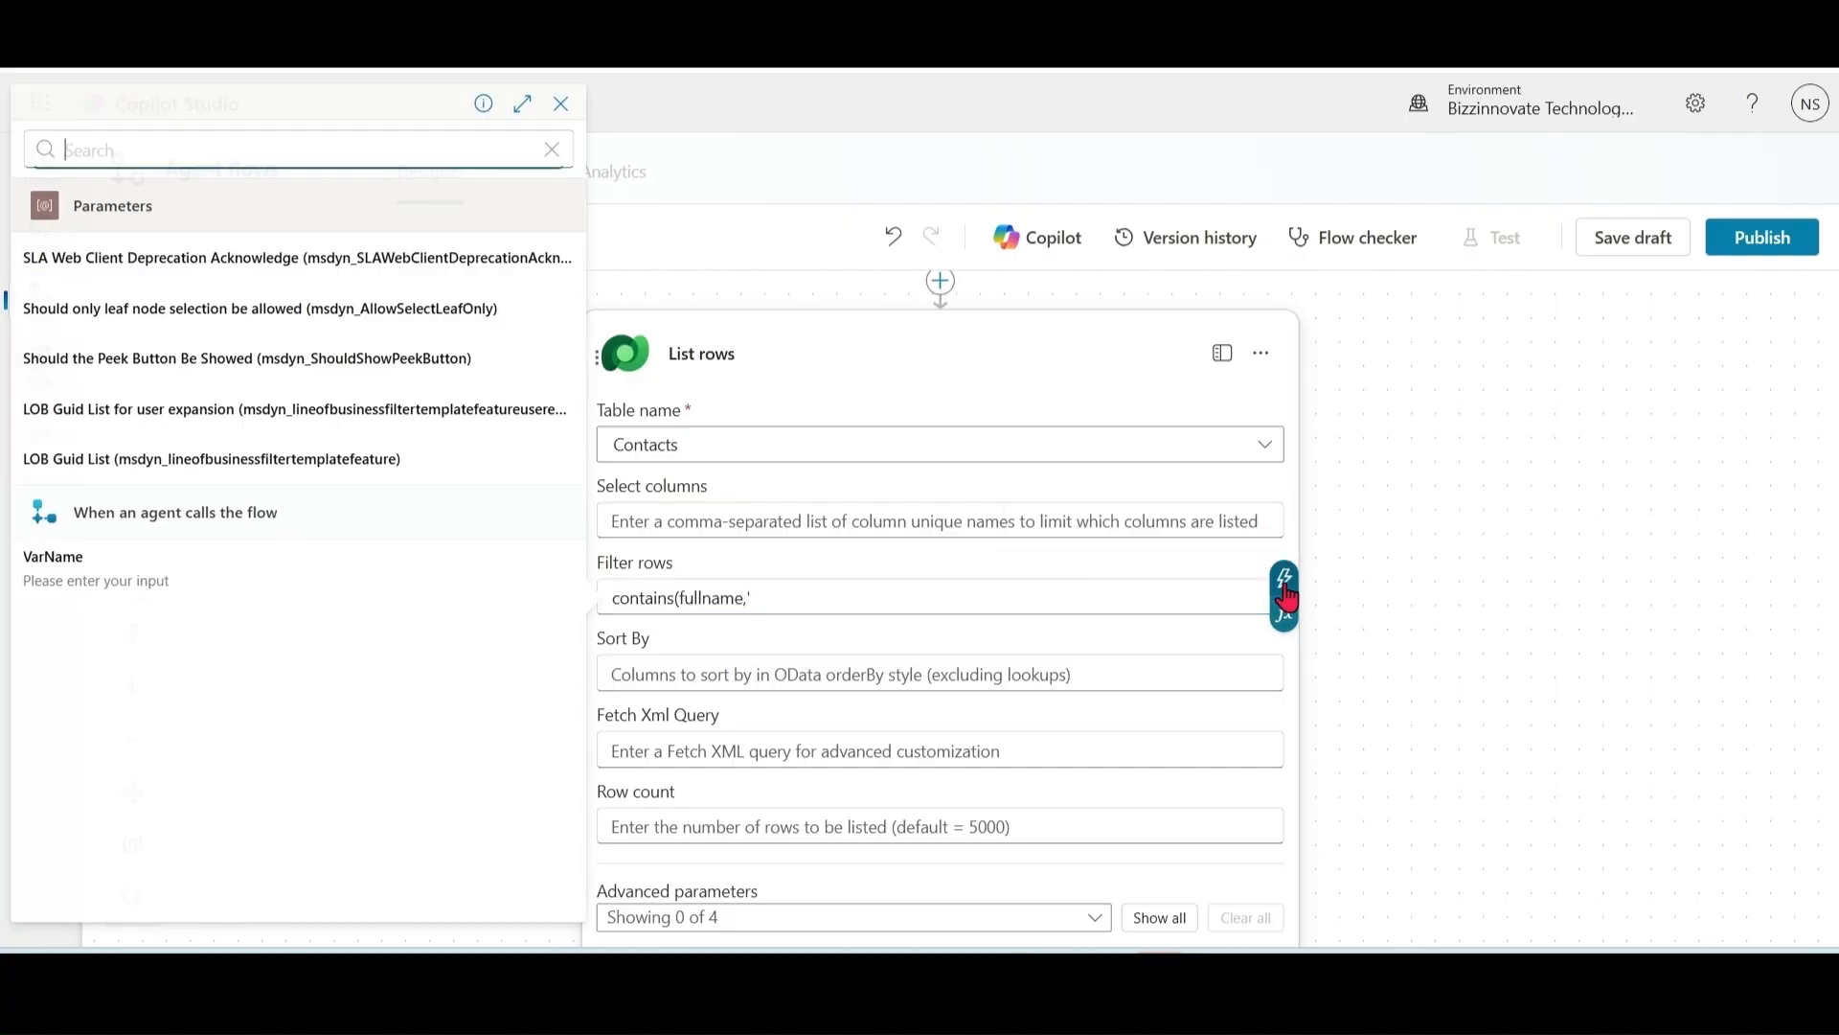
pyautogui.click(69, 580)
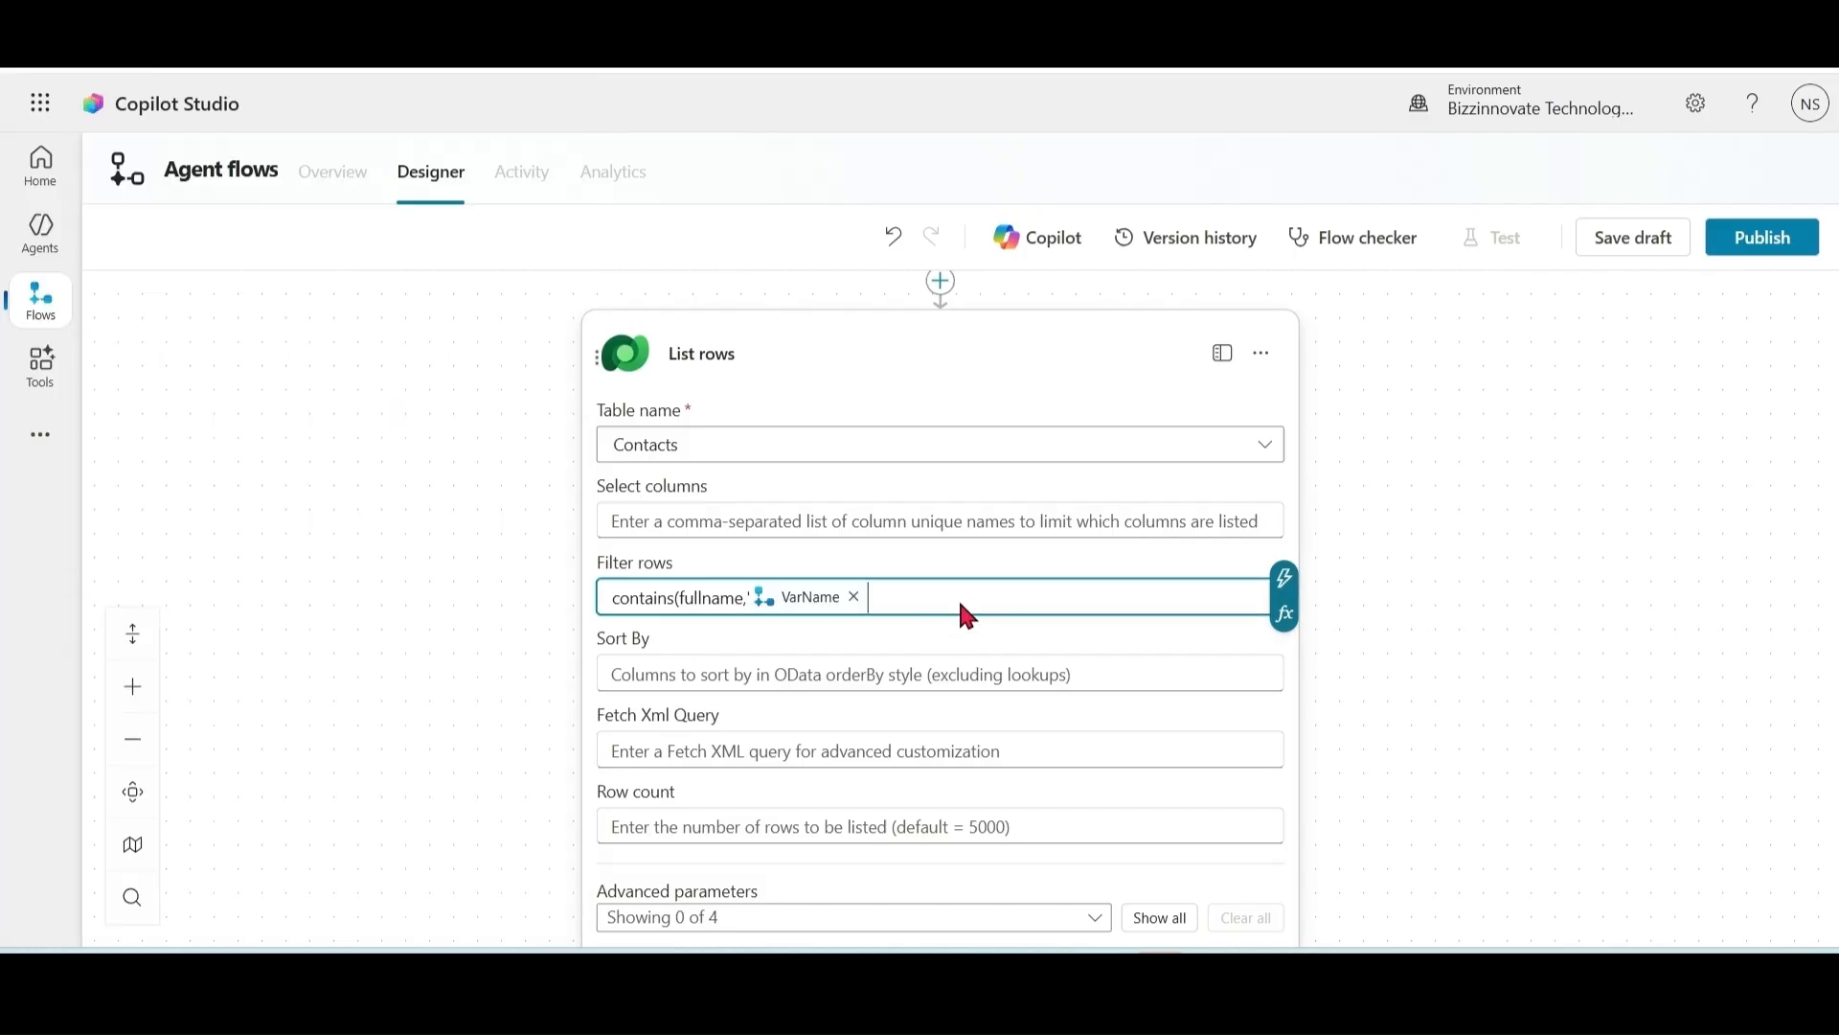
pyautogui.write("')")
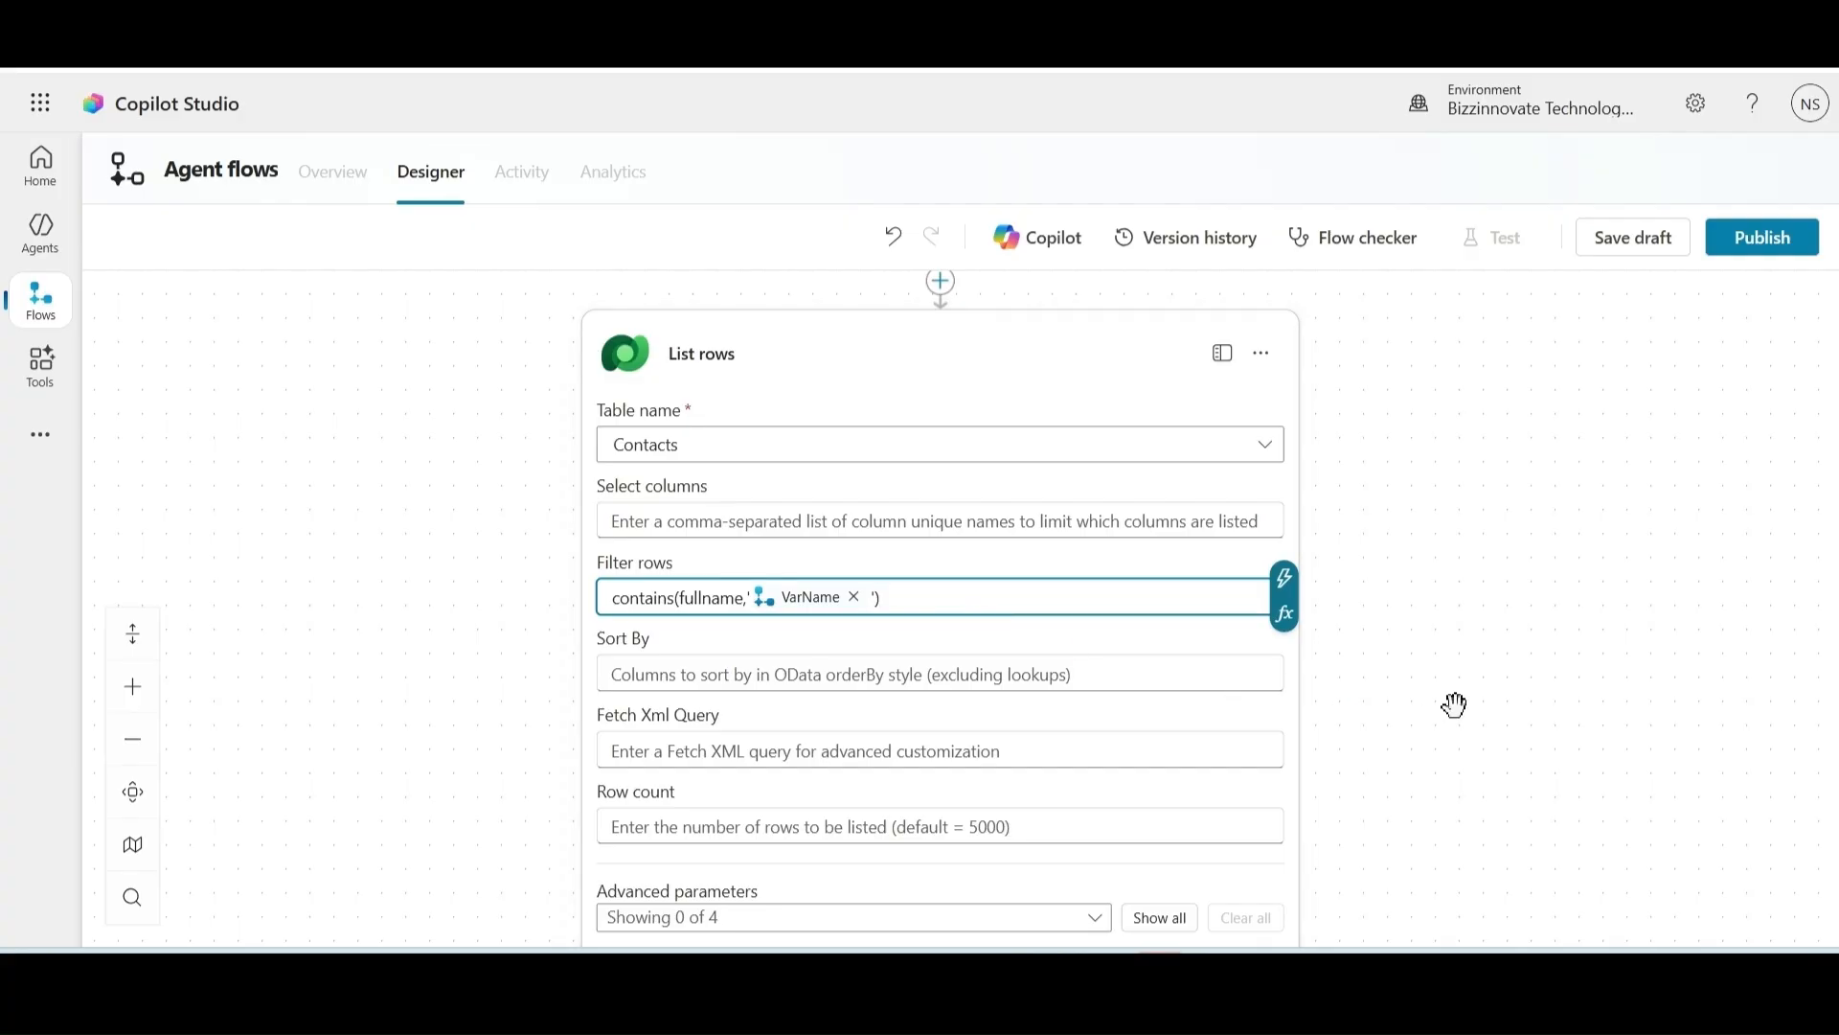
pyautogui.click(1635, 253)
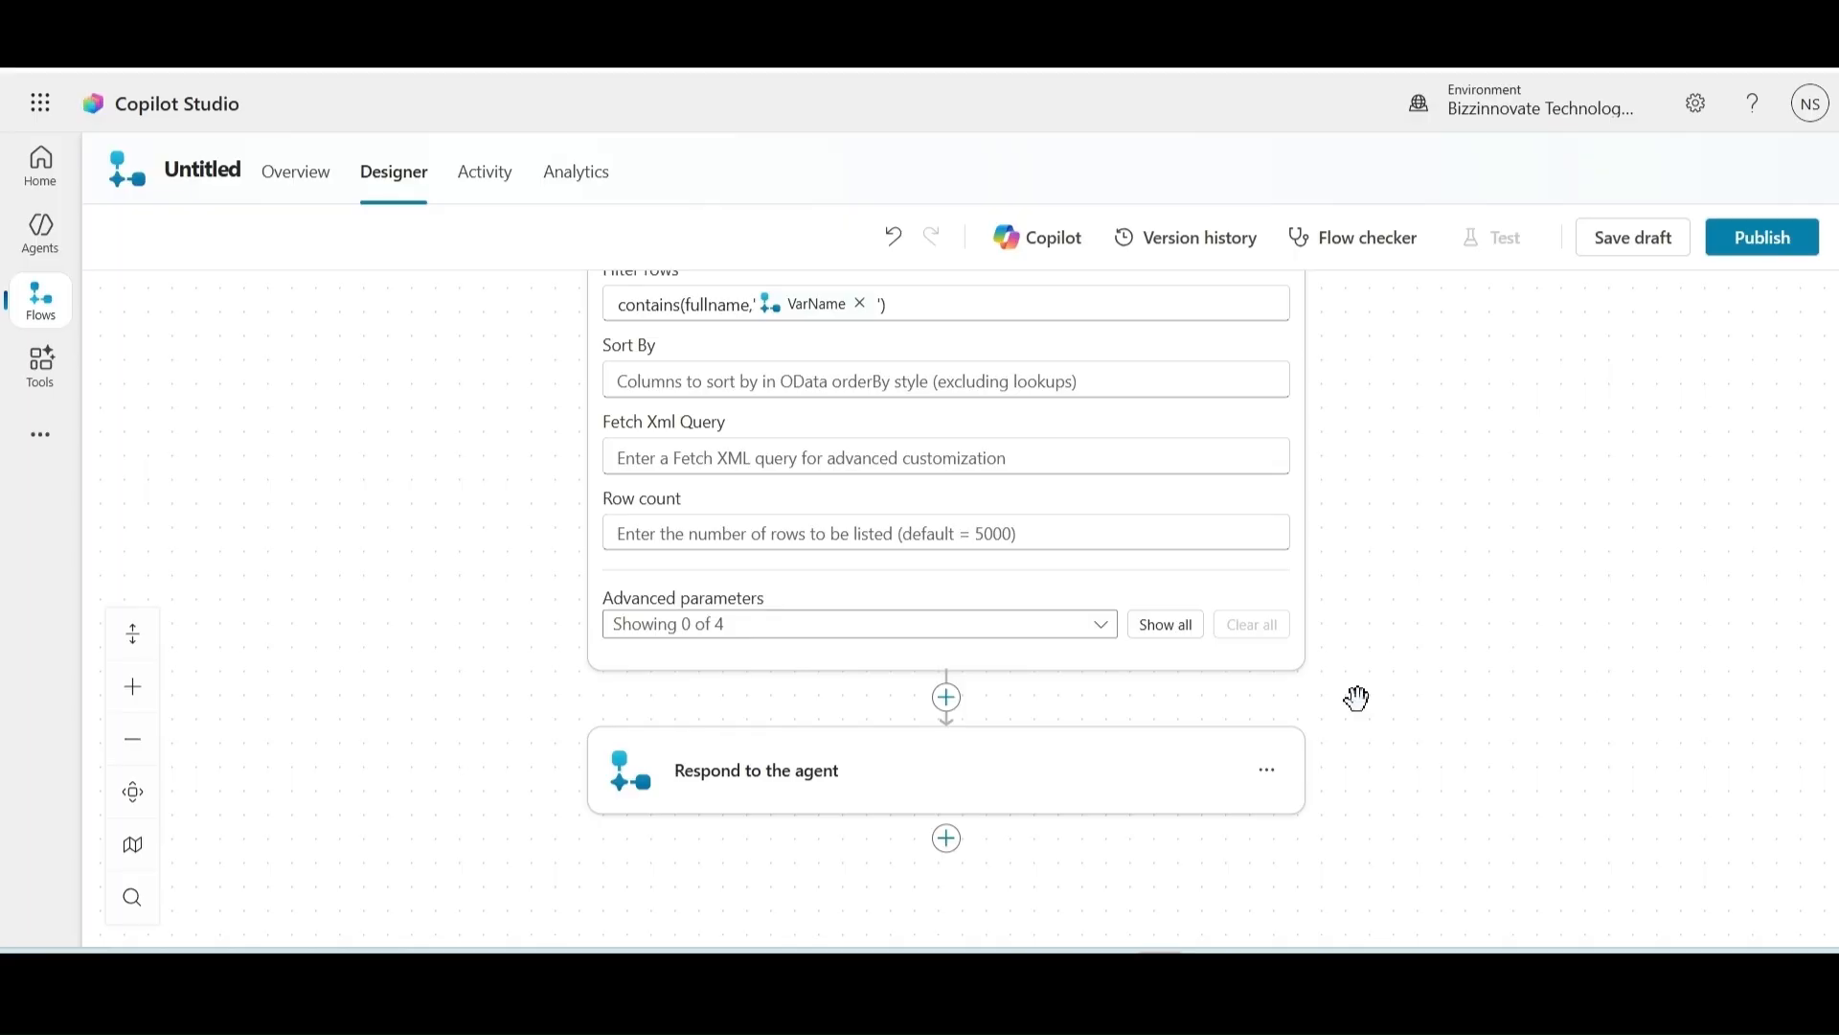
pyautogui.click(947, 698)
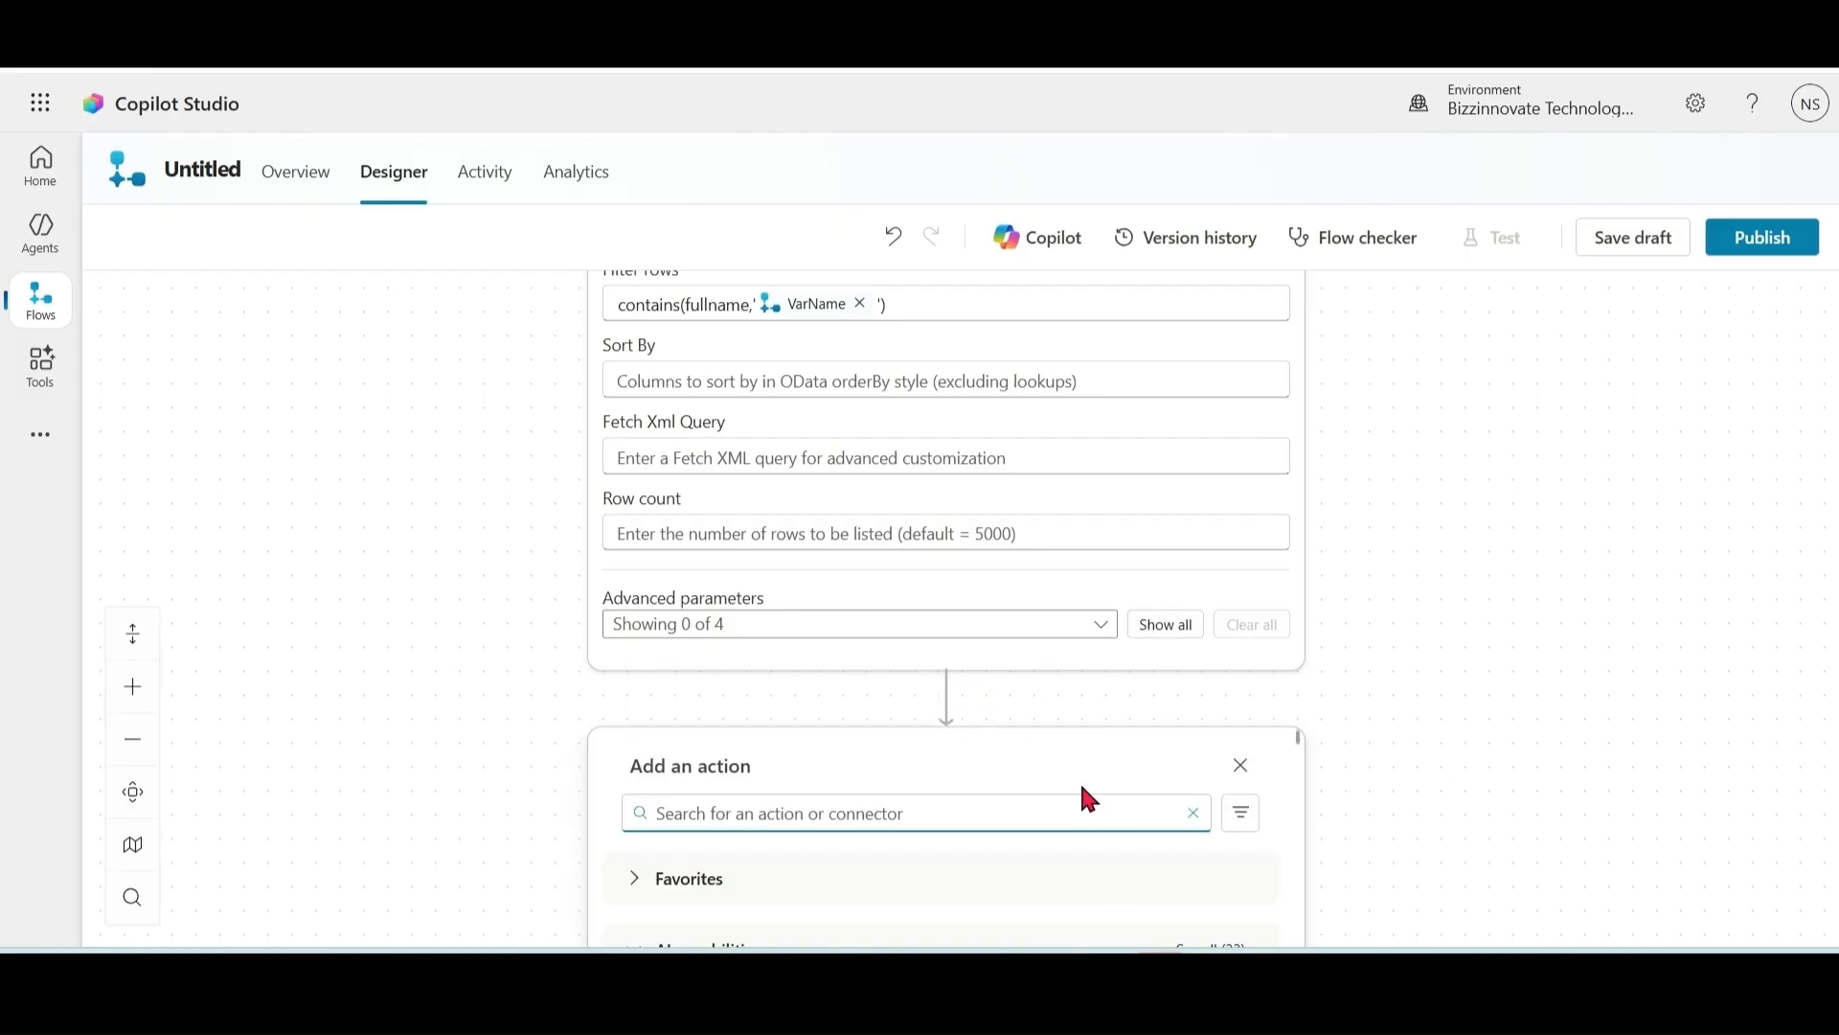
# Step: Add an Initialize variable step named Emails of type Array
pyautogui.write('variable')
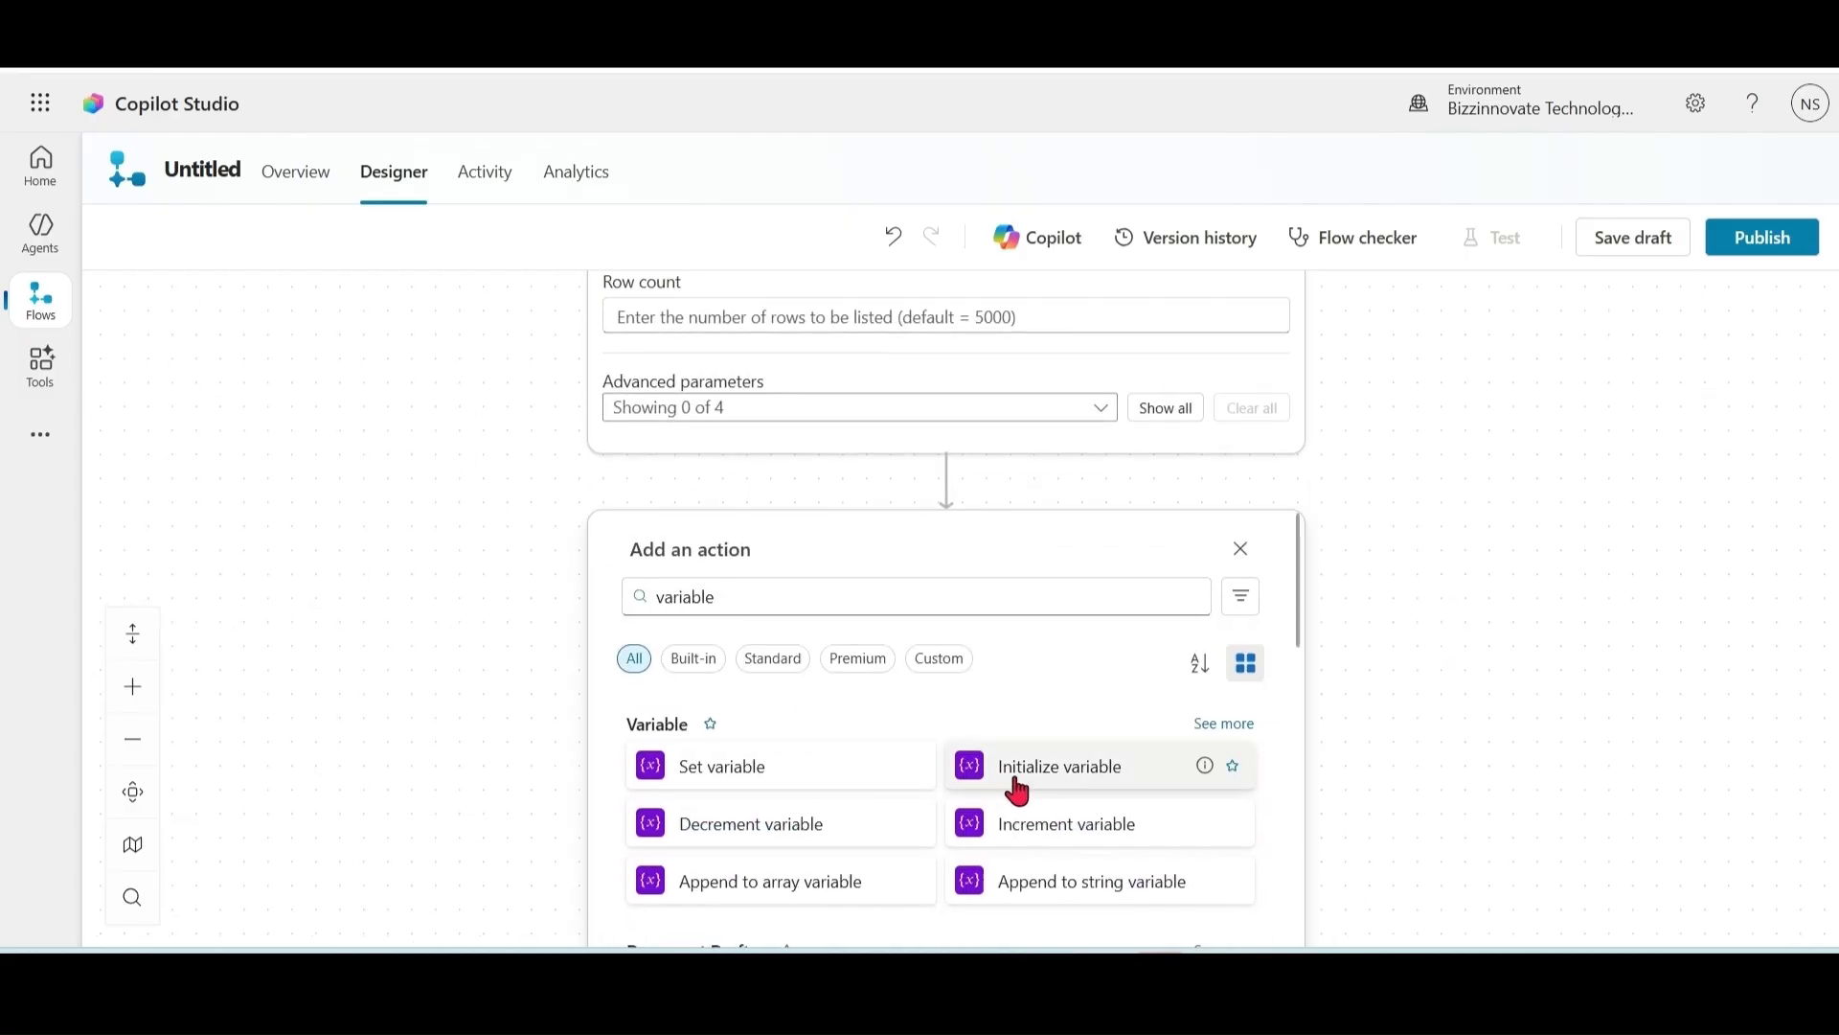
pyautogui.click(1015, 788)
pyautogui.click(1198, 488)
pyautogui.write('Emails')
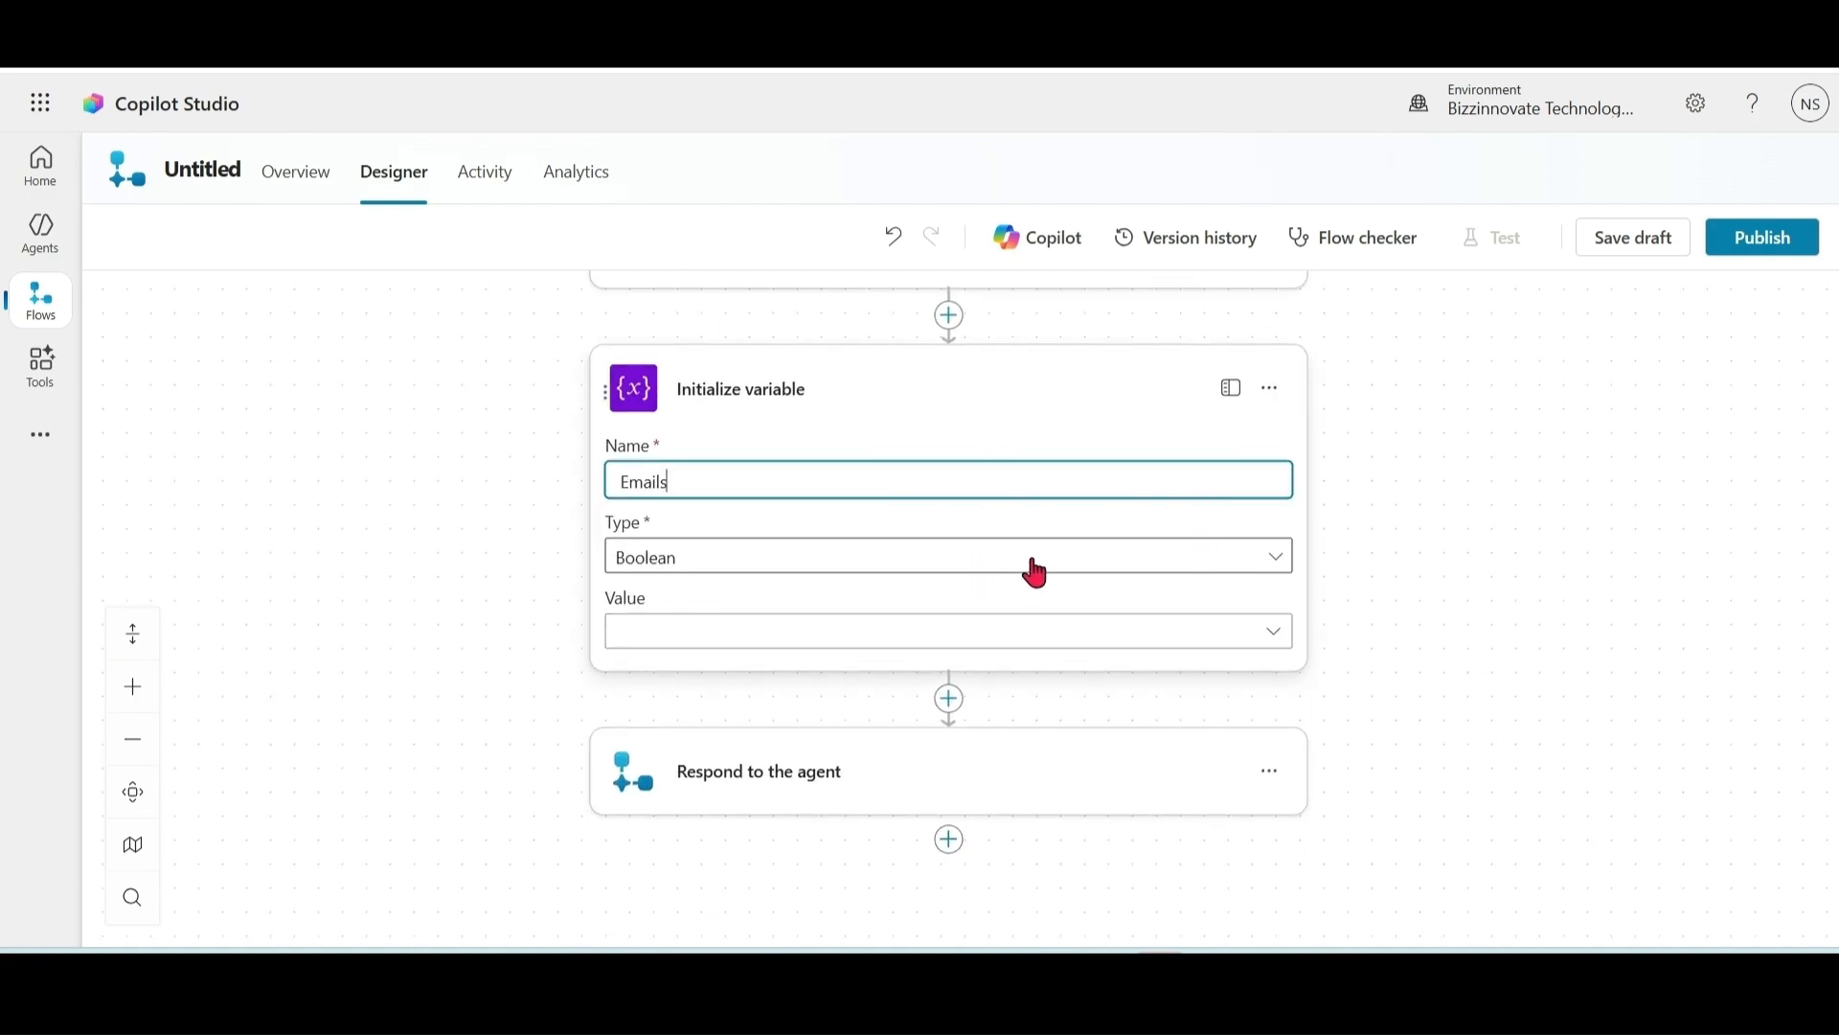
pyautogui.click(1067, 567)
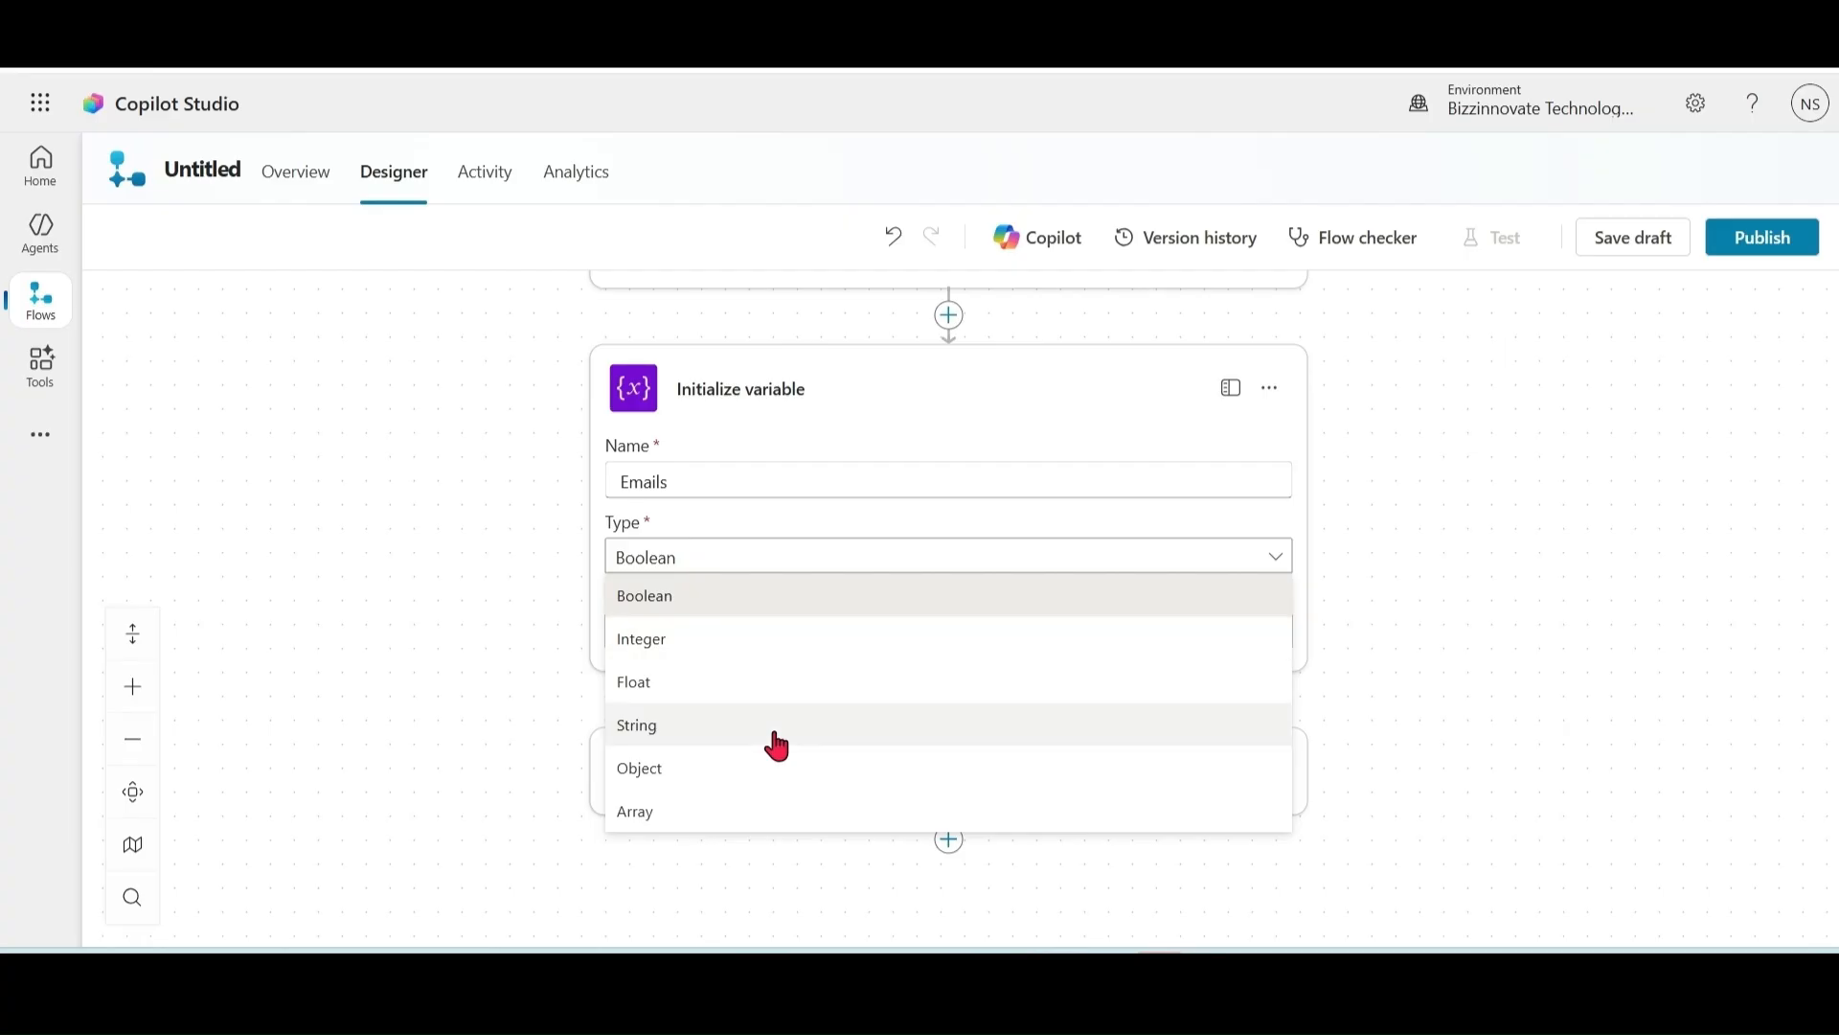
pyautogui.click(675, 816)
pyautogui.click(942, 616)
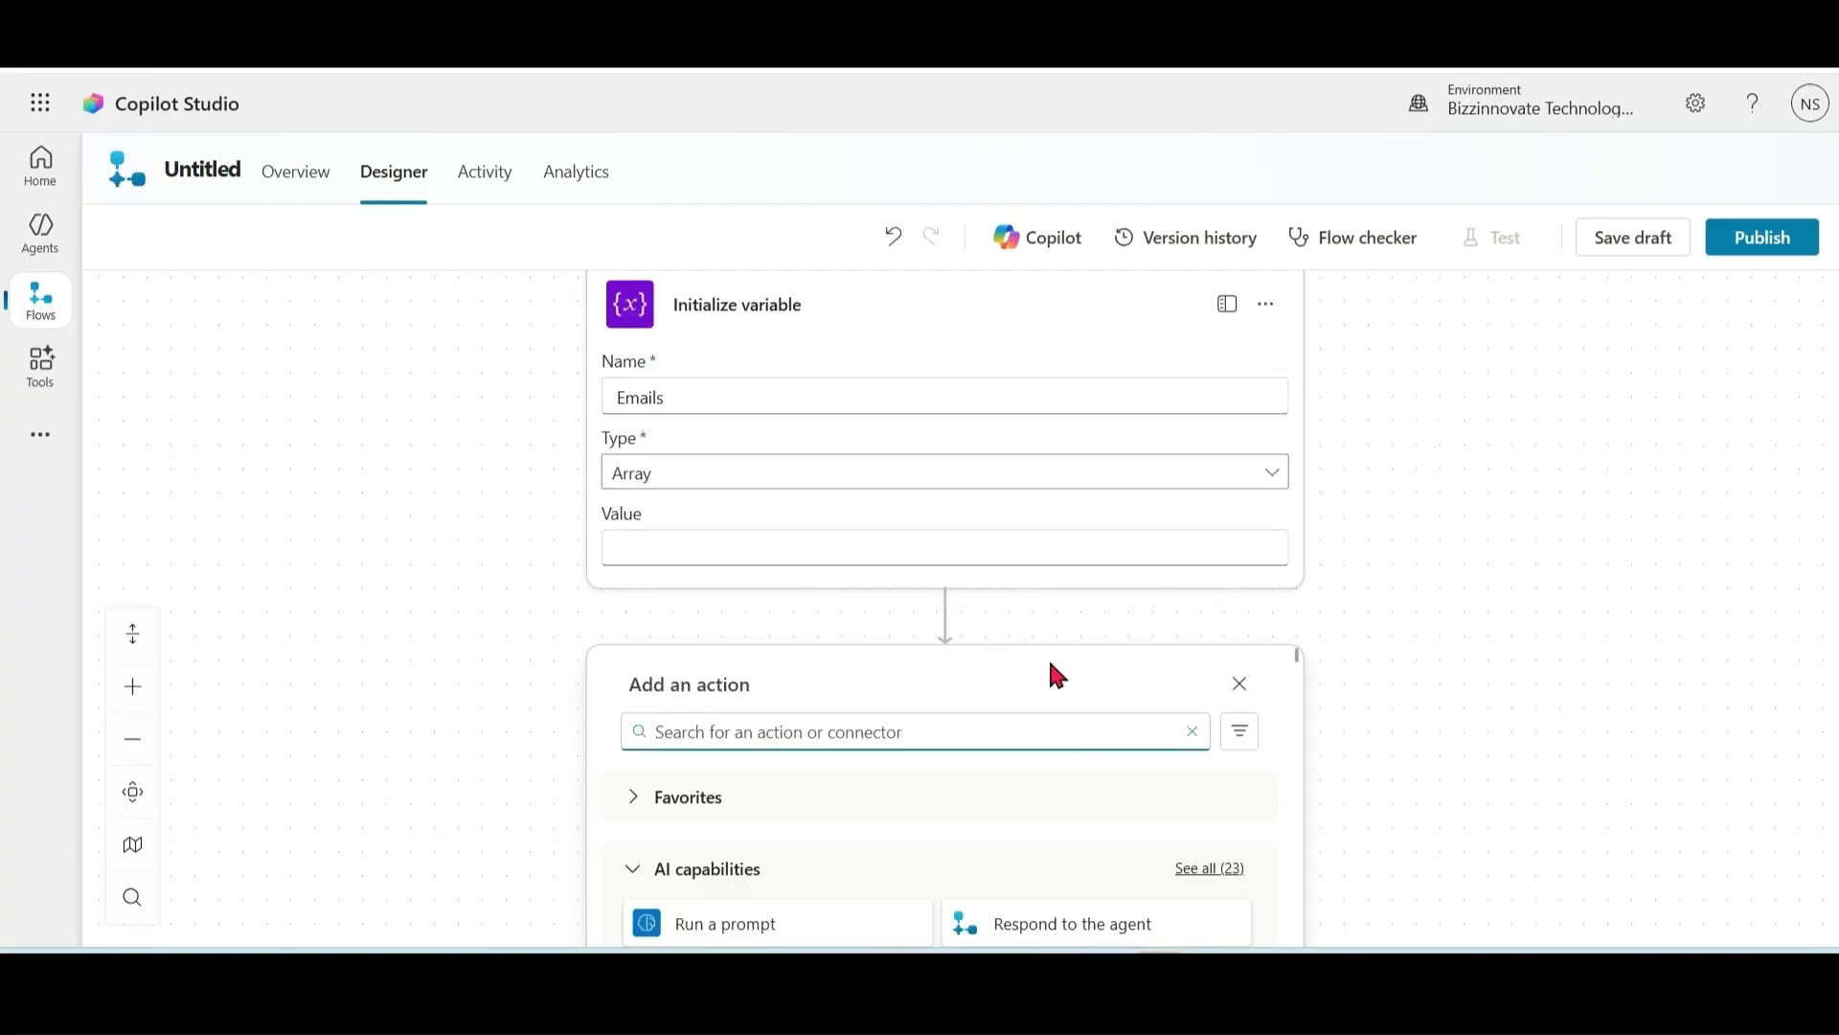
pyautogui.write('append to array')
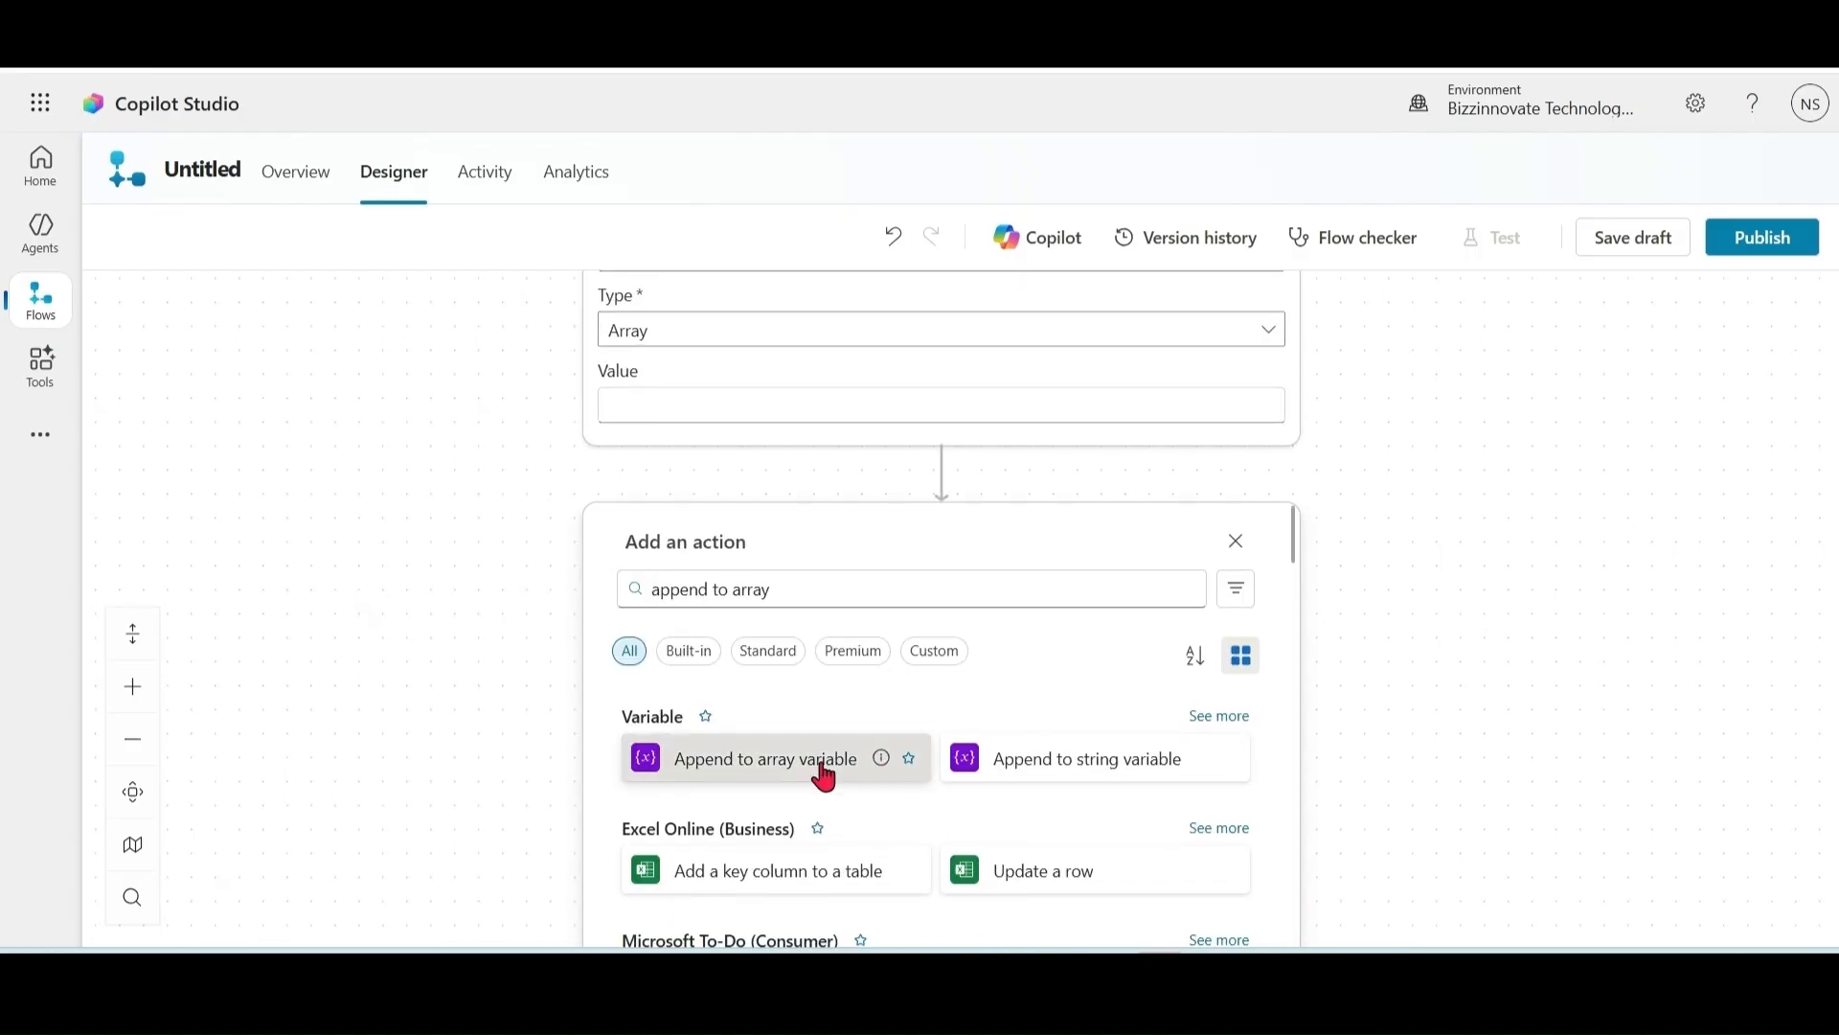
# Step: Append each listed contact's emailaddress1 to the Emails variable inside a For each loop
pyautogui.click(821, 761)
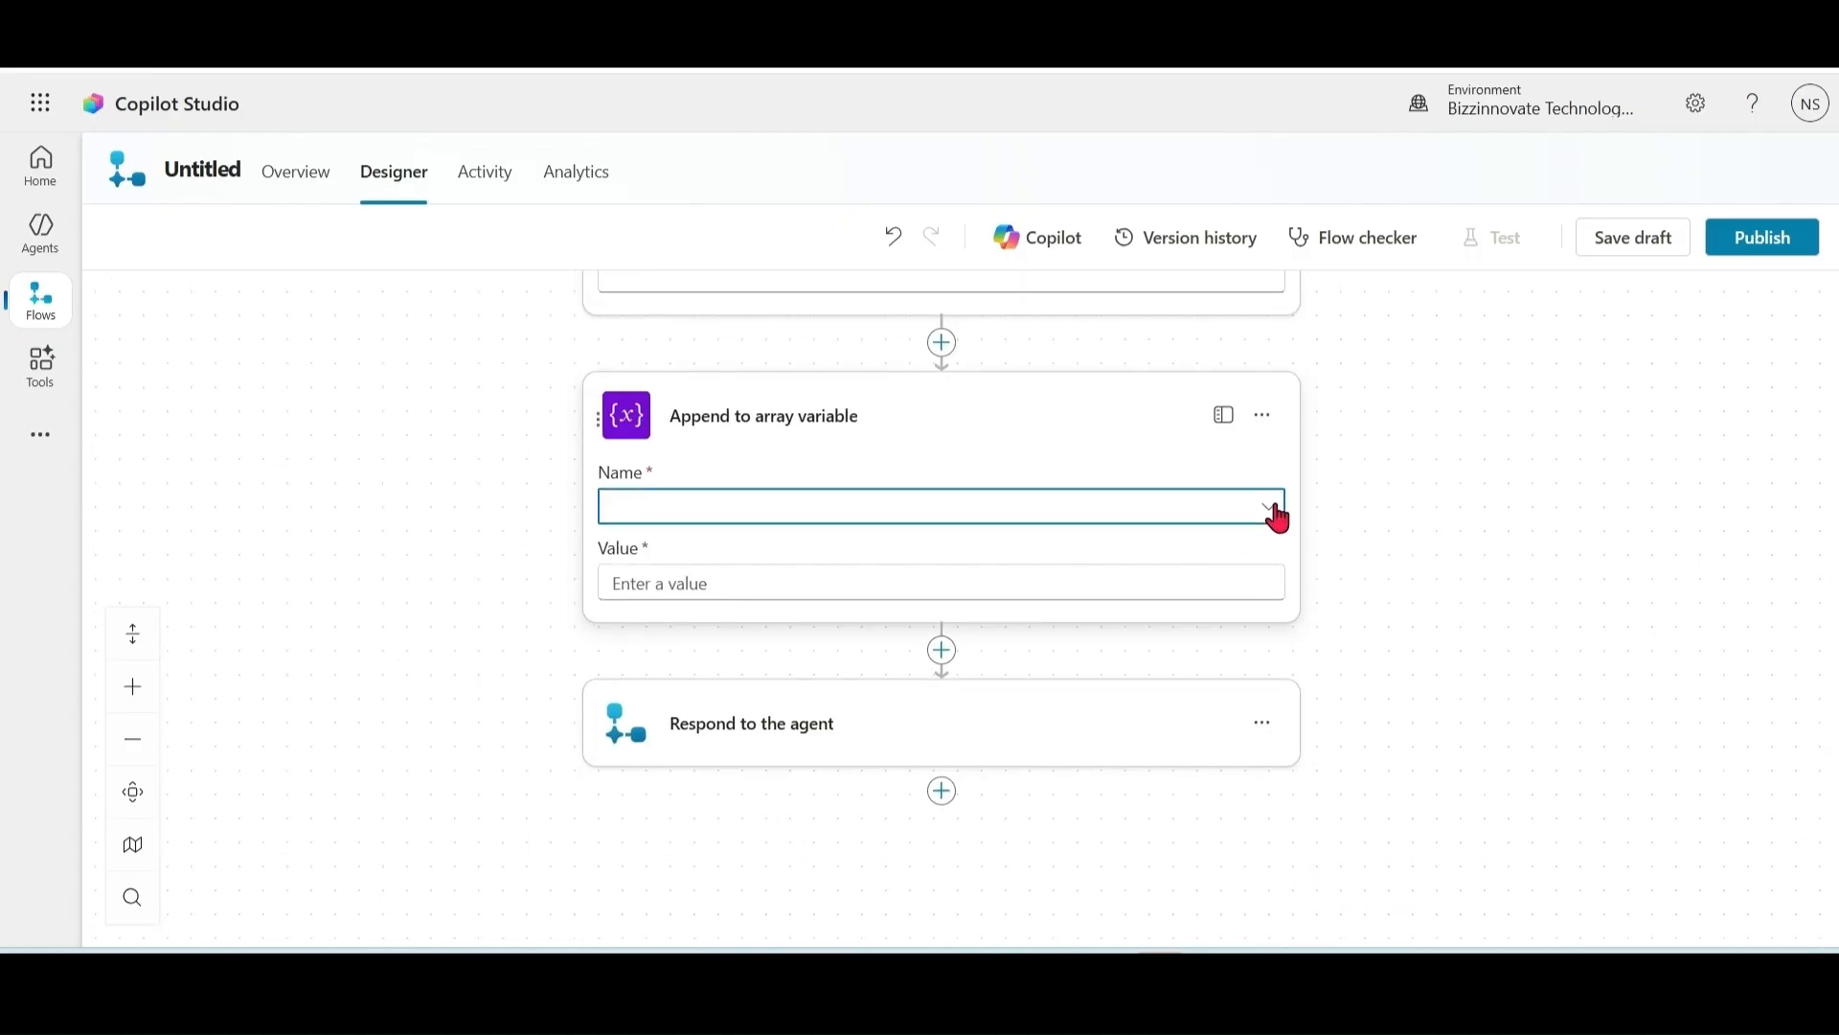
pyautogui.click(1277, 515)
pyautogui.click(945, 560)
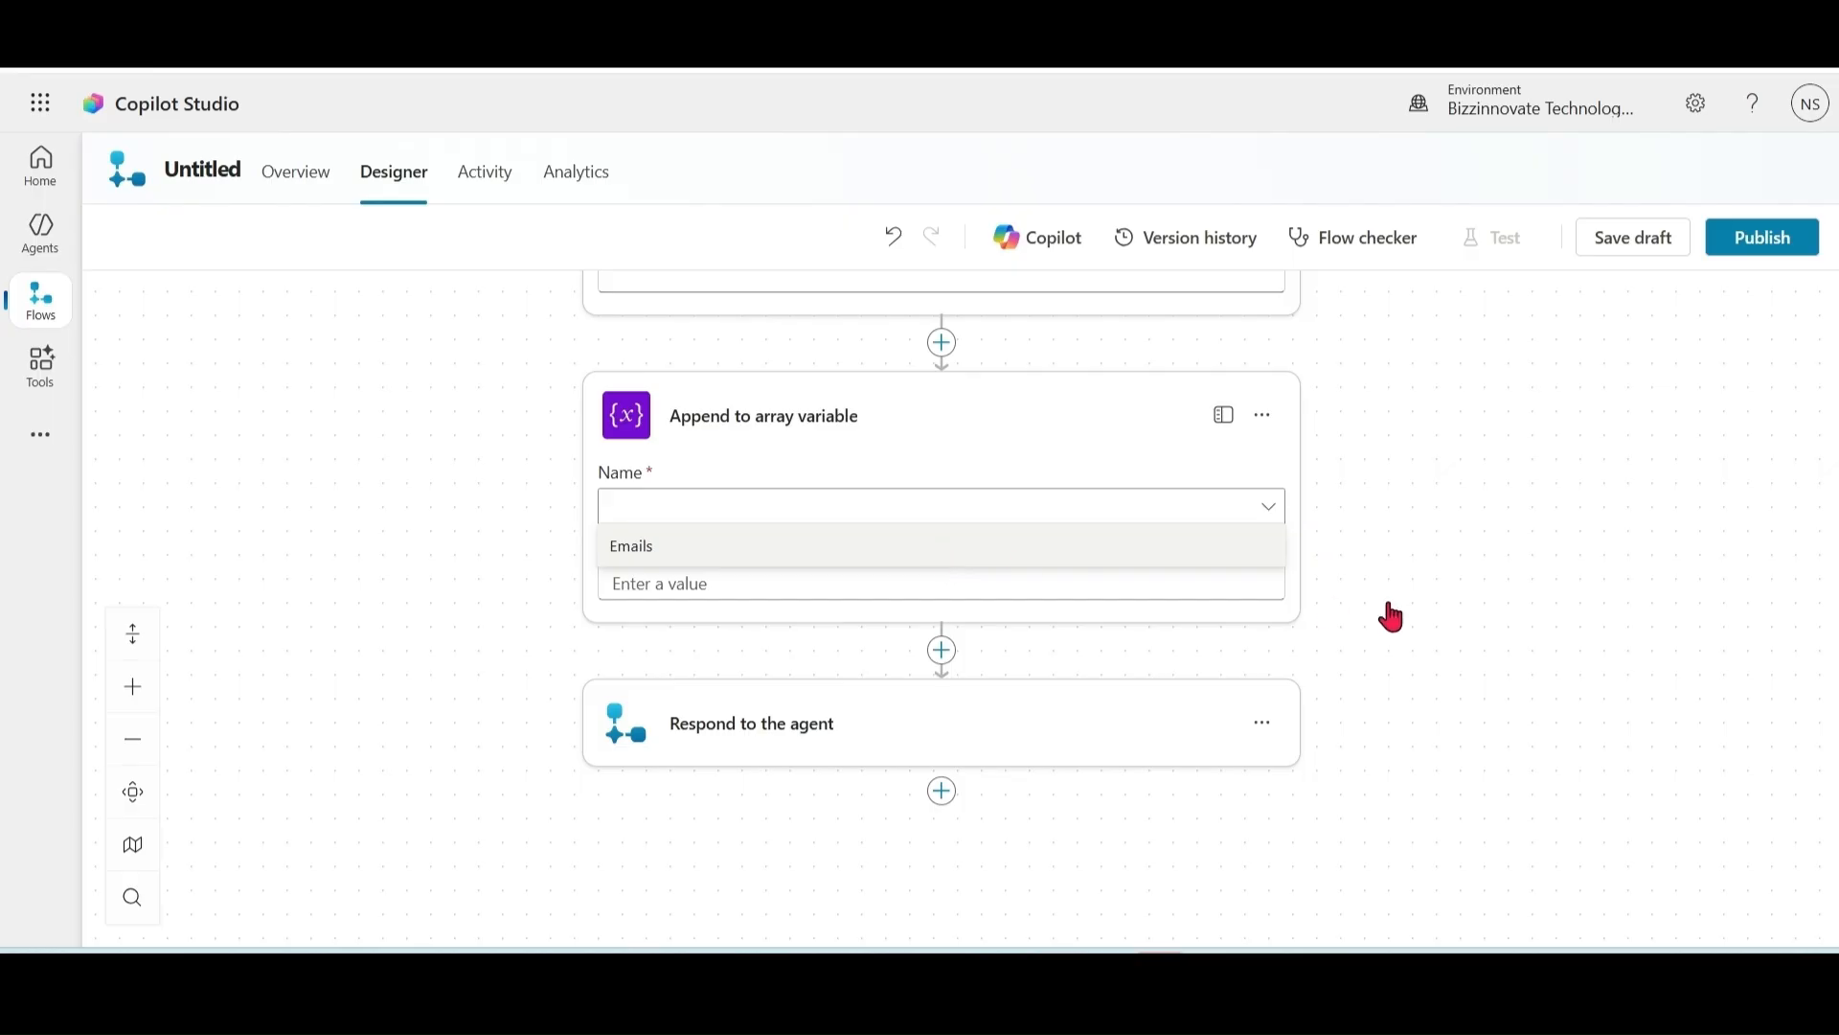
pyautogui.moveTo(1564, 554); pyautogui.dragTo(1575, 792)
pyautogui.click(1151, 794)
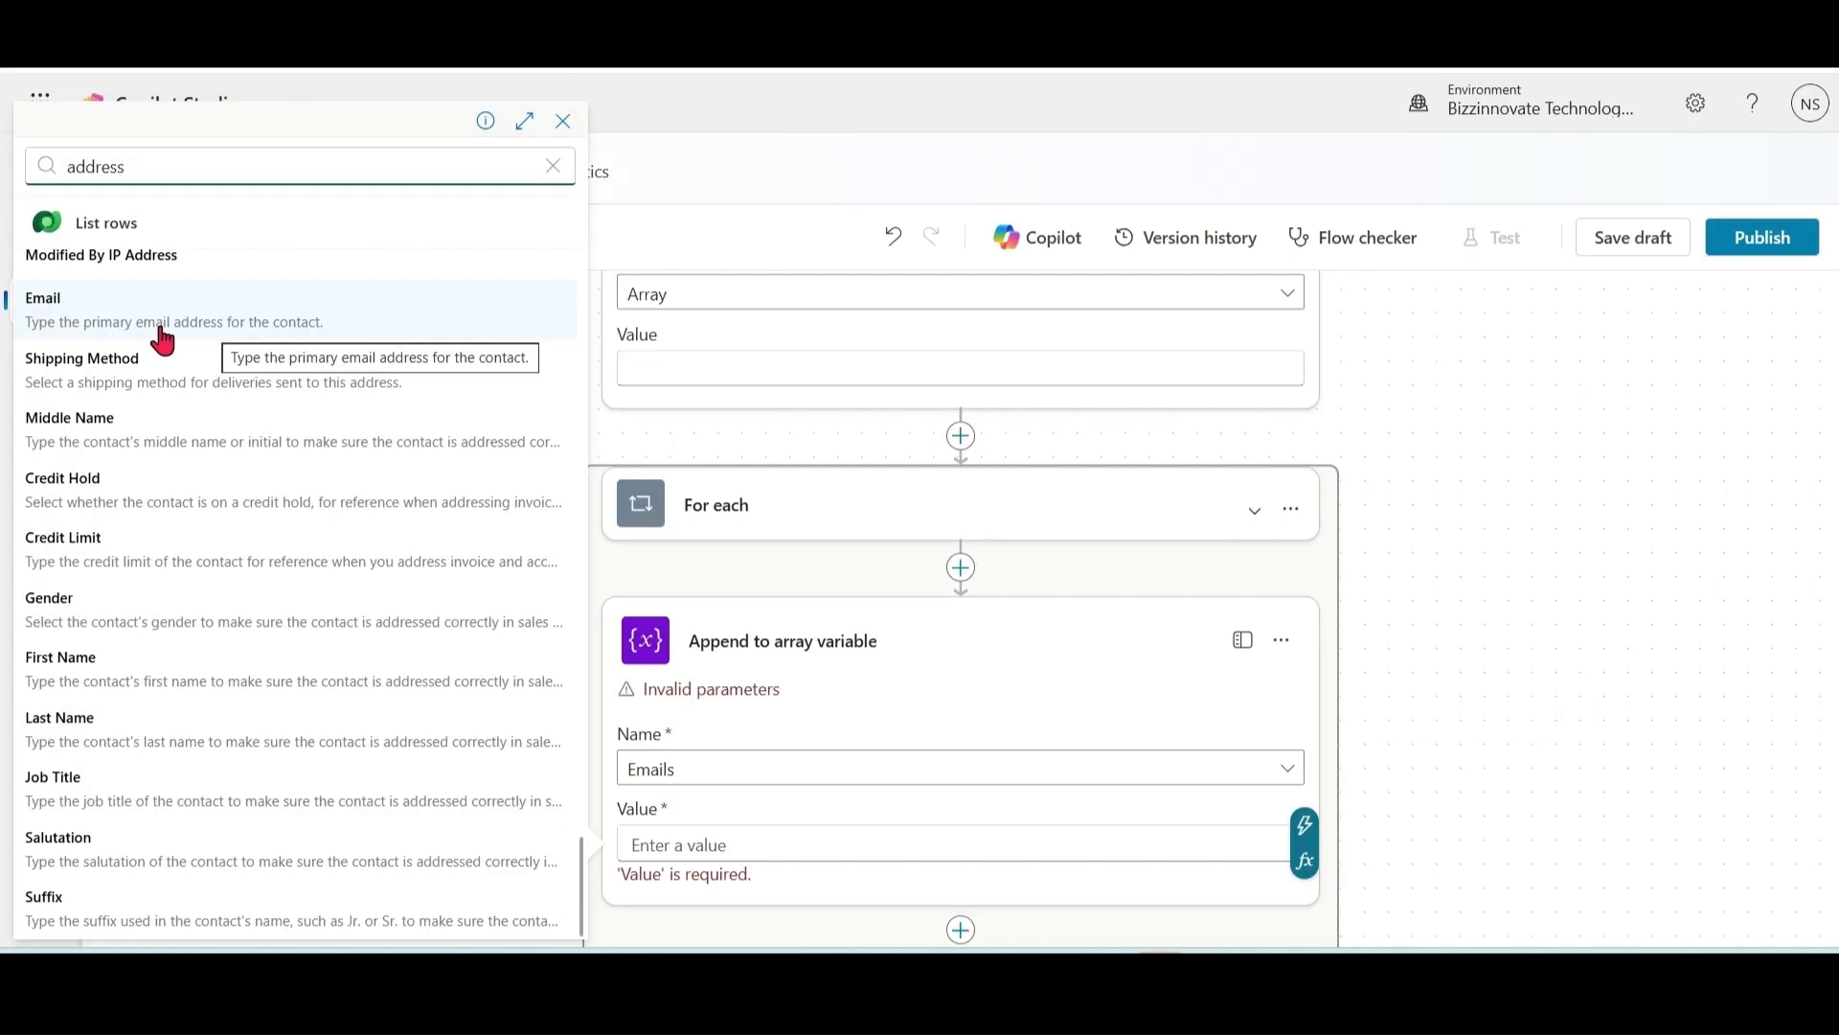
pyautogui.click(162, 340)
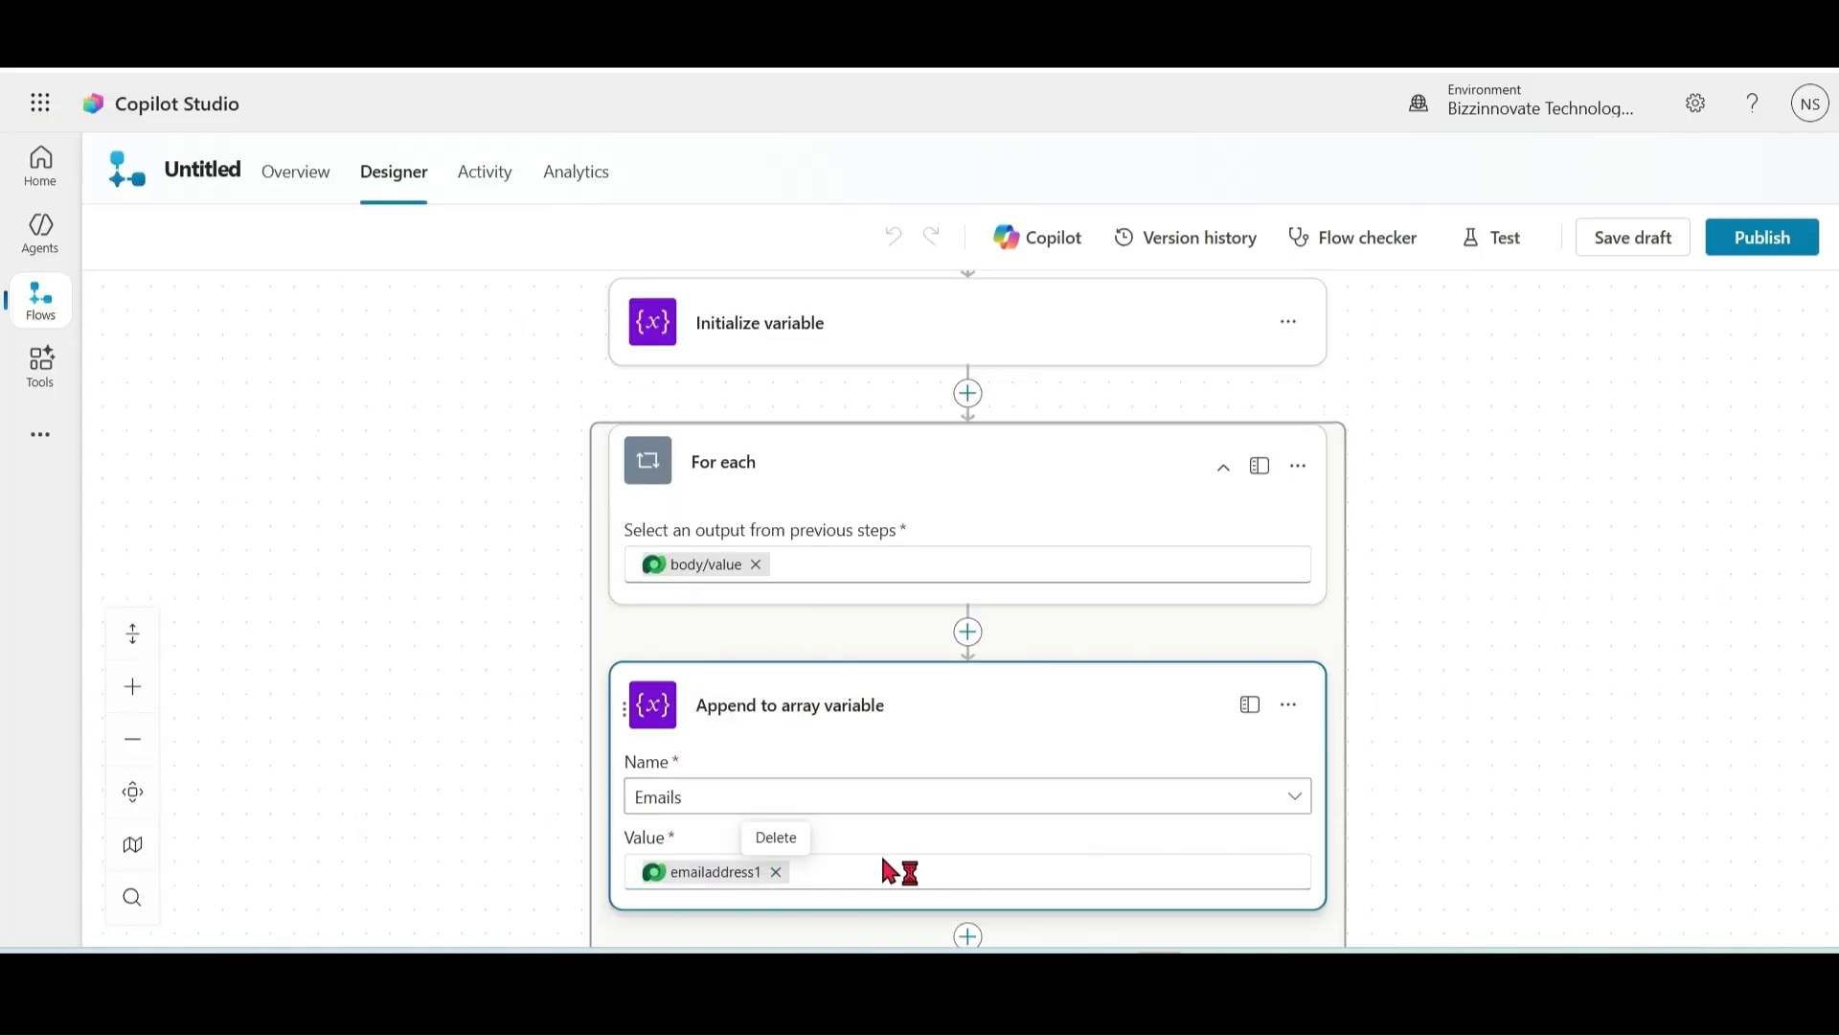
pyautogui.moveTo(1473, 756); pyautogui.dragTo(1494, 564)
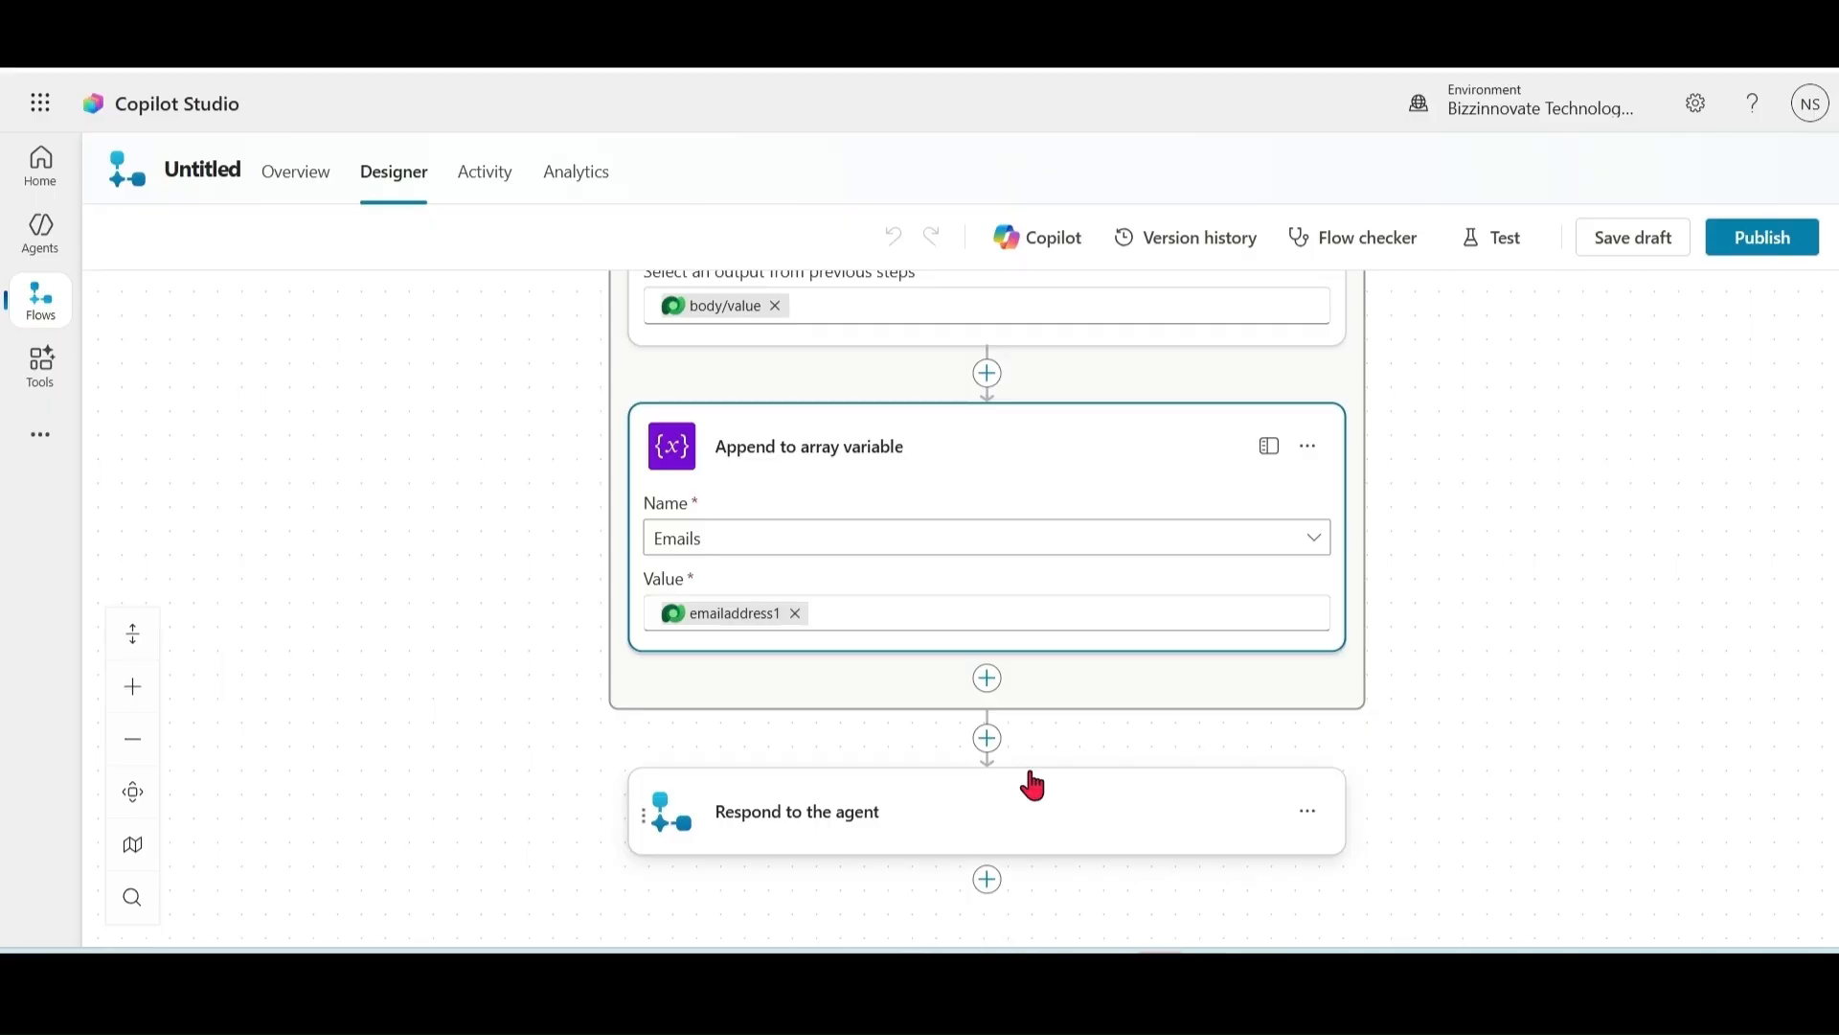
# Step: Give Respond to the agent an Email output named Output holding Emails, then save the draft
pyautogui.click(827, 830)
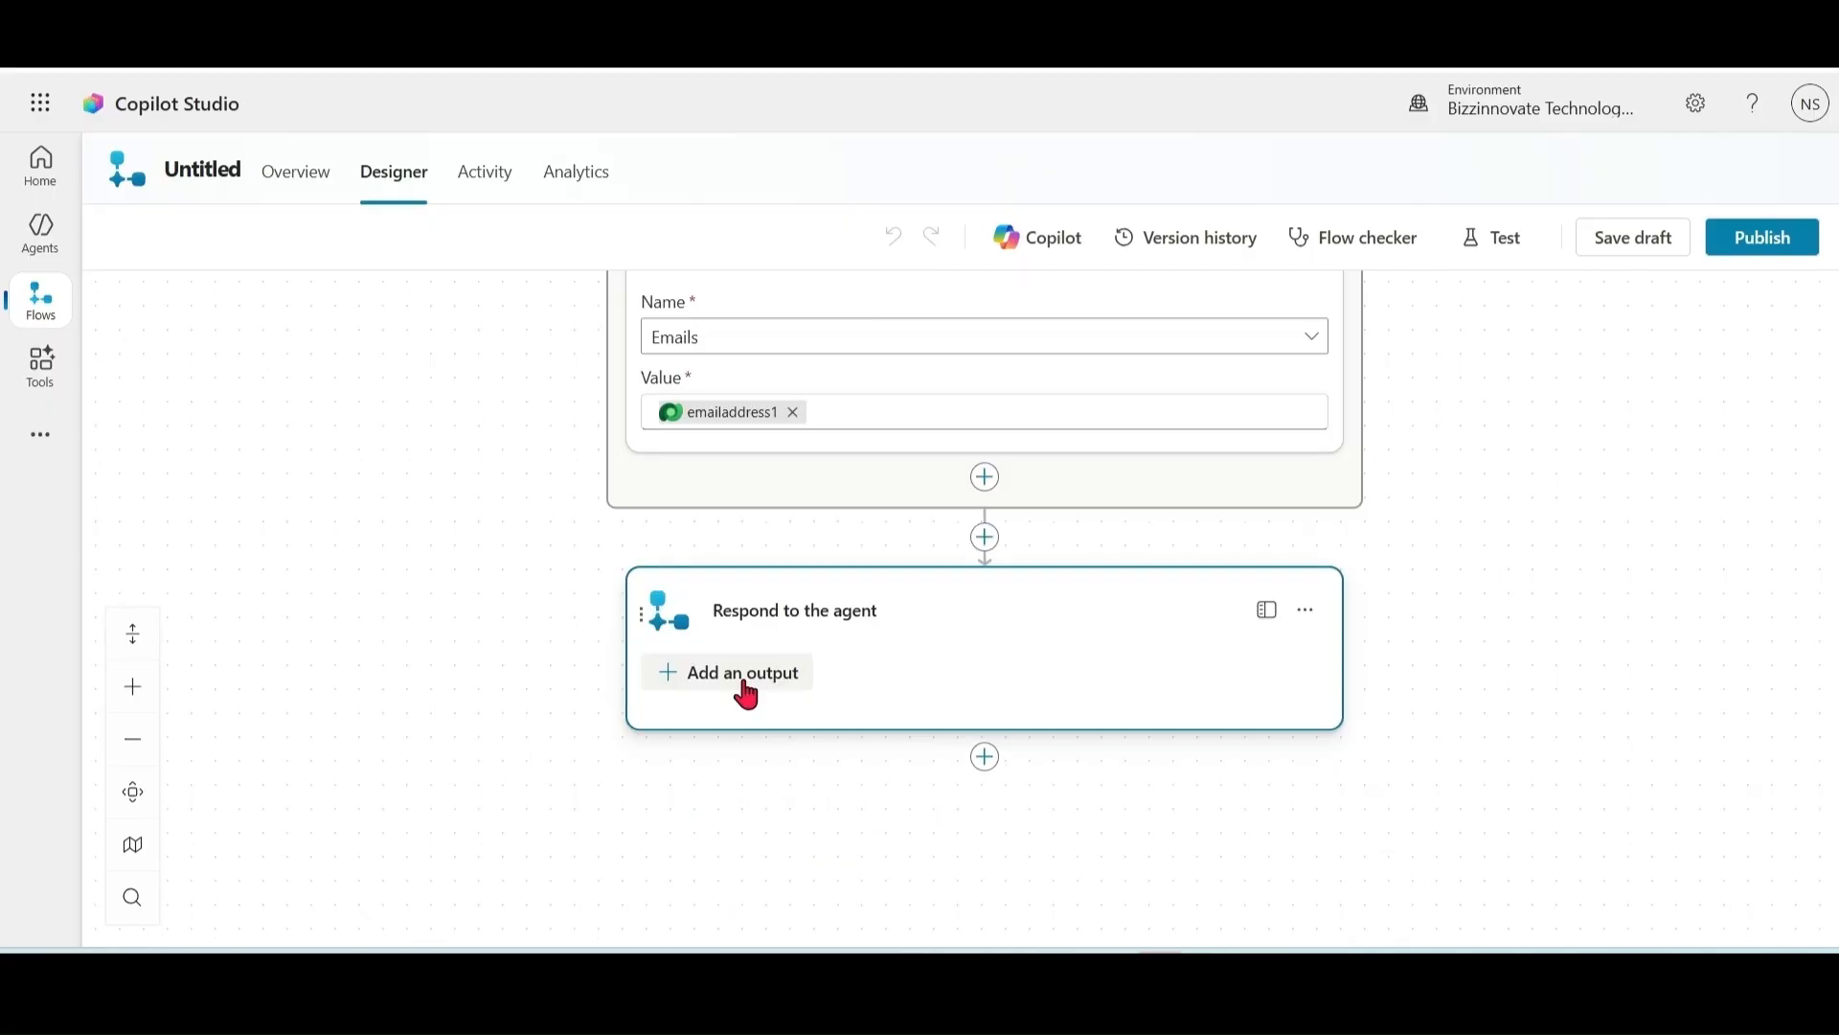
pyautogui.click(748, 693)
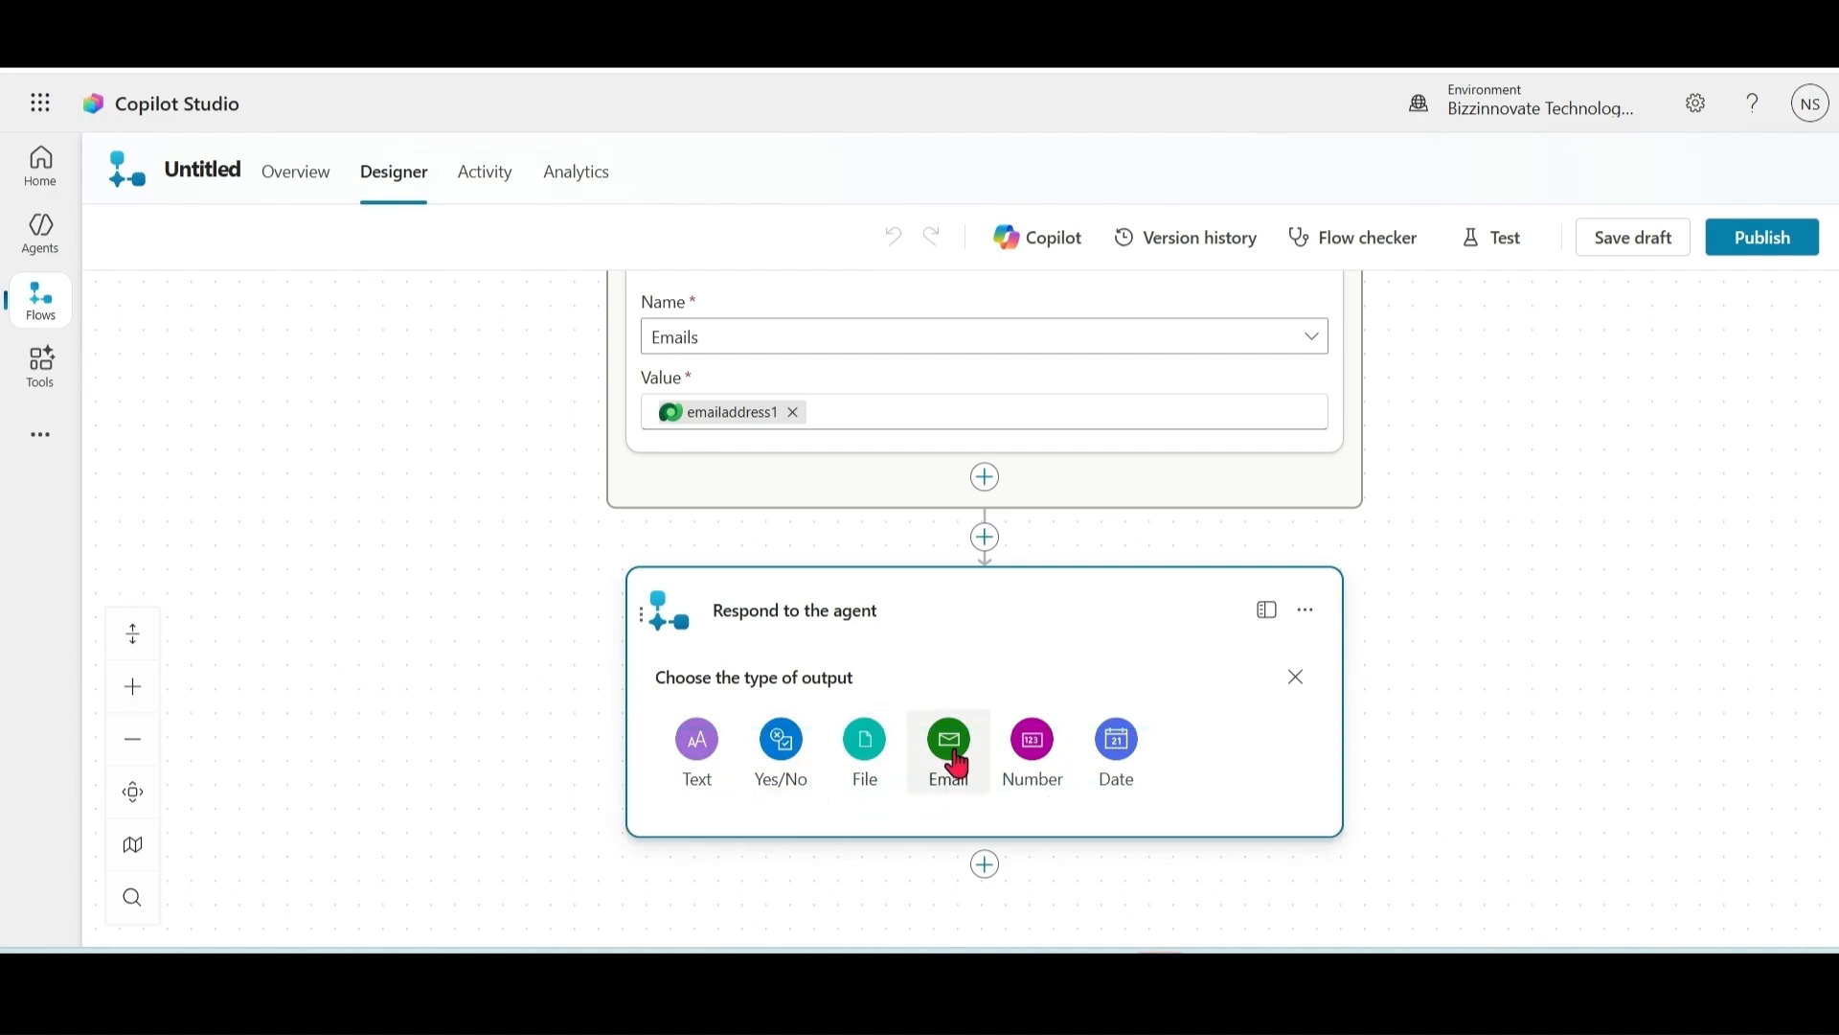
pyautogui.click(951, 750)
pyautogui.click(794, 712)
pyautogui.write('Output')
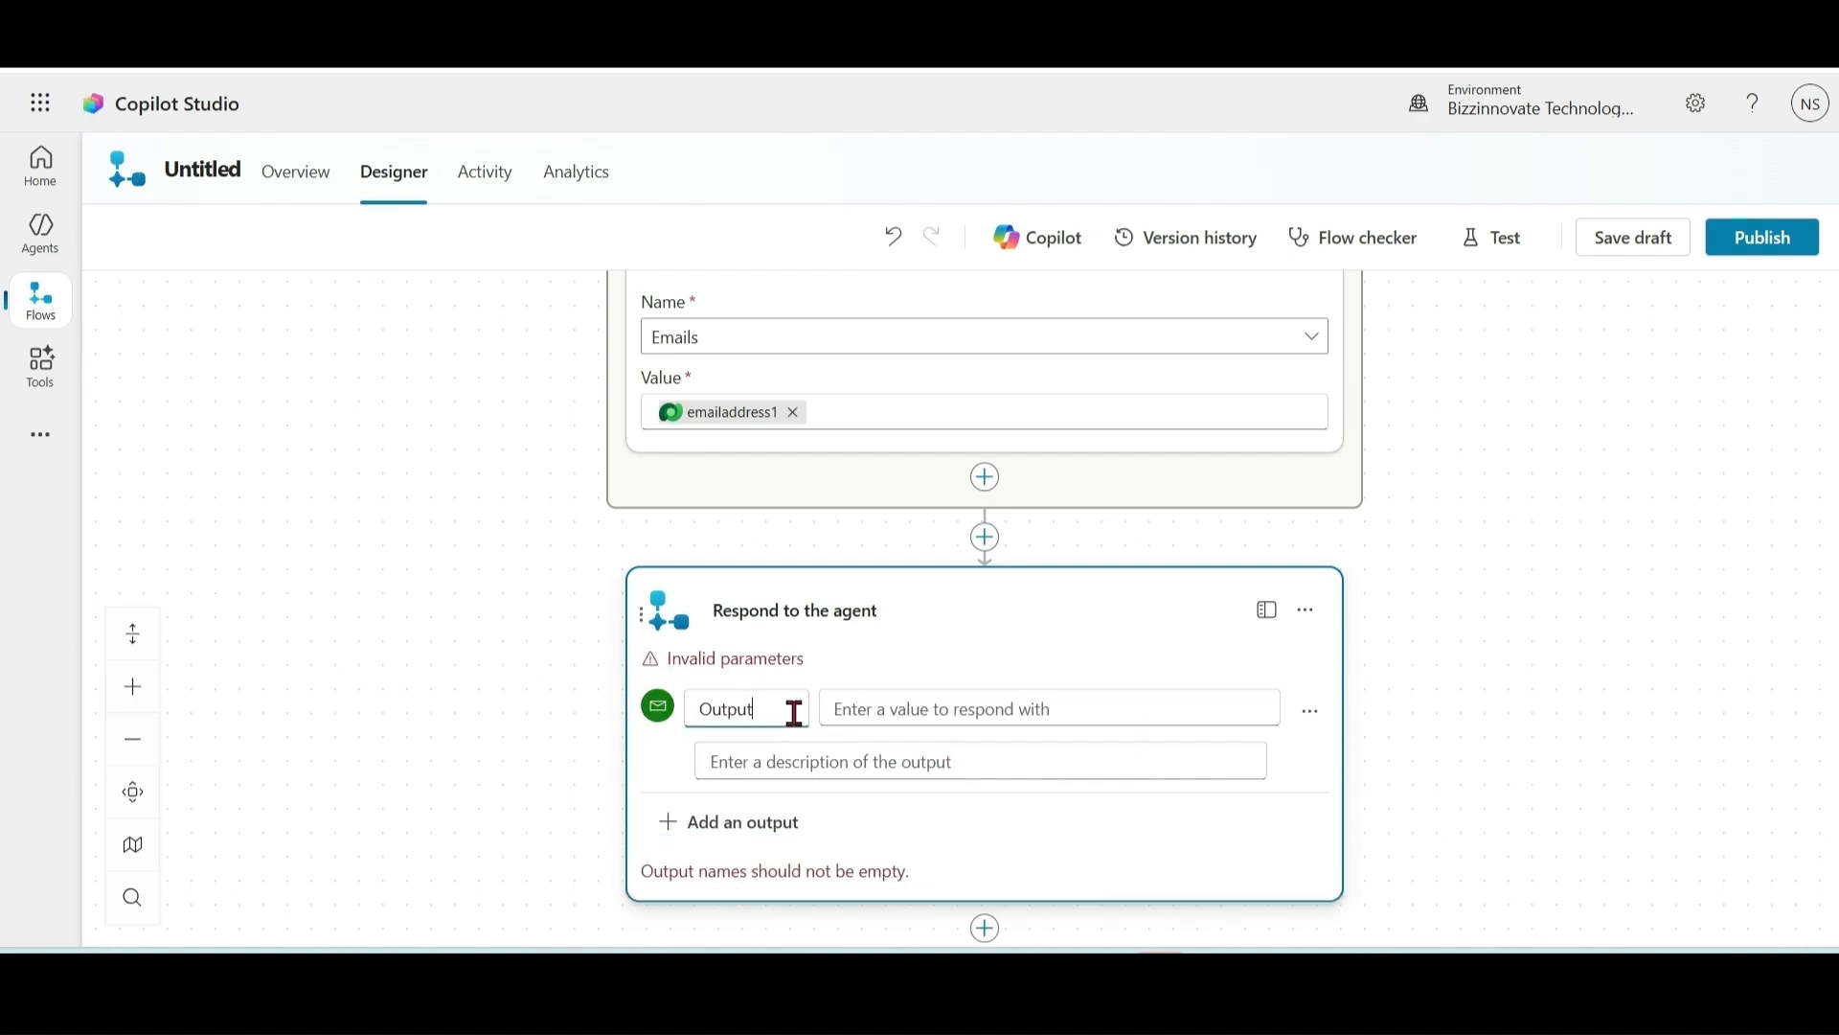
pyautogui.click(954, 714)
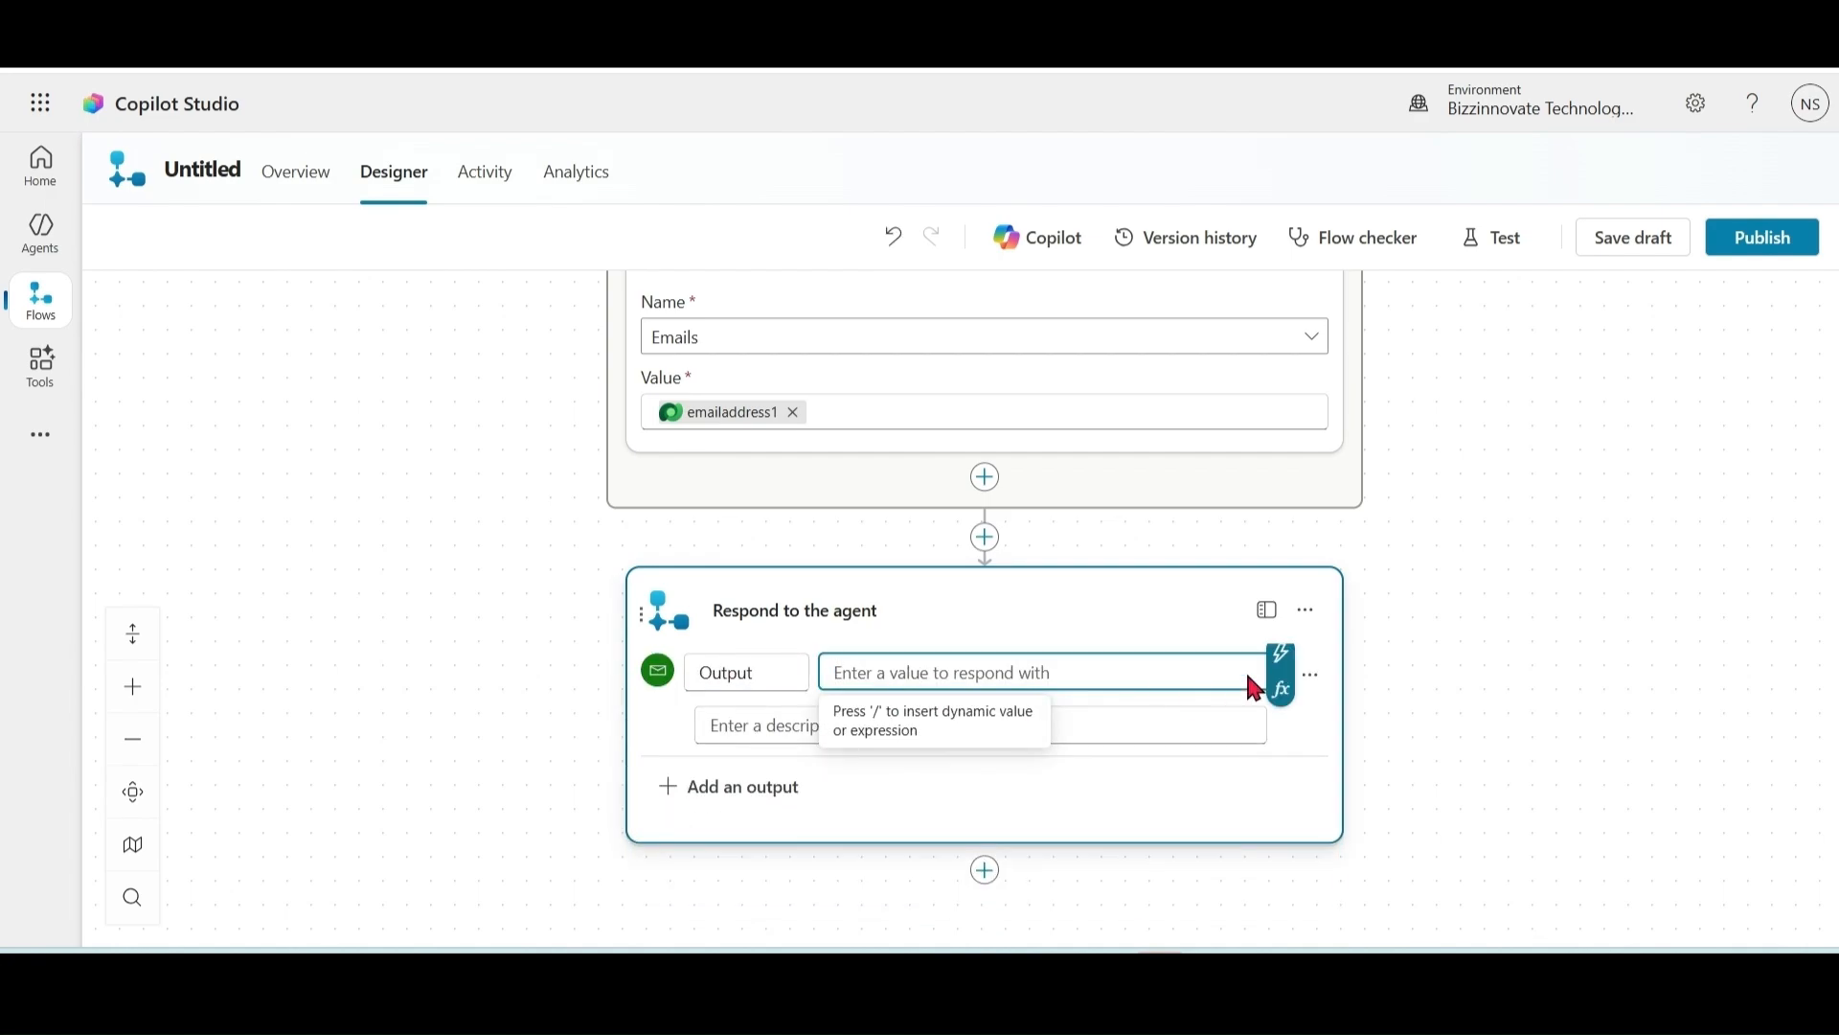
pyautogui.click(1282, 679)
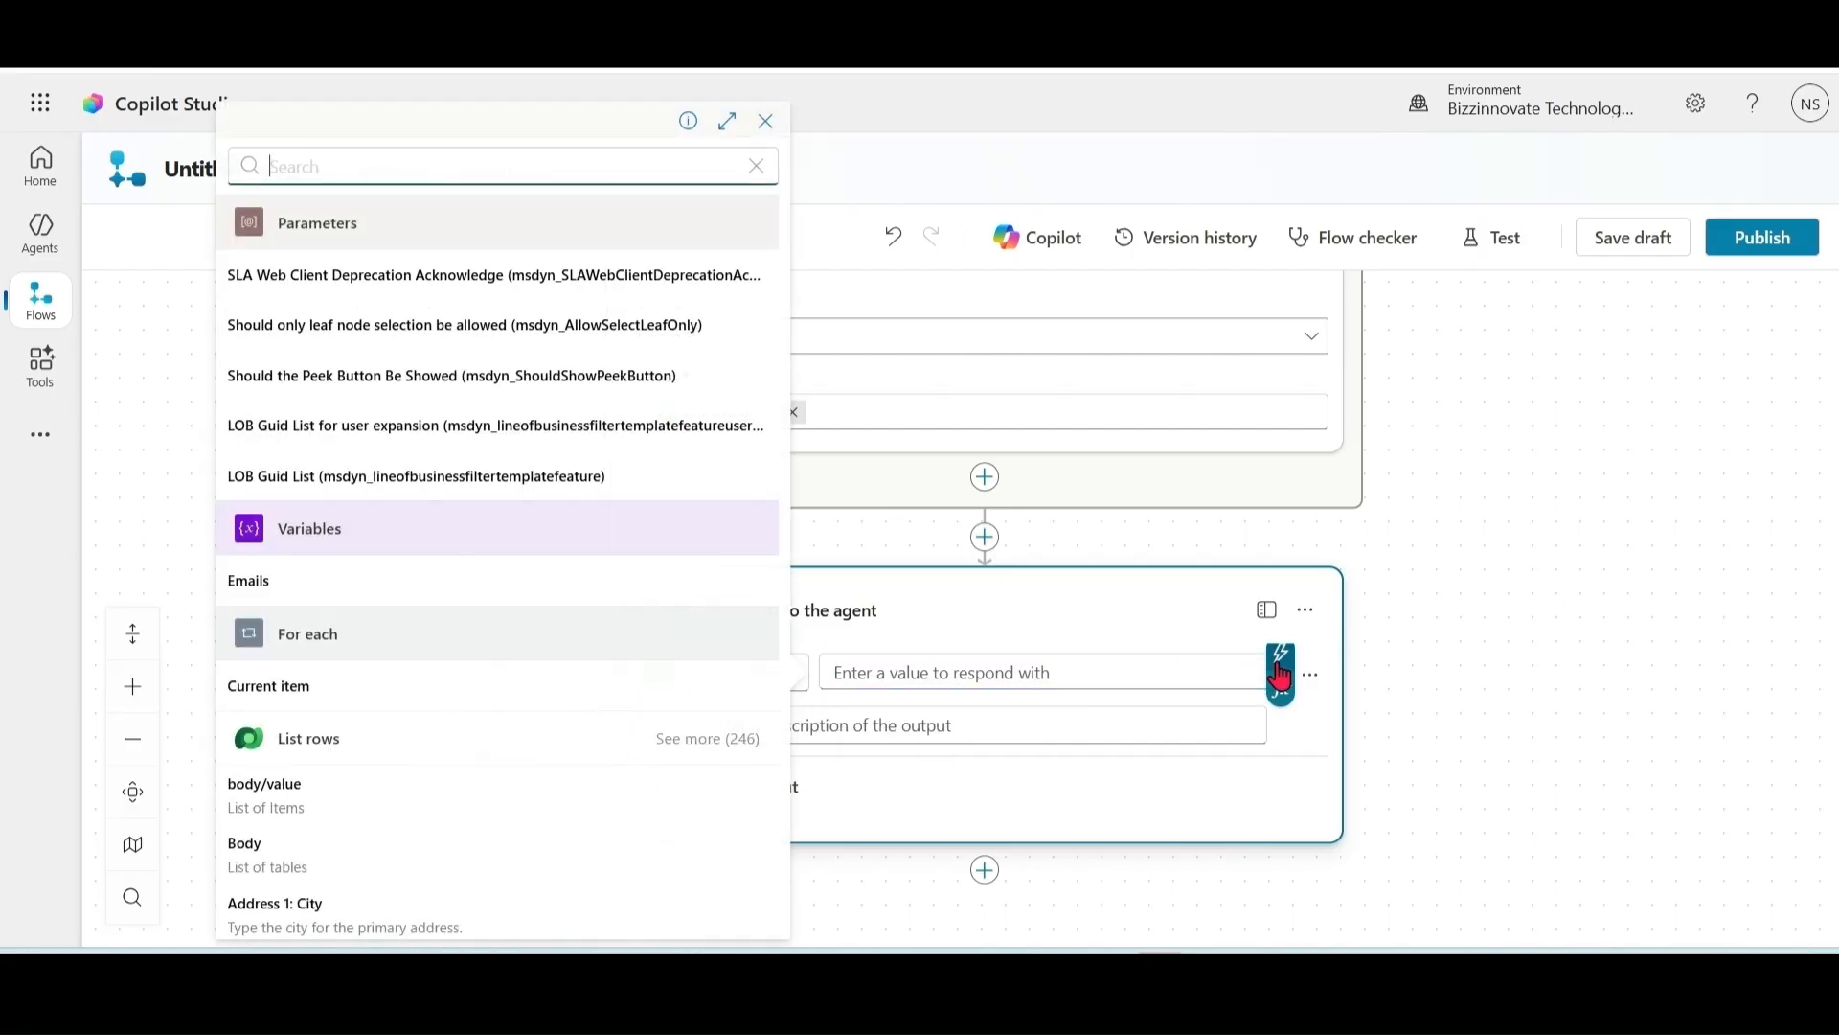
pyautogui.click(251, 582)
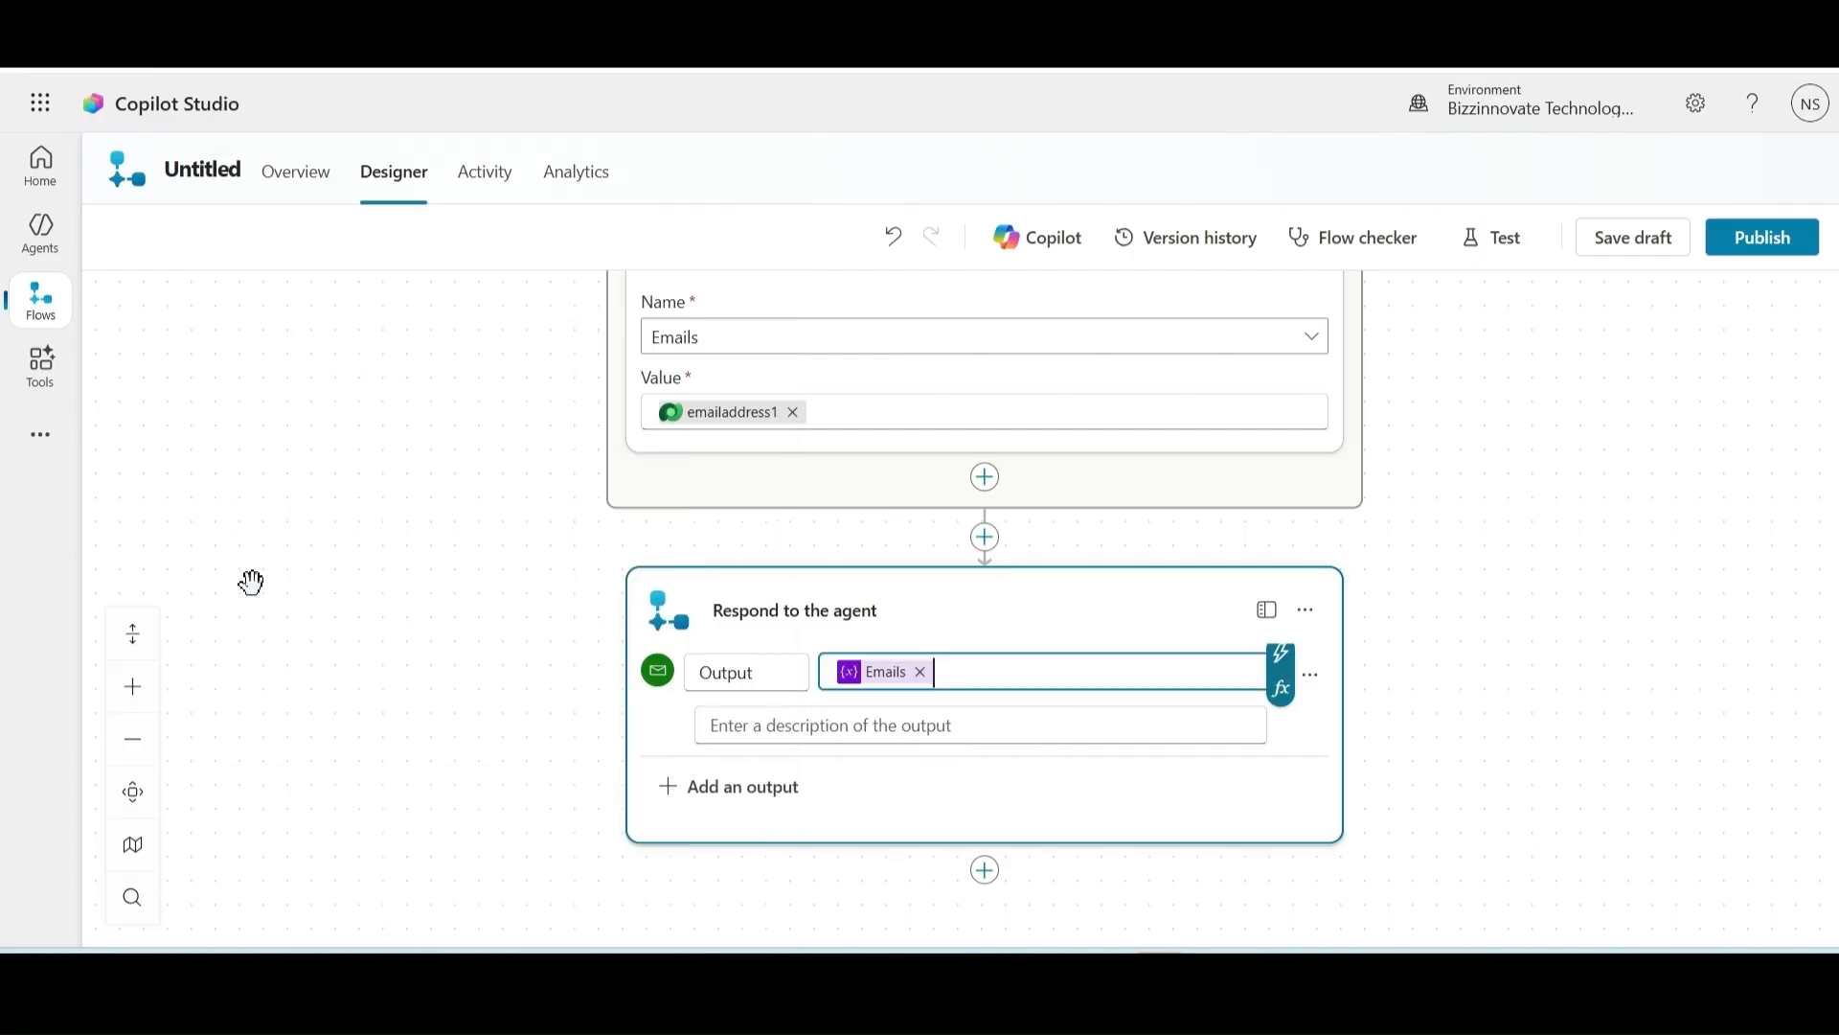
pyautogui.click(1645, 240)
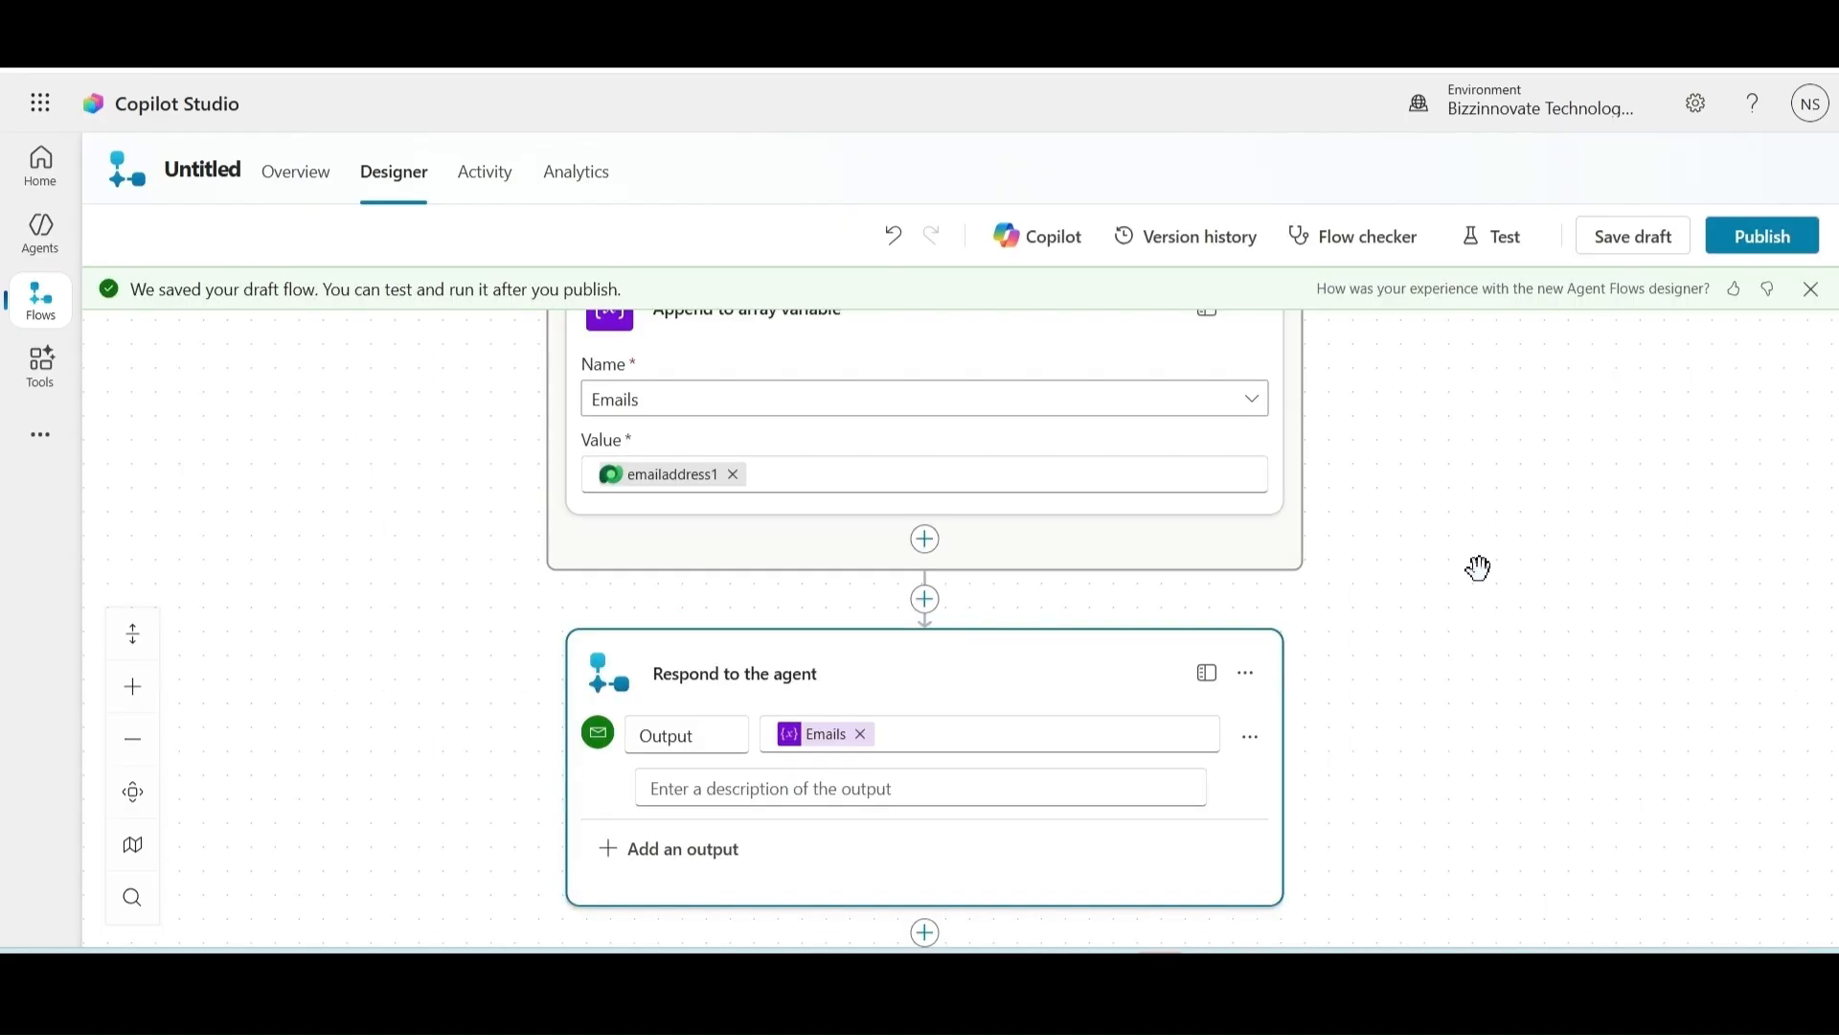
# Step: Set up a manual-trigger test of the flow, publishing it
pyautogui.click(1500, 238)
pyautogui.click(1414, 230)
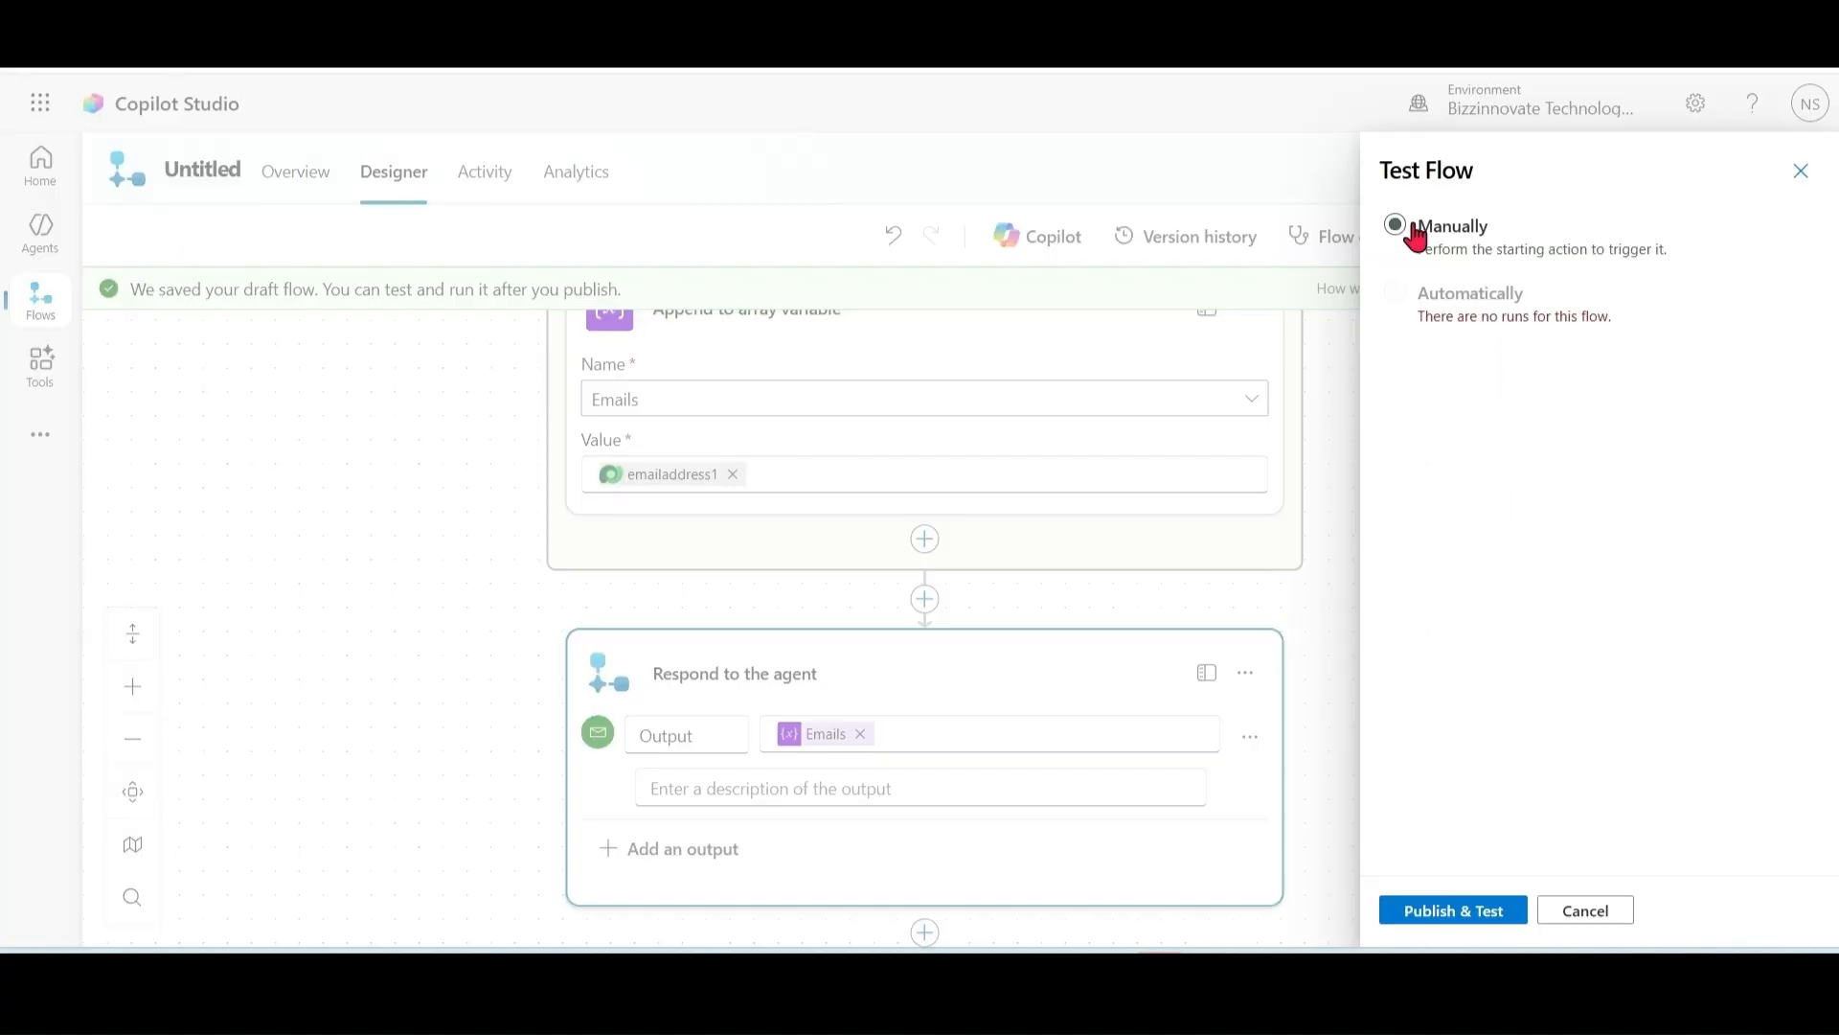
pyautogui.click(1469, 906)
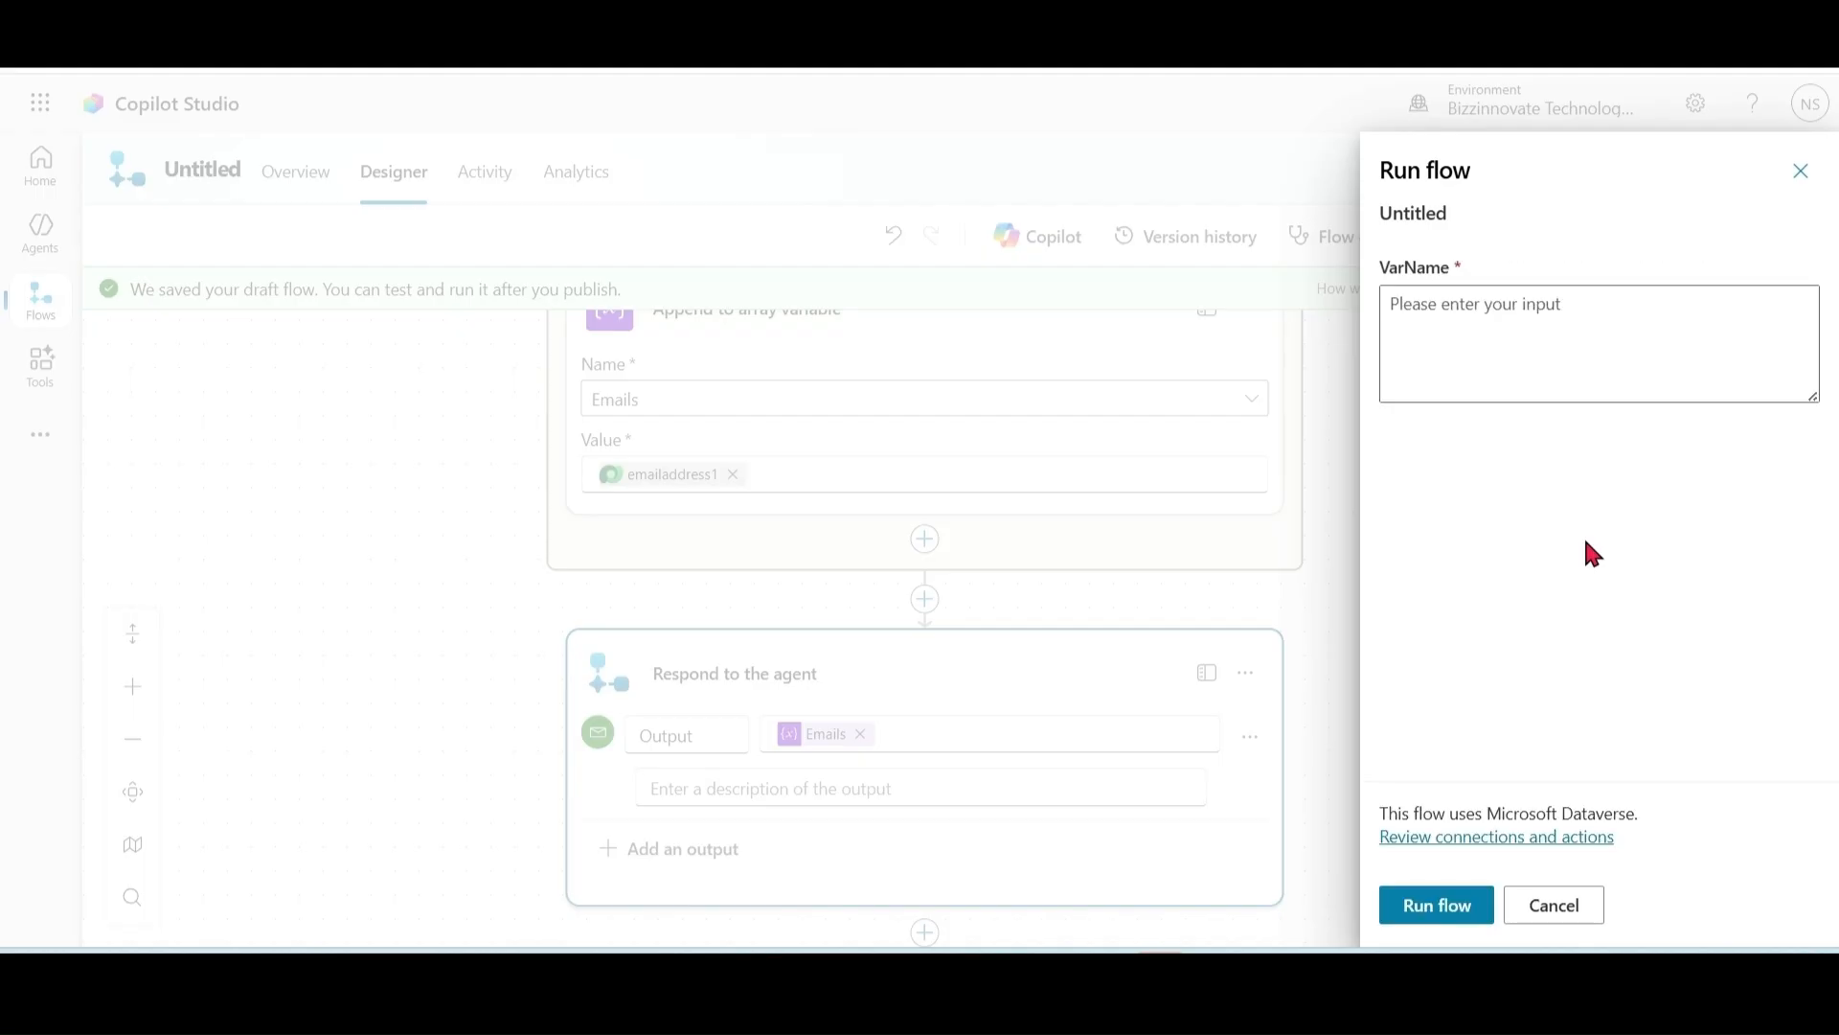
# Step: Run the test with a sample name as VarName and close the confirmation
pyautogui.click(1584, 312)
pyautogui.write('Shubh')
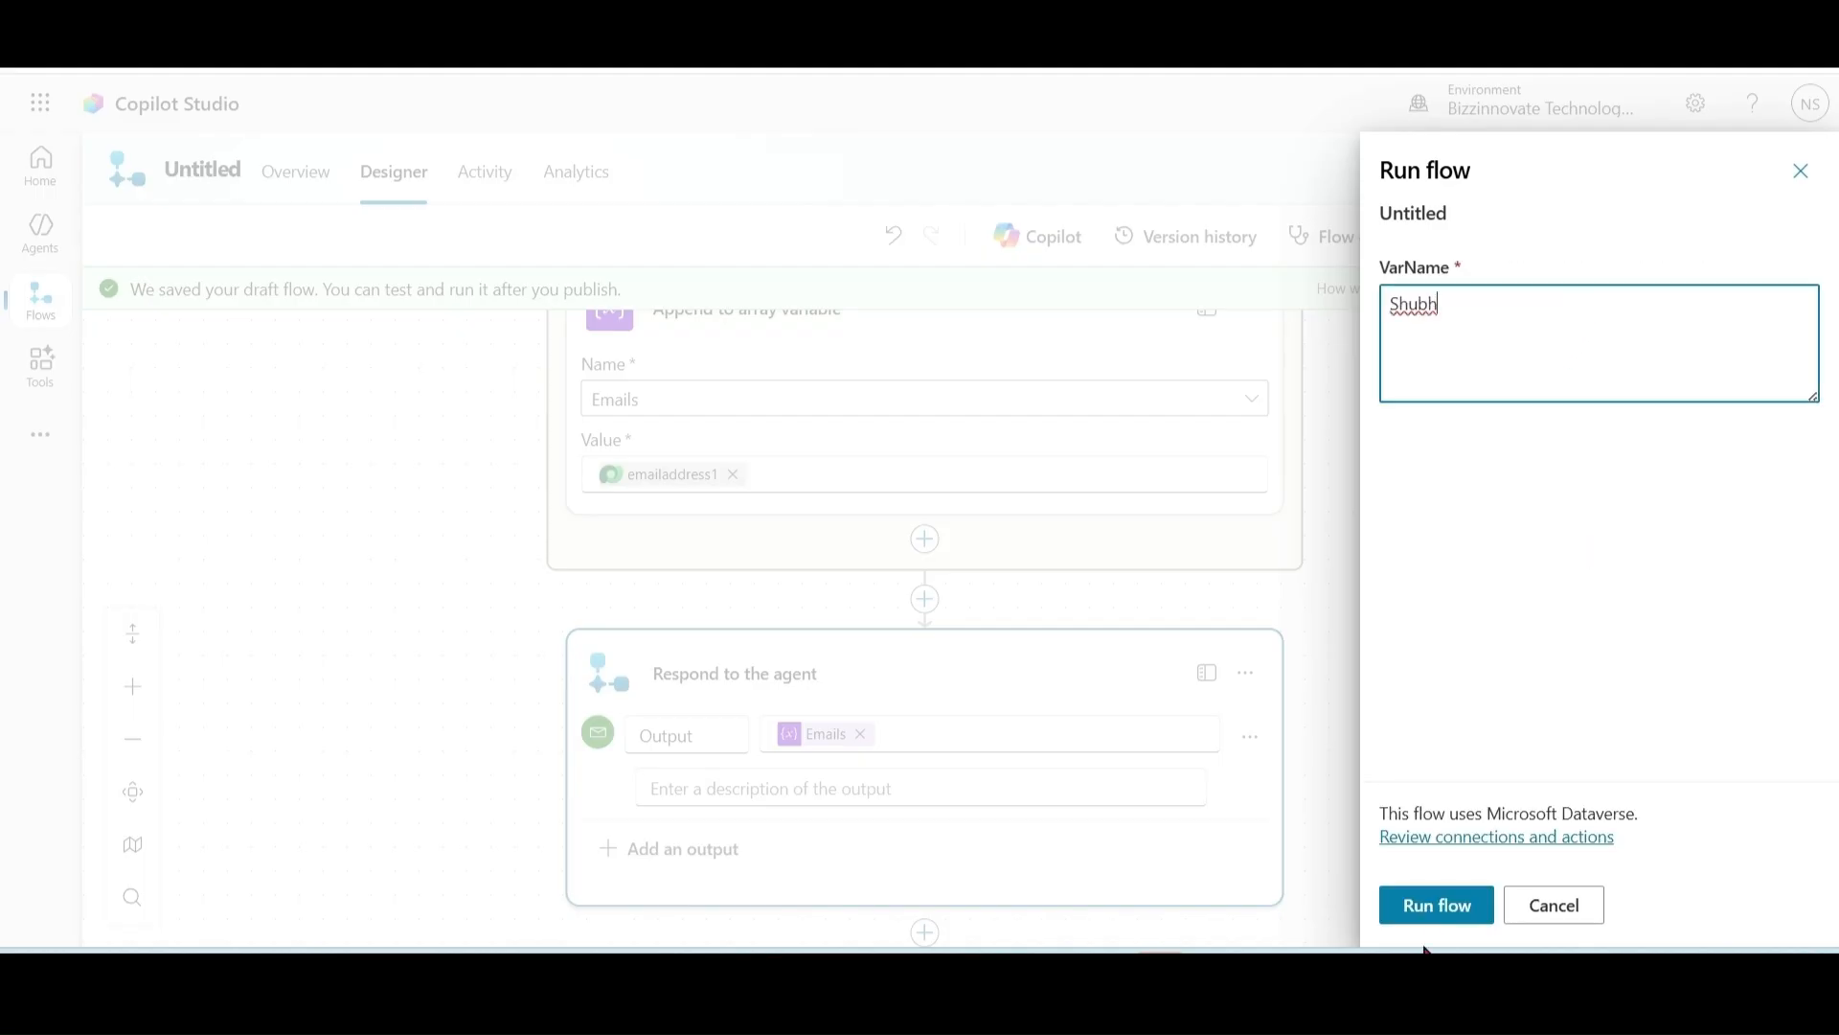
pyautogui.click(1442, 910)
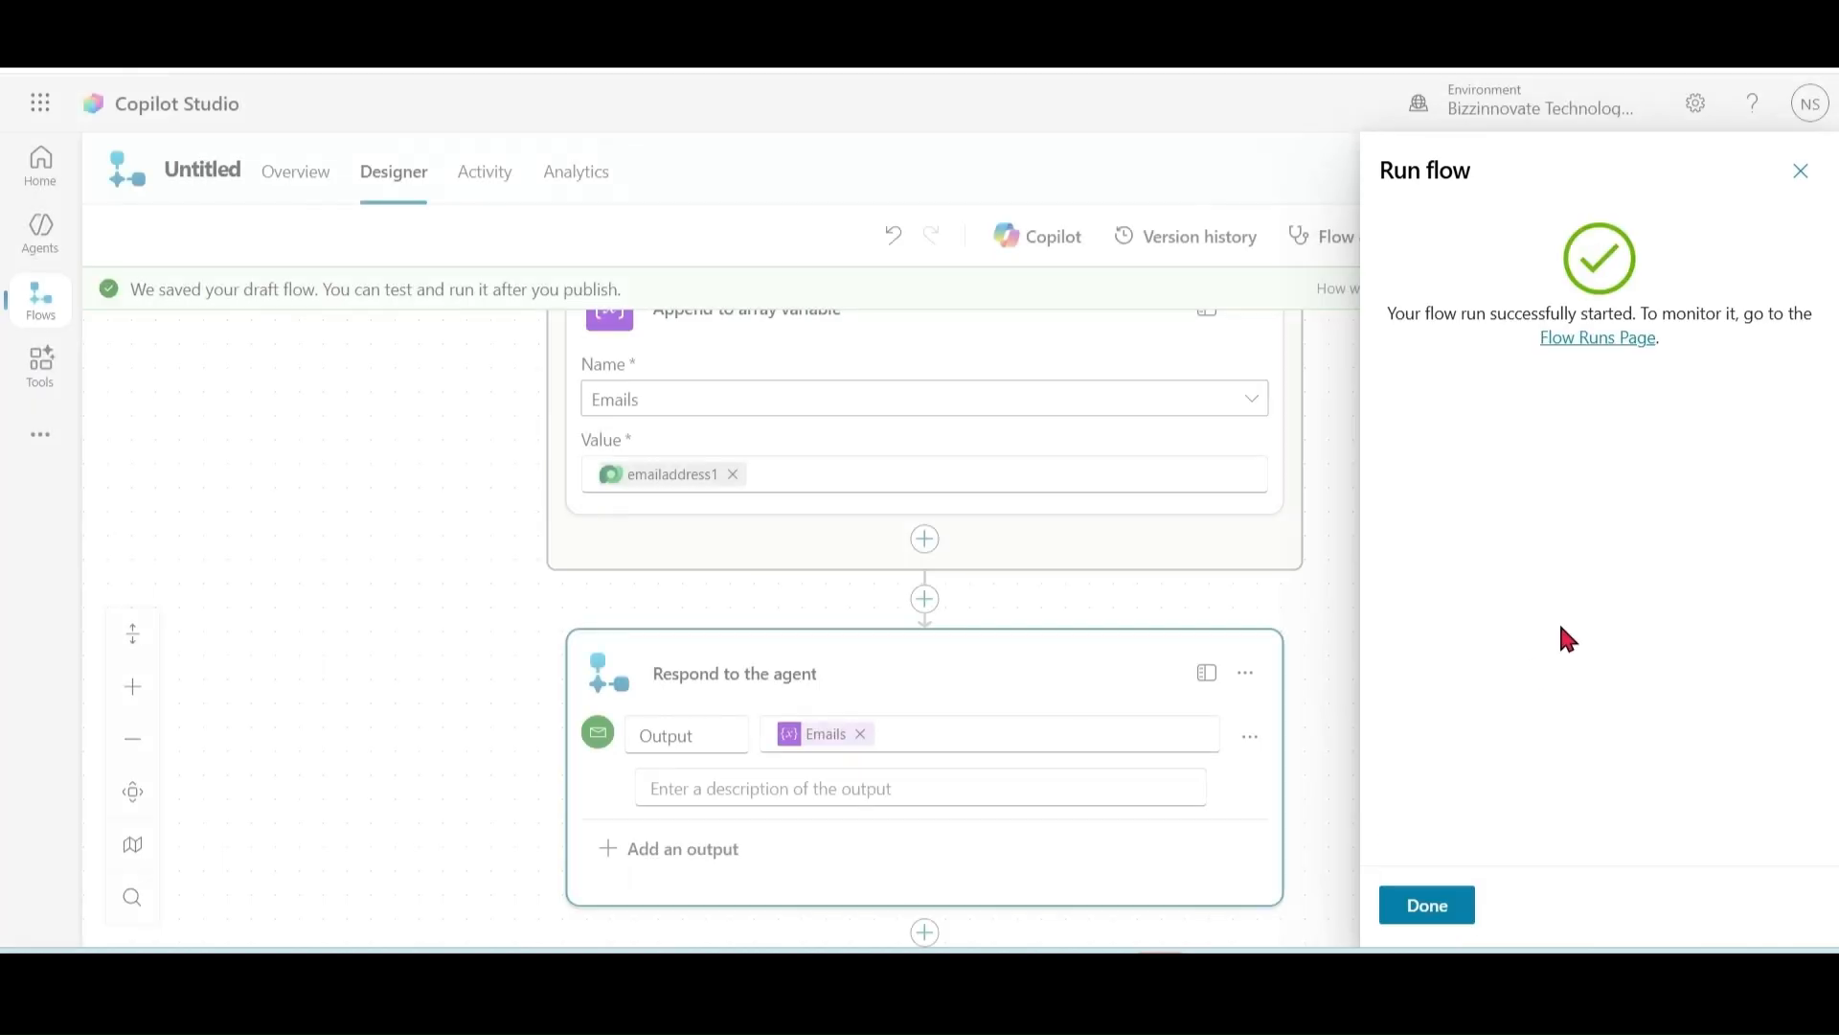
pyautogui.click(1433, 908)
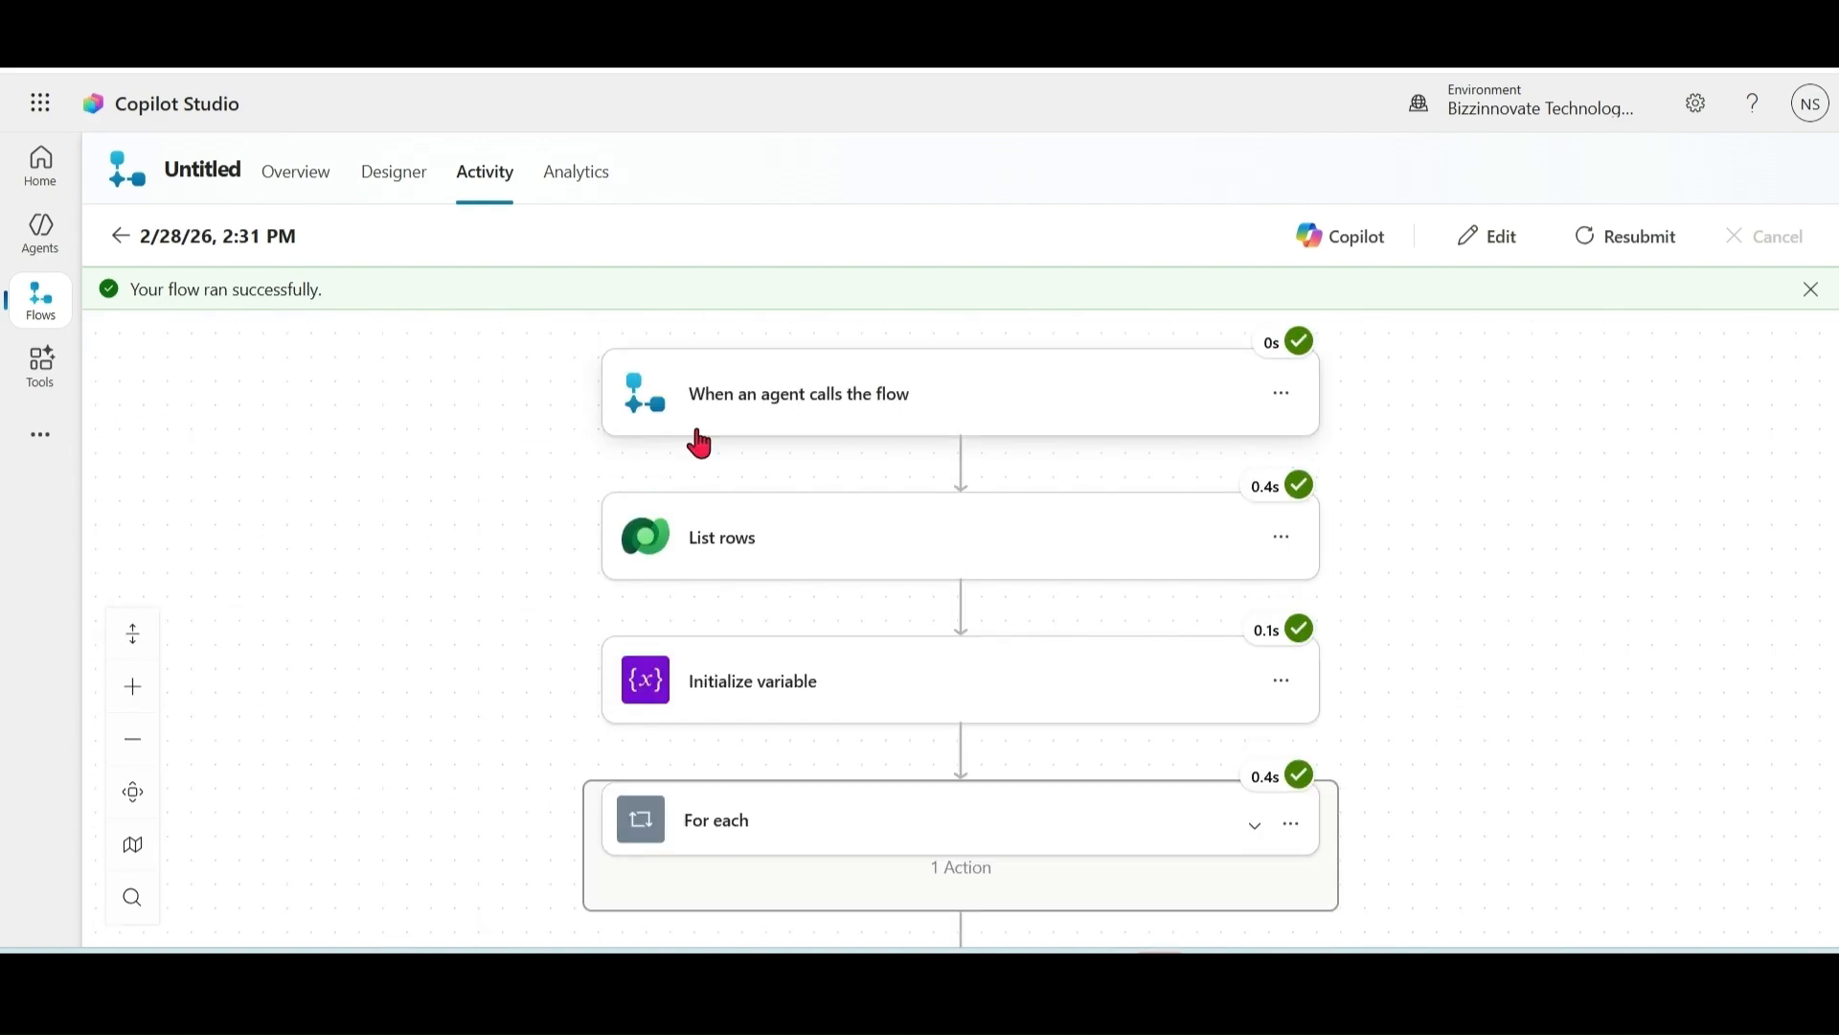
# Step: Inspect the Respond to the agent run details to confirm an email address was returned
pyautogui.moveTo(1519, 760); pyautogui.dragTo(1511, 559)
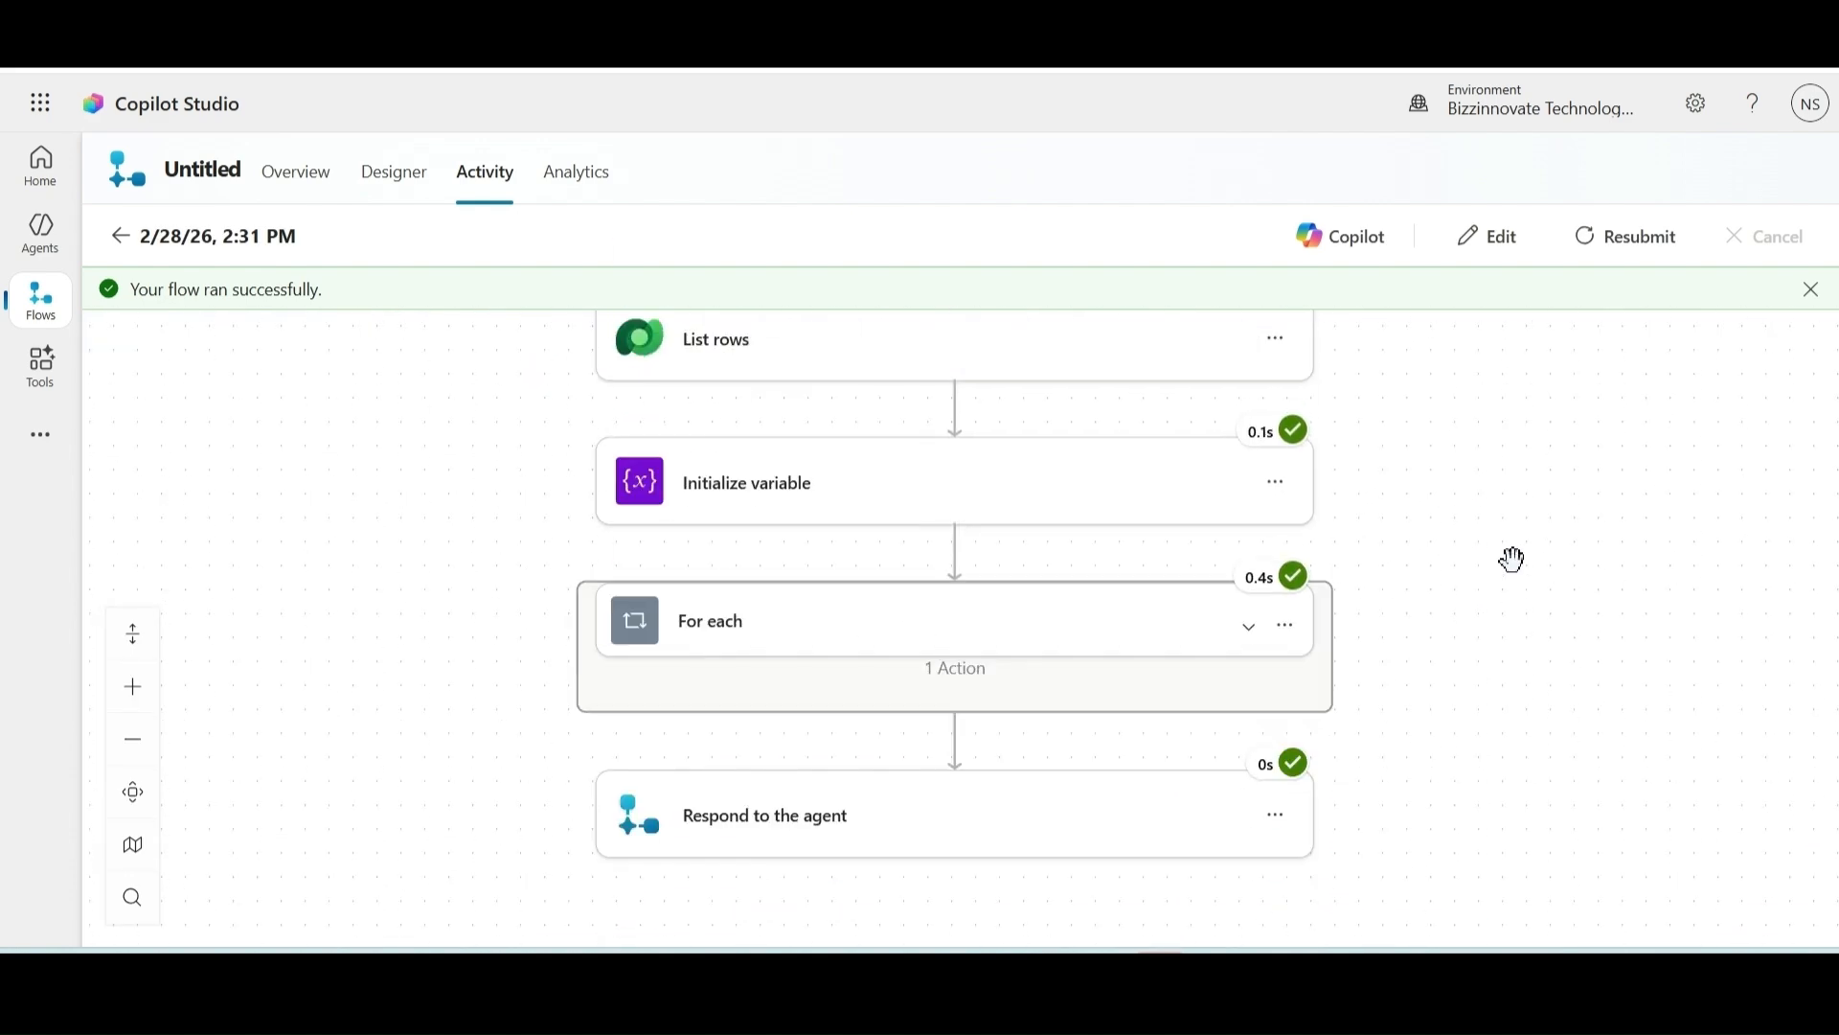
pyautogui.click(838, 830)
pyautogui.moveTo(1420, 851); pyautogui.dragTo(1437, 600)
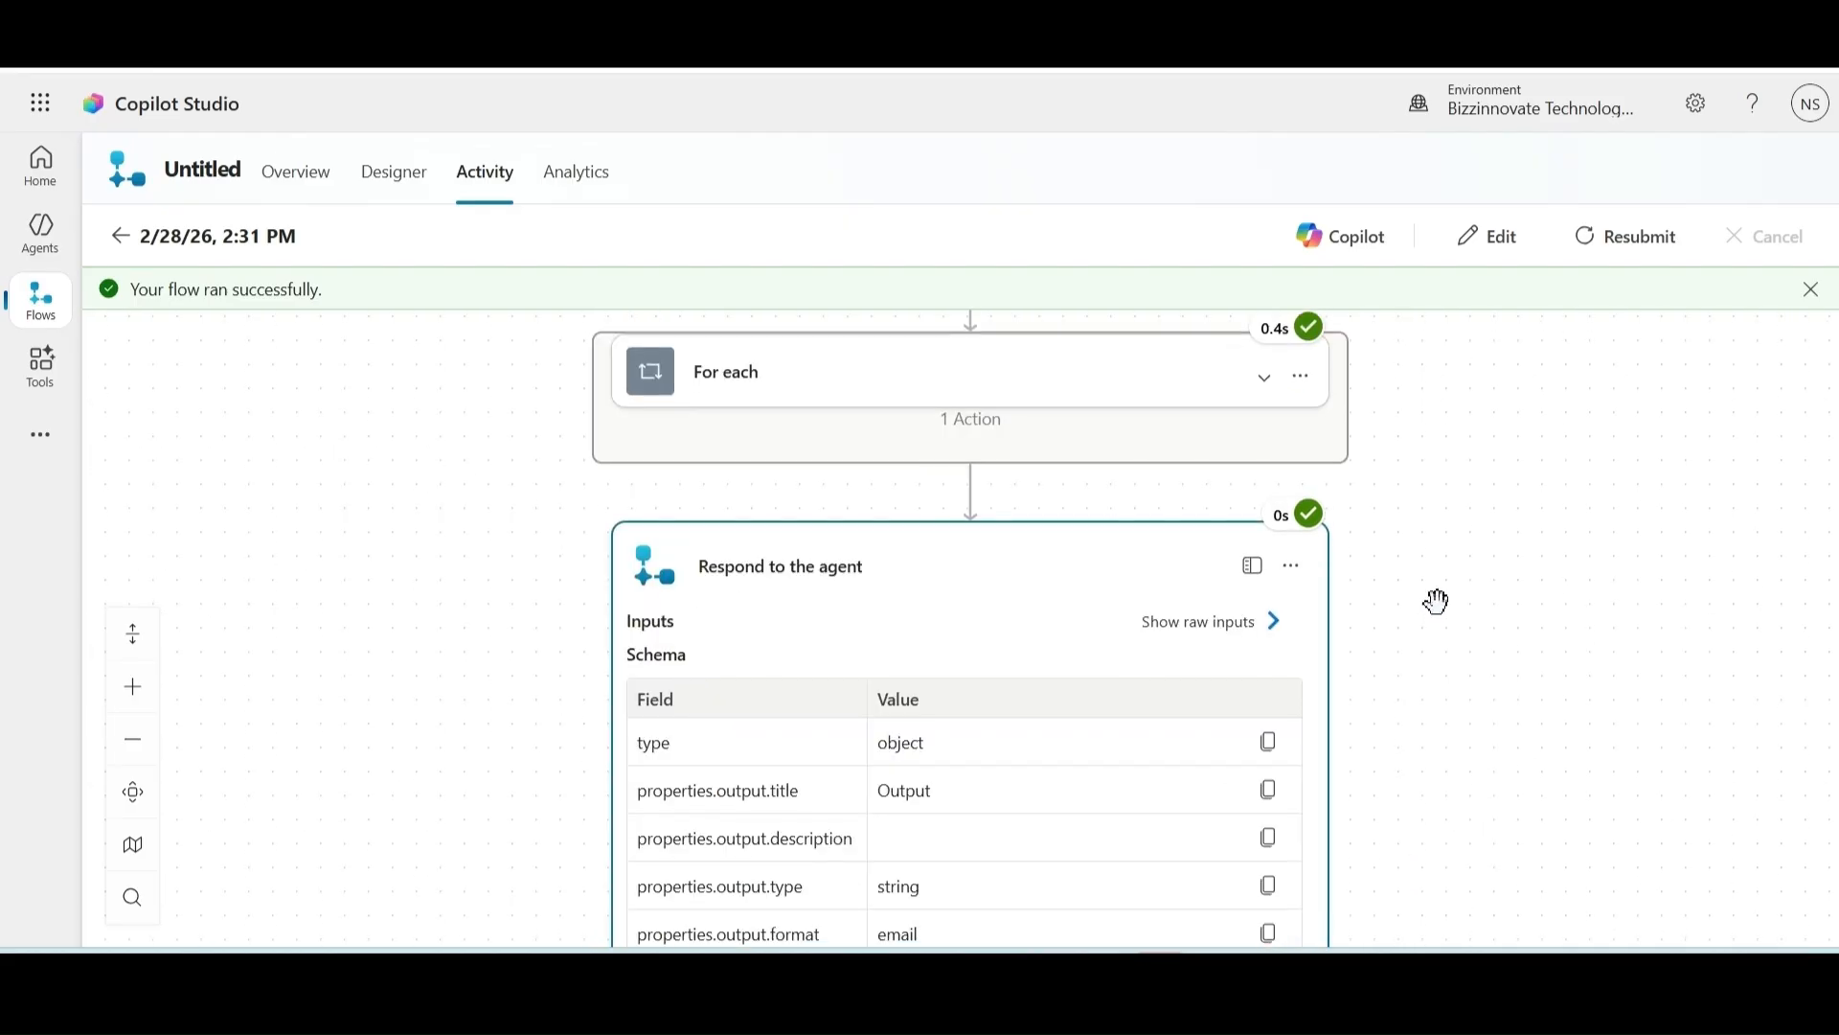
pyautogui.moveTo(1457, 706); pyautogui.dragTo(1457, 537)
pyautogui.moveTo(1463, 718); pyautogui.dragTo(1466, 657)
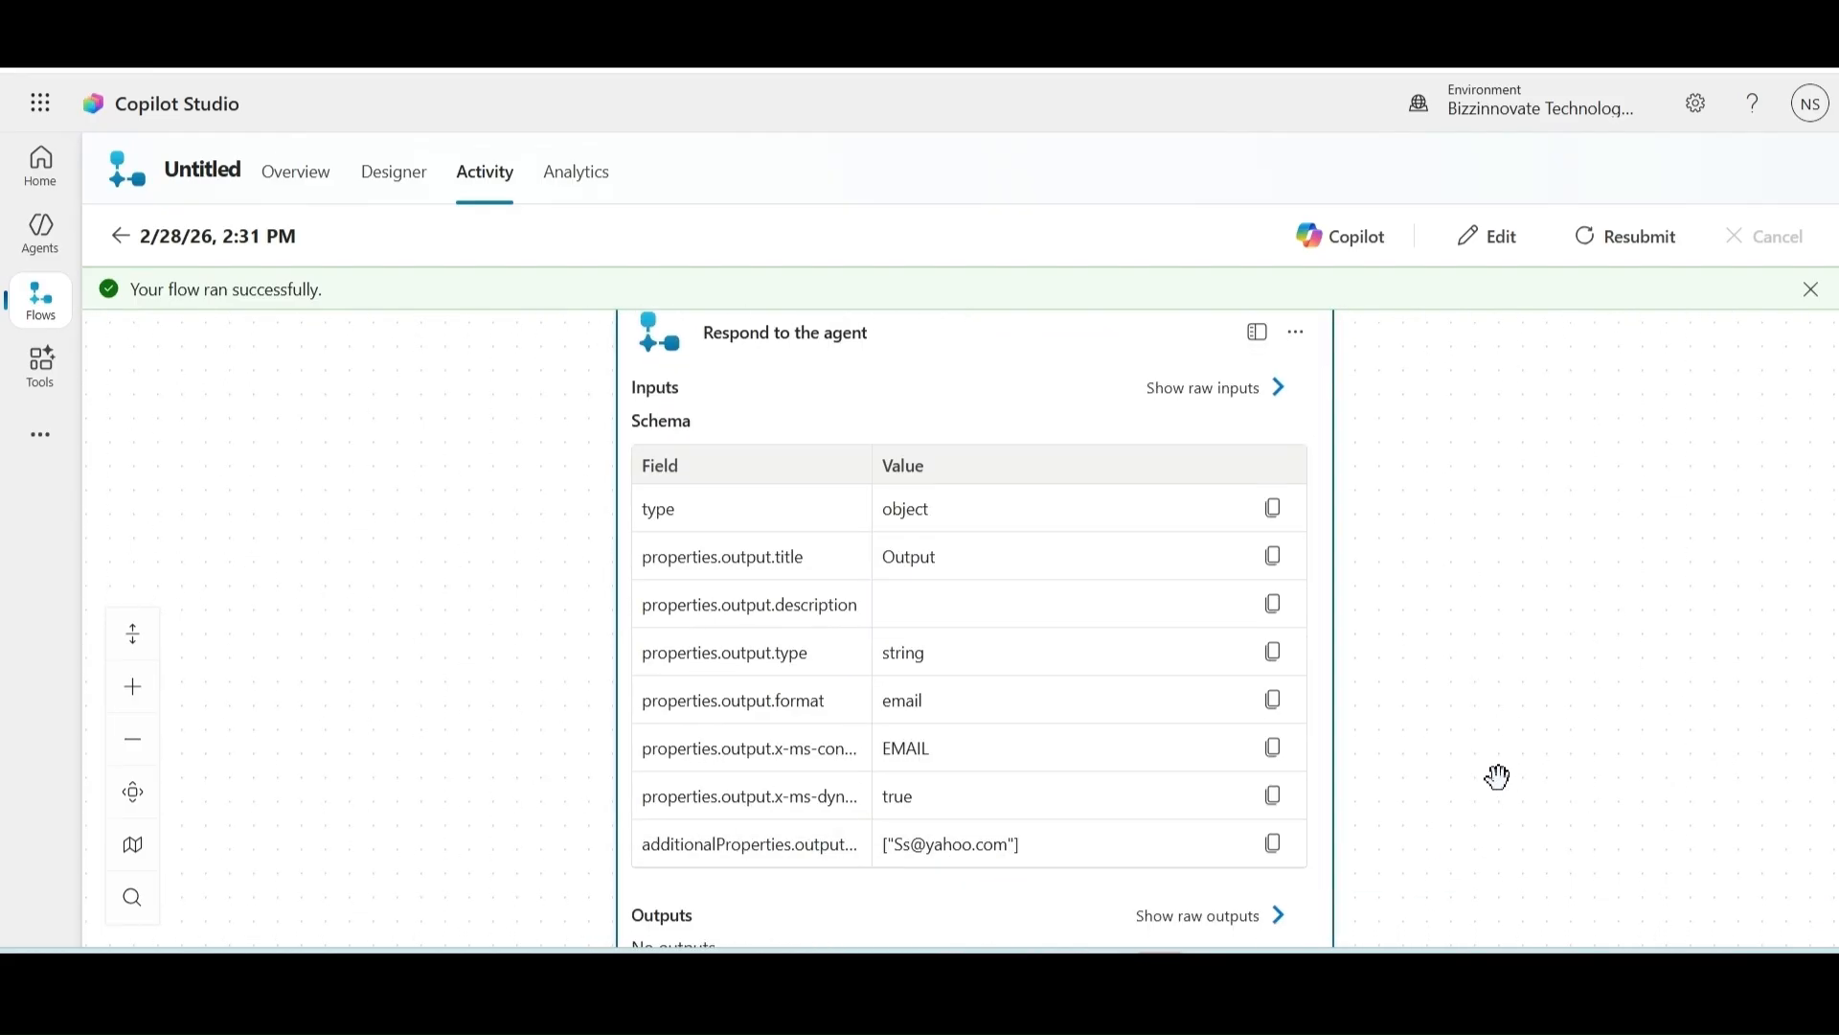
# Step: Rename the flow to FindEmail and return to the agent flows list
pyautogui.click(213, 170)
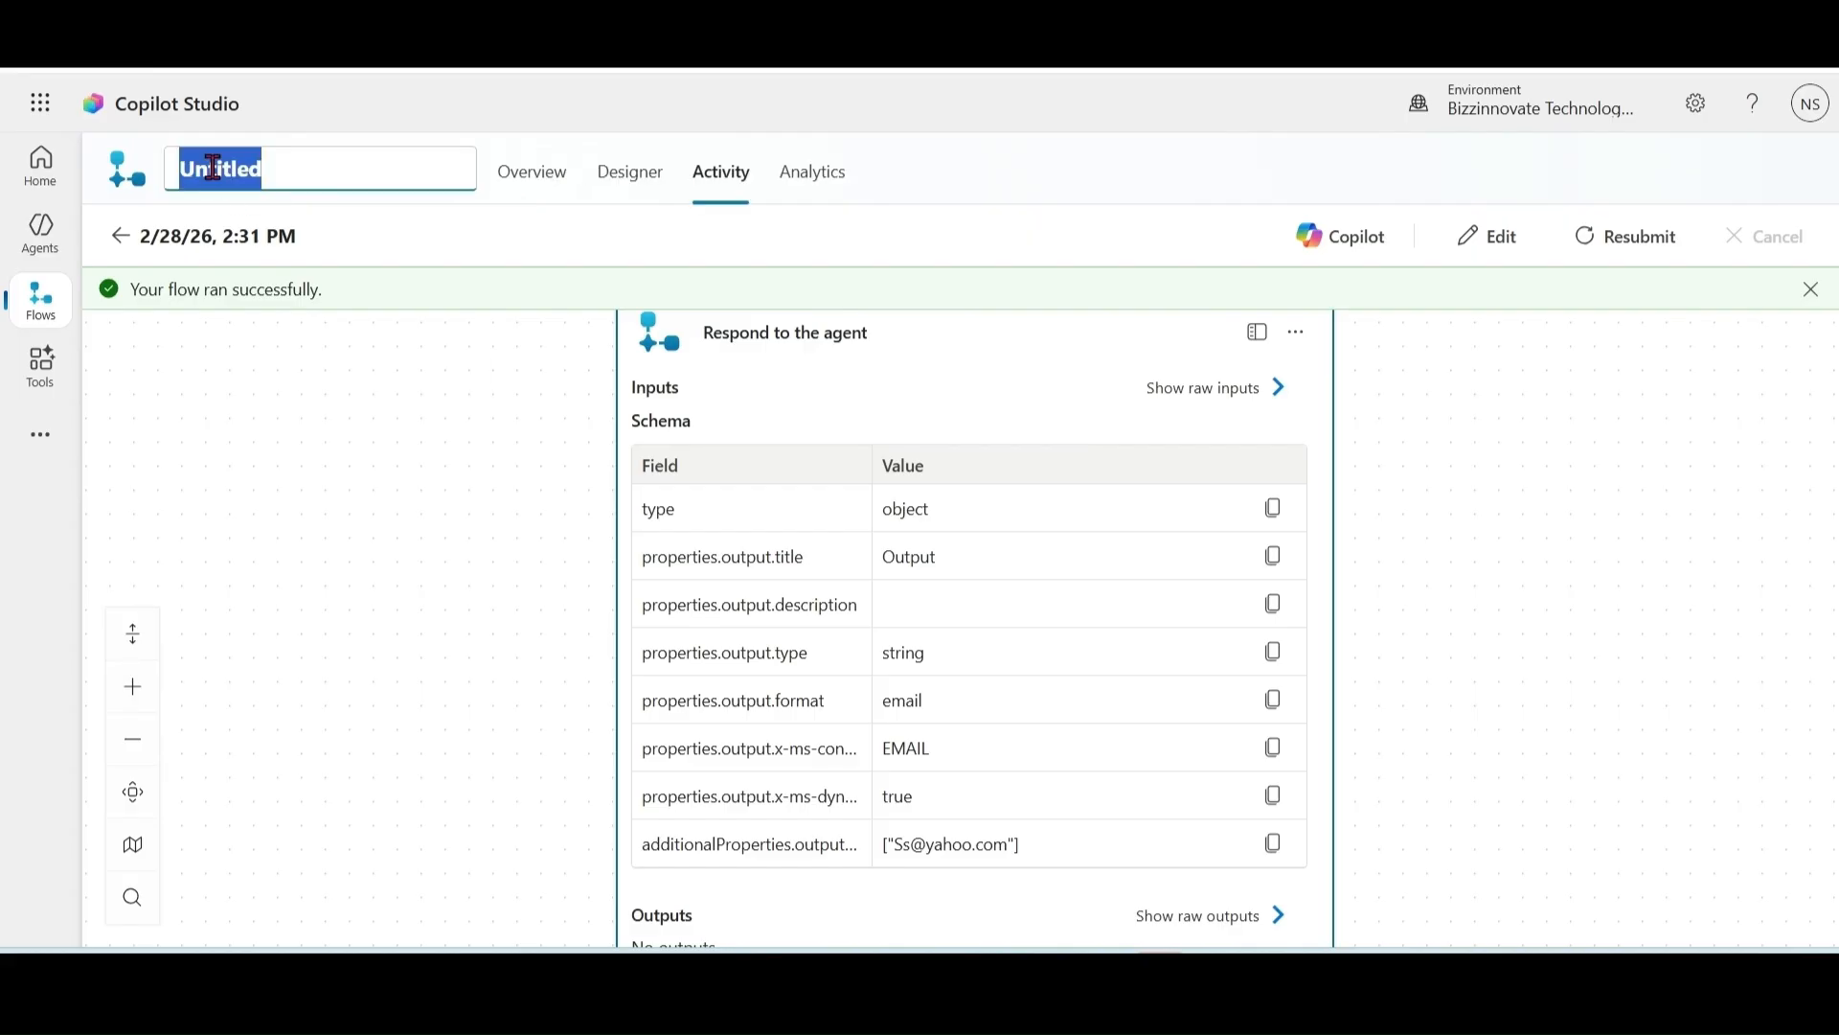
pyautogui.write('FindEmail')
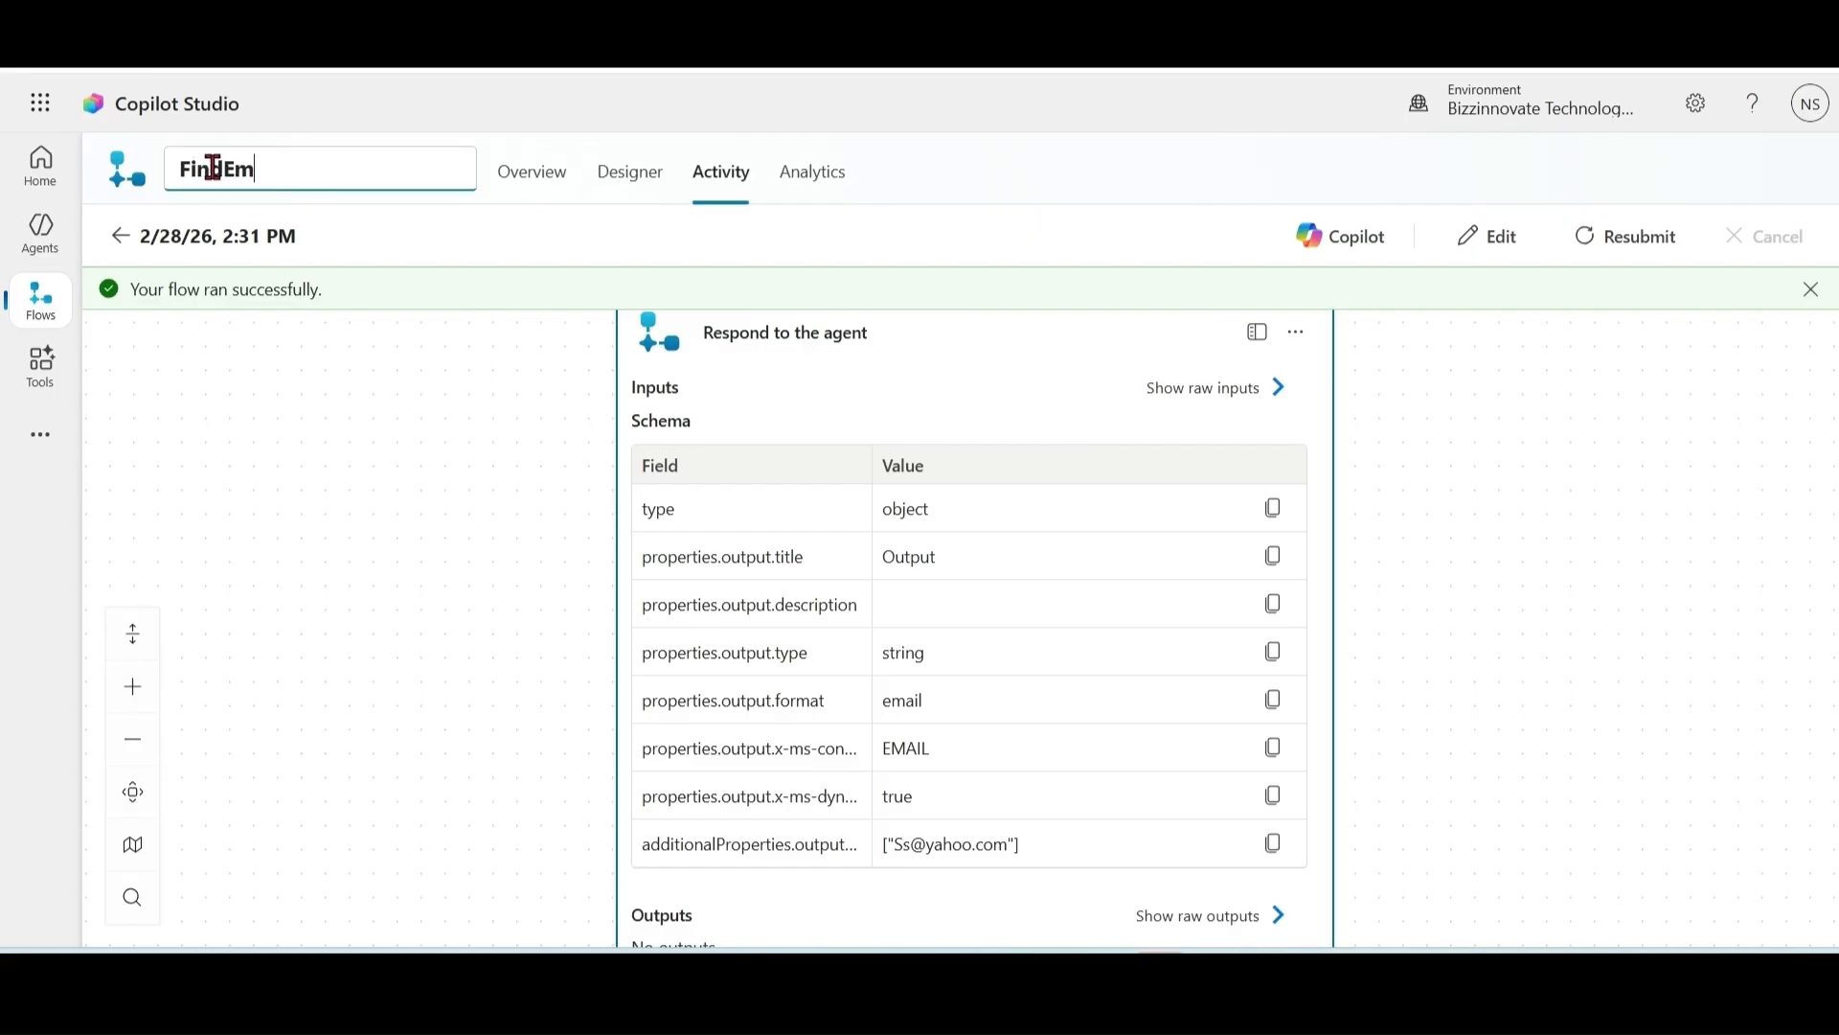
pyautogui.click(302, 414)
pyautogui.click(45, 316)
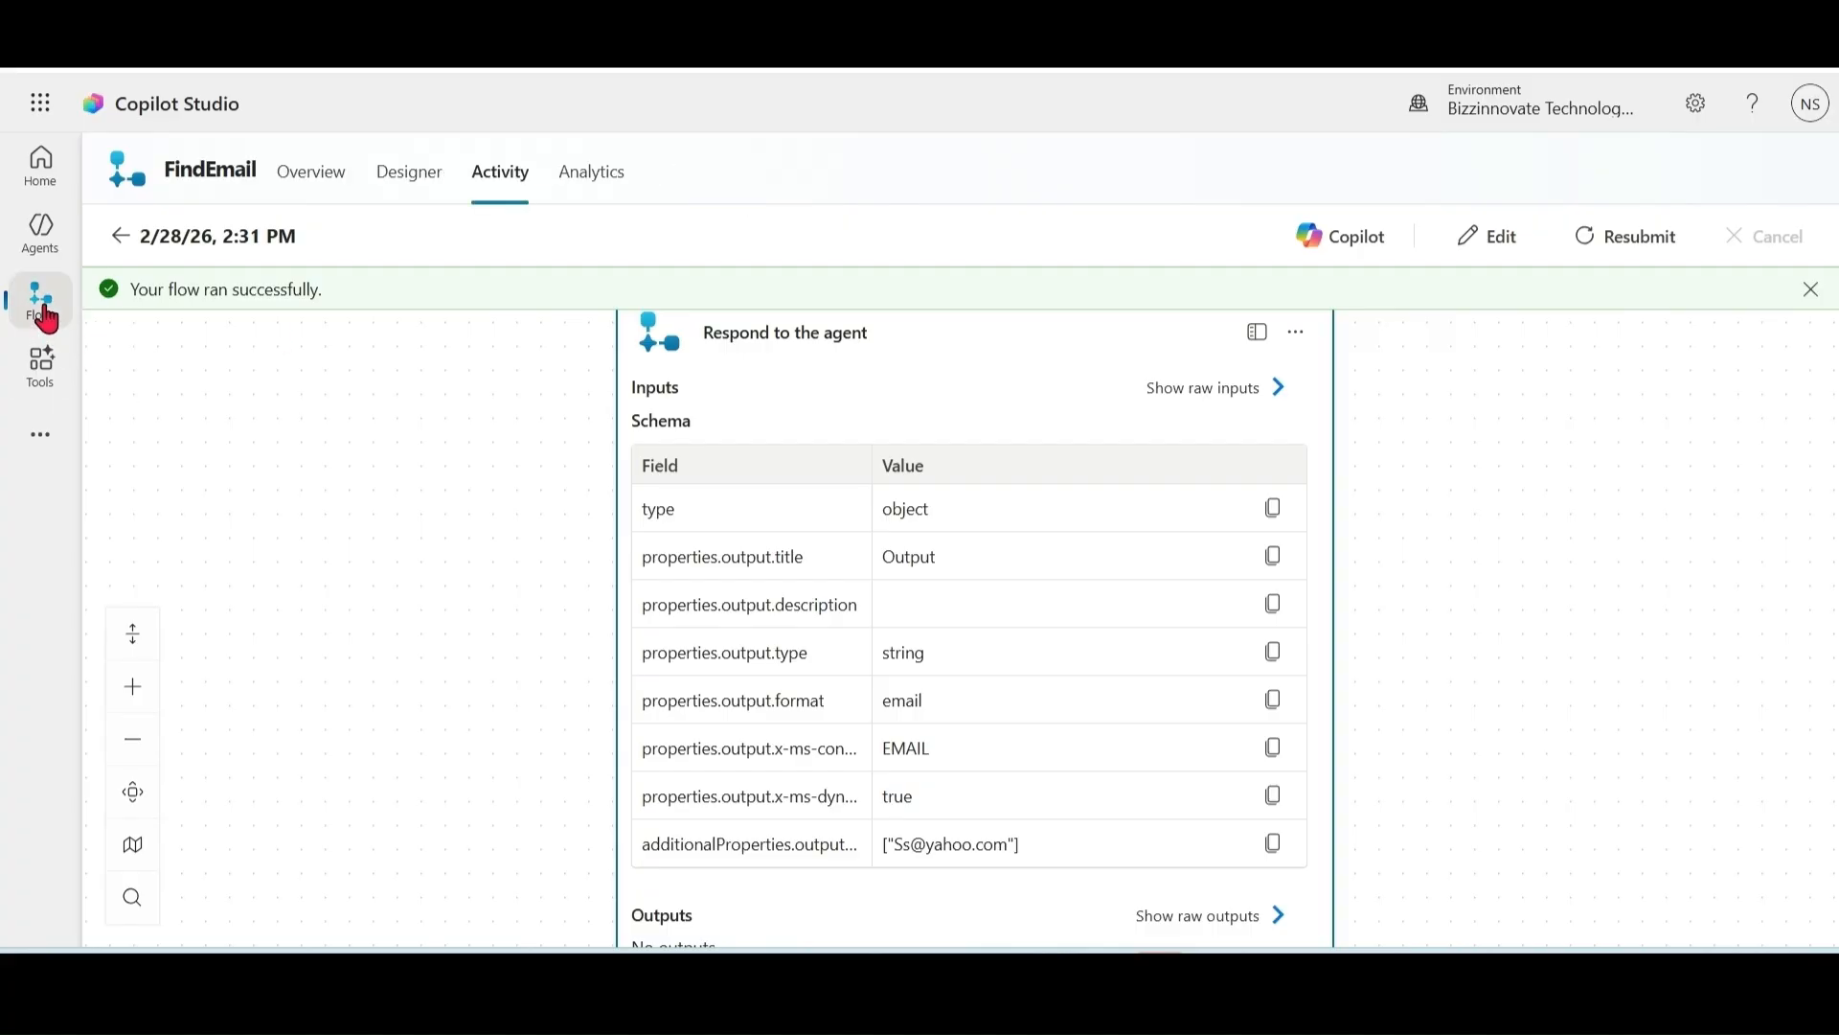
# Step: Publish the FindEmail agent flow from its Designer view and return to the Agents list
pyautogui.click(222, 533)
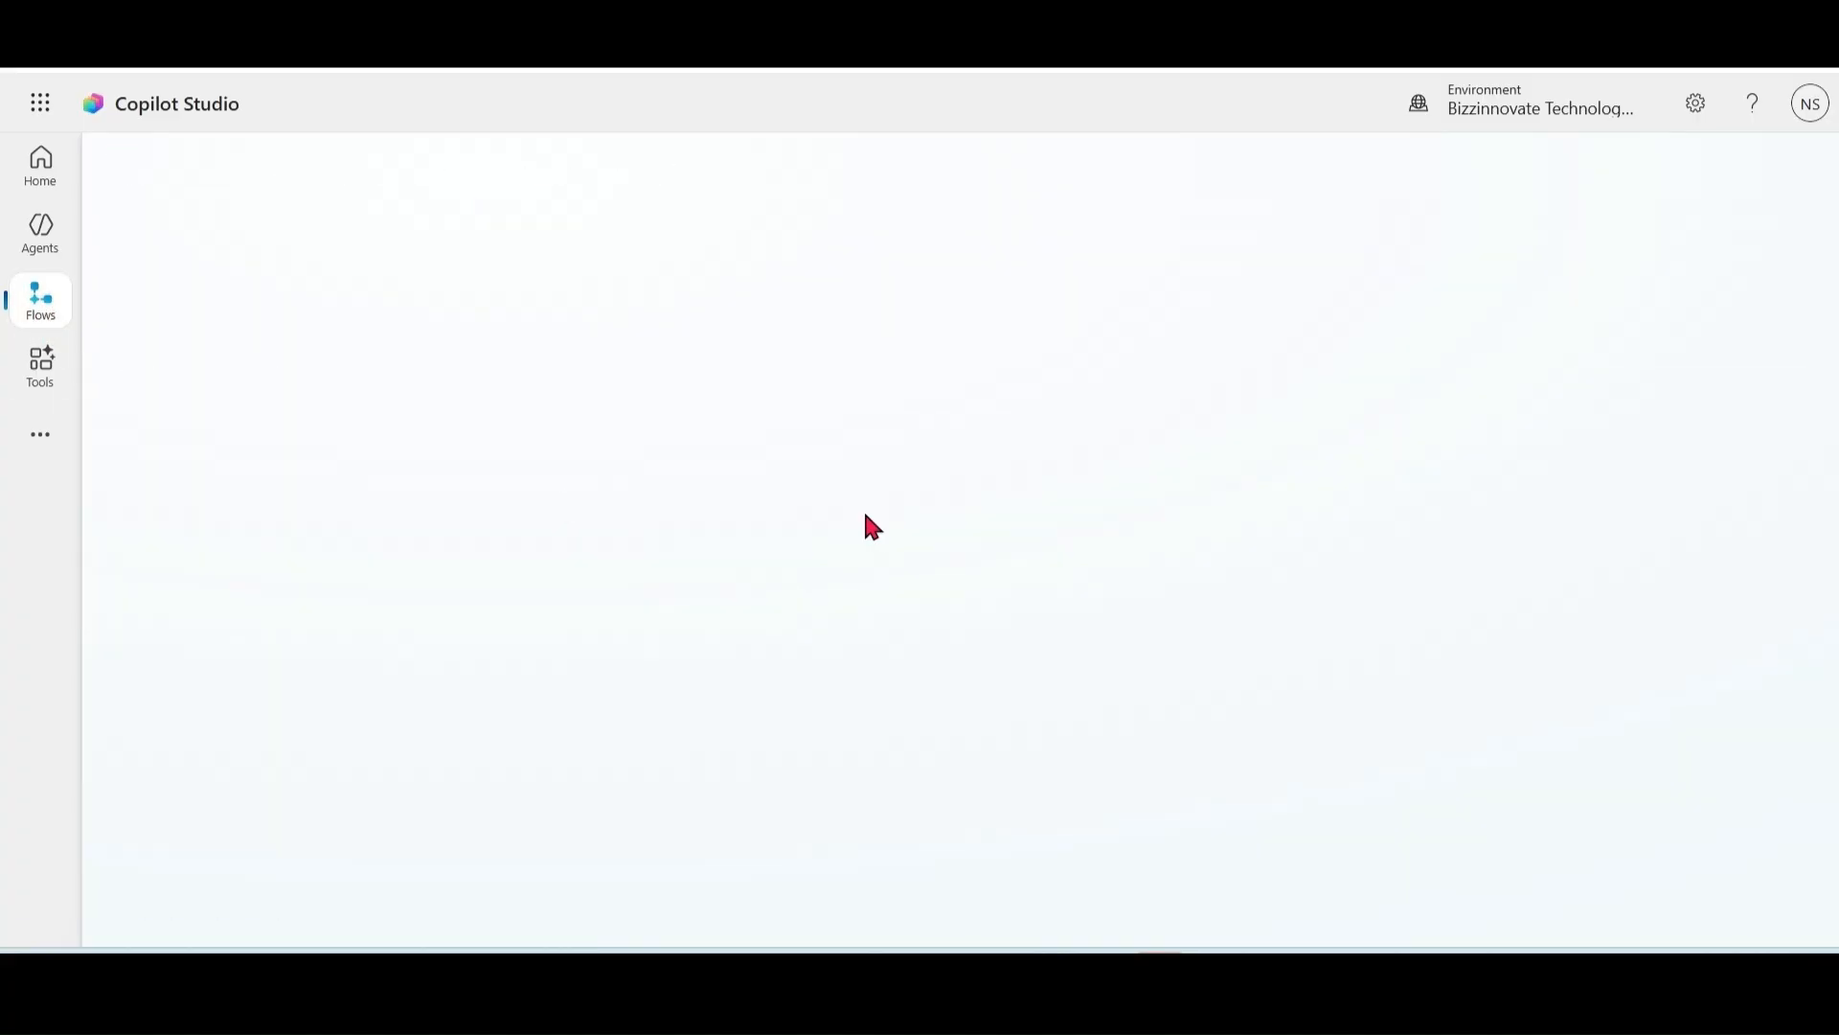
pyautogui.click(410, 181)
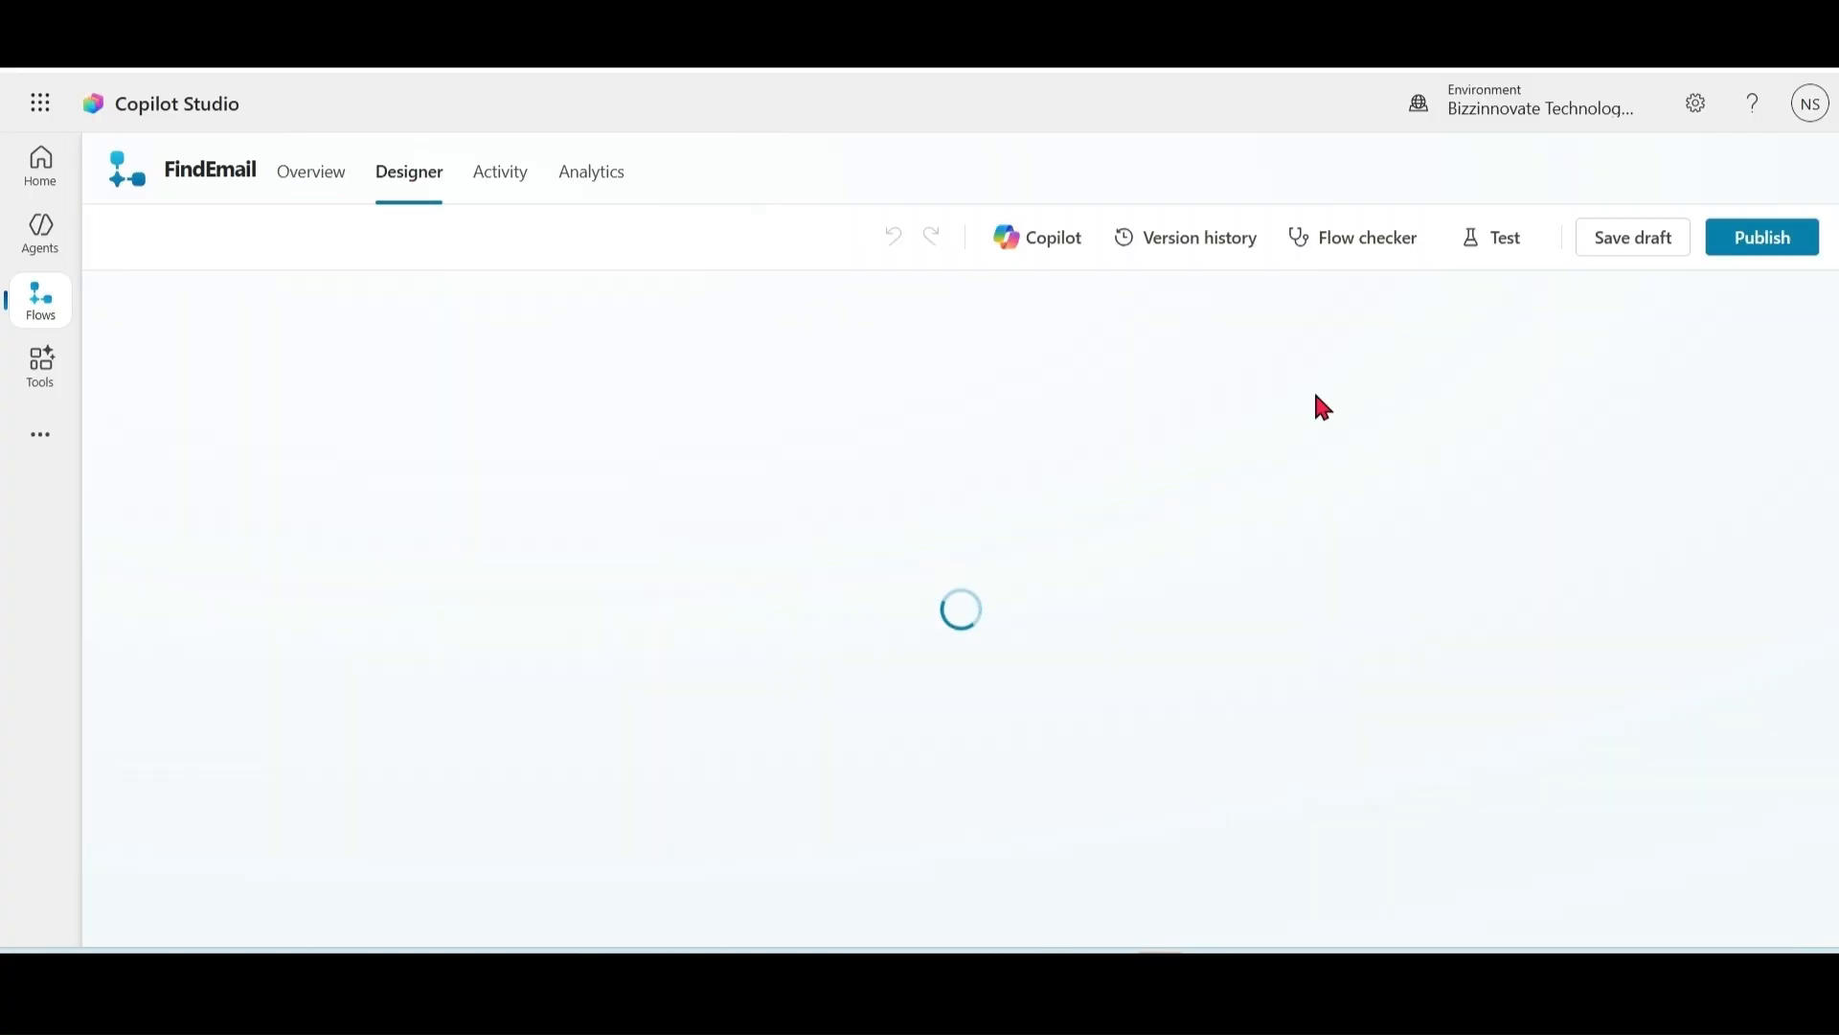
pyautogui.click(1766, 240)
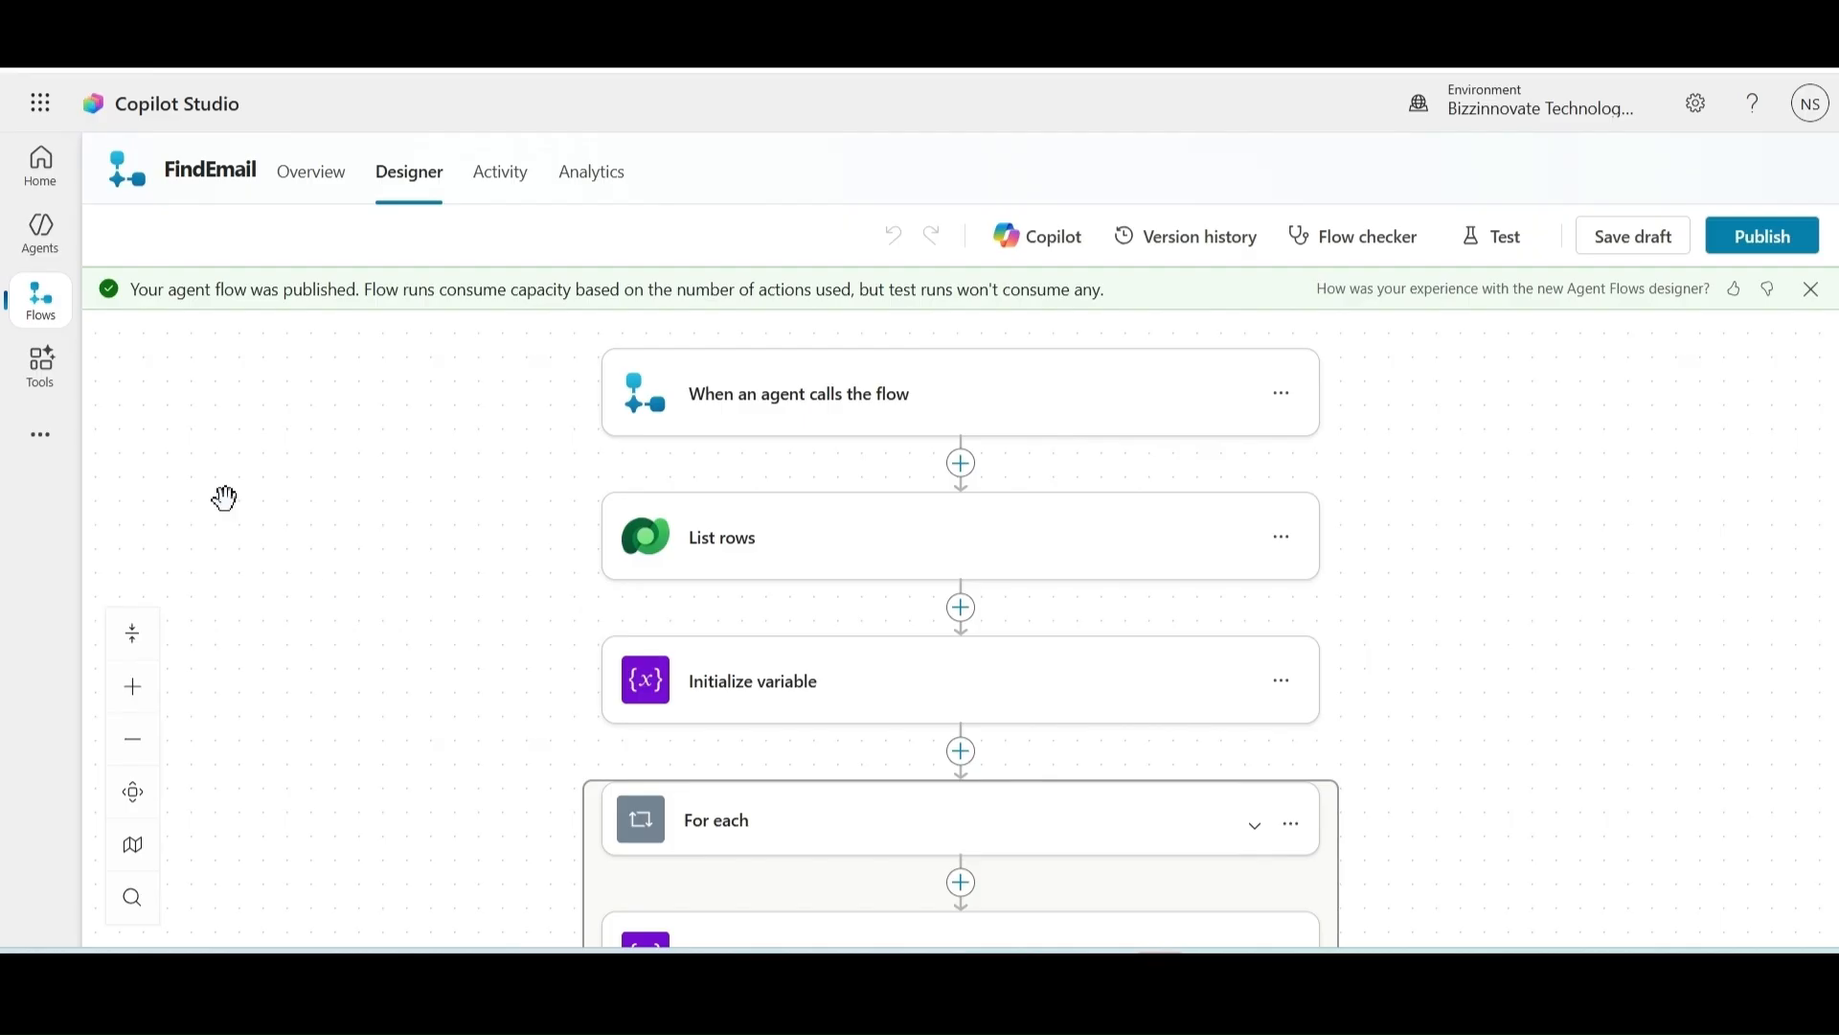
pyautogui.click(41, 253)
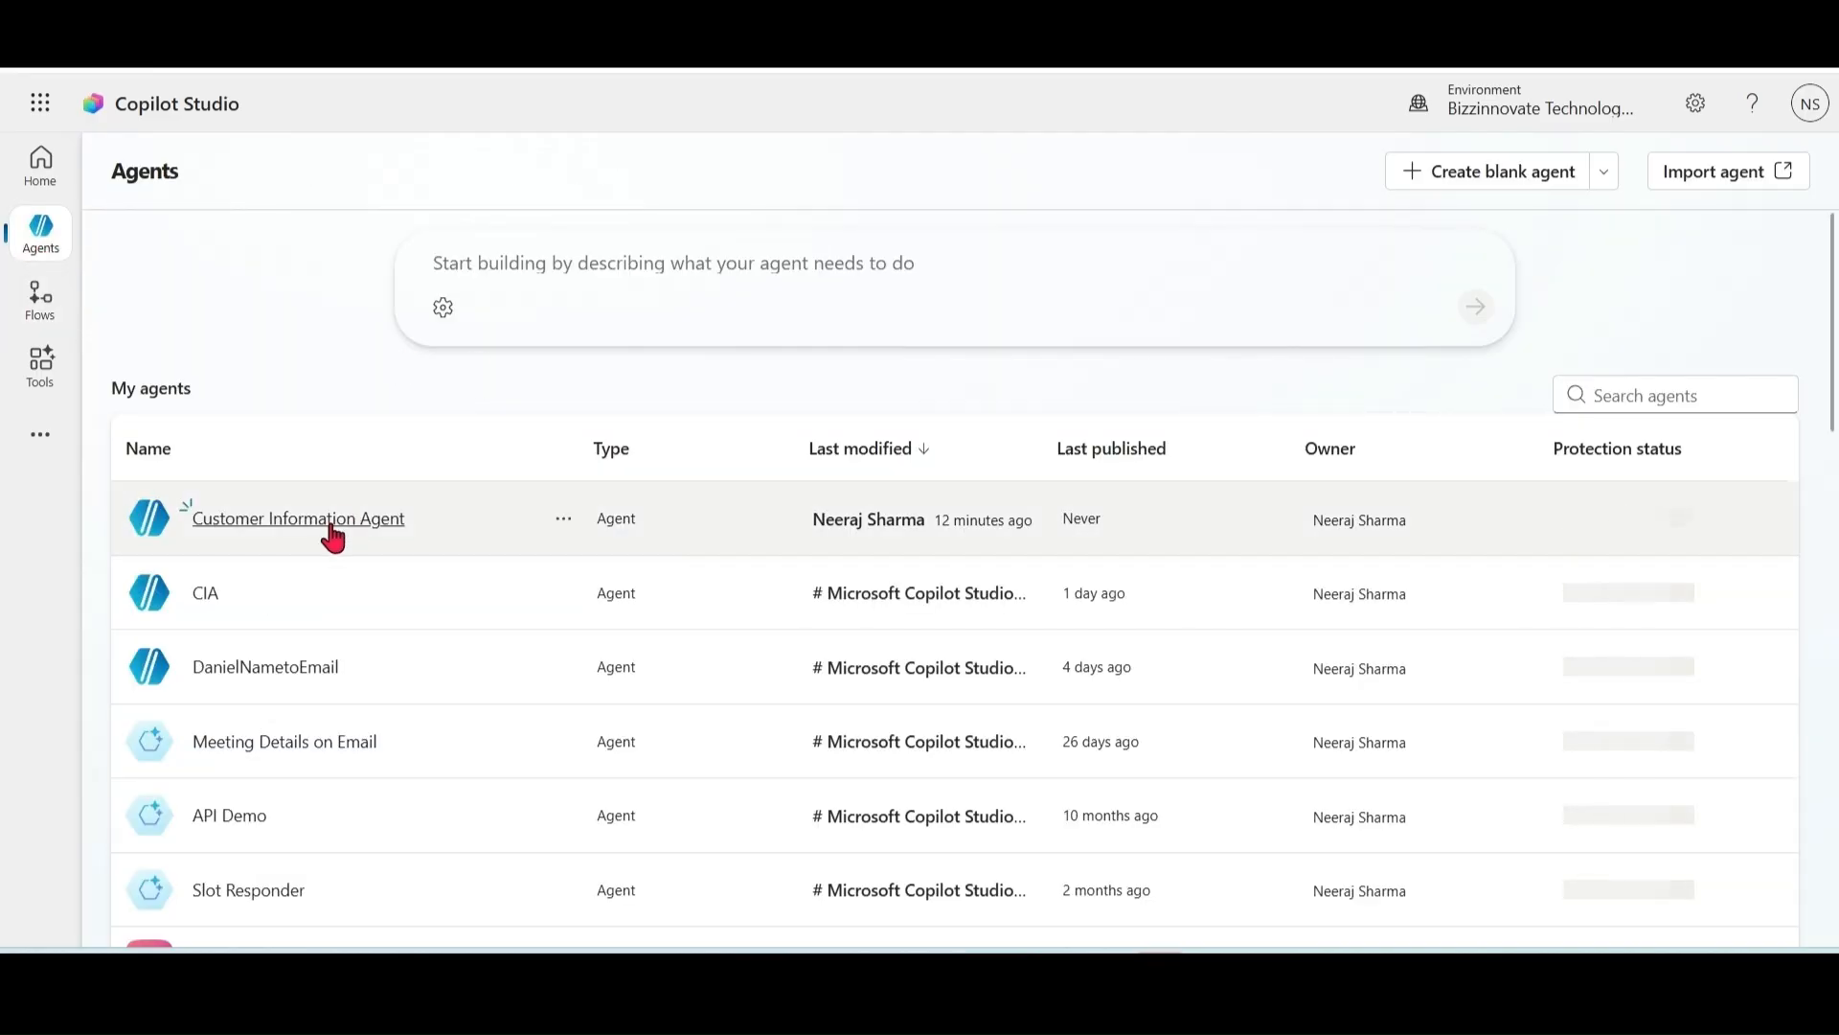
# Step: Add the FindEmail flow as a tool of Customer Information Agent using the Flow filter
pyautogui.click(328, 526)
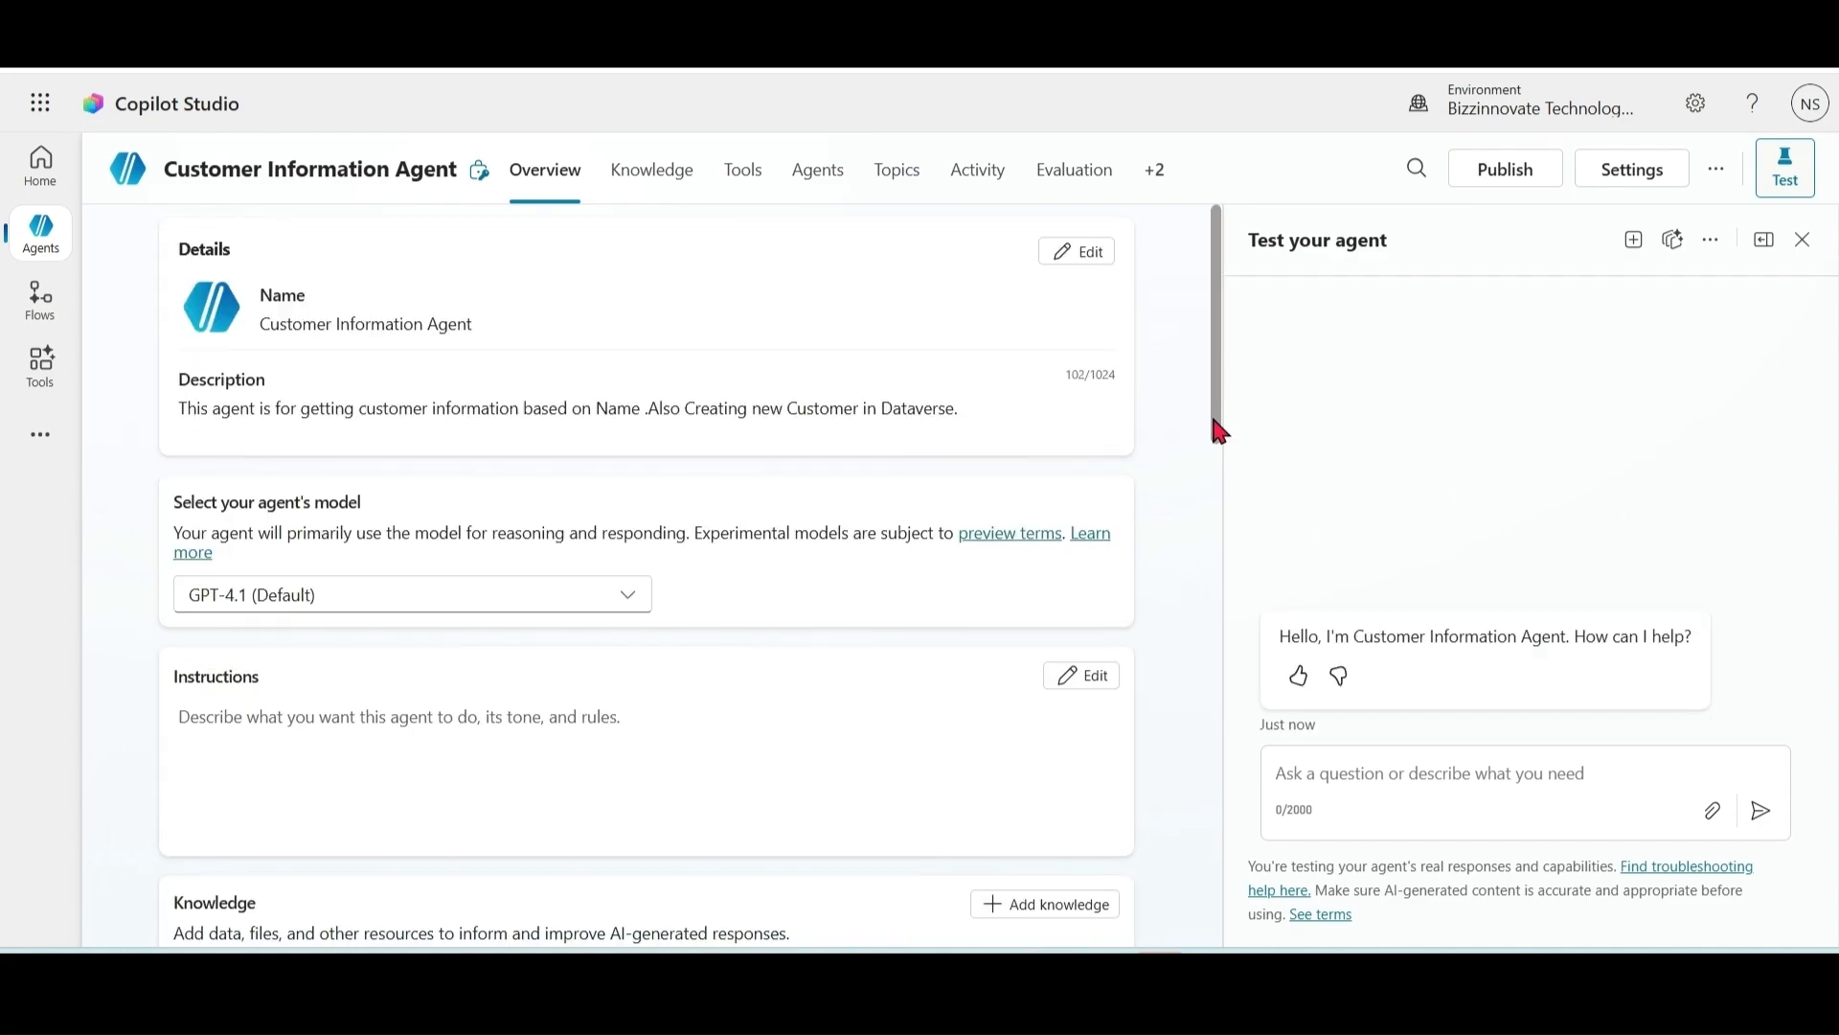
pyautogui.moveTo(1213, 422); pyautogui.dragTo(1212, 627)
pyautogui.click(1071, 500)
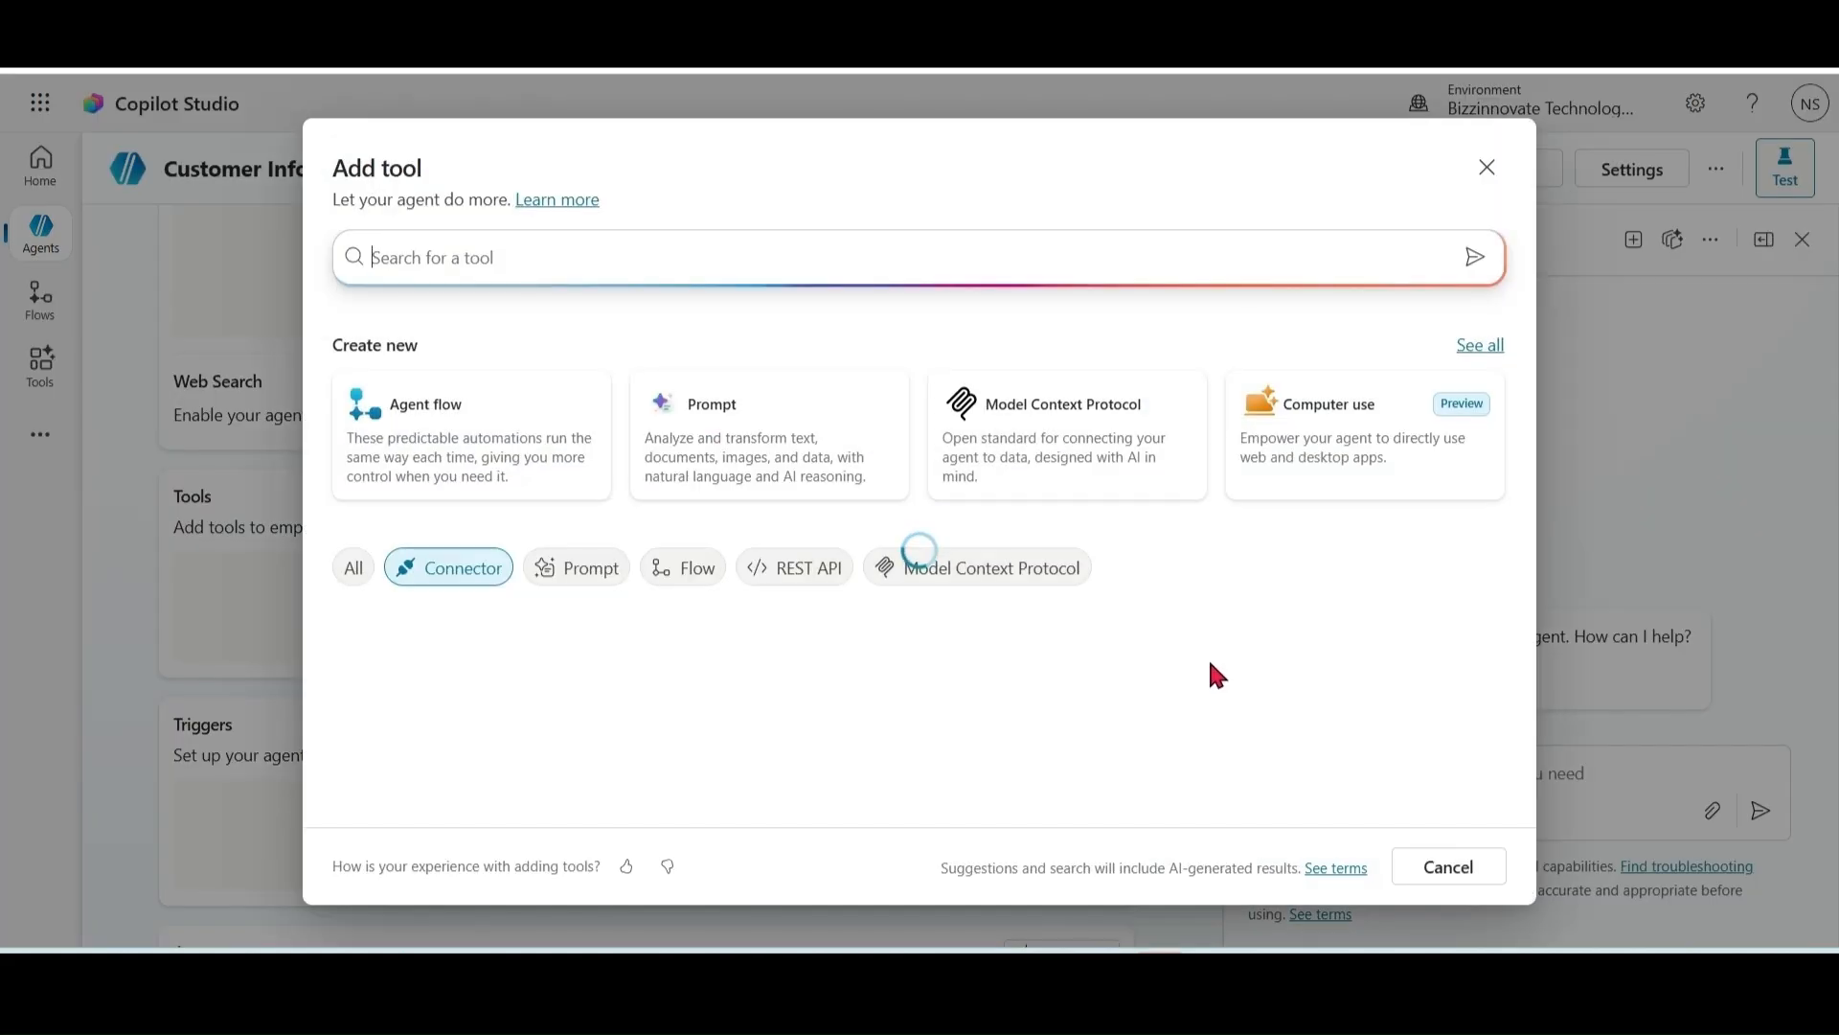
pyautogui.click(686, 571)
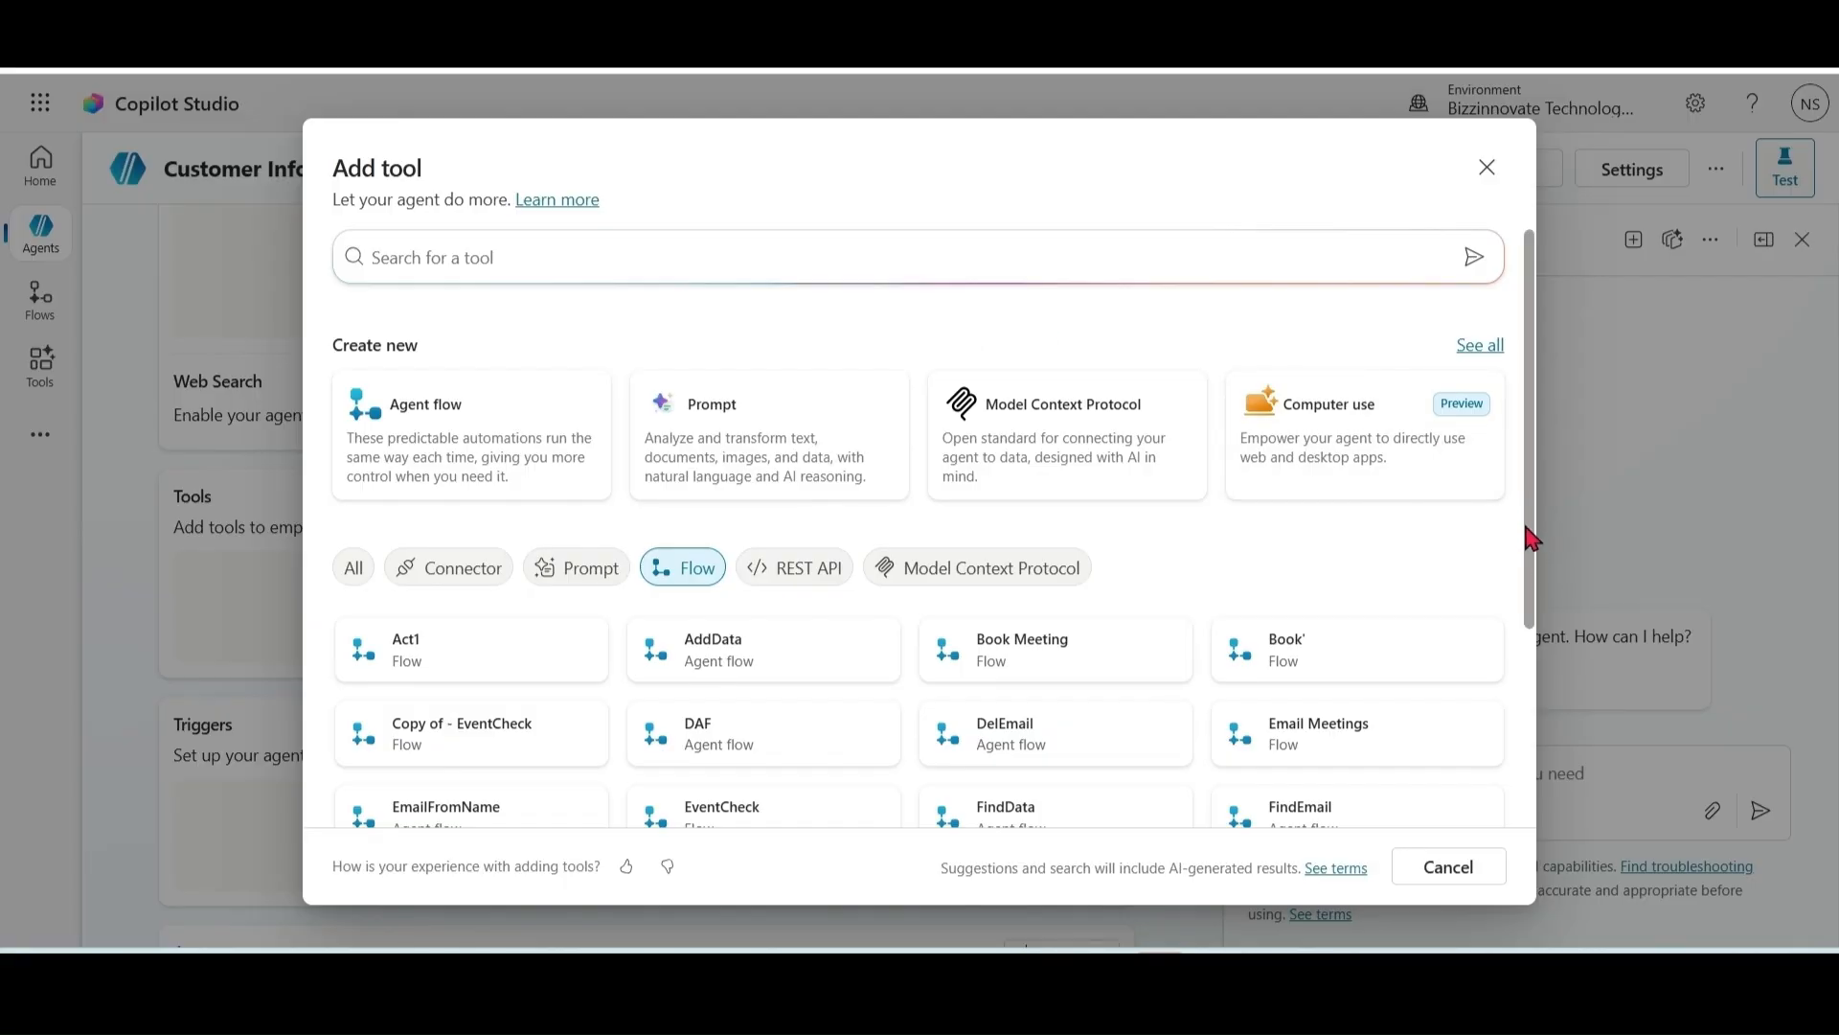
pyautogui.scroll(-2, 1342, 594)
pyautogui.click(1305, 678)
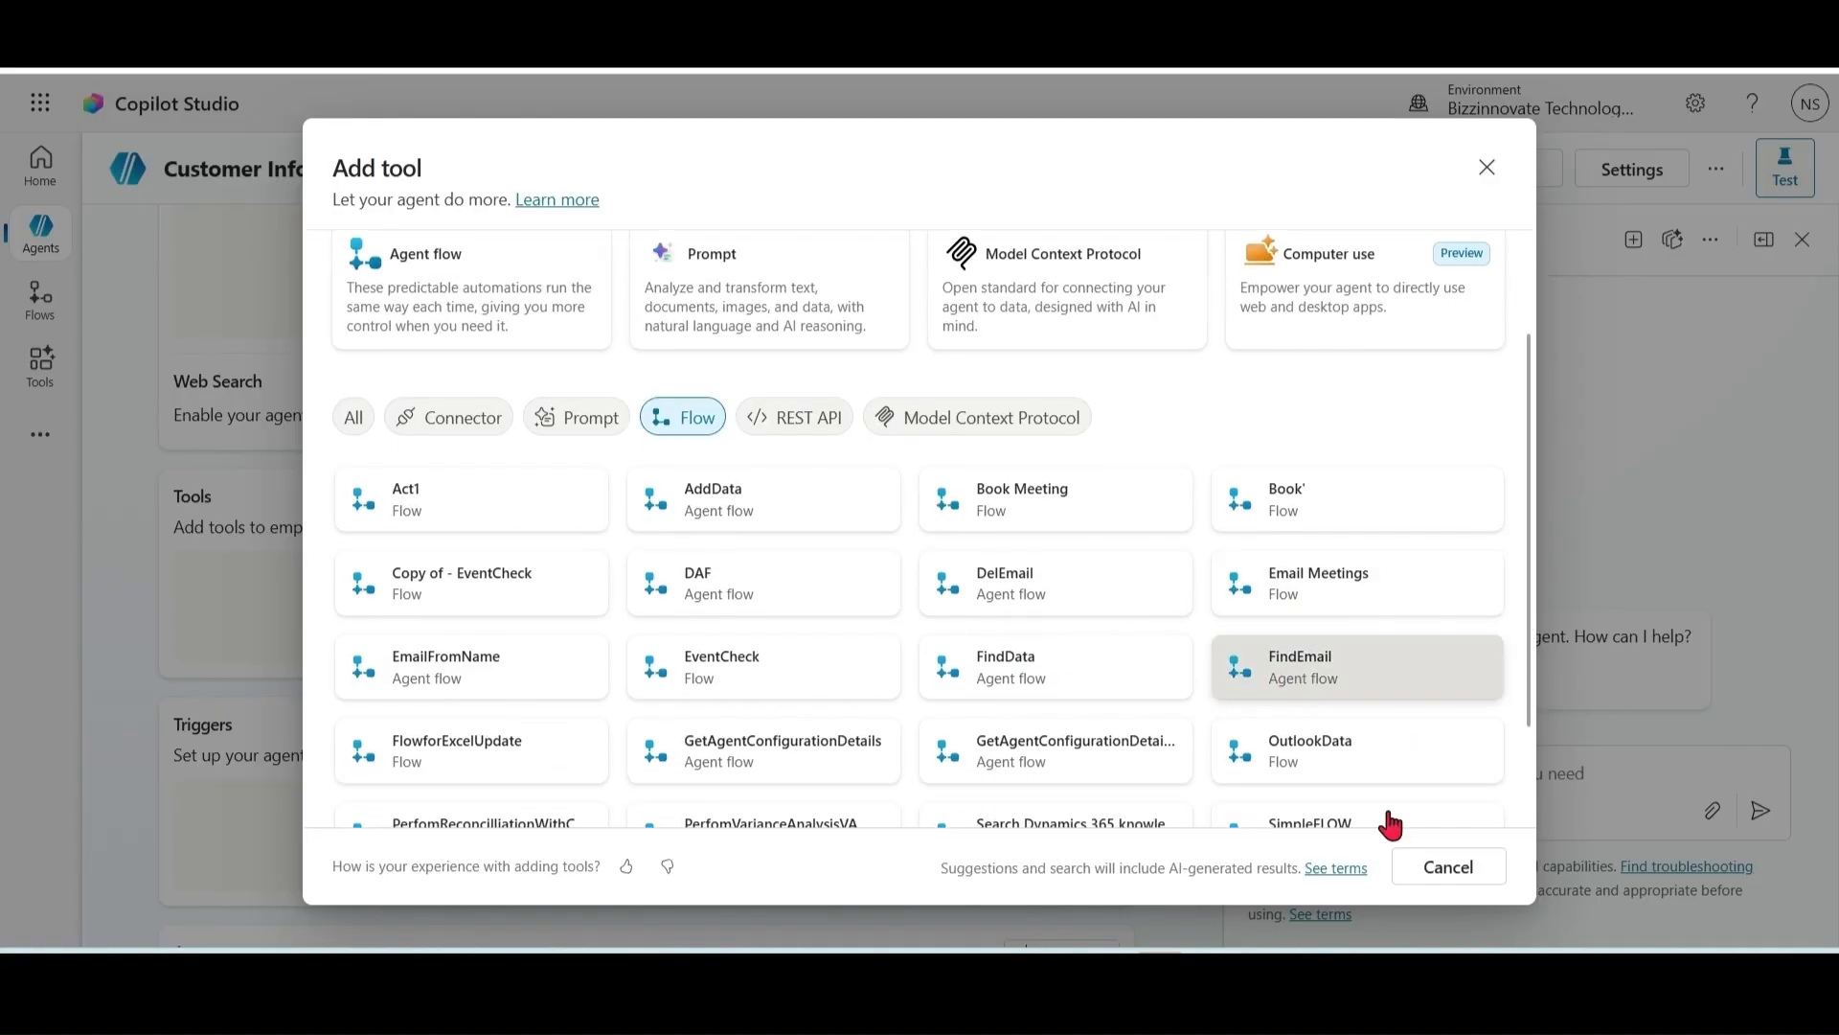
pyautogui.click(1312, 870)
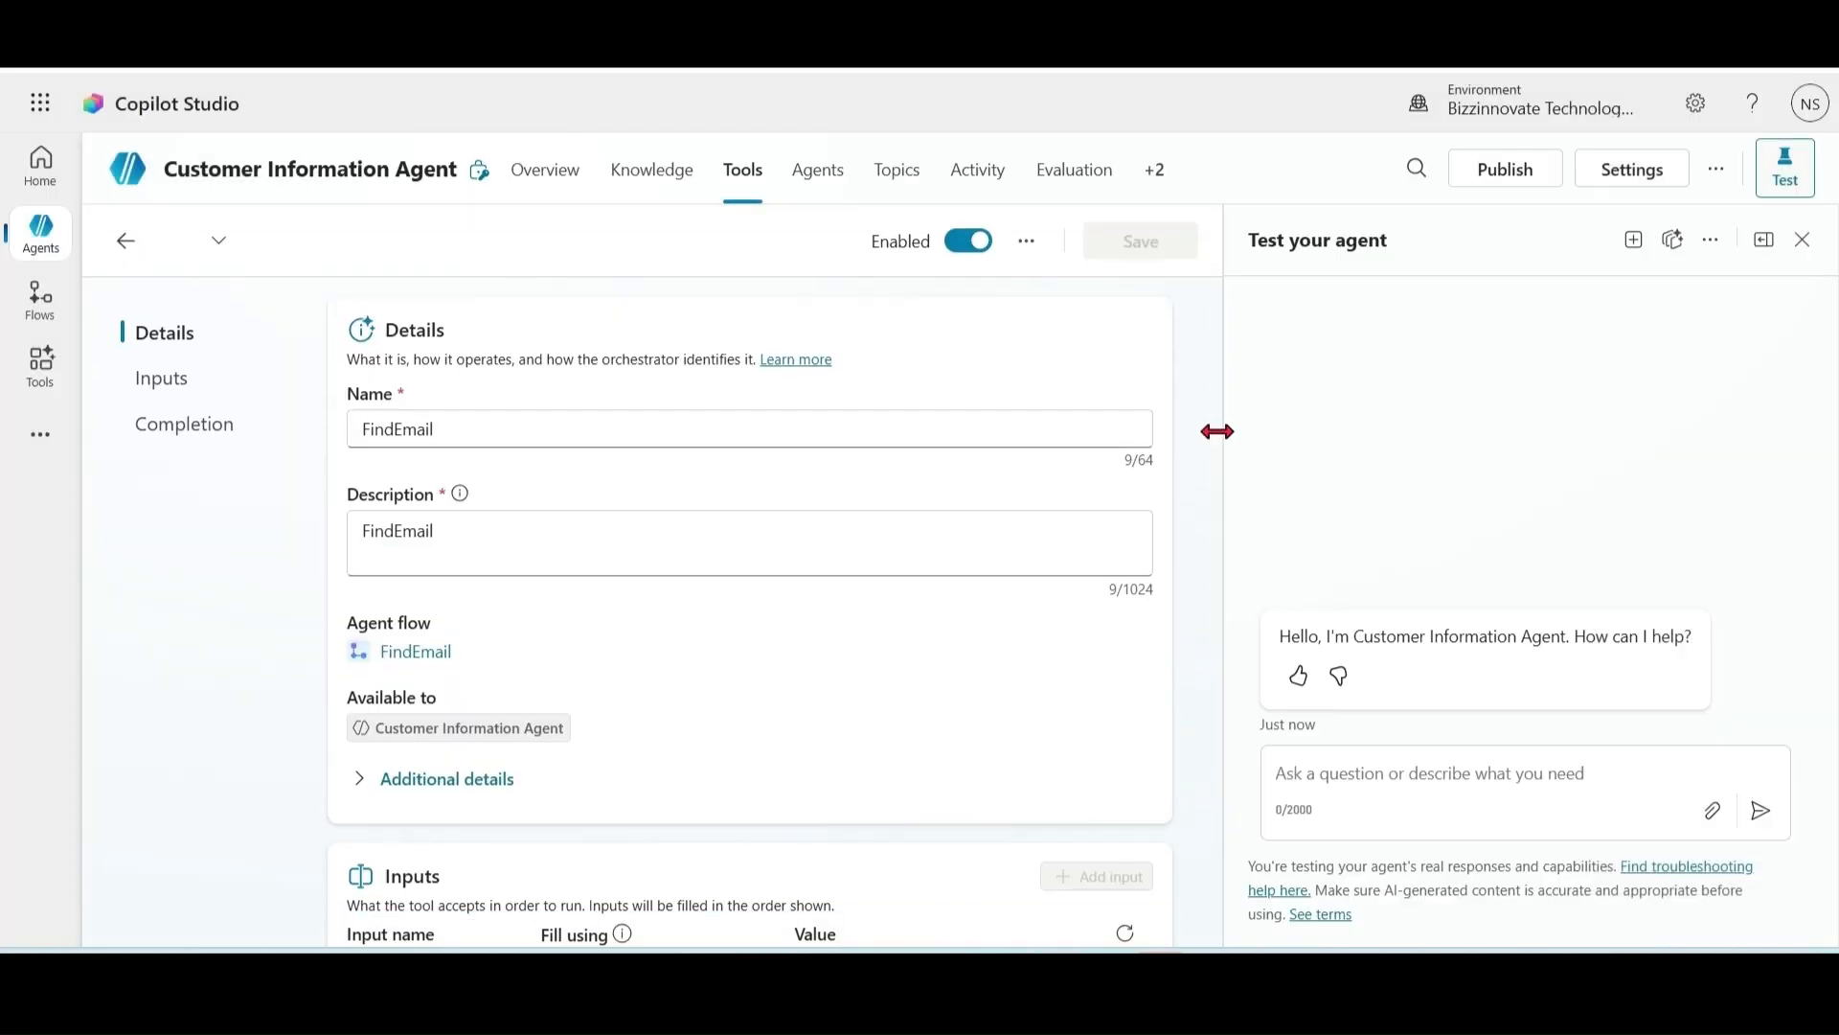
# Step: Change the VarName input description to 'Please enter your name' and save the FindEmail tool
pyautogui.moveTo(1217, 381); pyautogui.dragTo(1166, 608)
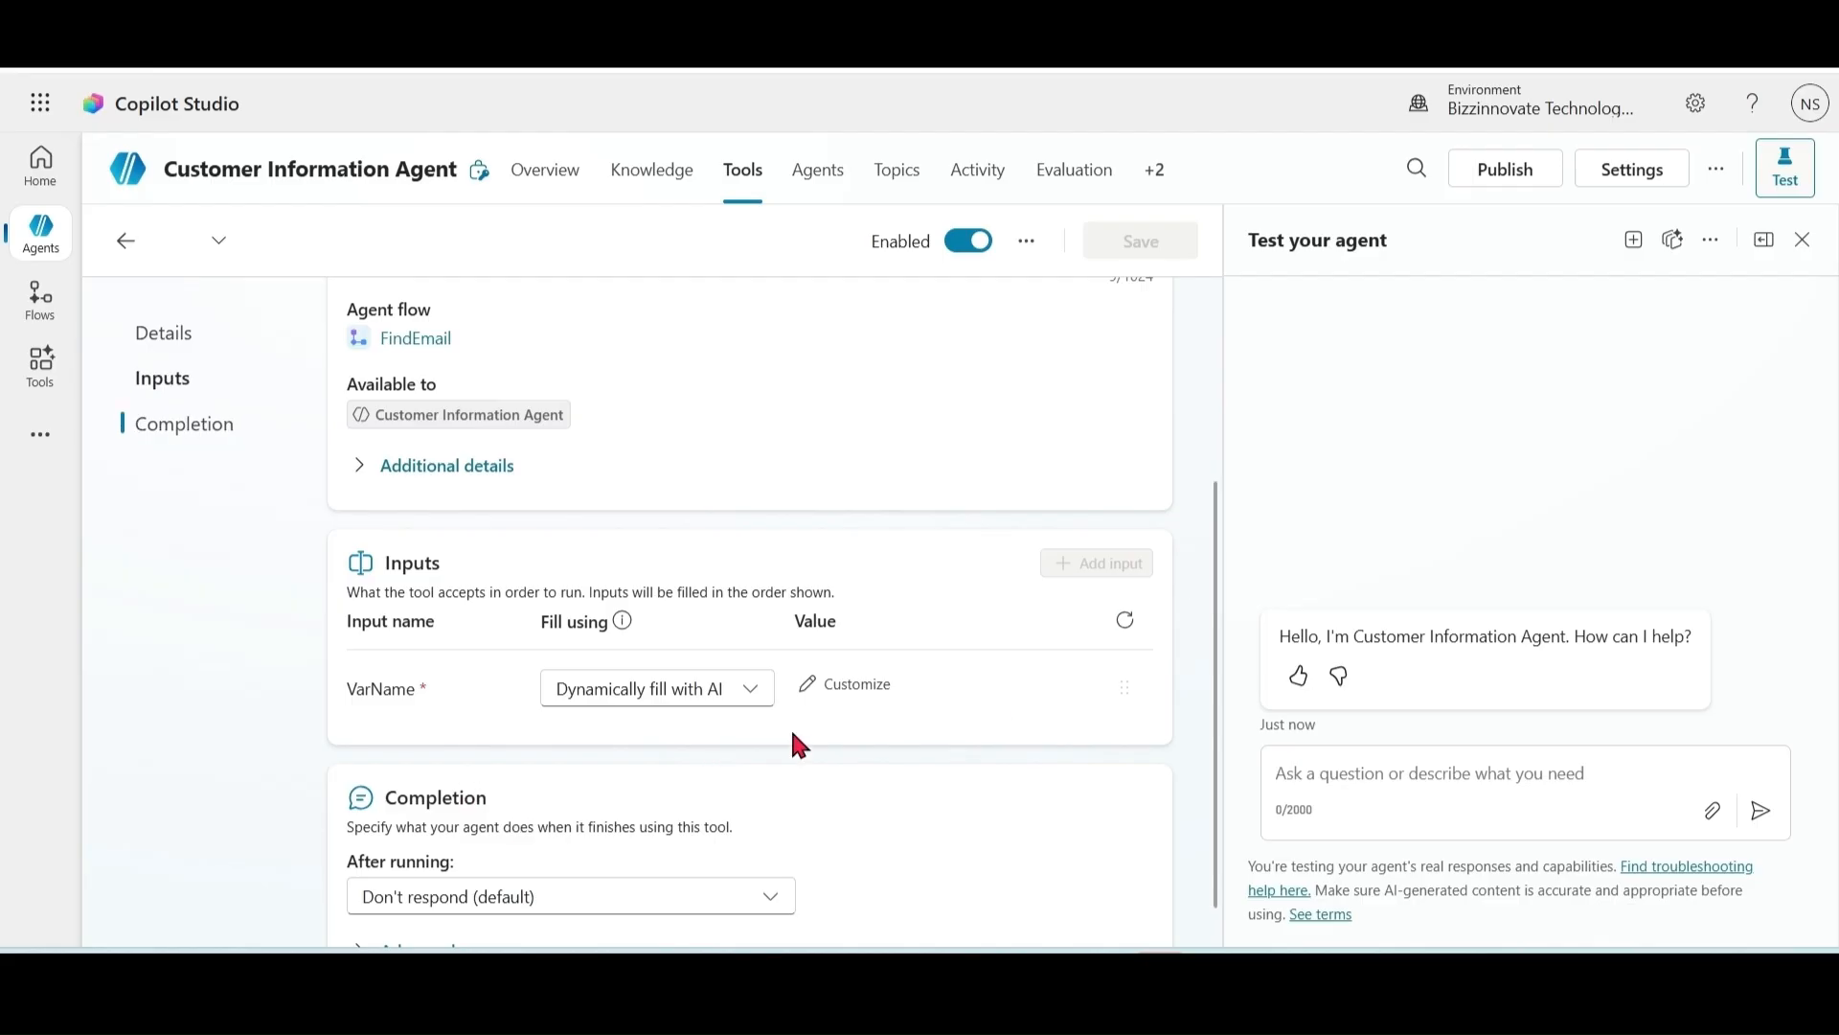
pyautogui.click(813, 696)
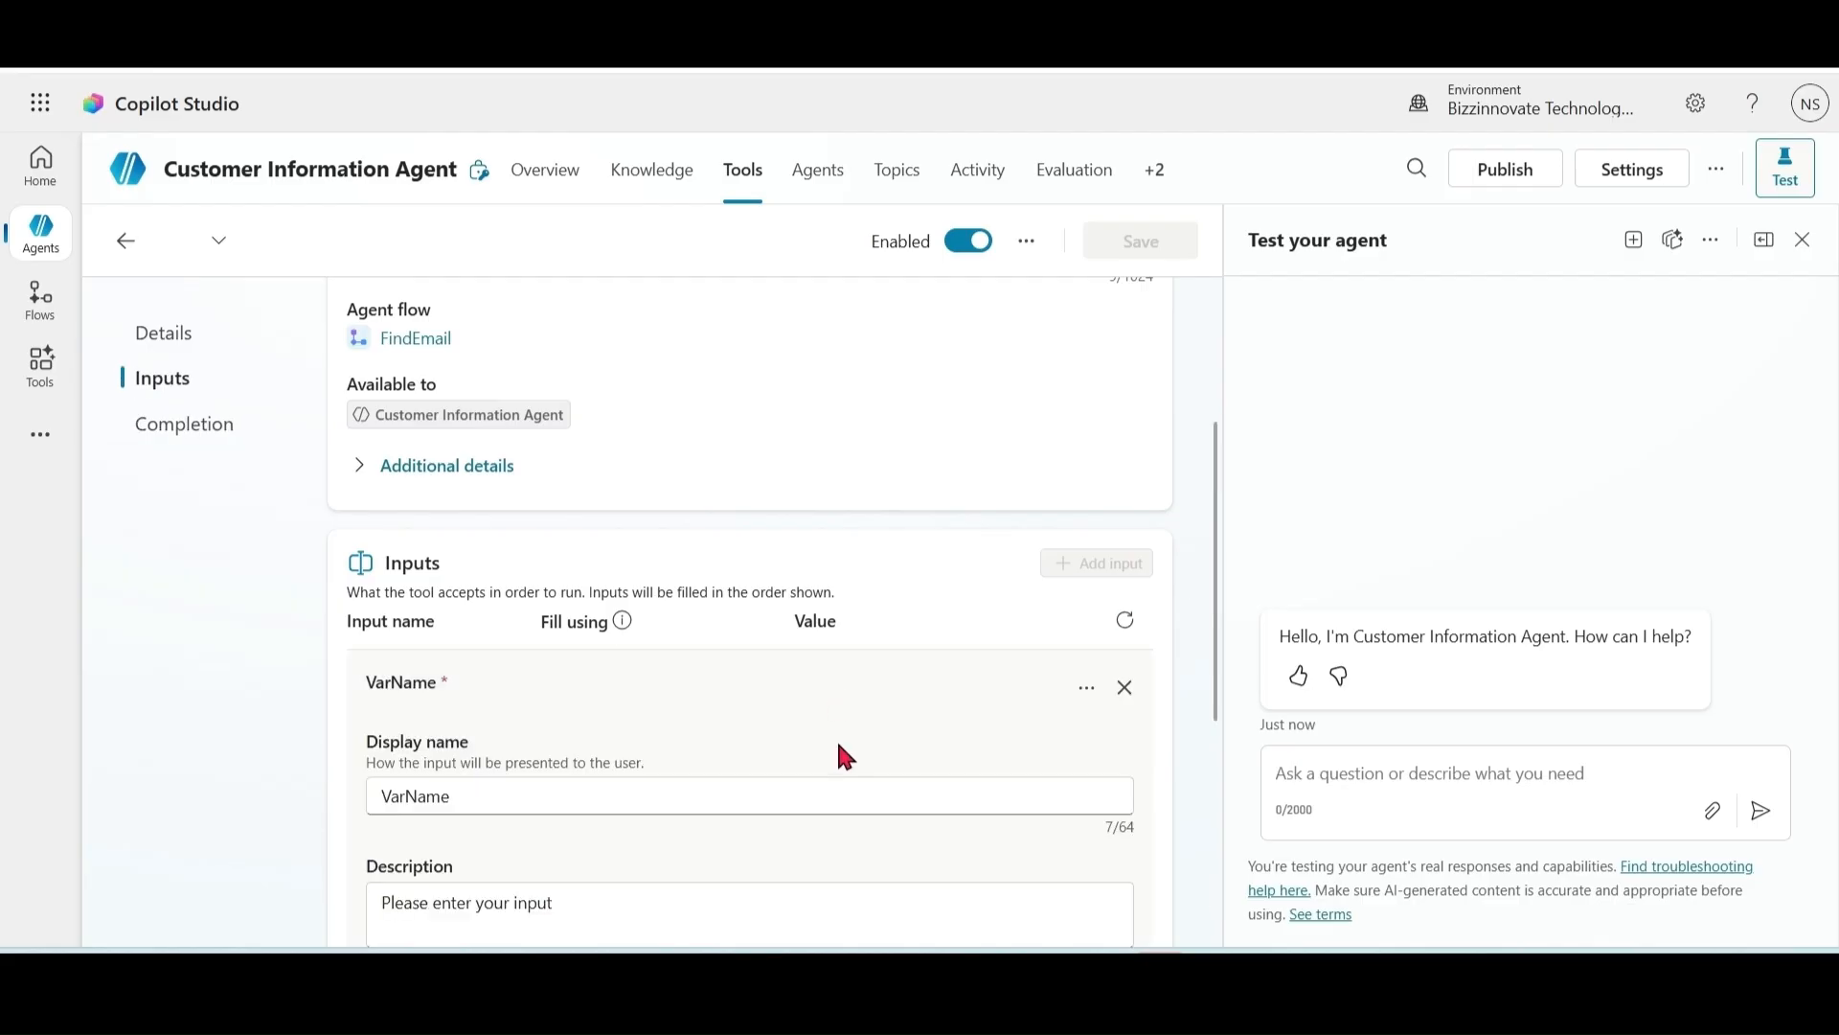
pyautogui.click(629, 912)
pyautogui.moveTo(629, 912); pyautogui.dragTo(255, 923)
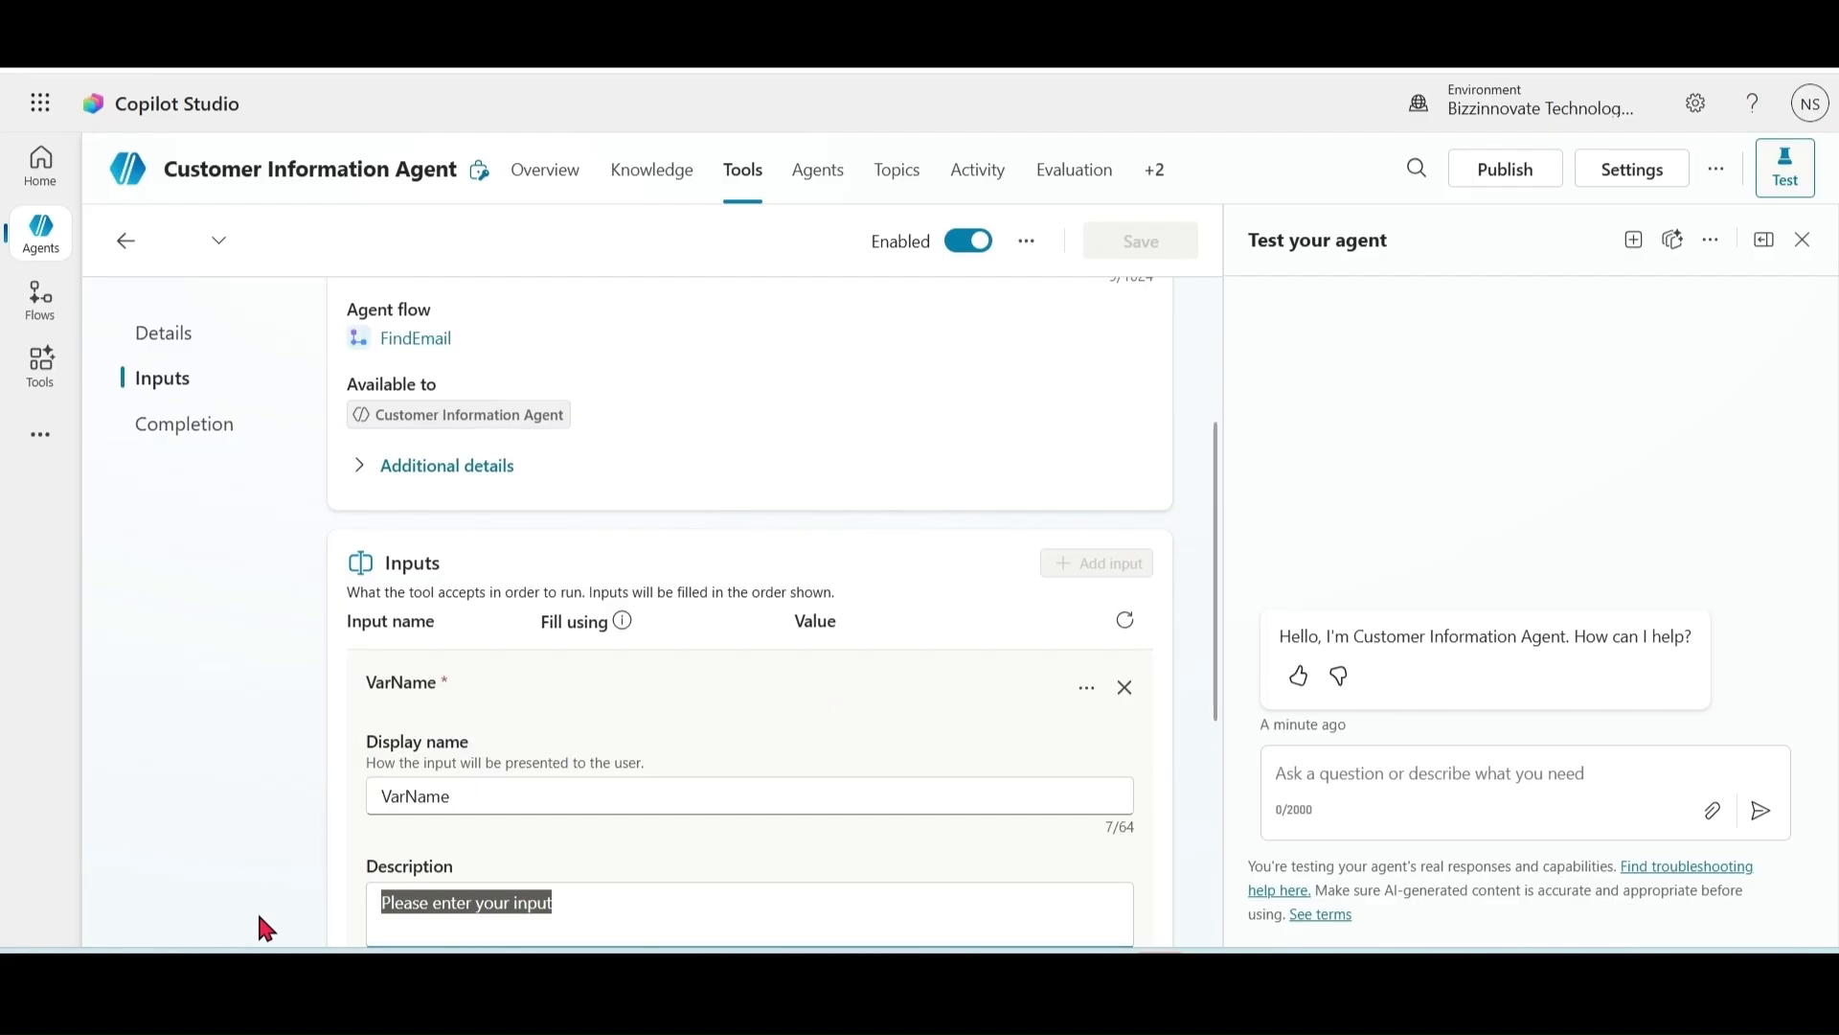
pyautogui.write('P')
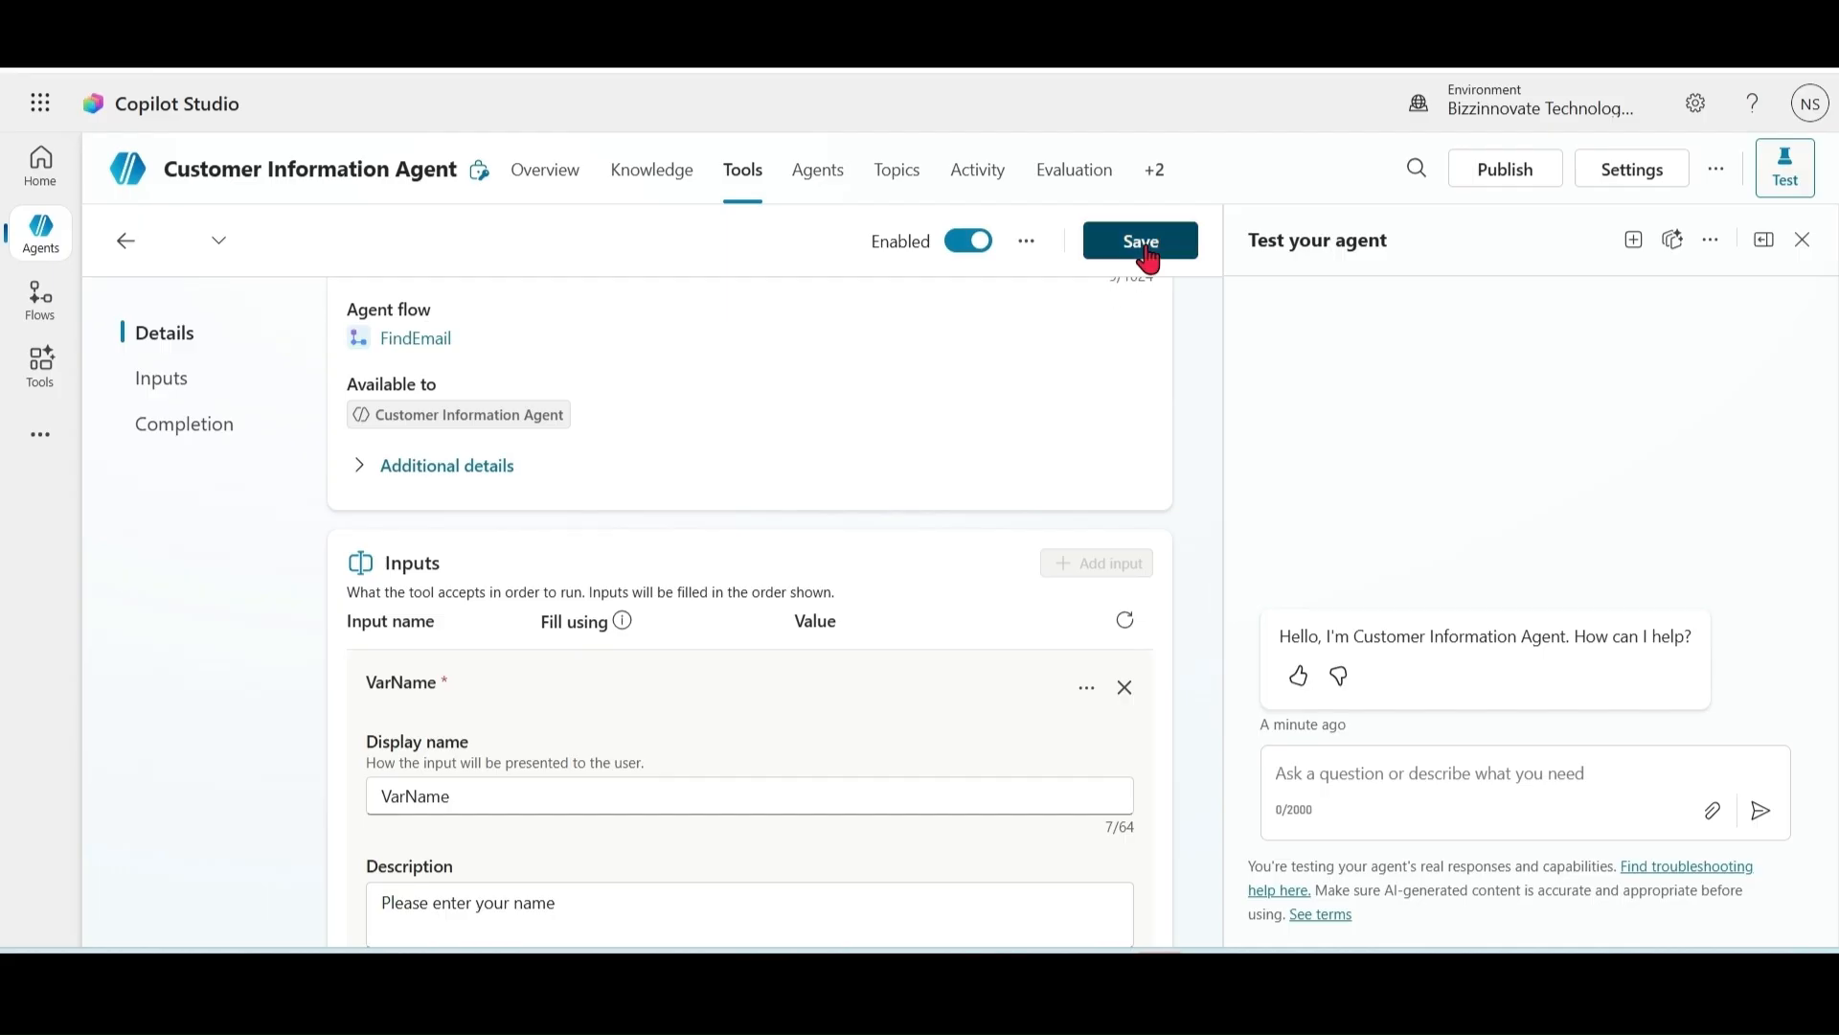
pyautogui.click(1149, 254)
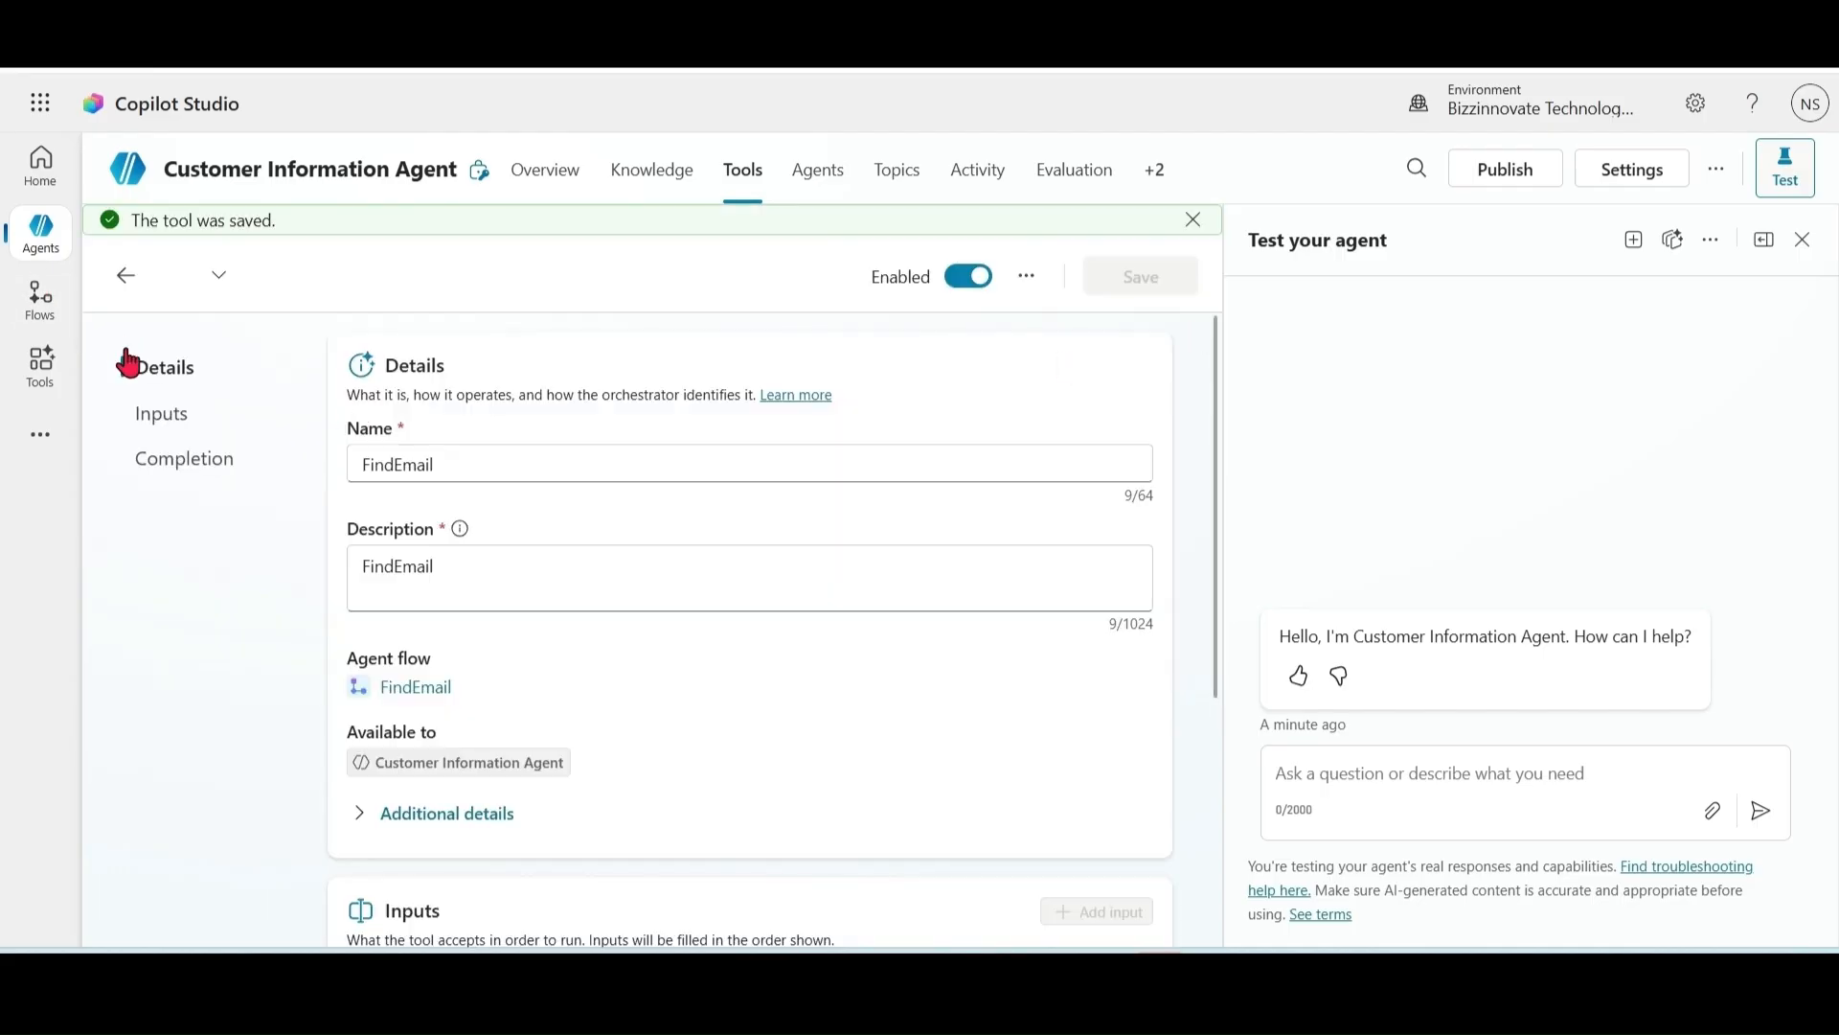
# Step: Check that FindEmail appears under Tools on the agent overview, then edit the Instructions
pyautogui.click(560, 182)
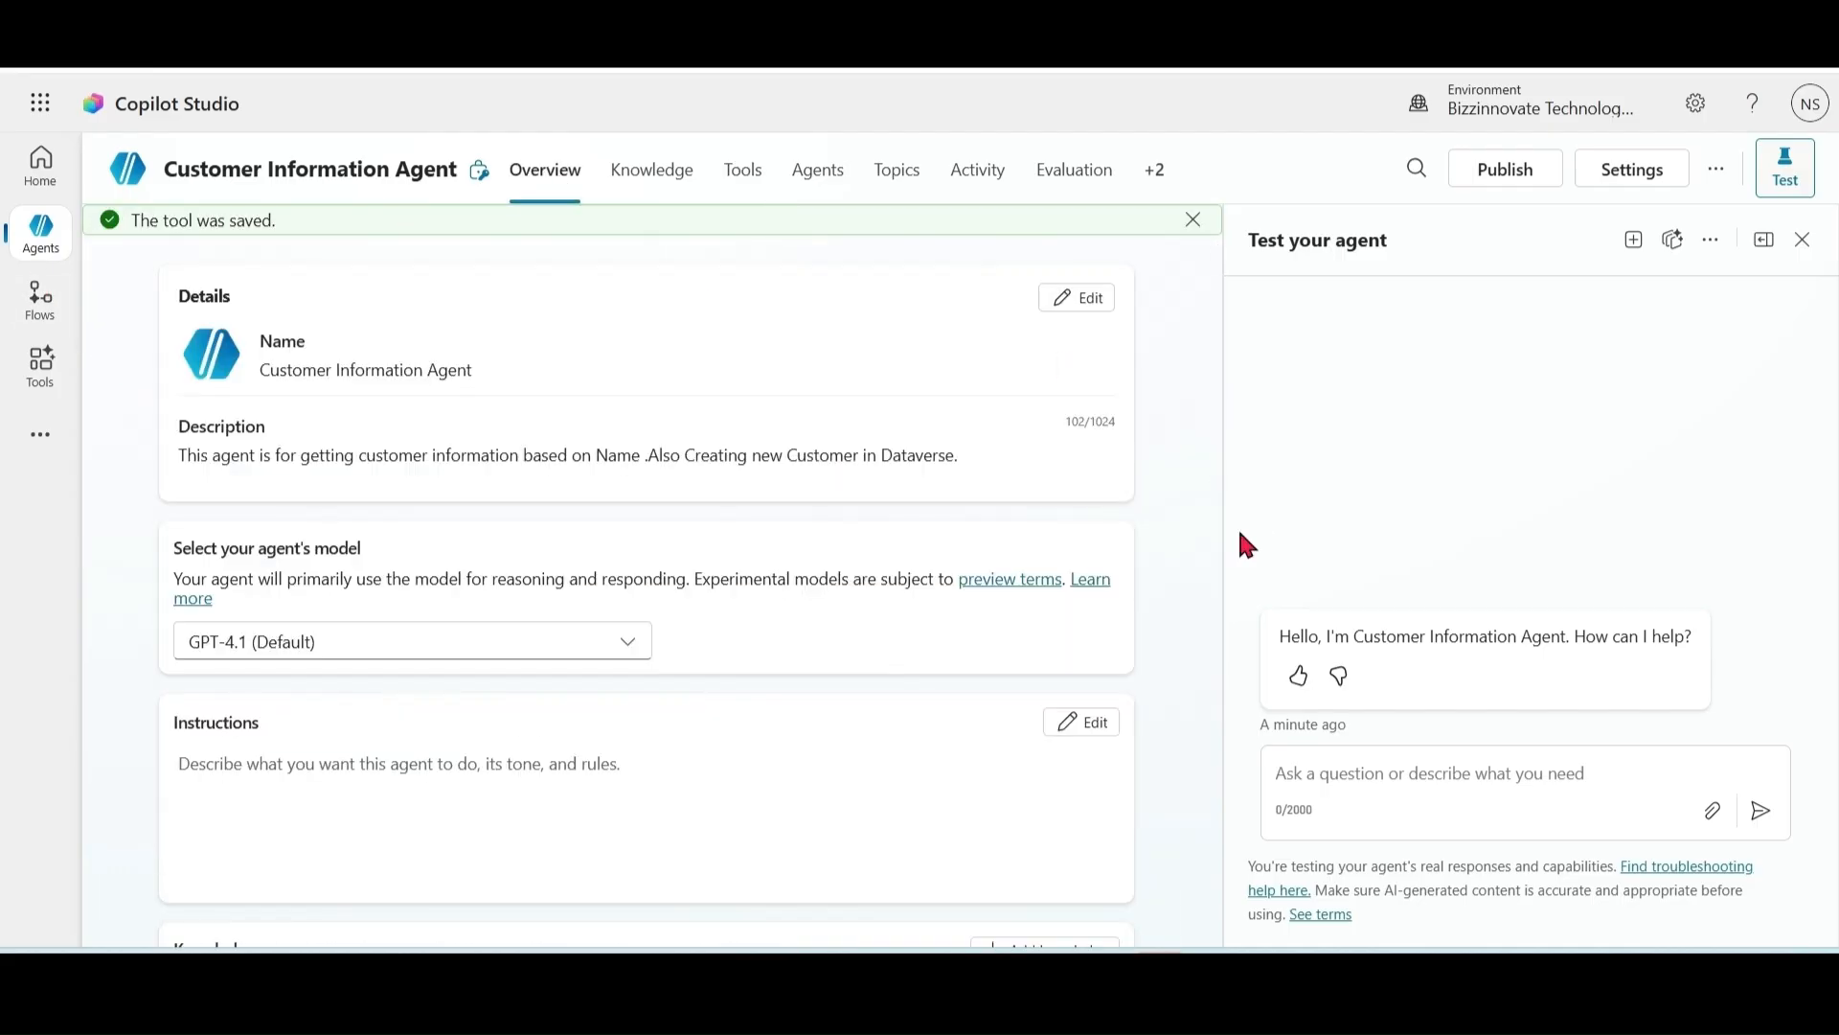
pyautogui.moveTo(1215, 370); pyautogui.dragTo(1217, 580)
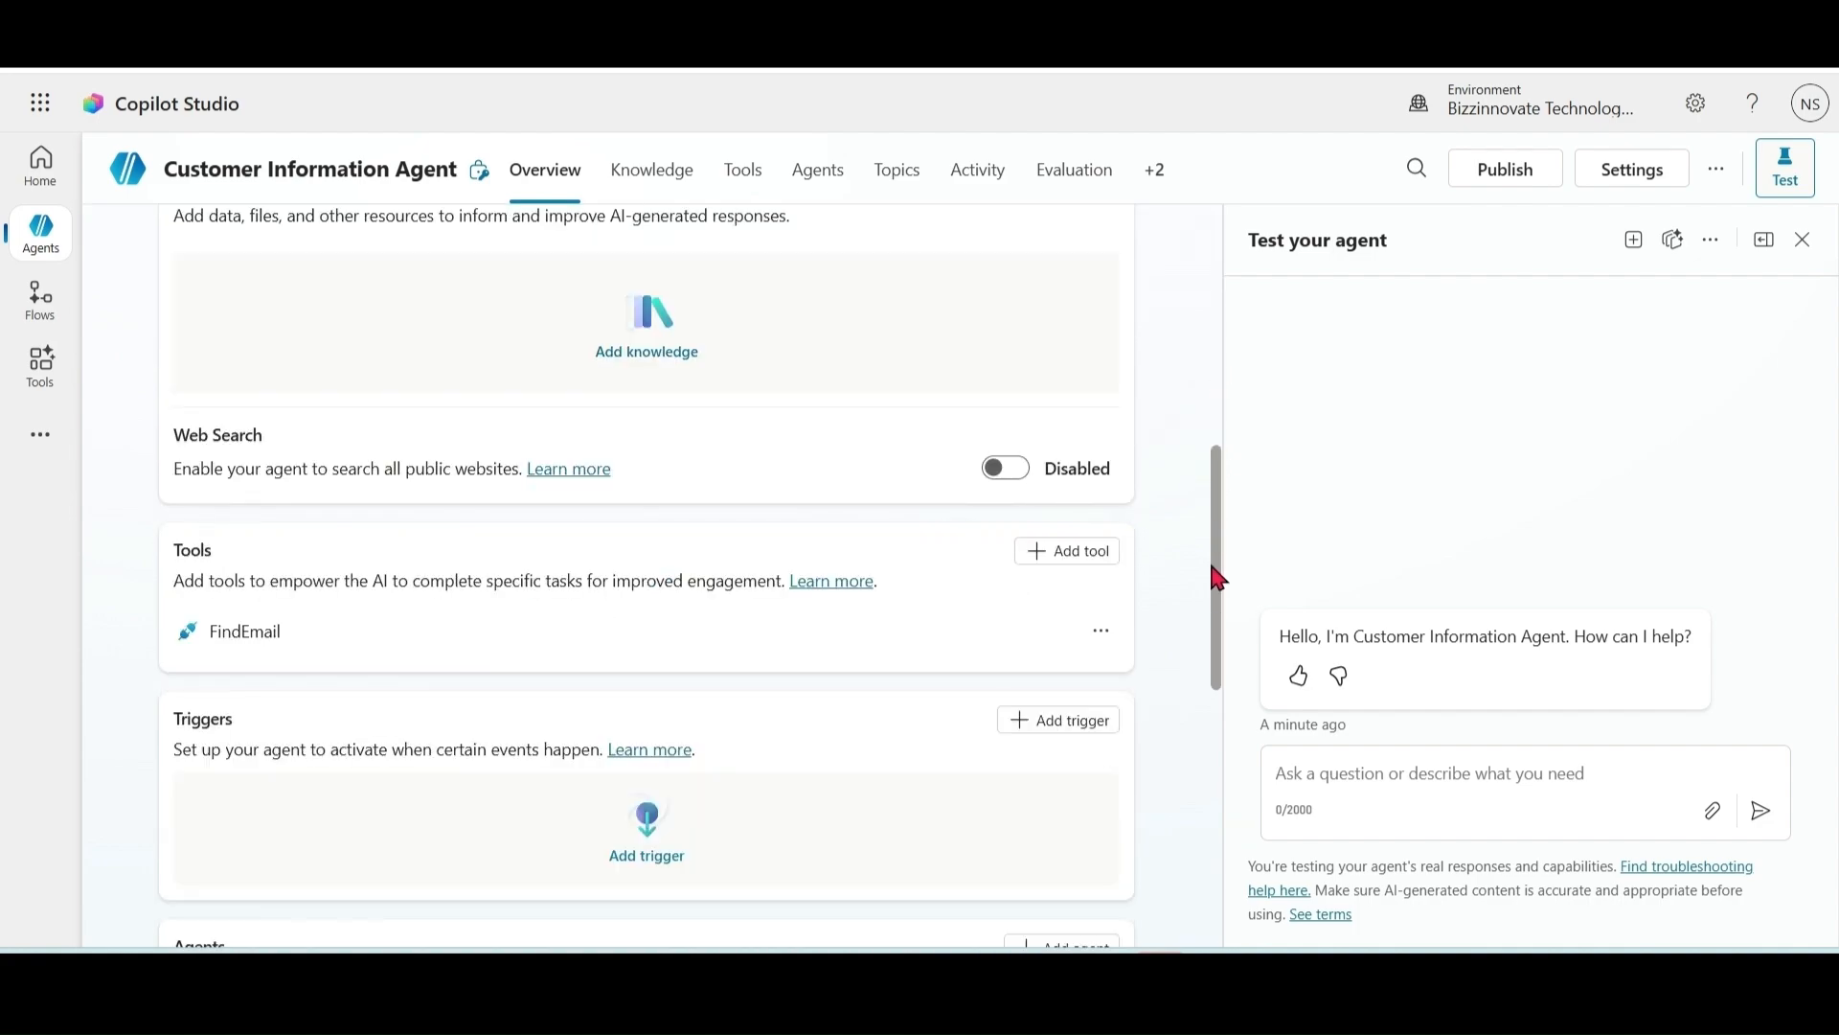
pyautogui.moveTo(1210, 567); pyautogui.dragTo(1210, 374)
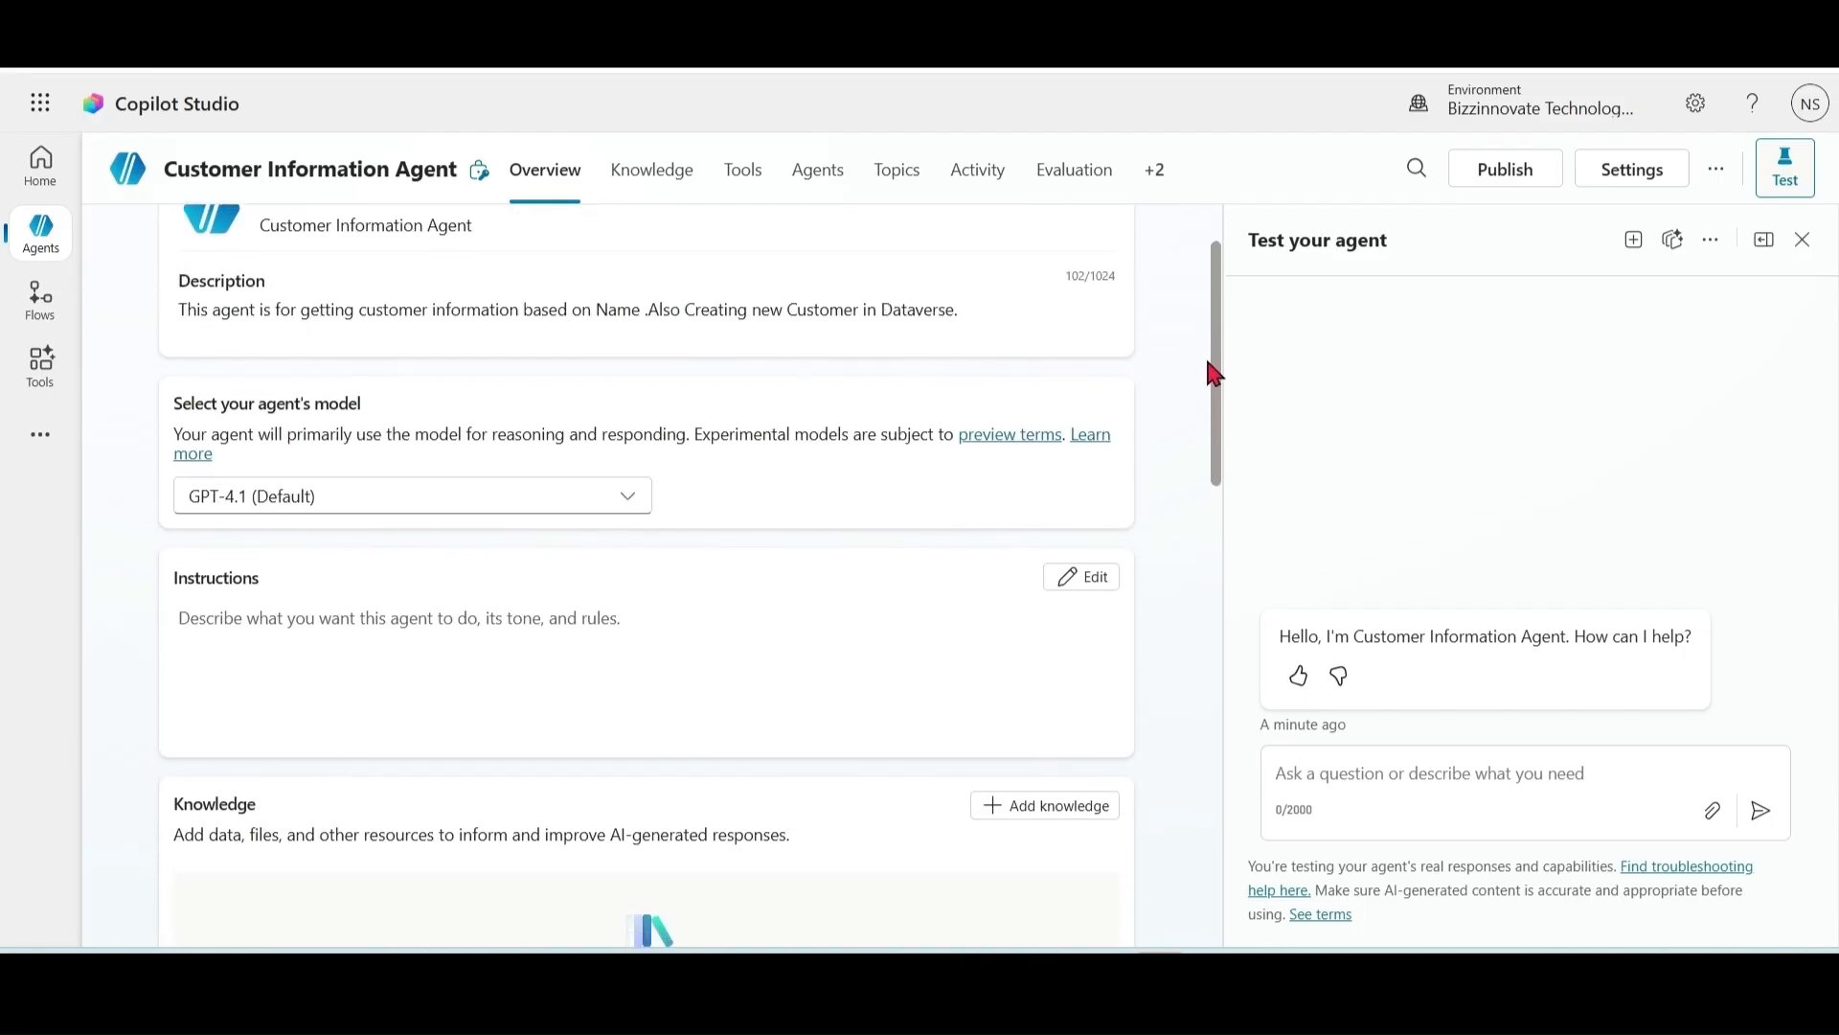
pyautogui.click(1083, 580)
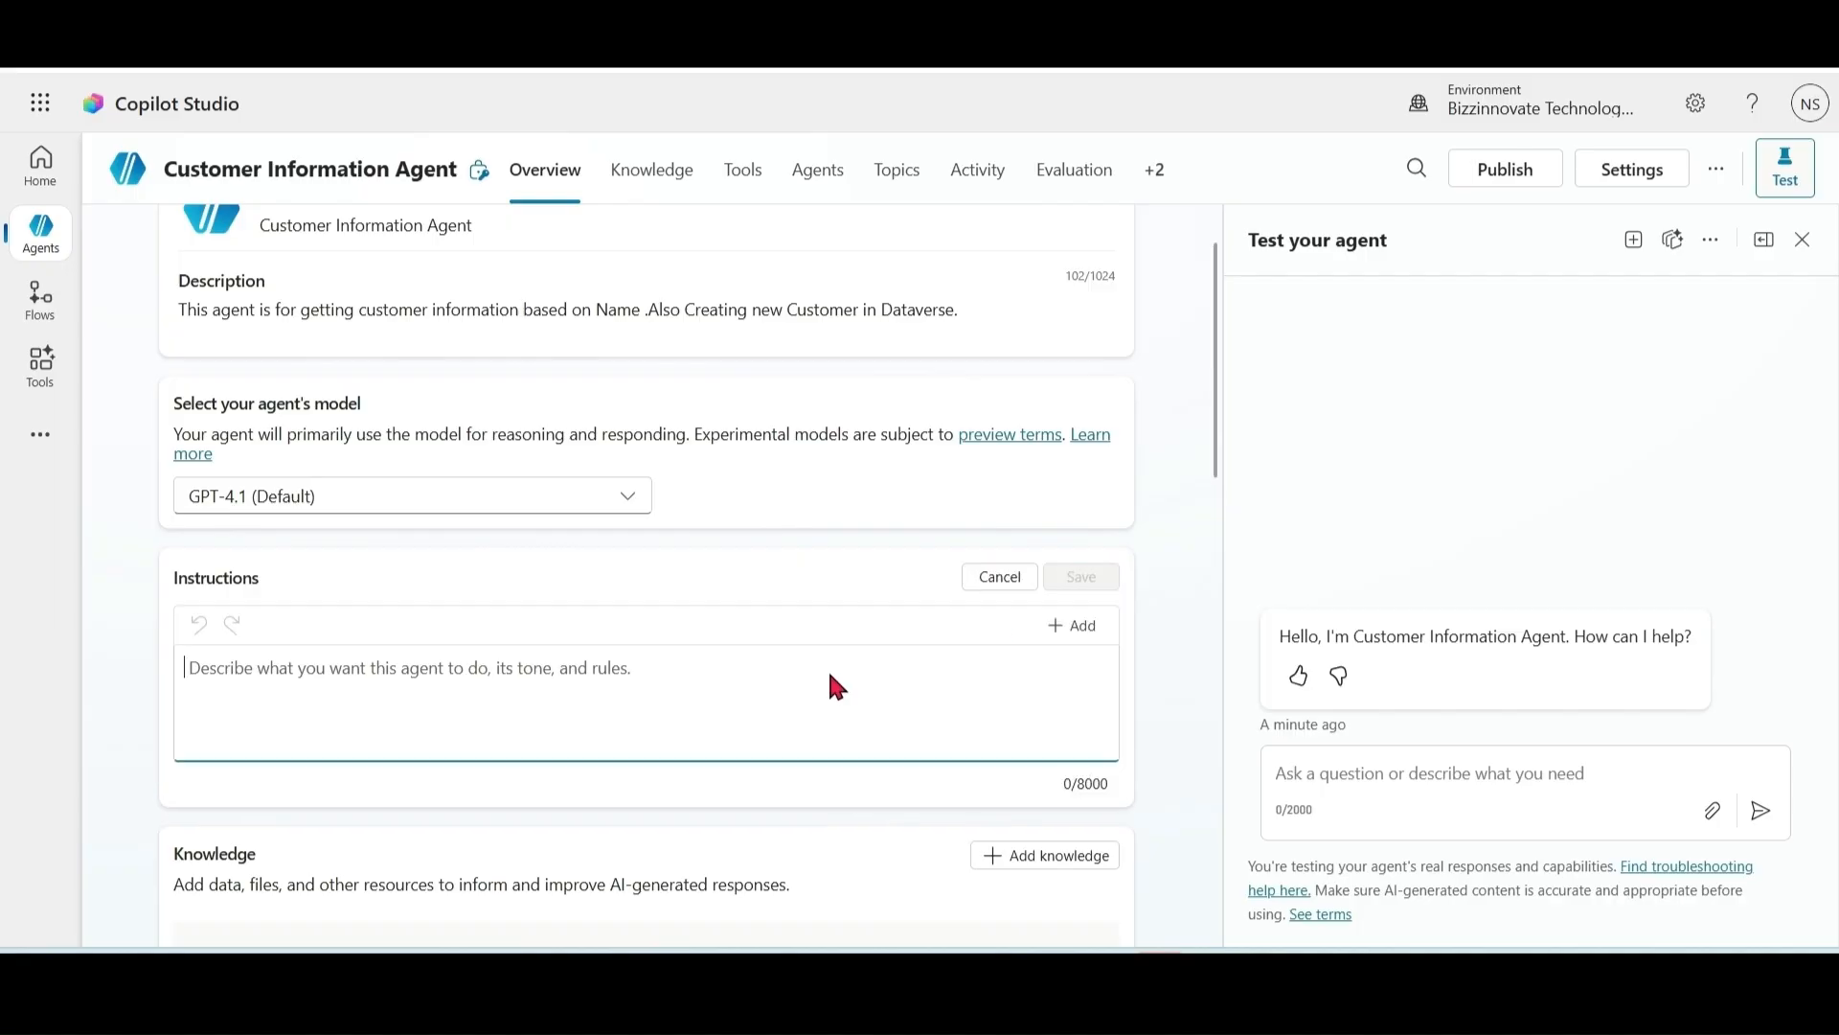
# Step: Add the rule: when asked for an email with a name, extract it and pass it to /FindEmail
pyautogui.write('when son')
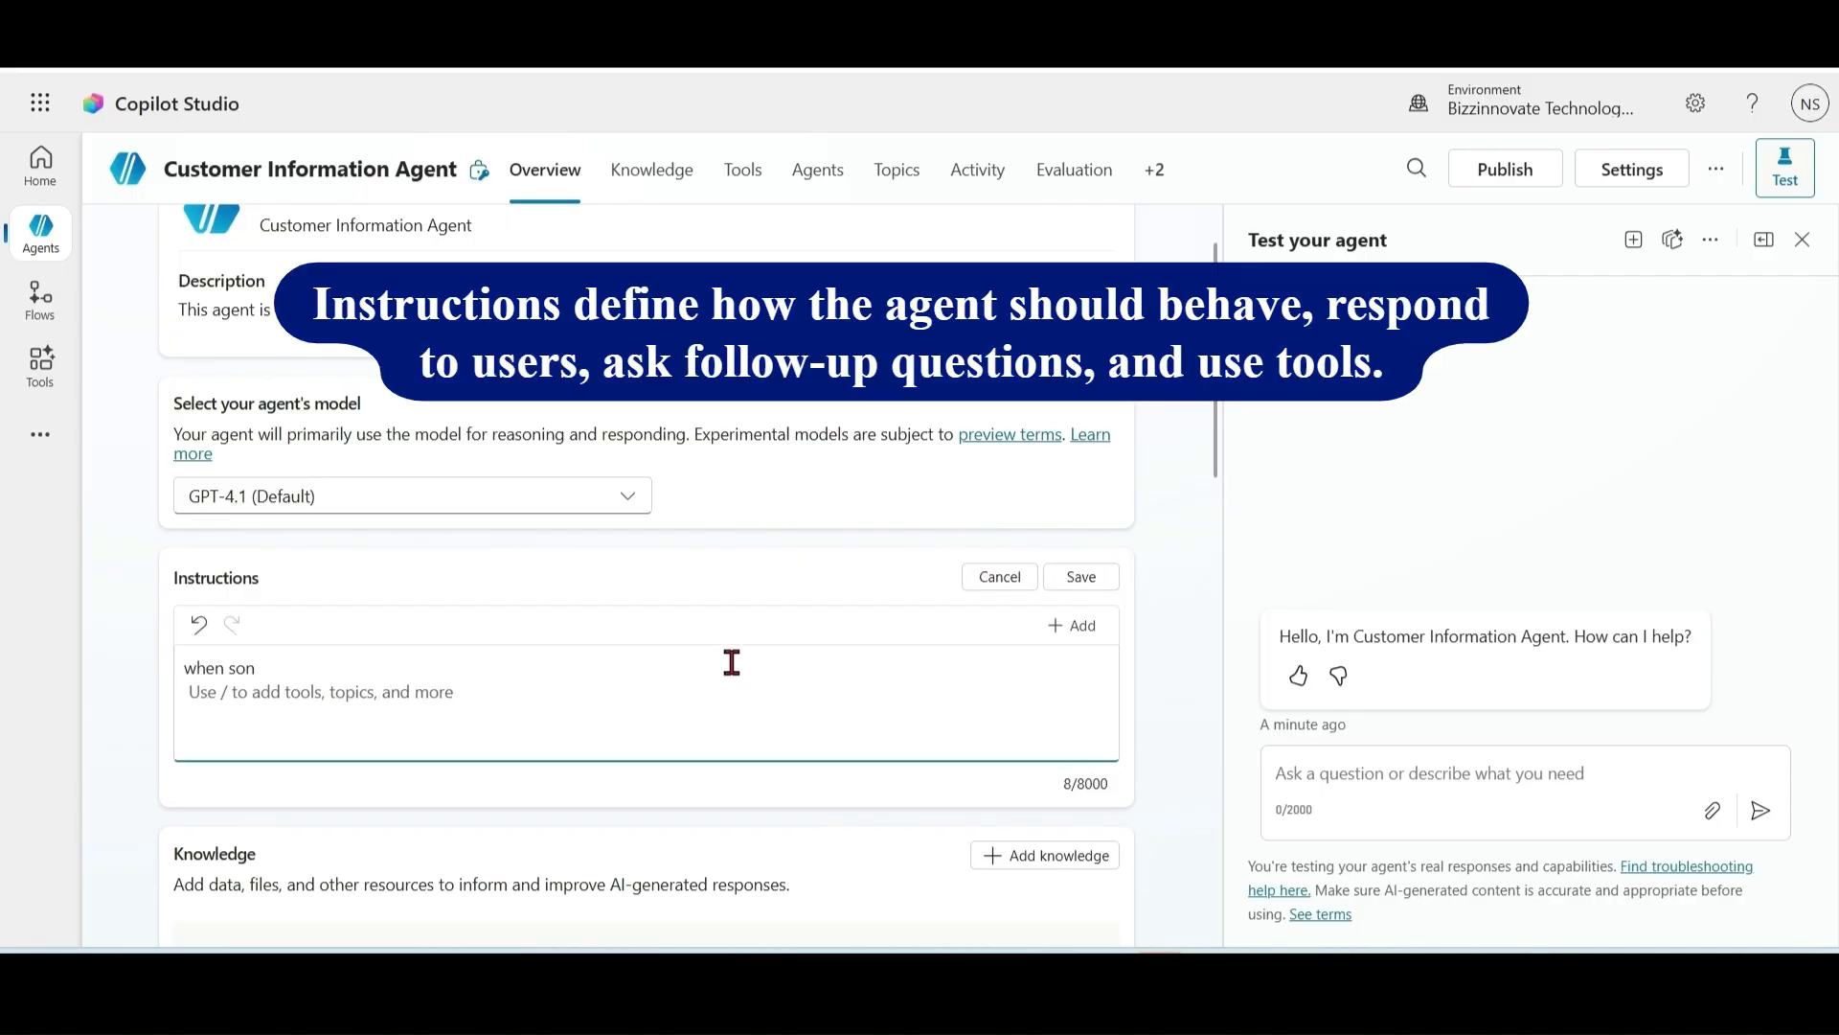
pyautogui.press('BackSpace')
pyautogui.write('mebody ask for email or mail wit')
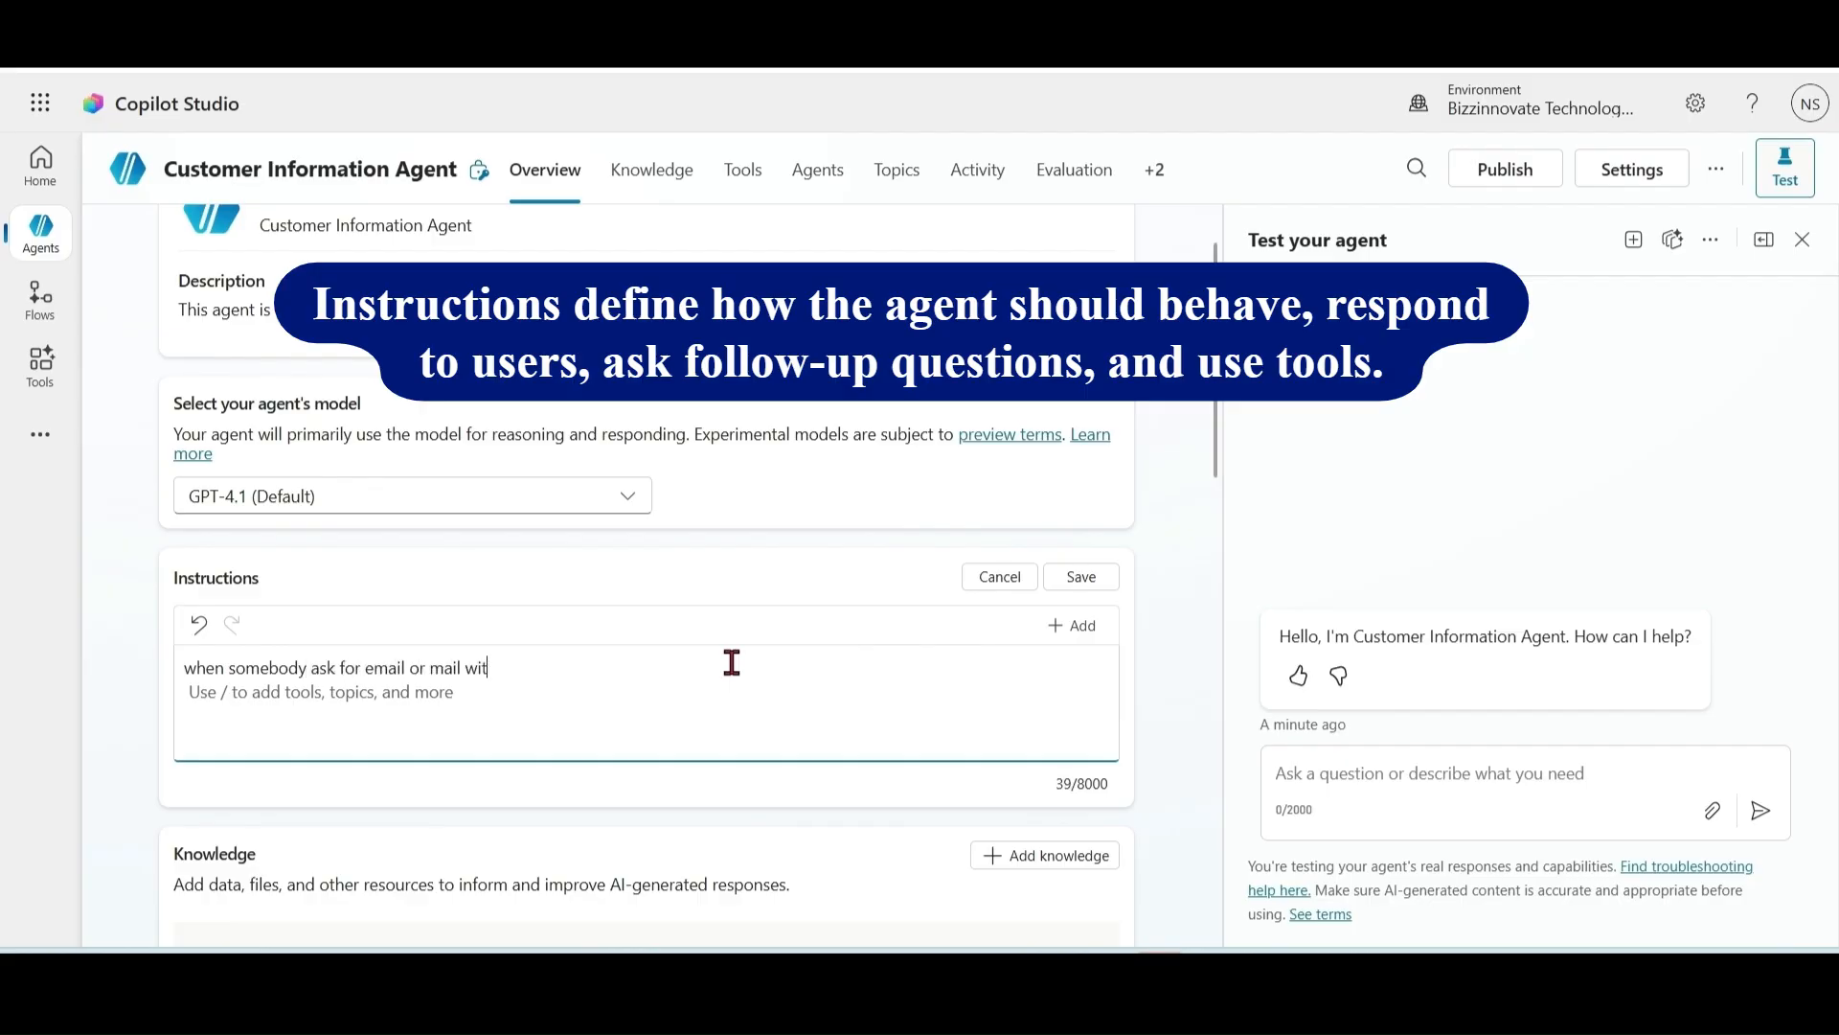
pyautogui.write('h name , extract name ')
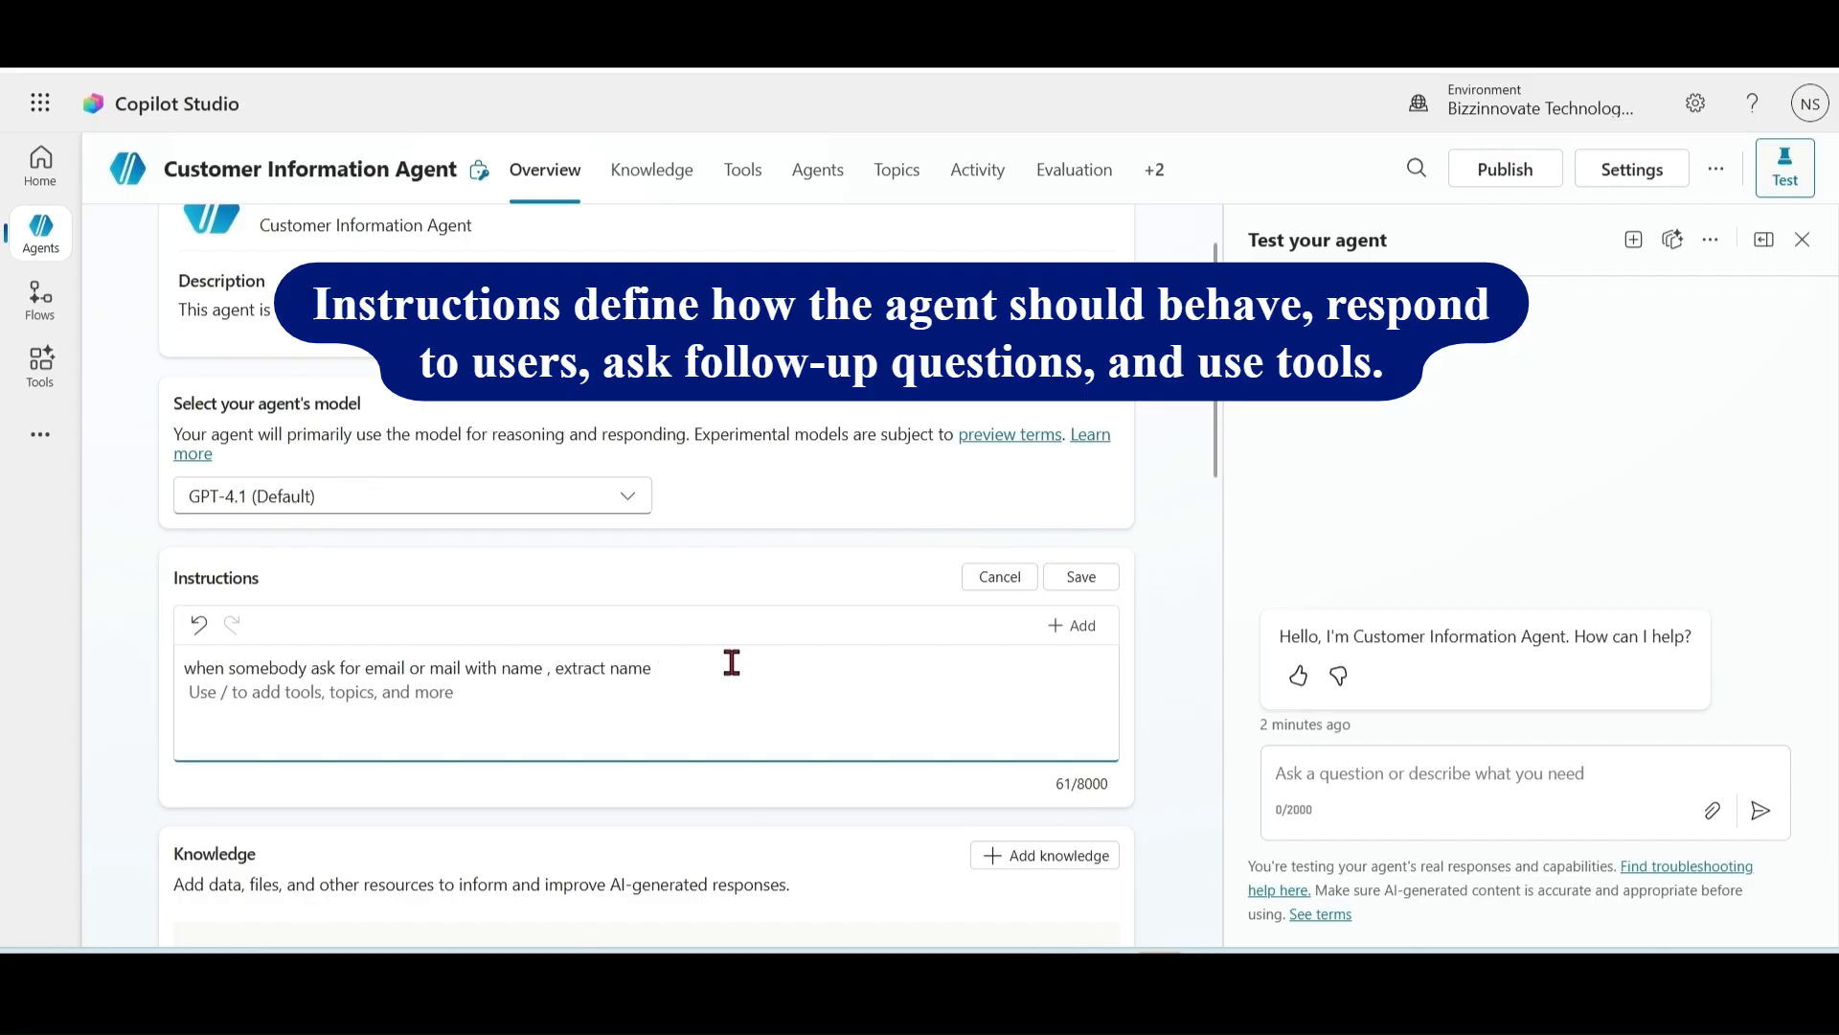
pyautogui.write('from sta')
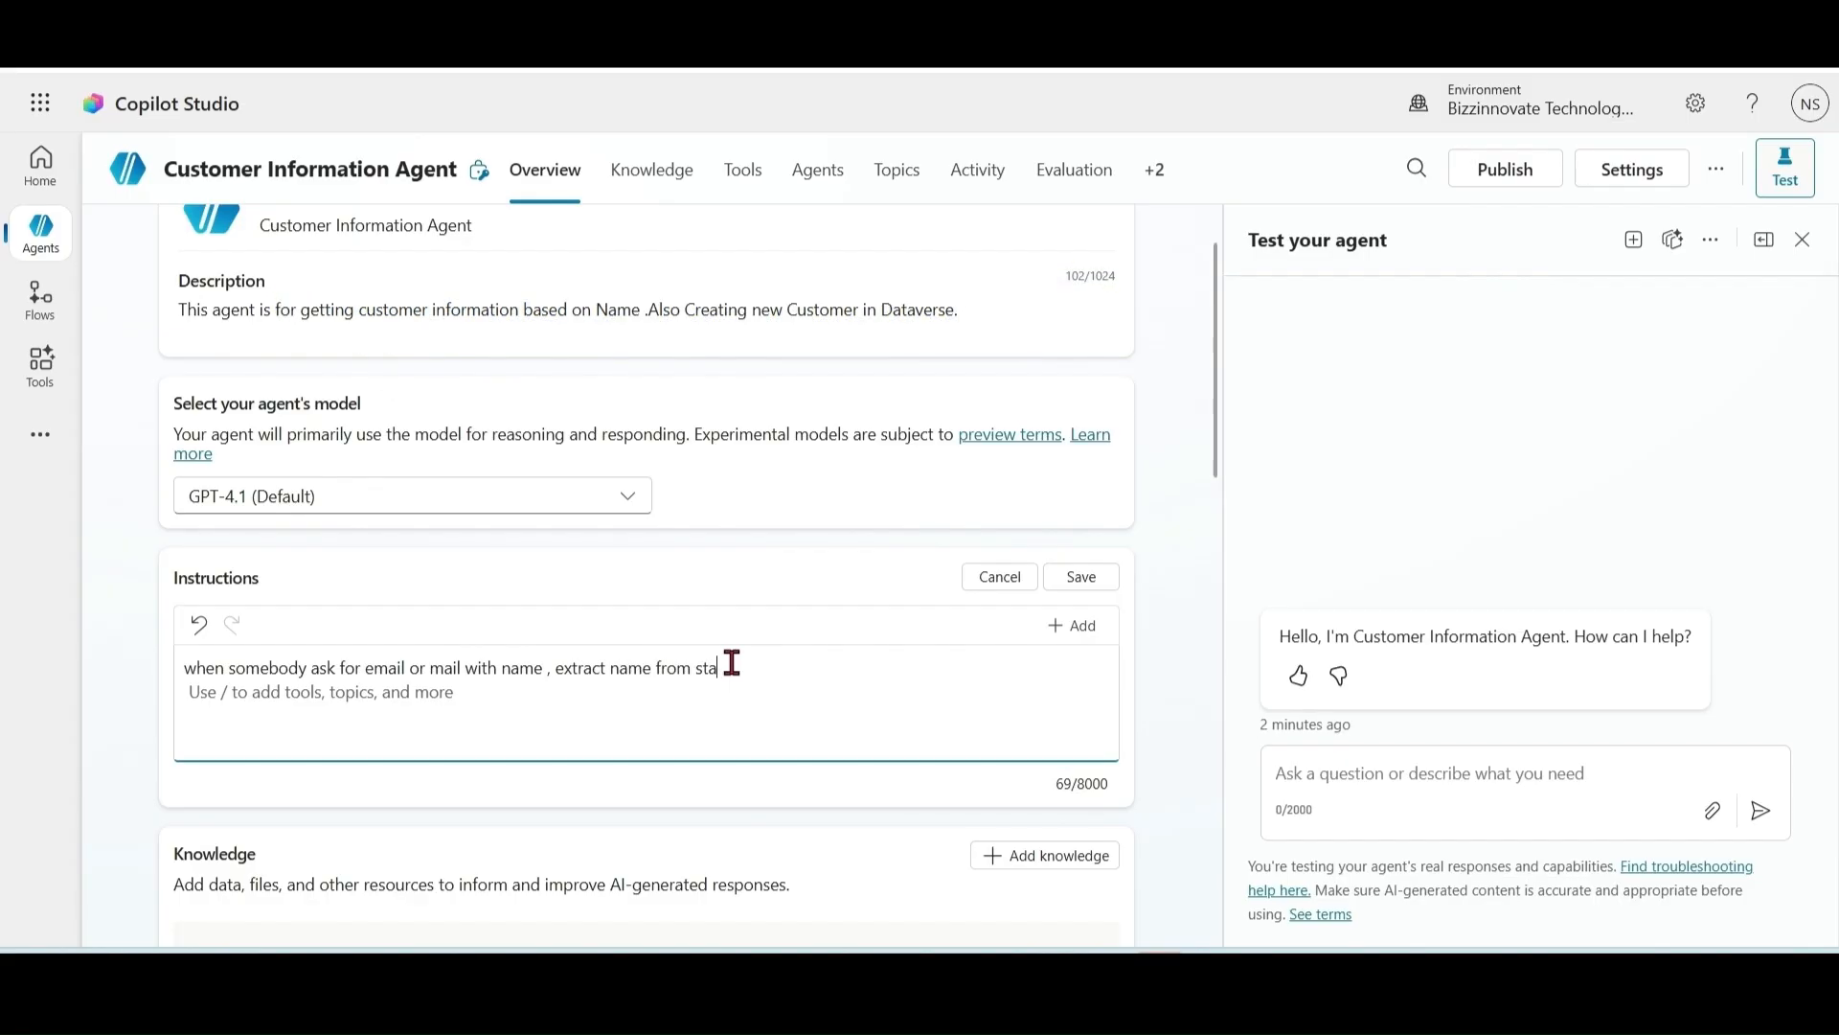
pyautogui.write('tement and pass on to /')
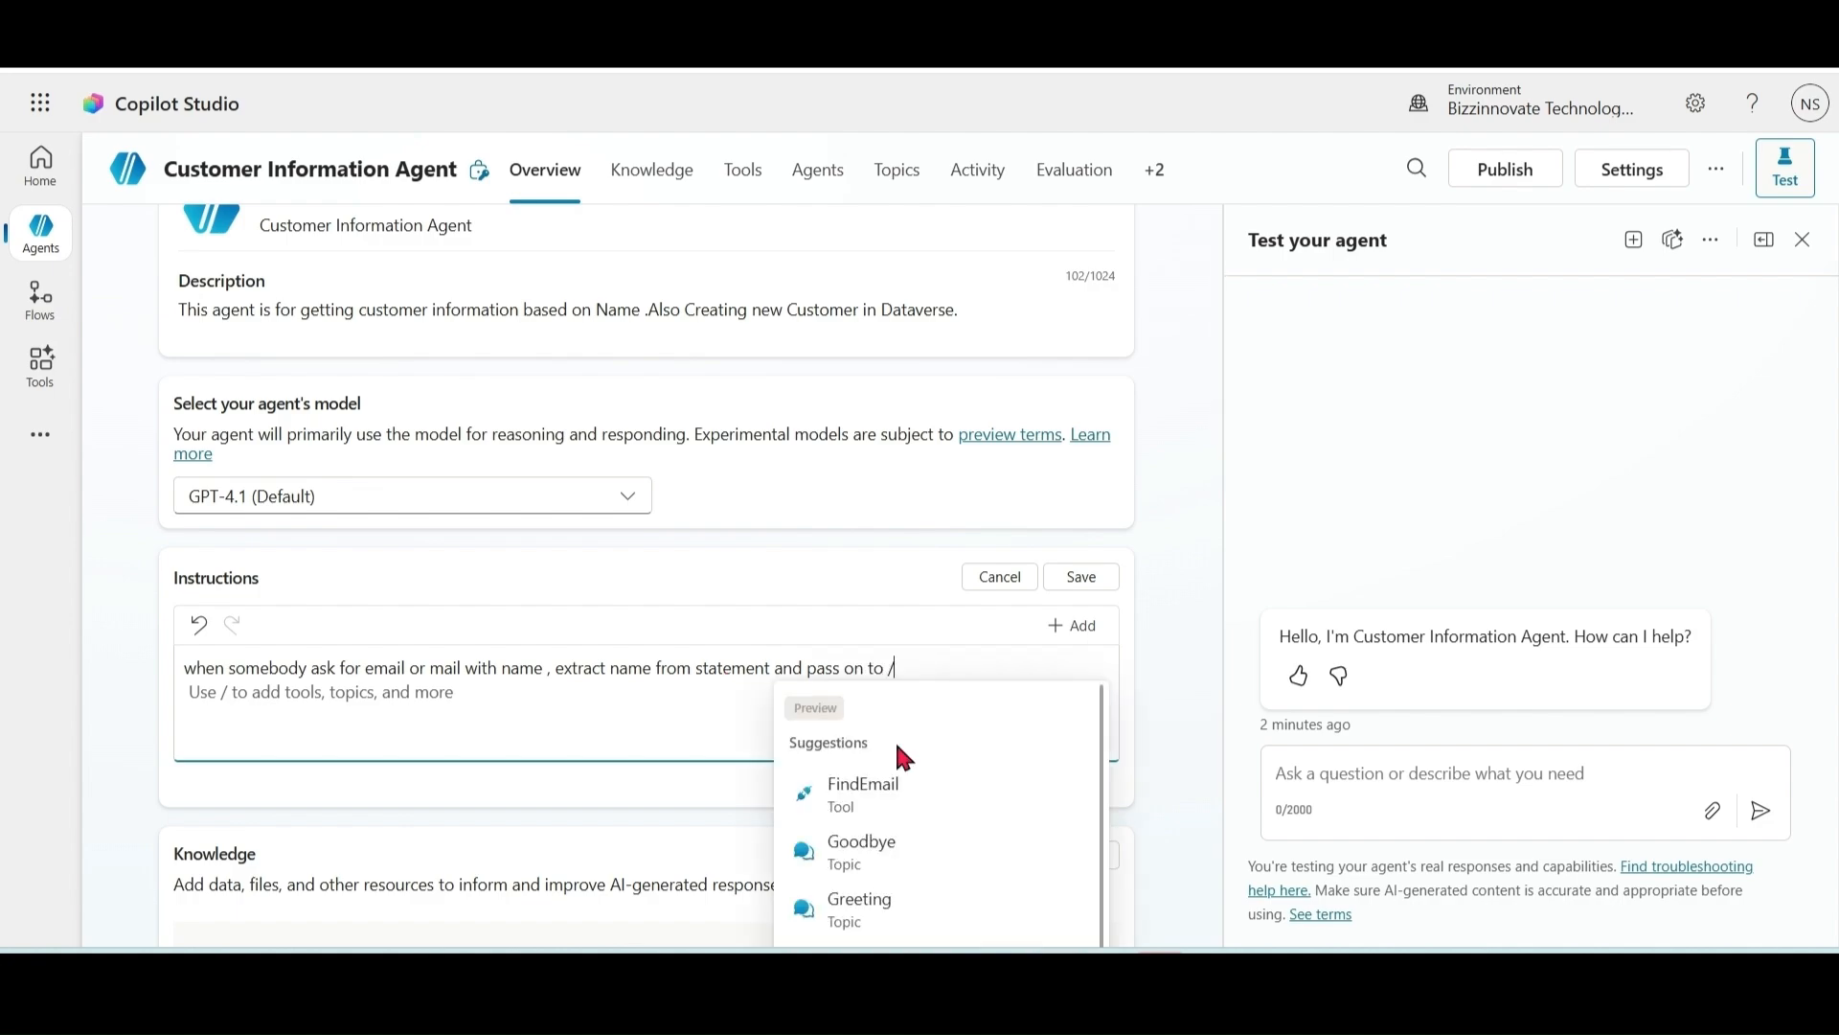
pyautogui.click(887, 805)
# Step: Add the rule: when asked without a name, ask for it and pass it to /FindEmail, then save
pyautogui.write('when somebod')
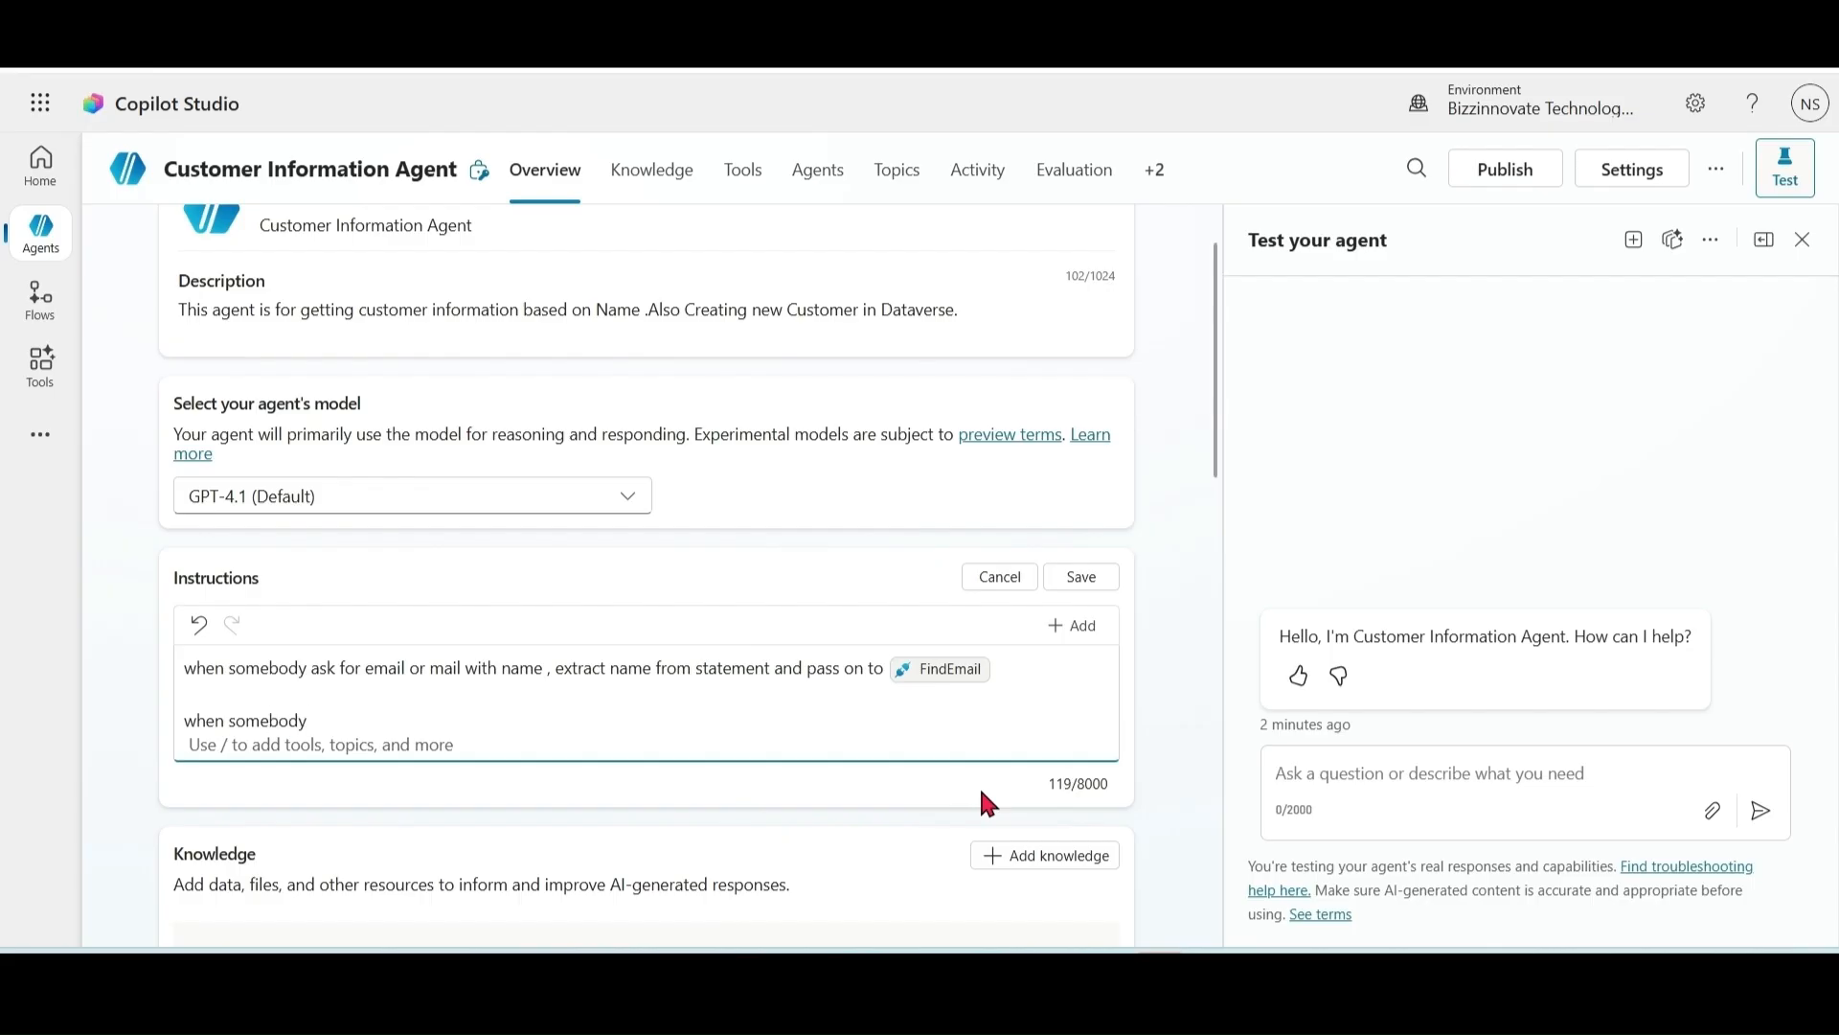
pyautogui.write('y ask for email bot without name')
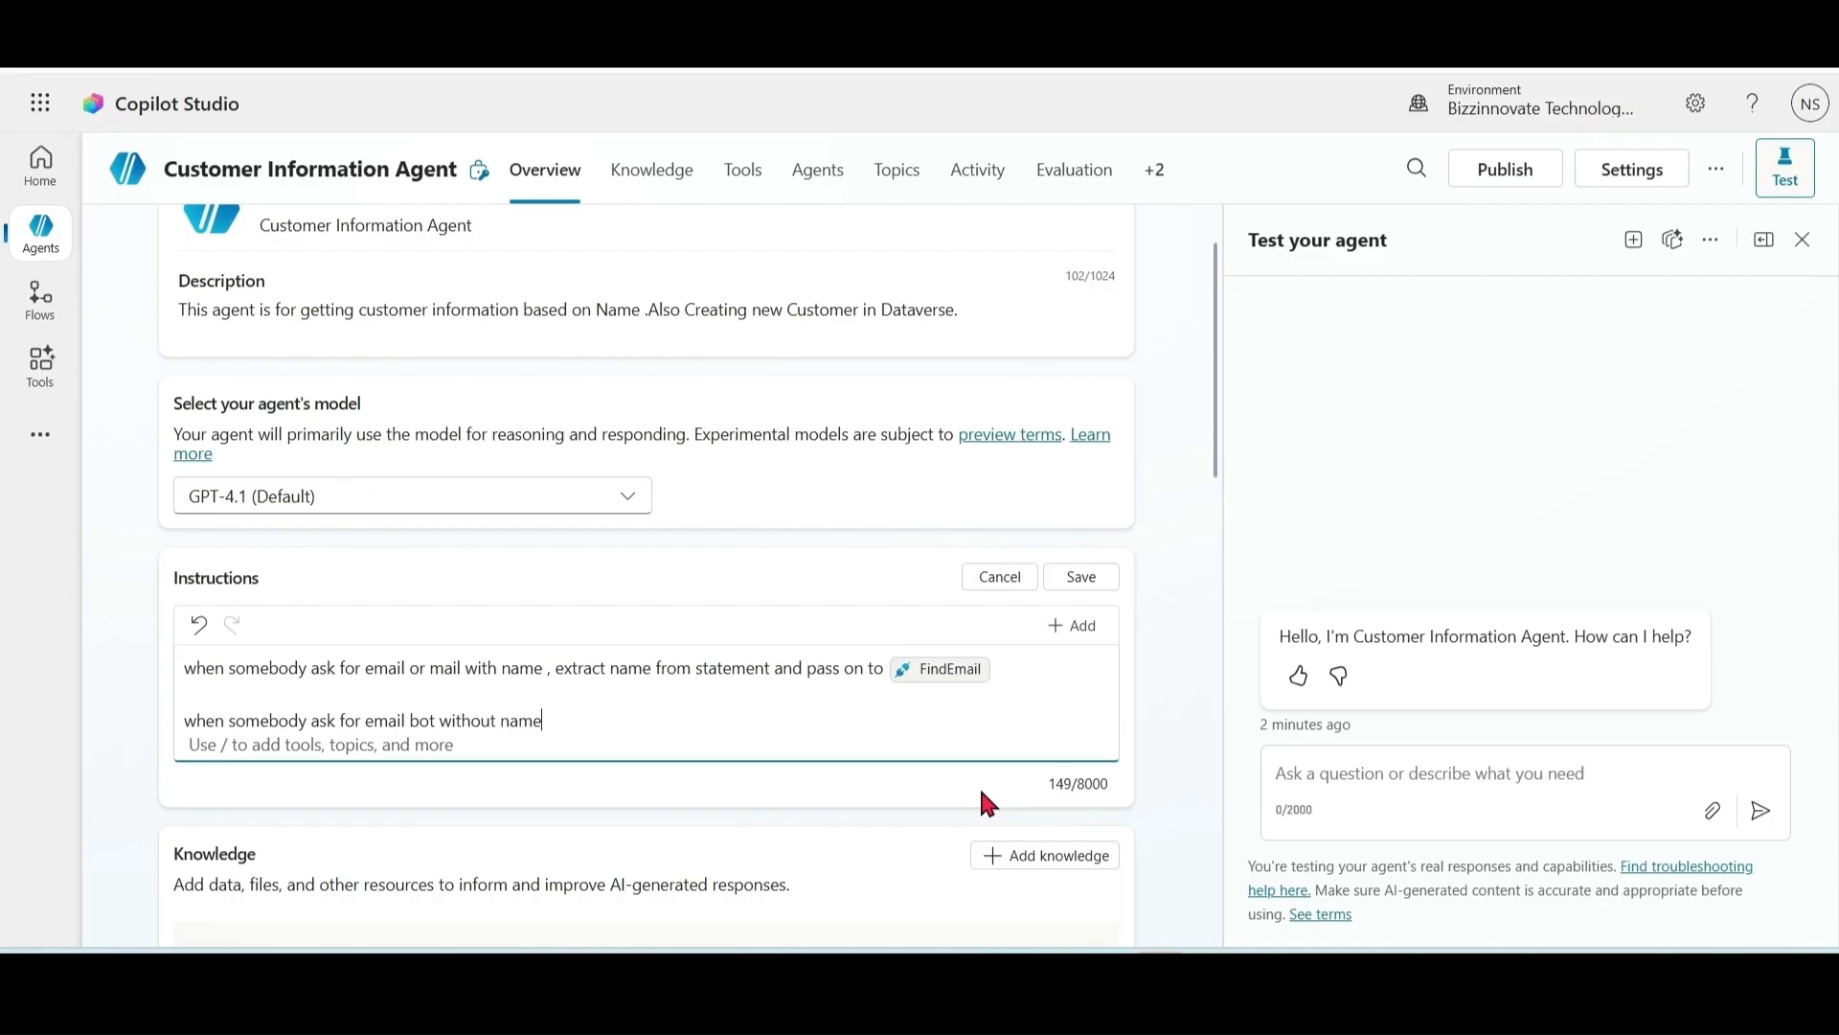
pyautogui.write(' ask for name and pass on to /')
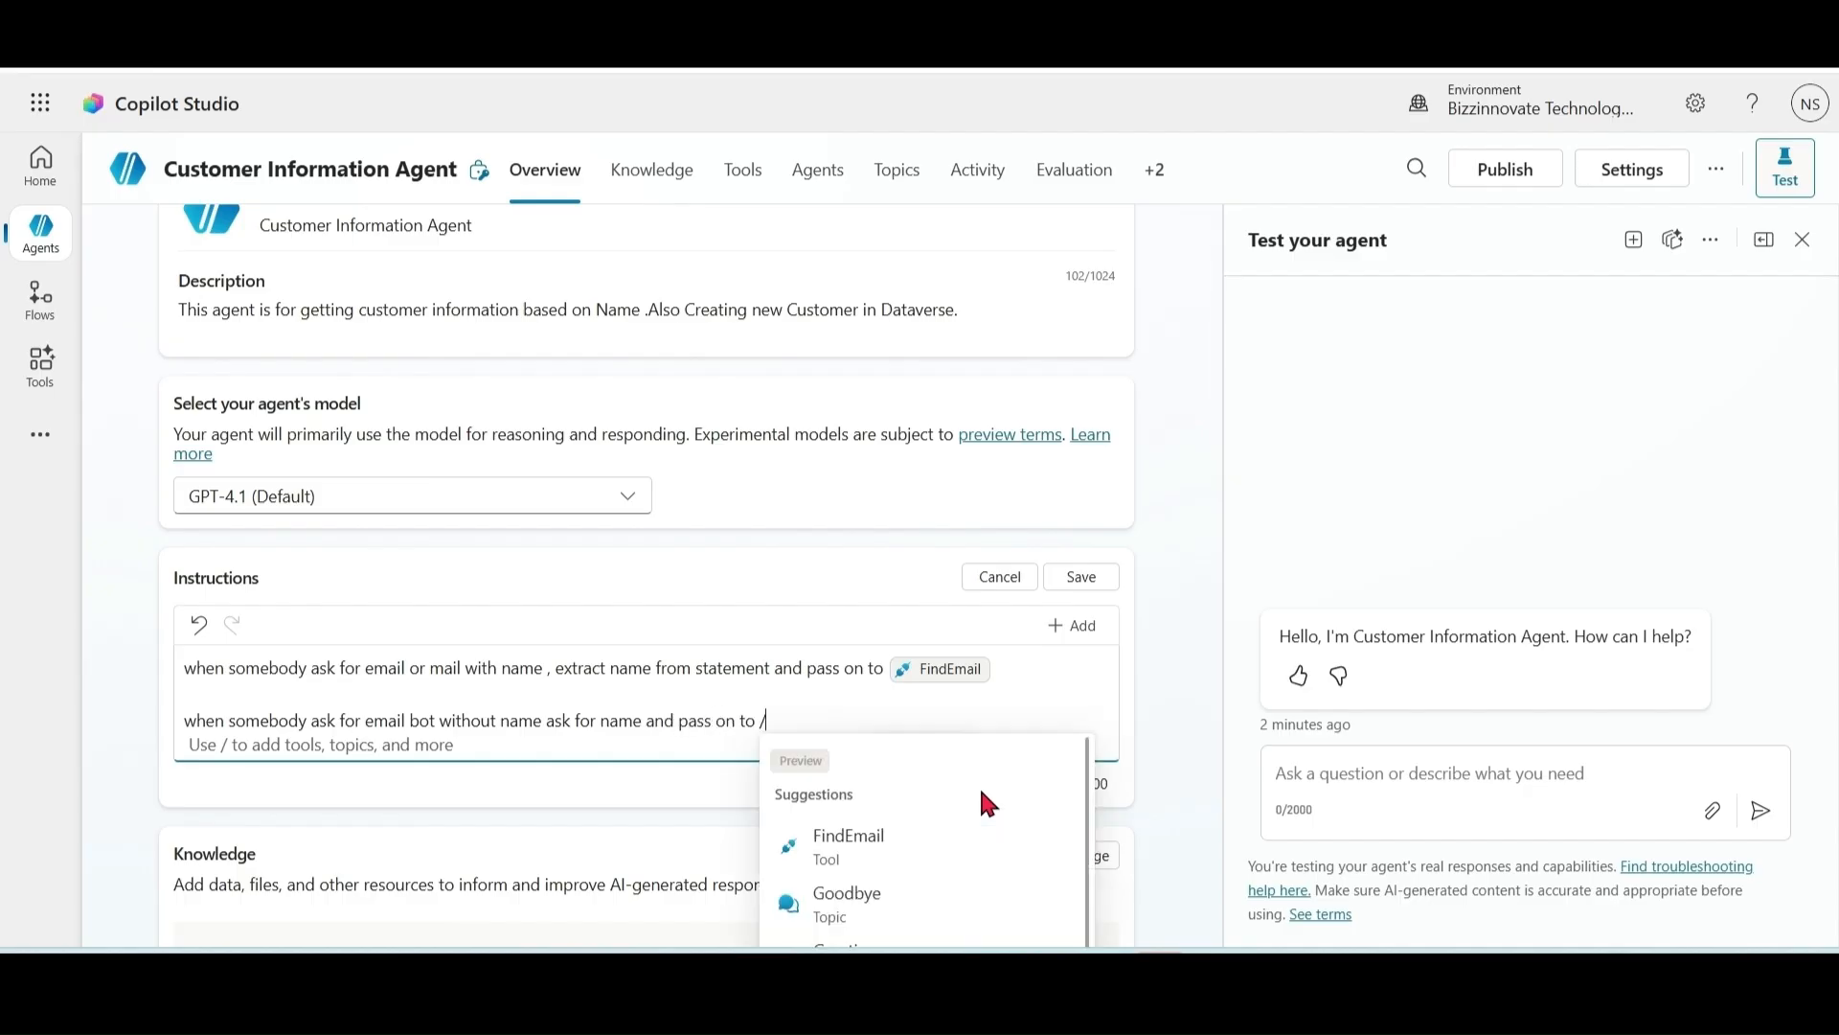
pyautogui.click(891, 846)
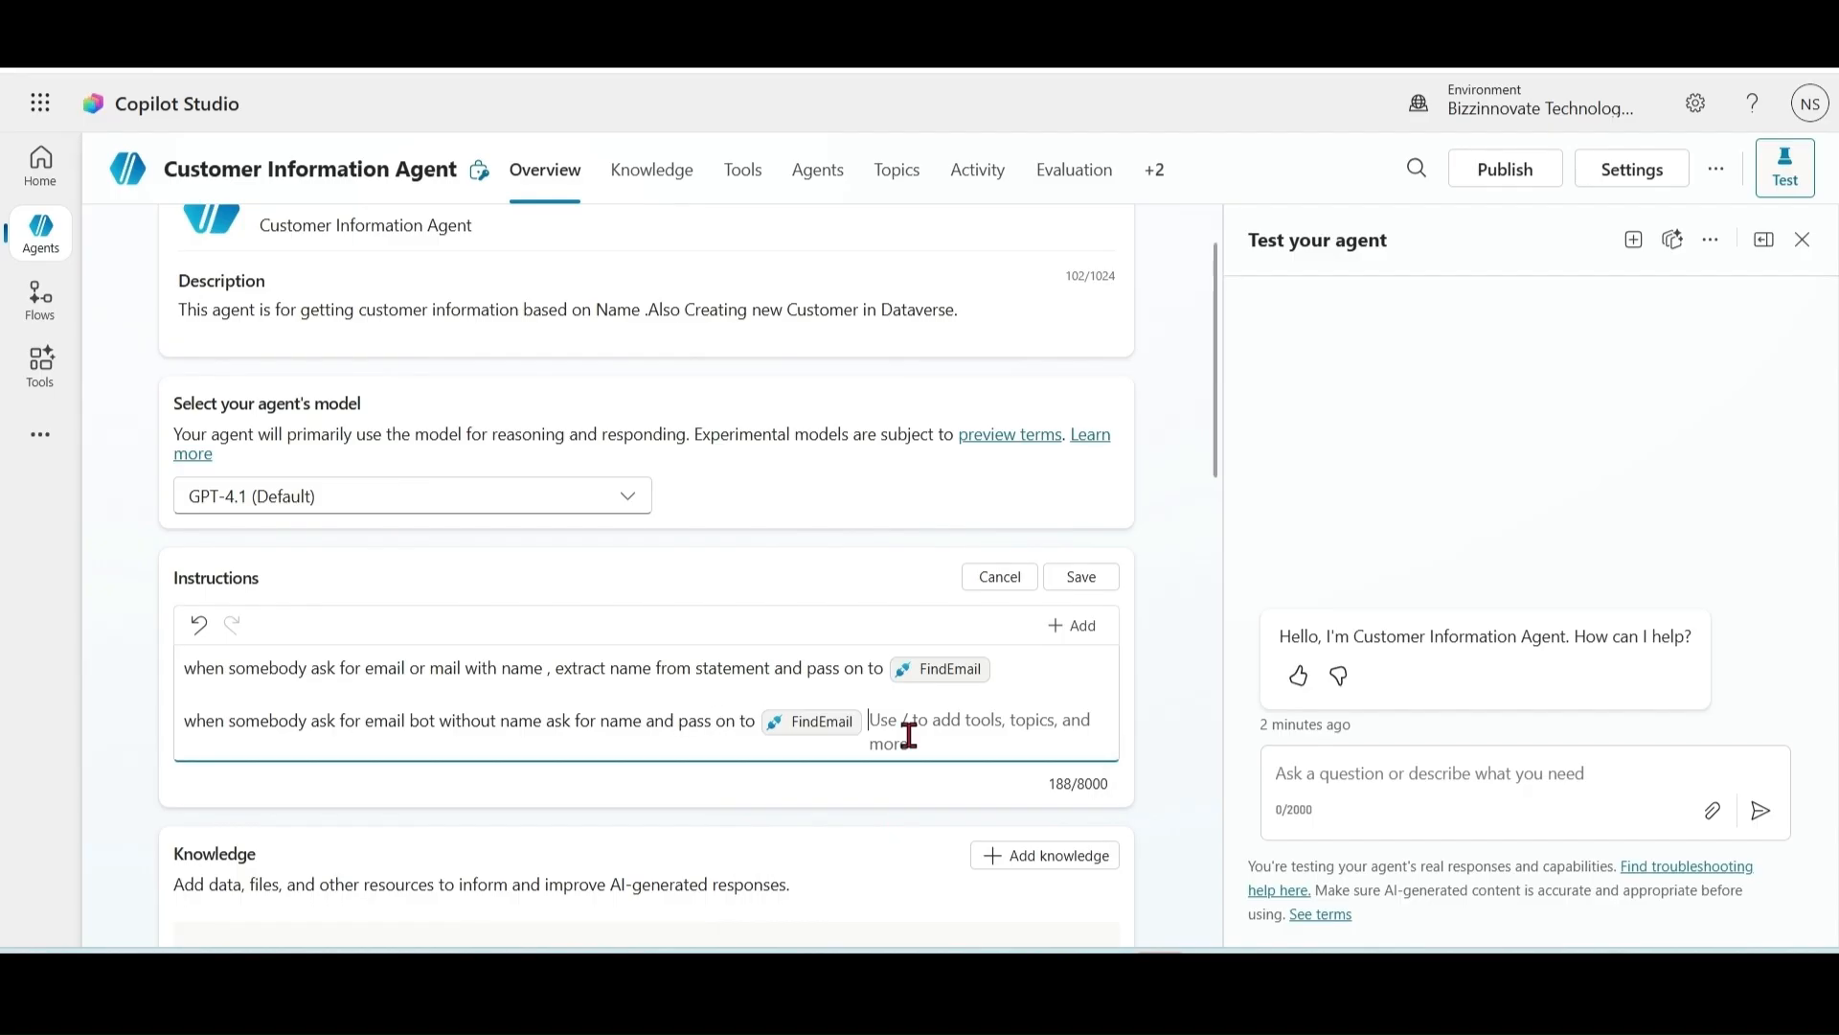
pyautogui.click(1087, 579)
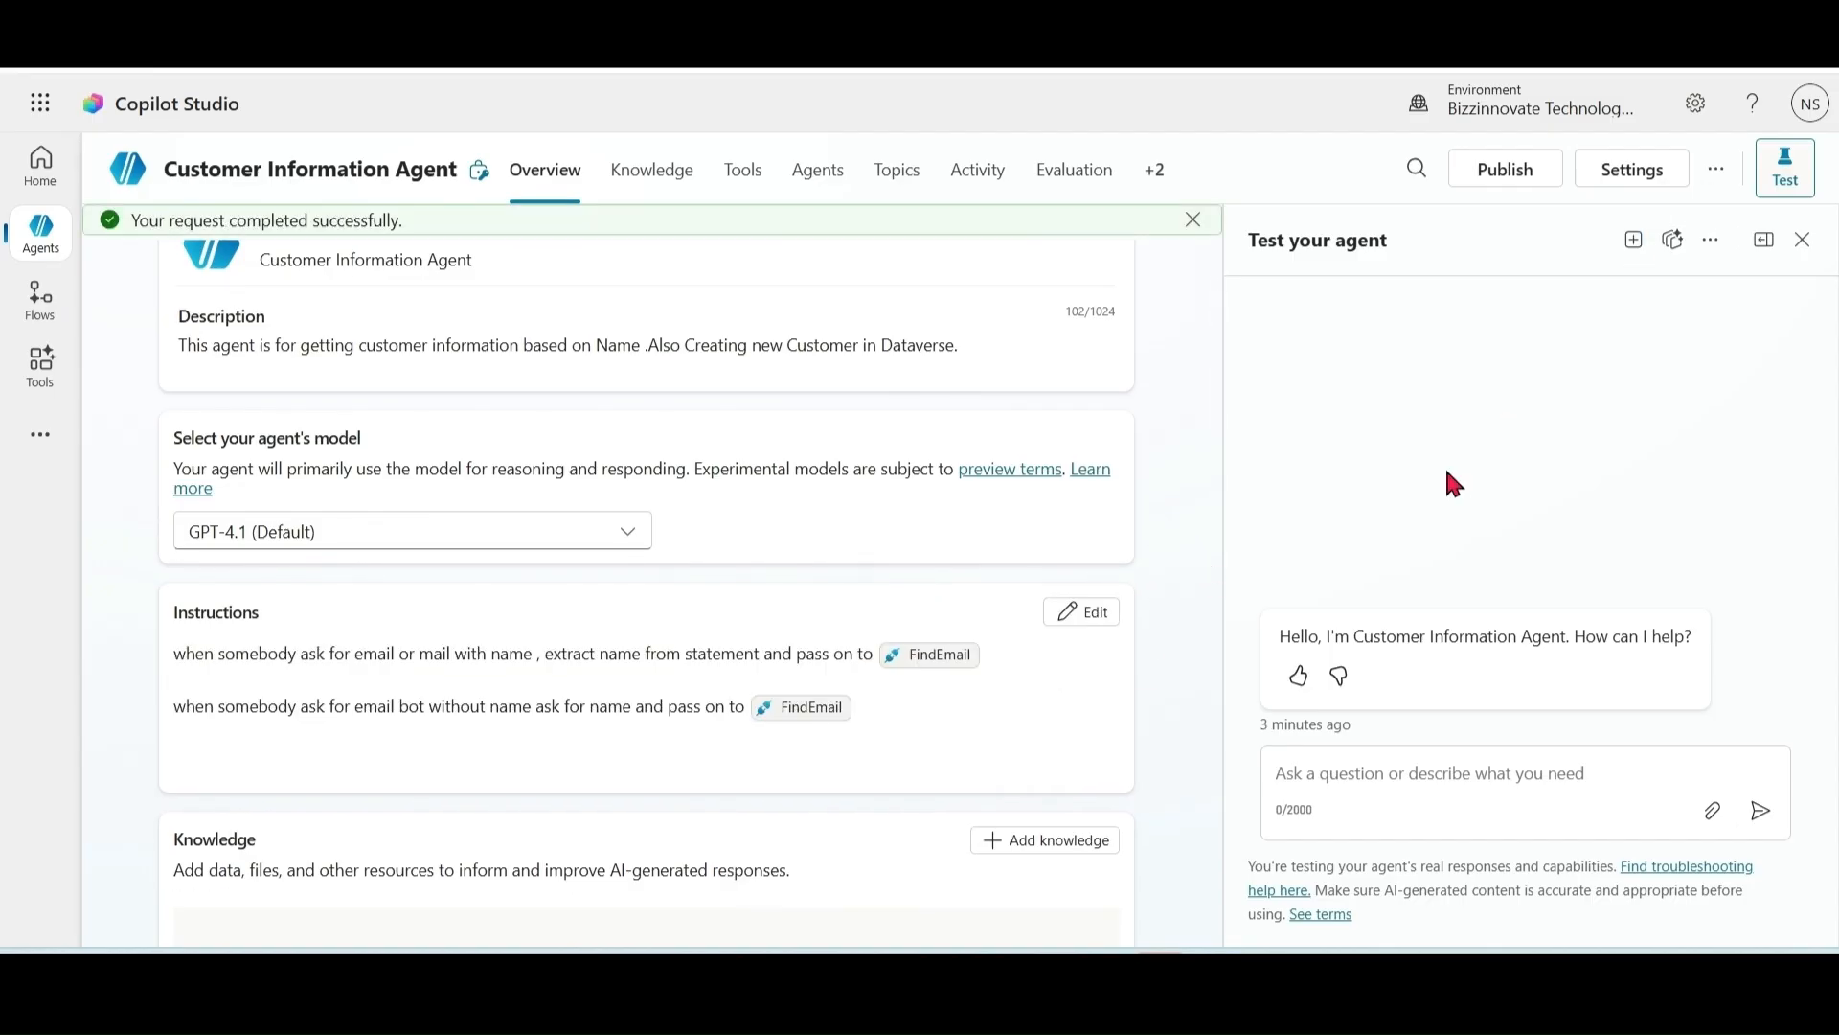
# Step: In a new test session, ask 'Email of shubh', 'Email of sharma' and 'Email of Jack'
pyautogui.click(1633, 242)
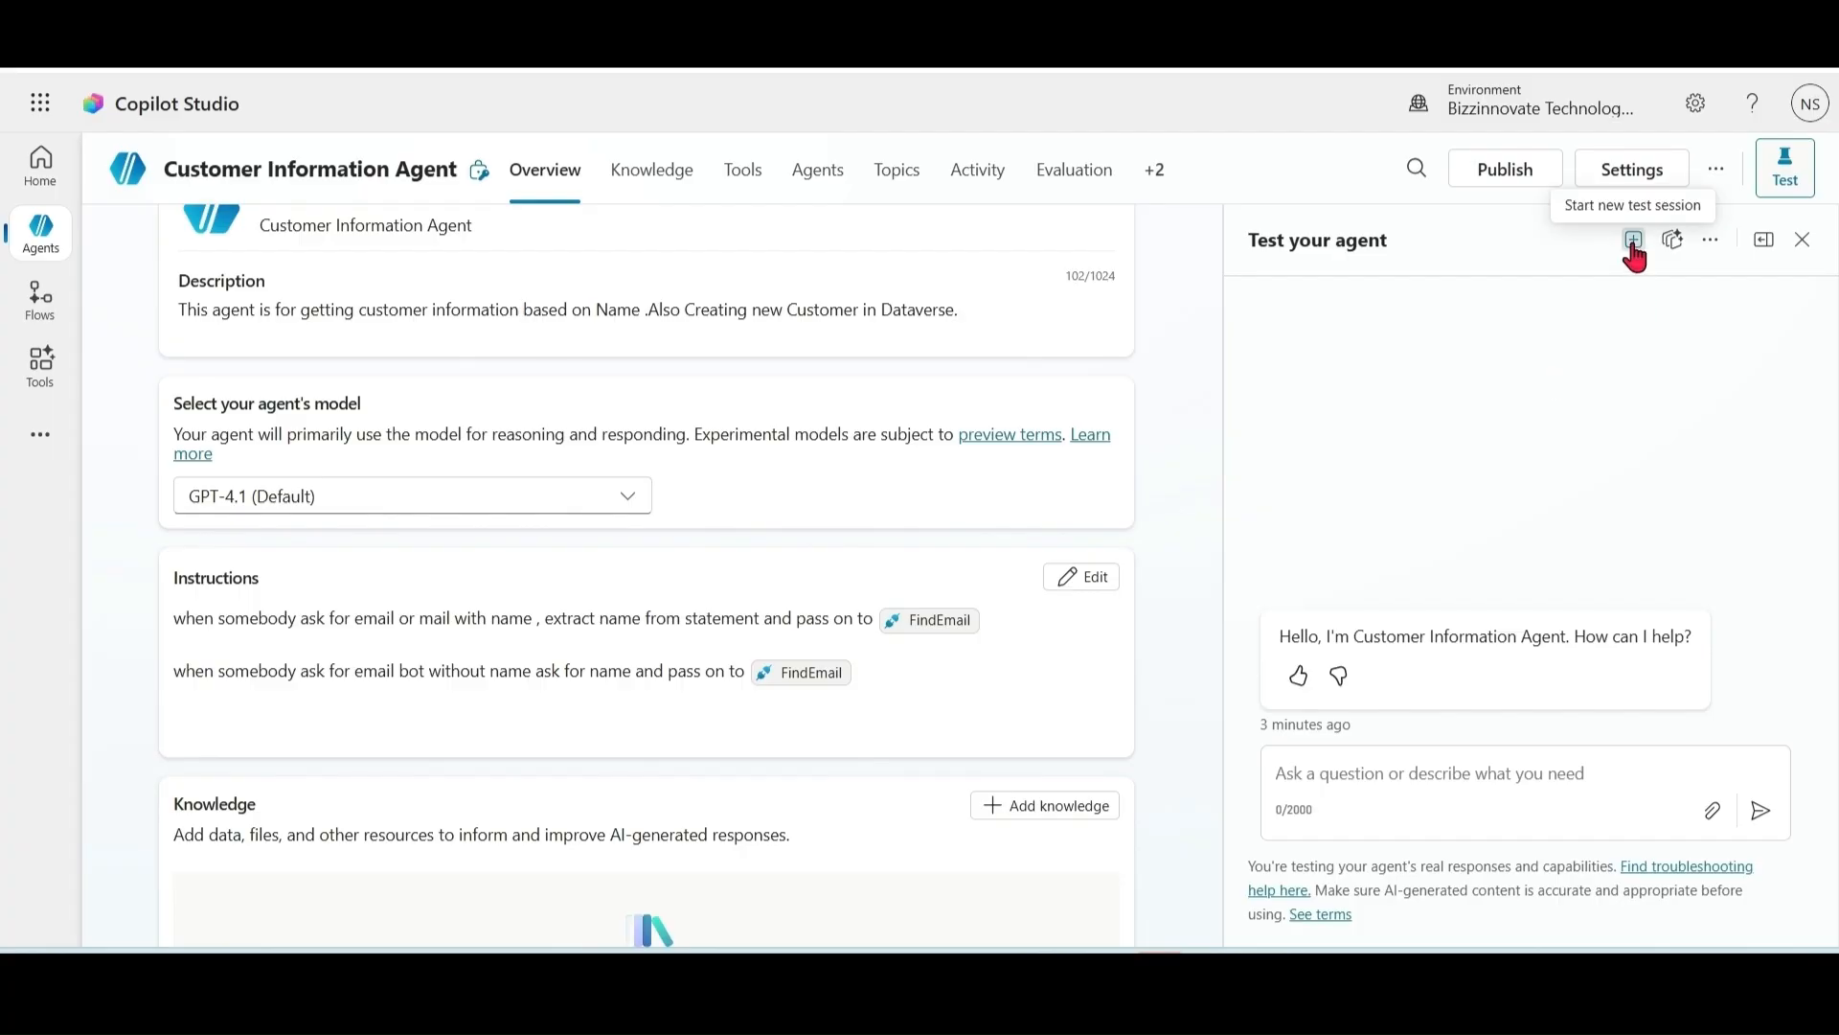
pyautogui.click(1457, 780)
pyautogui.write('Email of shubh')
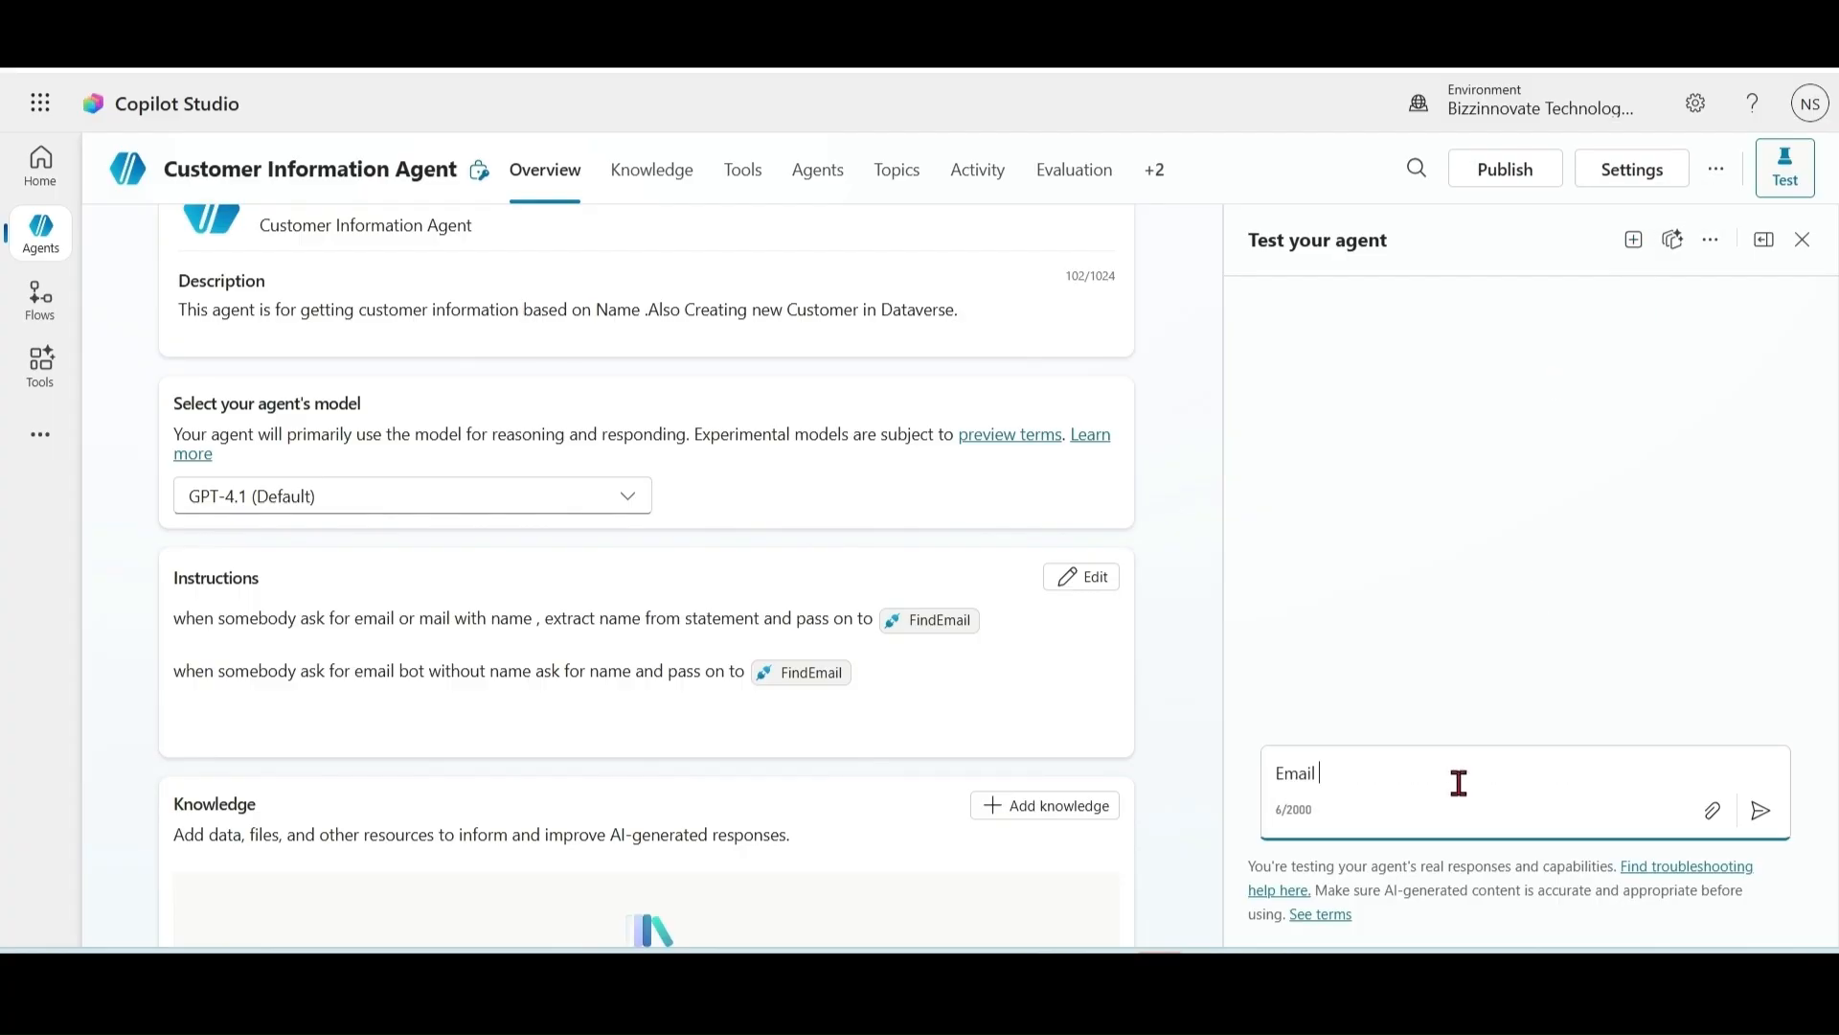
pyautogui.click(1762, 813)
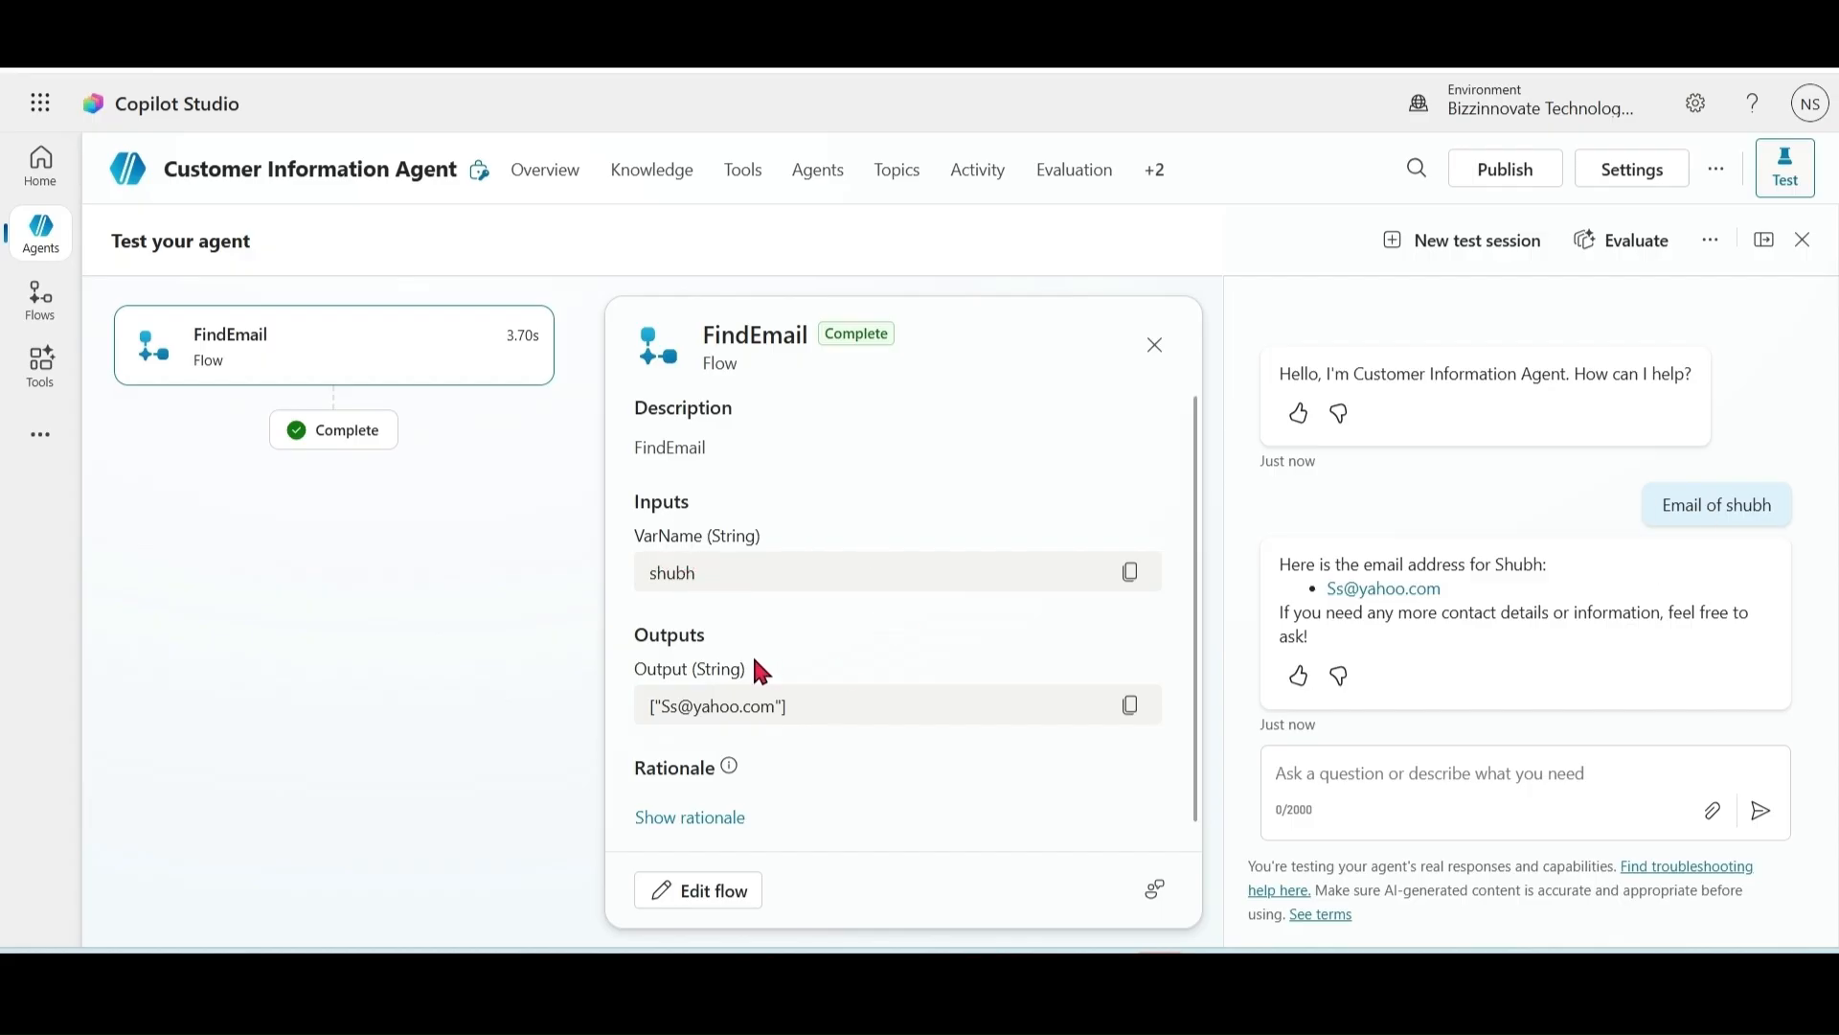
pyautogui.click(1469, 778)
pyautogui.write('E')
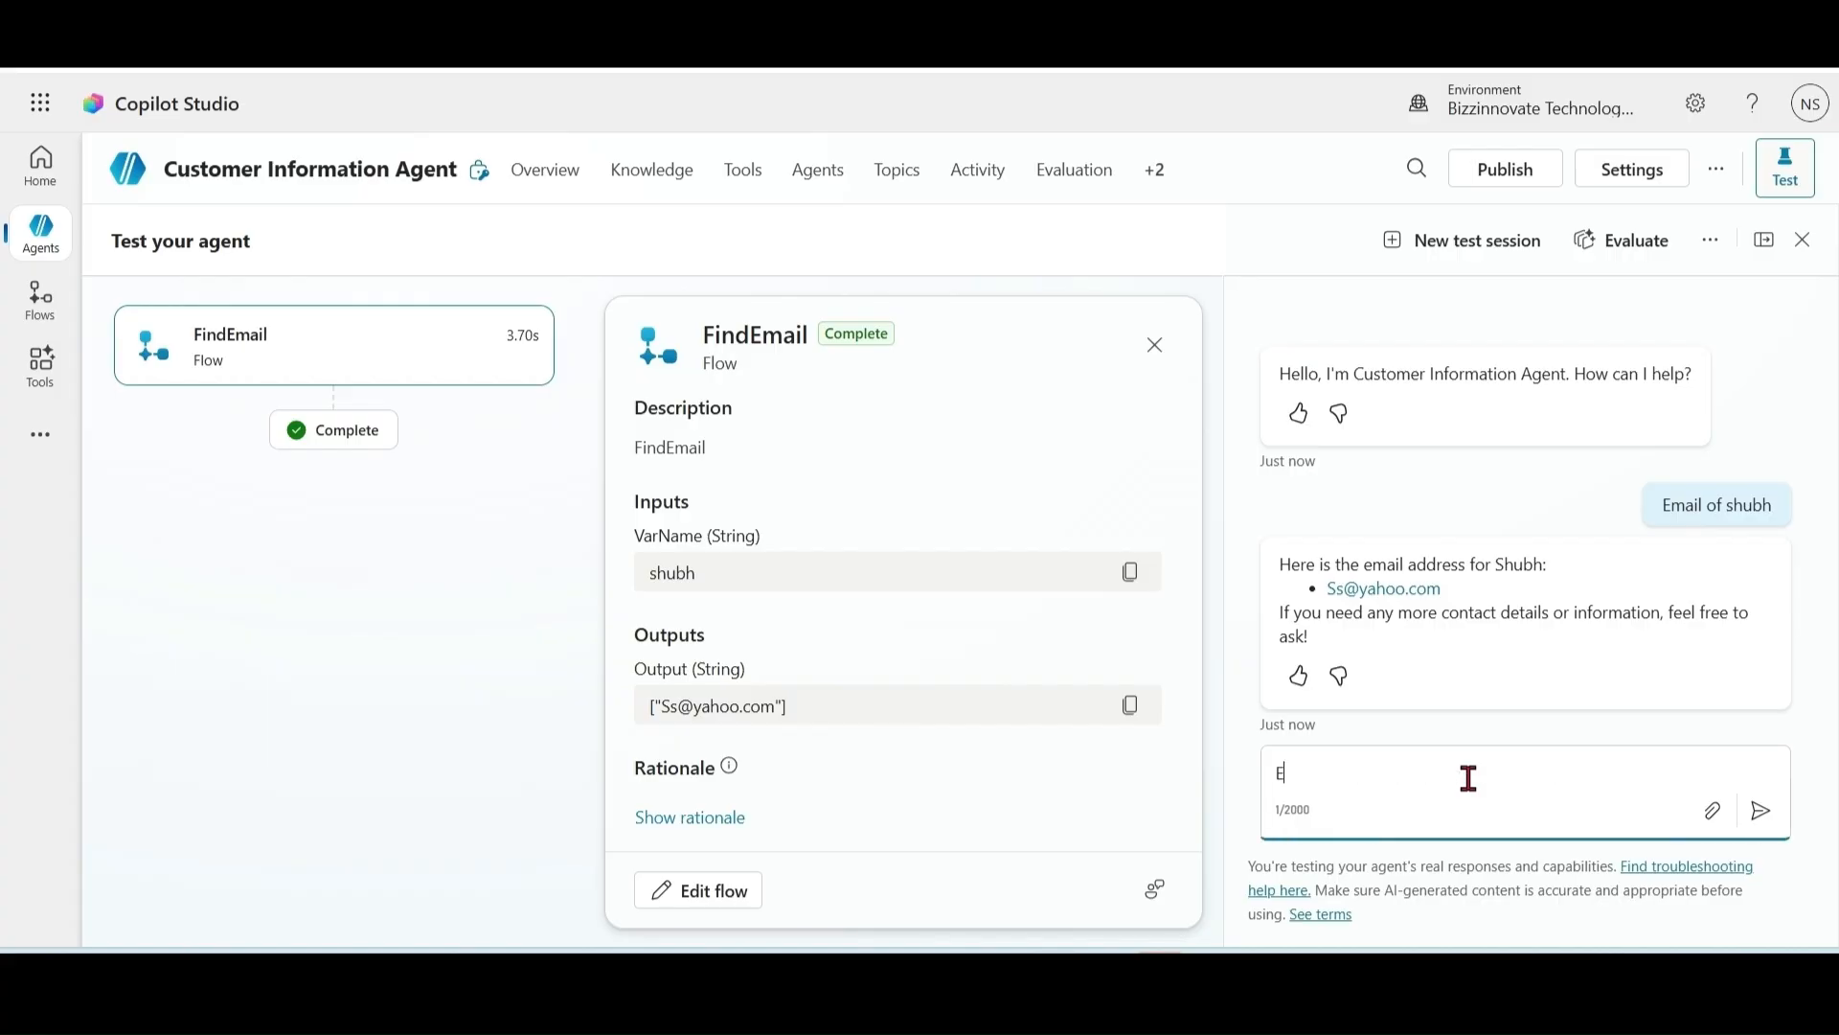
pyautogui.write('mail of sharma')
pyautogui.press('Return')
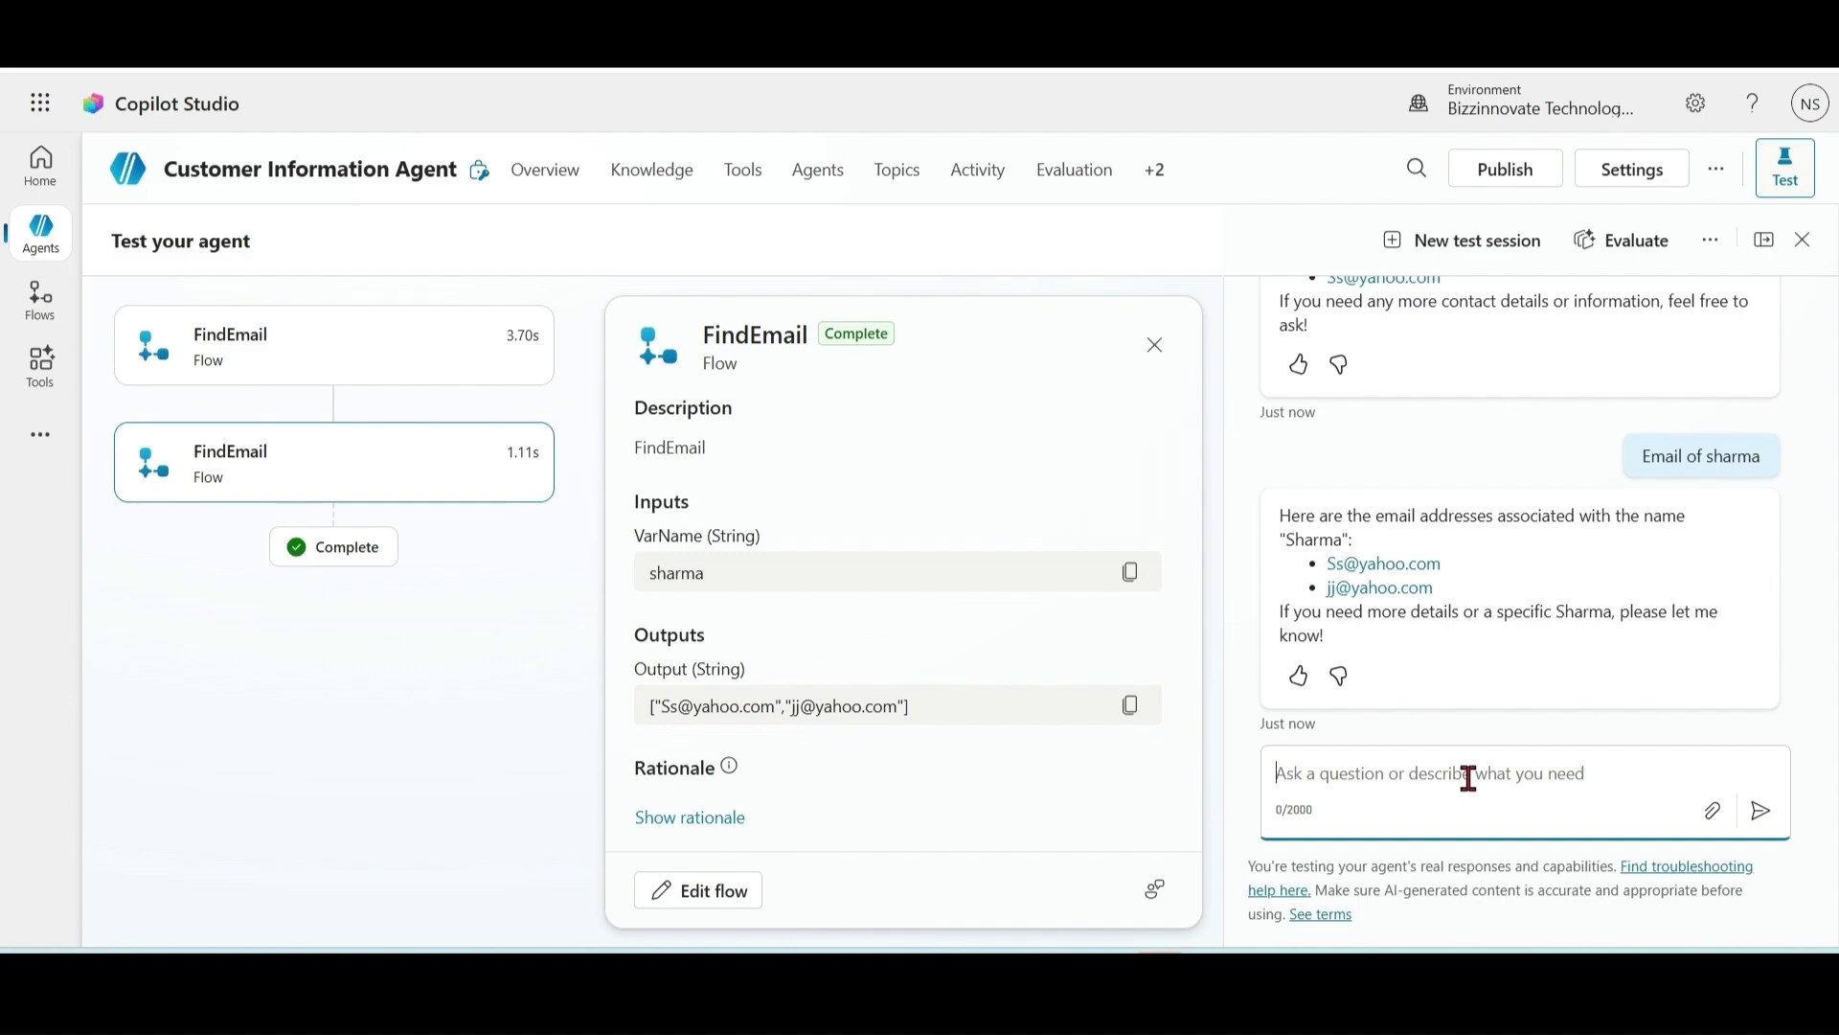
pyautogui.write('Ema')
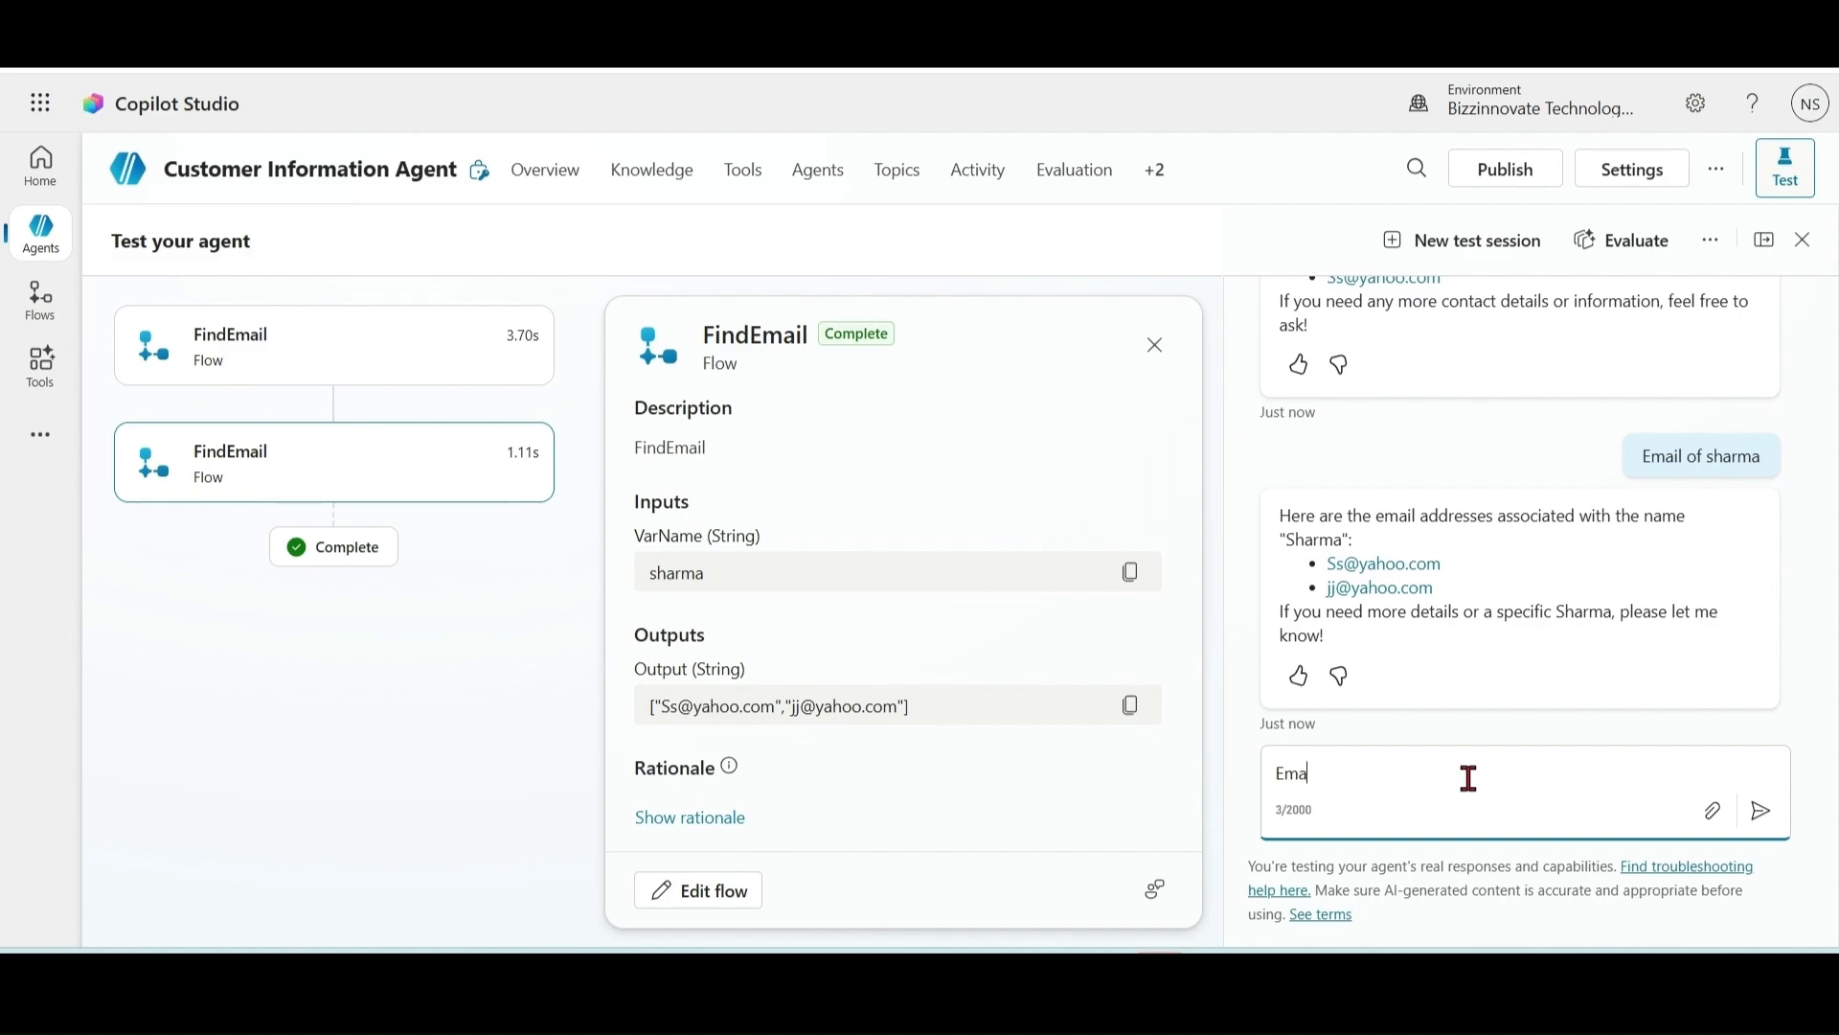
pyautogui.write('il of Jack')
pyautogui.press('Return')
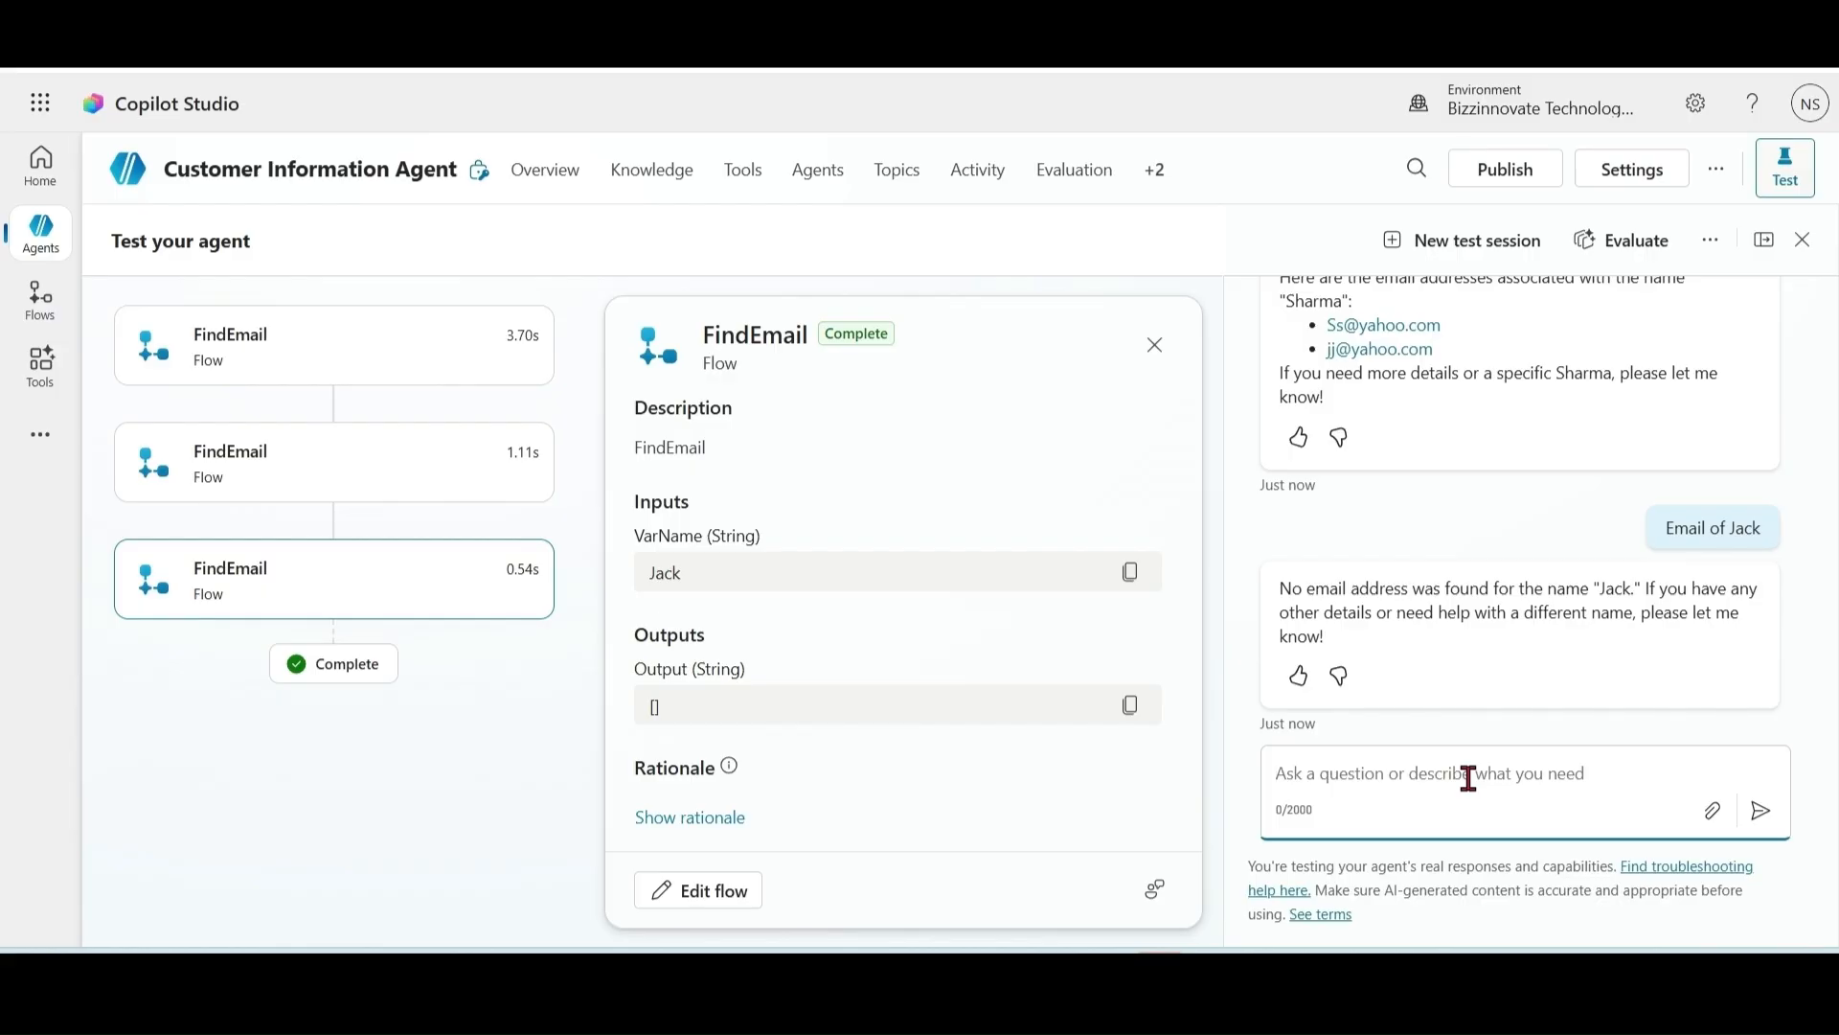
pyautogui.click(43, 251)
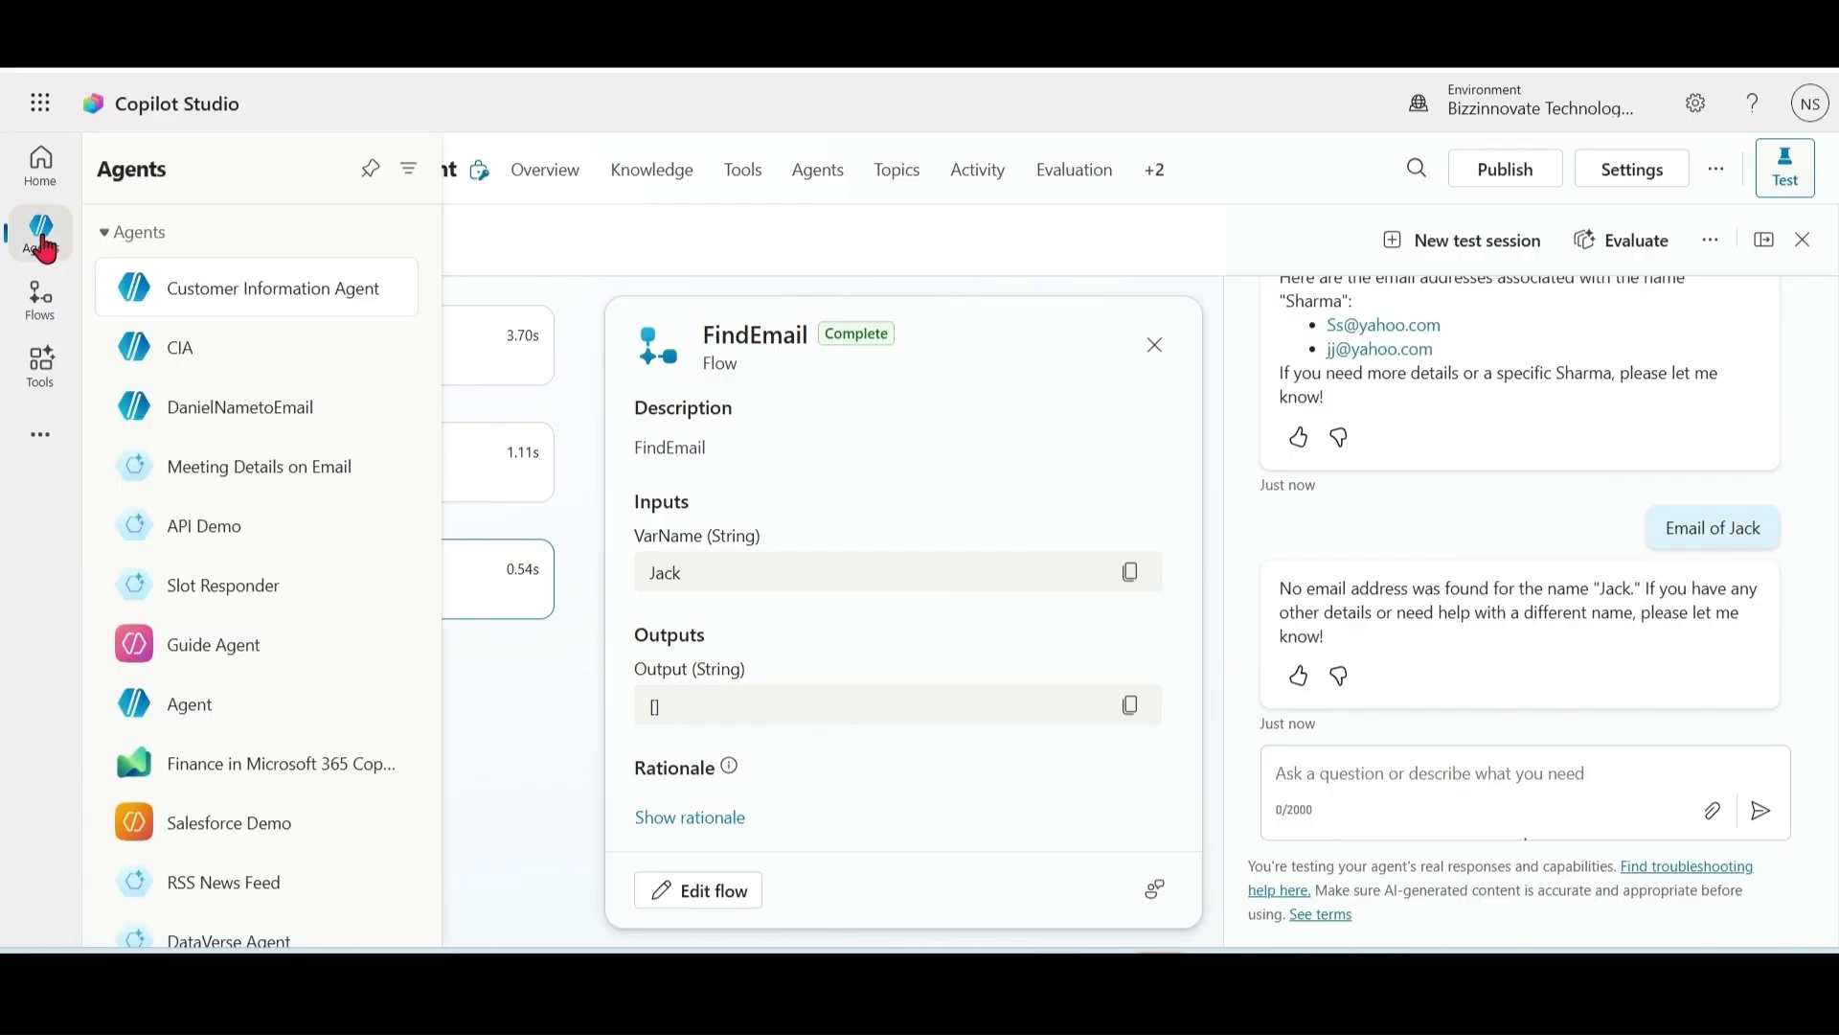
# Step: From Customer Information Agent's Tools, add a new tool of type Agent flow
pyautogui.click(43, 251)
pyautogui.click(287, 522)
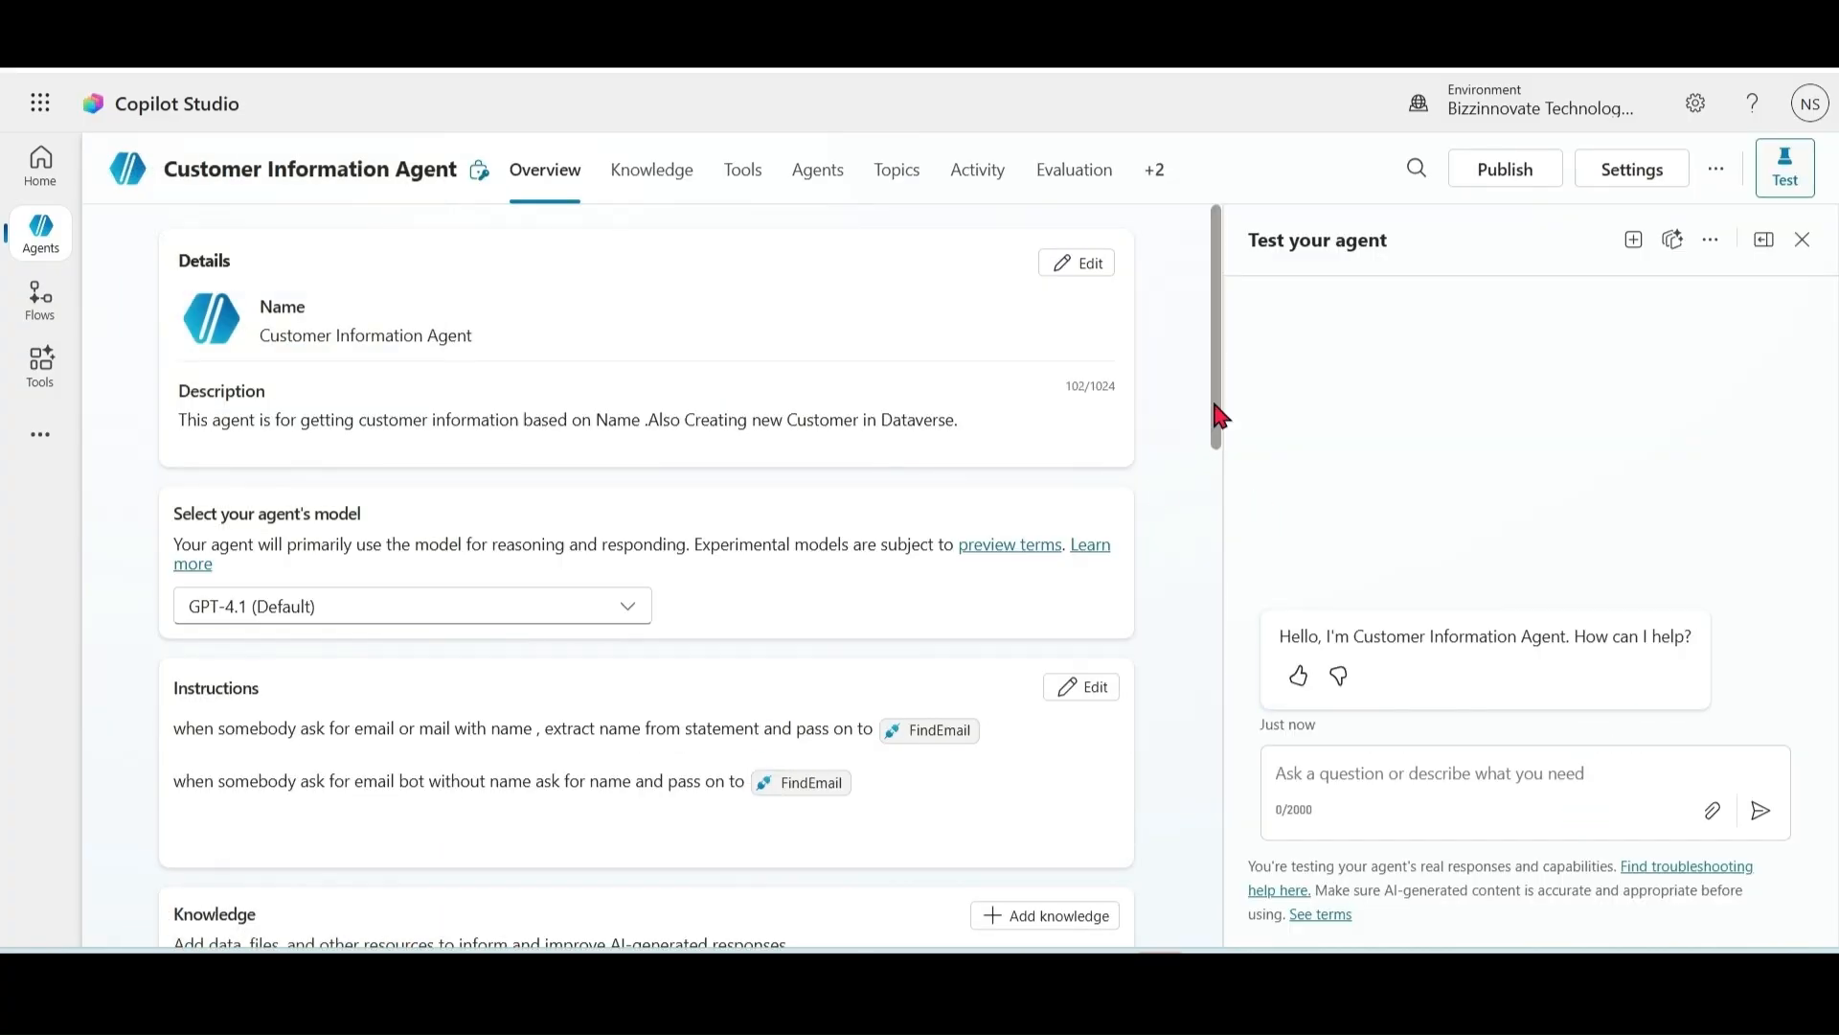
pyautogui.moveTo(1217, 410); pyautogui.dragTo(1209, 640)
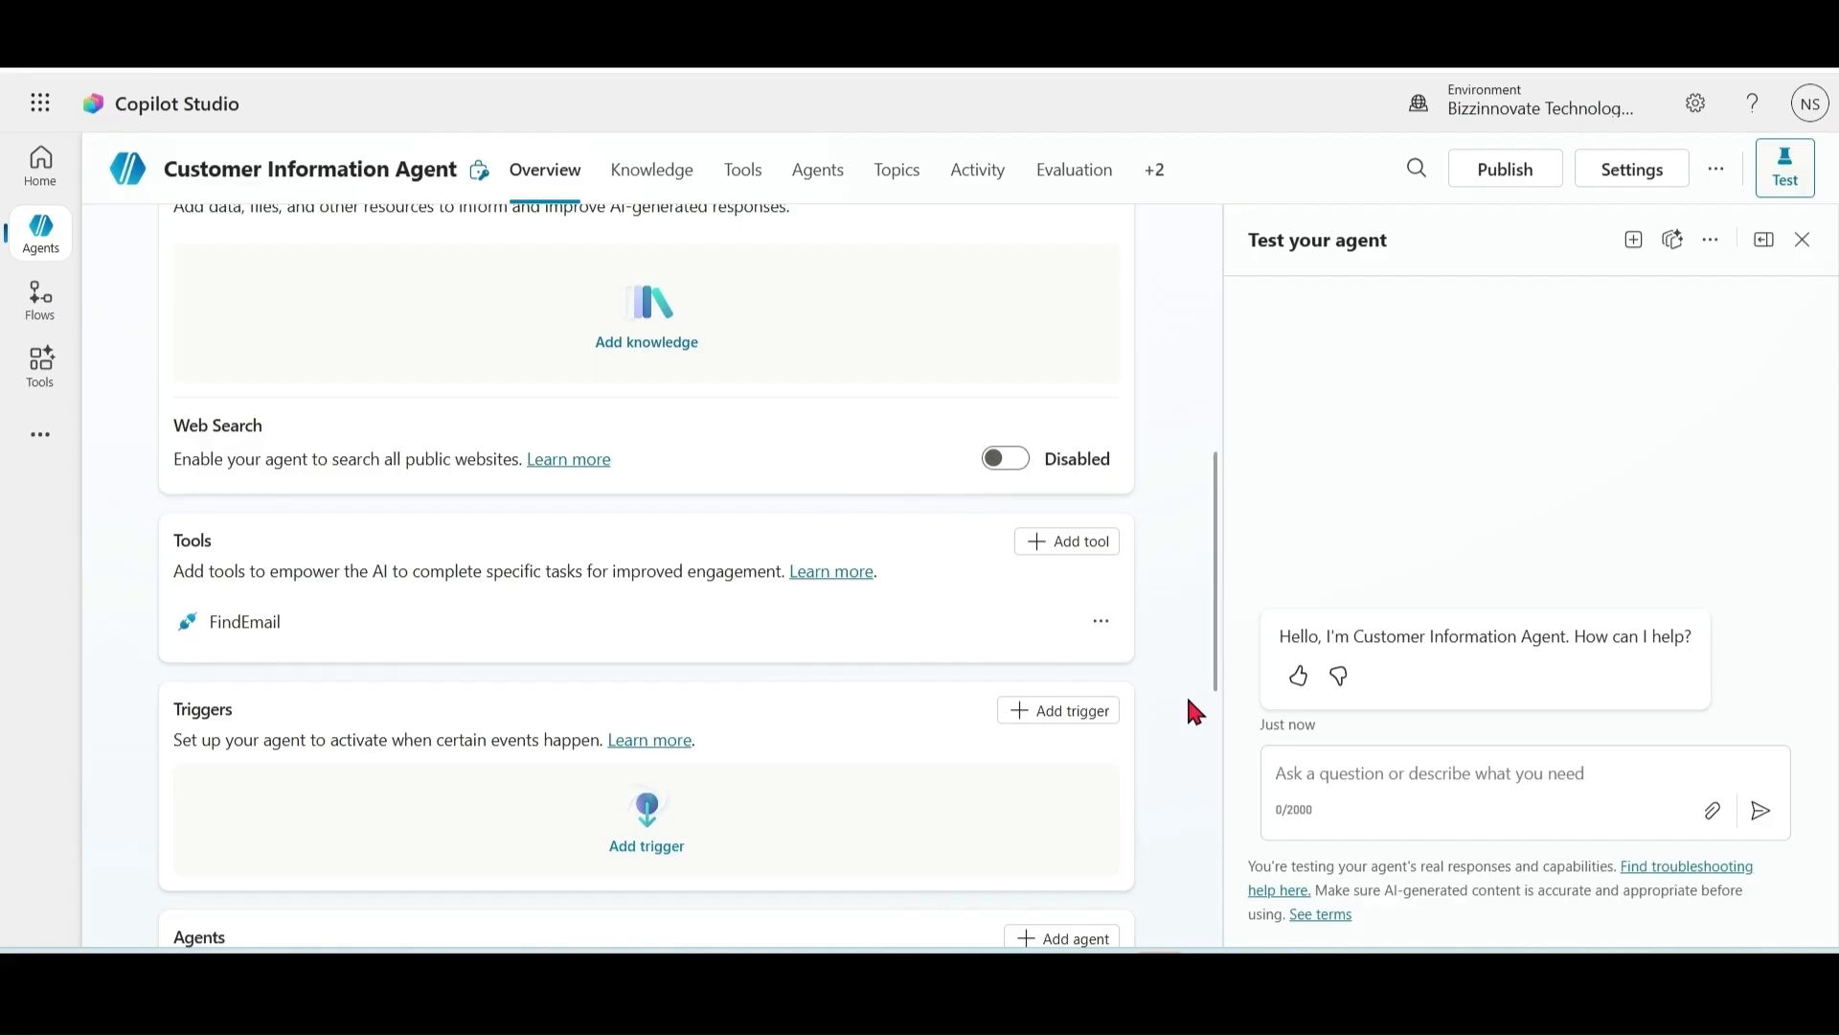
pyautogui.click(1071, 542)
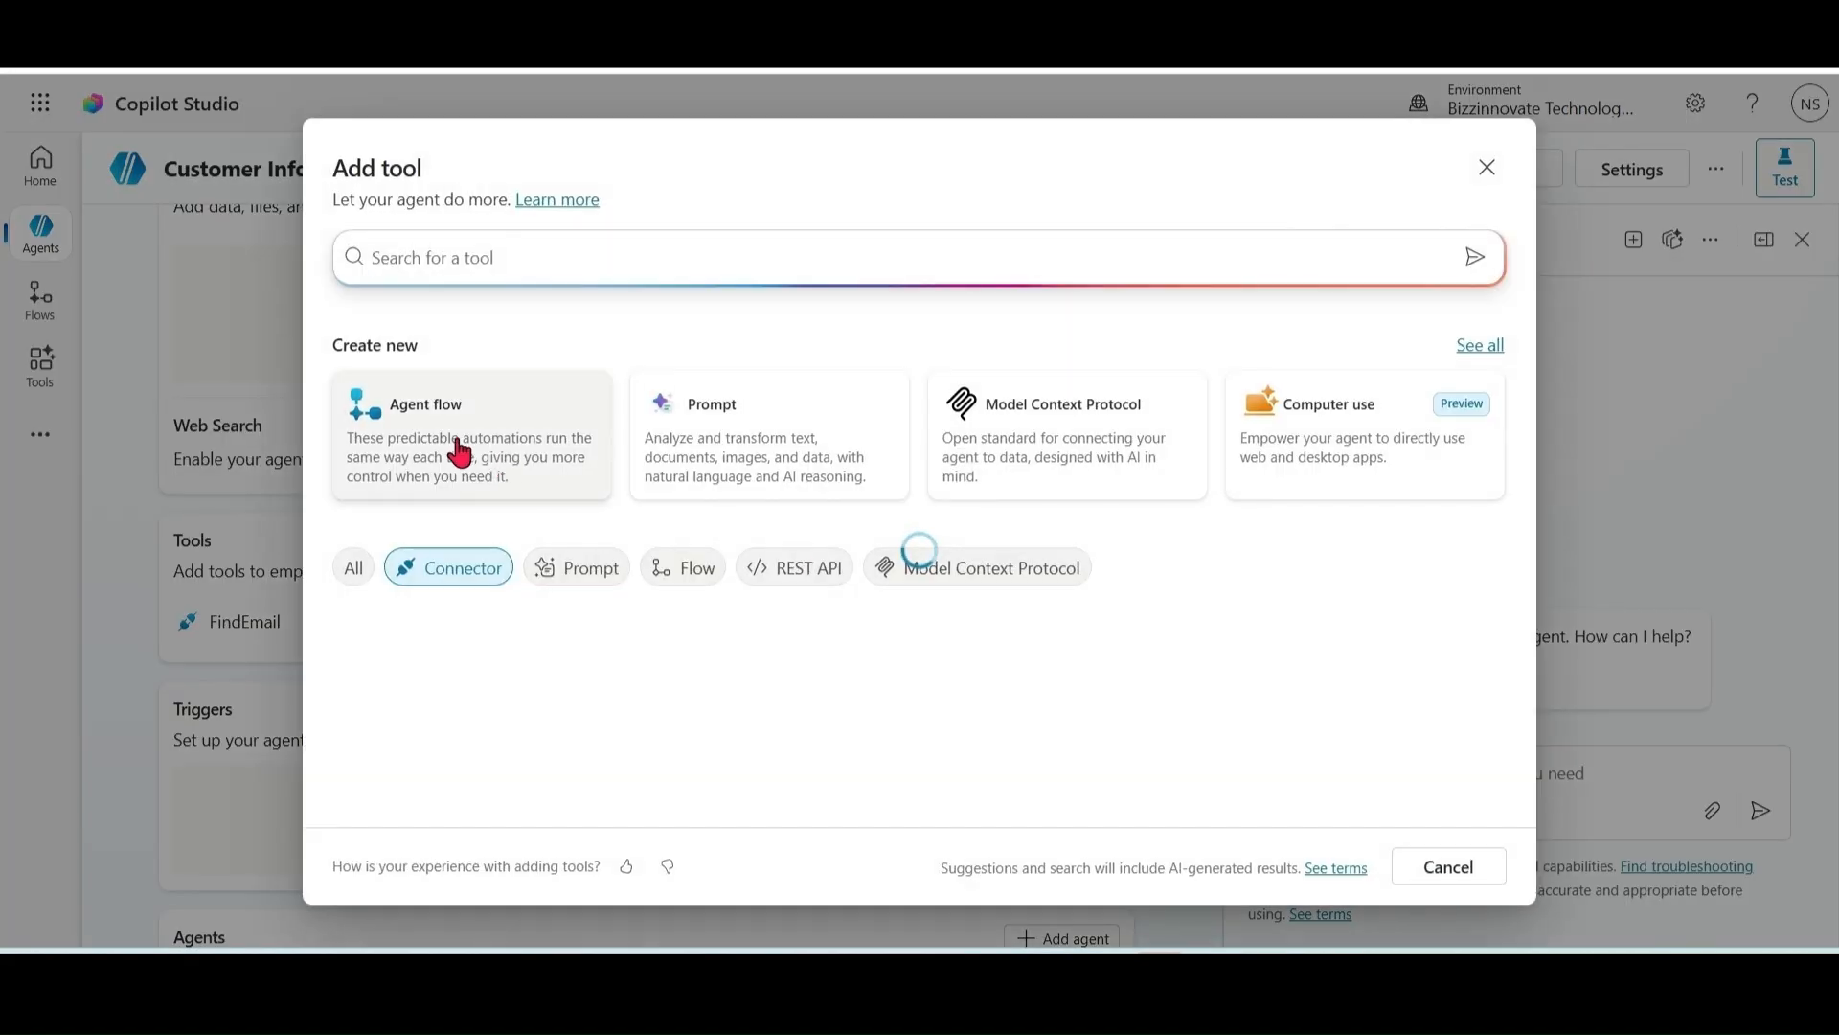
pyautogui.click(460, 451)
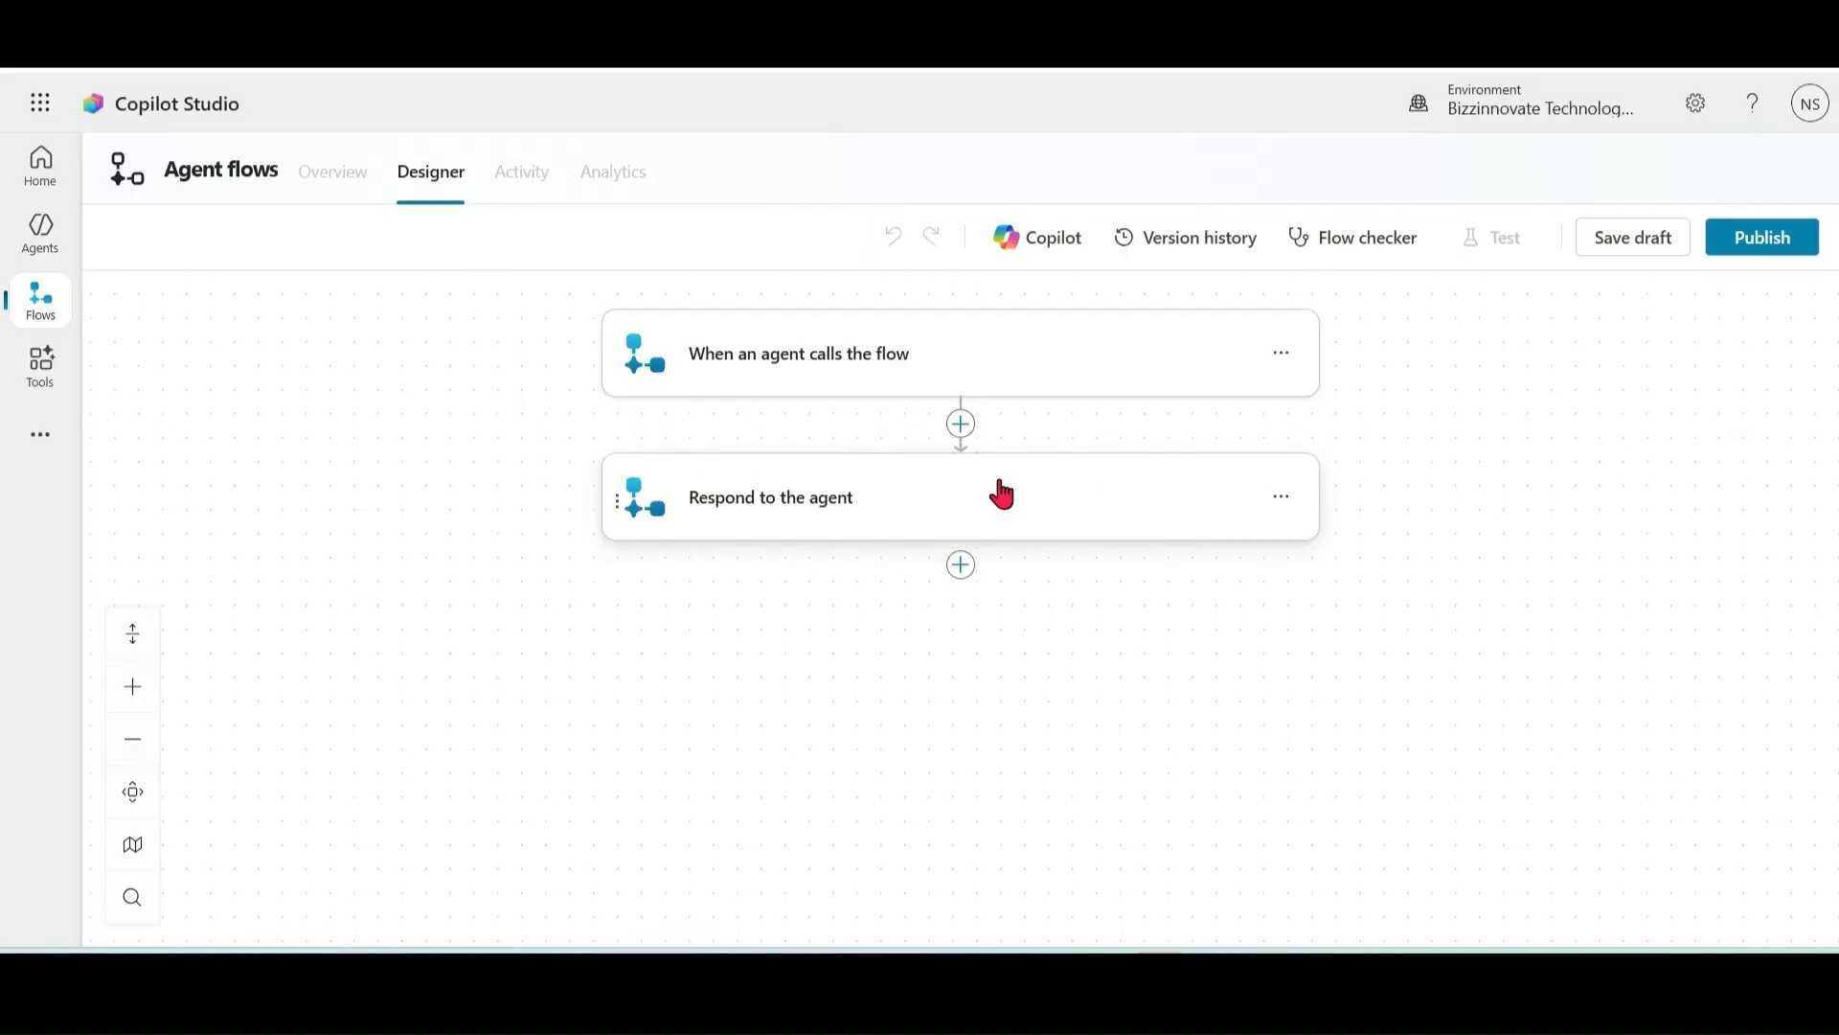
# Step: Add a text input named Fvar to the flow's agent-call trigger
pyautogui.click(850, 369)
pyautogui.click(659, 414)
pyautogui.click(675, 491)
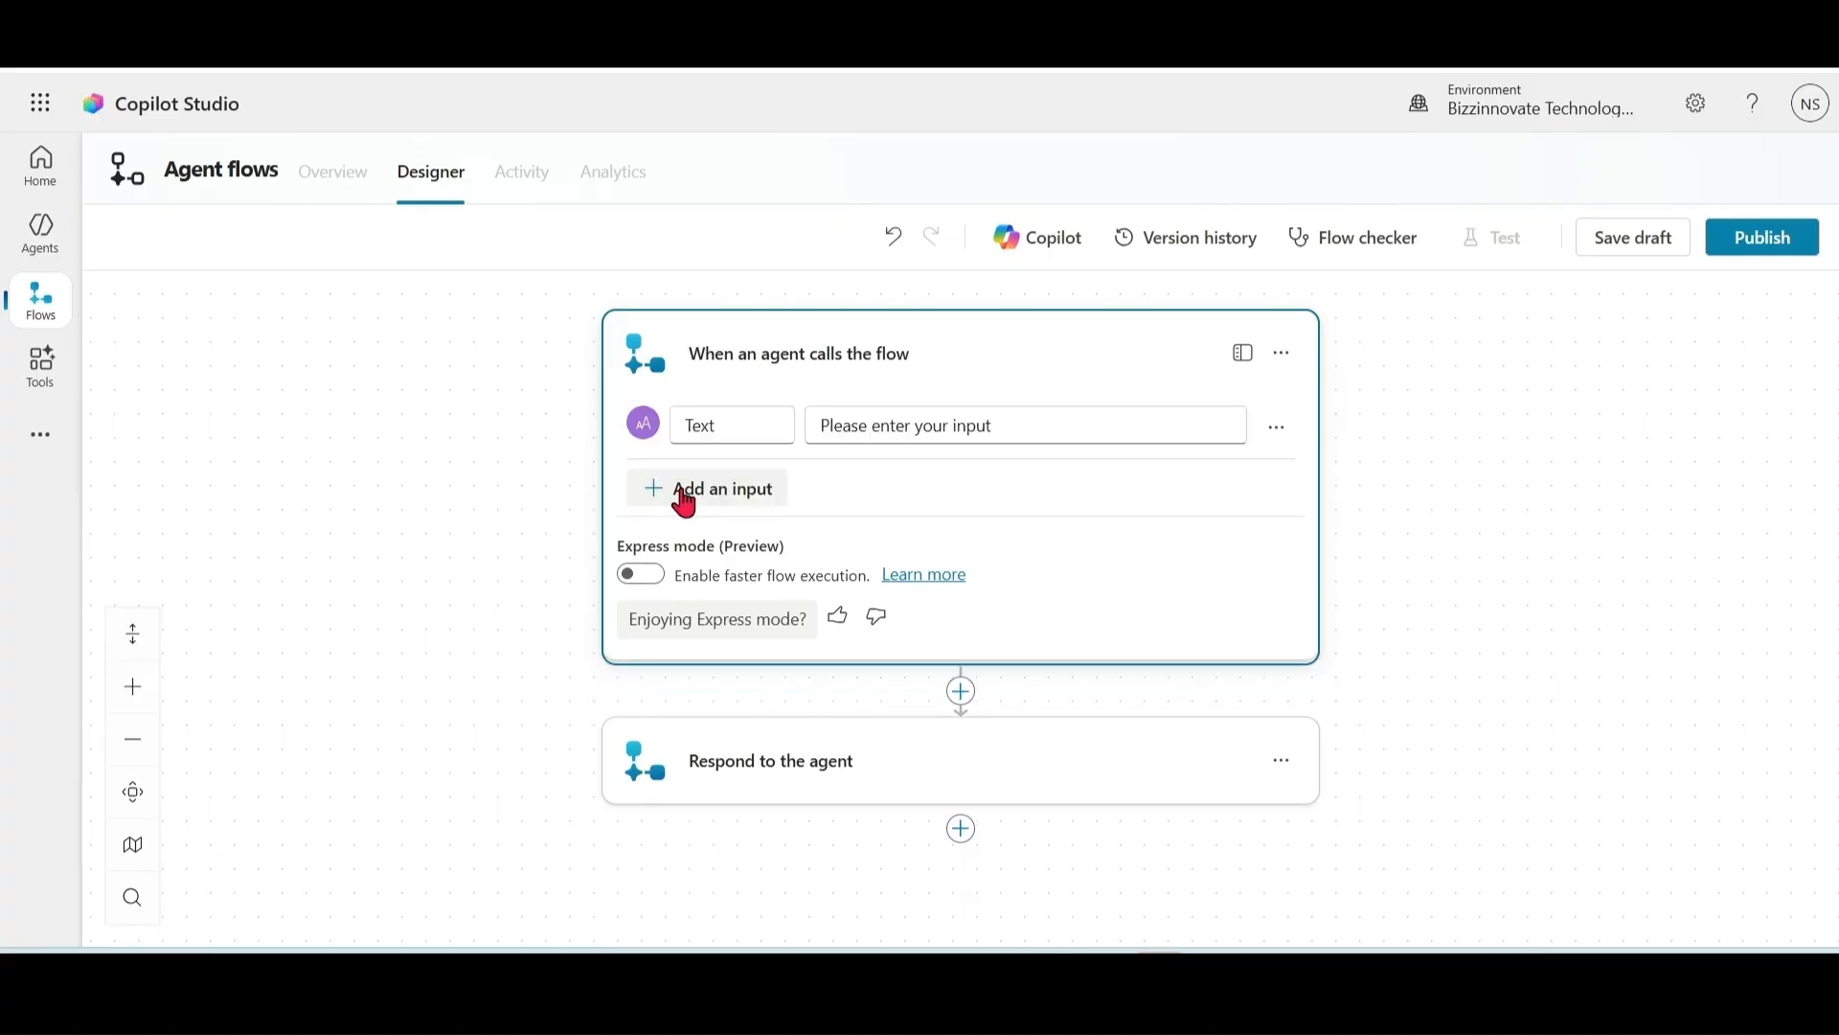
pyautogui.click(768, 422)
pyautogui.press('BackSpace')
pyautogui.press('BackSpace')
pyautogui.press('BackSpace')
pyautogui.press('BackSpace')
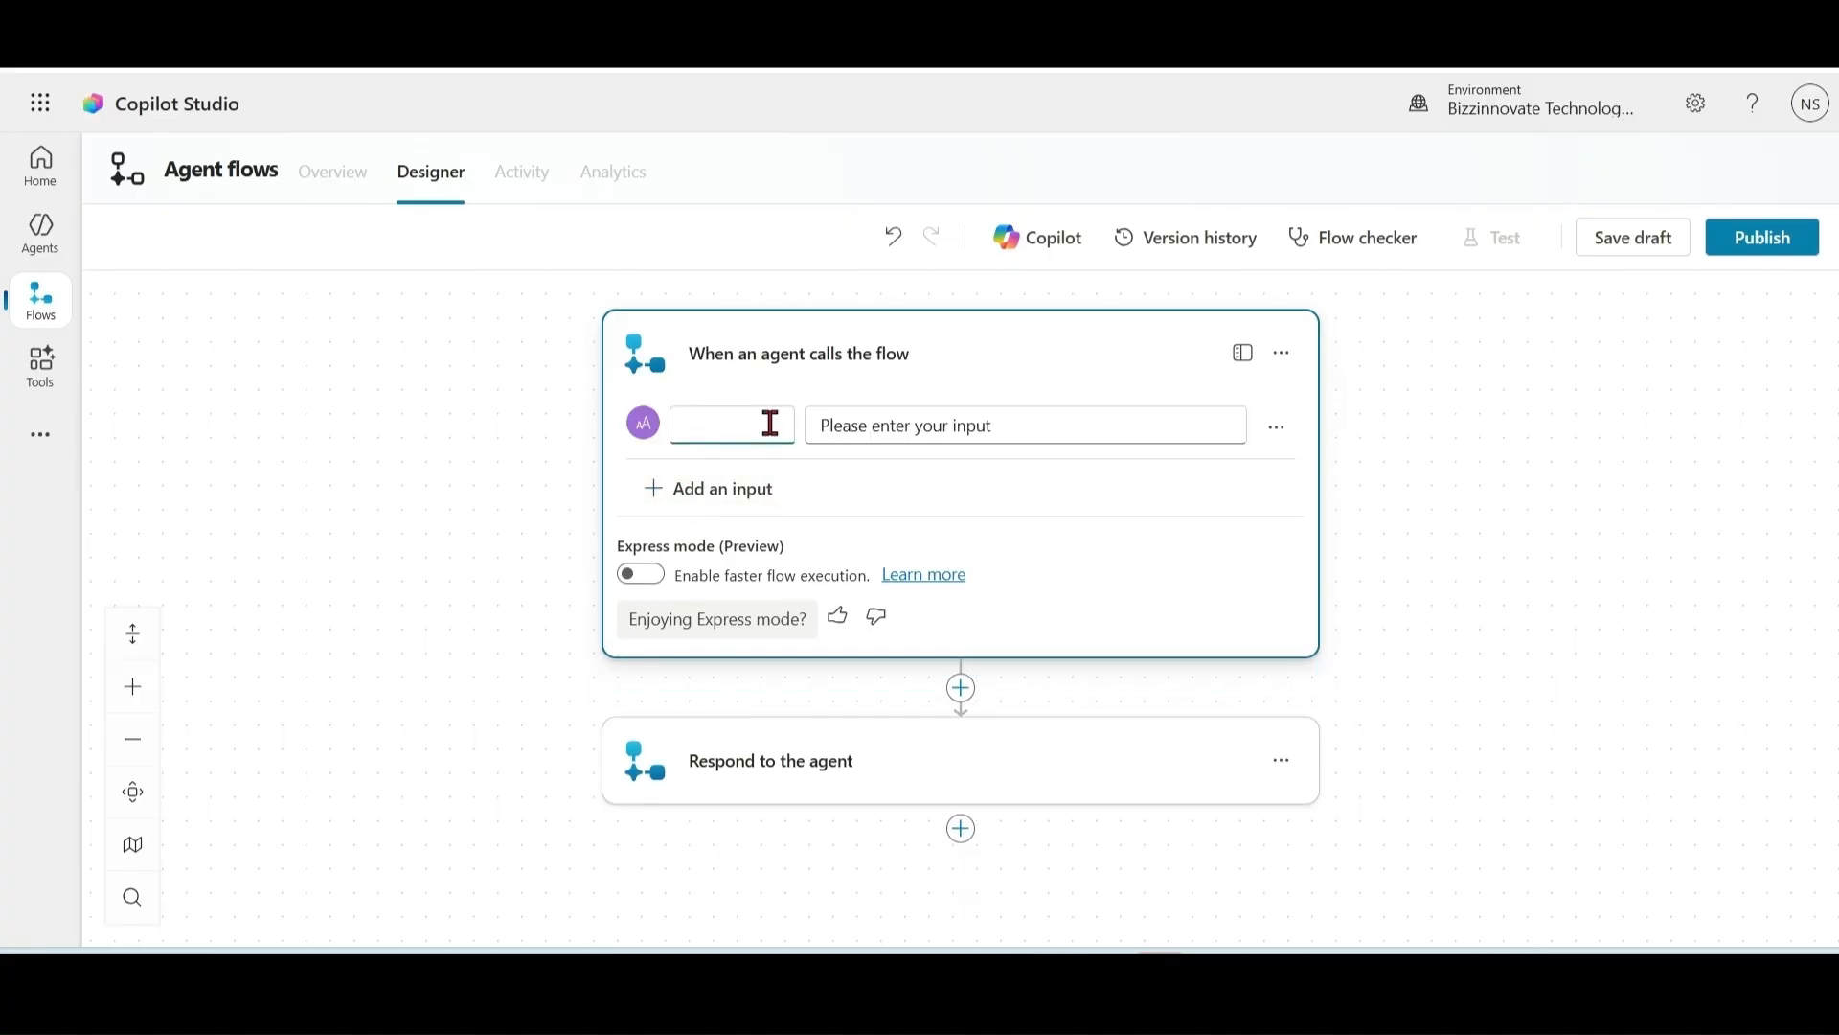
pyautogui.write('Fvar')
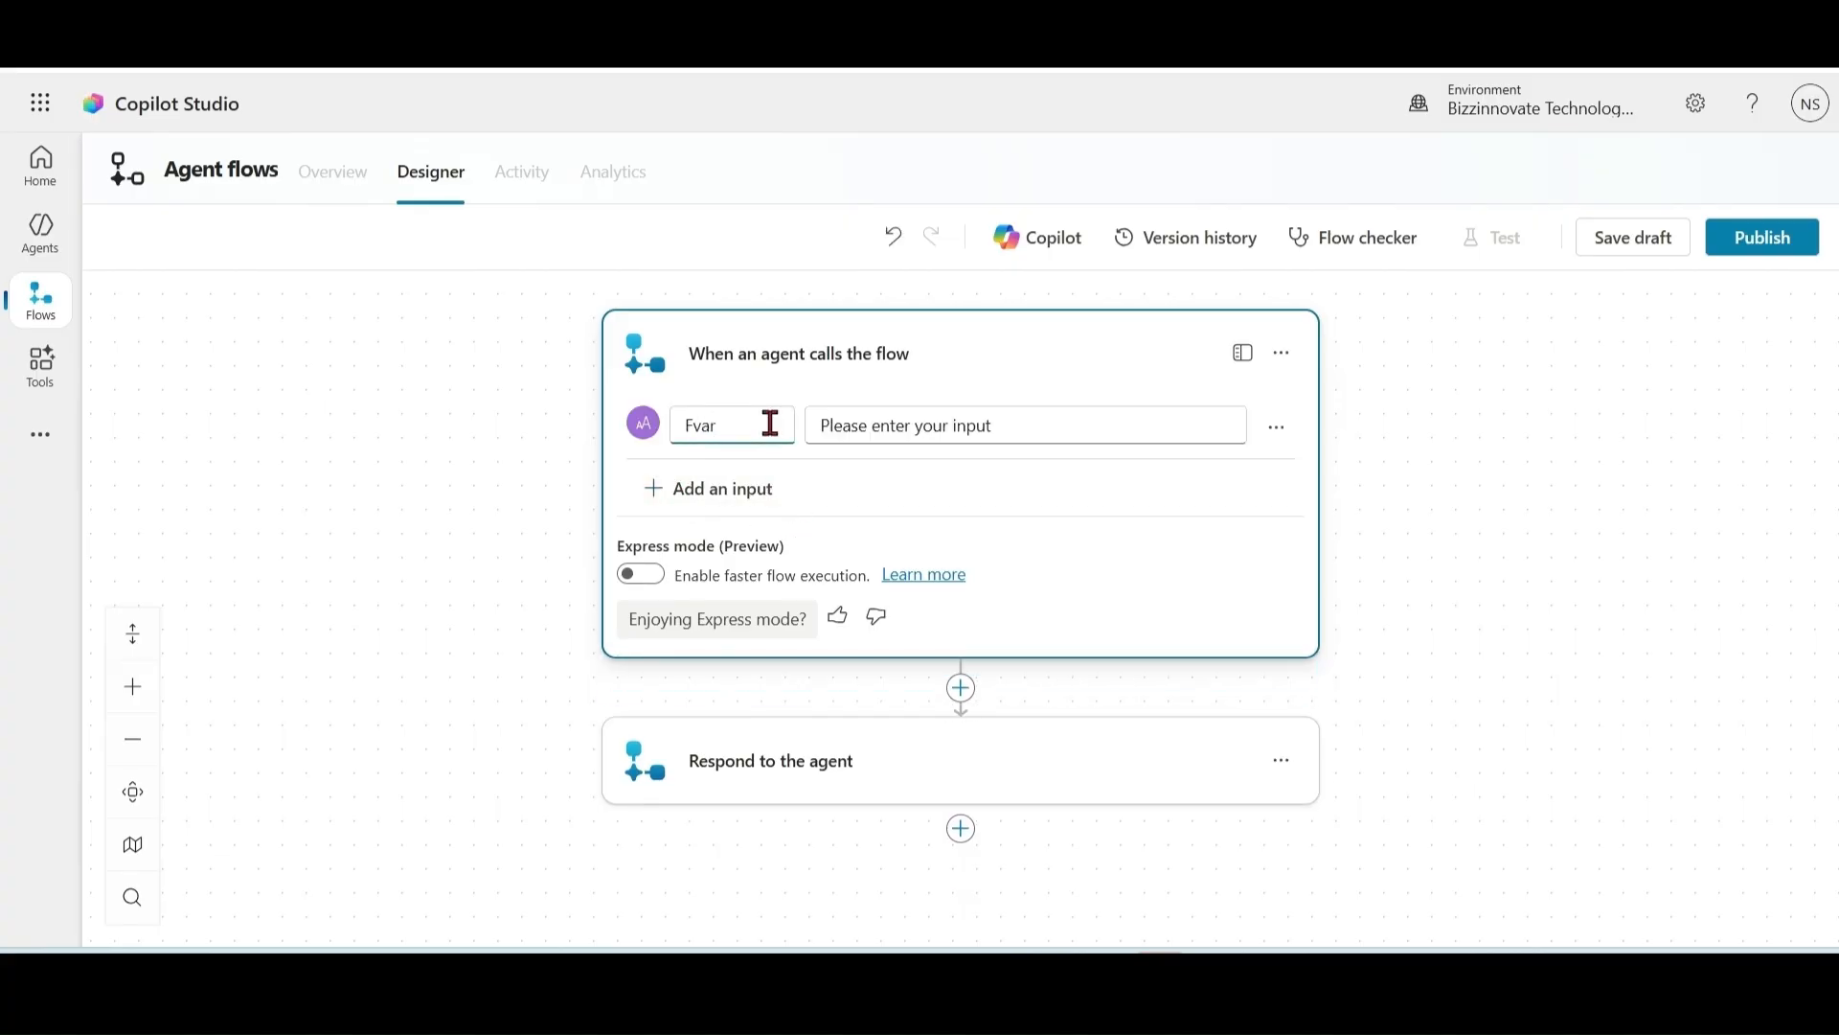
# Step: Add two more text inputs to the trigger, named LVar and Evar
pyautogui.click(707, 490)
pyautogui.click(688, 542)
pyautogui.write('LVar')
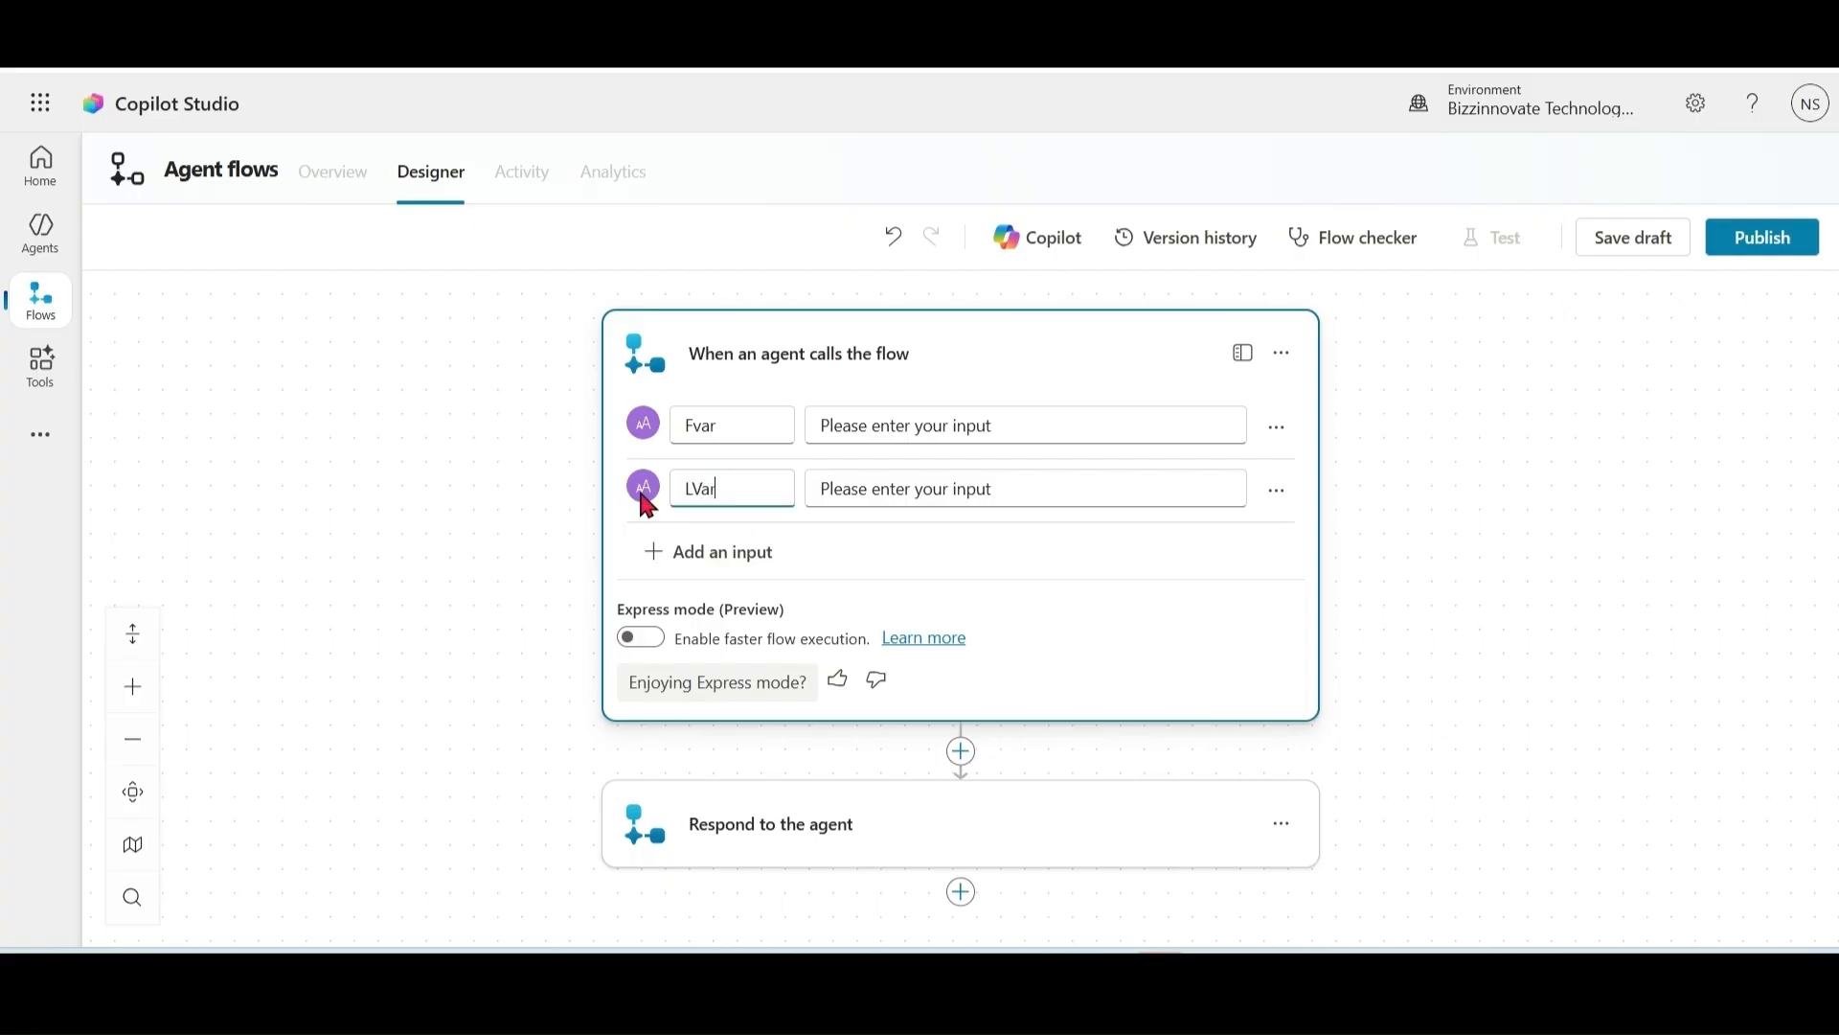
pyautogui.click(659, 556)
pyautogui.click(697, 621)
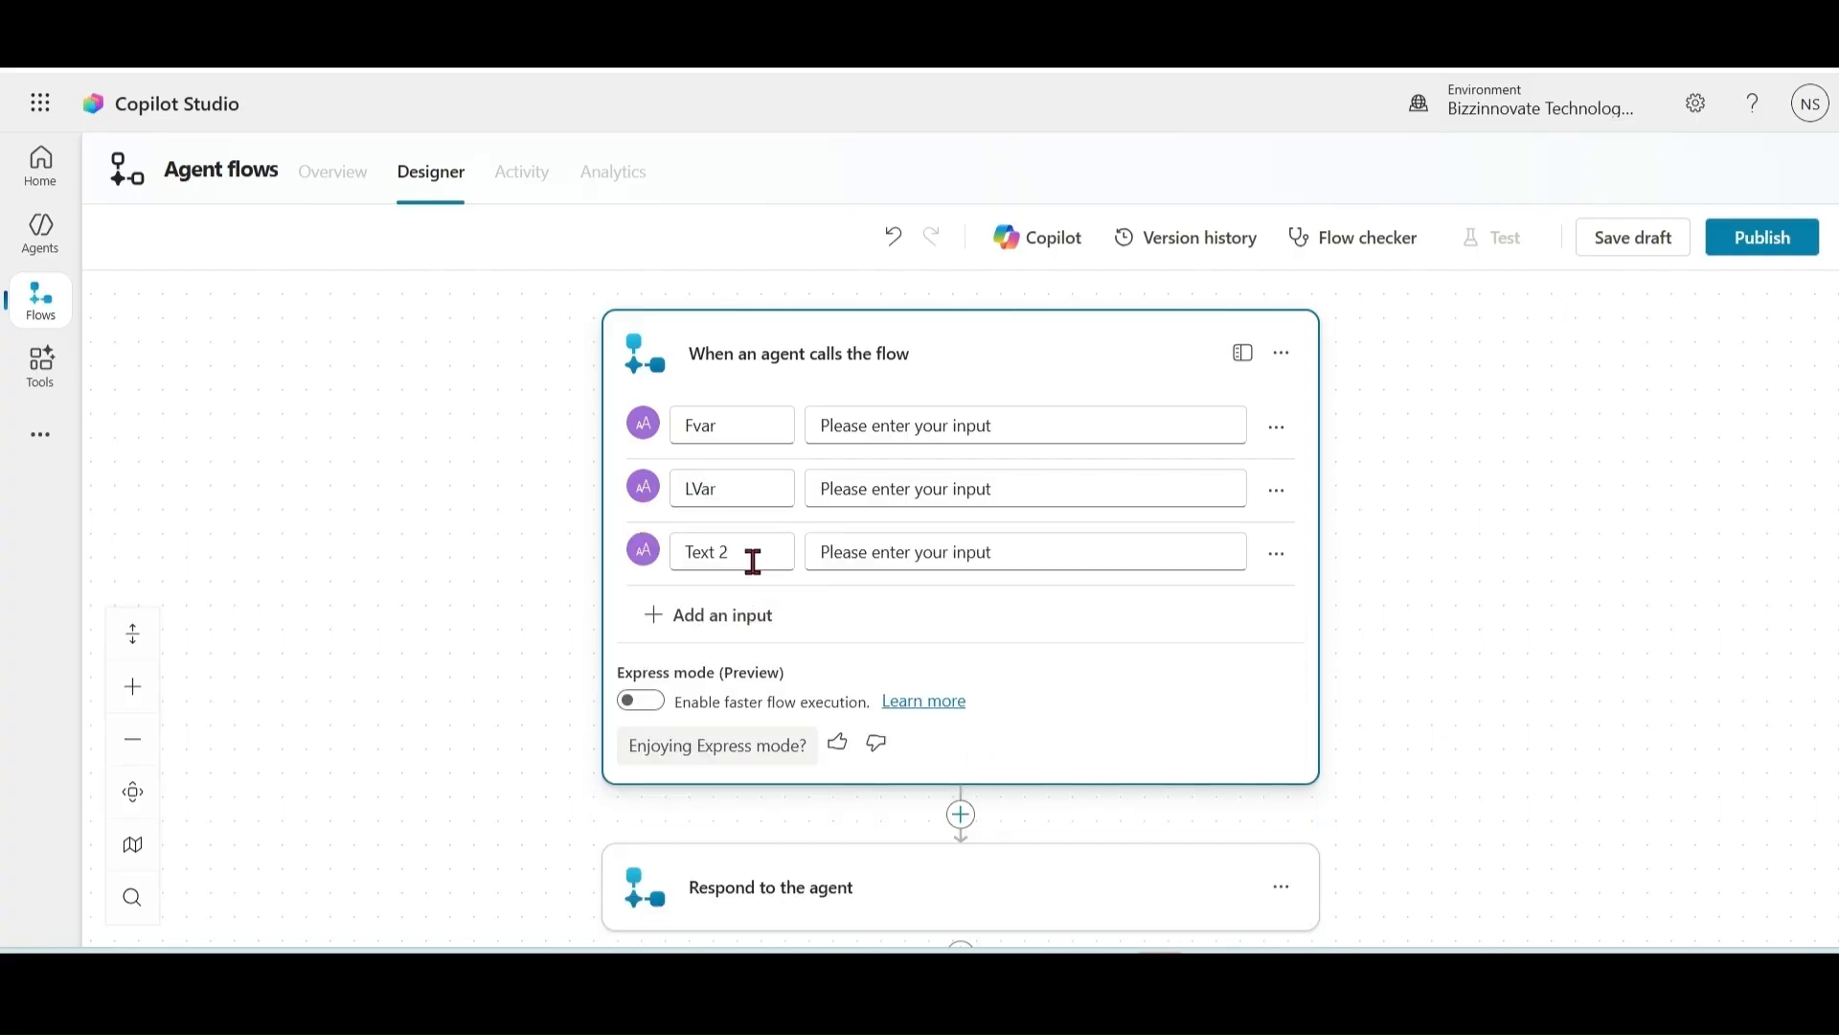
pyautogui.write('Evar')
pyautogui.click(1135, 797)
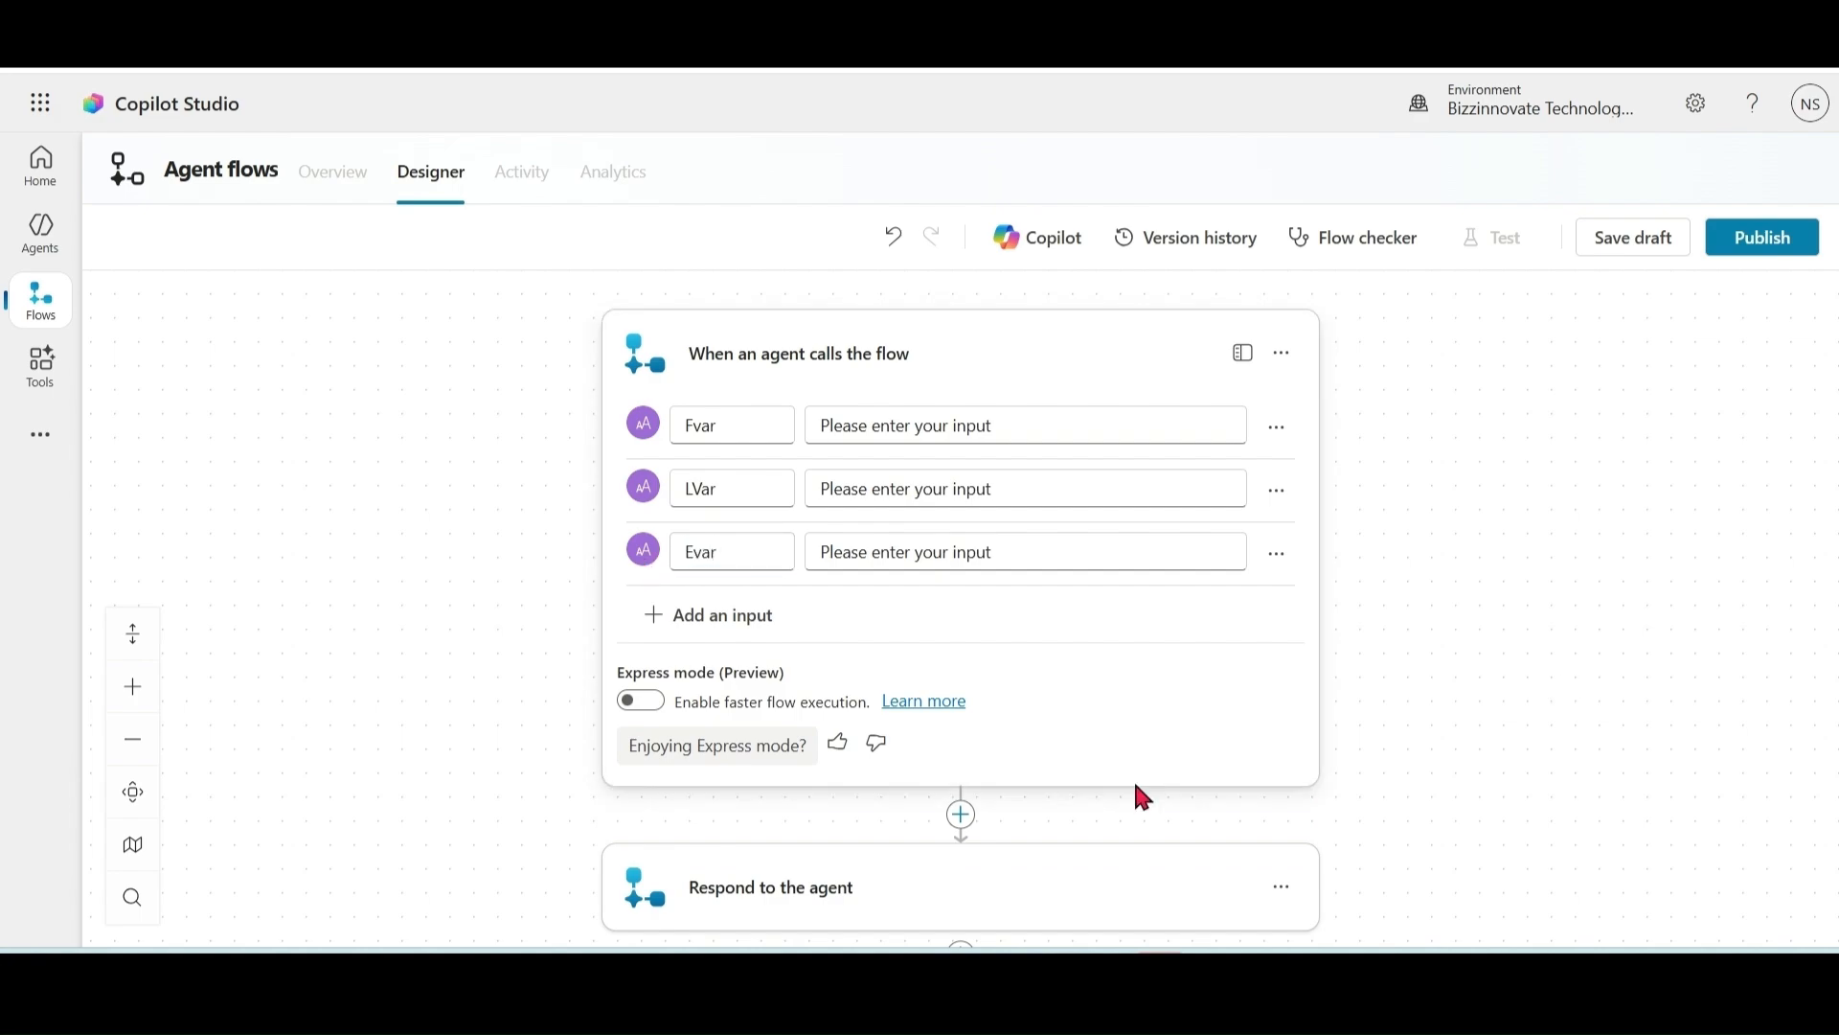
pyautogui.click(963, 815)
# Step: Insert a Dataverse 'Add a new row' action targeting the Contacts table
pyautogui.write('ad')
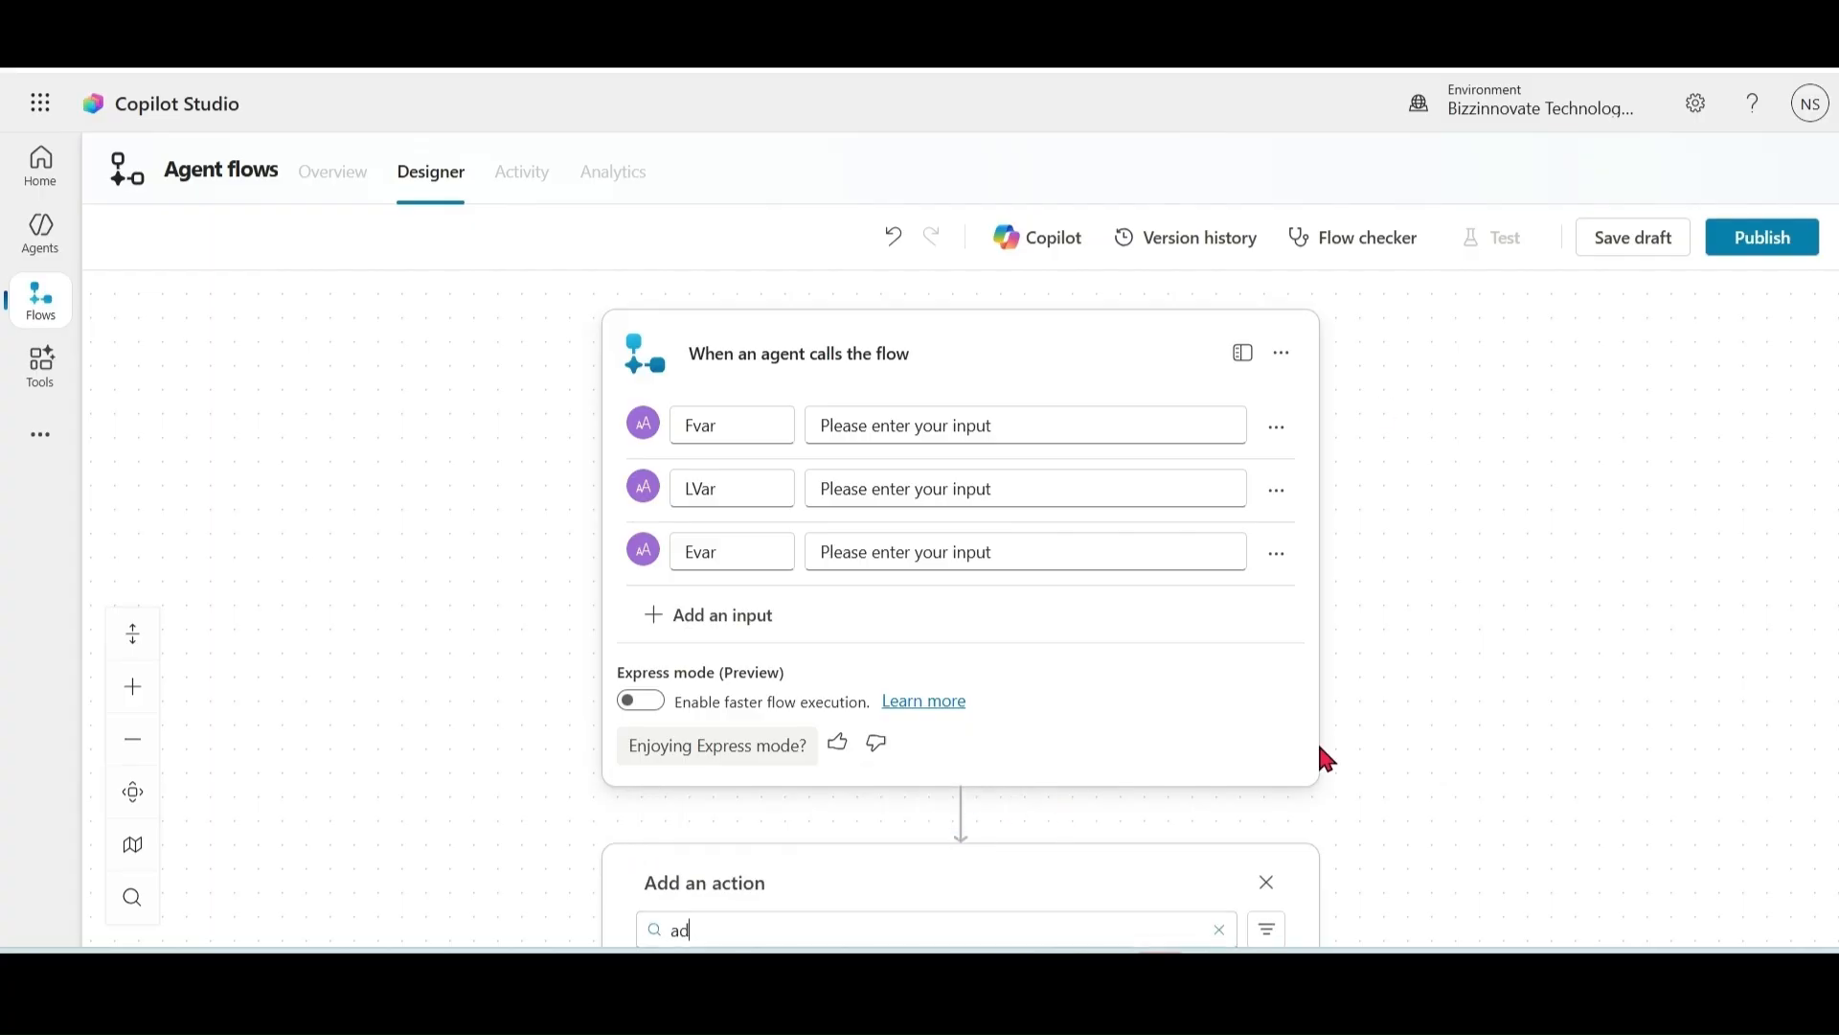
pyautogui.write('d a new row')
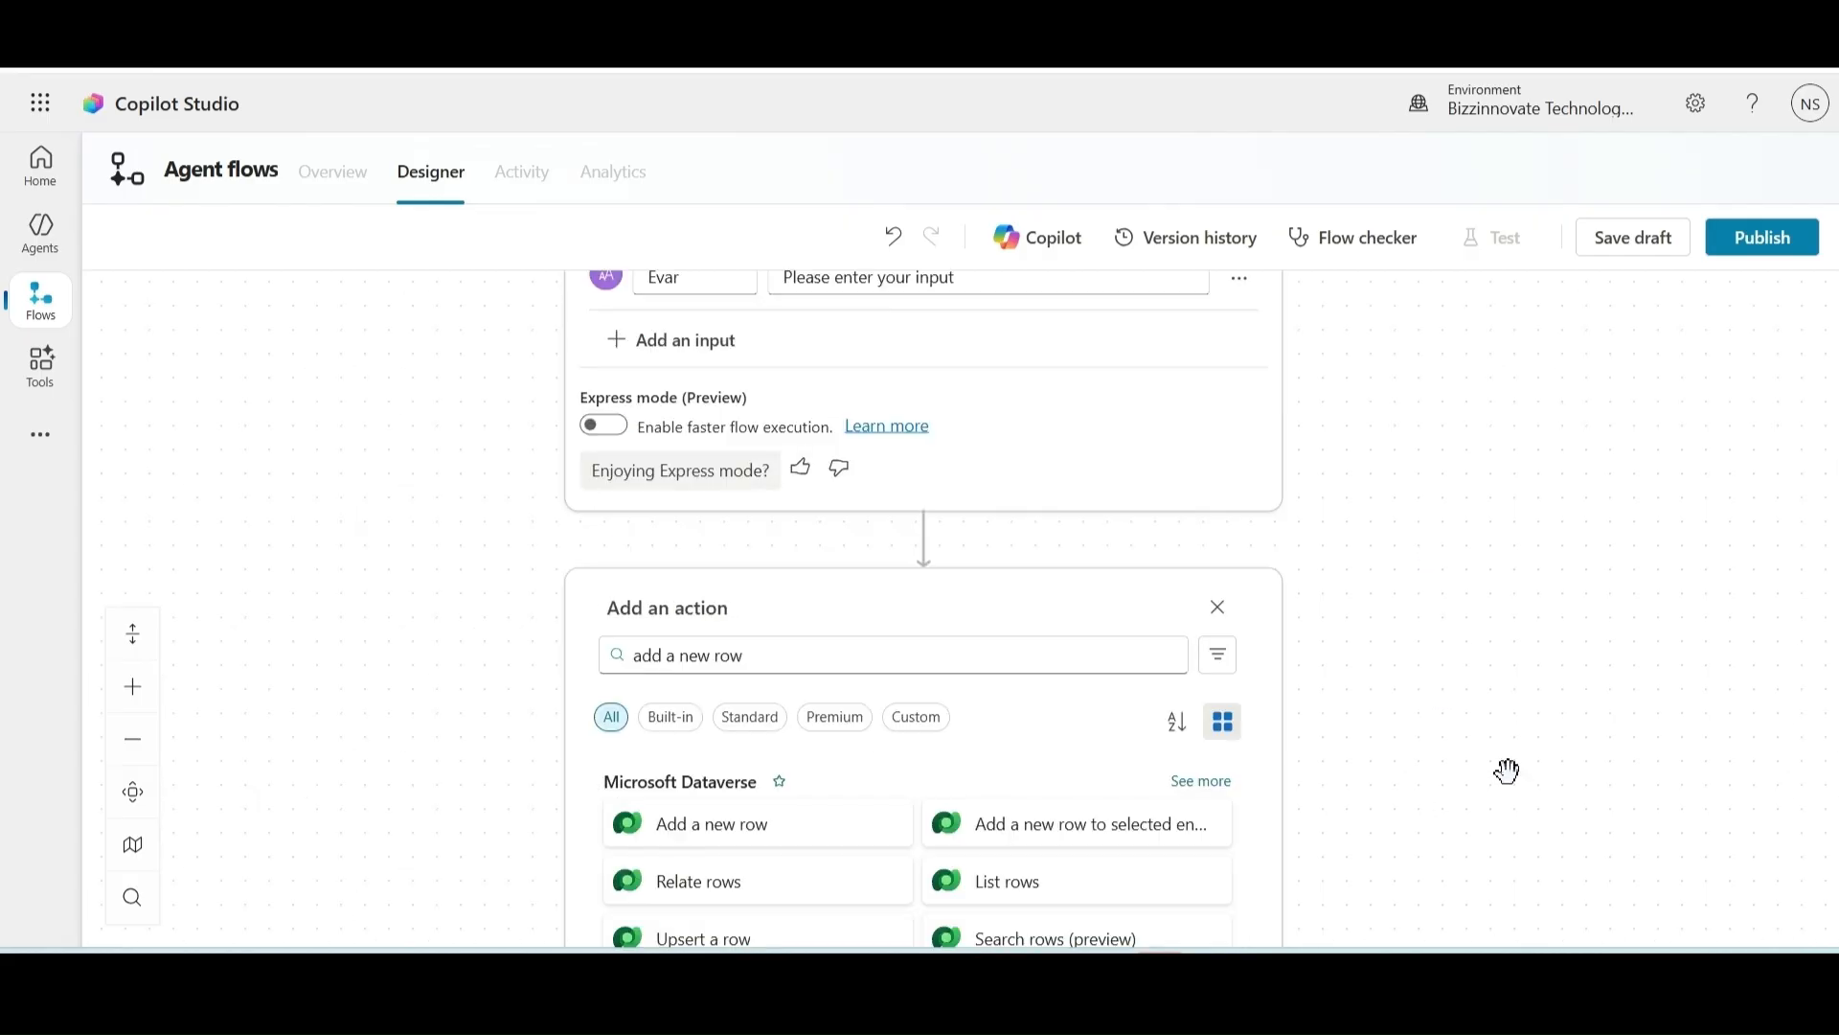
pyautogui.click(709, 821)
pyautogui.moveTo(1484, 731); pyautogui.dragTo(1479, 514)
pyautogui.click(1247, 517)
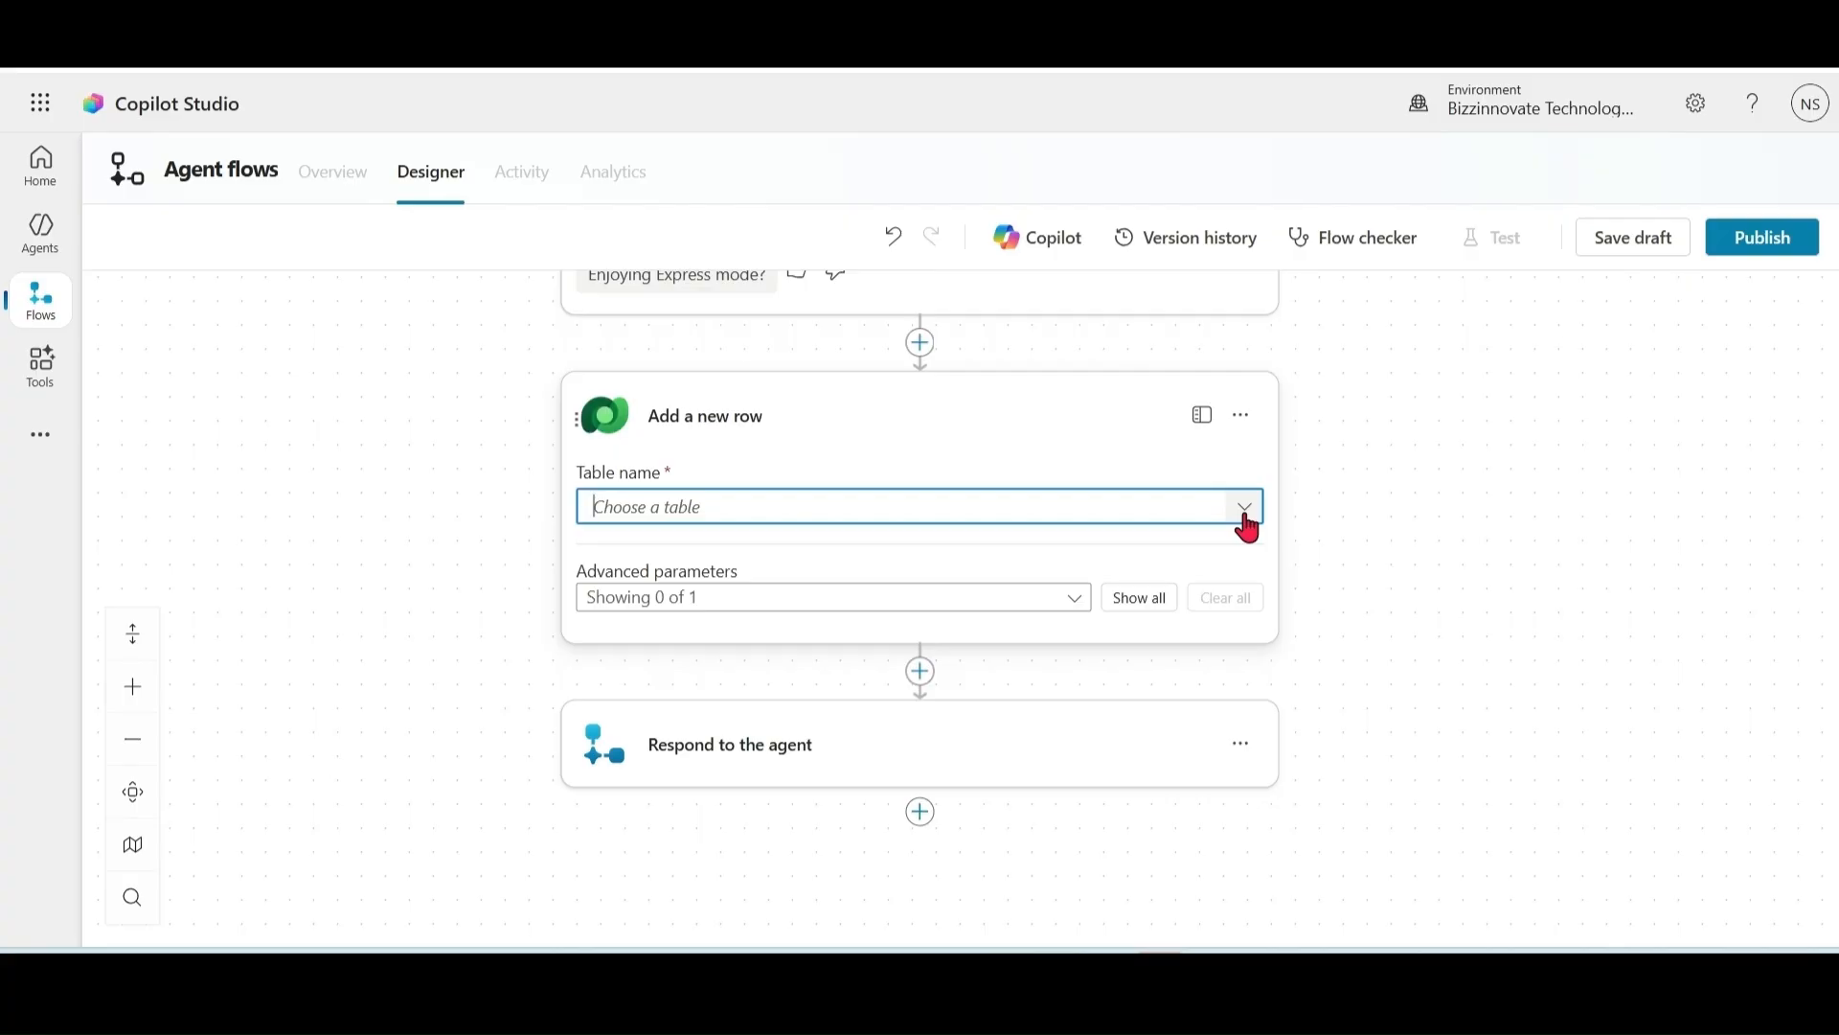
pyautogui.click(111, 240)
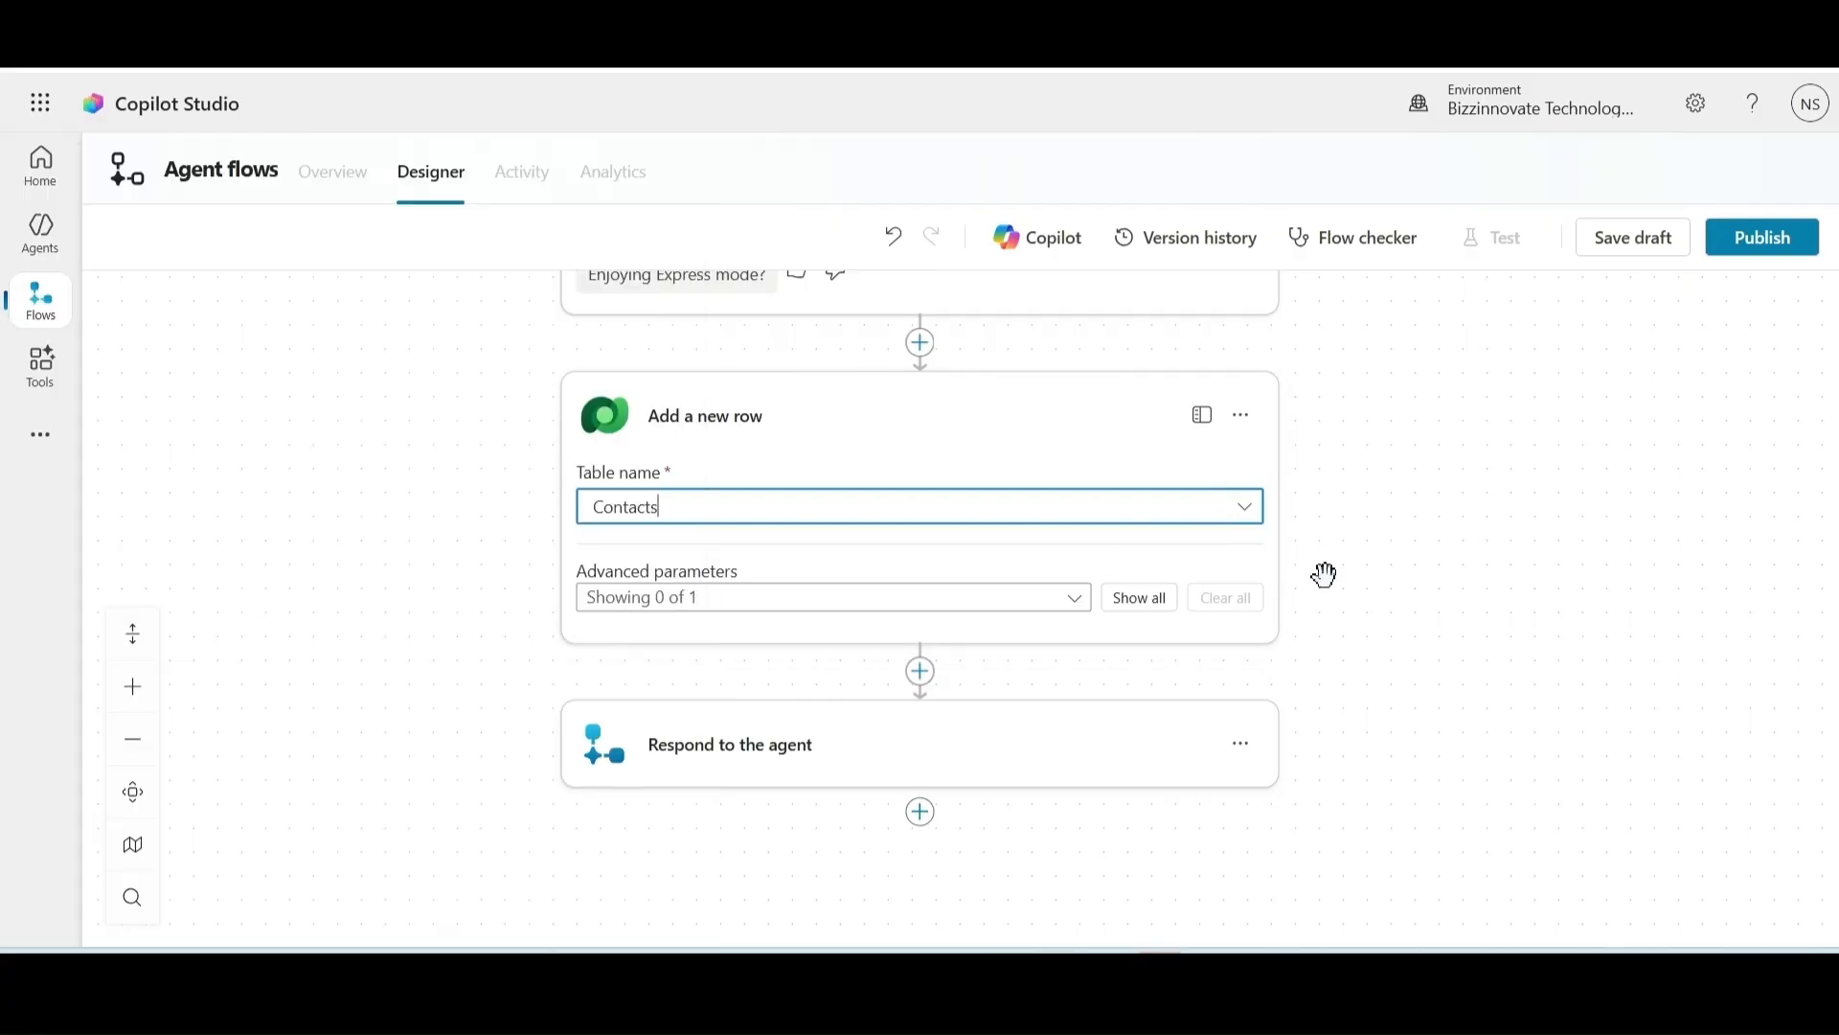
# Step: Map Last Name to LVar, Email to Evar and First Name to Fvar
pyautogui.moveTo(1270, 572); pyautogui.dragTo(1270, 592)
pyautogui.click(1144, 555)
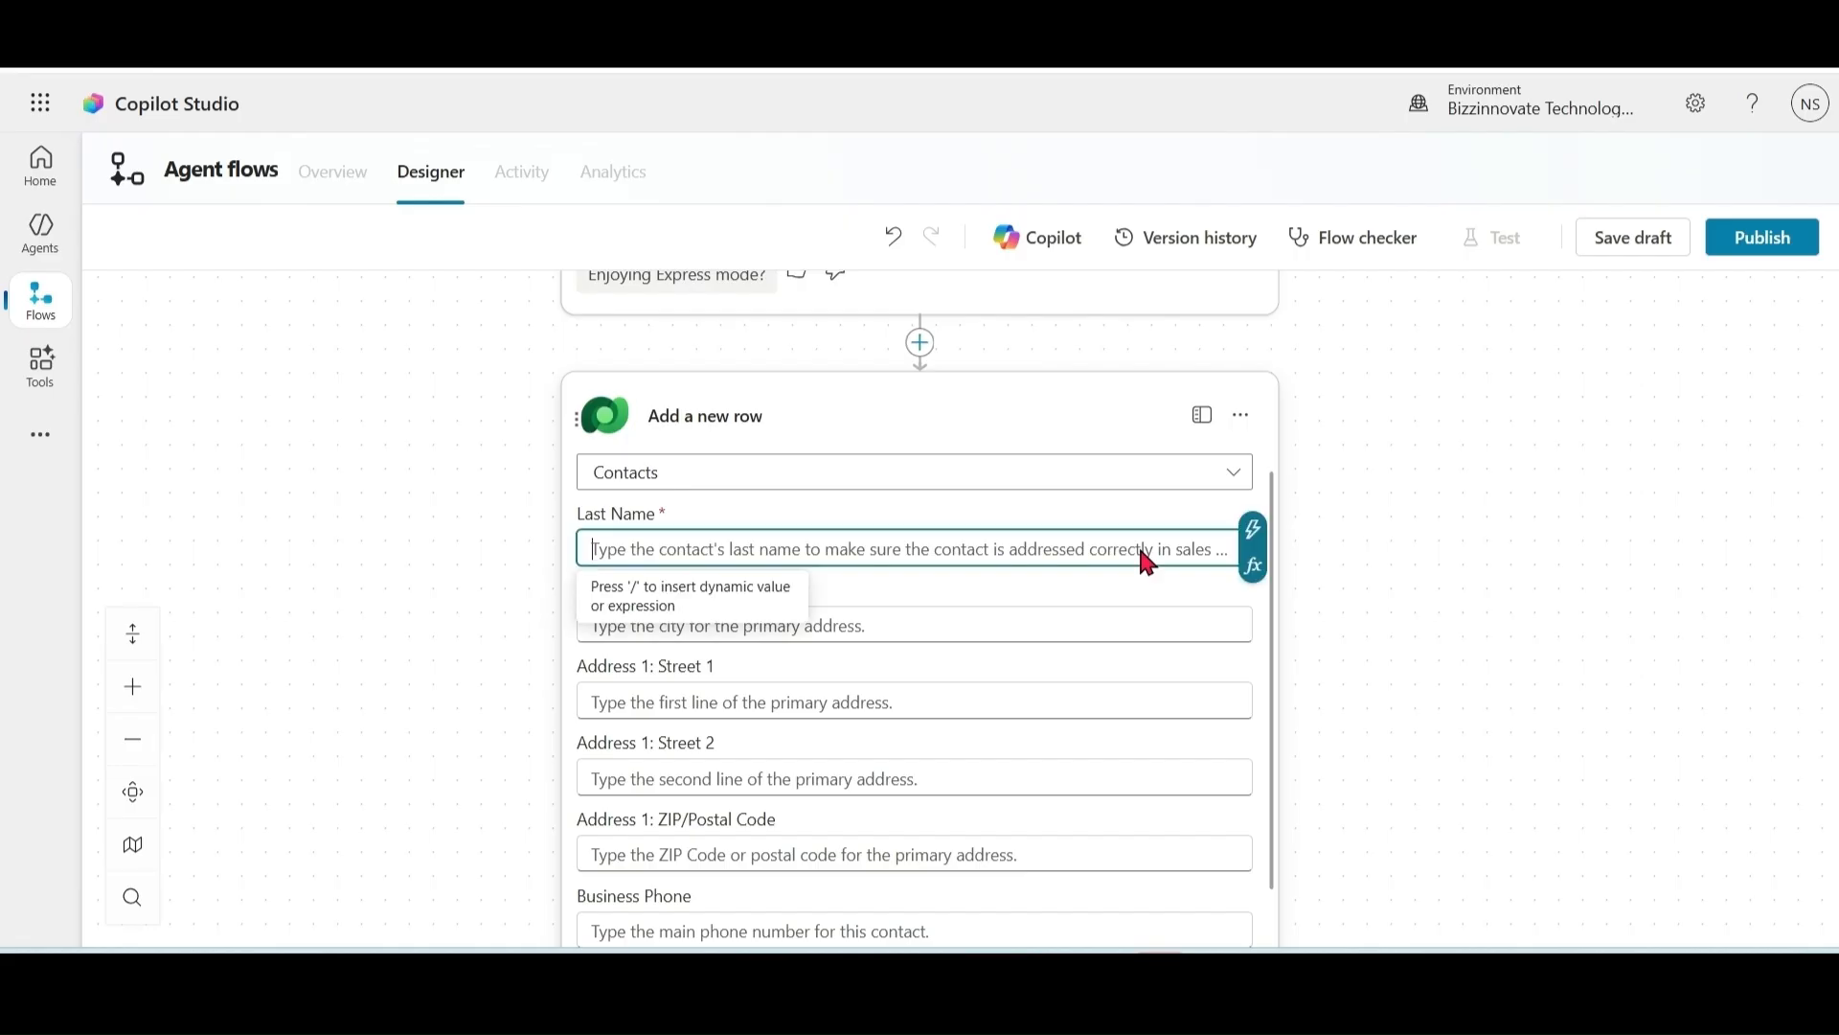
pyautogui.click(1255, 535)
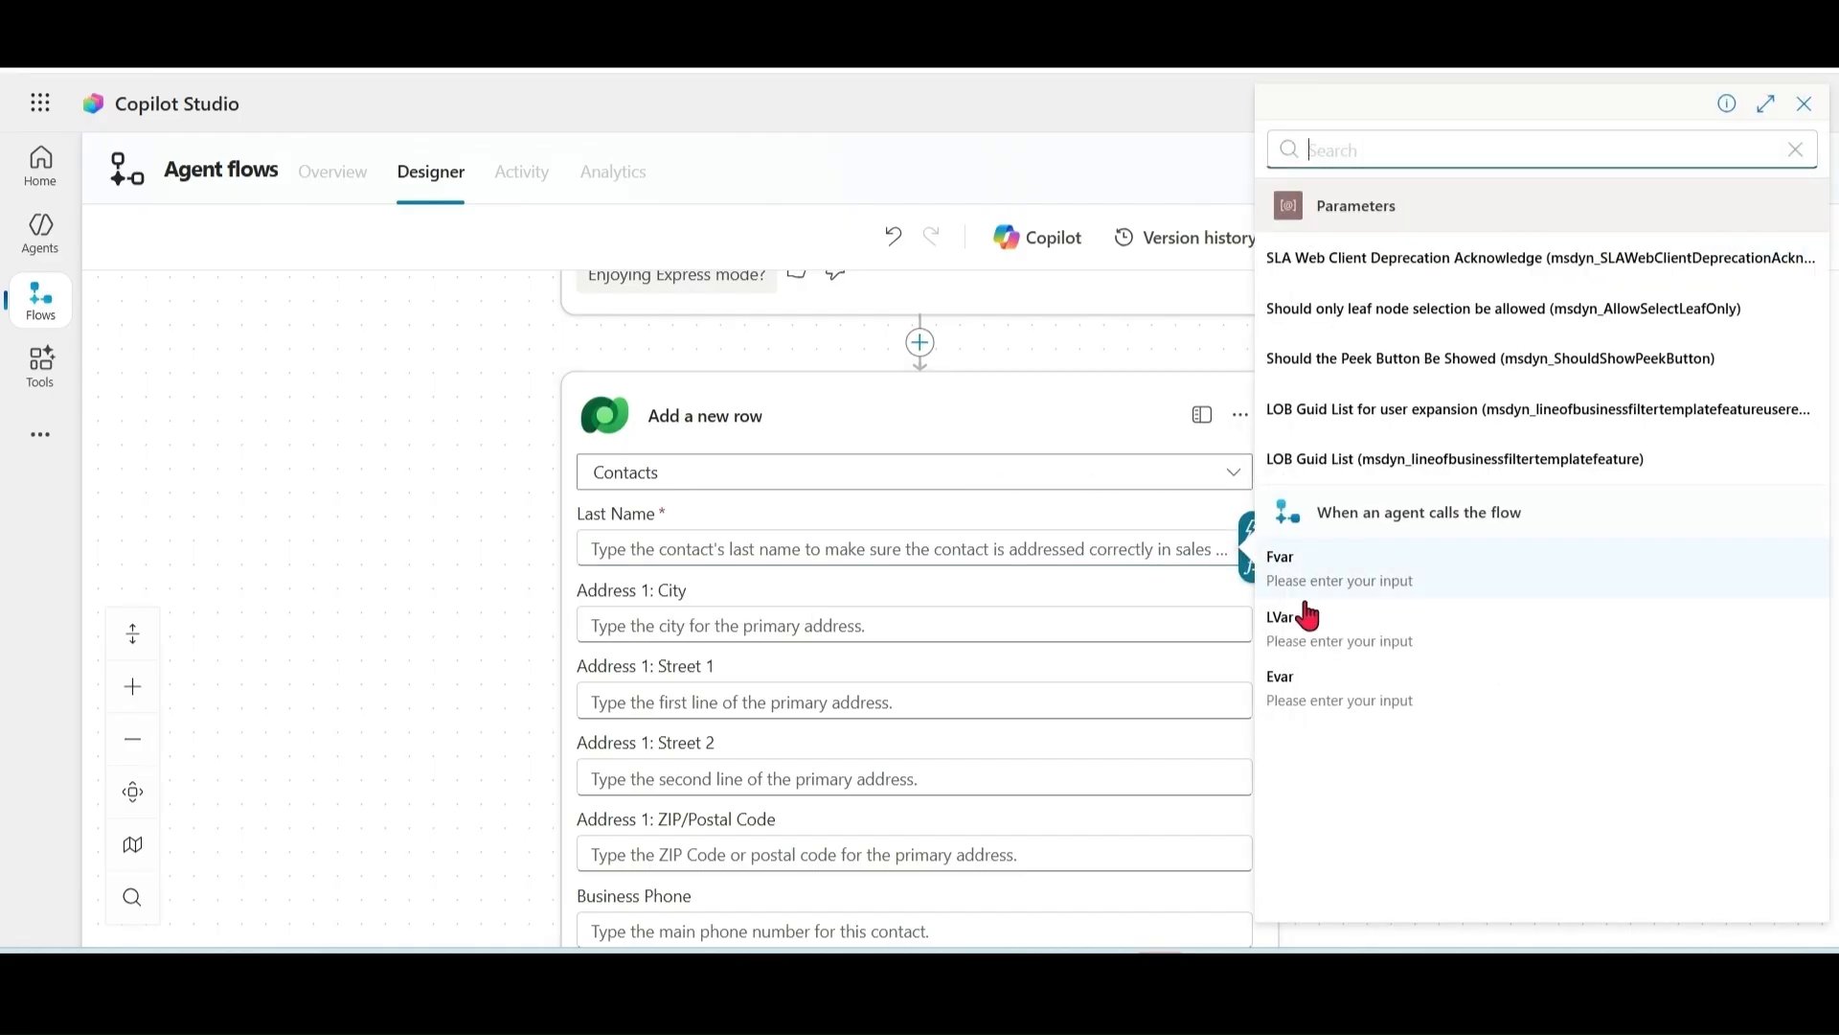
pyautogui.click(1336, 638)
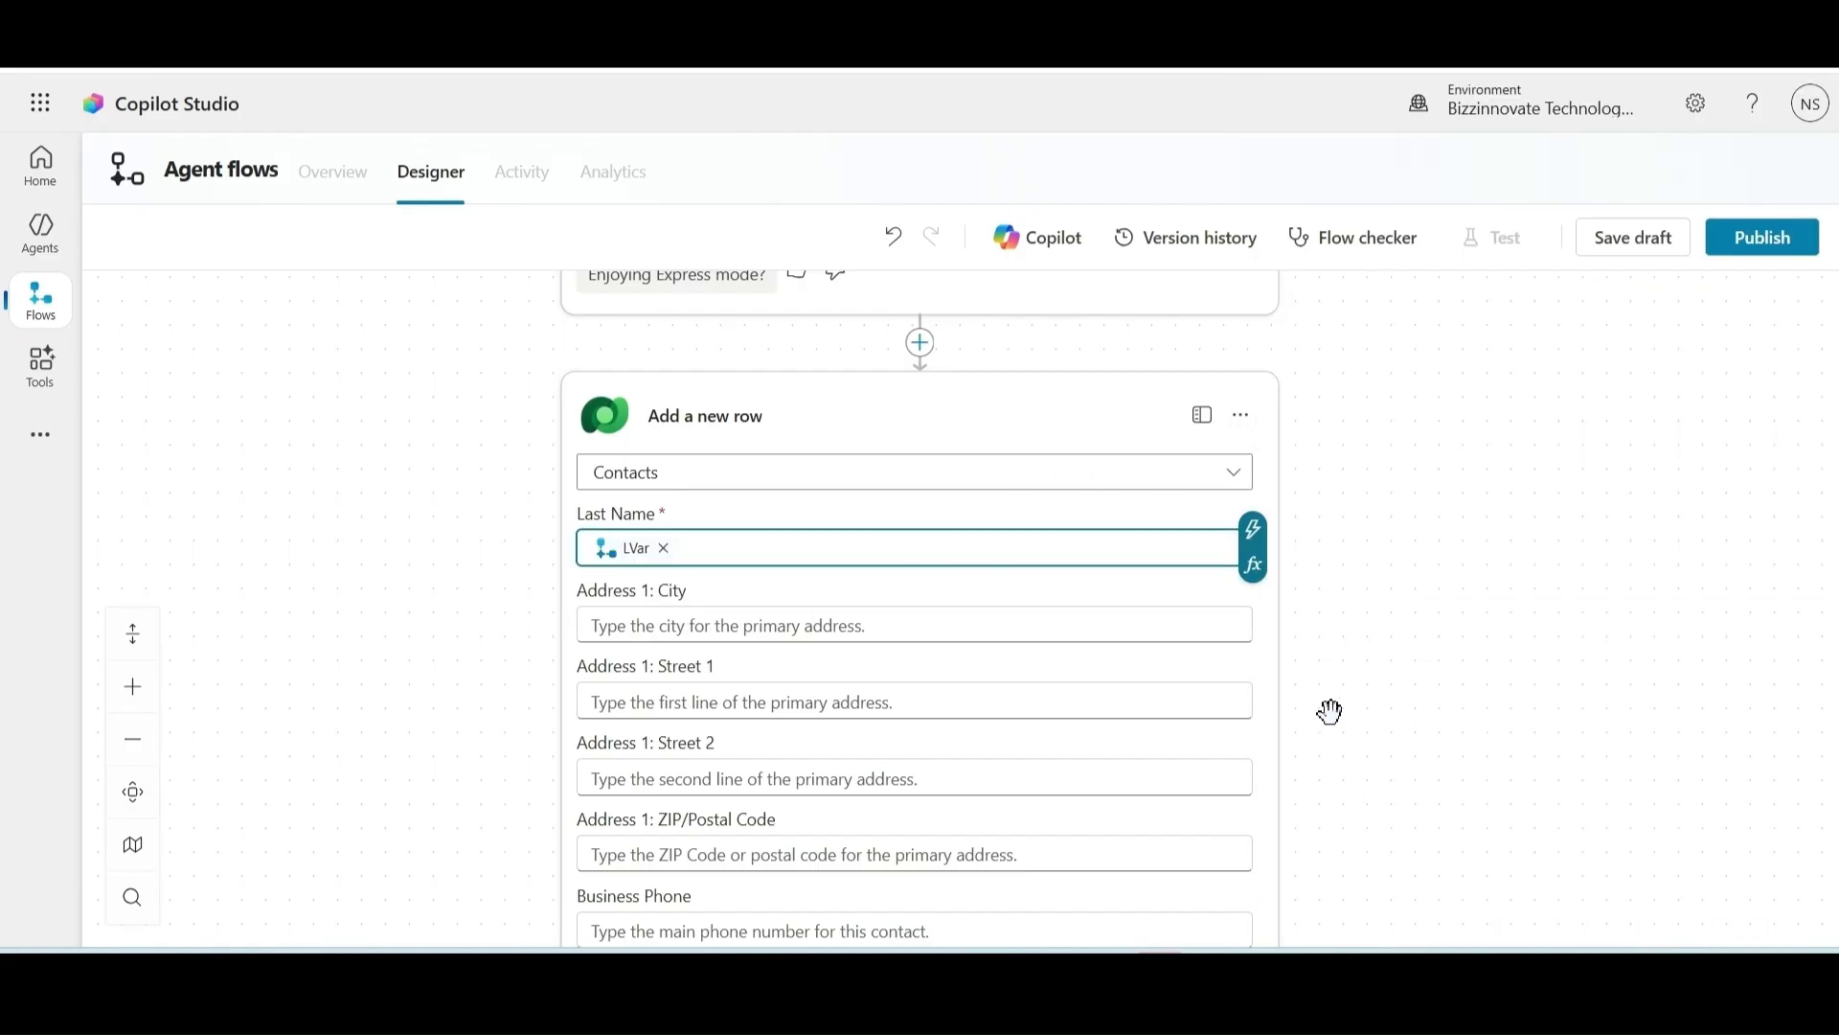
pyautogui.scroll(-5, 1405, 605)
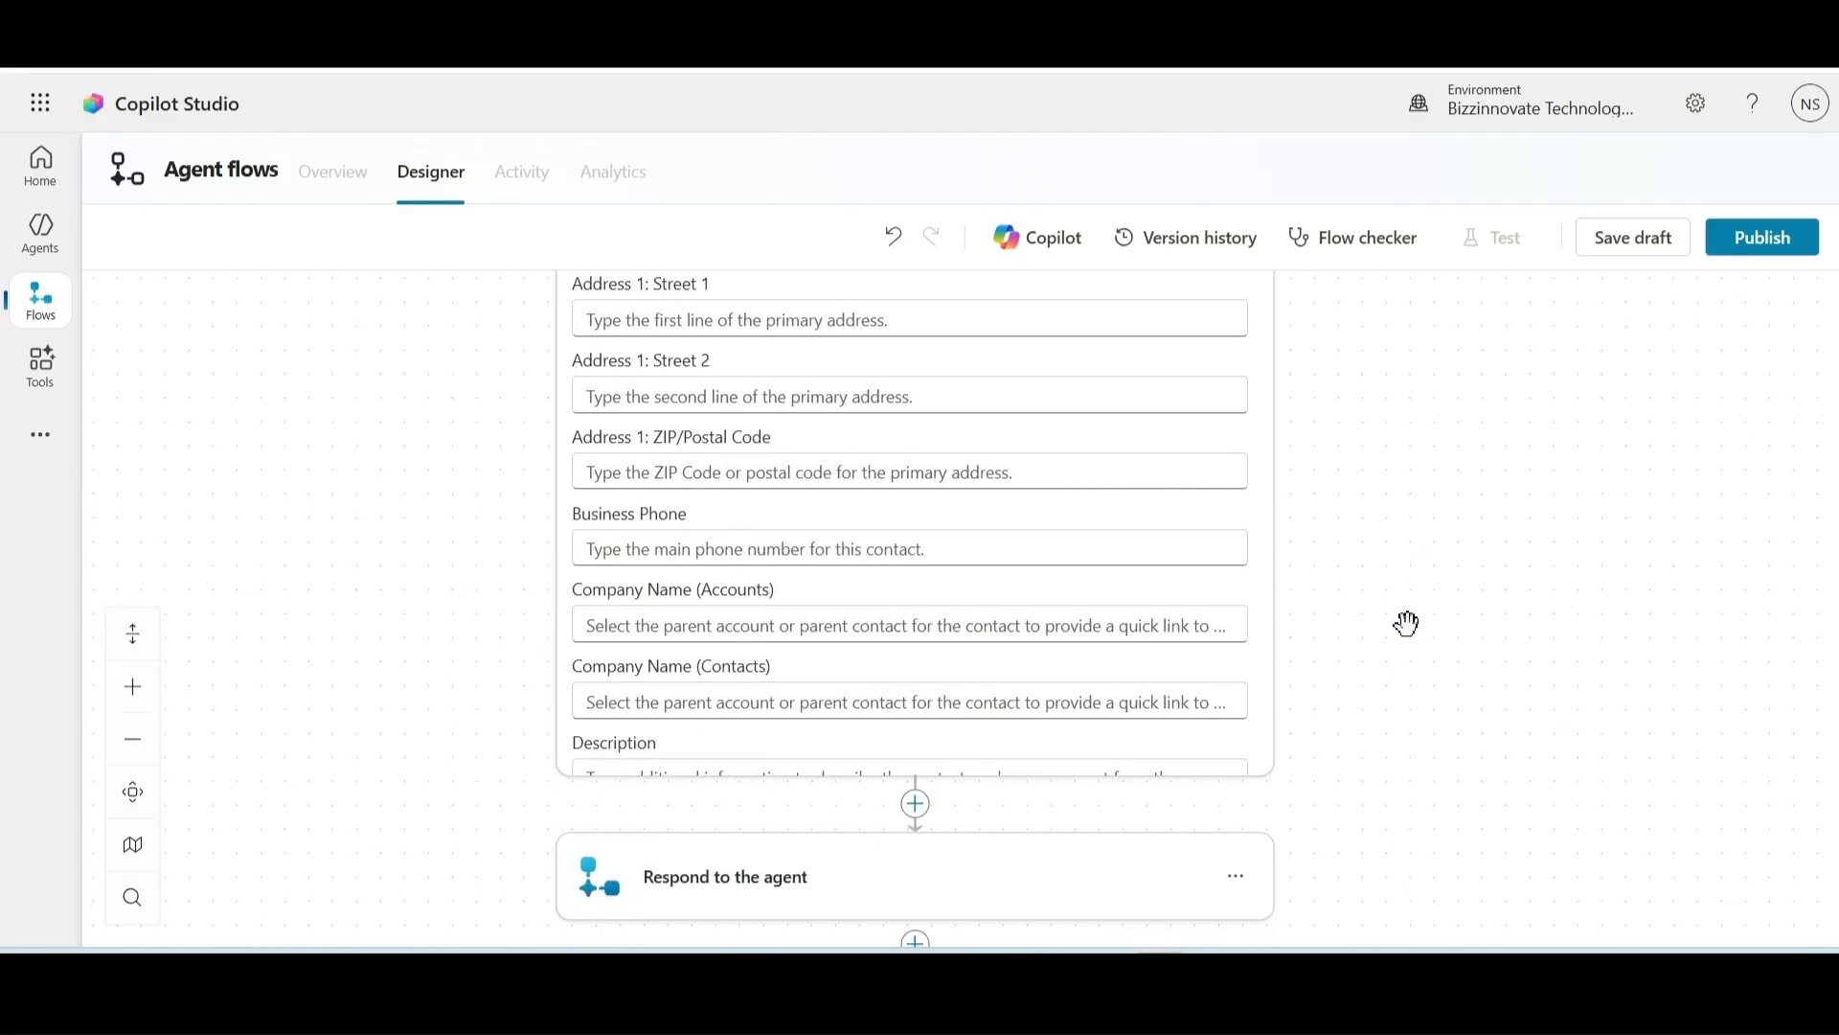
pyautogui.moveTo(1273, 501); pyautogui.dragTo(1274, 623)
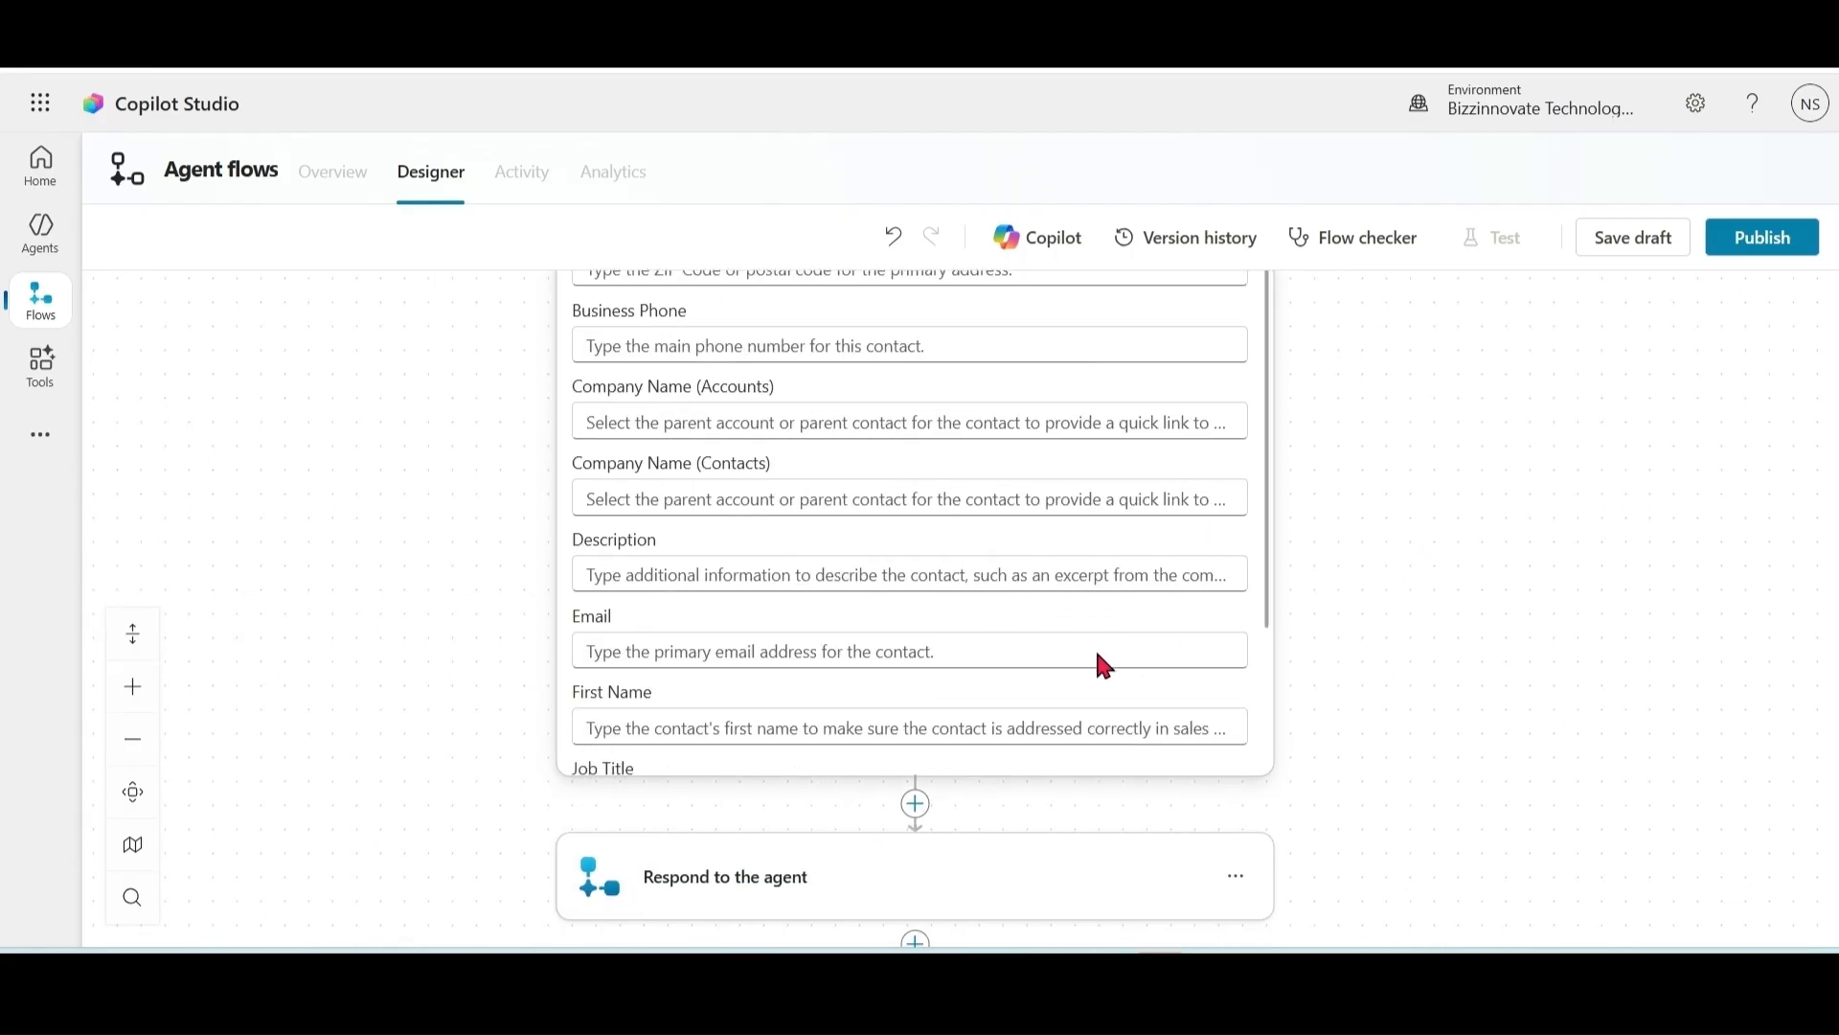
pyautogui.click(1099, 652)
pyautogui.click(1248, 640)
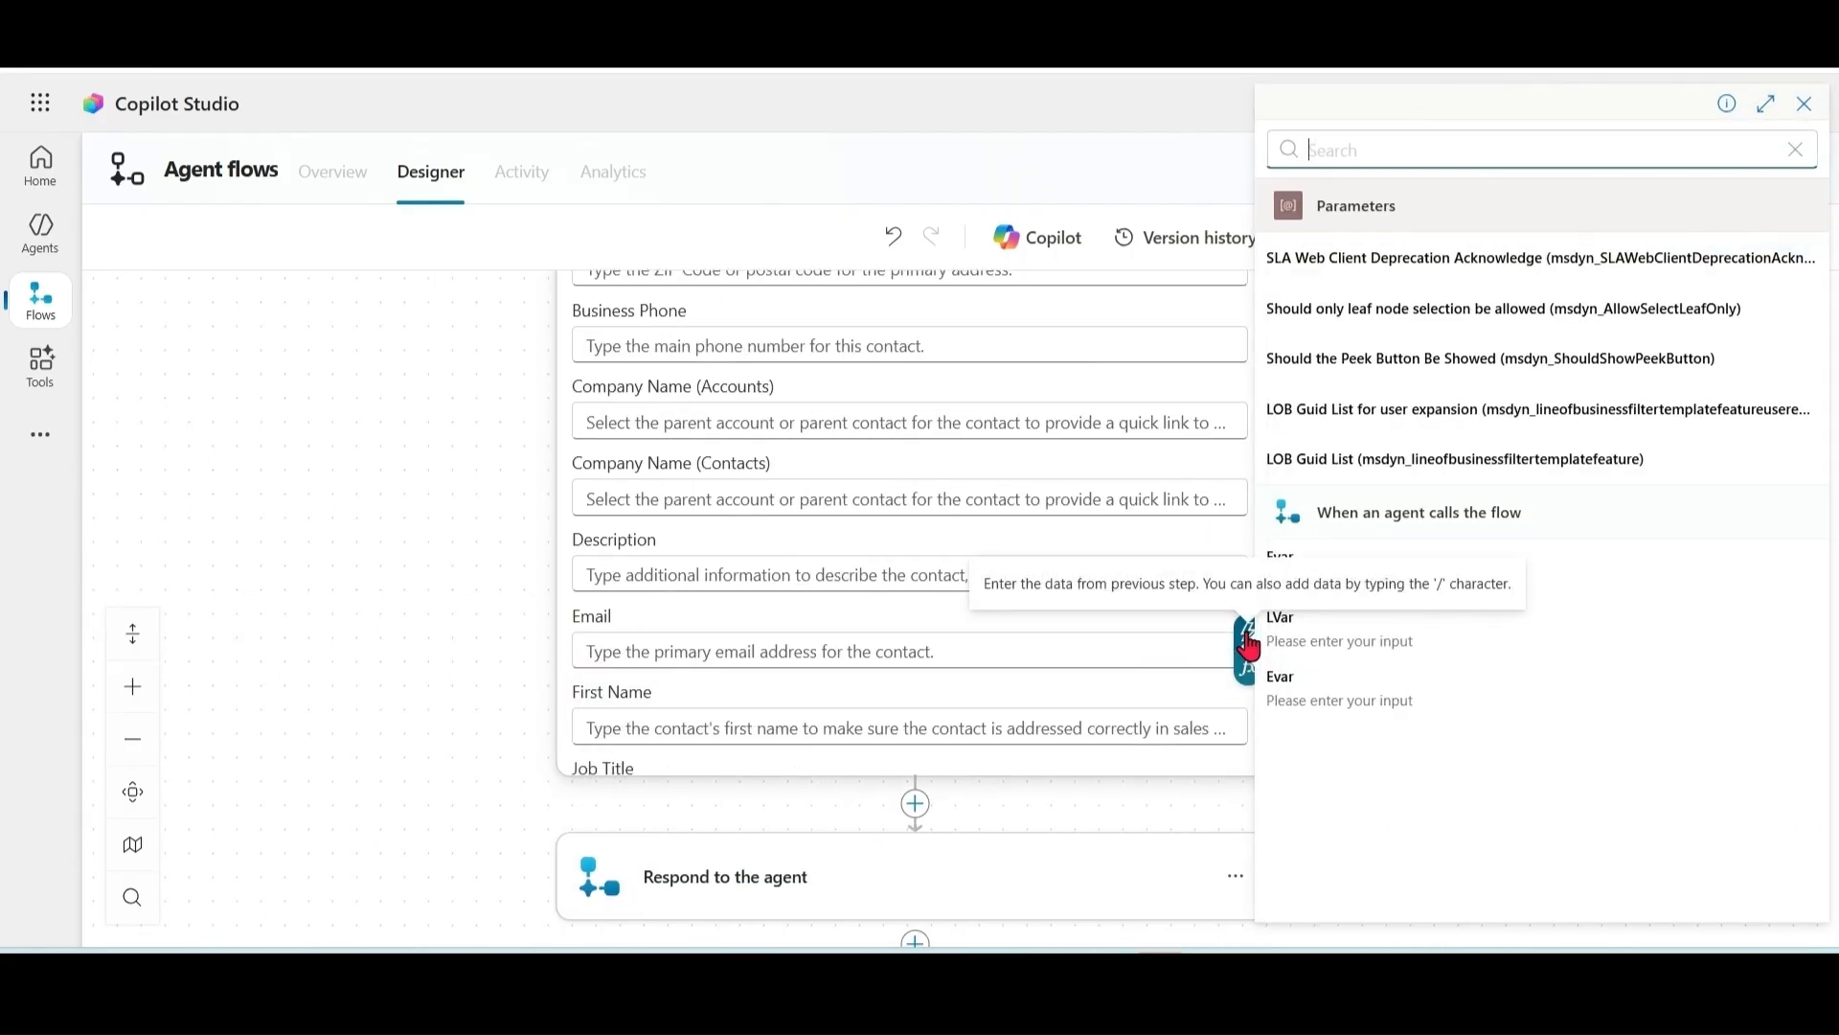
pyautogui.click(1346, 705)
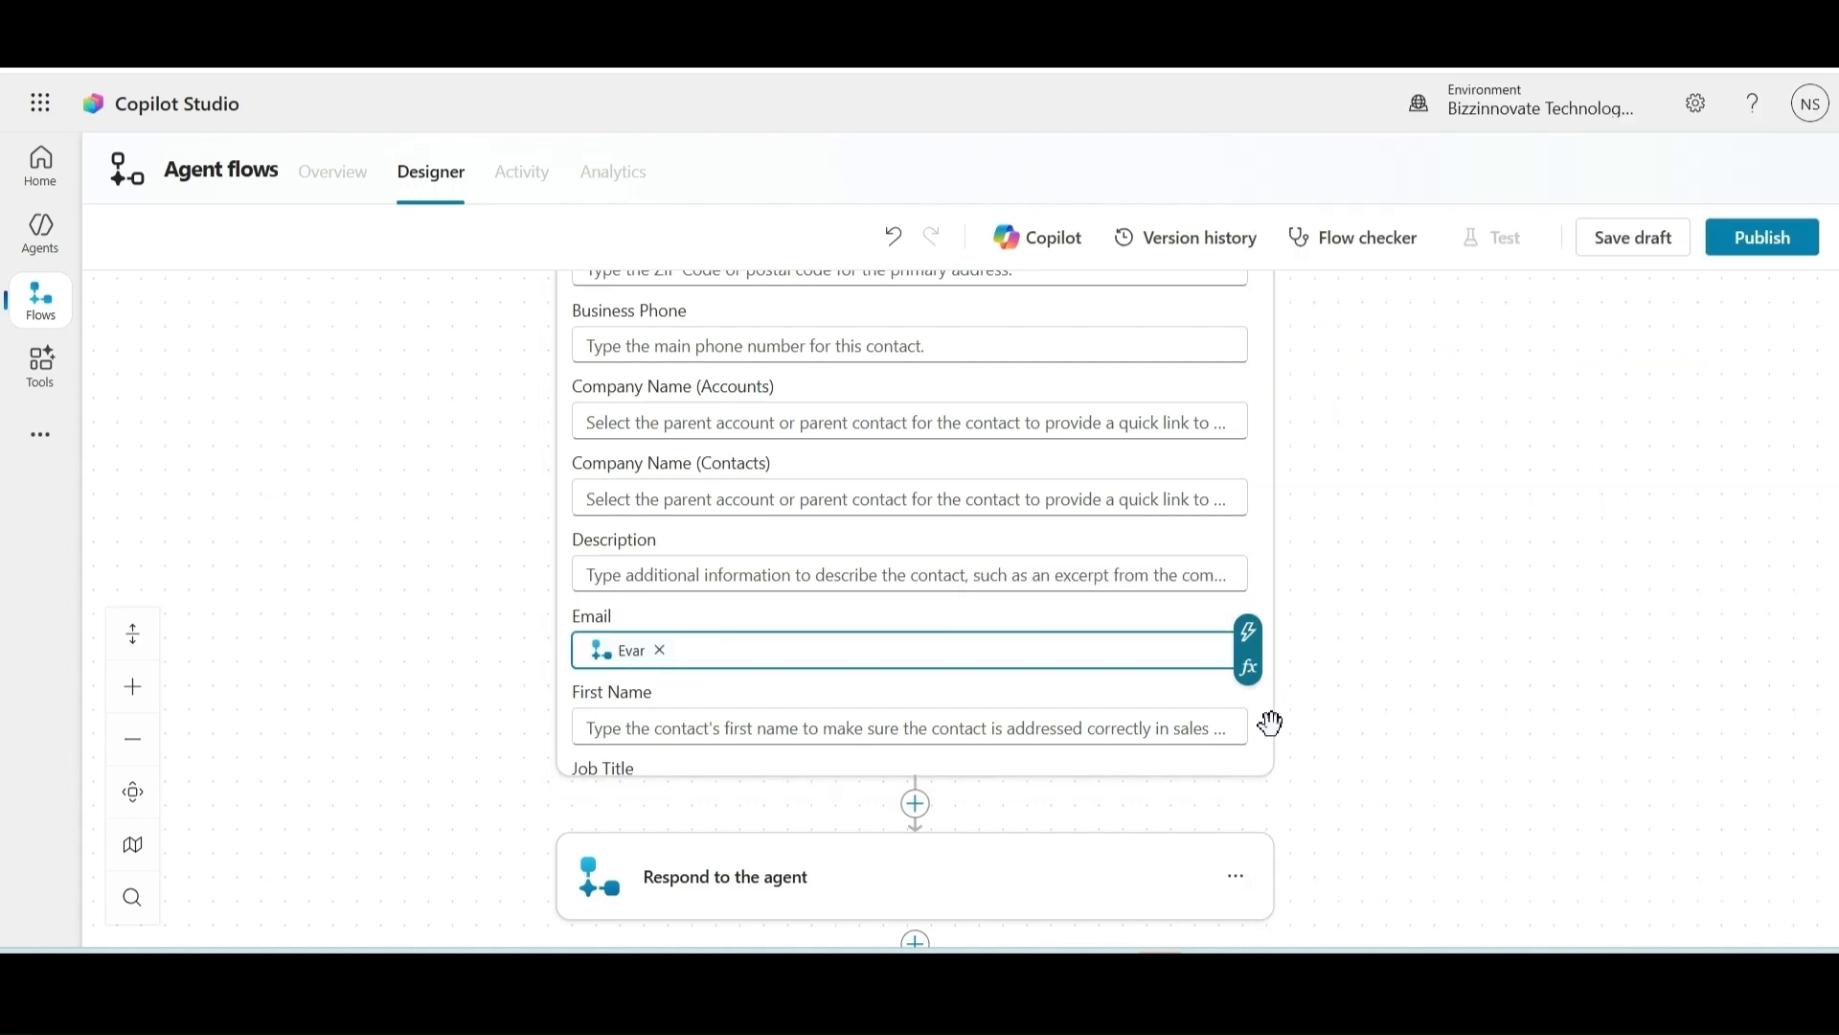
pyautogui.click(1076, 741)
pyautogui.click(1245, 724)
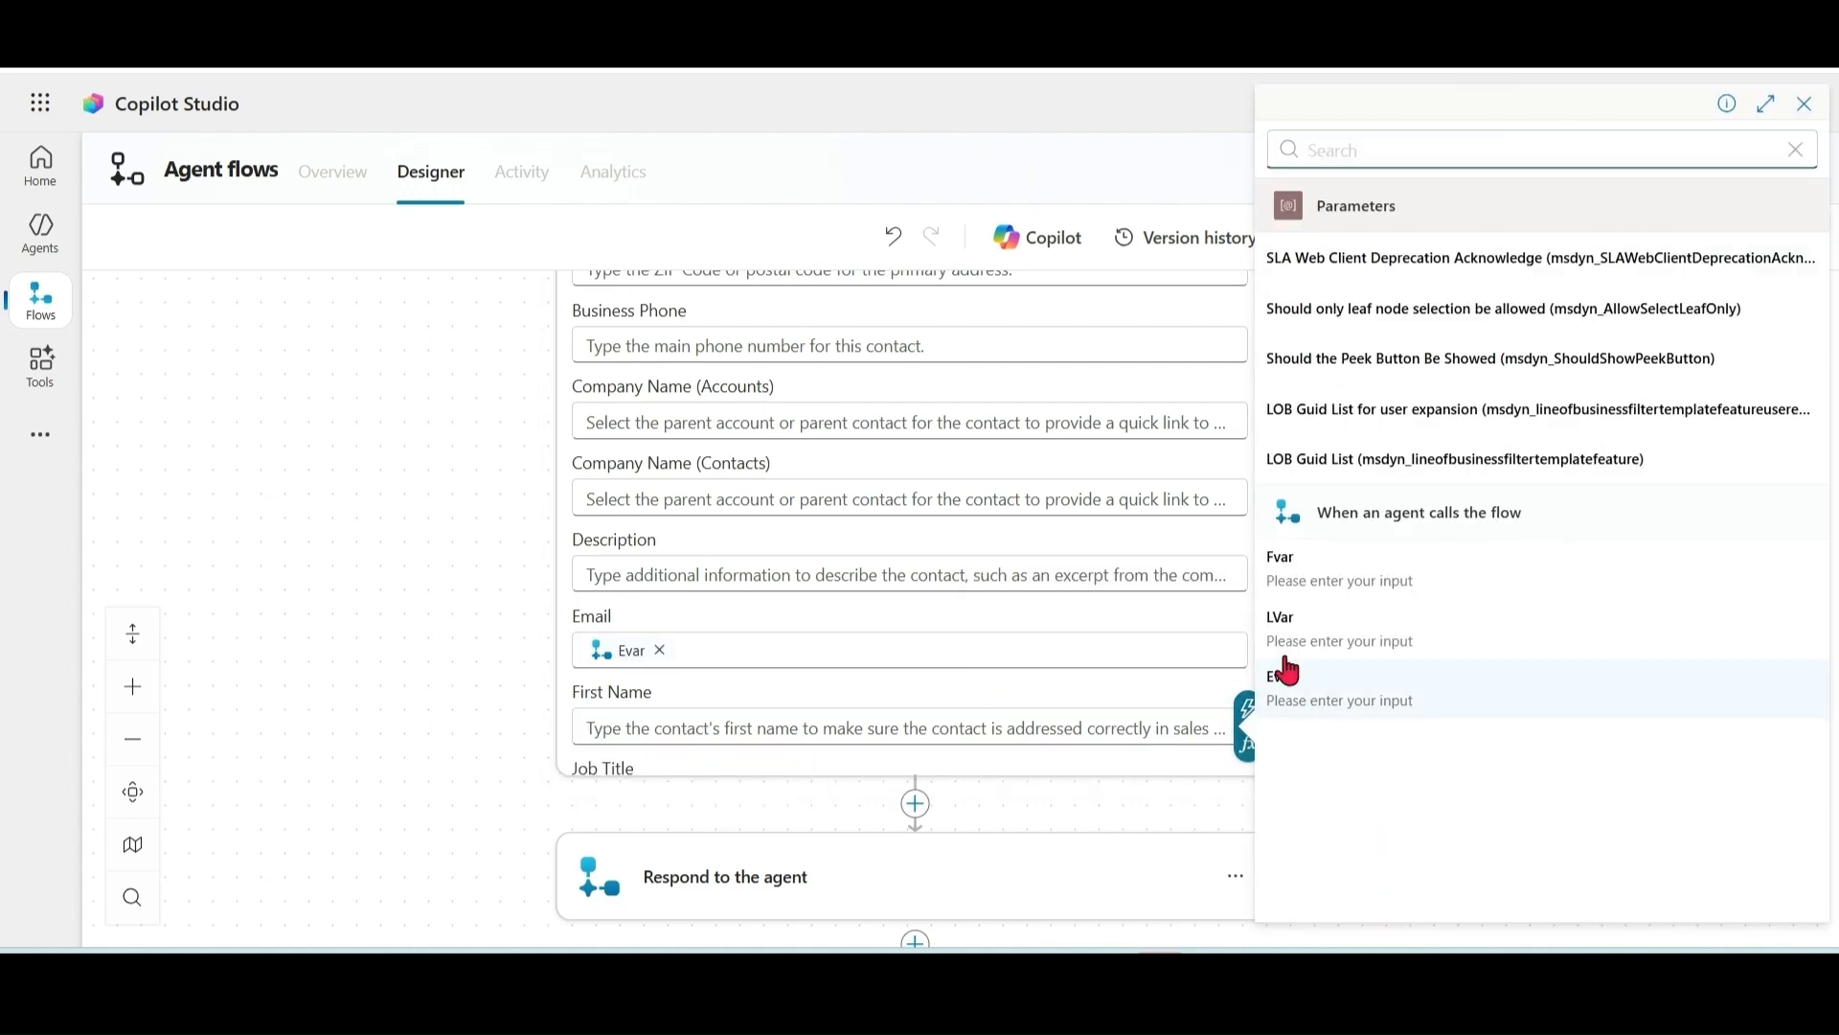
pyautogui.click(1340, 571)
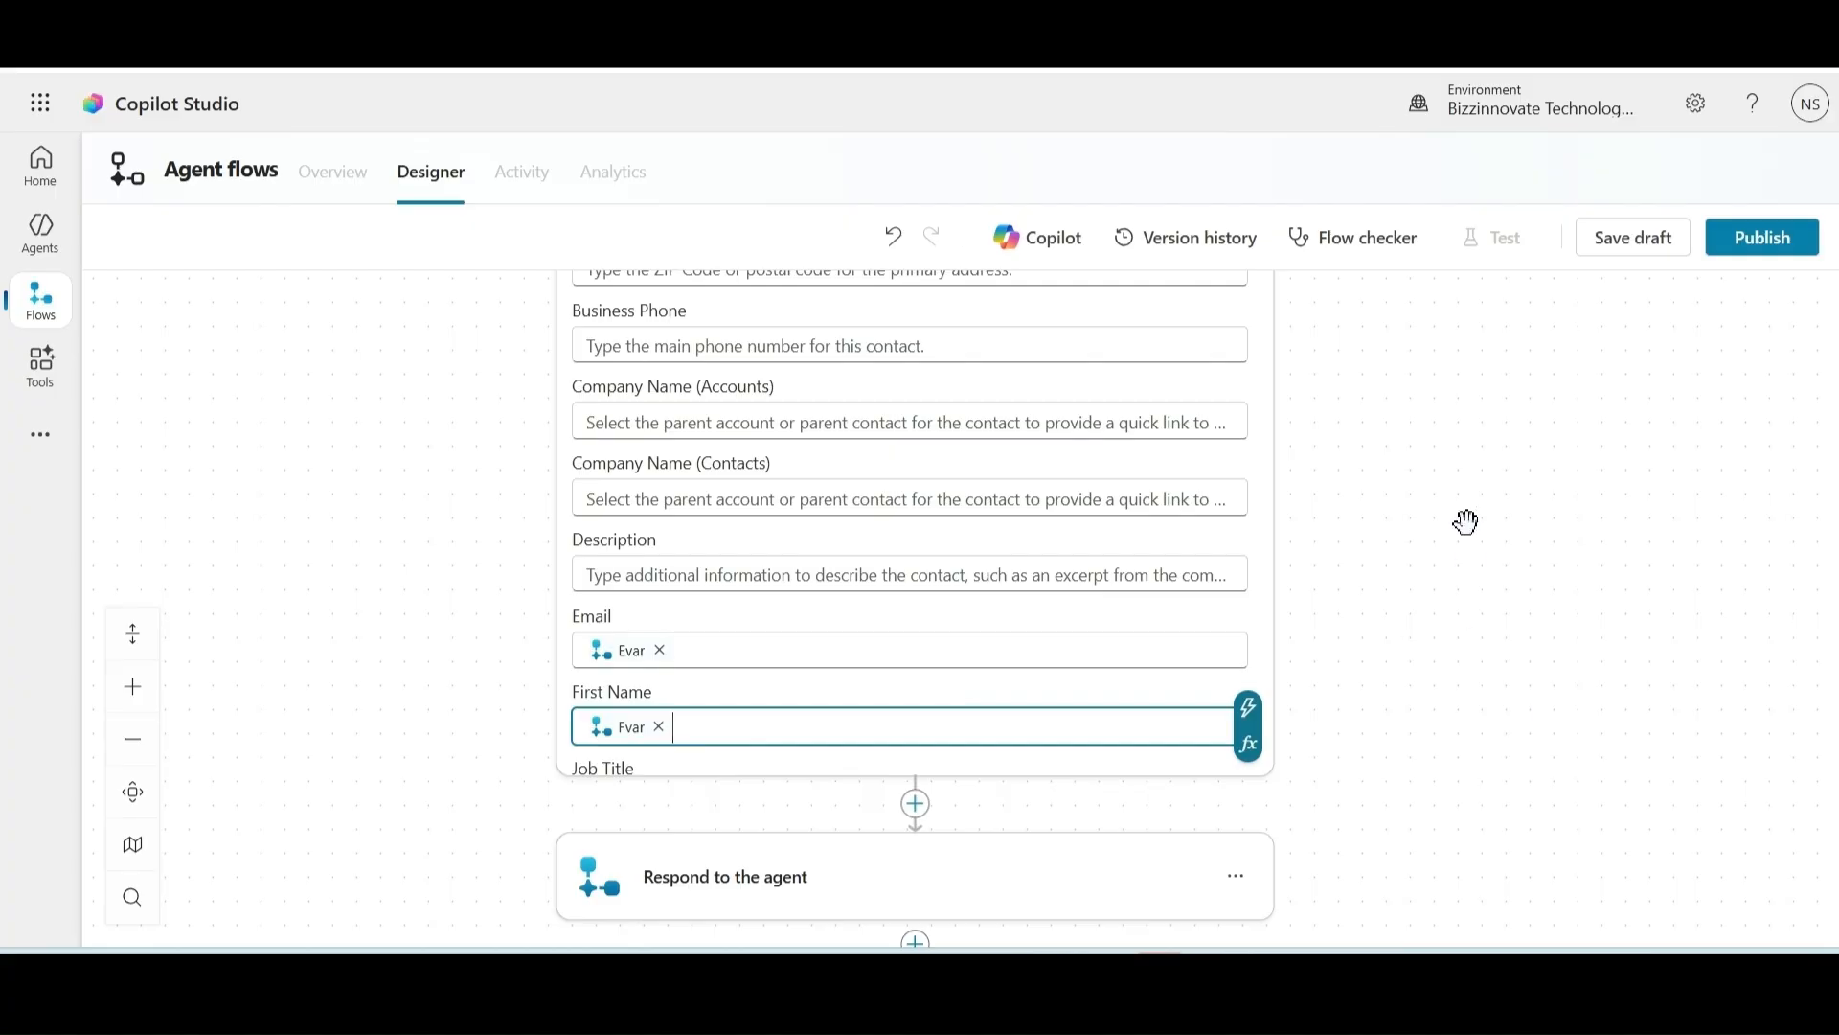
# Step: Add a text output named Message to the Respond to the agent step
pyautogui.scroll(-2, 958, 834)
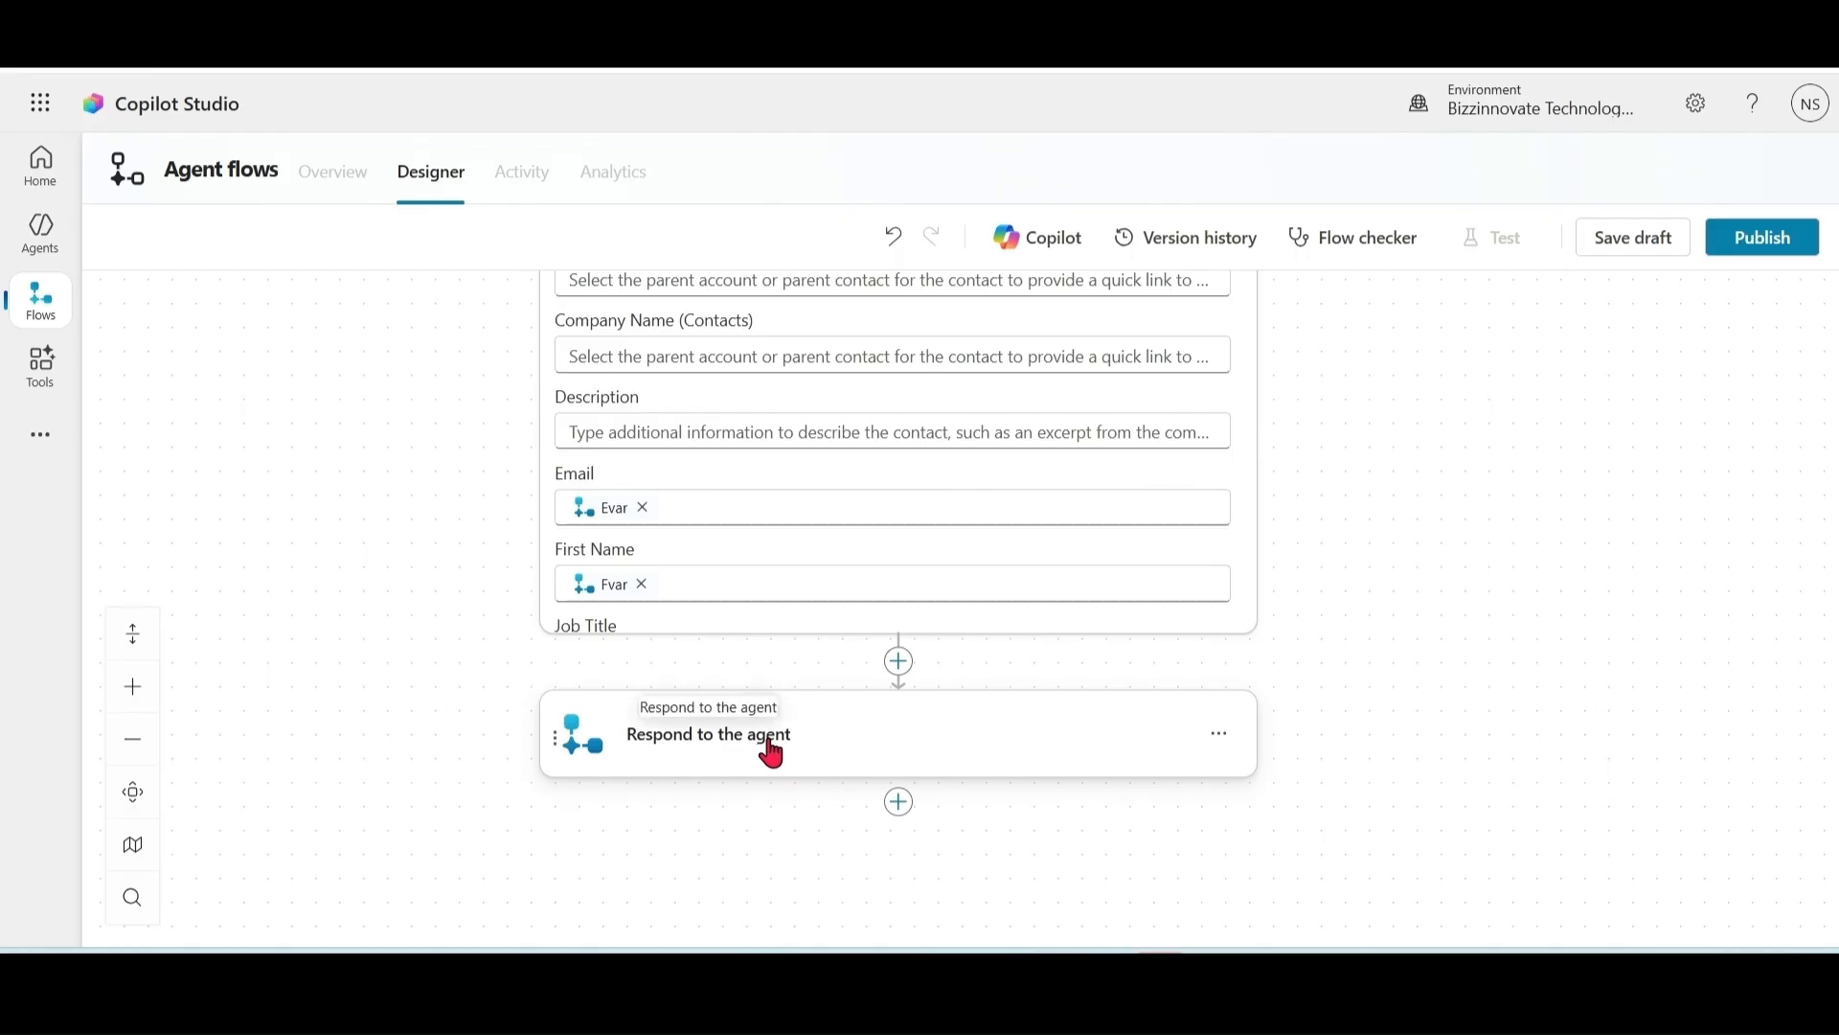
pyautogui.click(1169, 758)
pyautogui.click(657, 815)
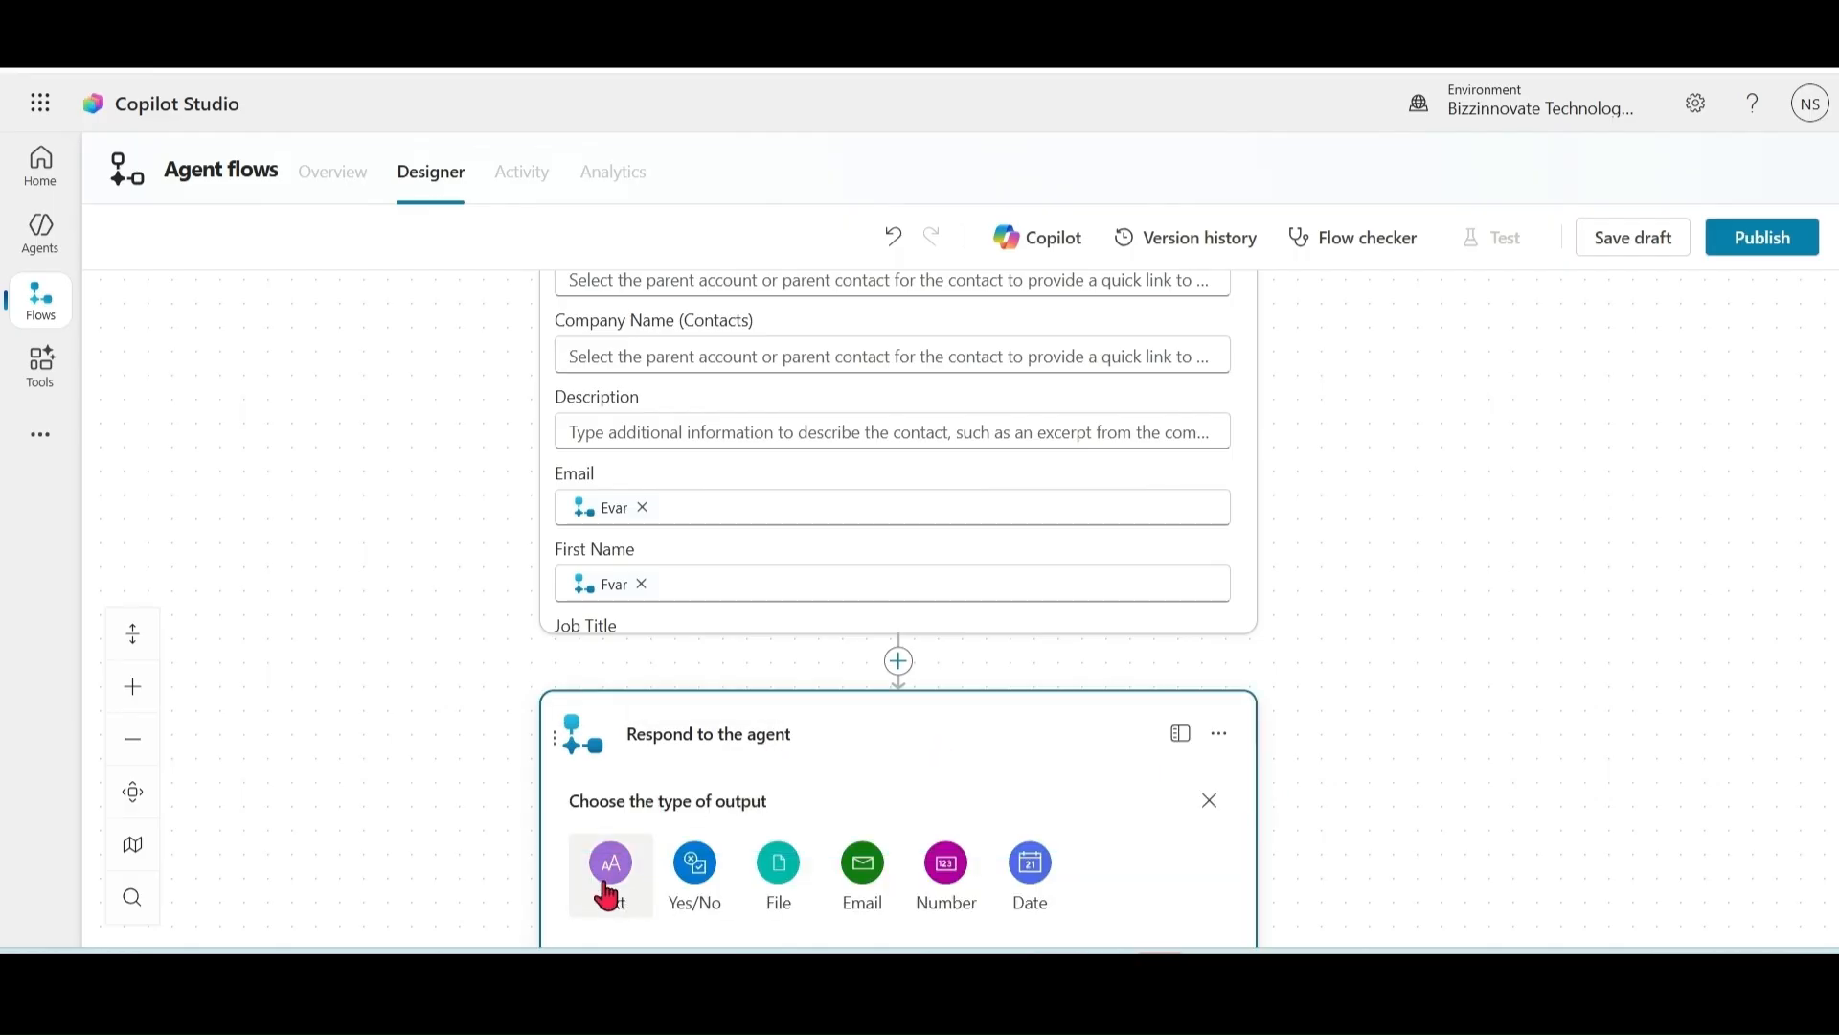
pyautogui.click(608, 870)
pyautogui.click(710, 833)
pyautogui.write('Message')
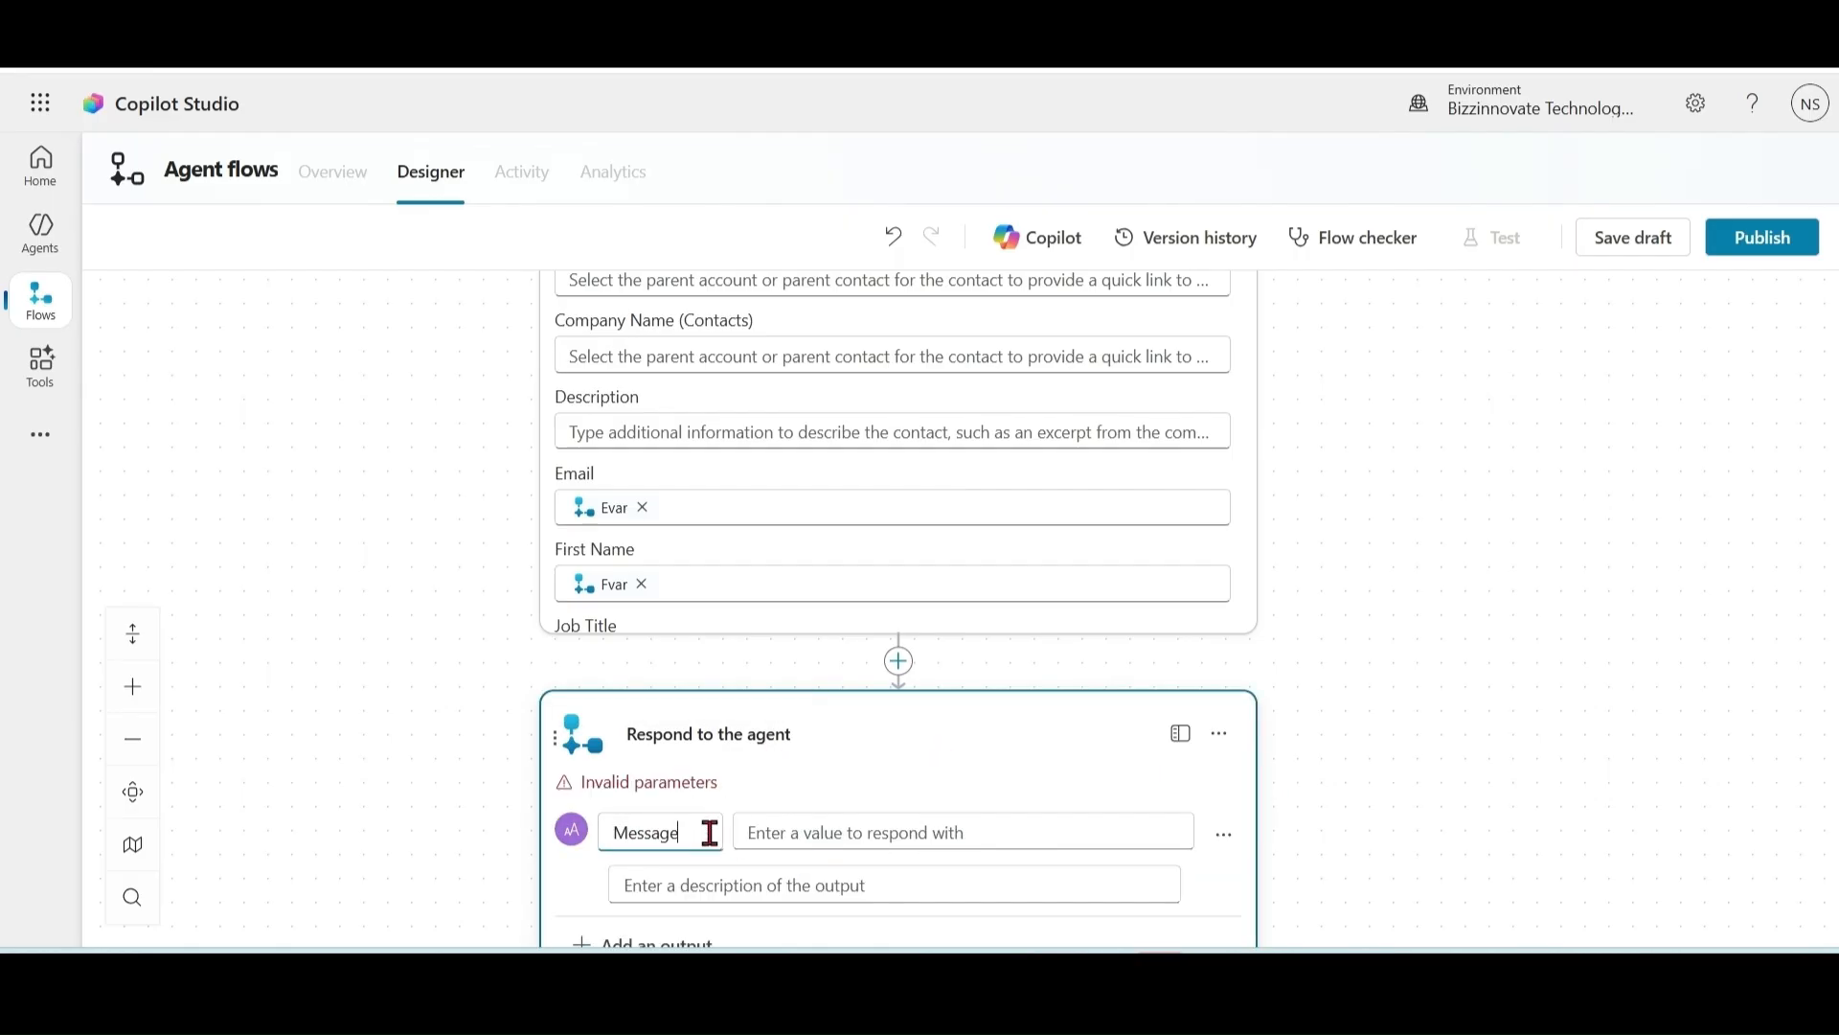
pyautogui.click(851, 841)
# Step: Set the Message output to 'Done', save the flow draft as AddCustomer, and publish it
pyautogui.write('Done')
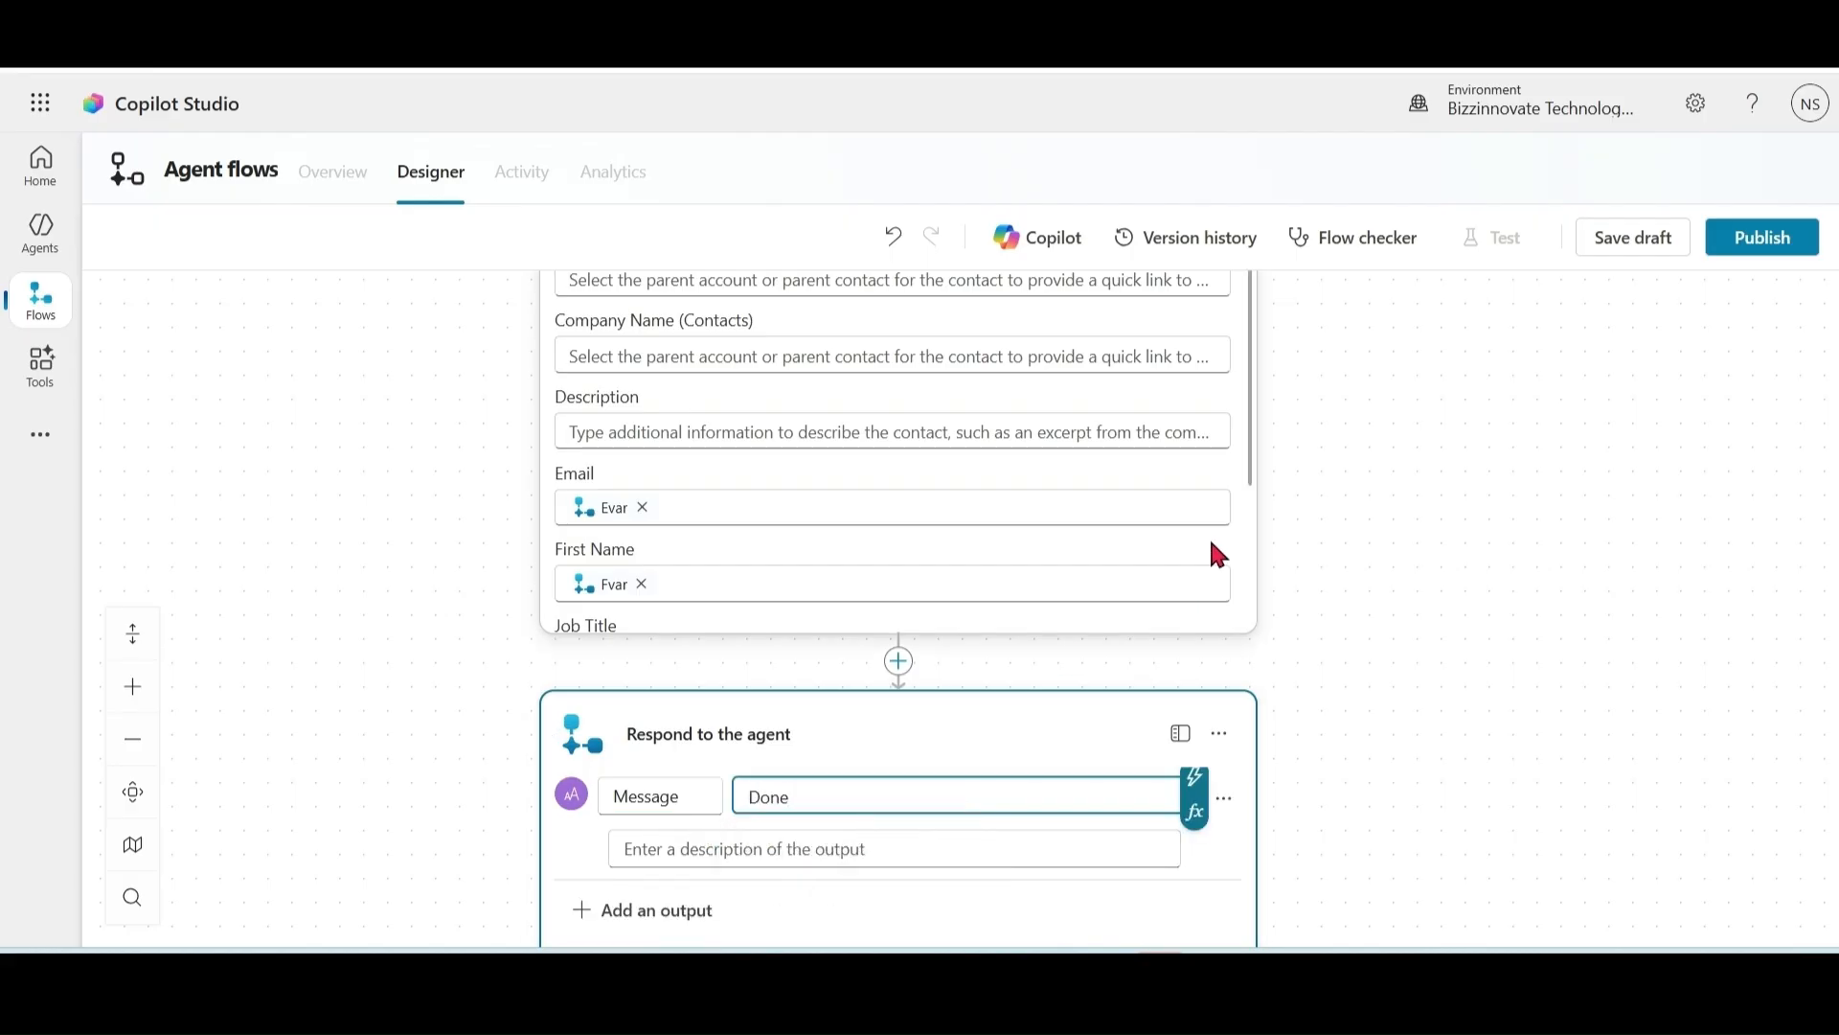
pyautogui.click(1637, 248)
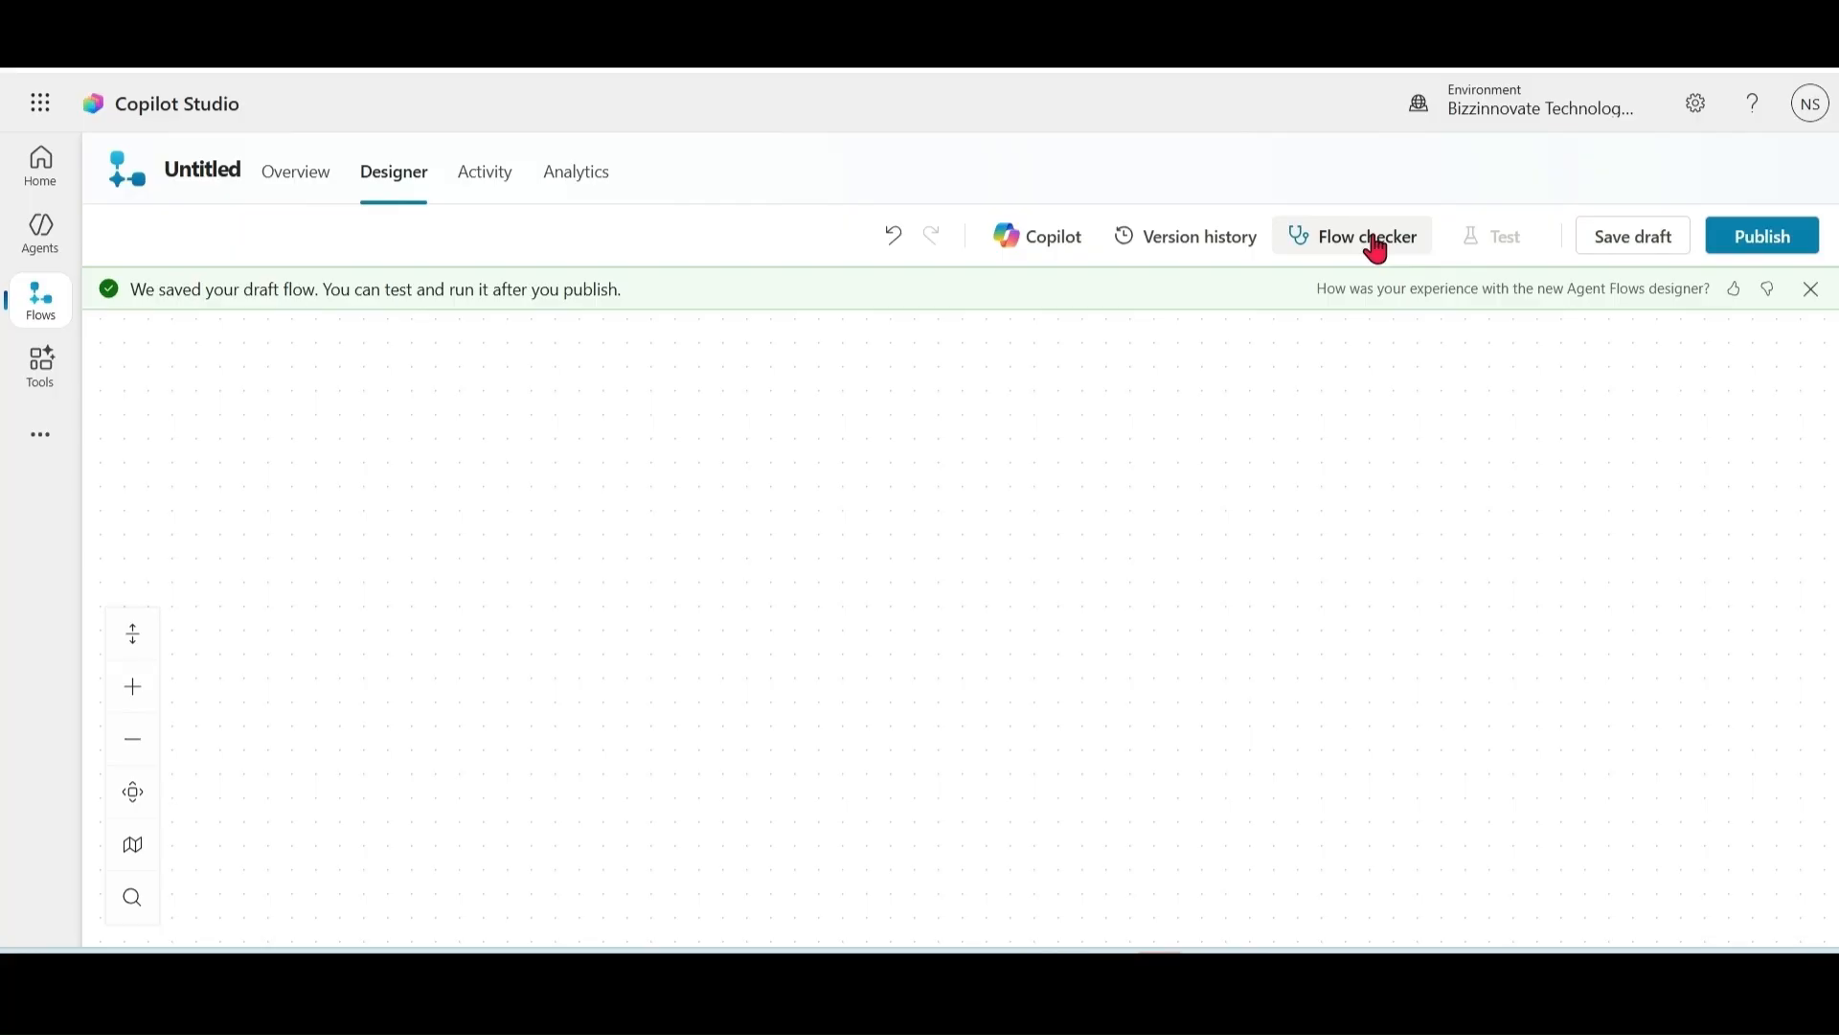
pyautogui.click(228, 187)
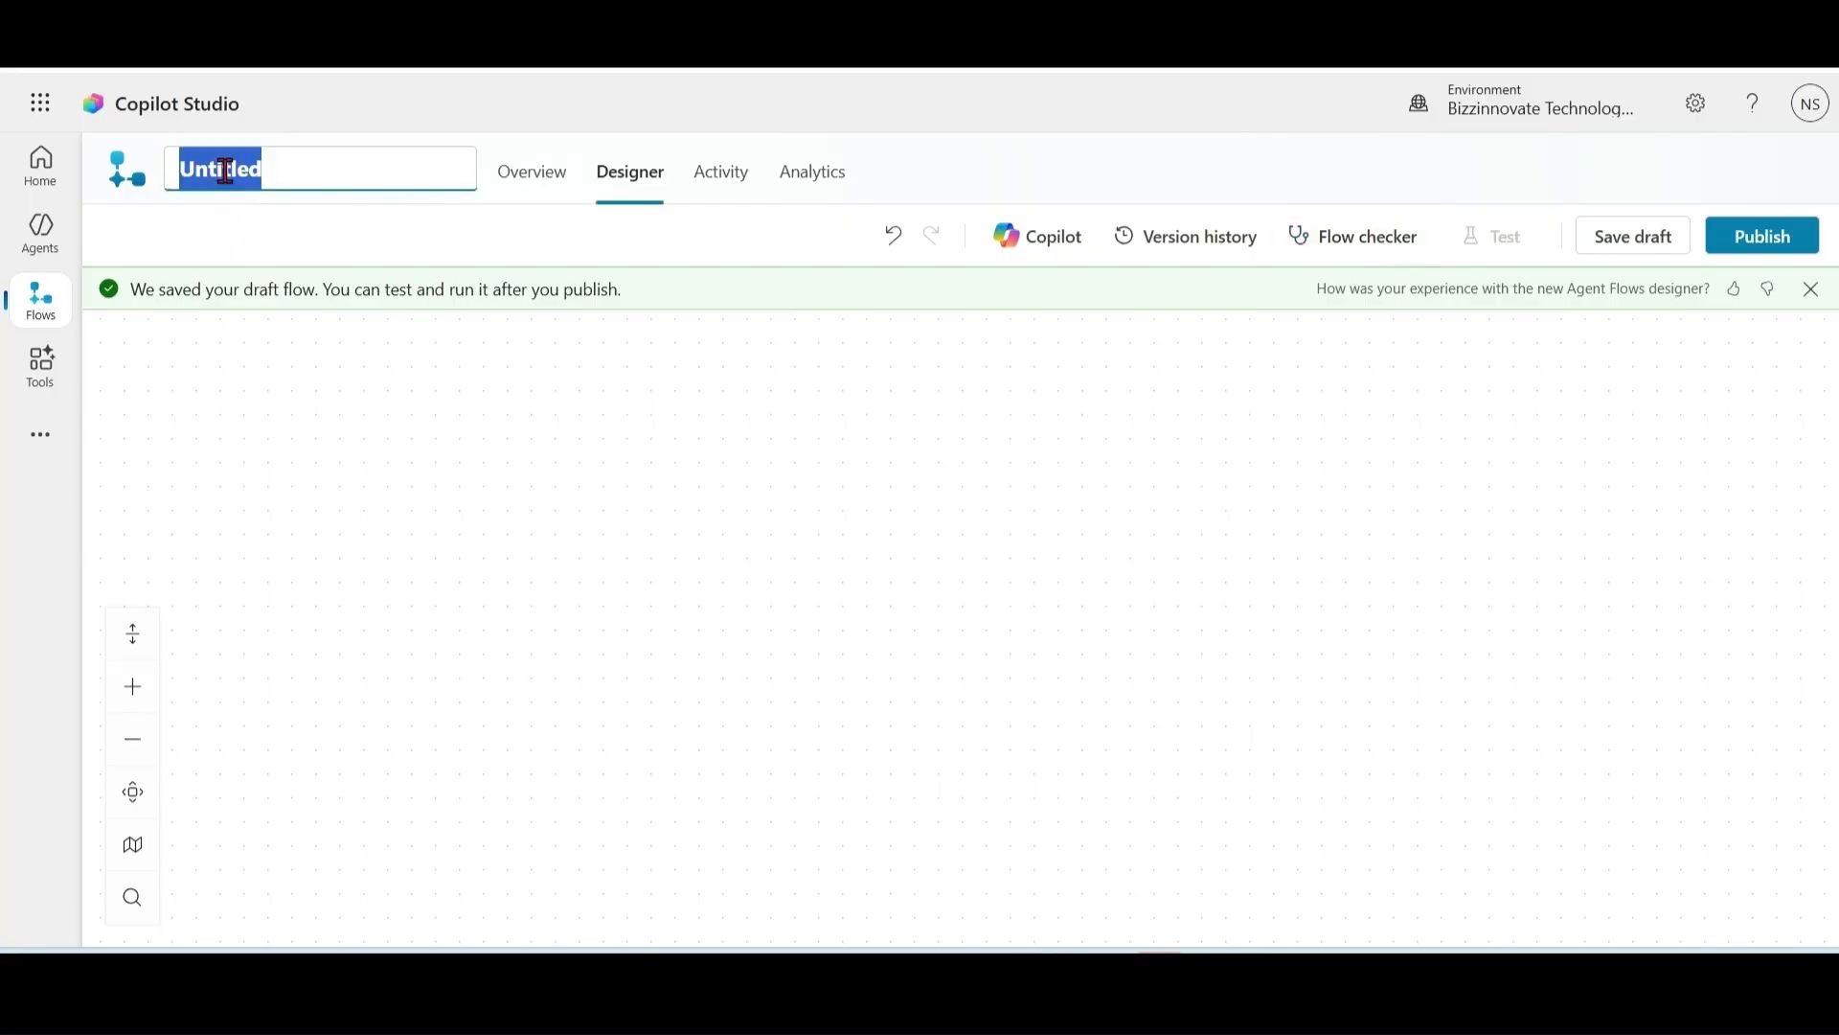
pyautogui.write('AddCustomer')
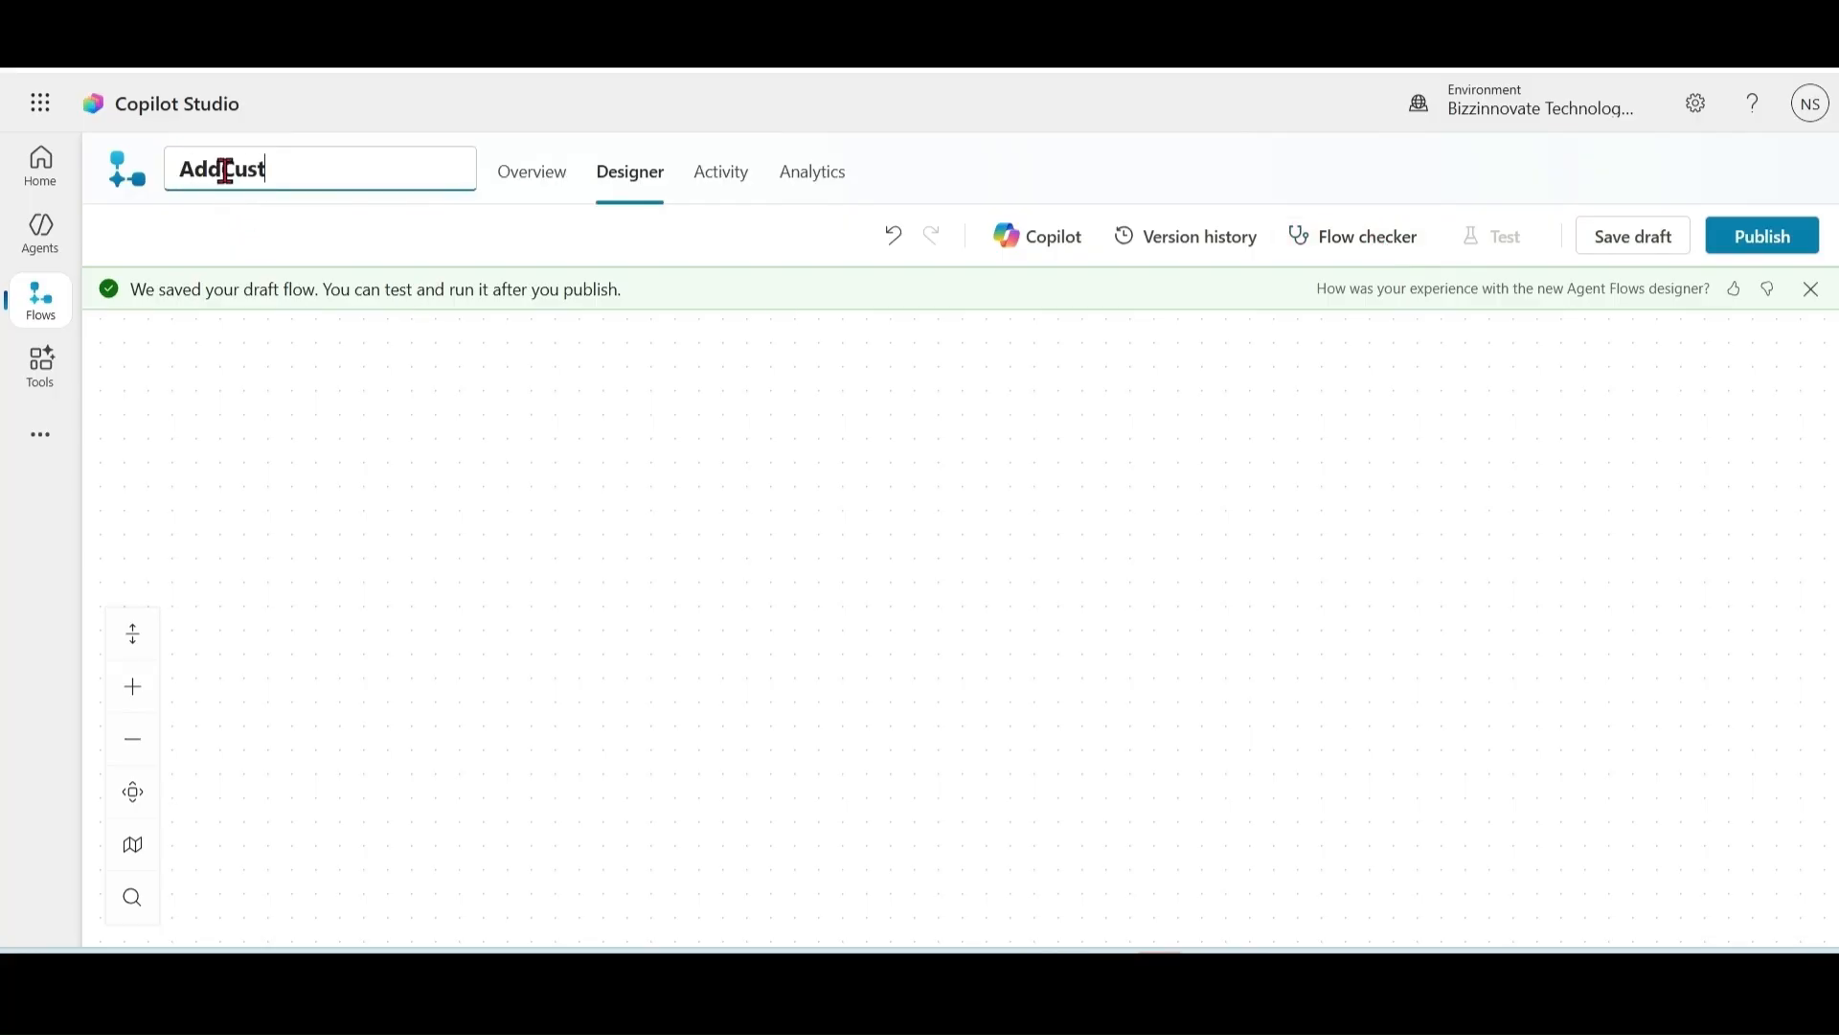
pyautogui.click(1633, 244)
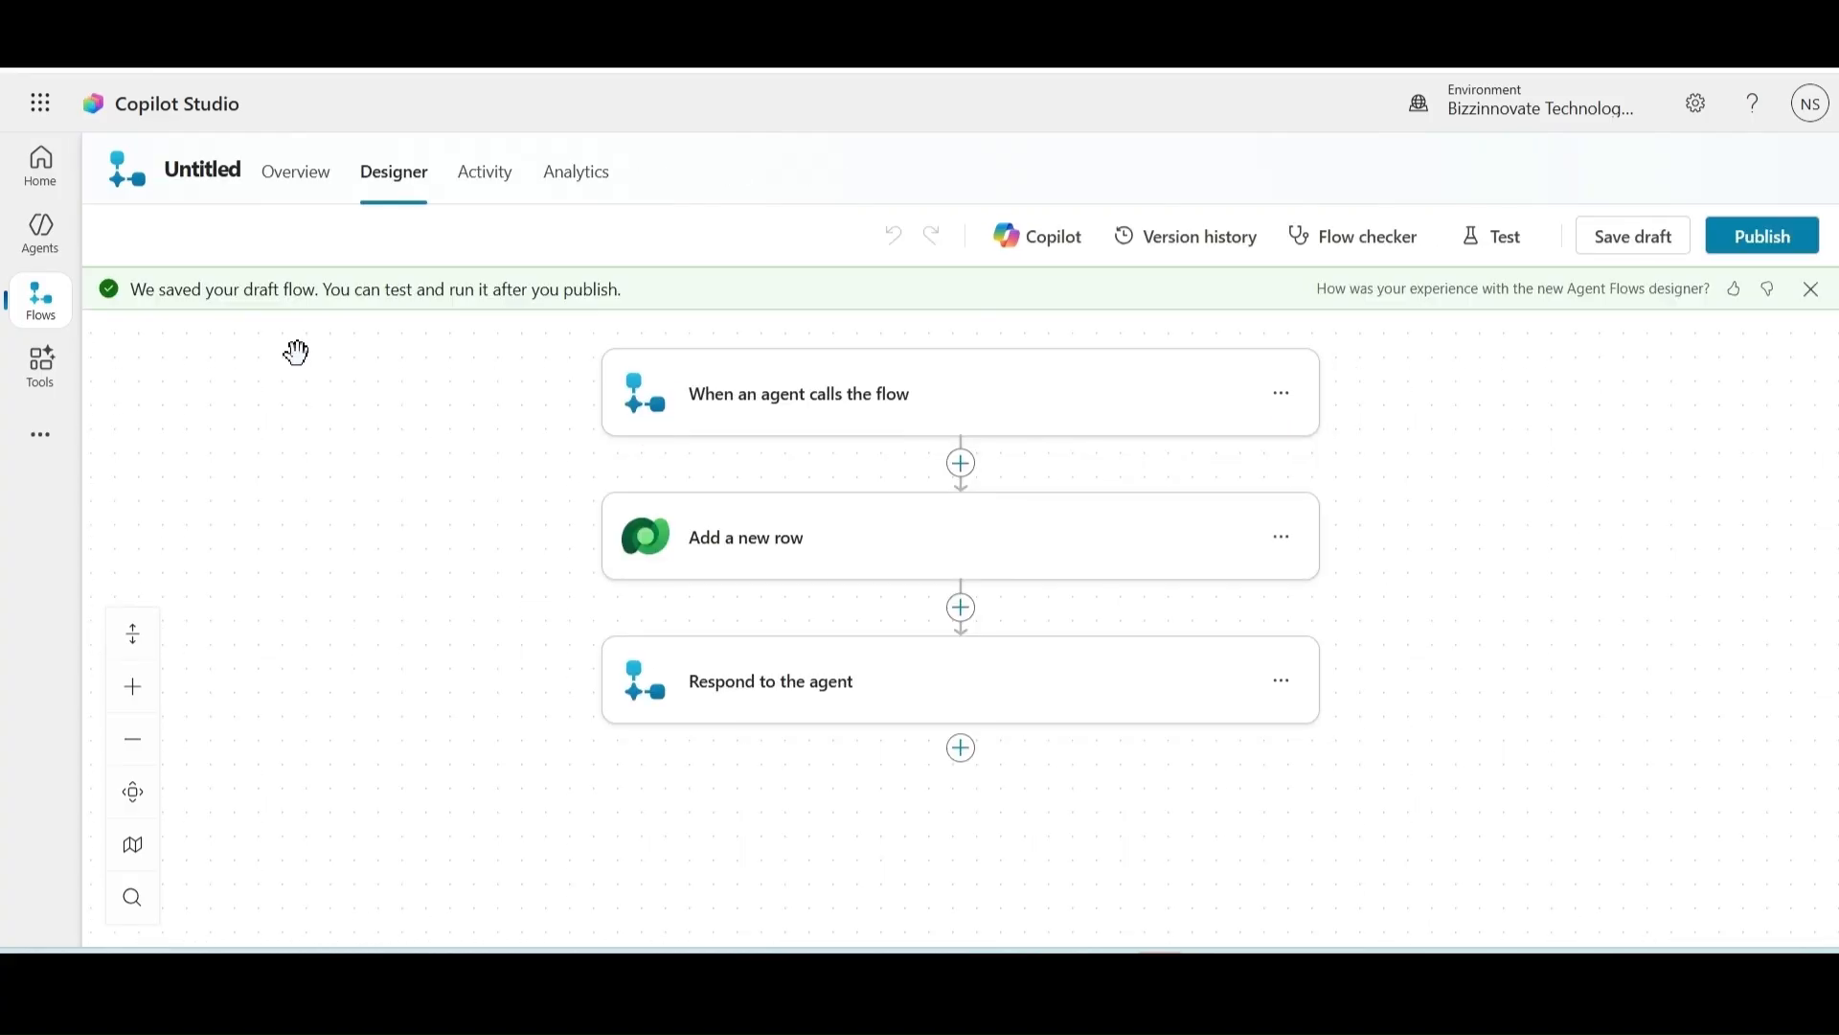
pyautogui.click(1763, 237)
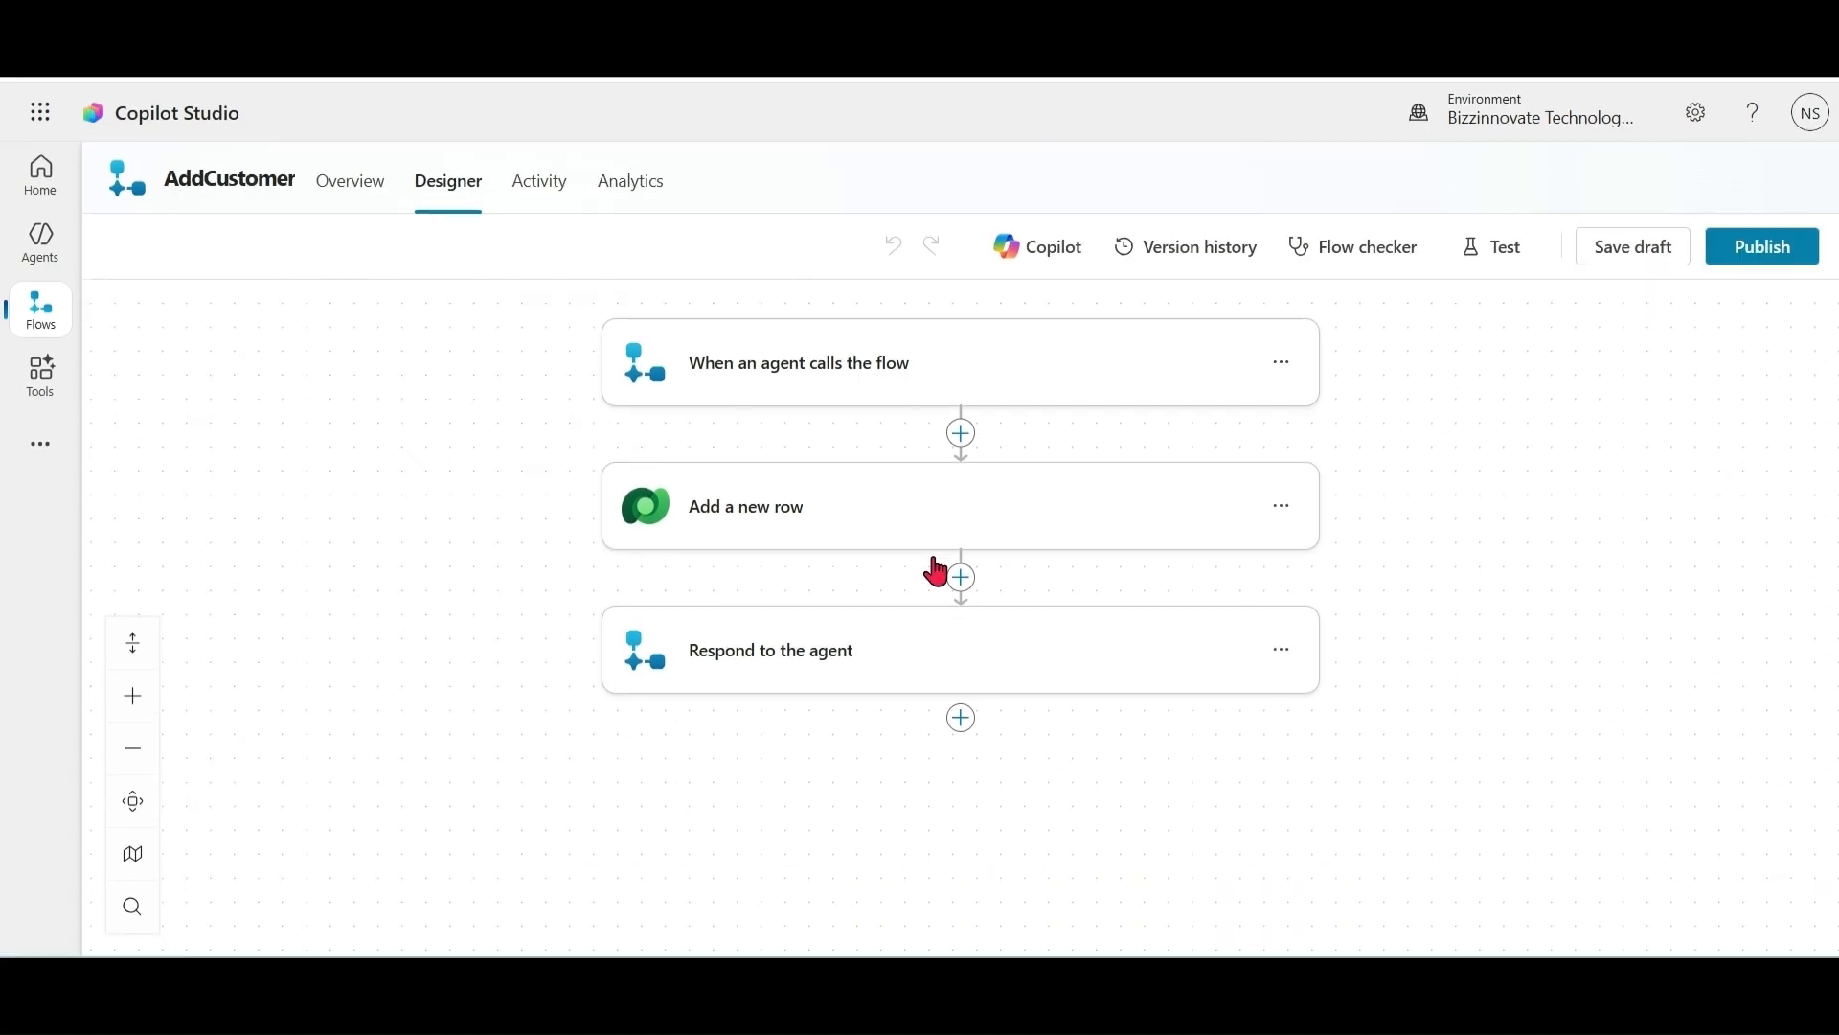
pyautogui.click(43, 254)
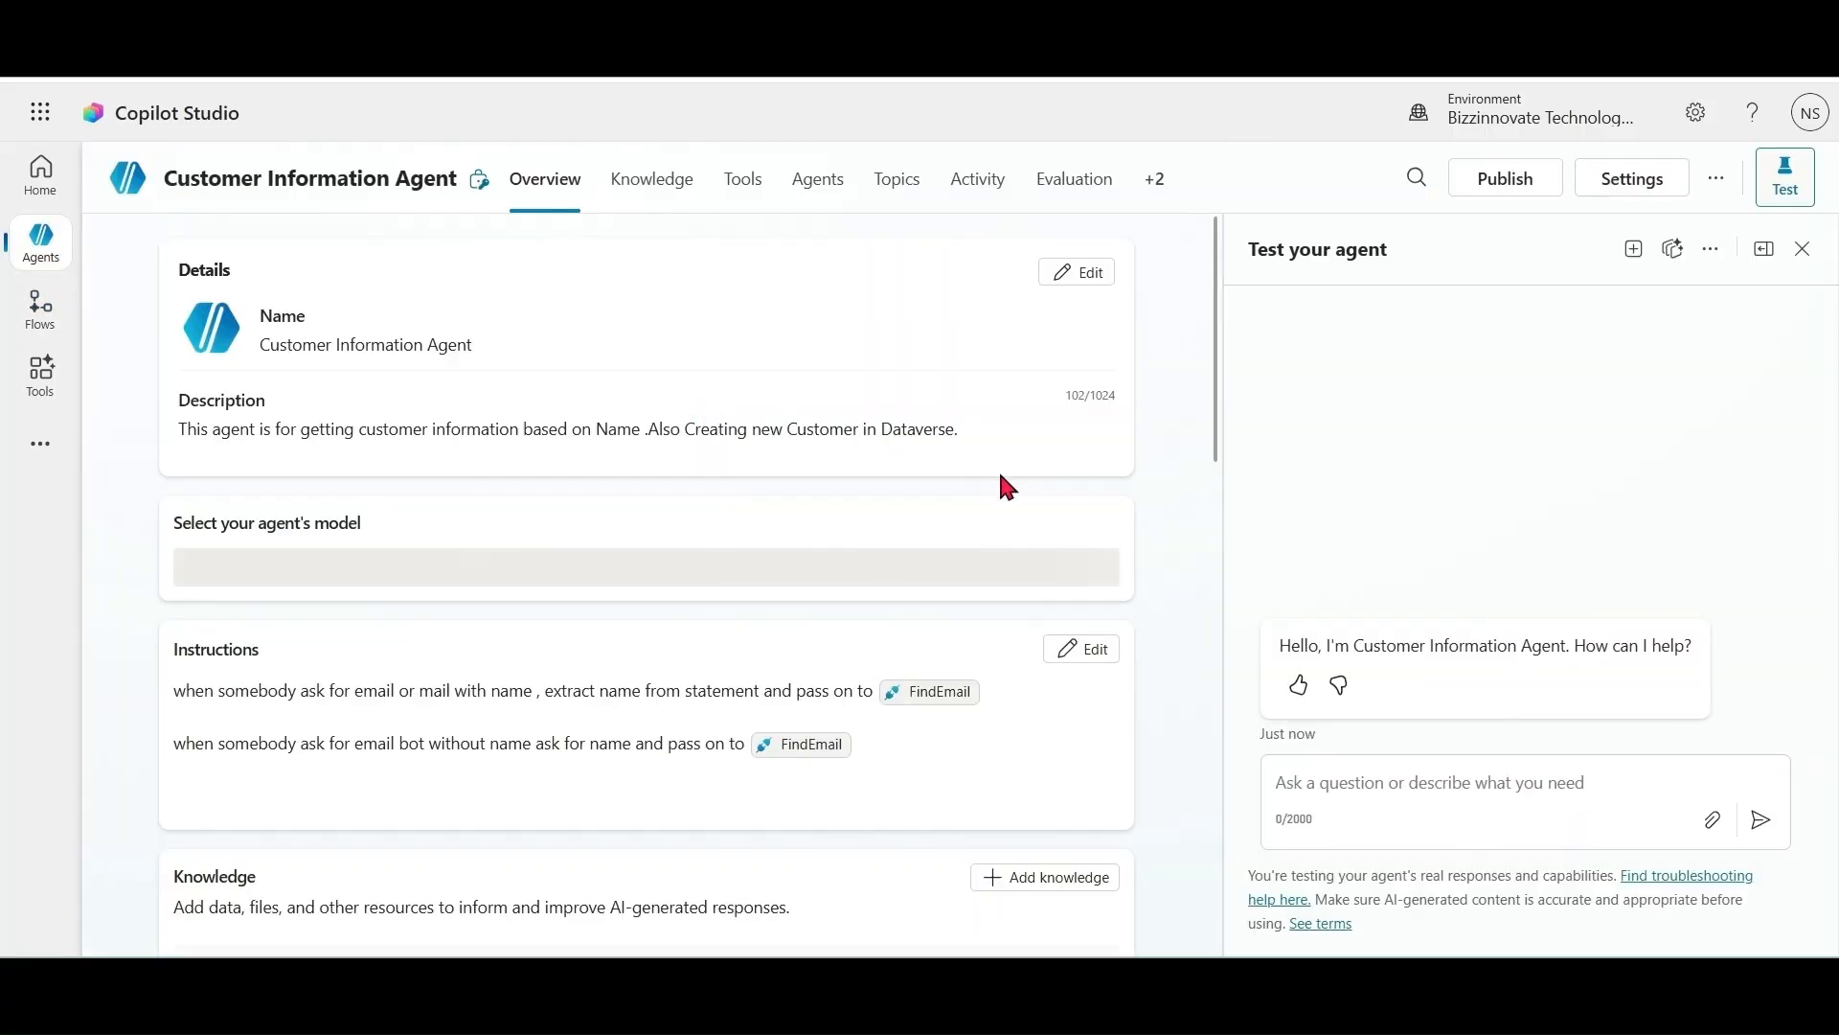
# Step: Add the instruction 'if contact don't exist, ask do you wish to create new contact?' and save it
pyautogui.scroll(-3, 1209, 383)
pyautogui.click(1099, 436)
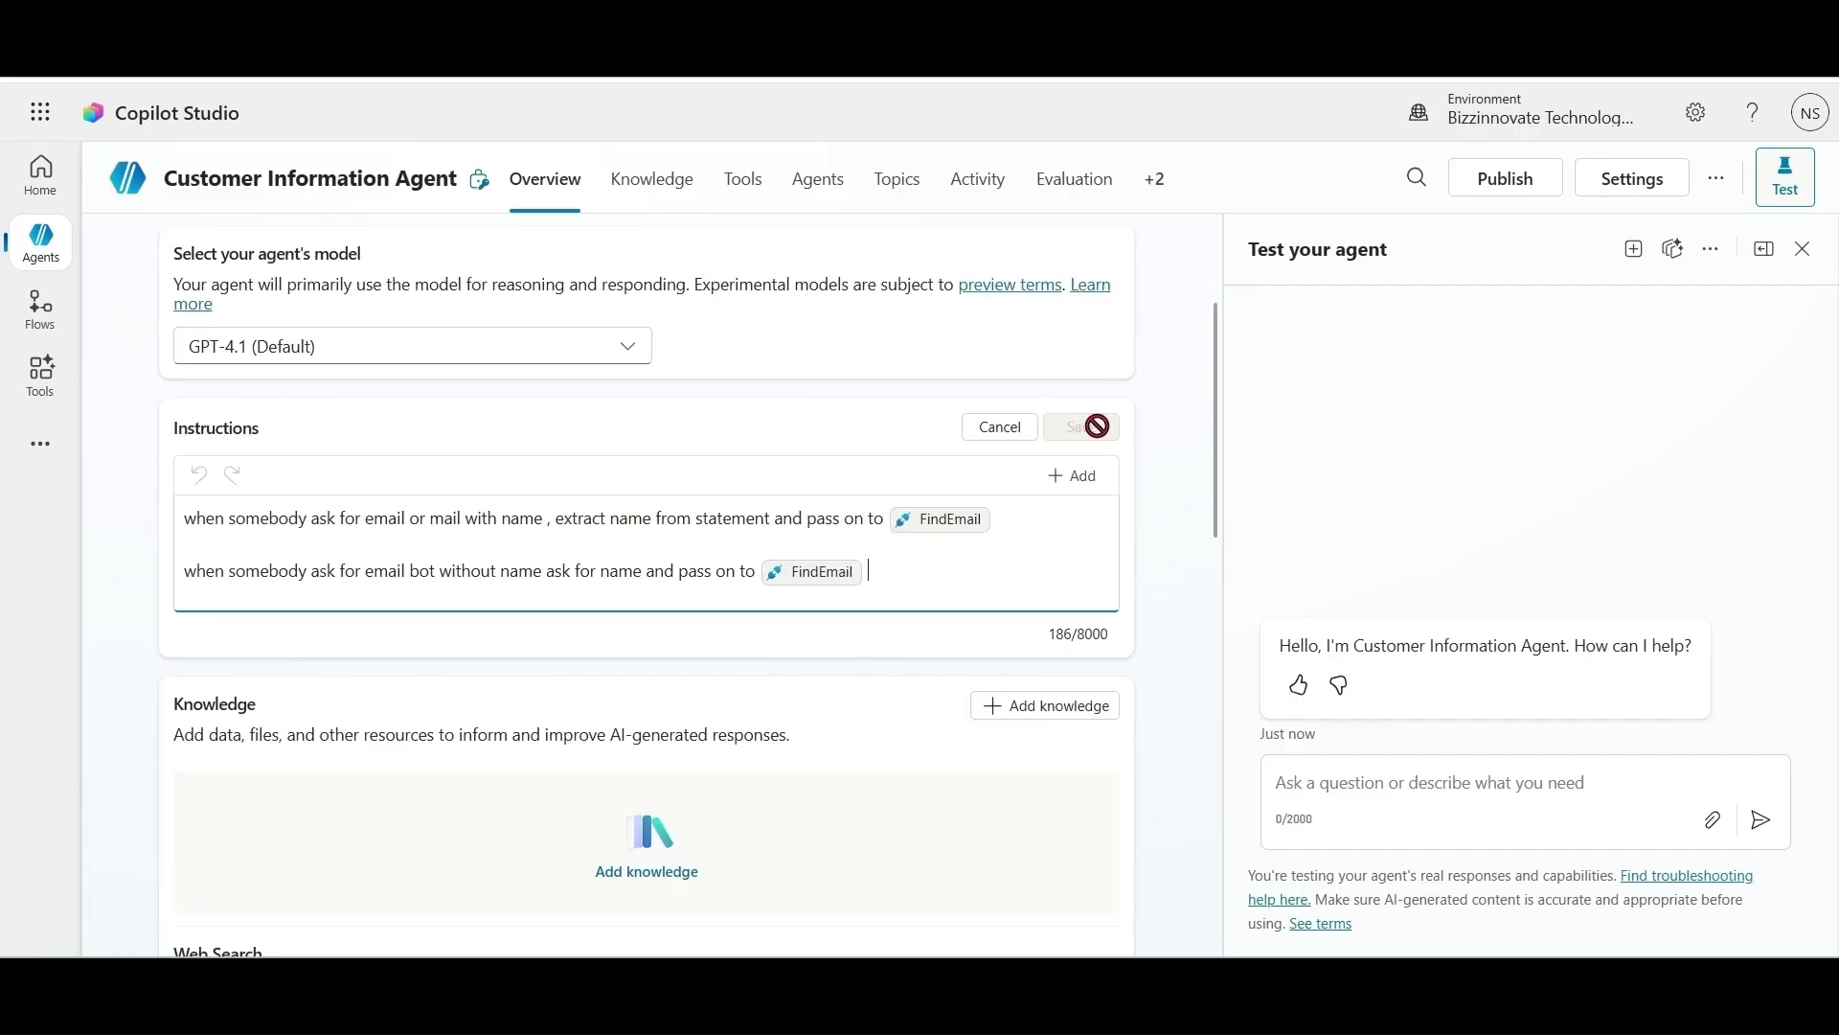
pyautogui.write('if contact')
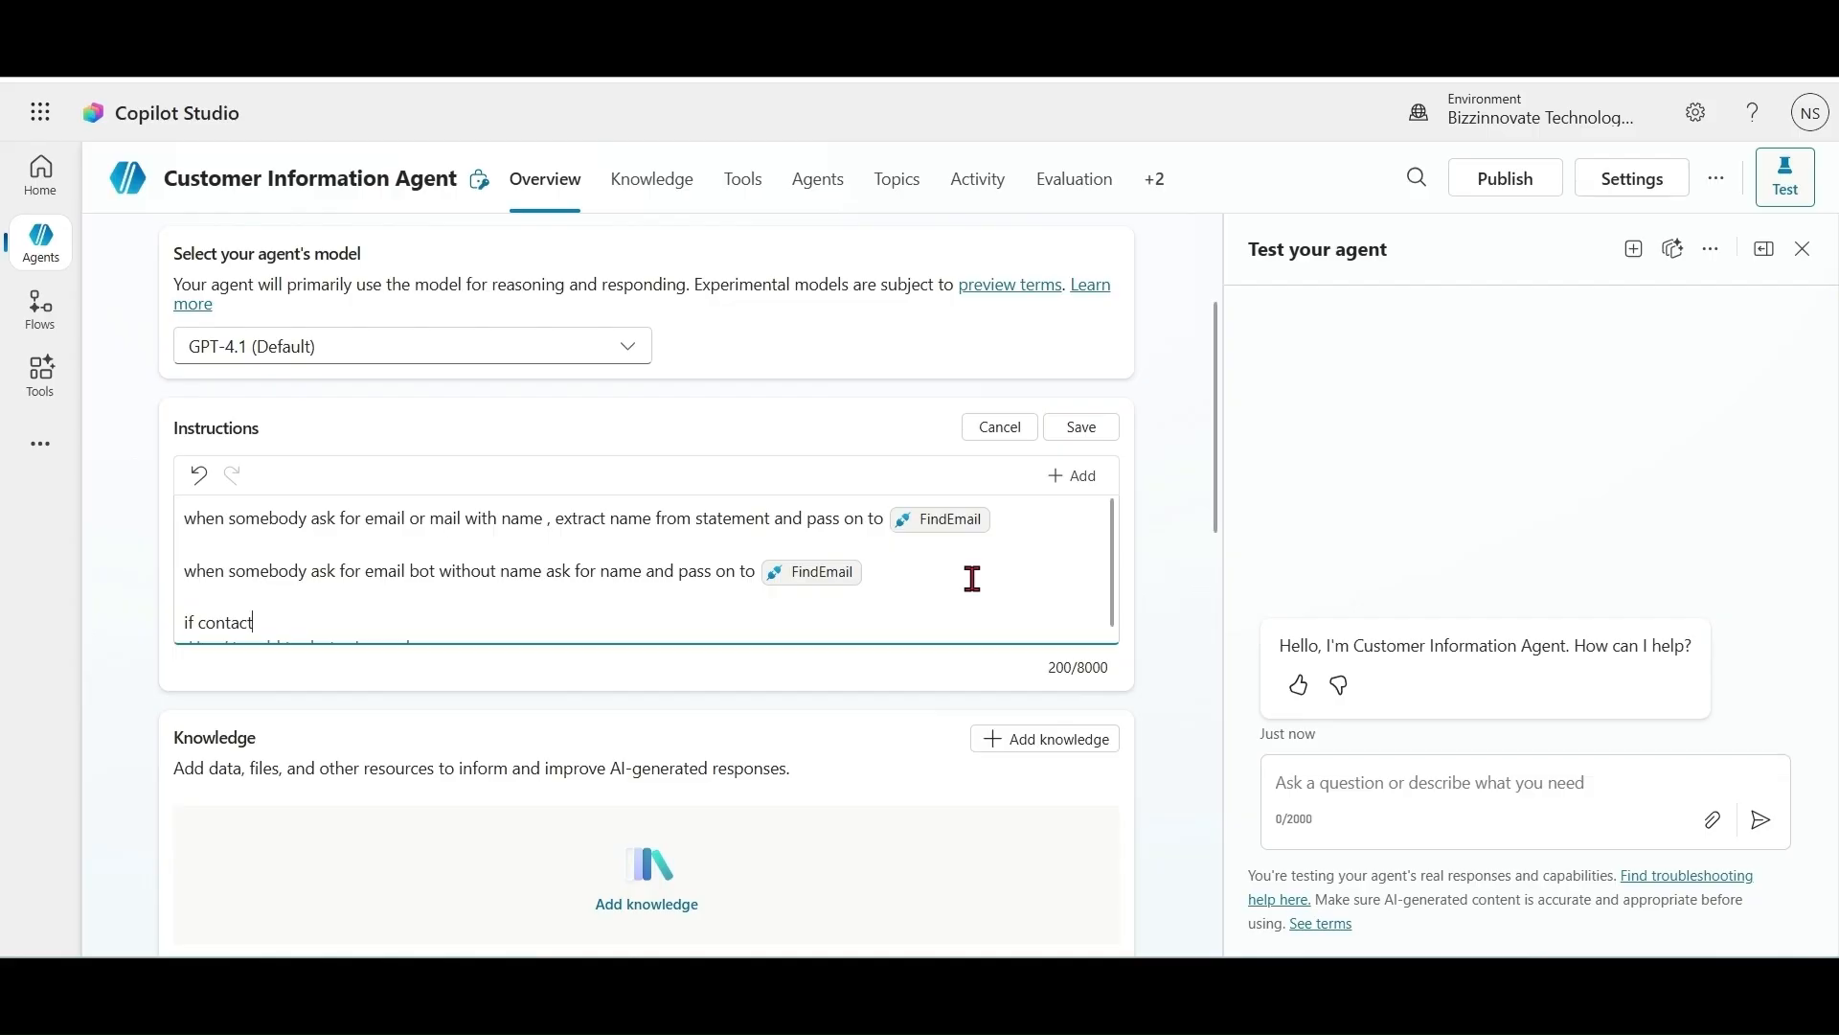
pyautogui.write(" don't exist , ask do you wish")
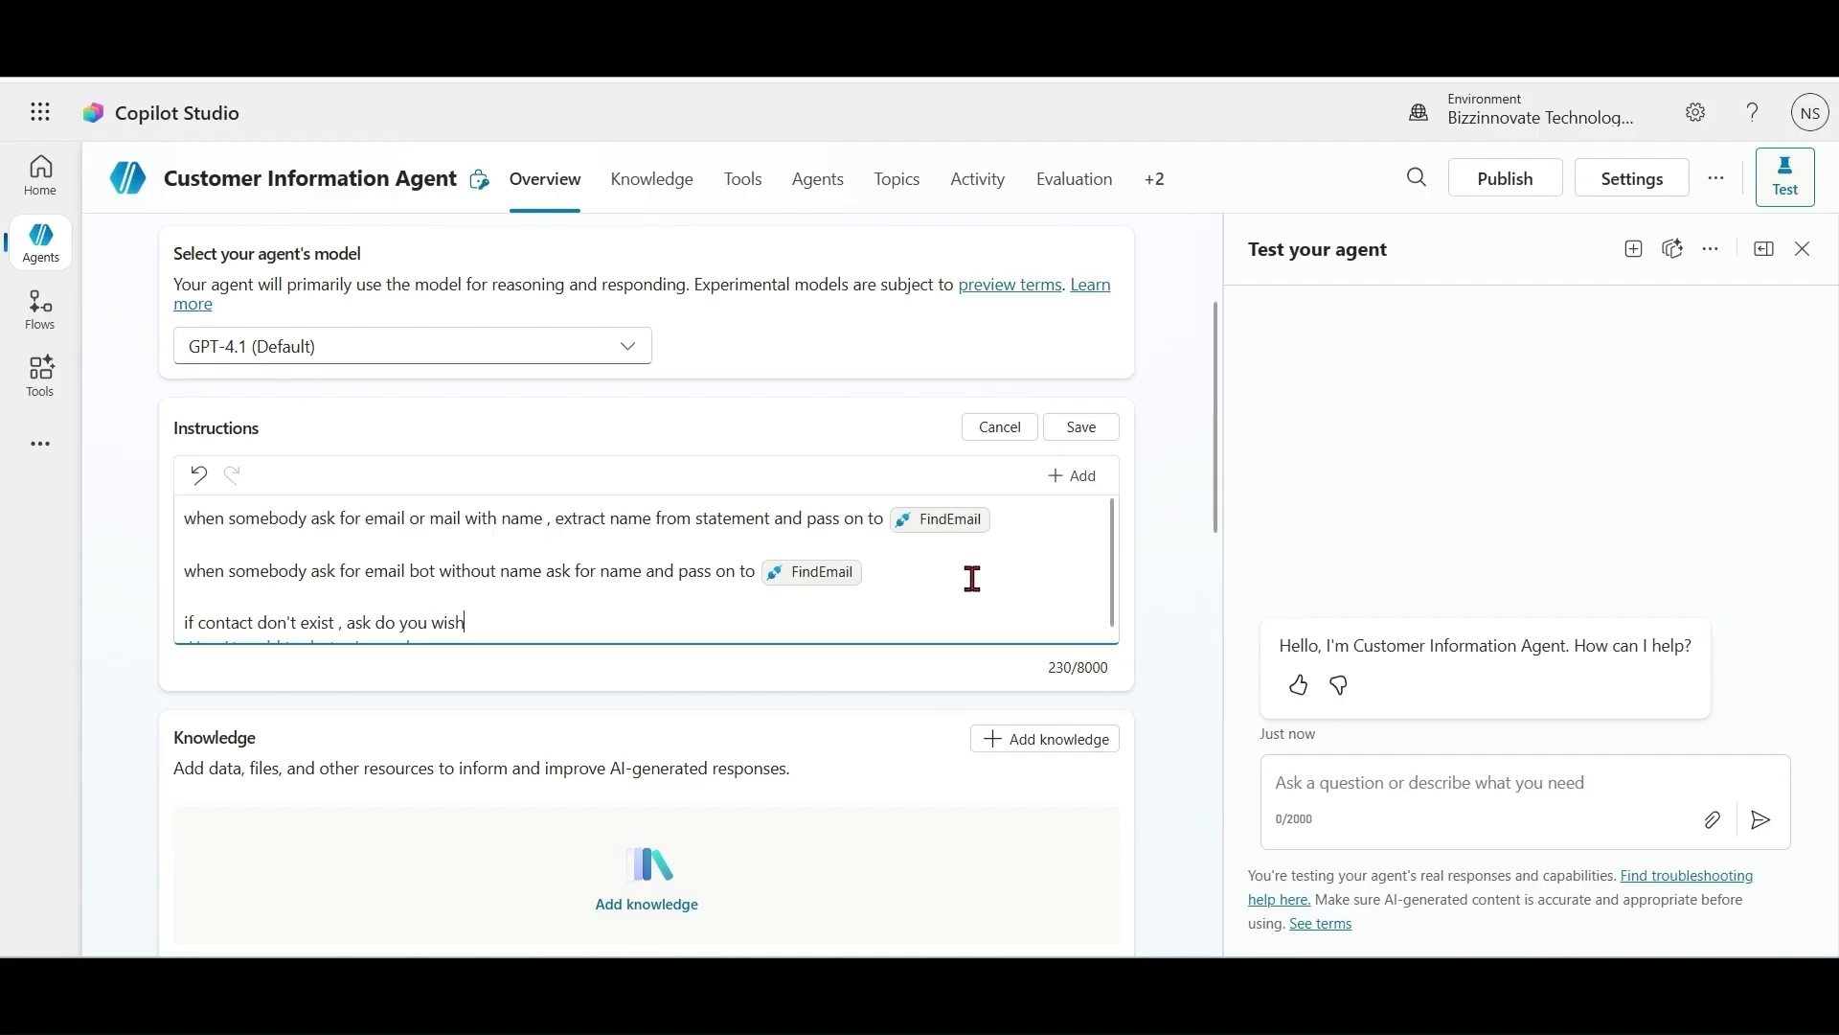
pyautogui.write(' to create new contact ? if user sa')
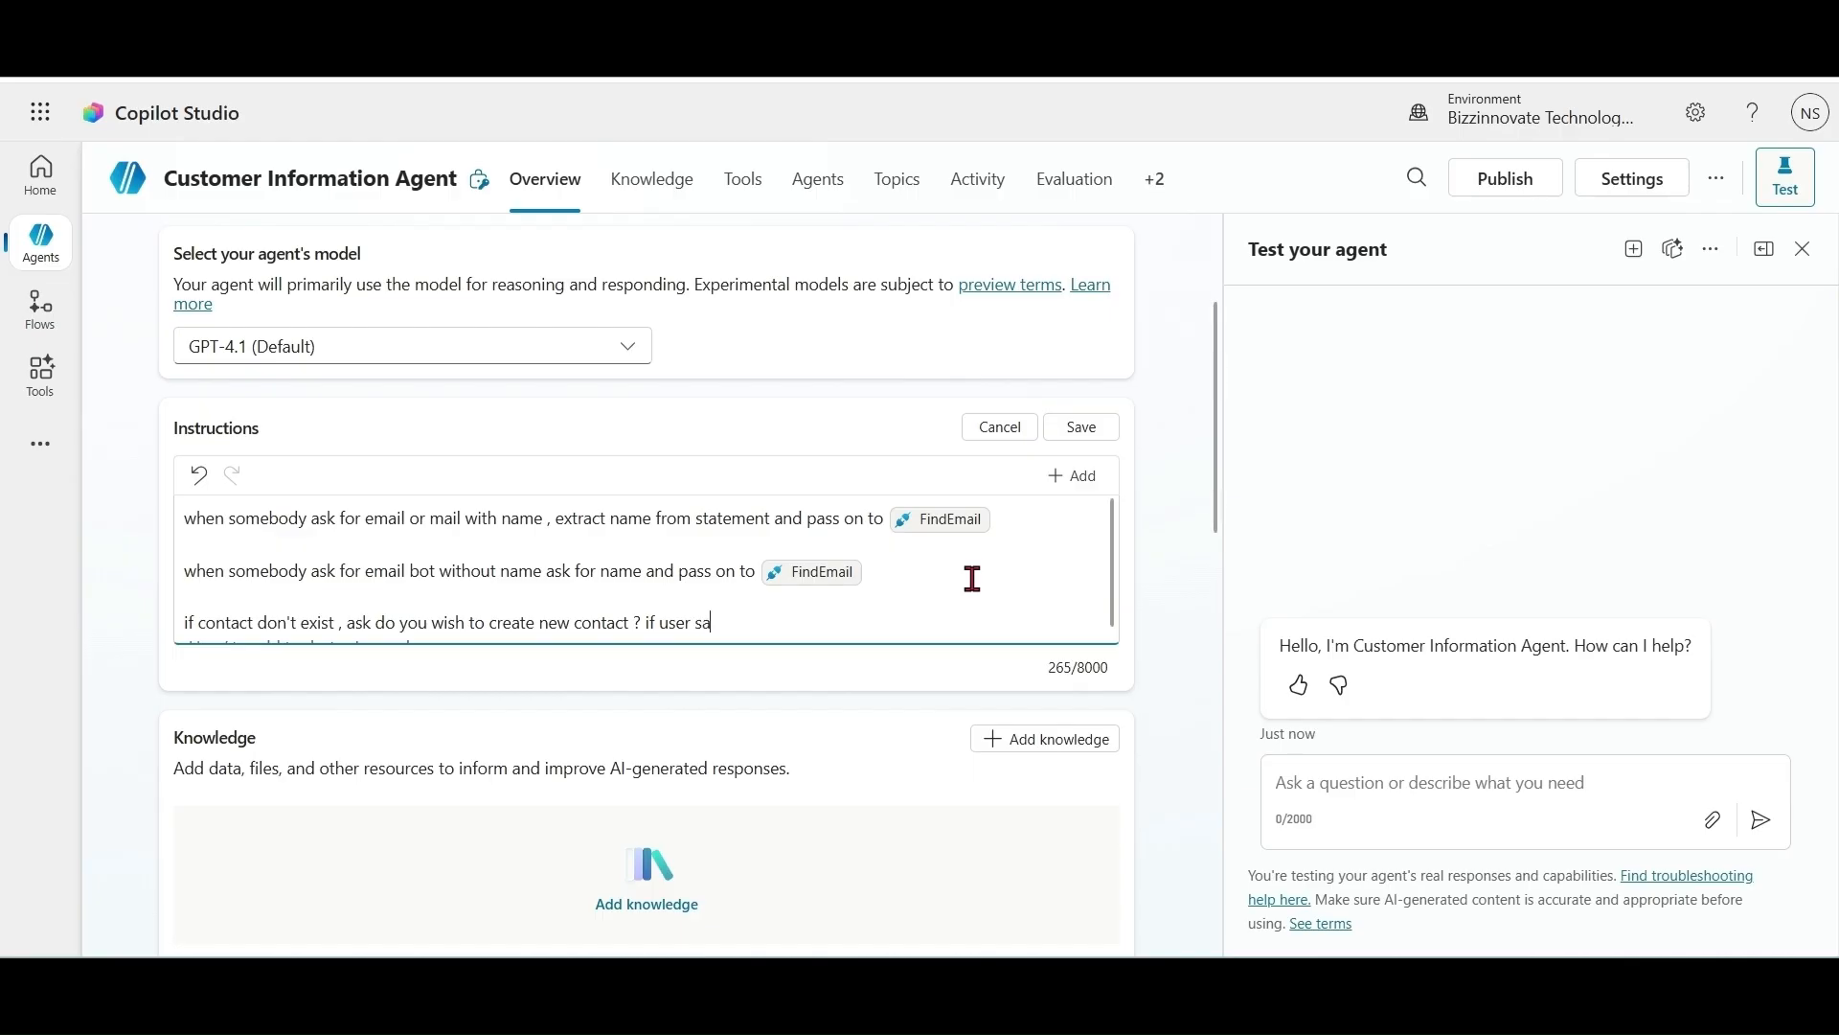
pyautogui.write('ys yes then ask for email addre')
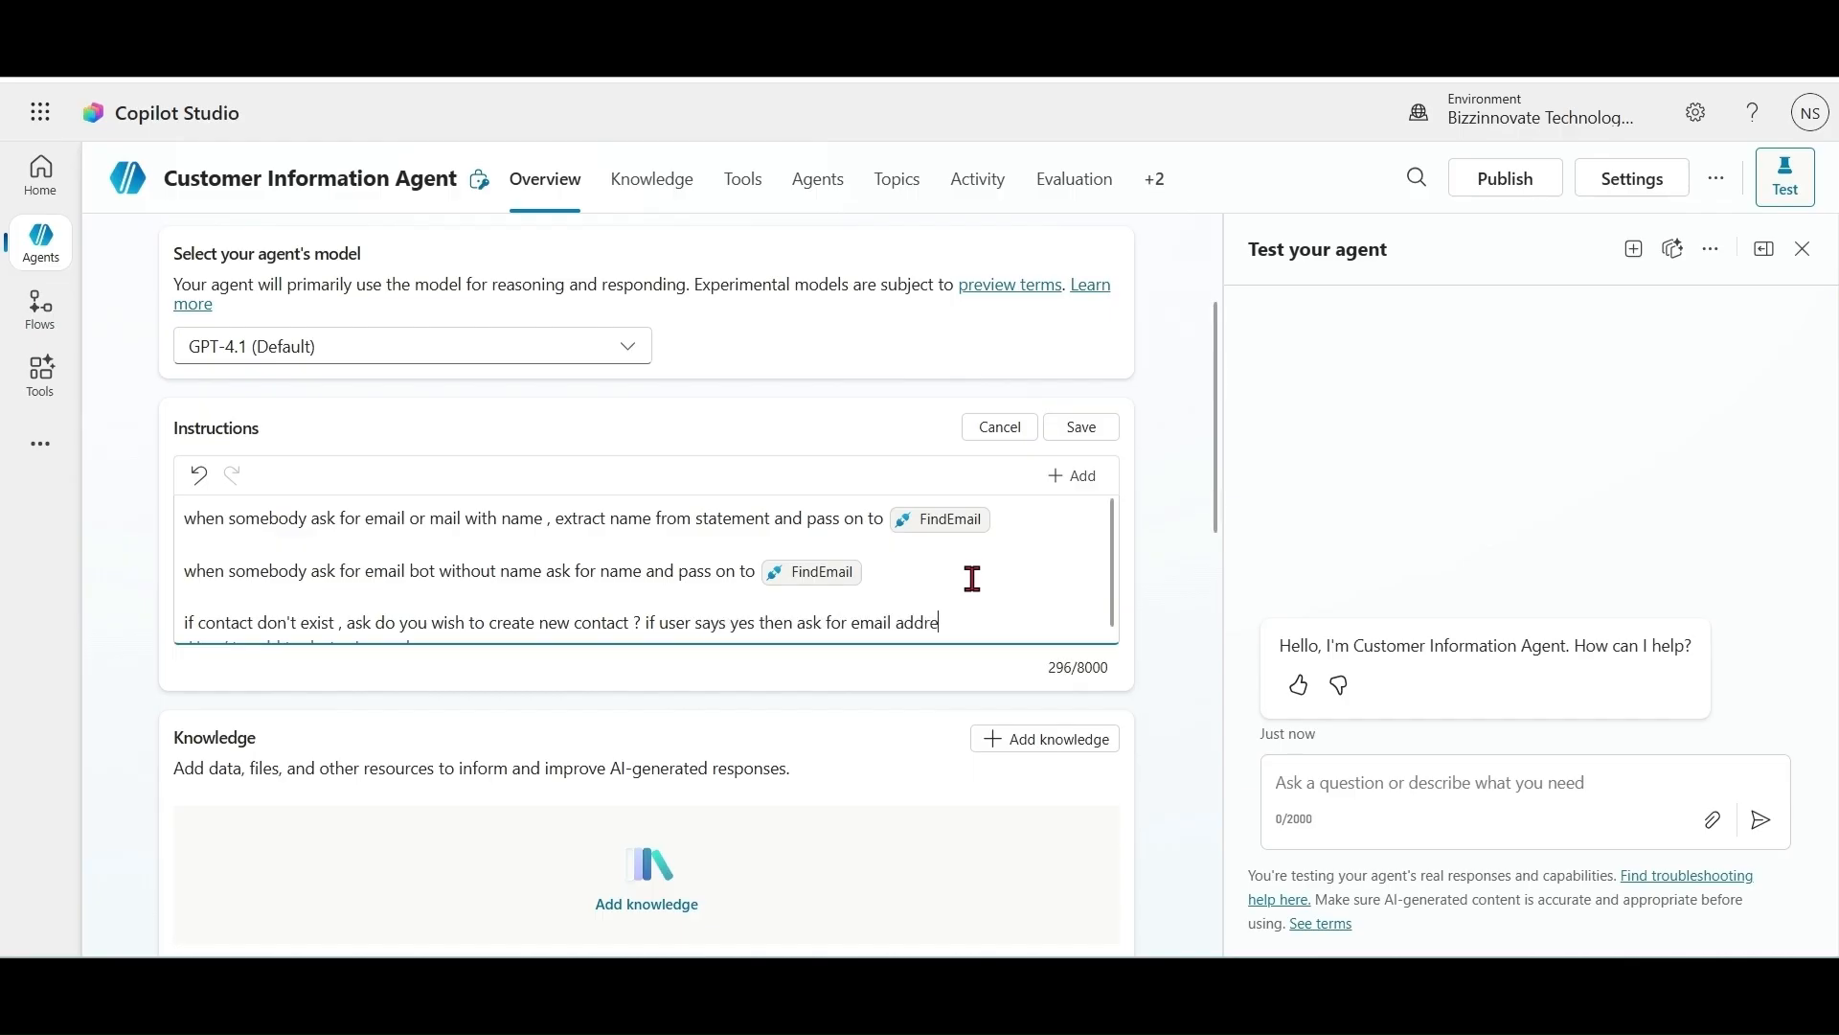
pyautogui.write('ss and use provided email ')
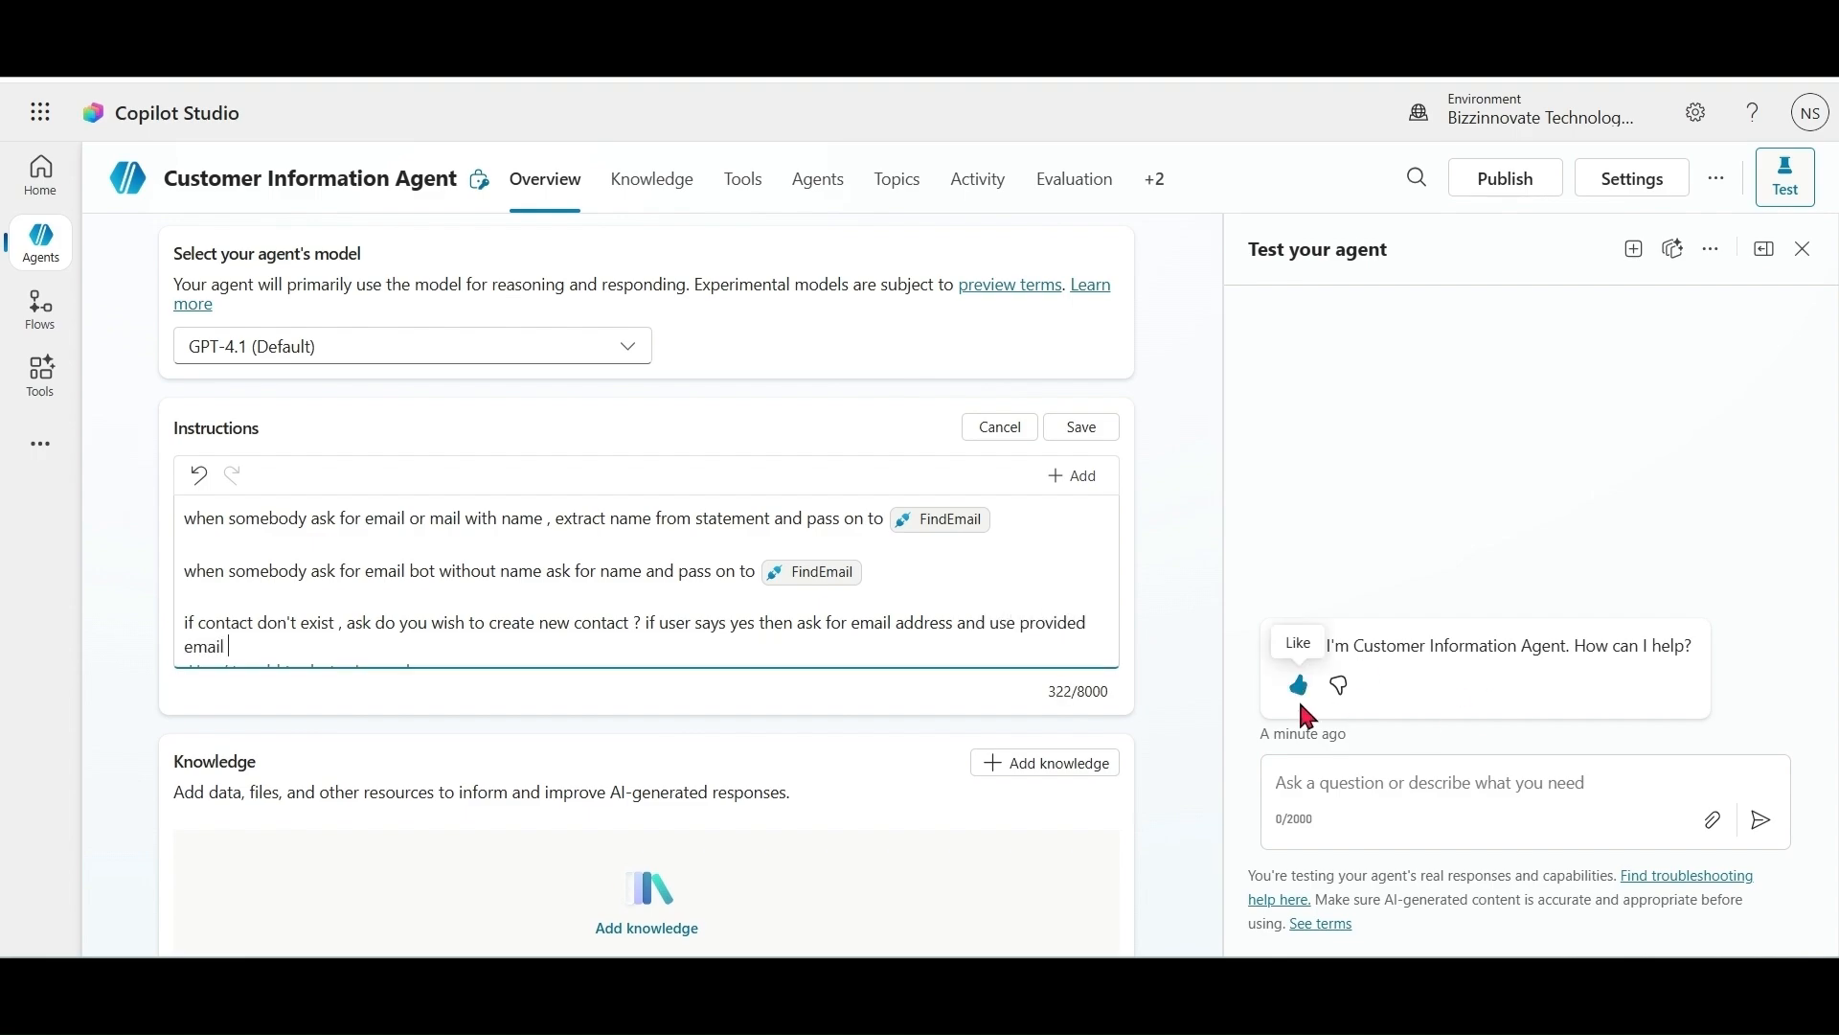
pyautogui.write('and already provided name with')
pyautogui.scroll(-3, 1209, 549)
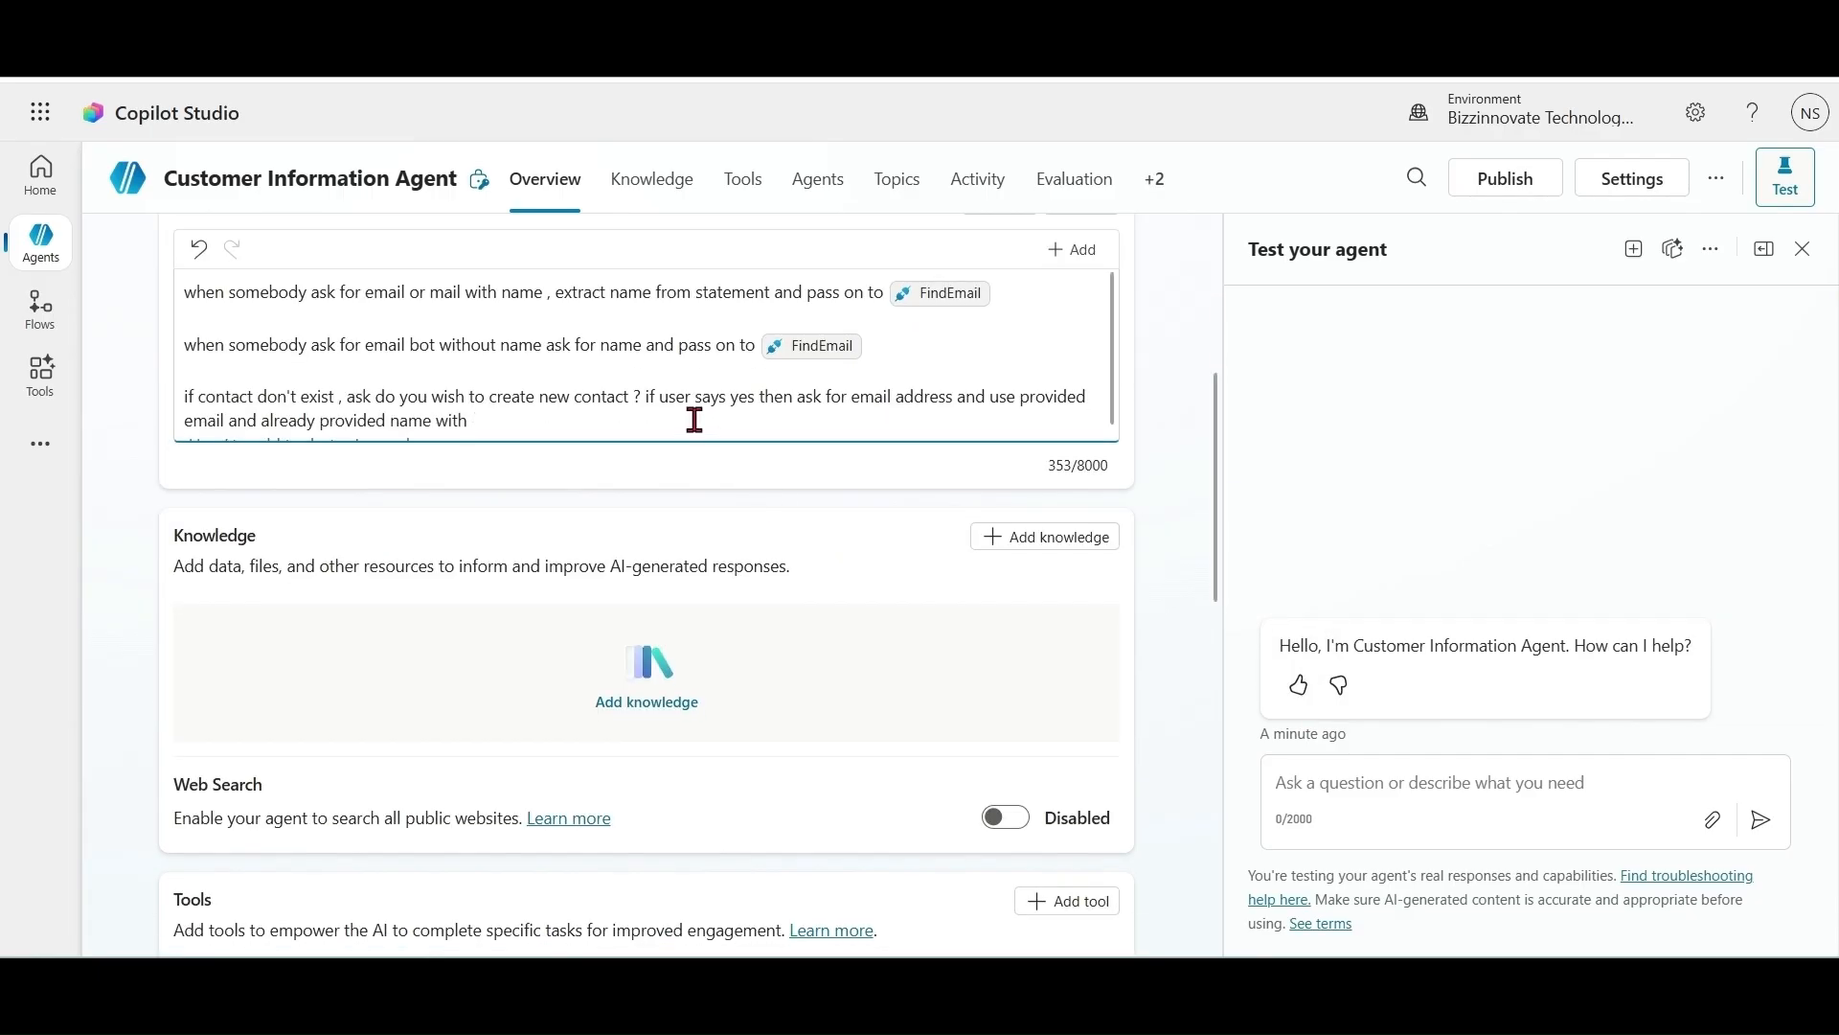
pyautogui.write('/')
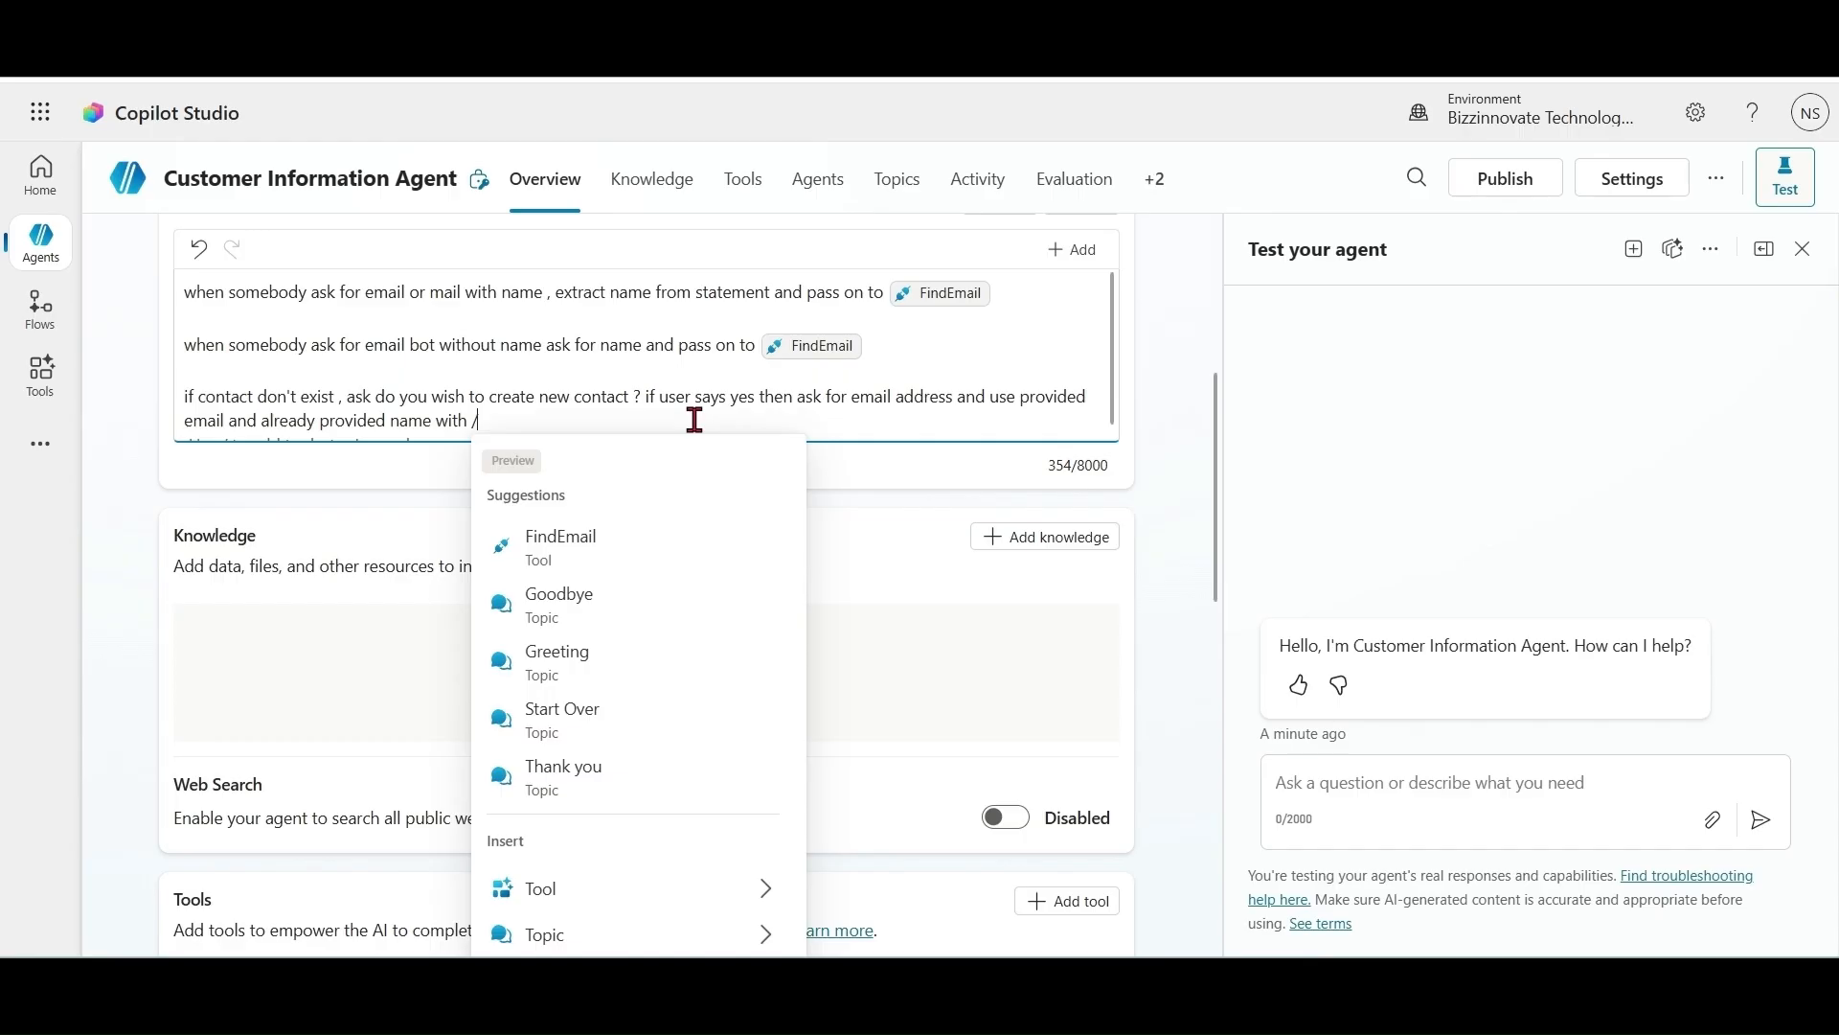
pyautogui.press('Escape')
pyautogui.scroll(3, 1217, 364)
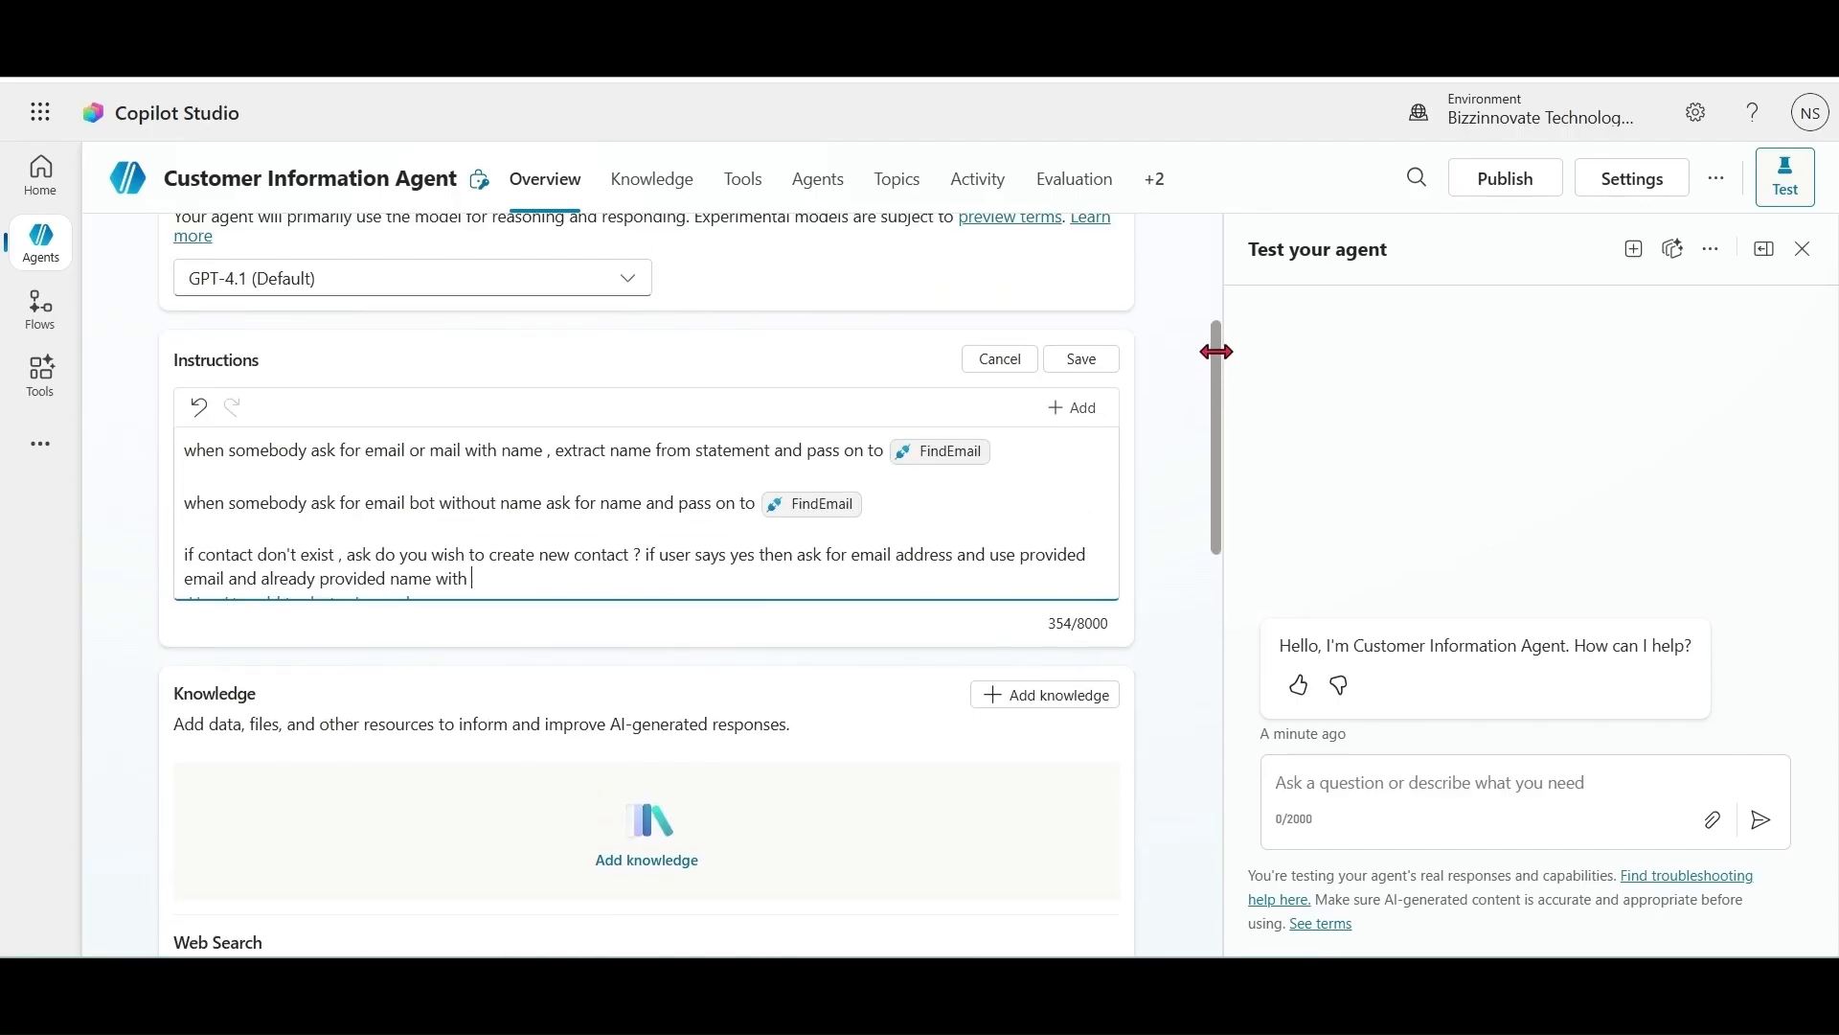
pyautogui.click(1092, 410)
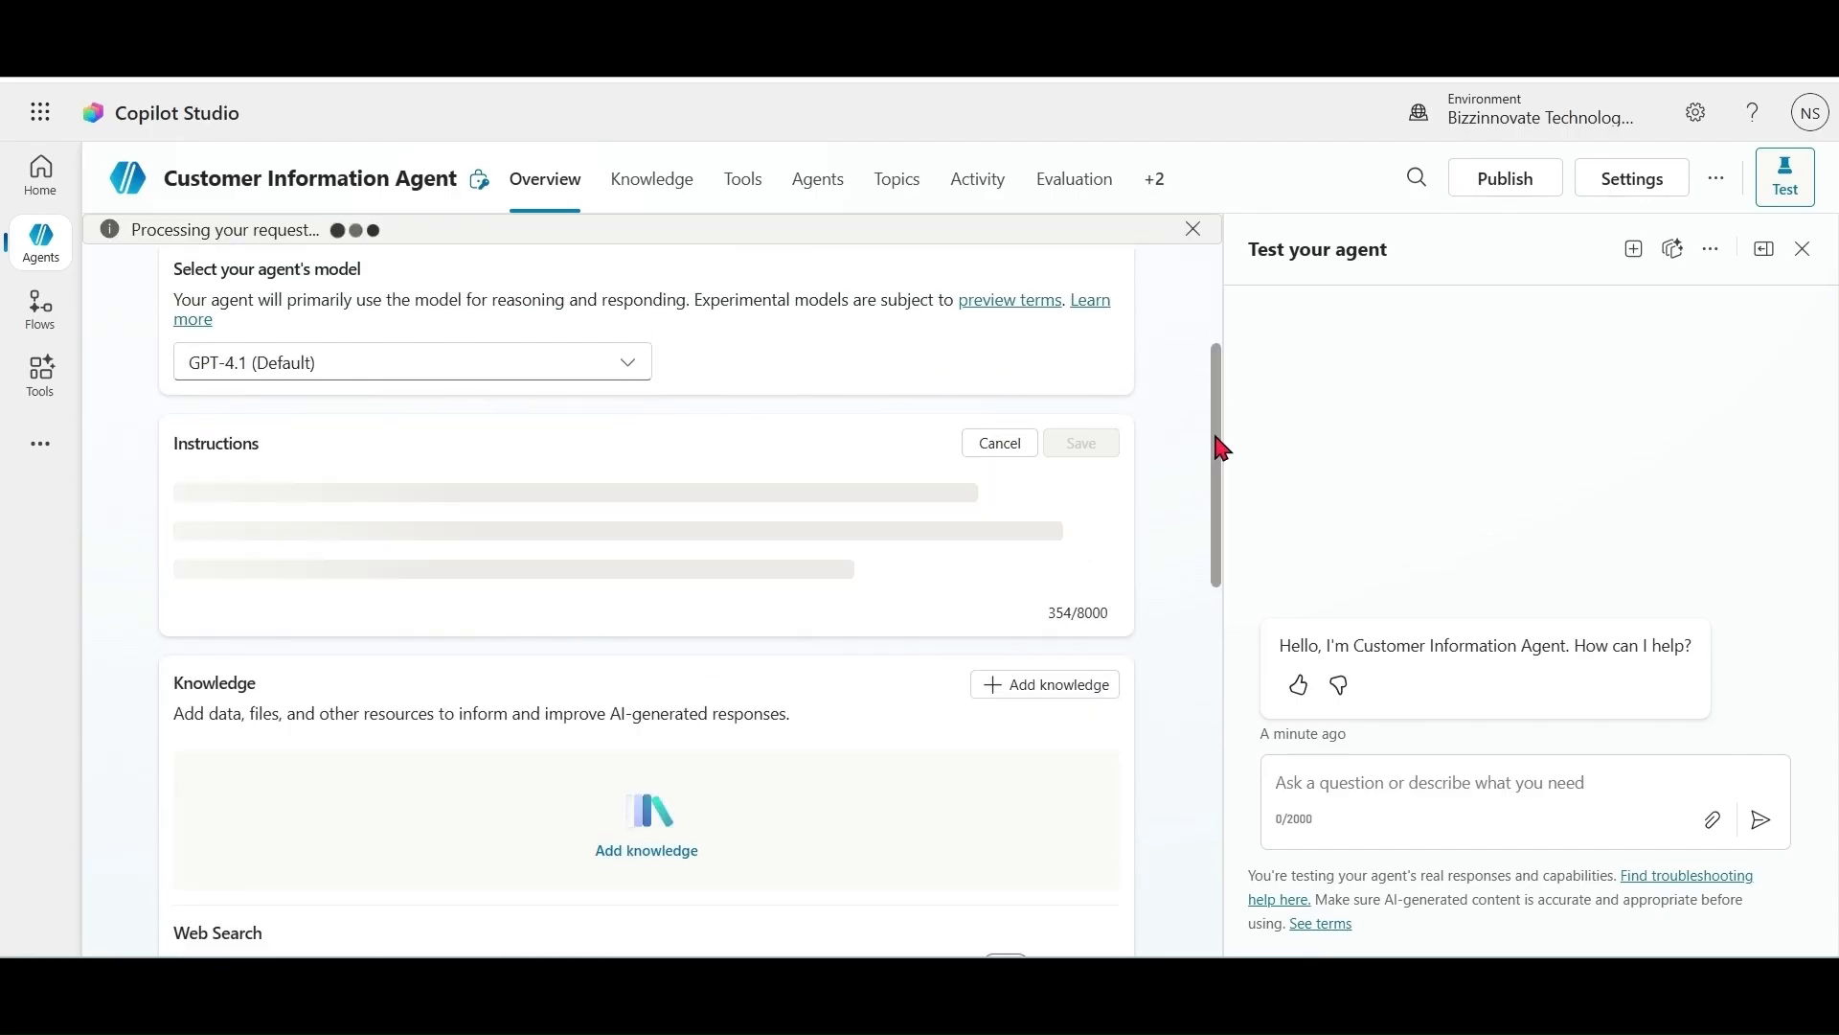
pyautogui.scroll(-5, 1212, 555)
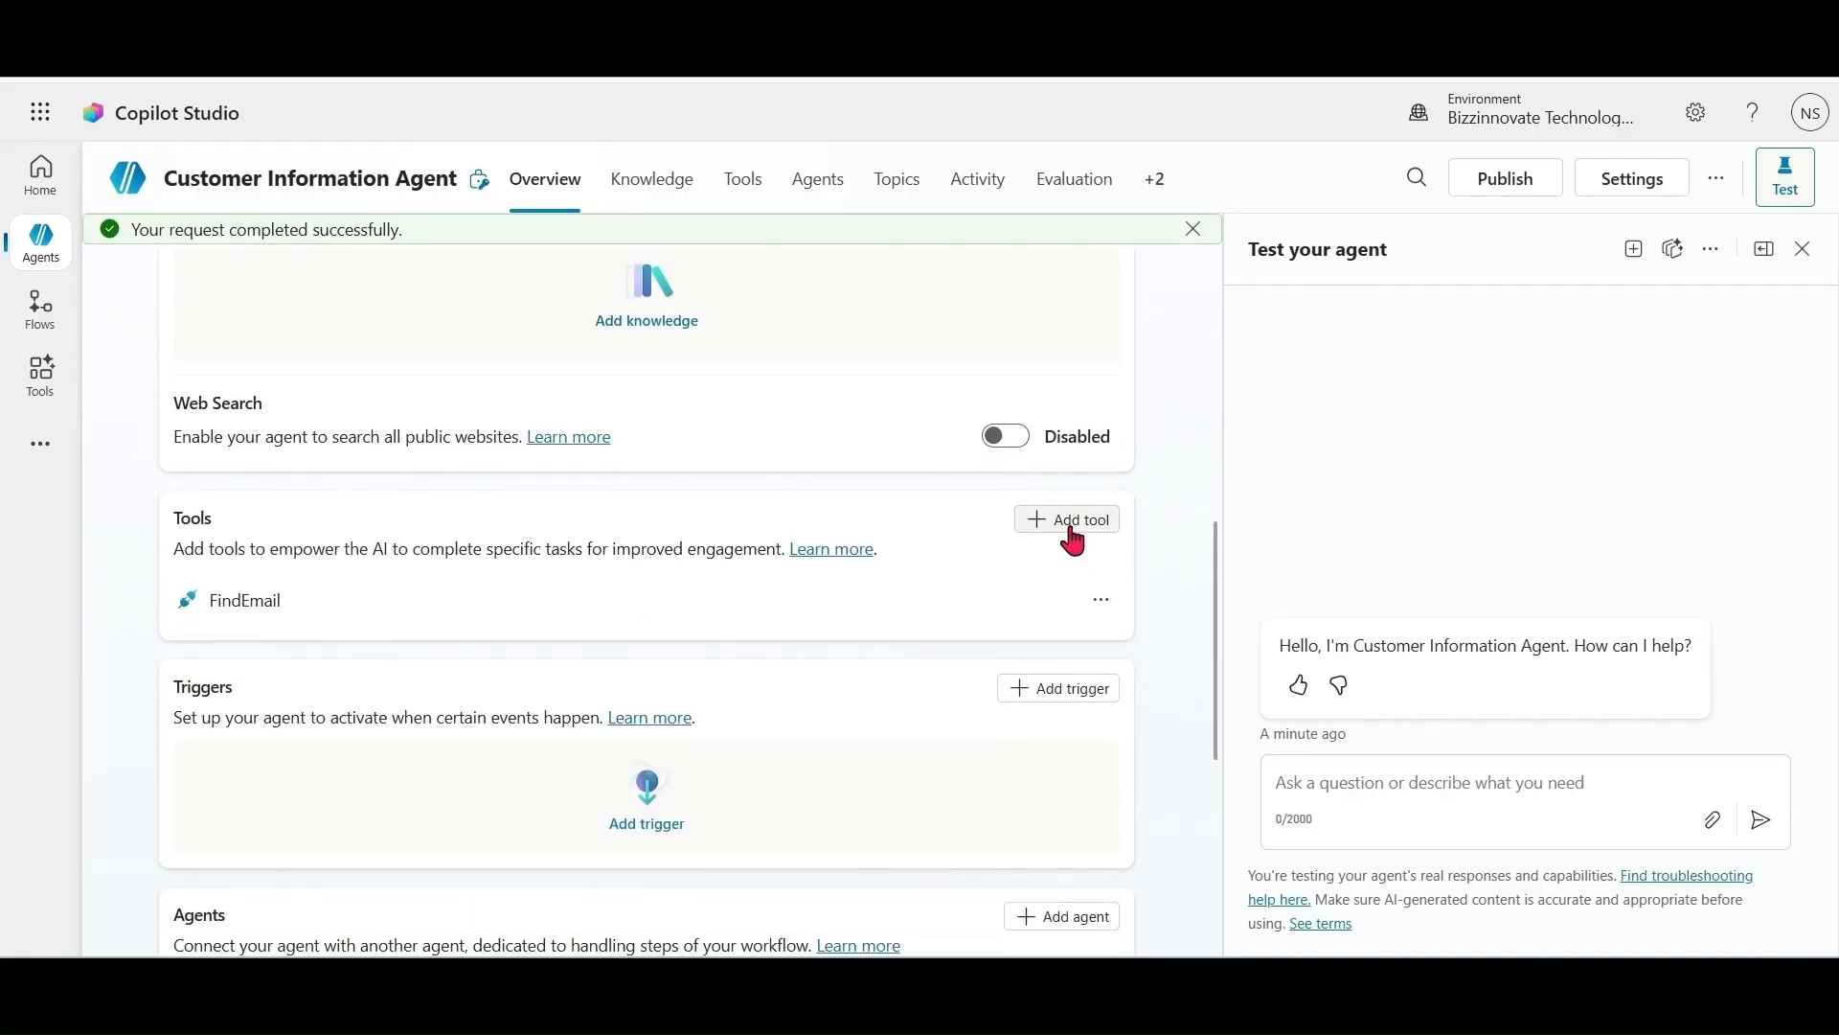
# Step: Add the AddCustomer flow as a tool of Customer Information Agent, then go back to its overview
pyautogui.click(1071, 522)
pyautogui.click(684, 578)
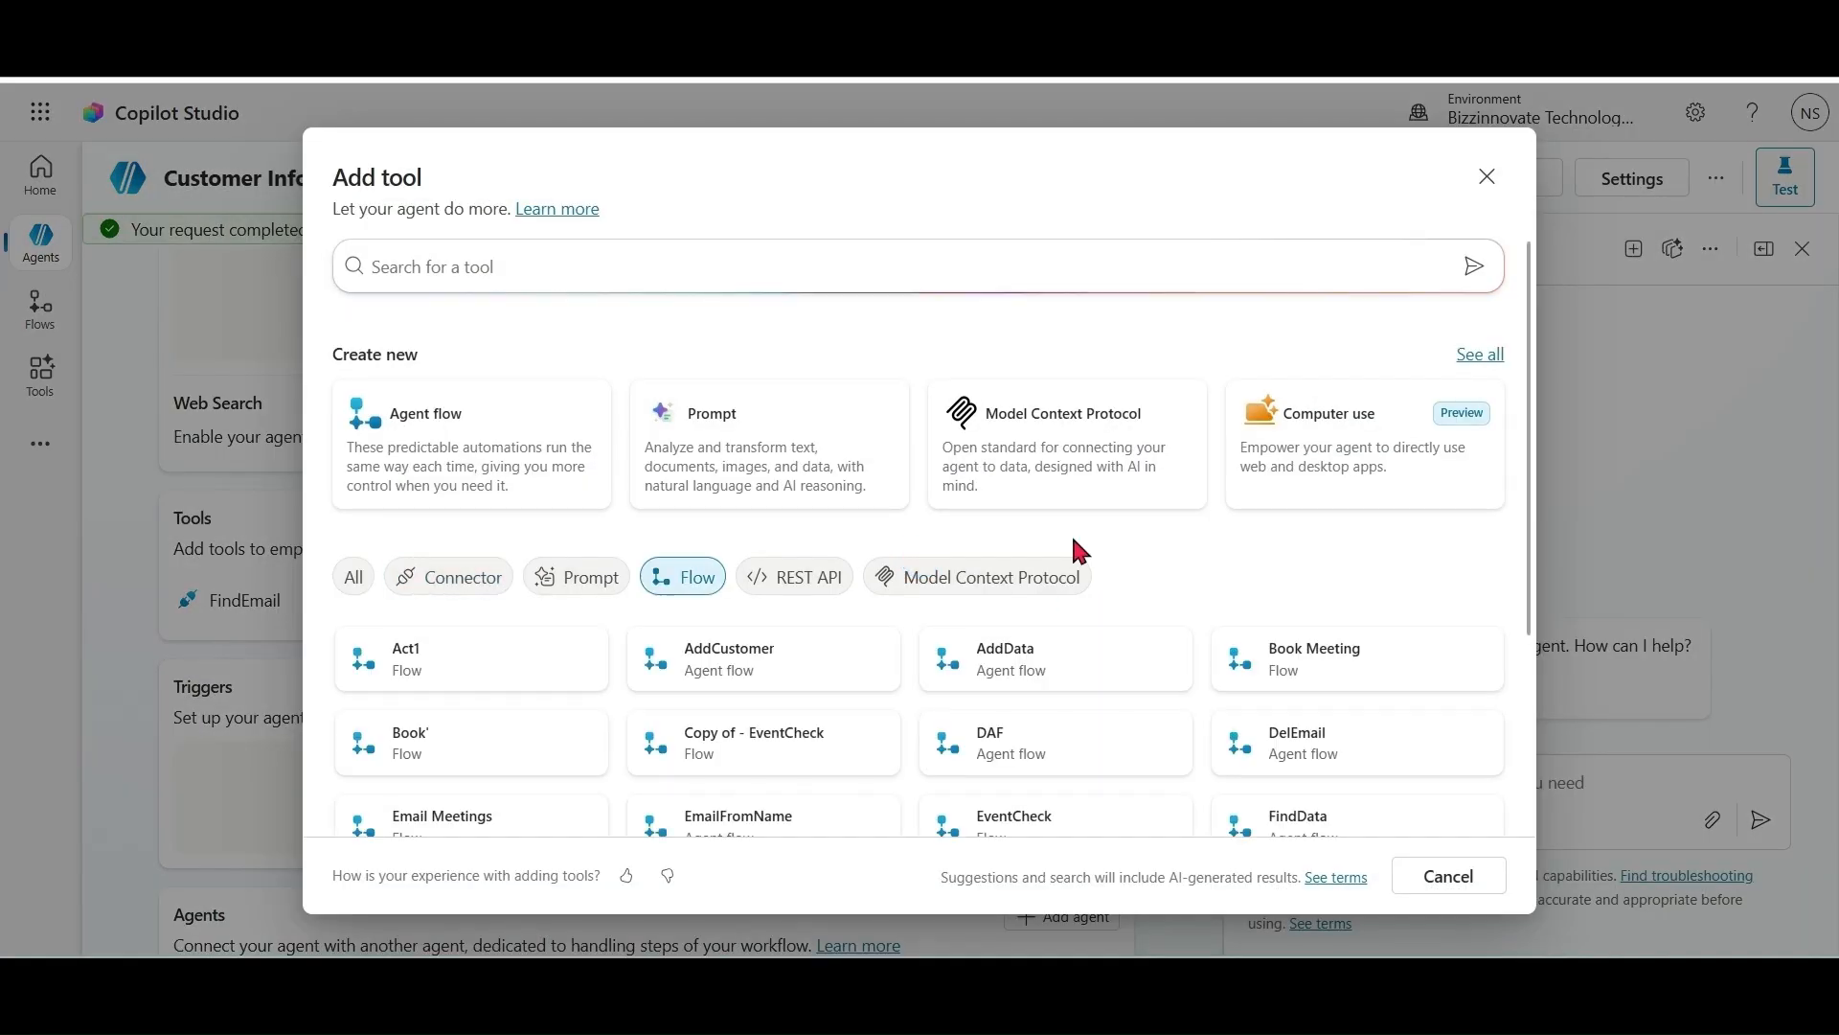
pyautogui.click(757, 661)
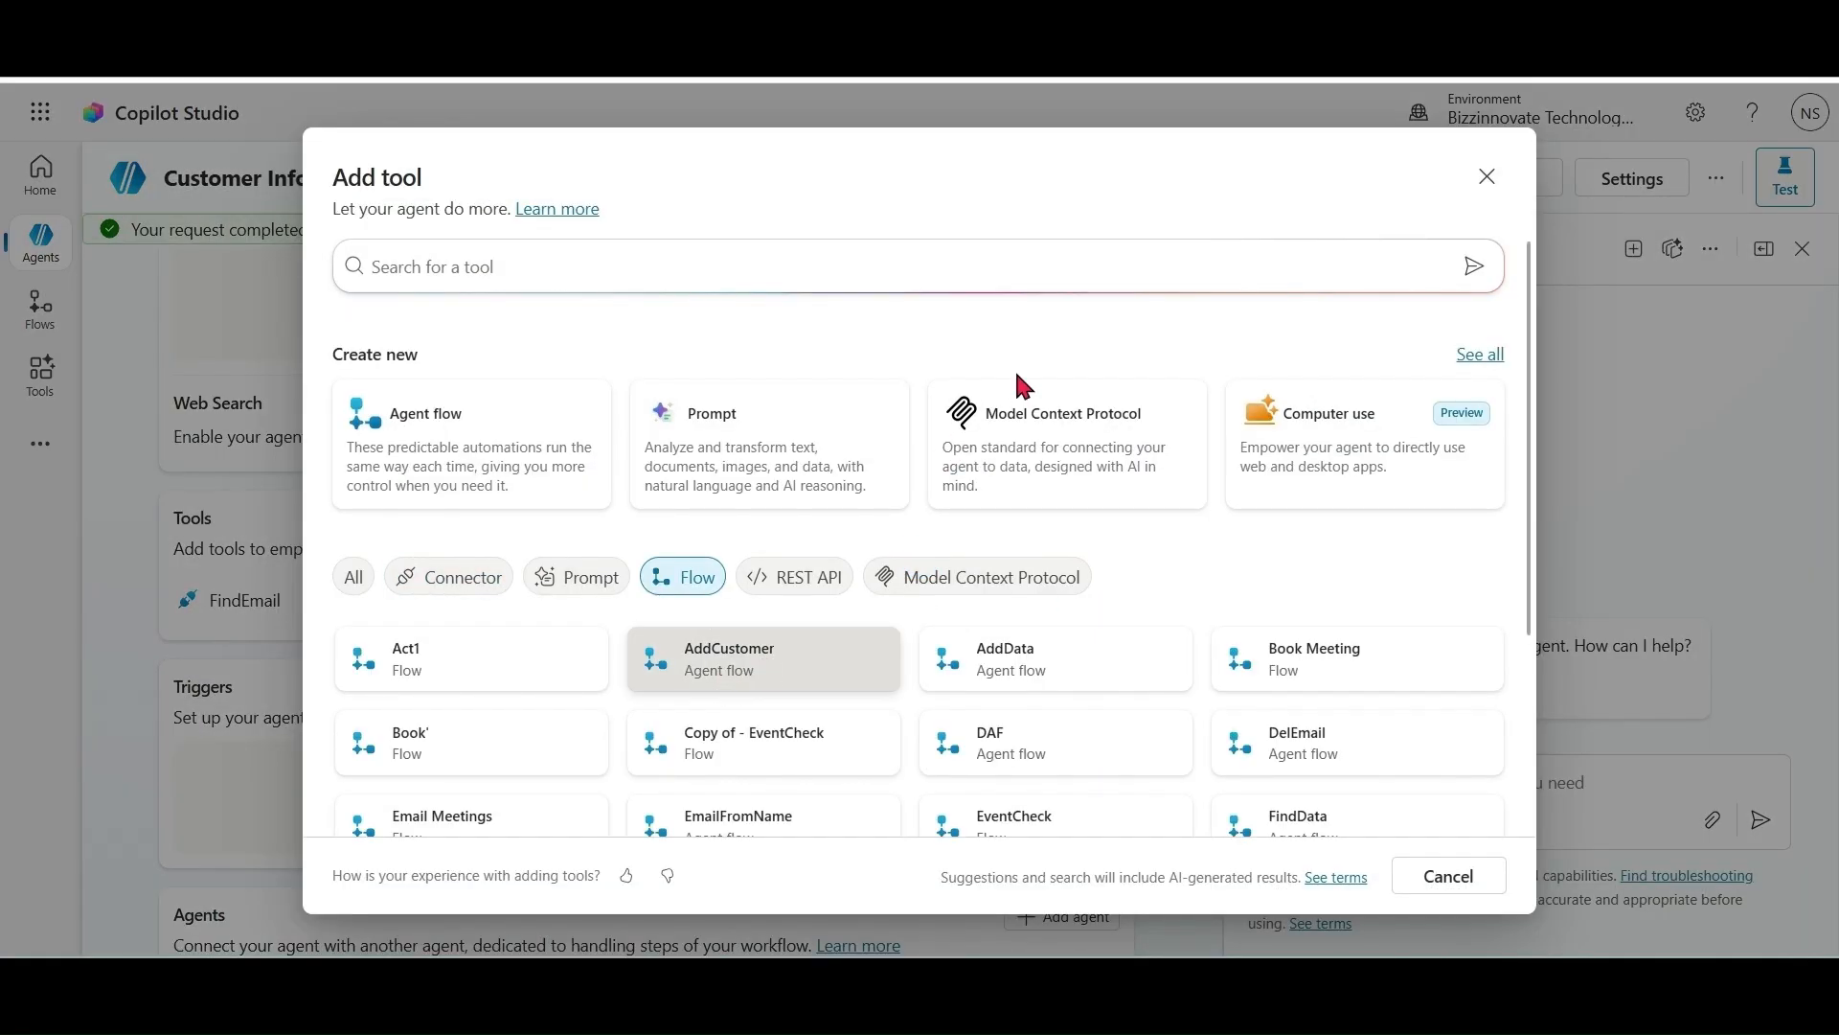
pyautogui.click(1302, 867)
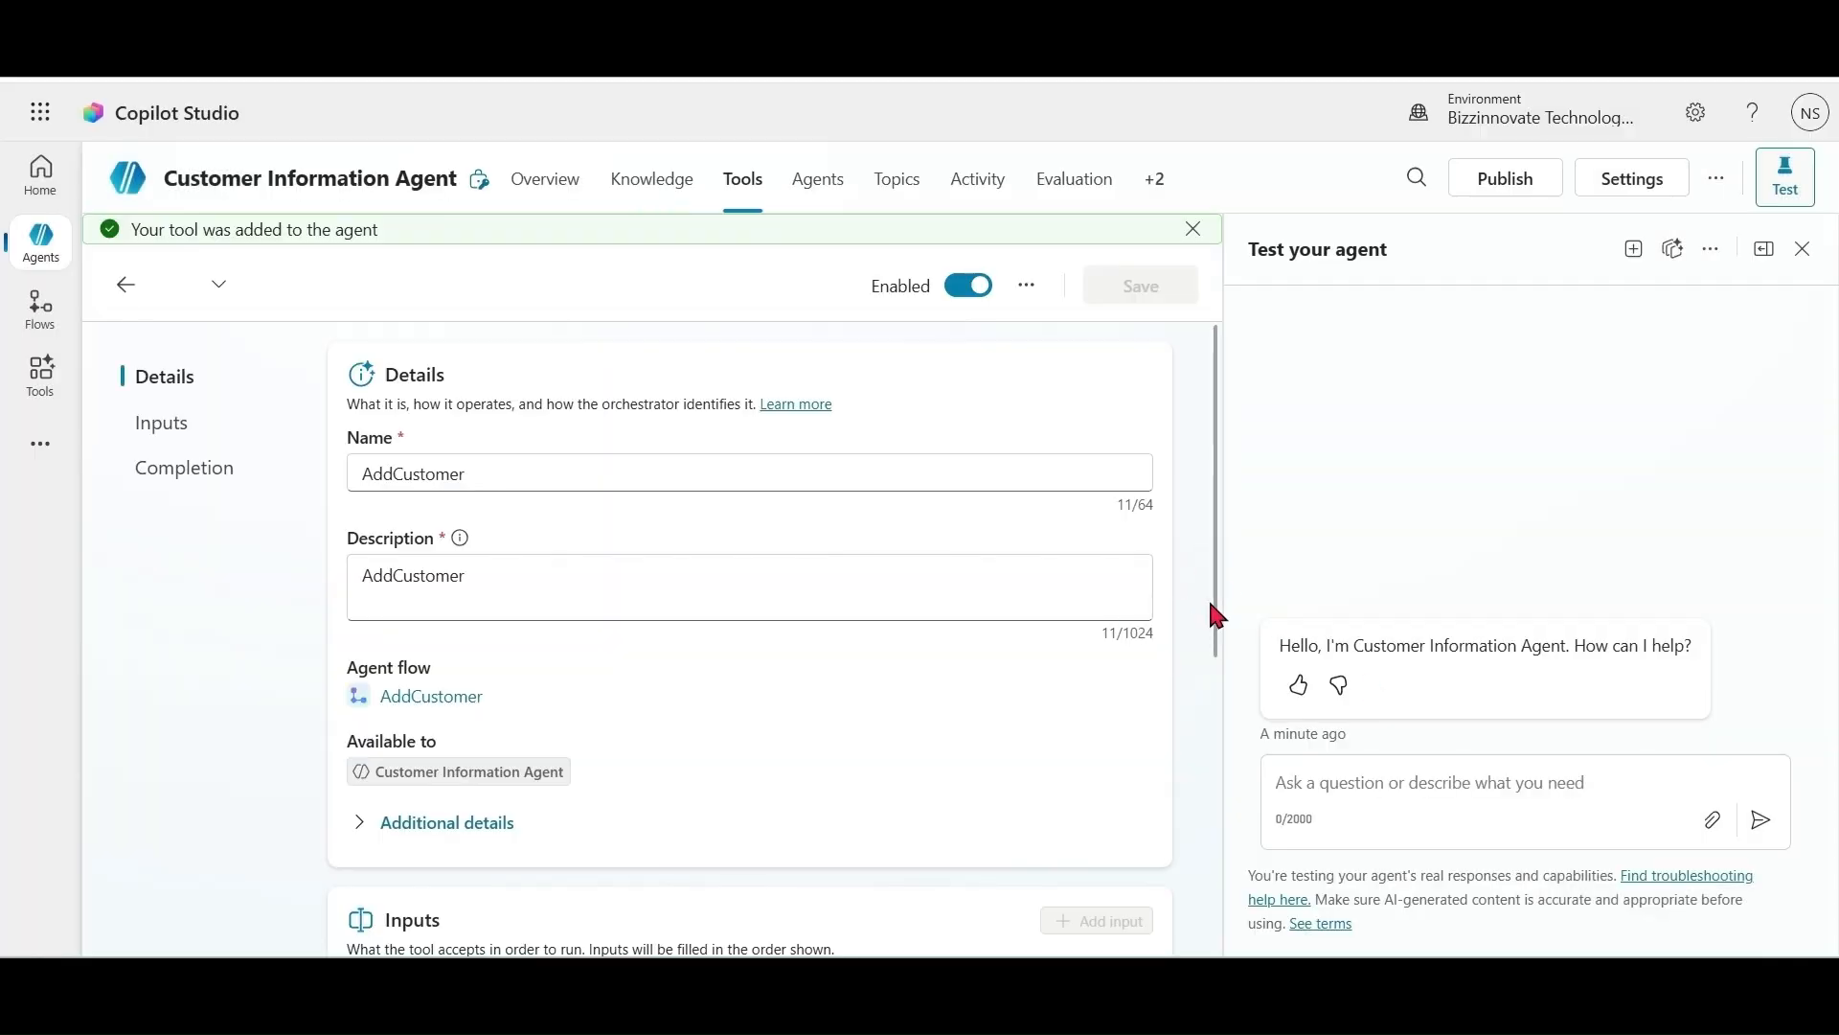
pyautogui.moveTo(1213, 609); pyautogui.dragTo(637, 476)
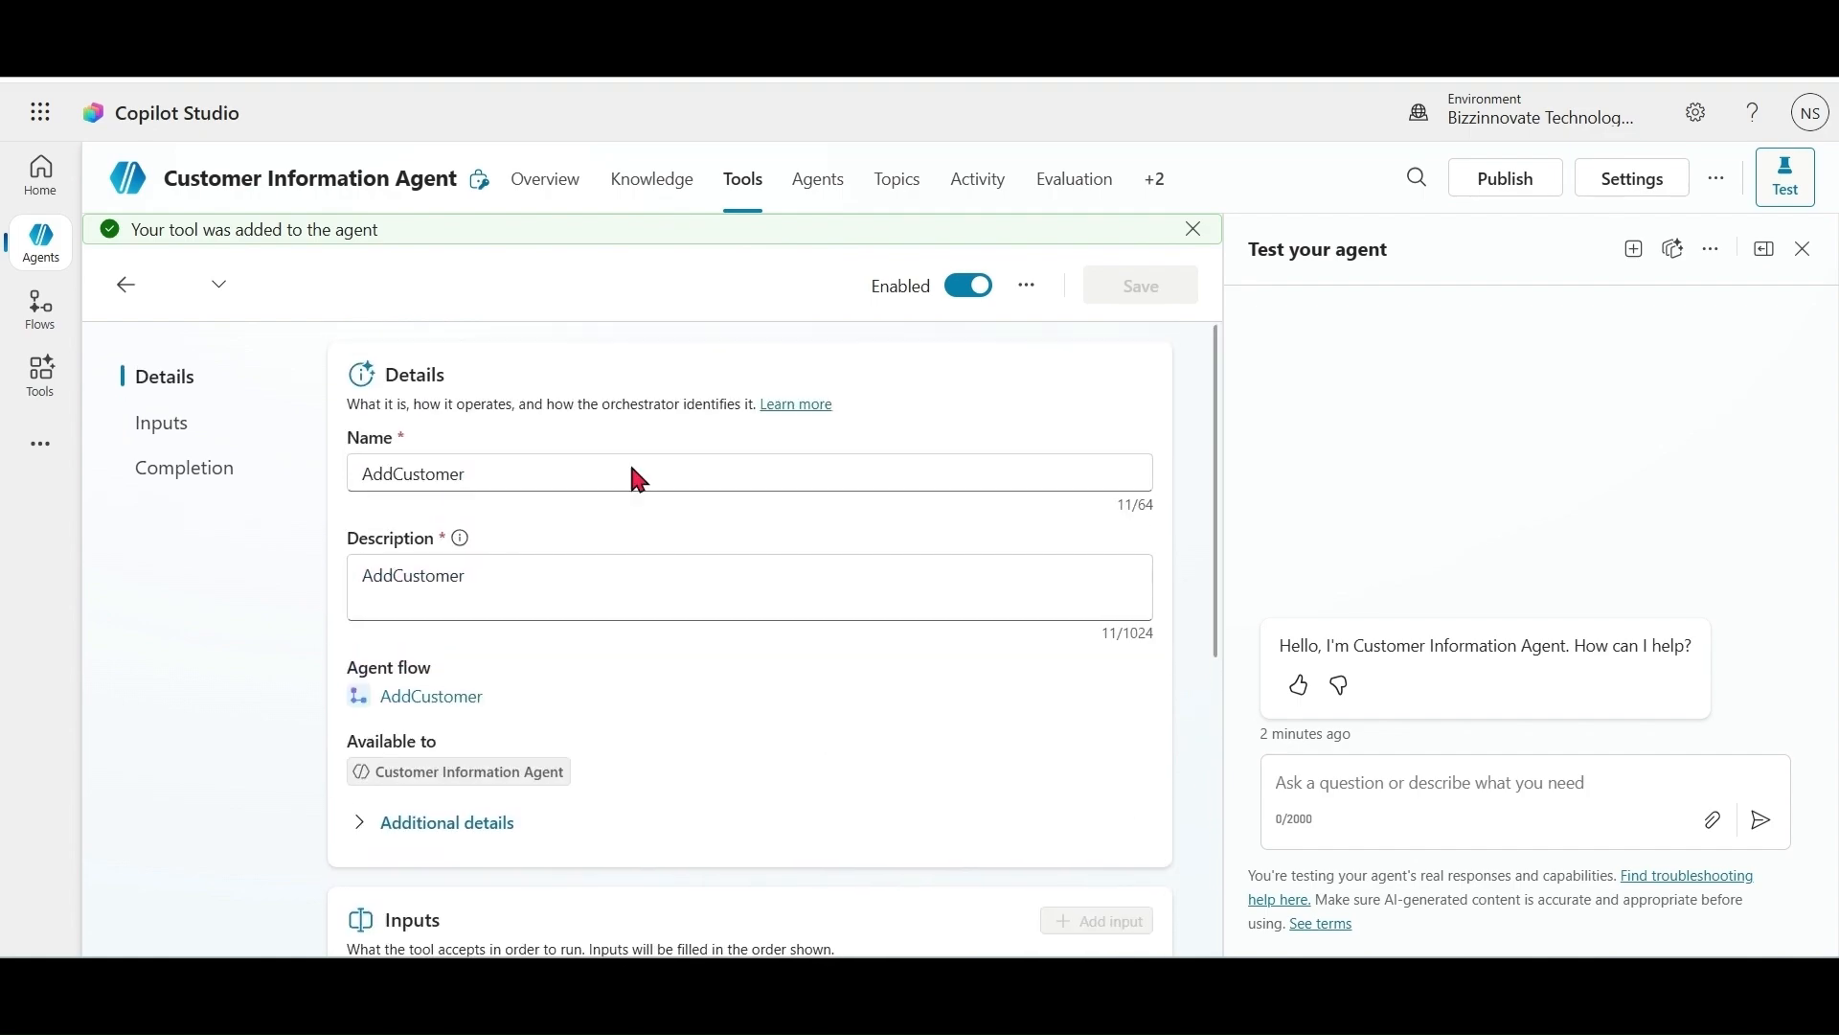
pyautogui.click(556, 195)
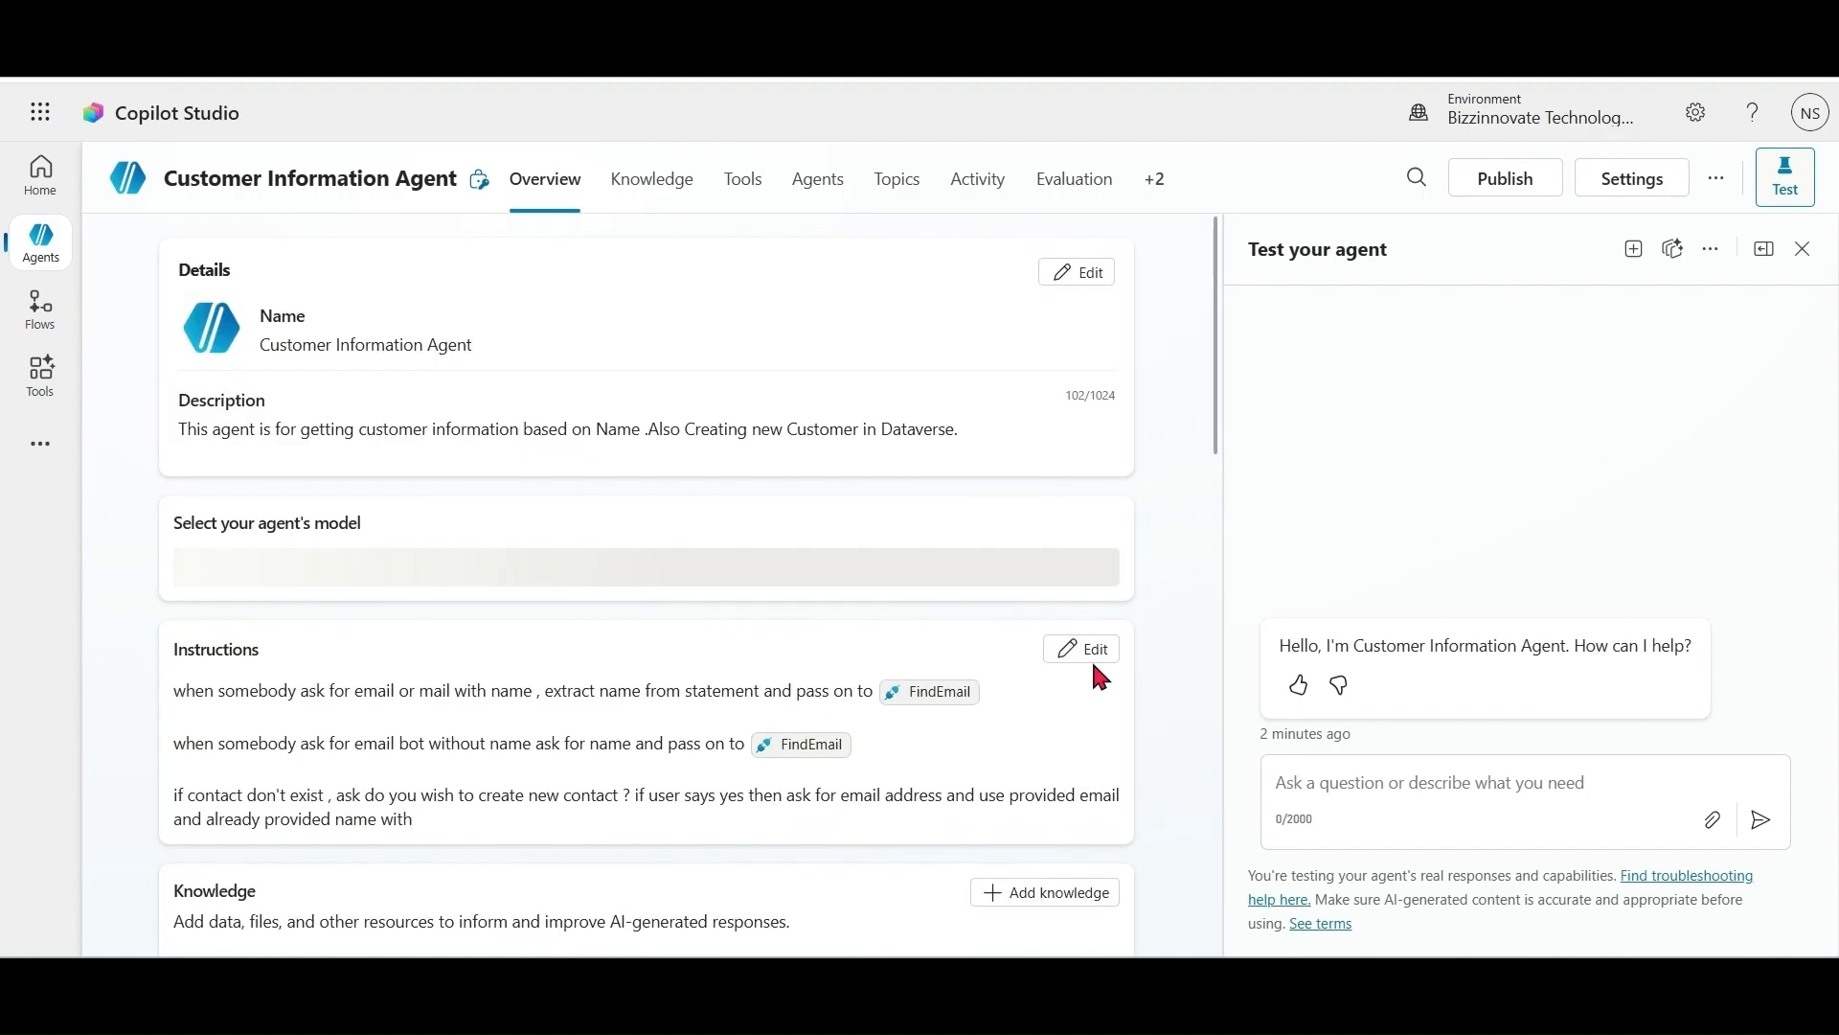
# Step: Reference AddCustomer and add a rule: a one-word name fills Firstname, with Lastname set to "NA"; save
pyautogui.click(1082, 696)
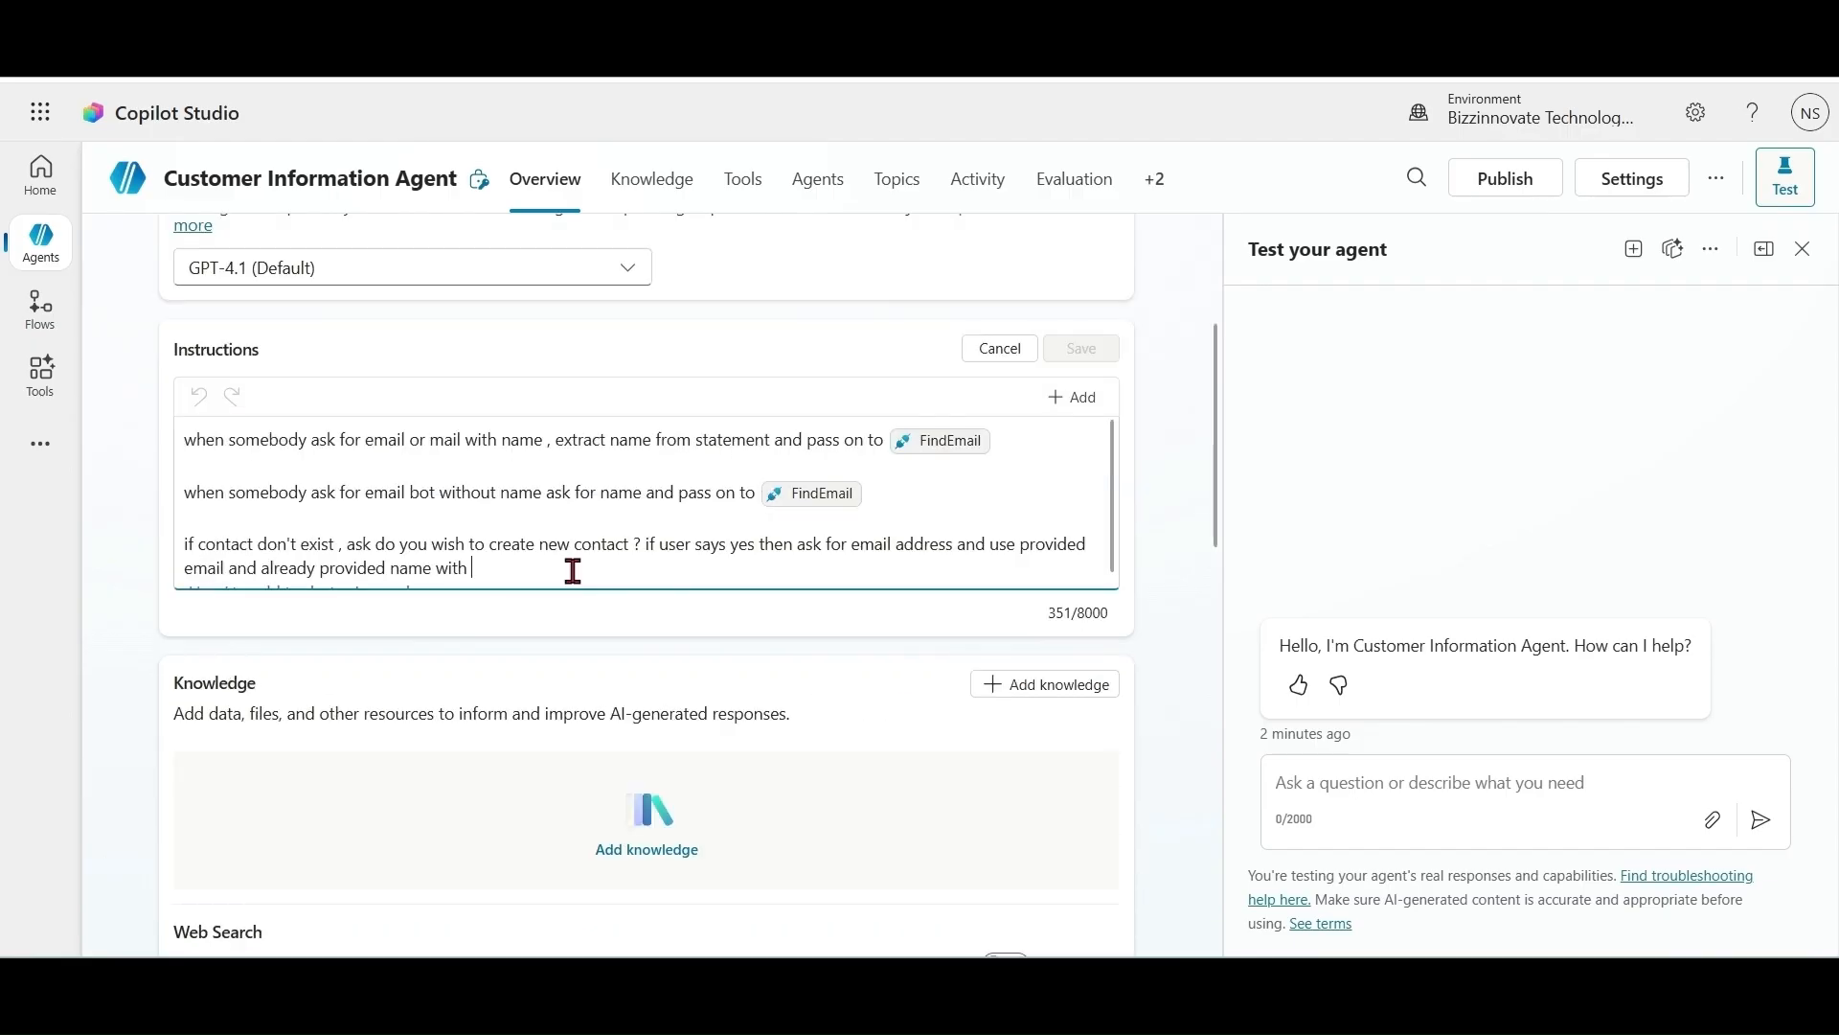
pyautogui.write('/')
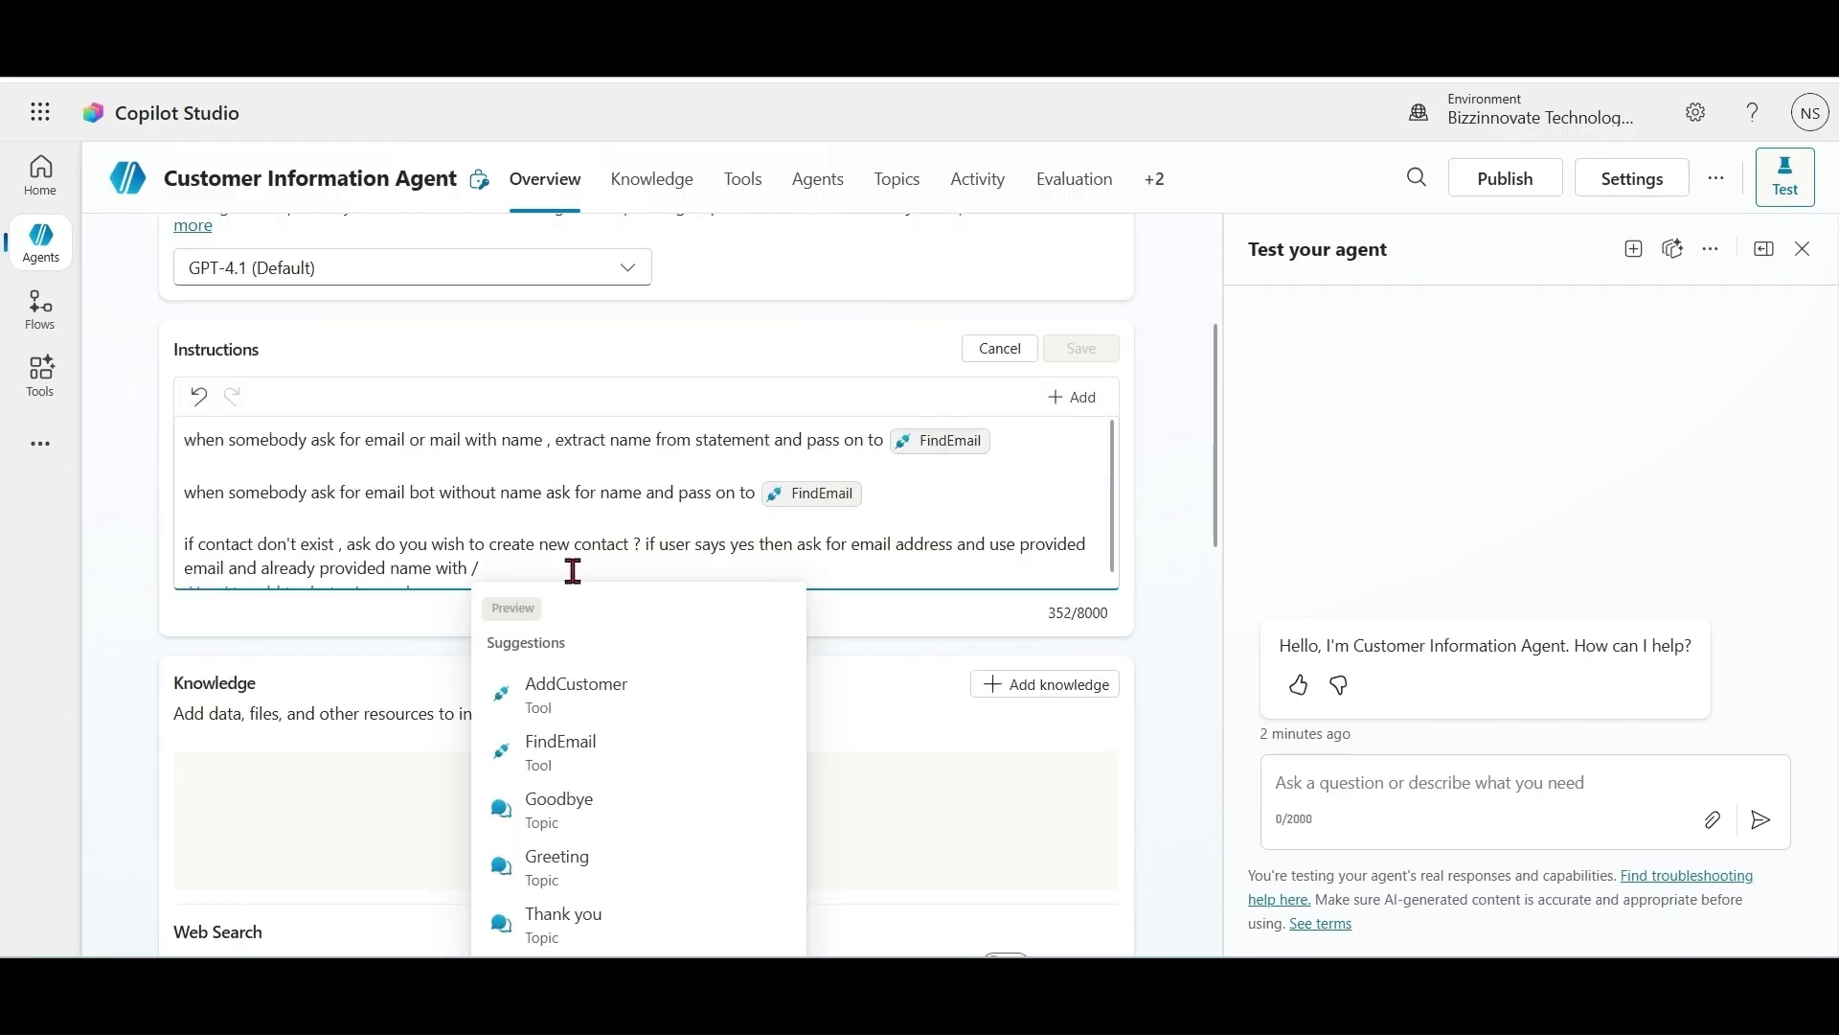
pyautogui.click(584, 699)
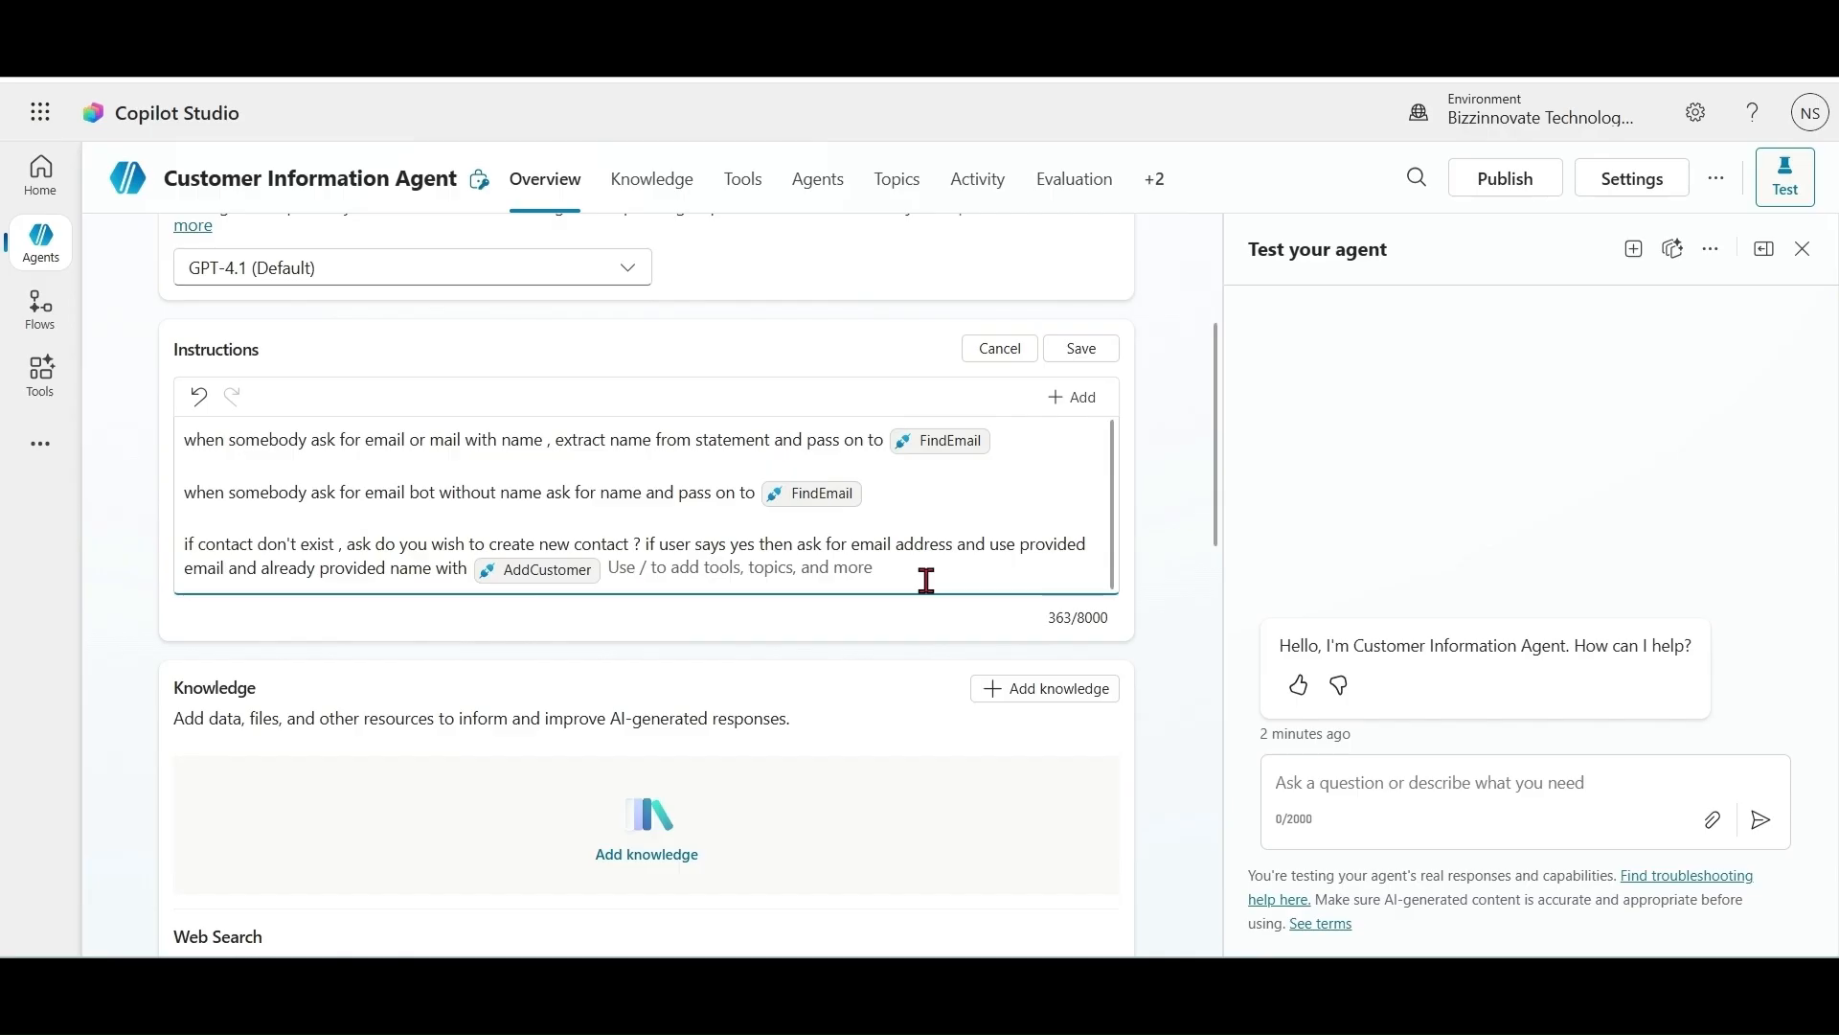
pyautogui.press('Return')
pyautogui.press('Return')
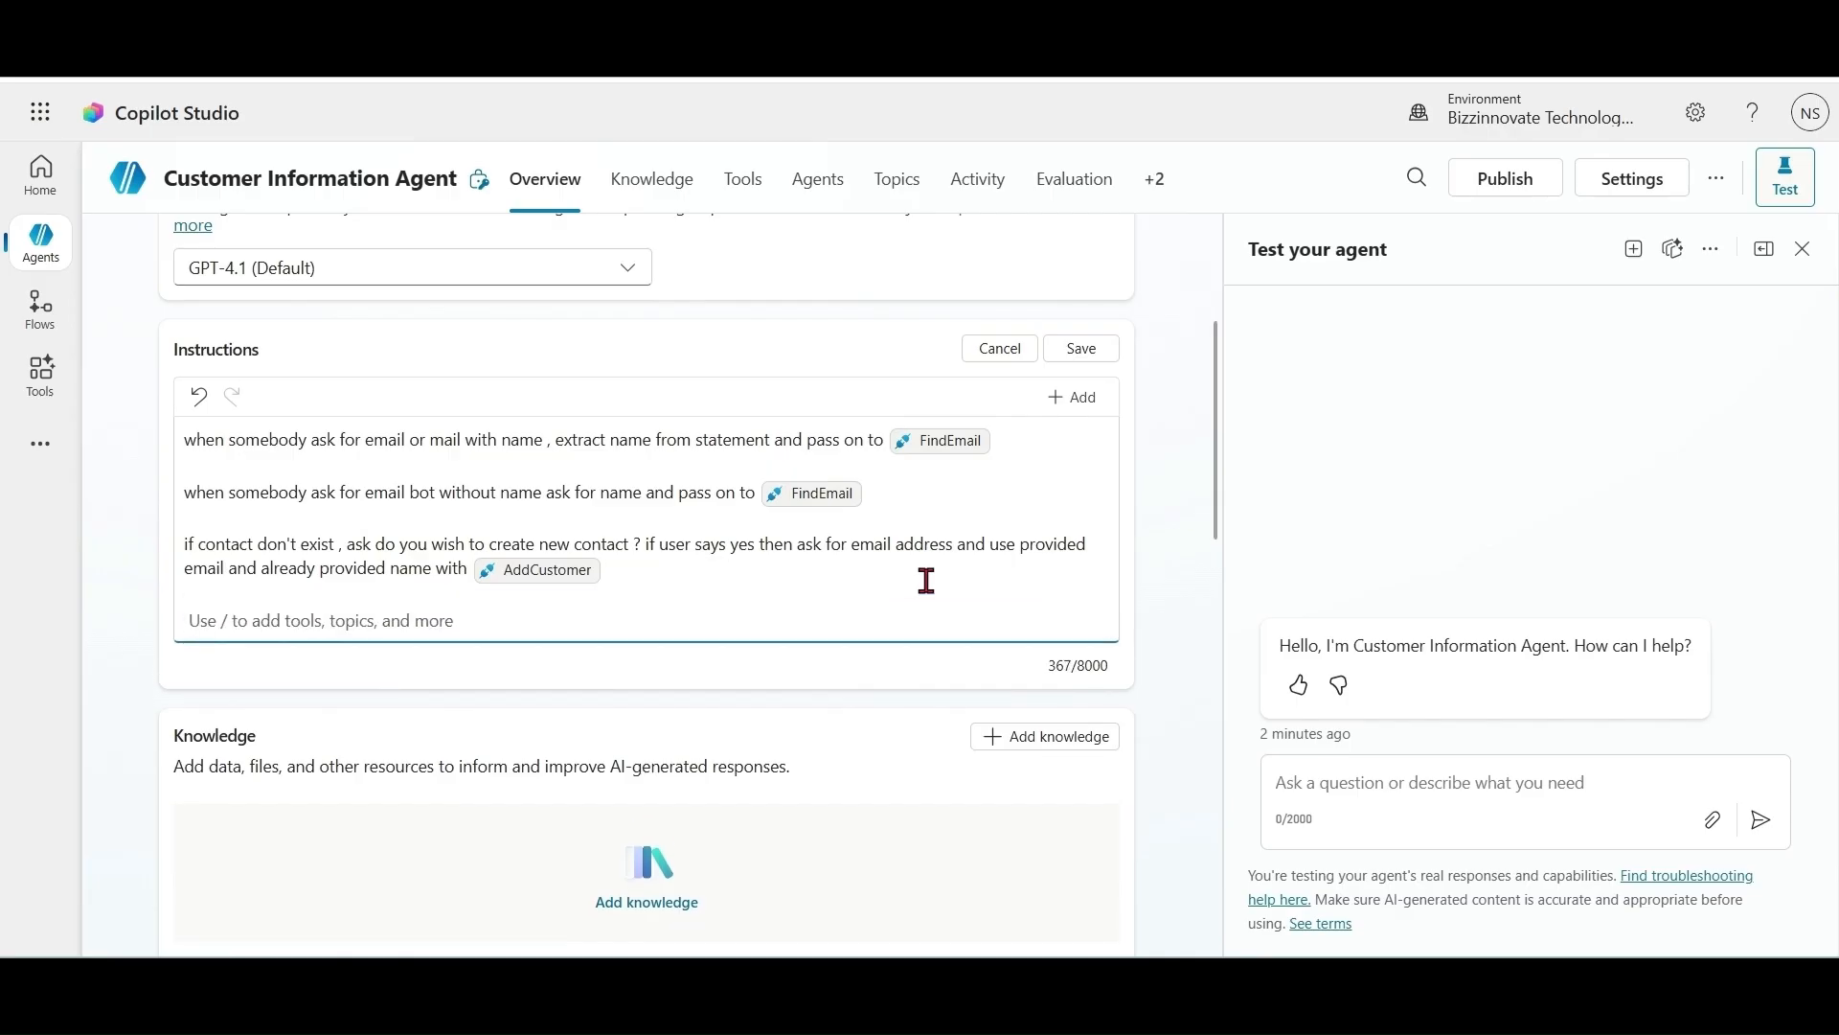
pyautogui.write('if only on')
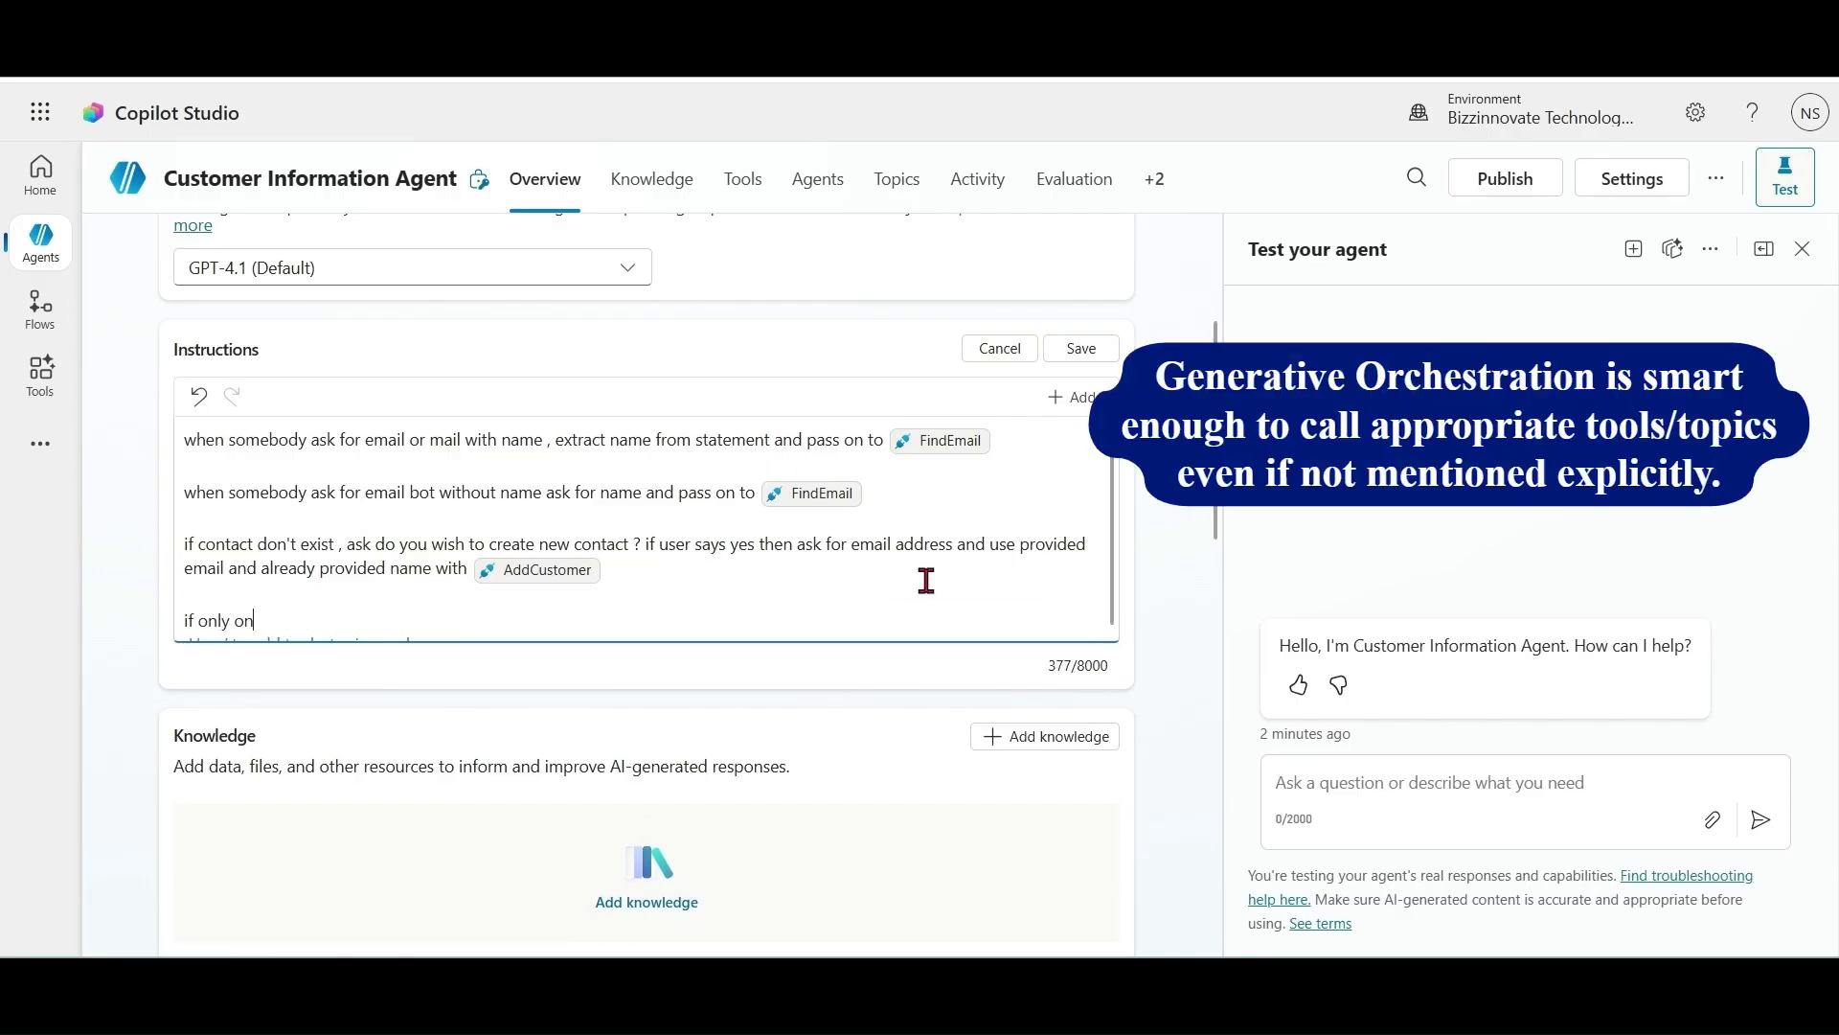
pyautogui.write('e word provided for name')
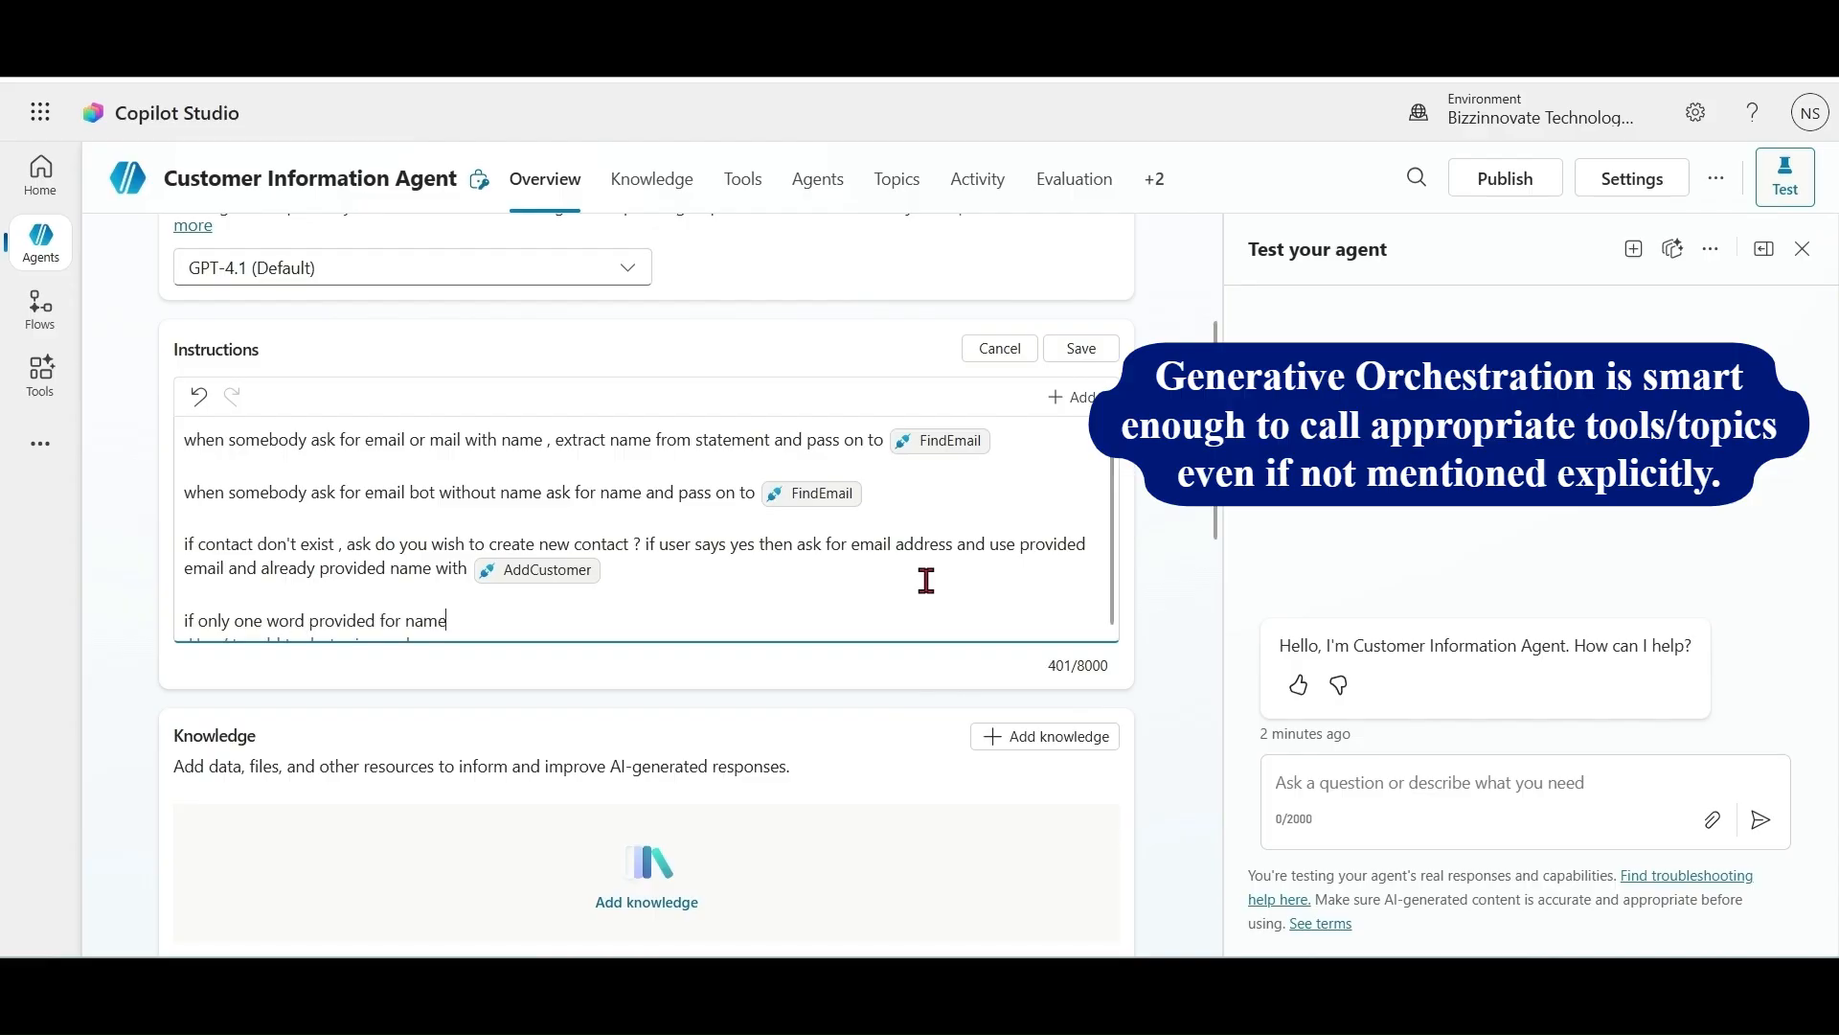
pyautogui.write(' use that word for Fir')
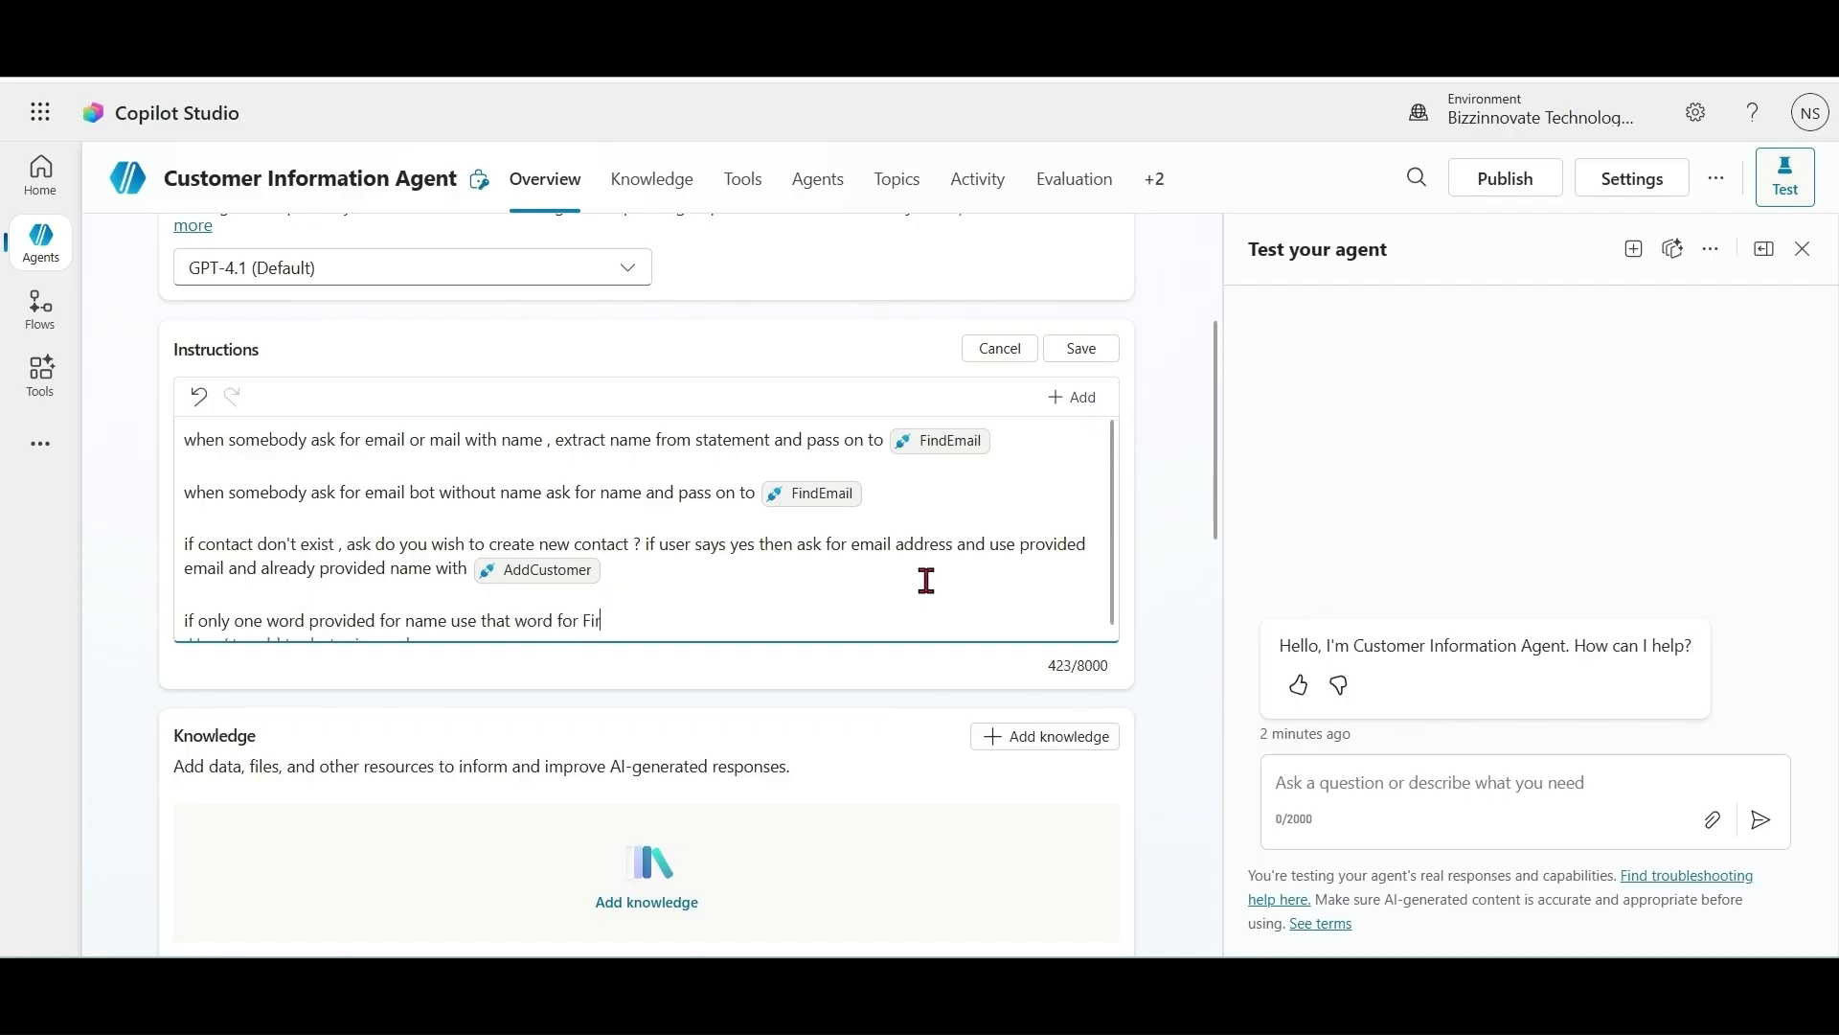
pyautogui.write('stname and in last name put')
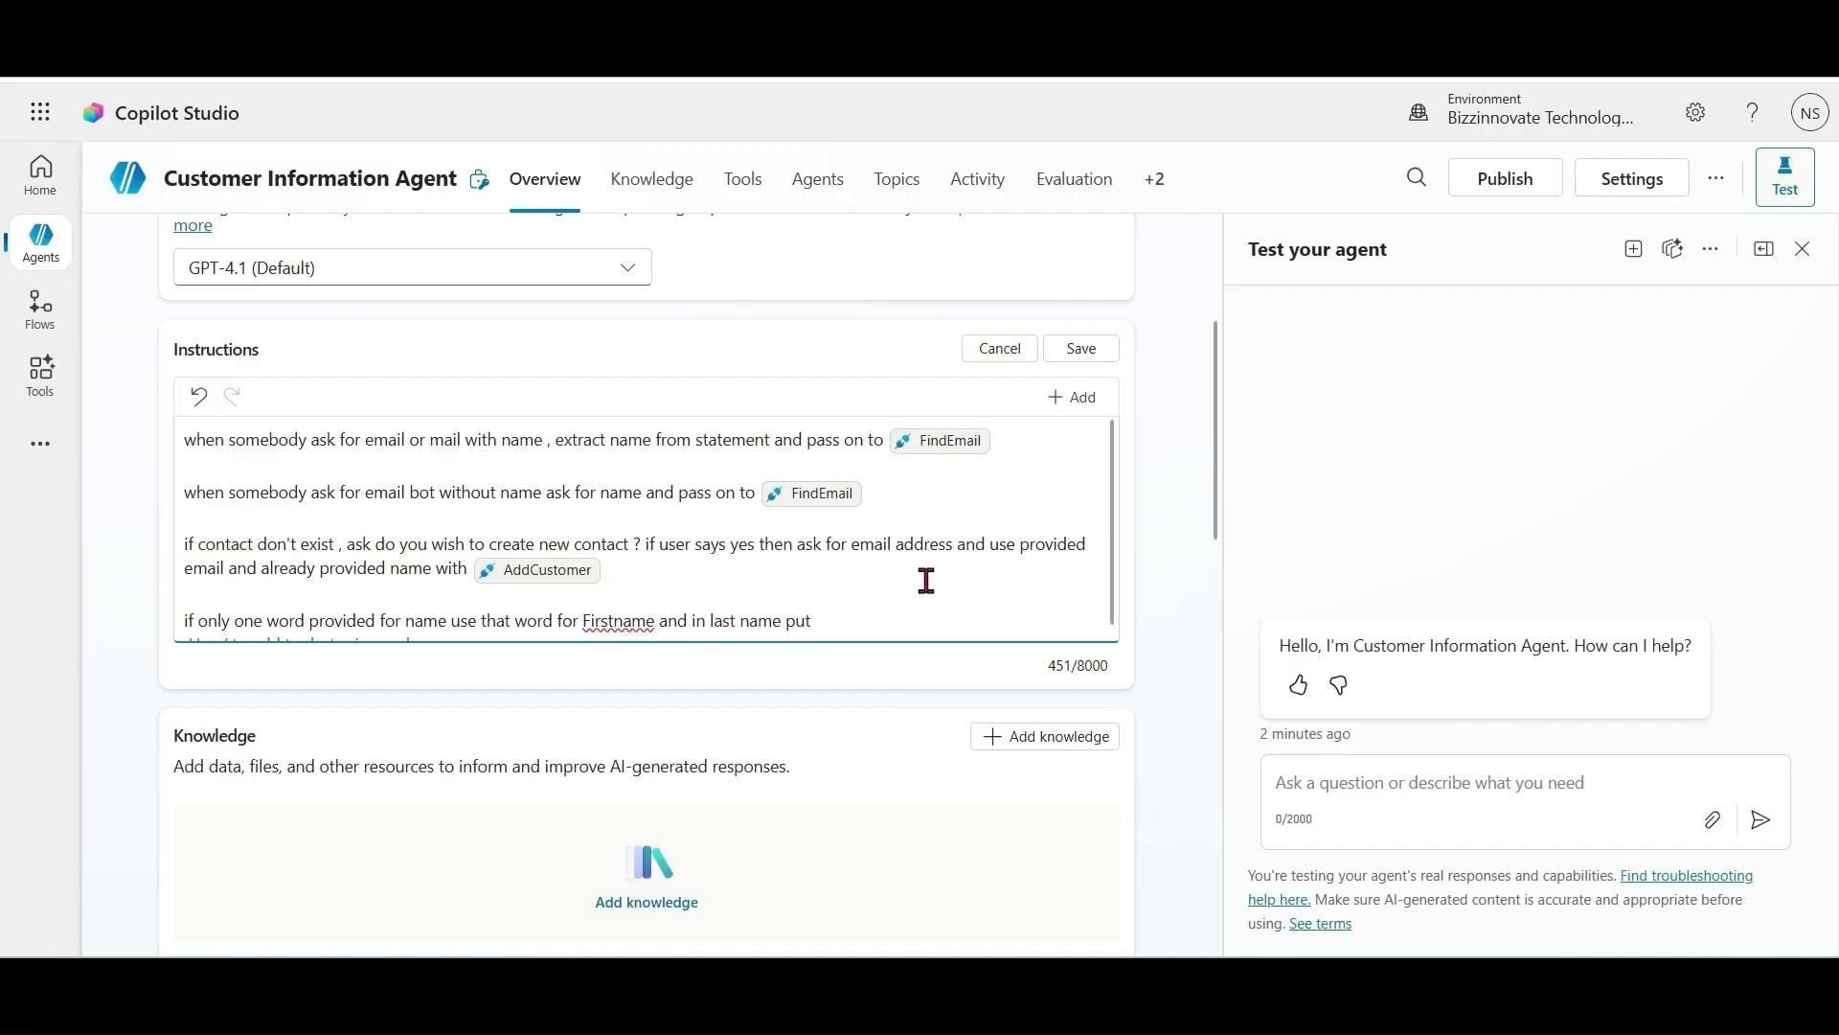
pyautogui.write(' "NA" else use first word for firstname')
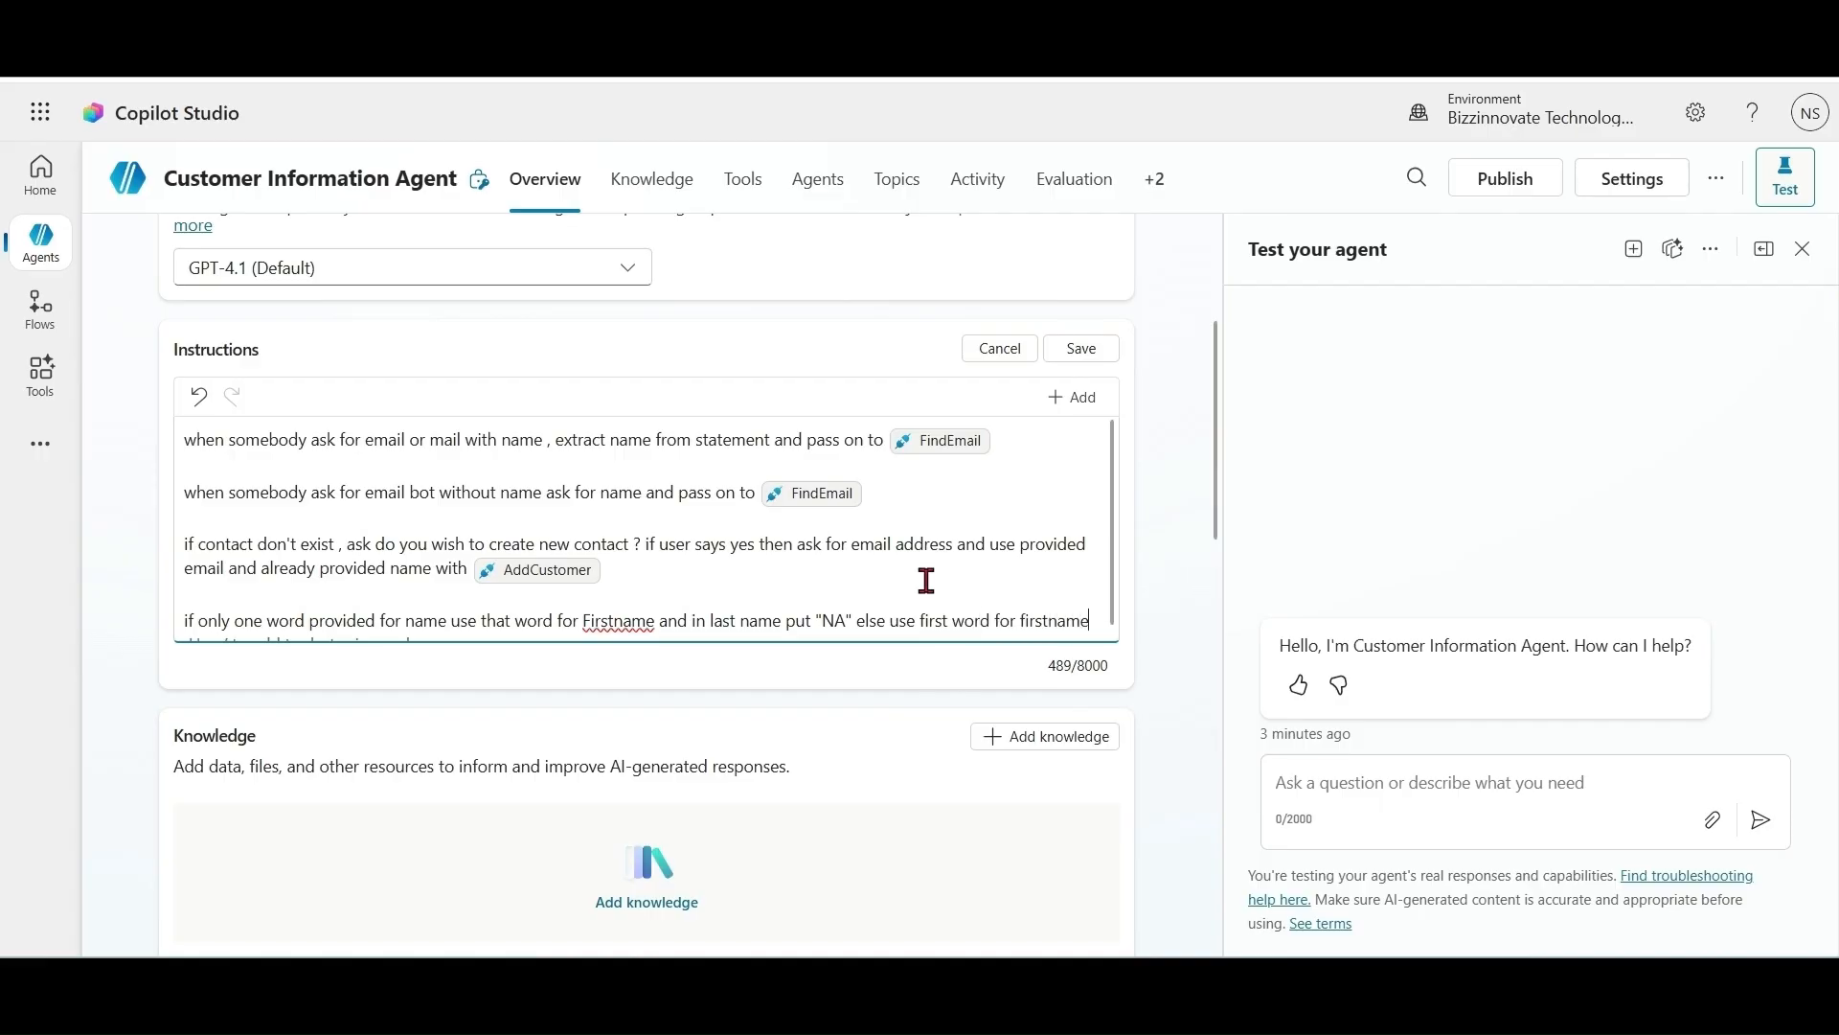
pyautogui.write(' and second ')
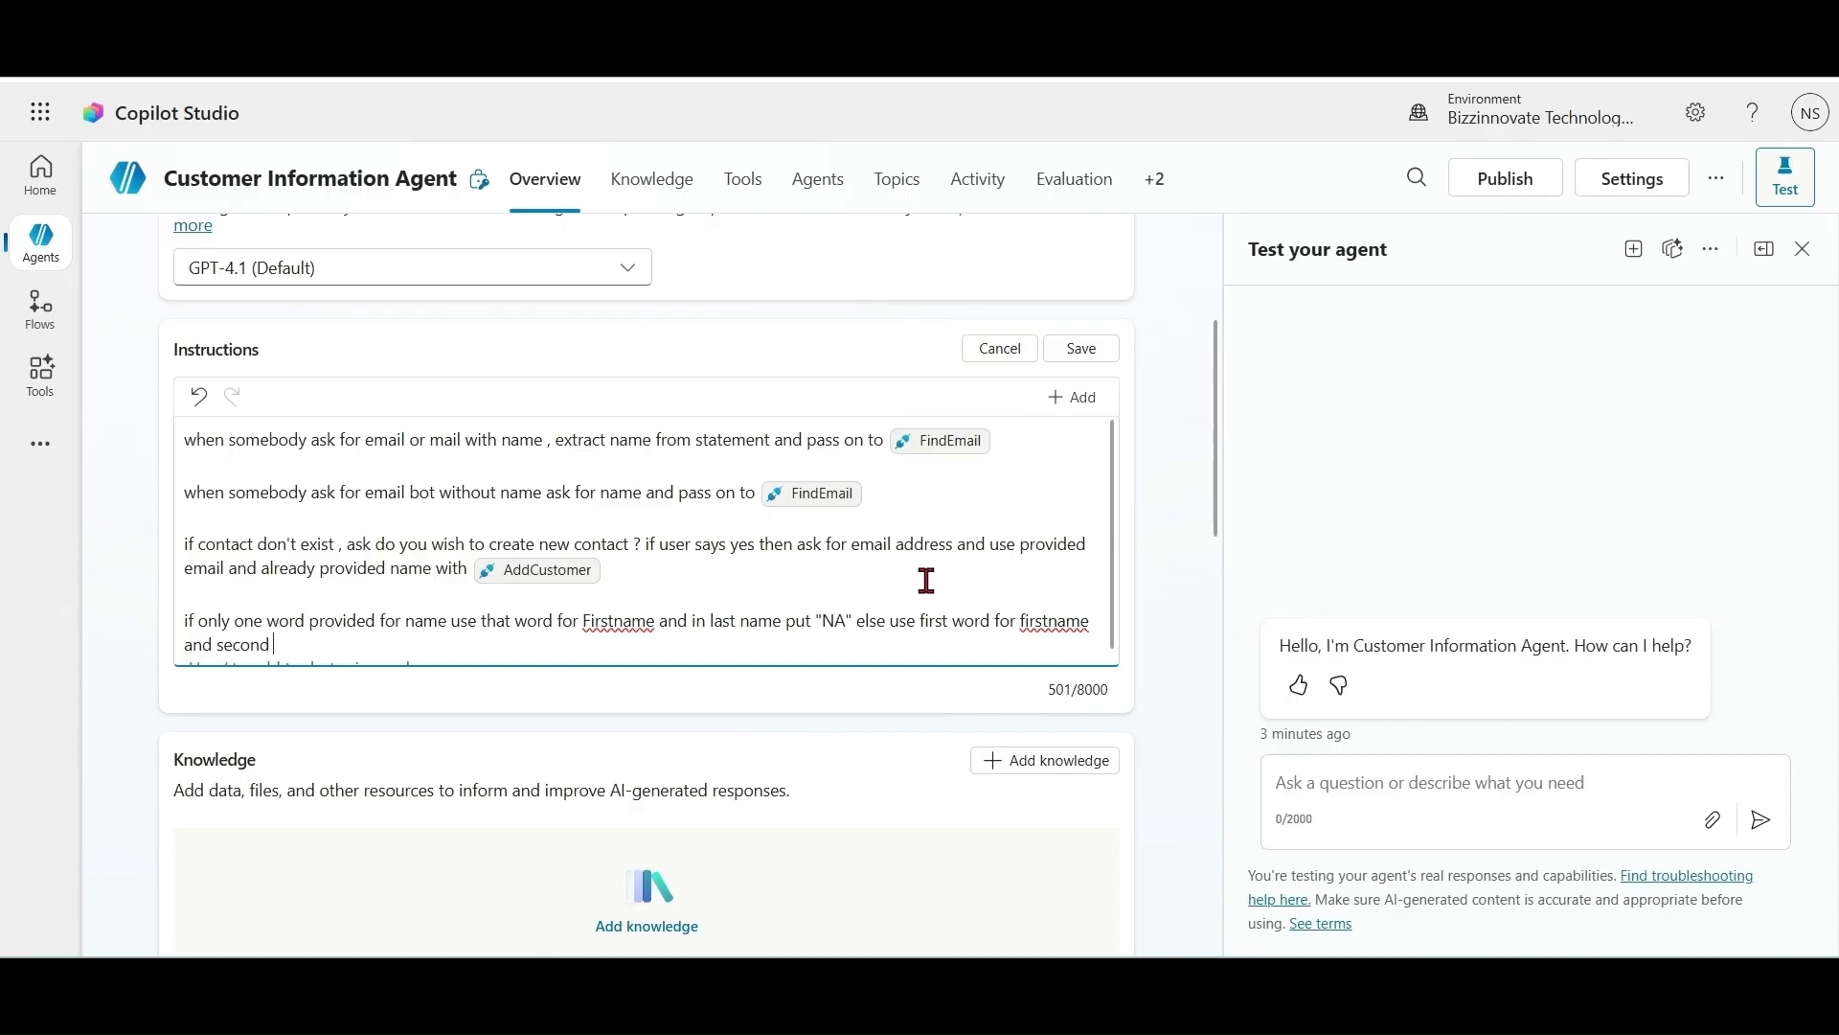
pyautogui.write('word for Lastname')
pyautogui.click(1084, 351)
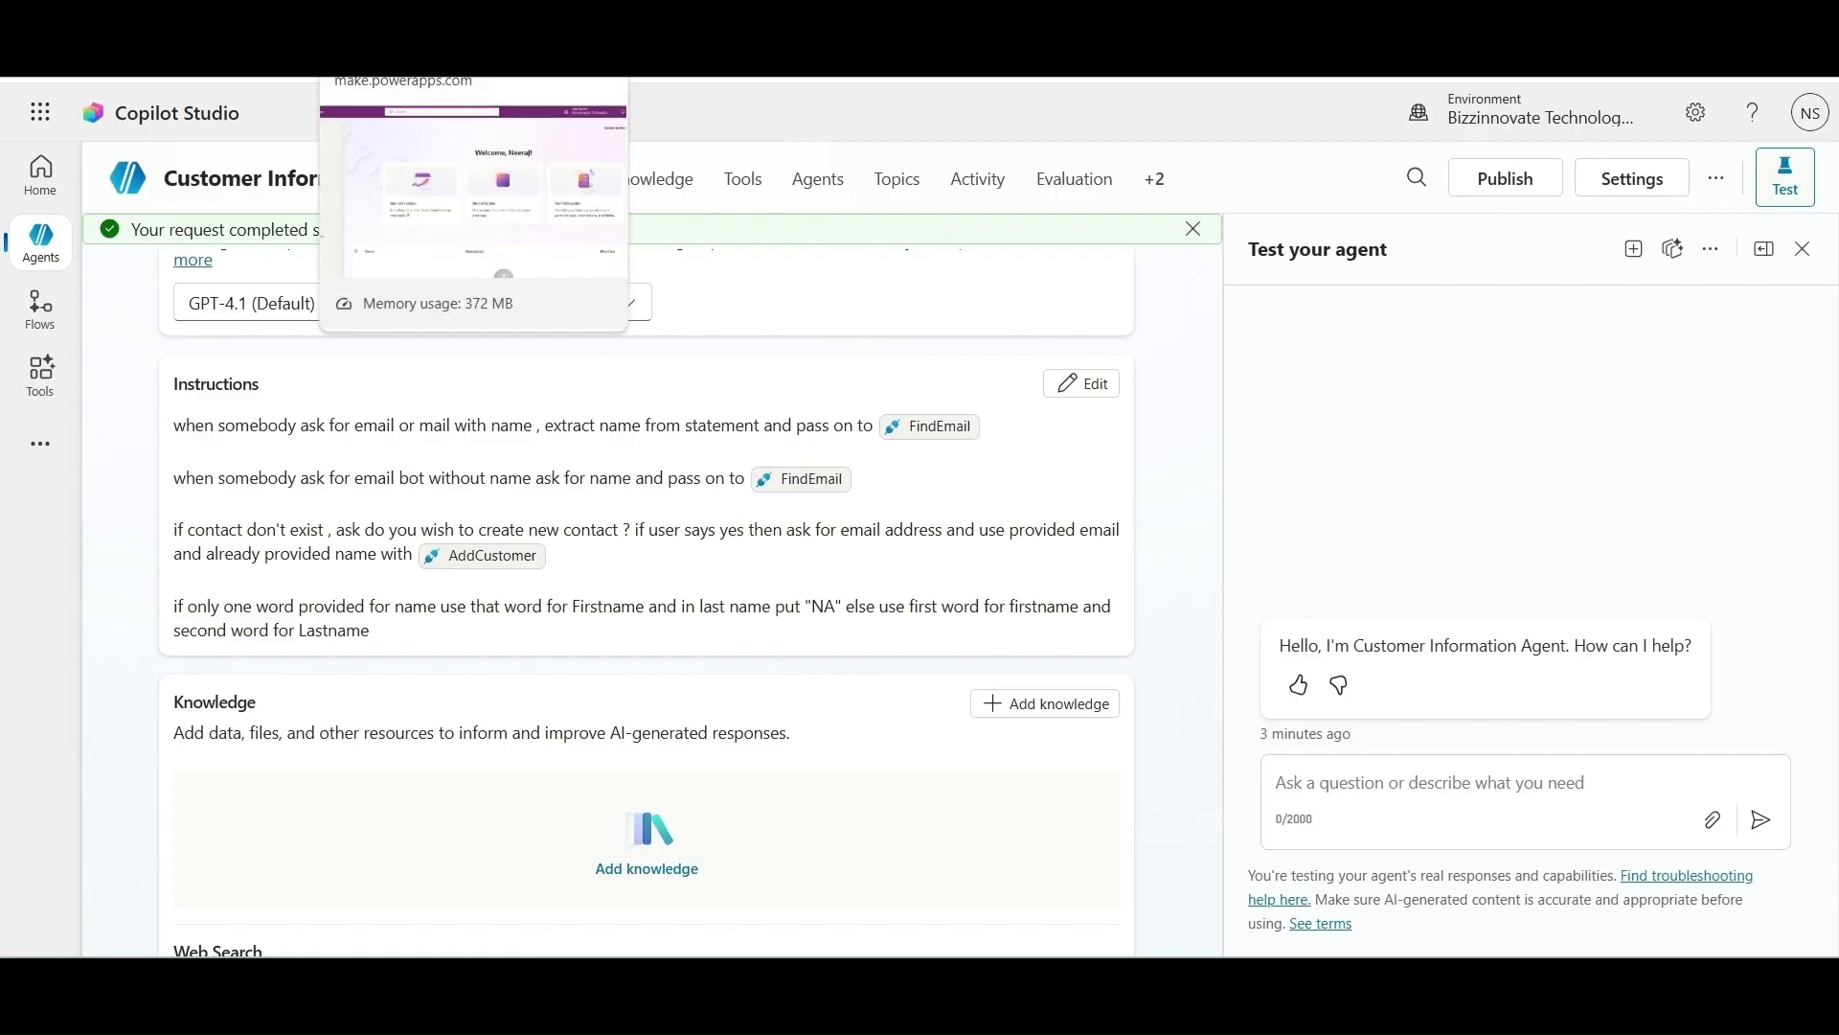
# Step: In Power Apps, search the tables for 'contact', open the Contact table and scroll through its rows
pyautogui.click(460, 16)
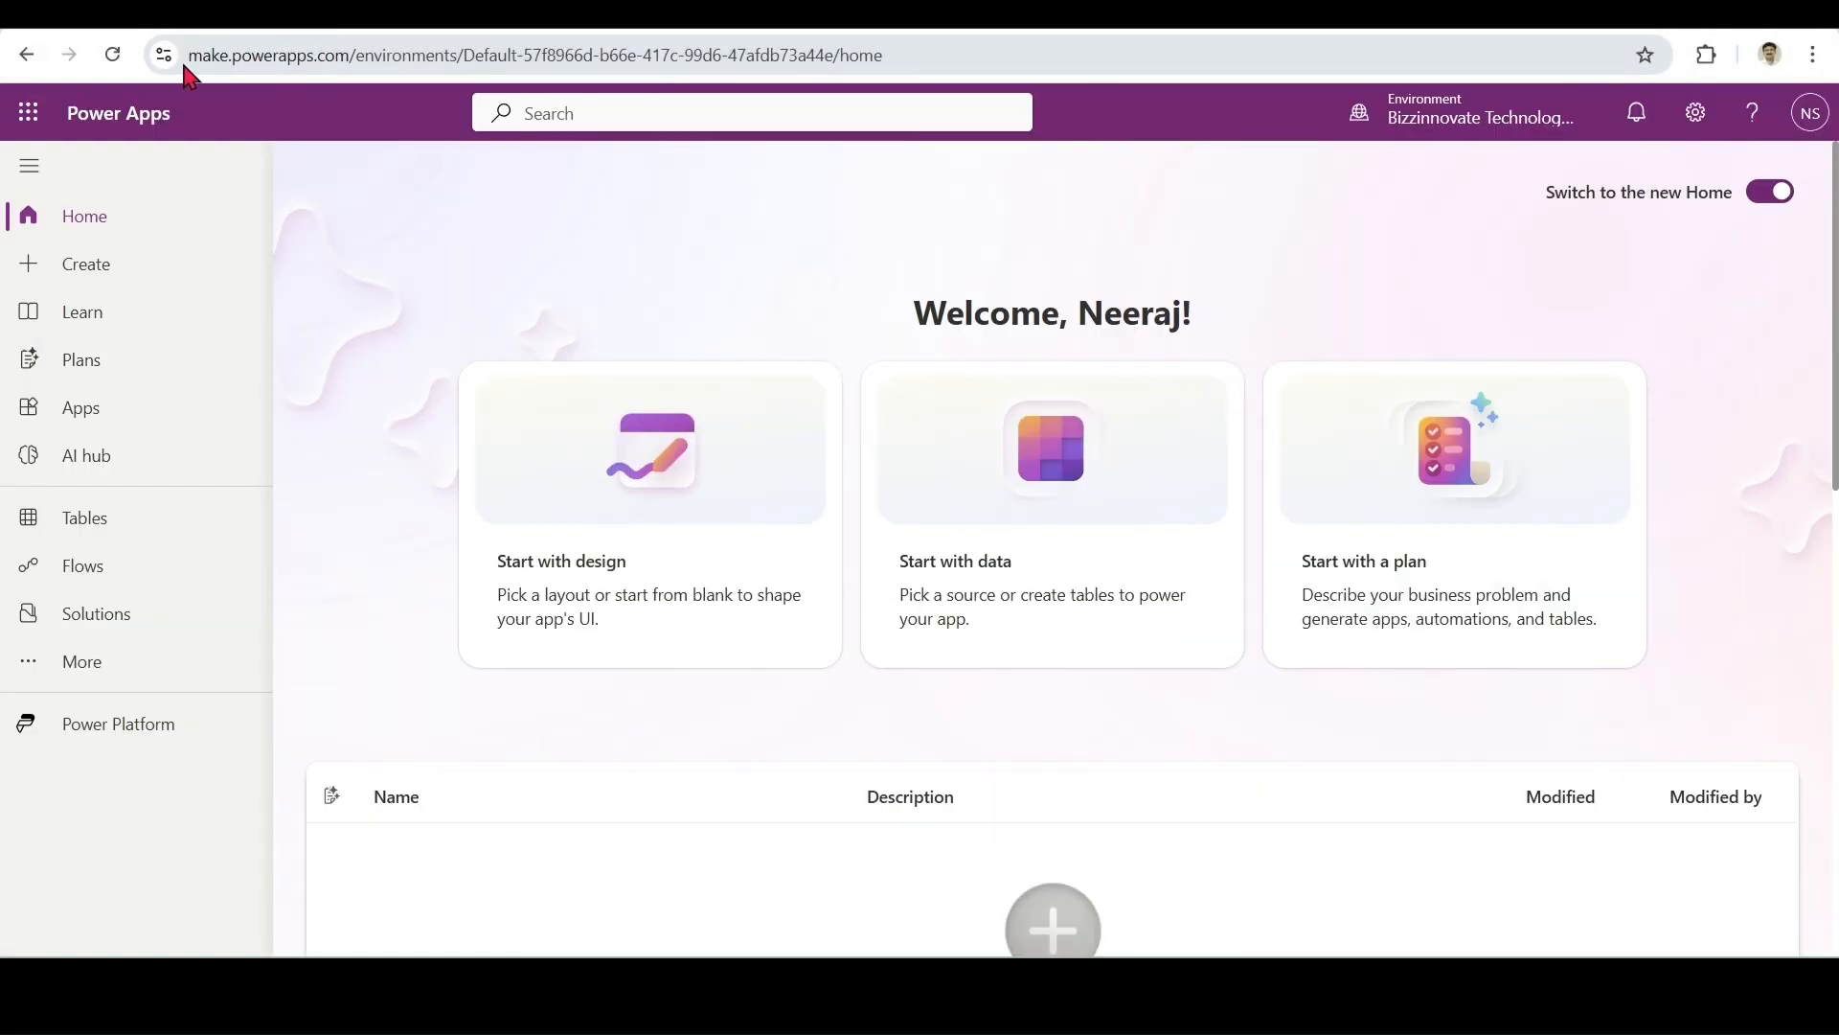
pyautogui.click(79, 529)
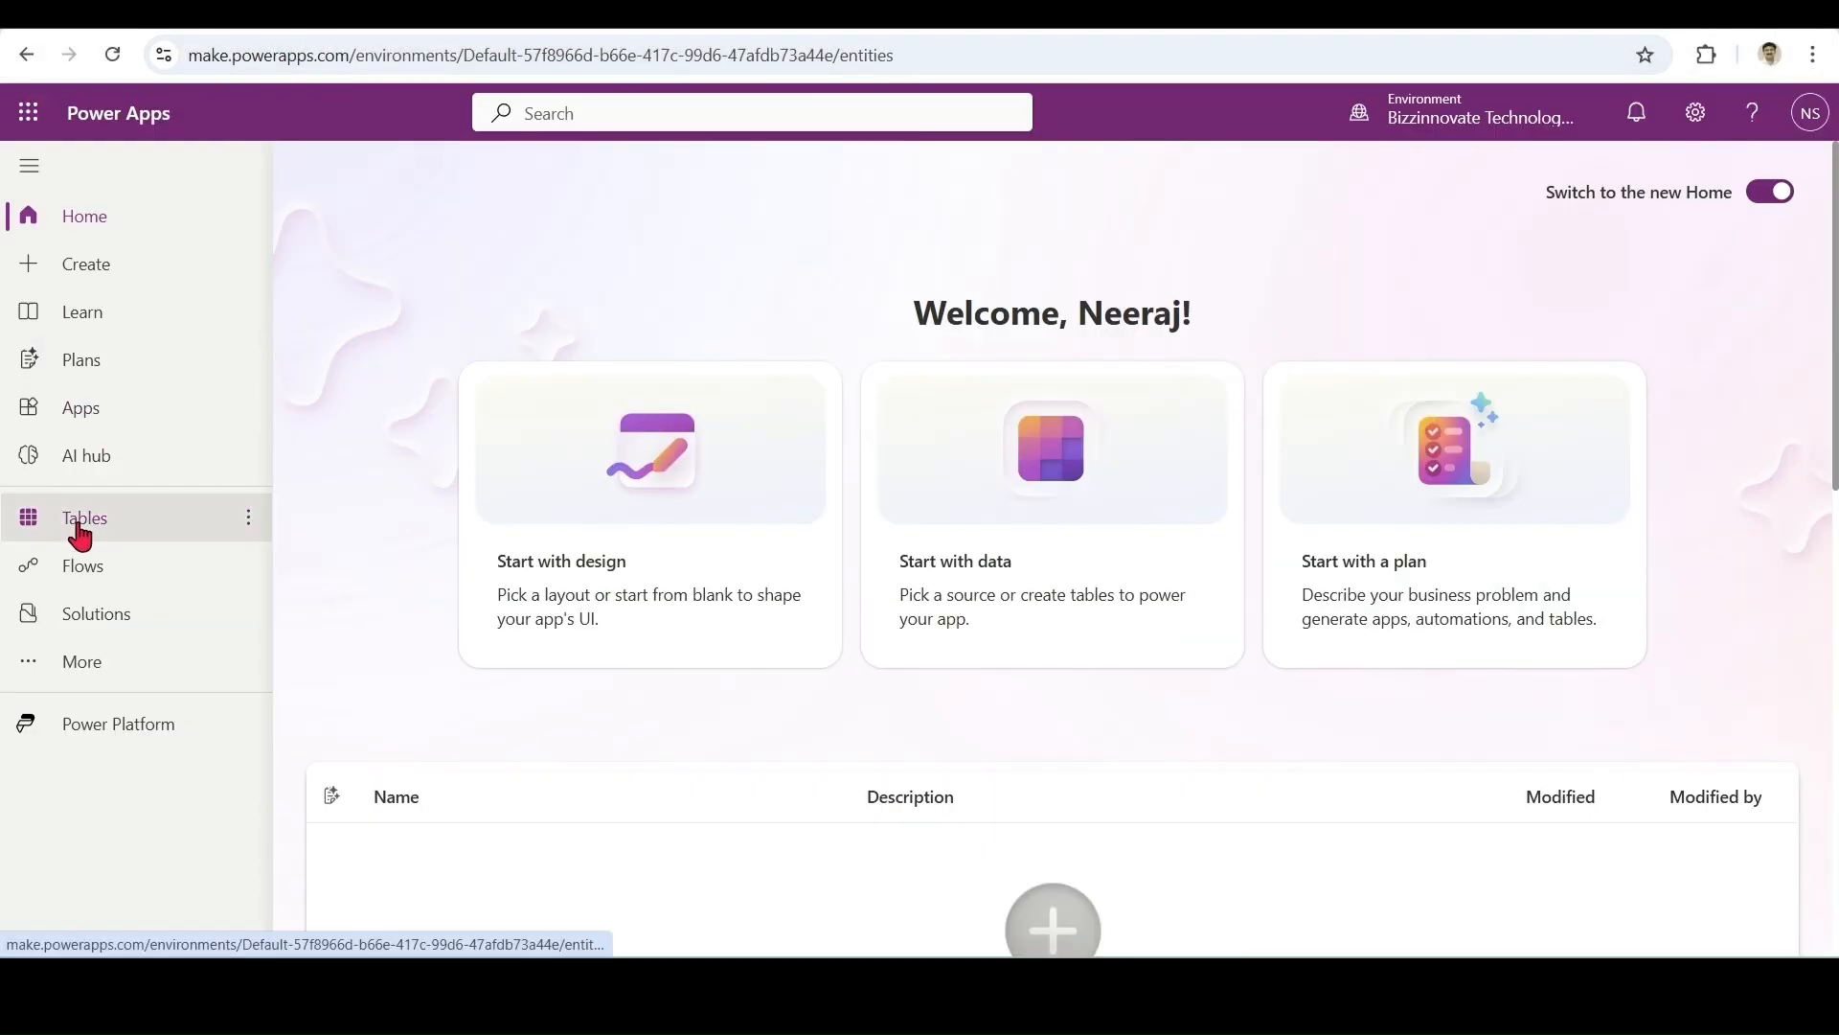
pyautogui.click(1726, 160)
pyautogui.write('c')
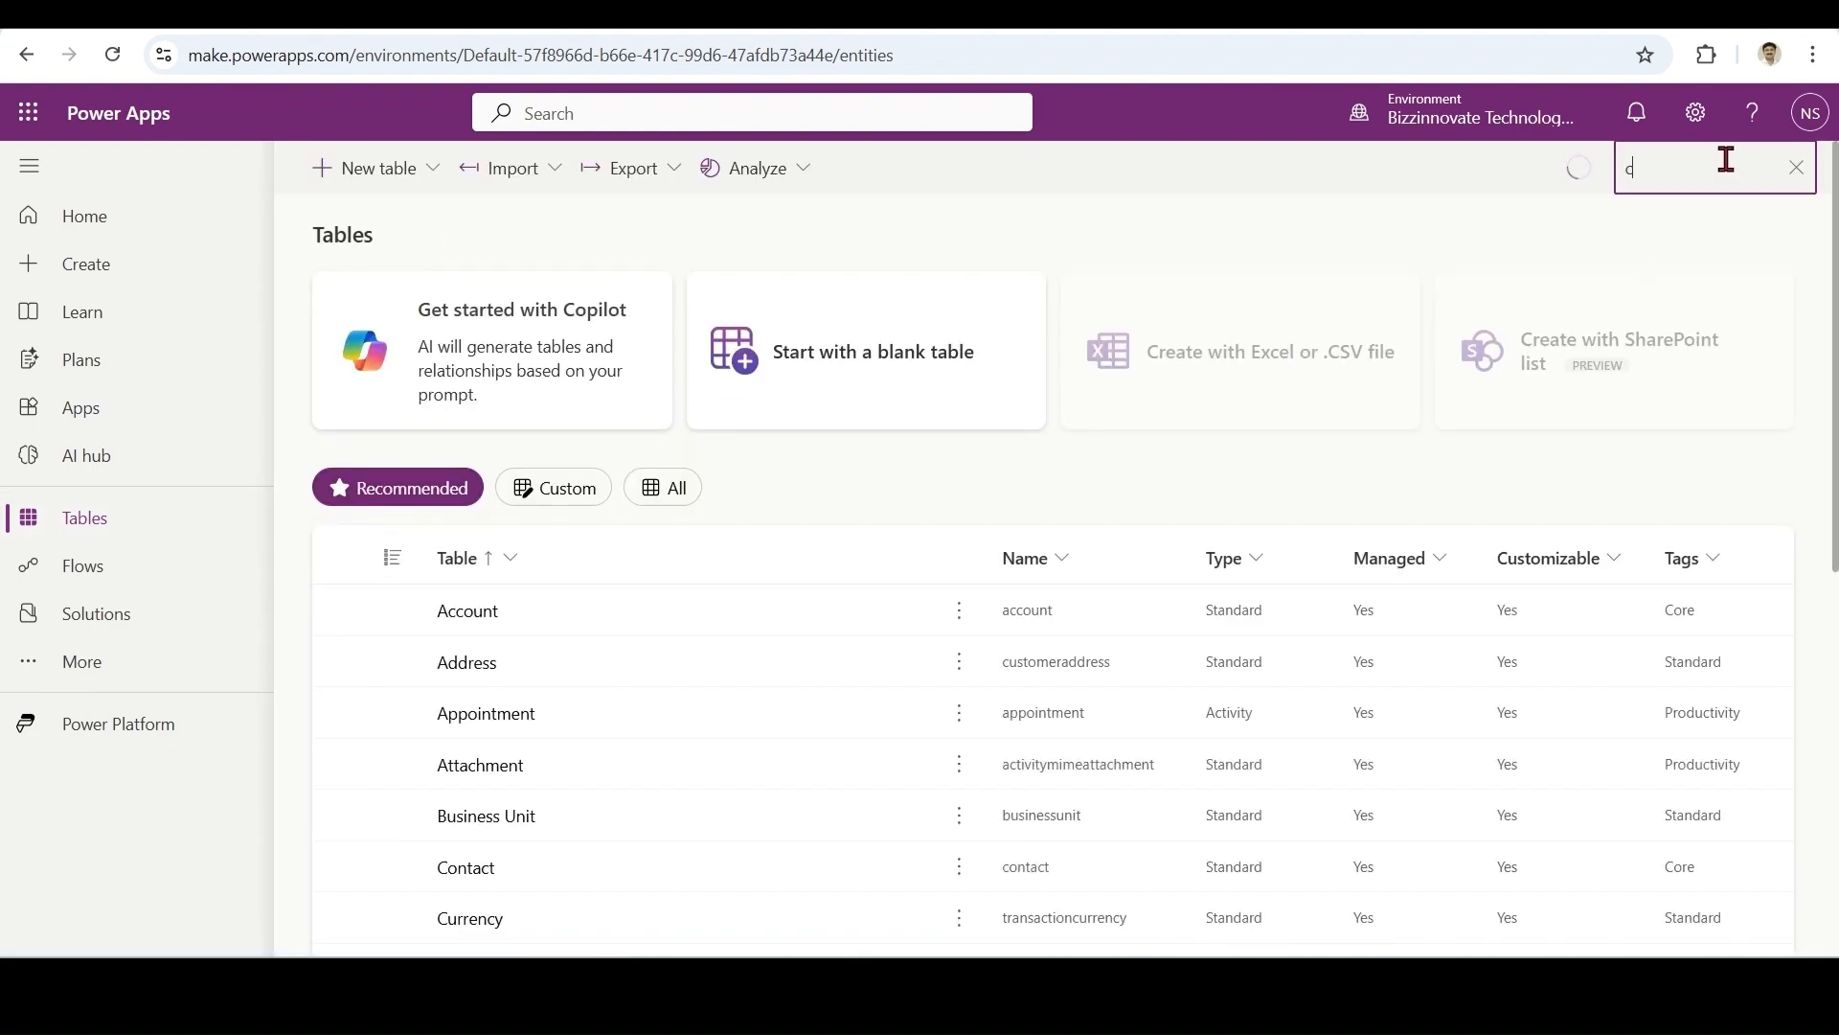
pyautogui.write('ontact')
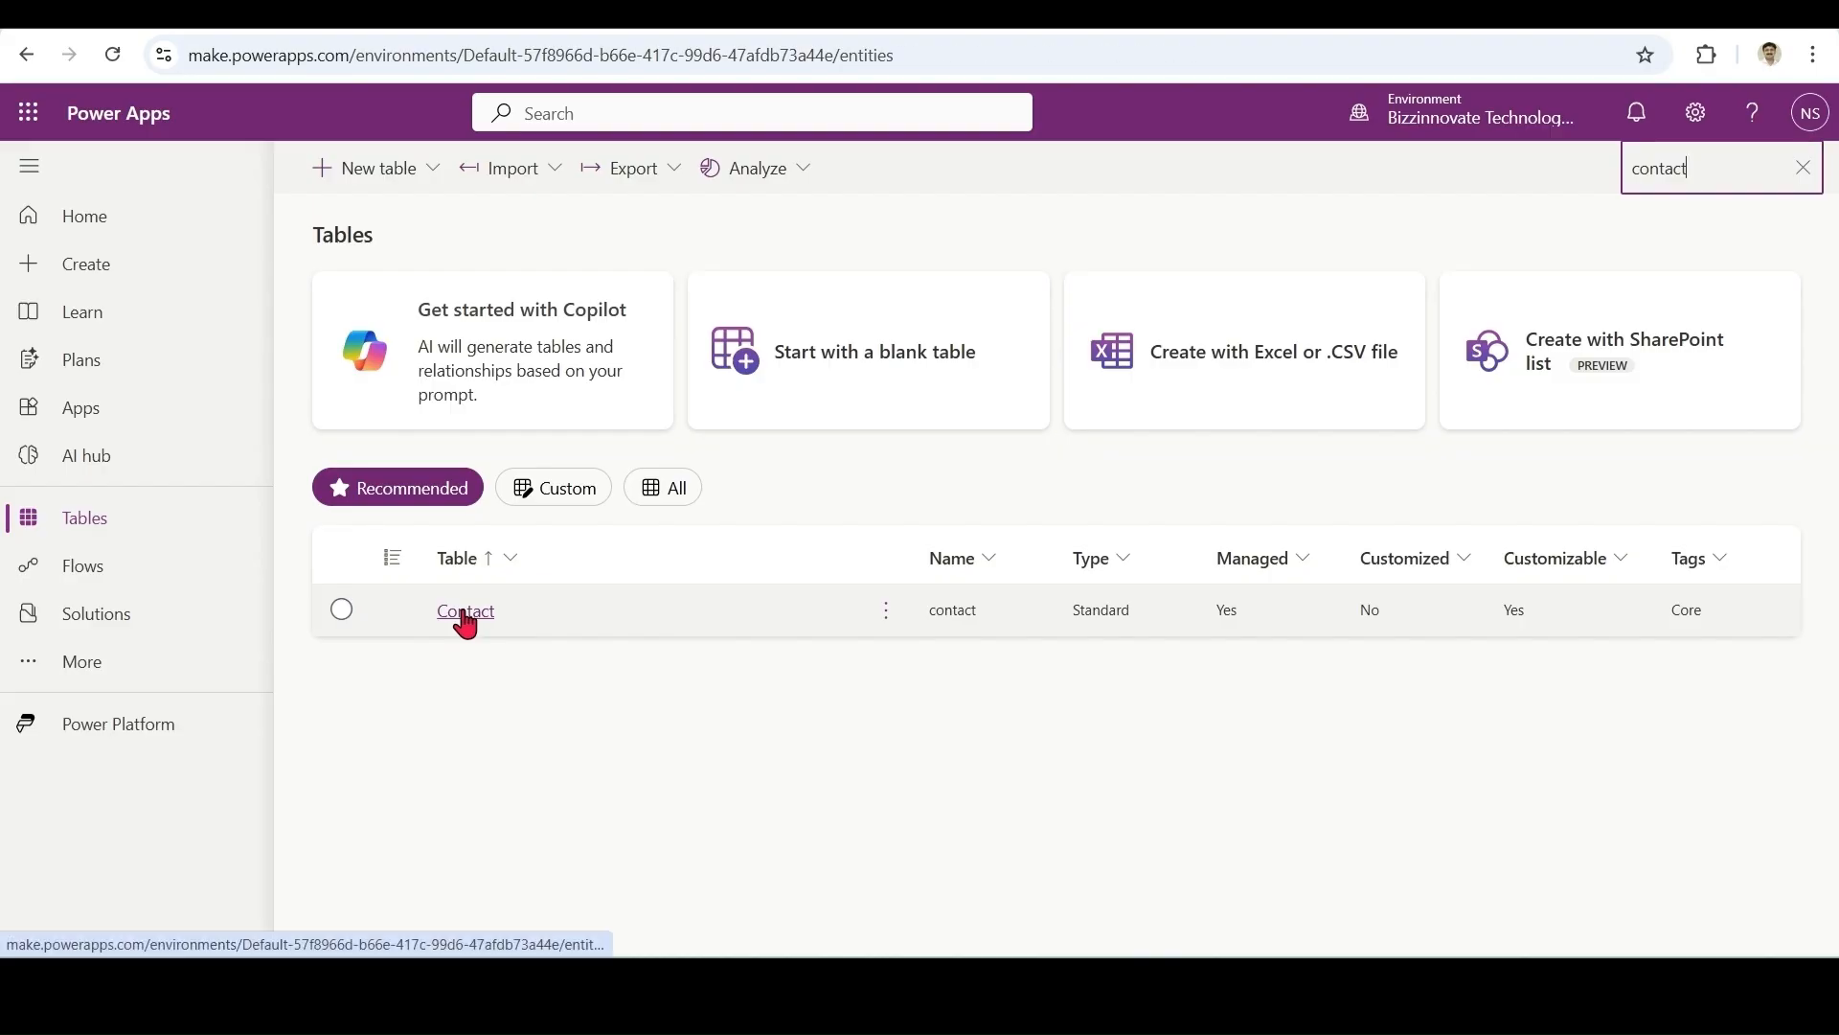
pyautogui.click(464, 613)
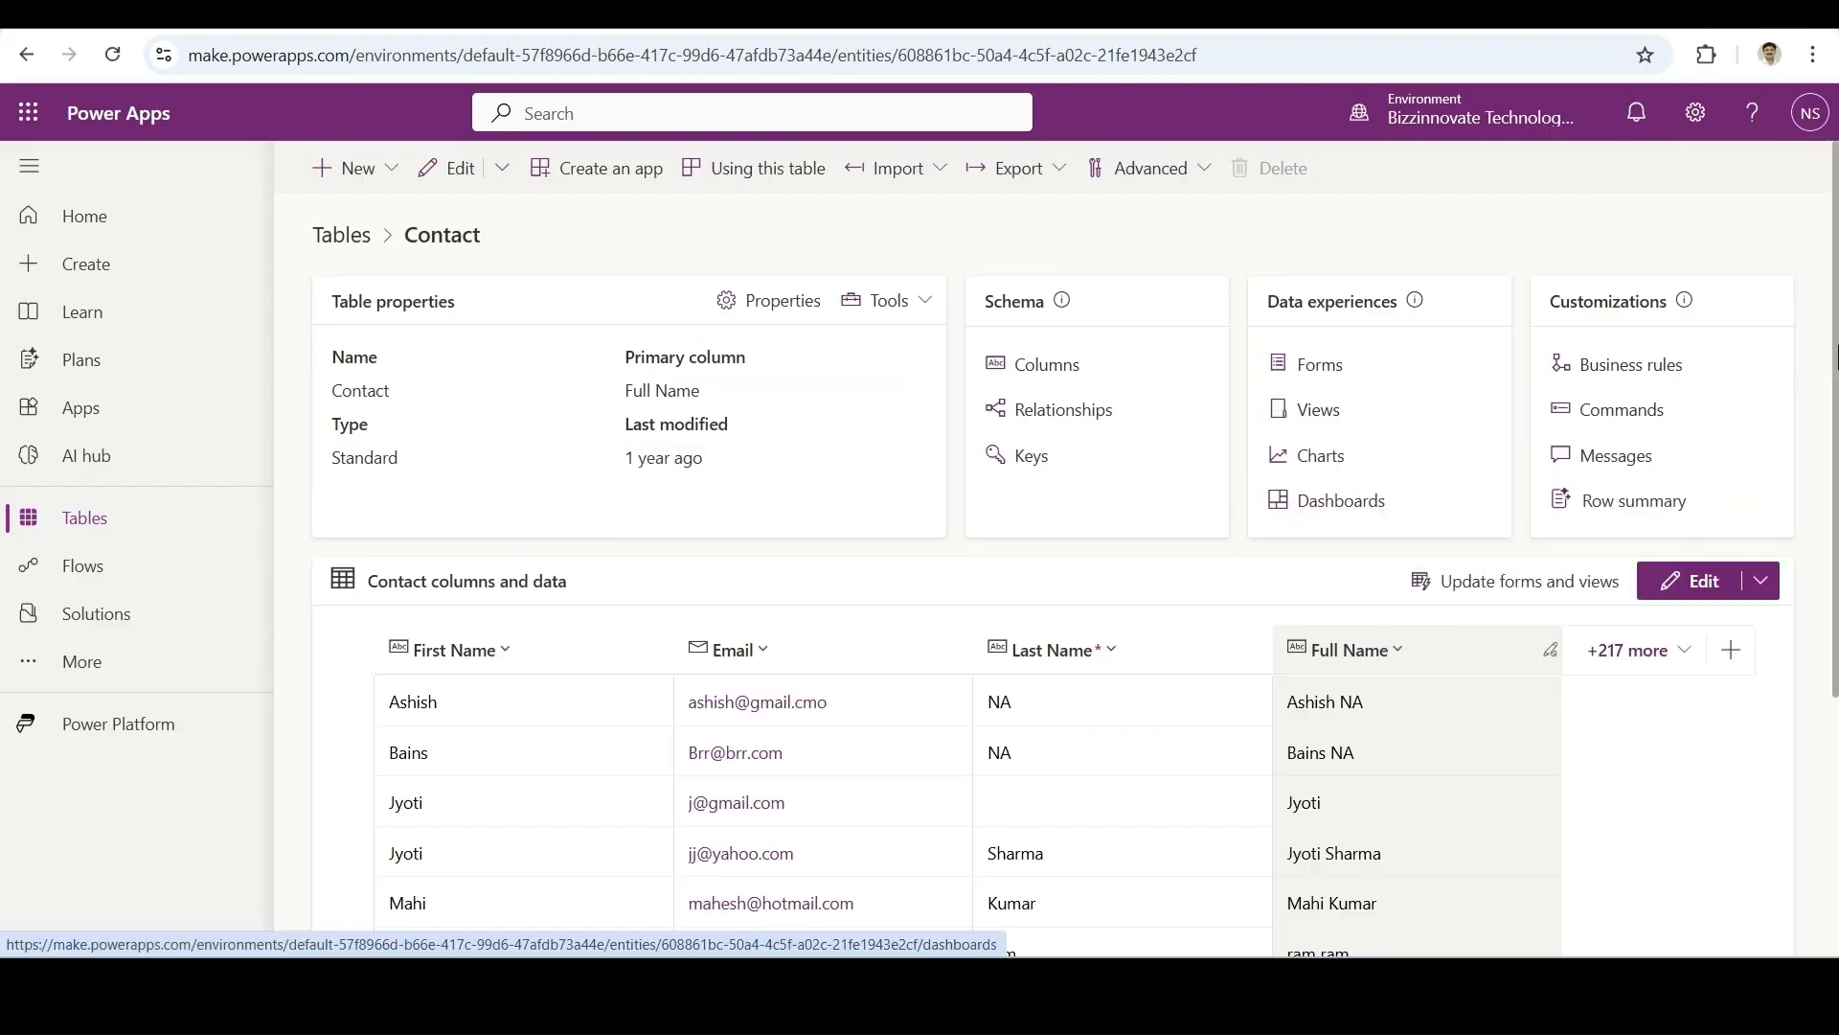
pyautogui.moveTo(1835, 347); pyautogui.dragTo(1822, 508)
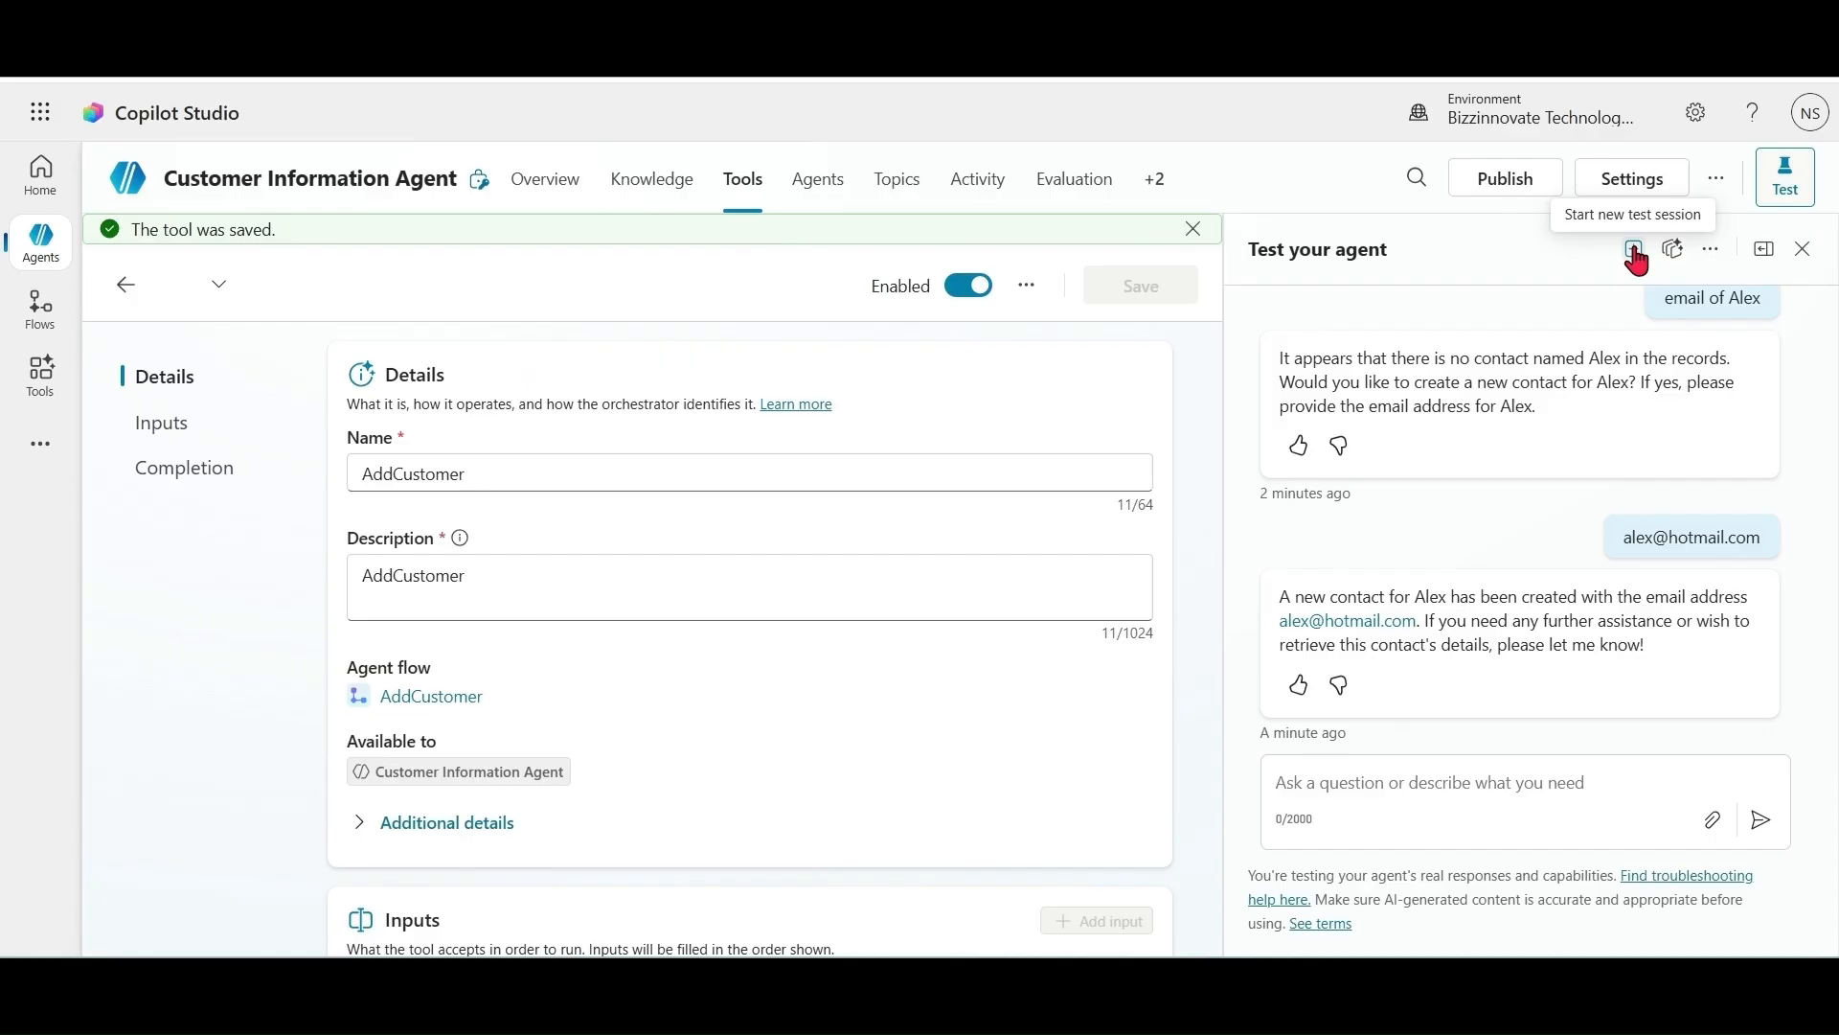
pyautogui.click(1634, 249)
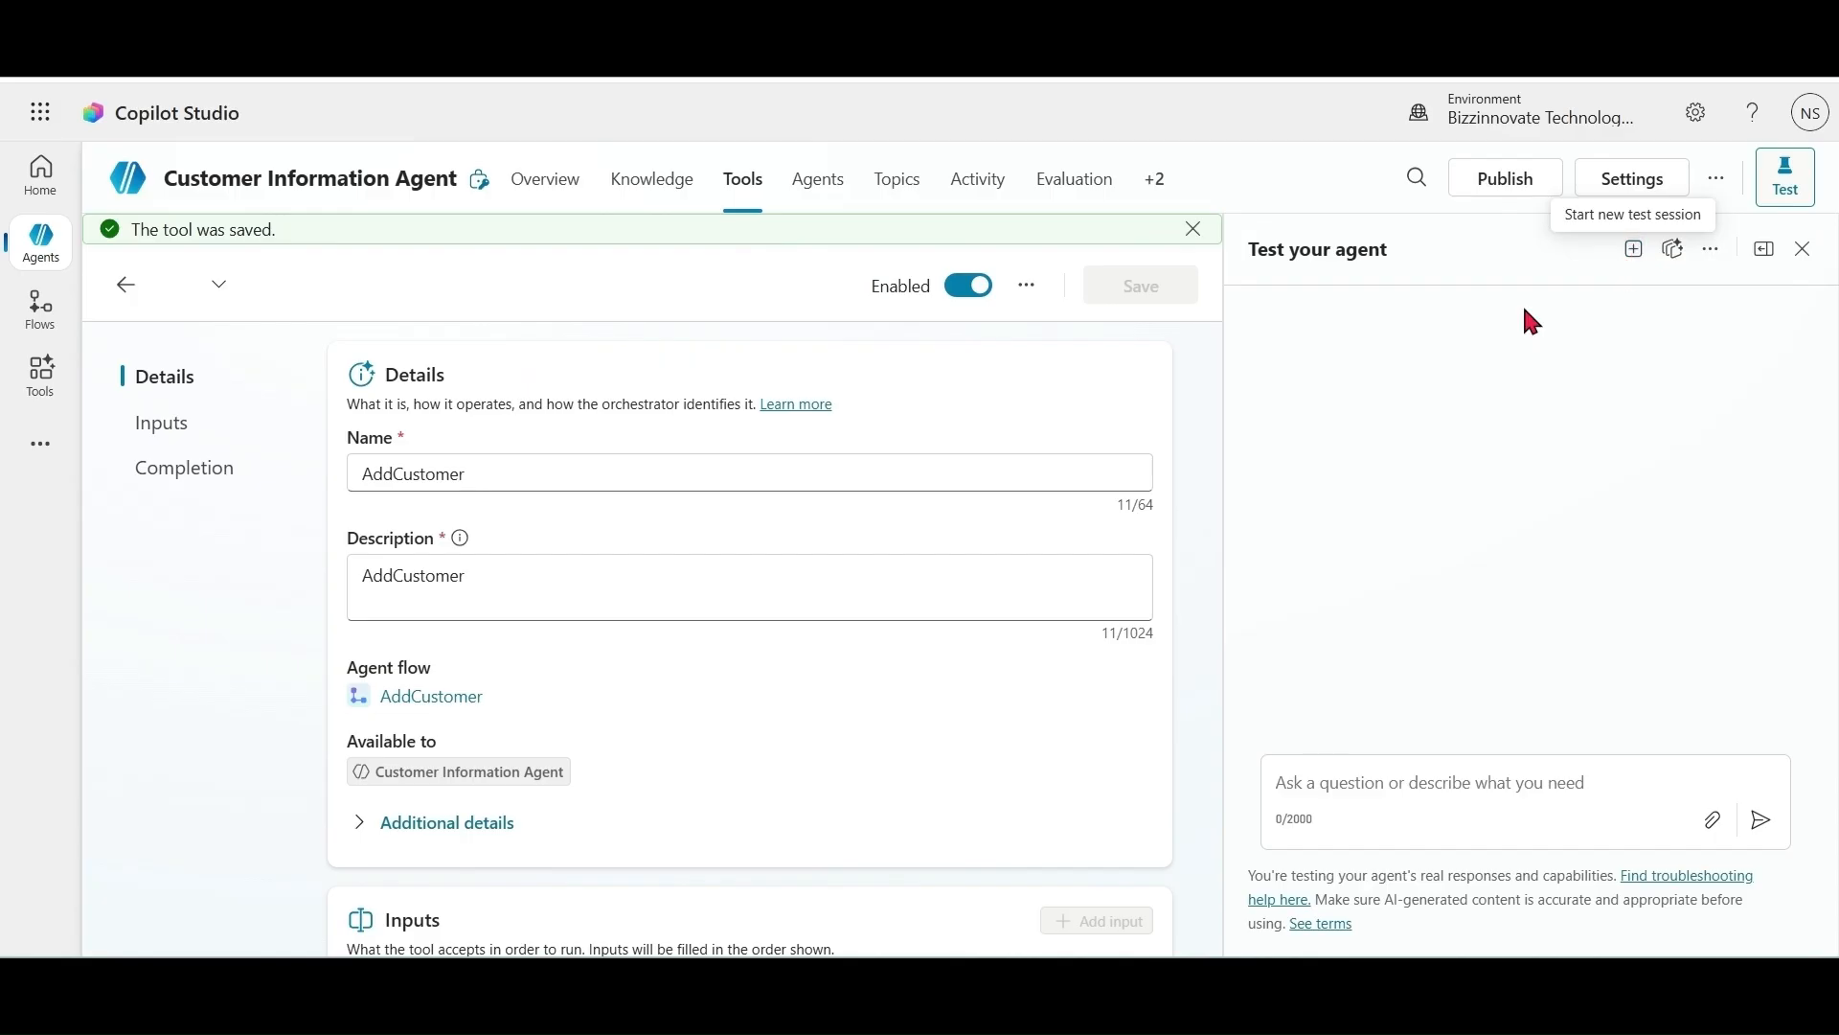
# Step: In the test chat, ask for a missing contact's email, supply a new email, then re-ask by first name only
pyautogui.click(1361, 787)
pyautogui.write('Email o')
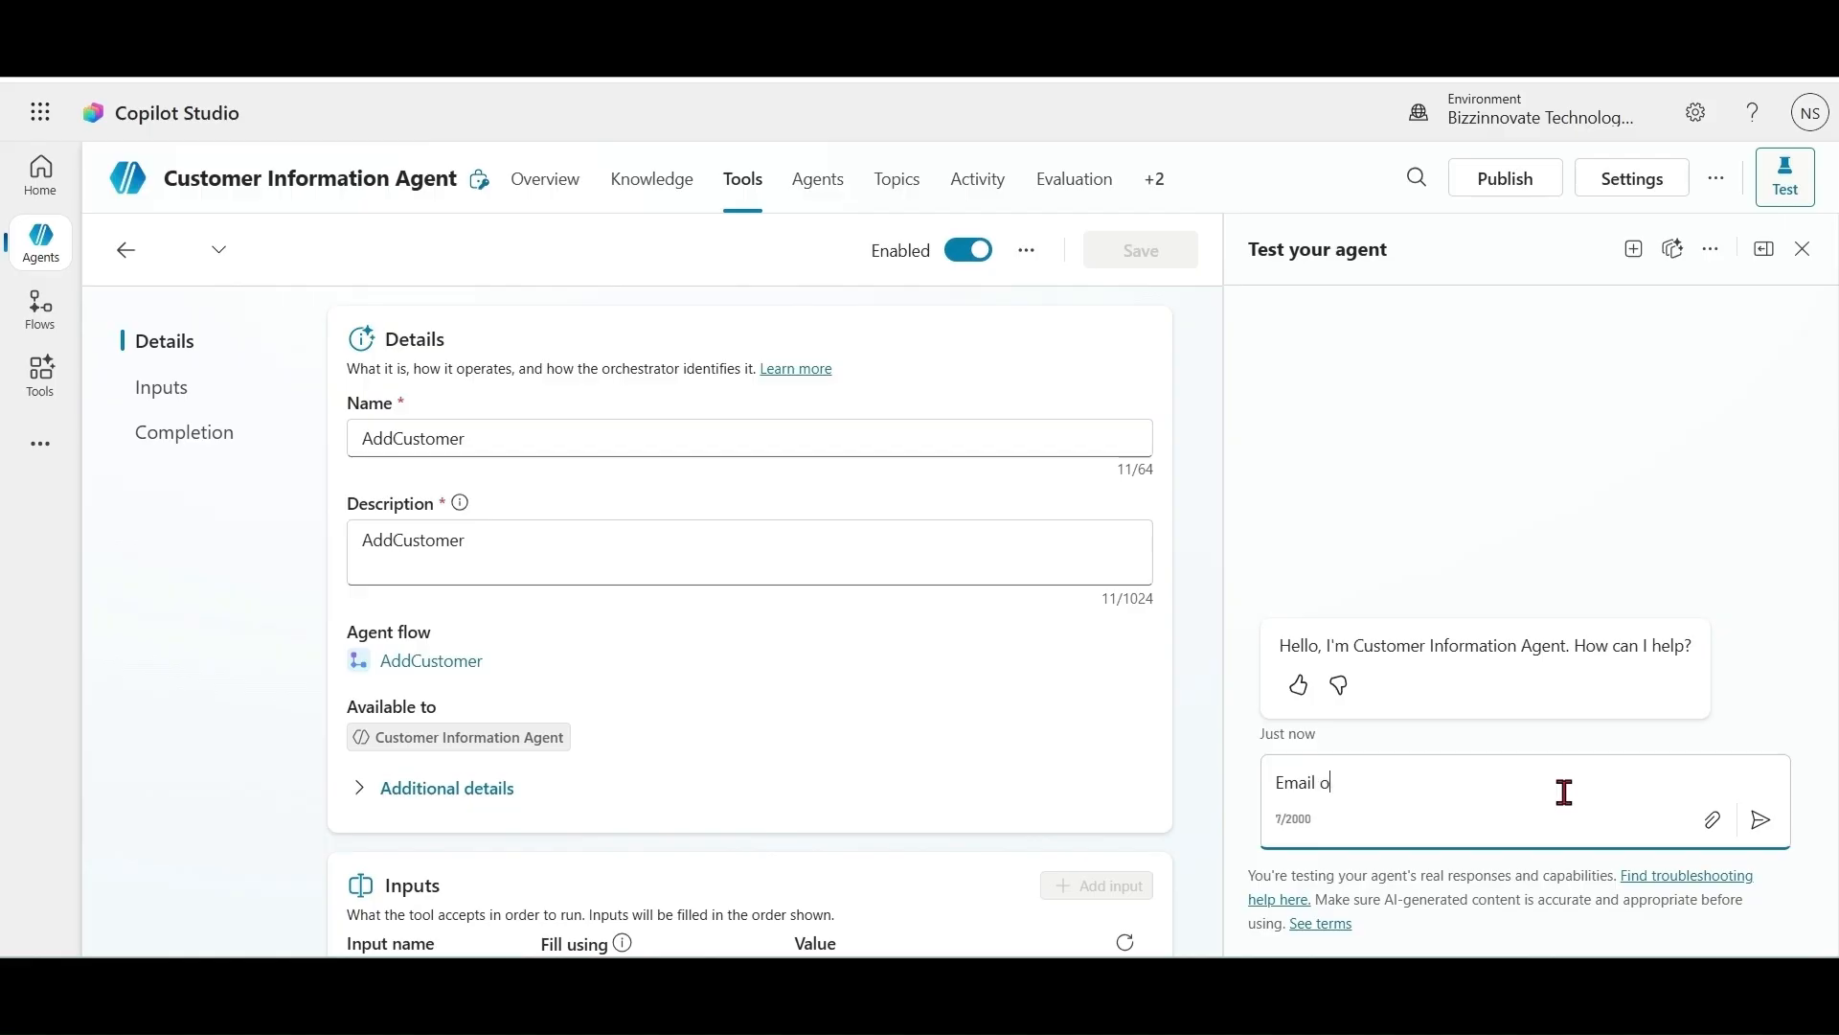
pyautogui.press('Return')
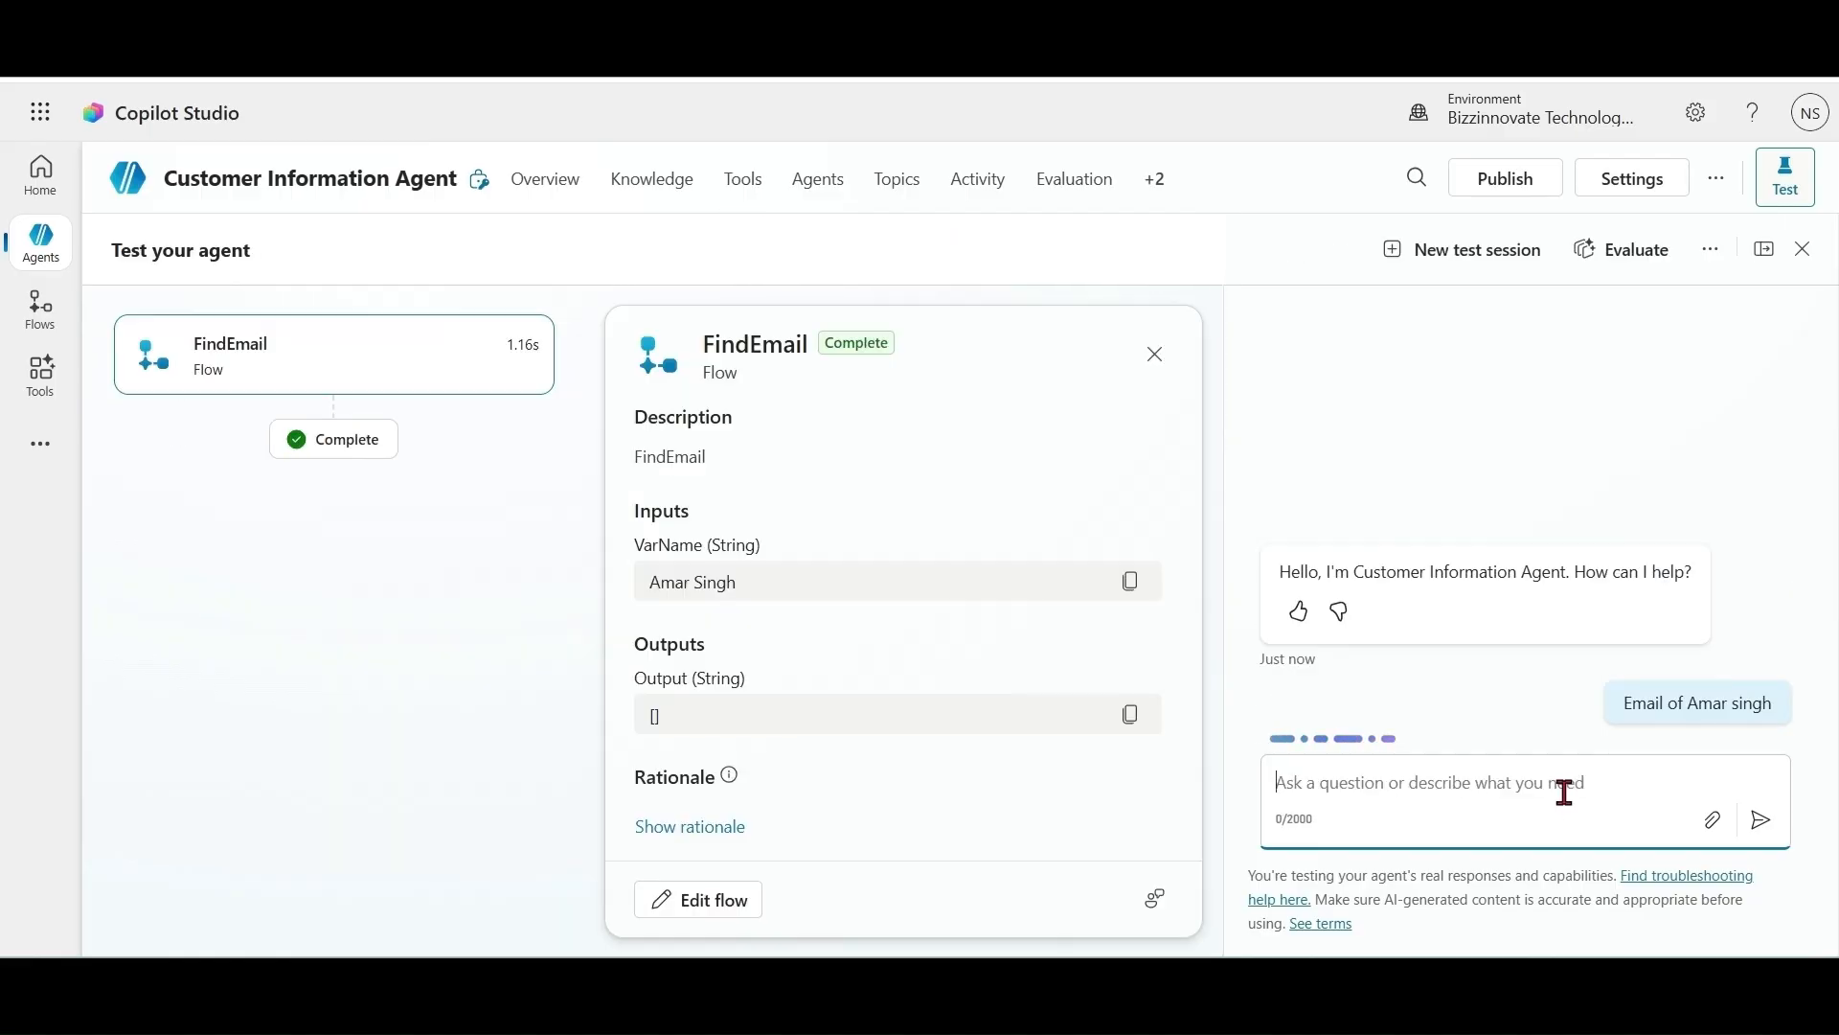
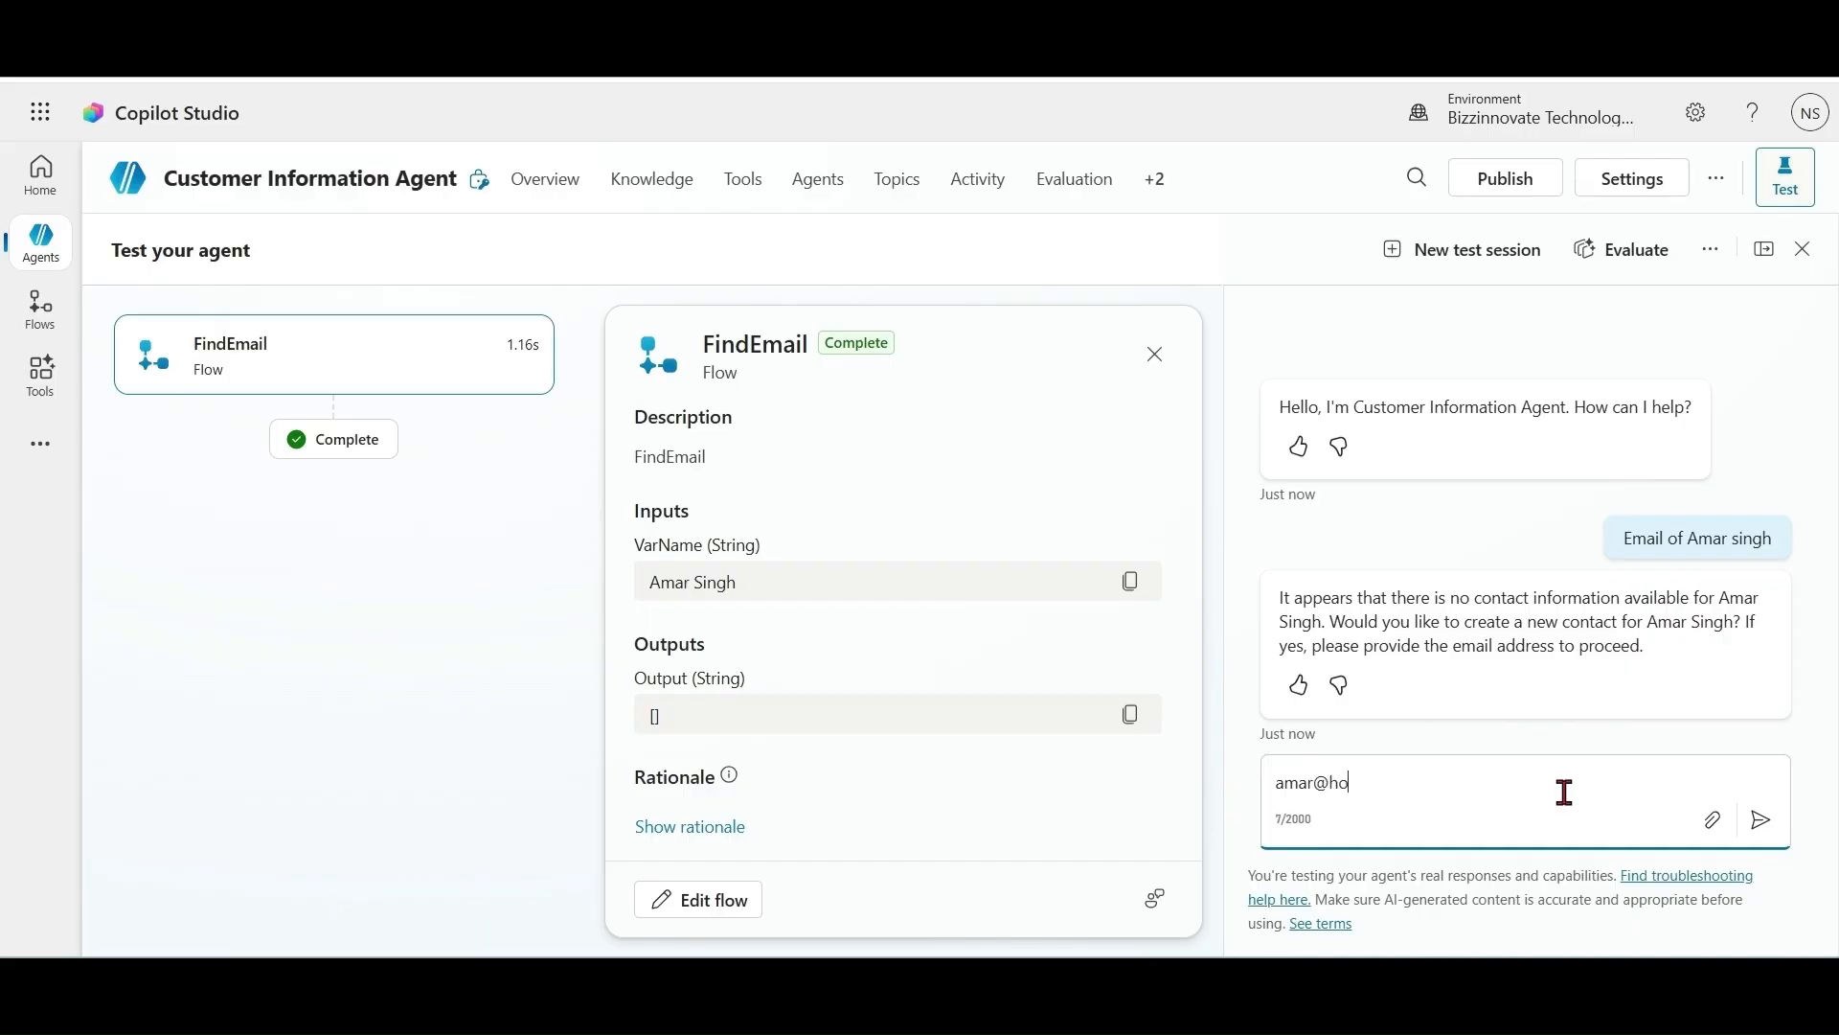
pyautogui.press('Return')
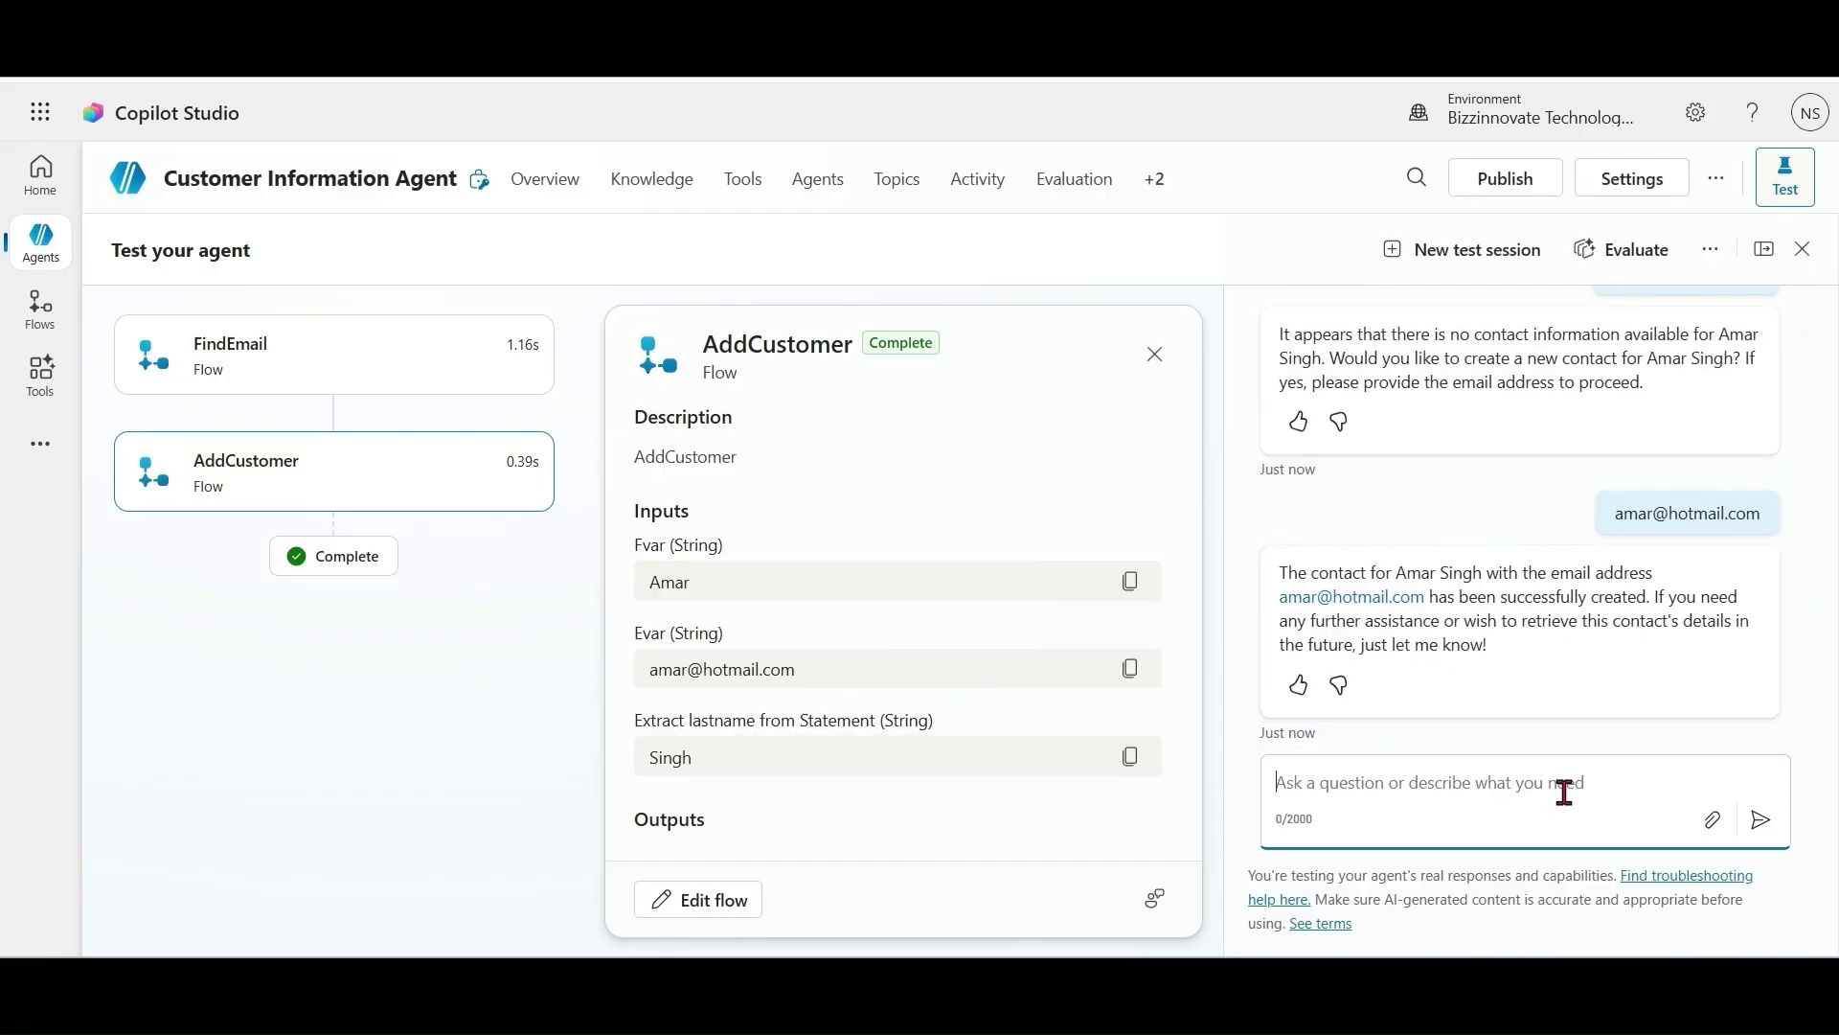
pyautogui.write('email of amar')
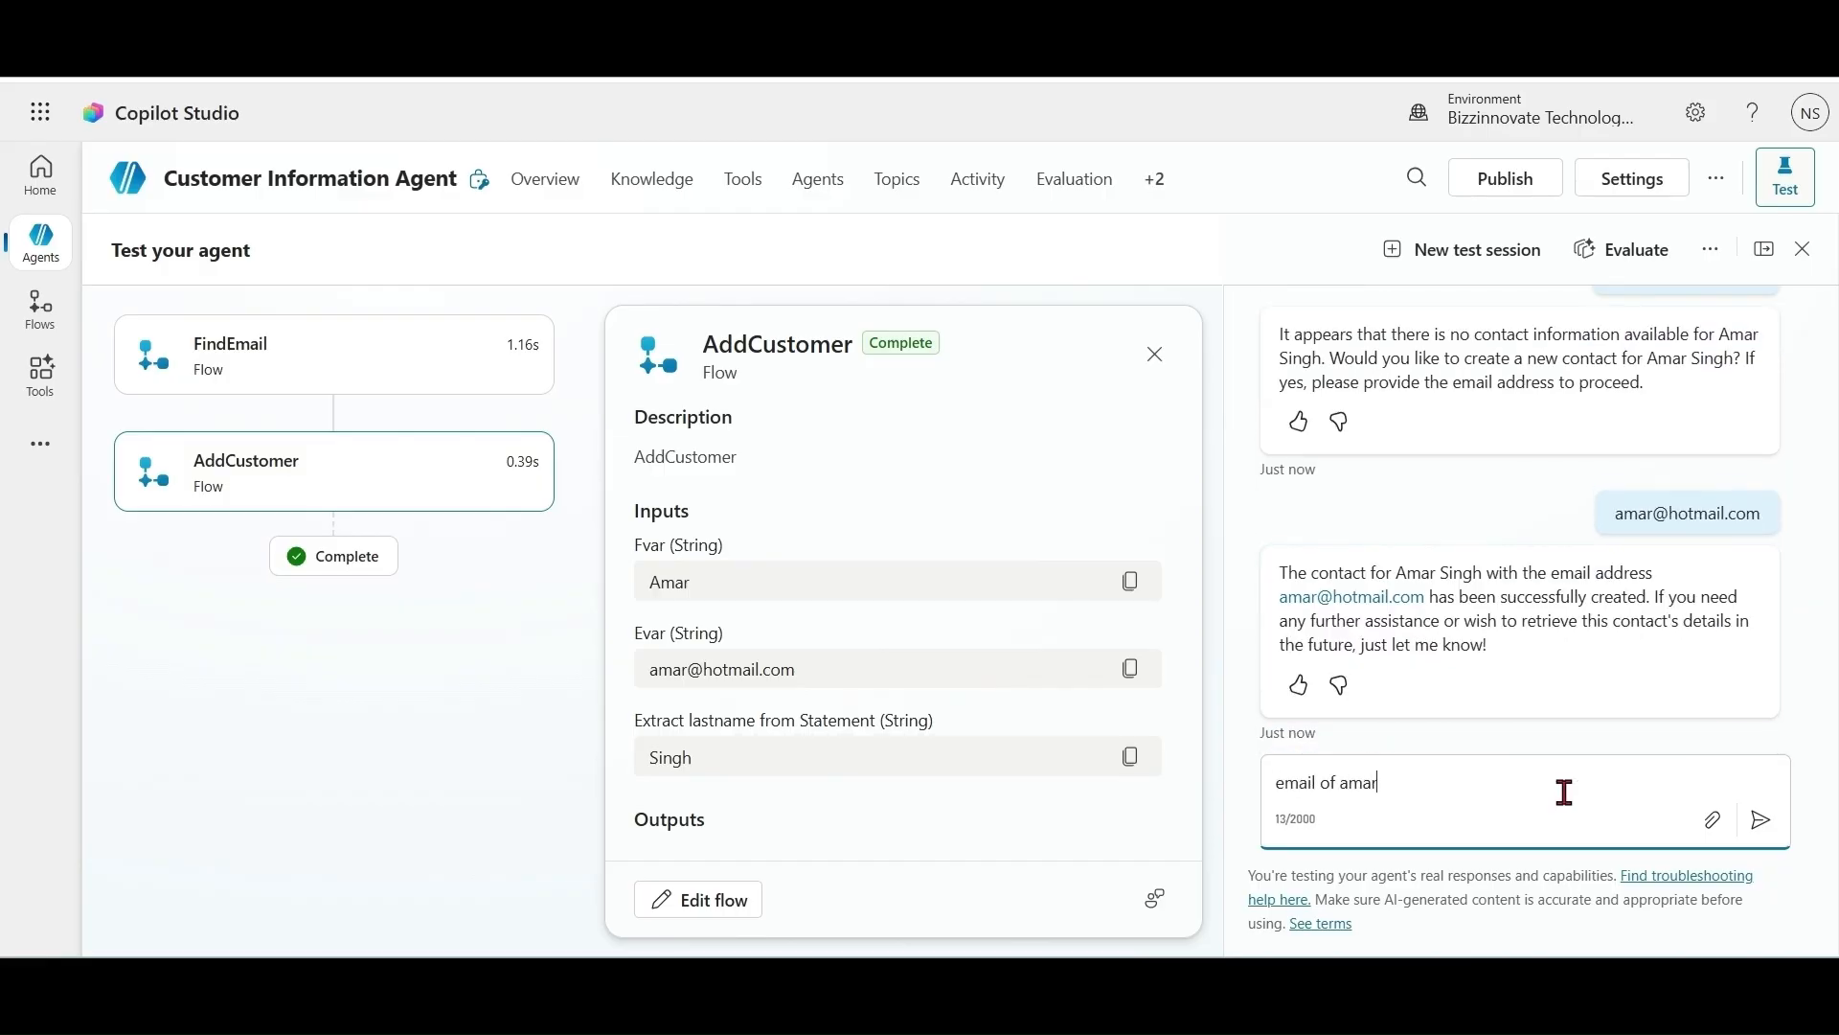
pyautogui.press('Return')
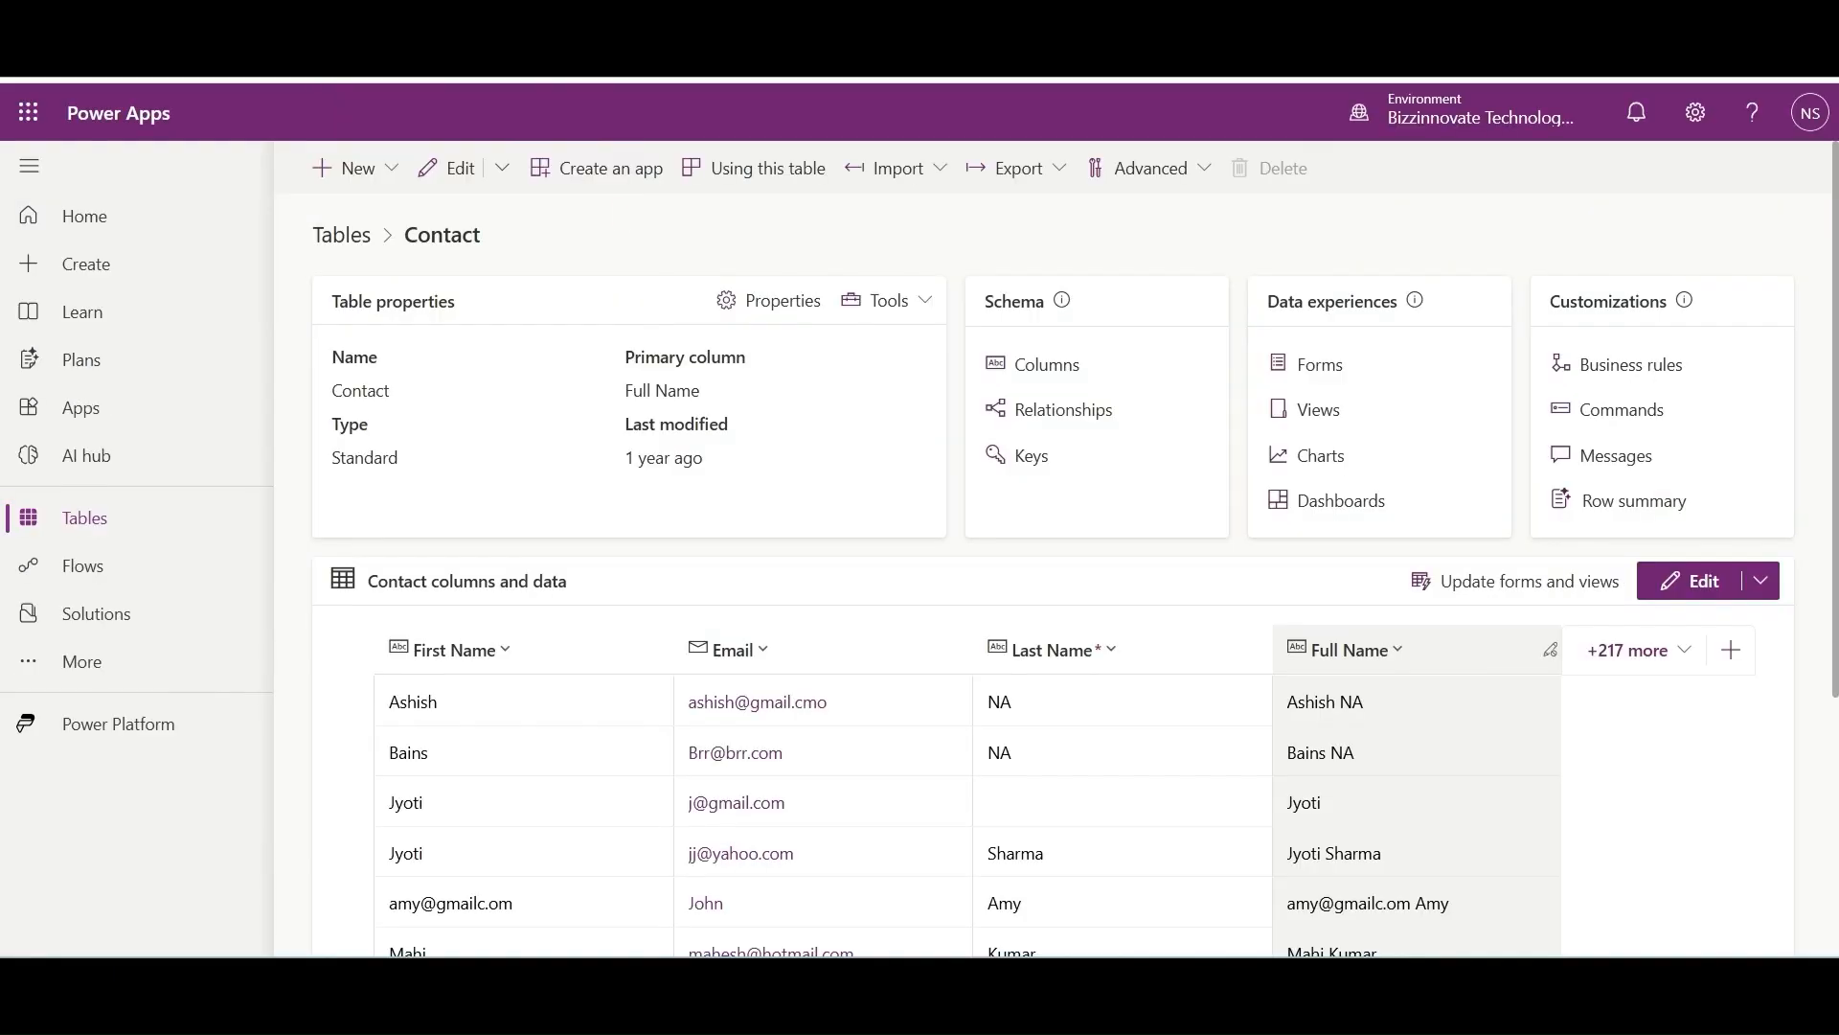
# Step: Refresh the Power Apps Contact table to show the agent-created contact
pyautogui.click(67, 59)
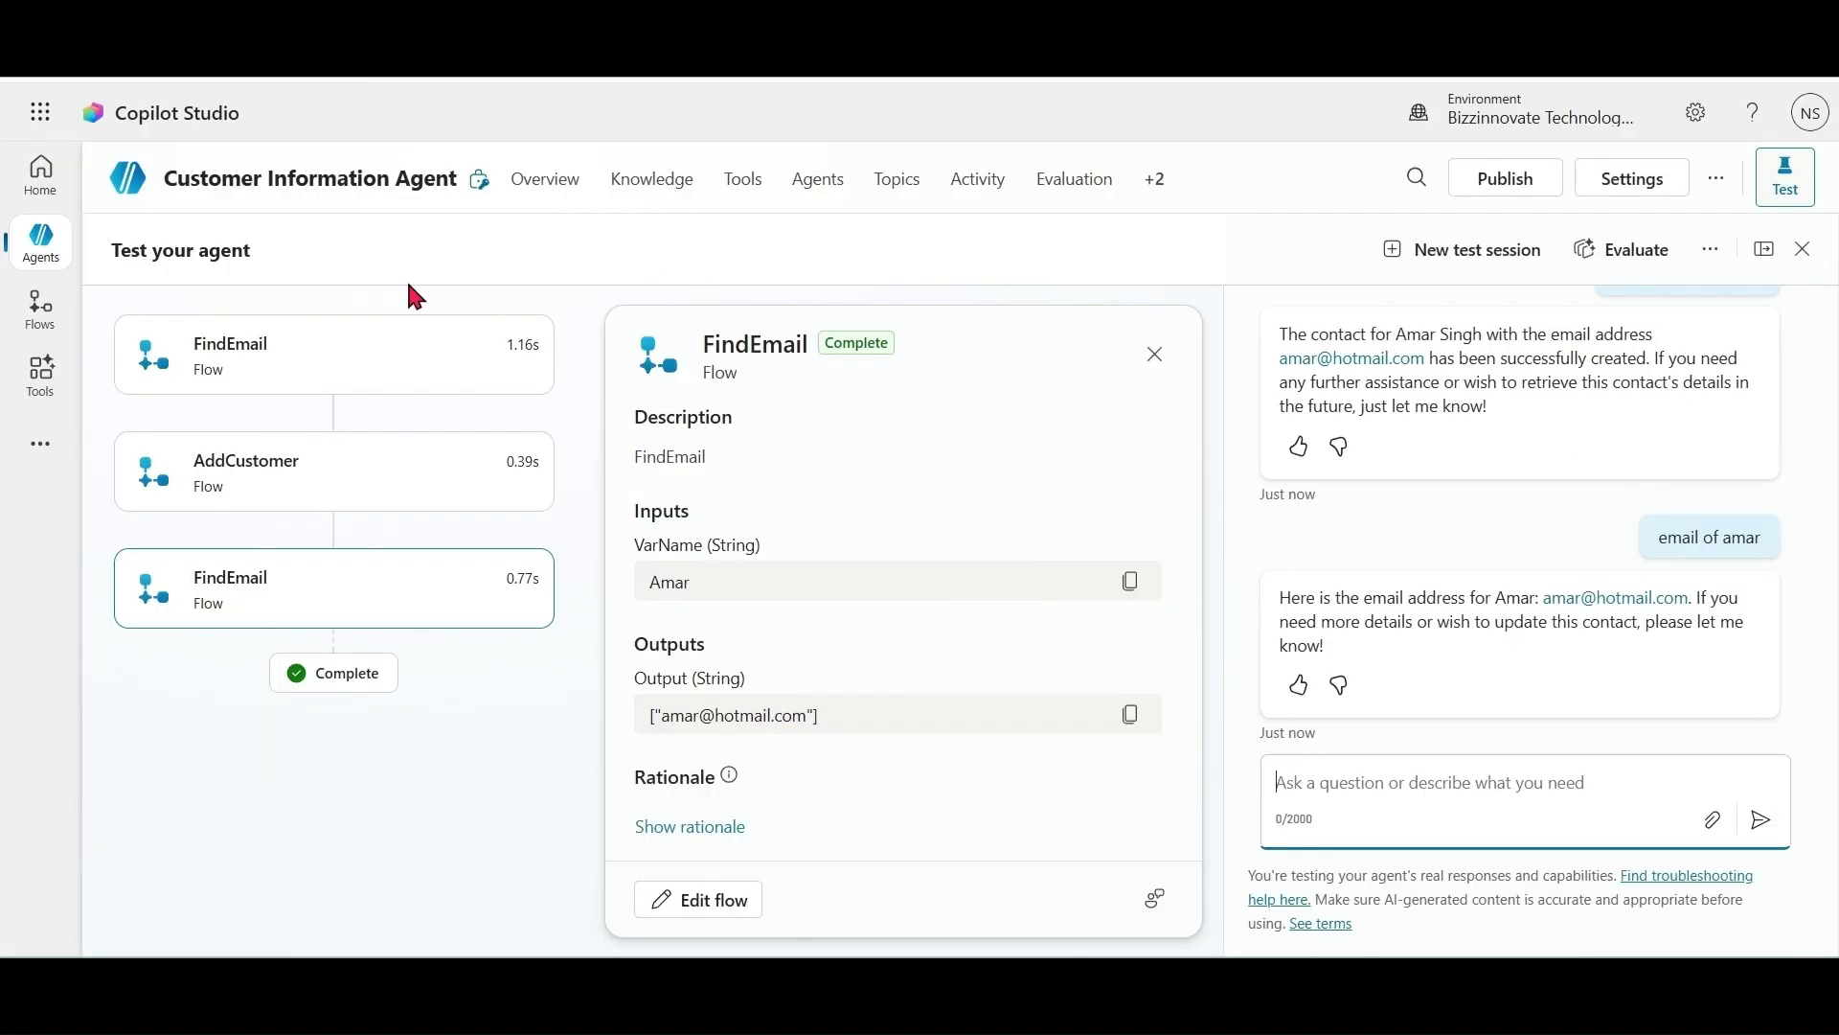
# Step: Review the agent flows list, then reopen Customer Information Agent from the Agents list
pyautogui.click(542, 181)
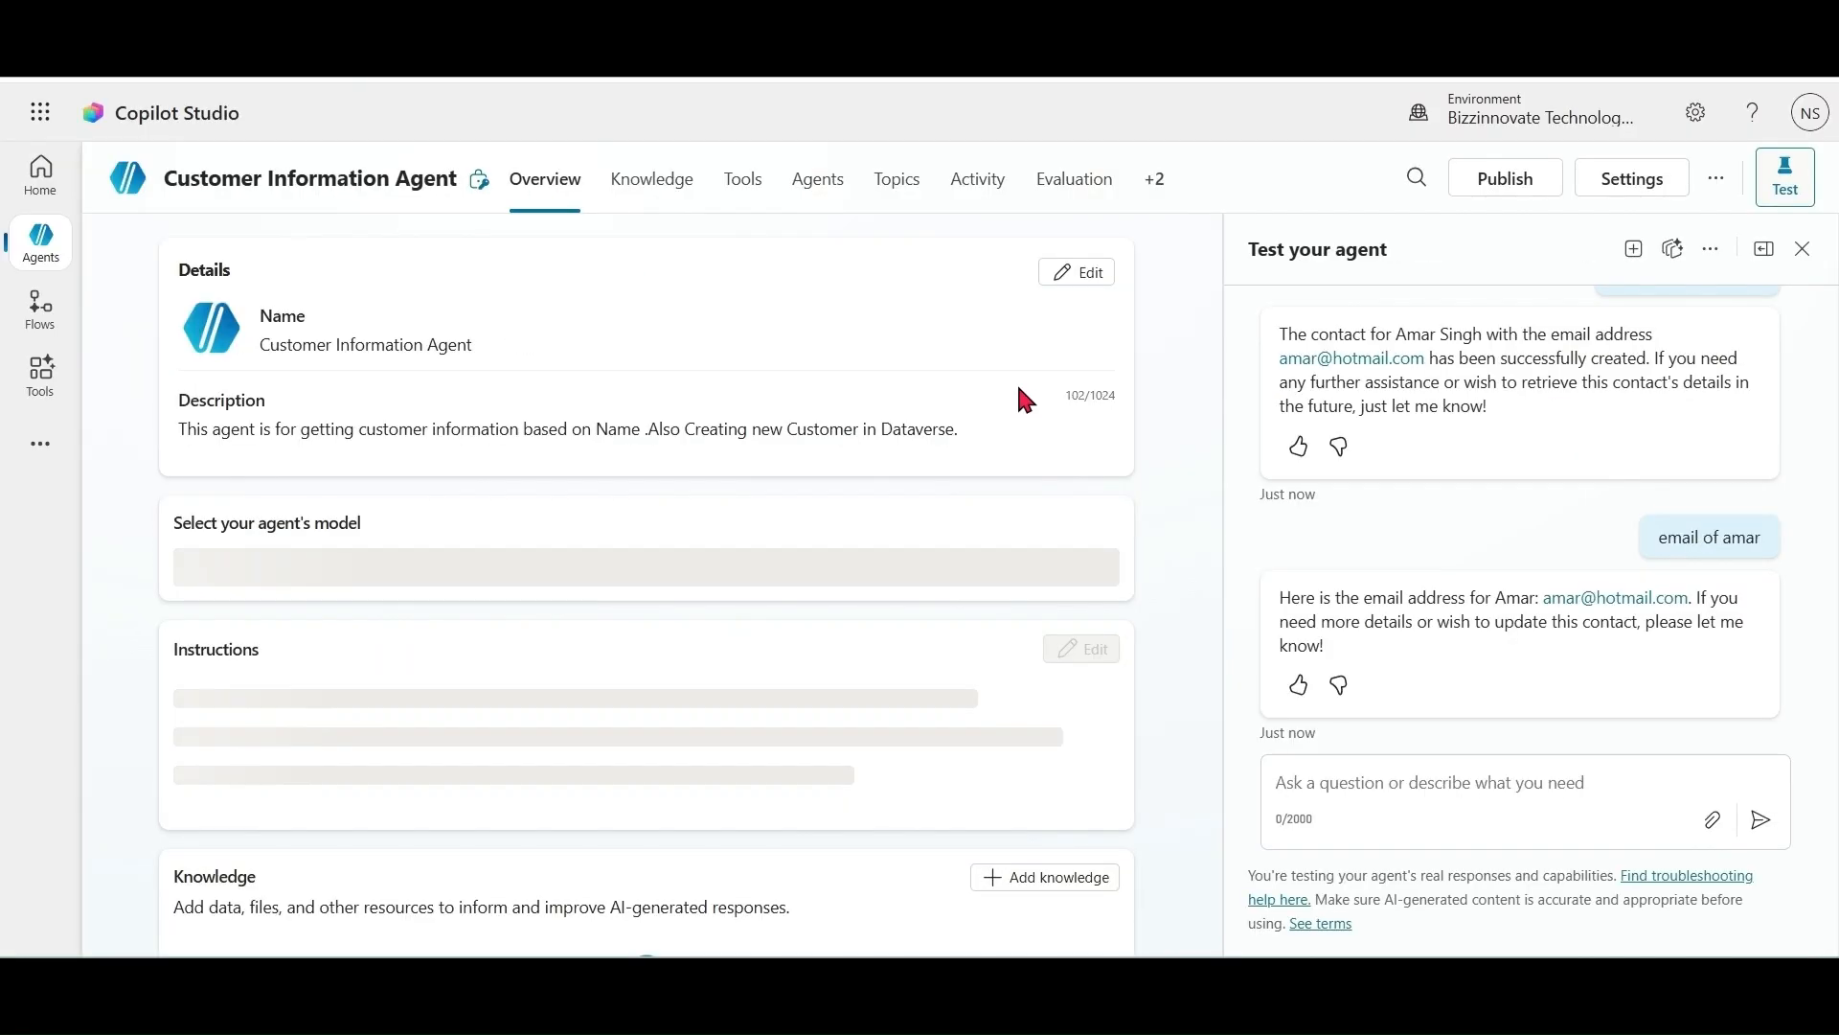
pyautogui.click(35, 323)
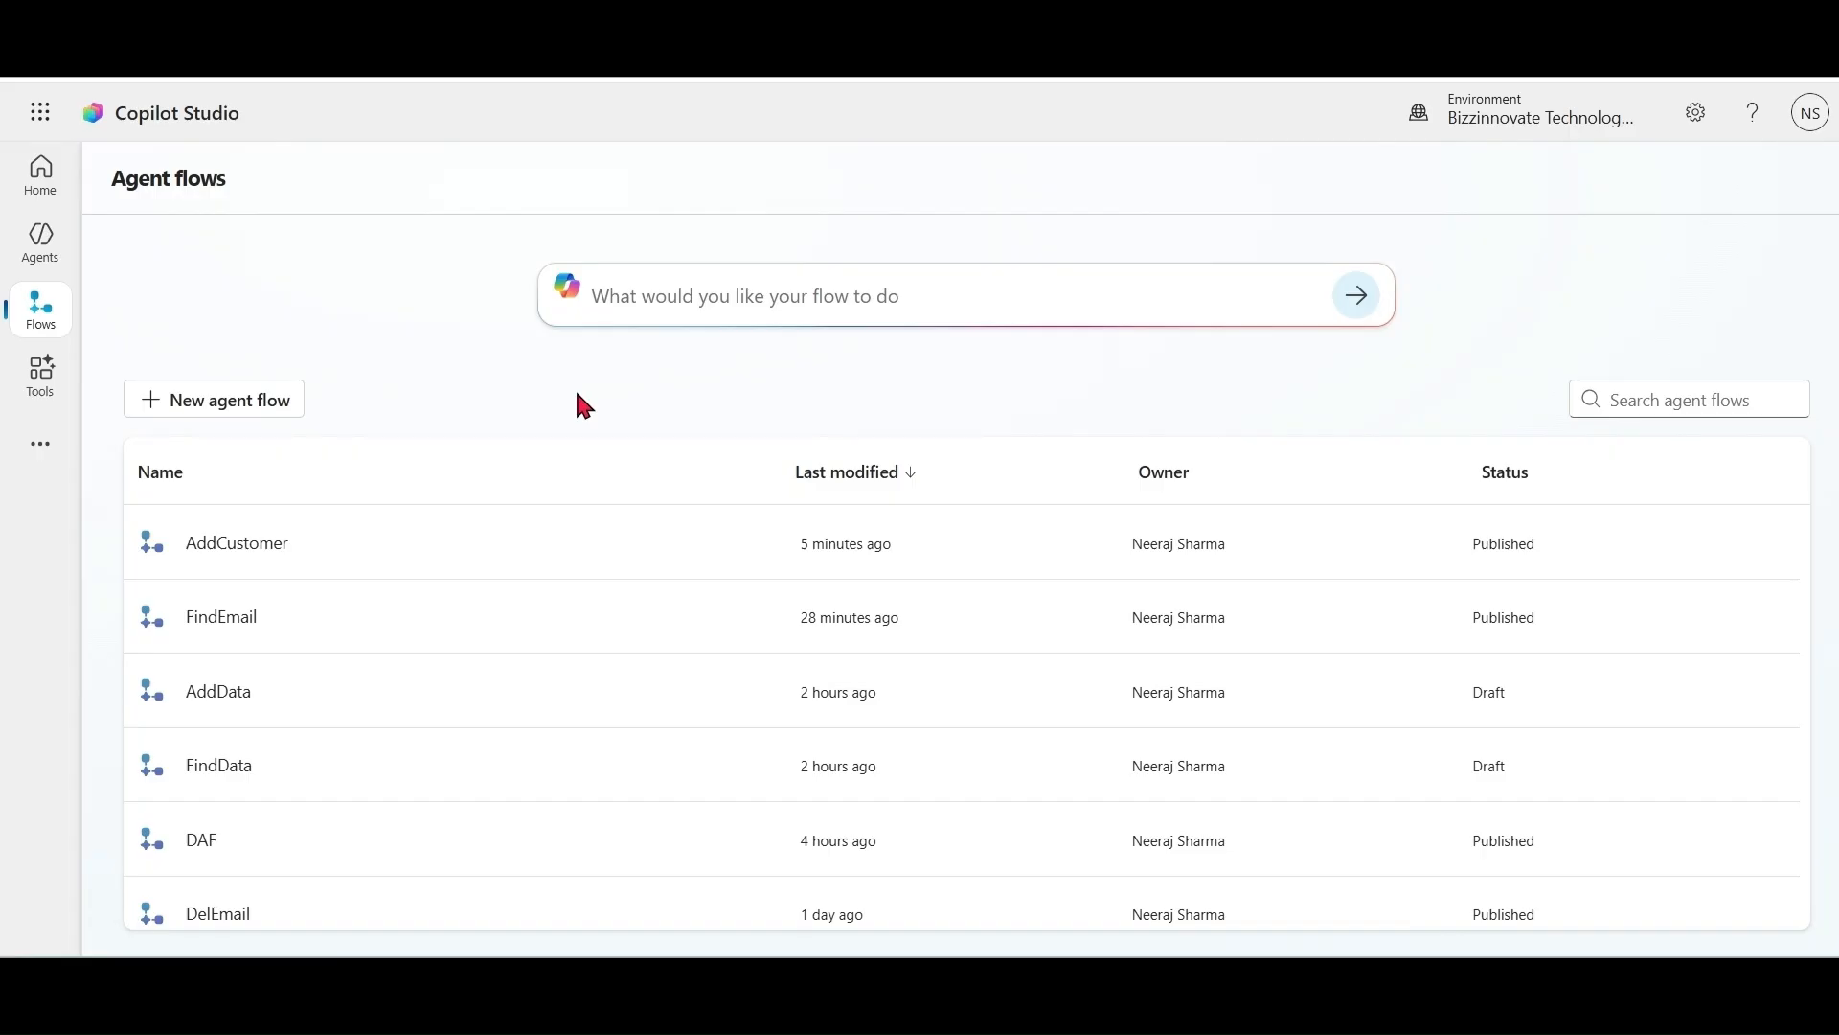
pyautogui.click(40, 307)
pyautogui.click(40, 247)
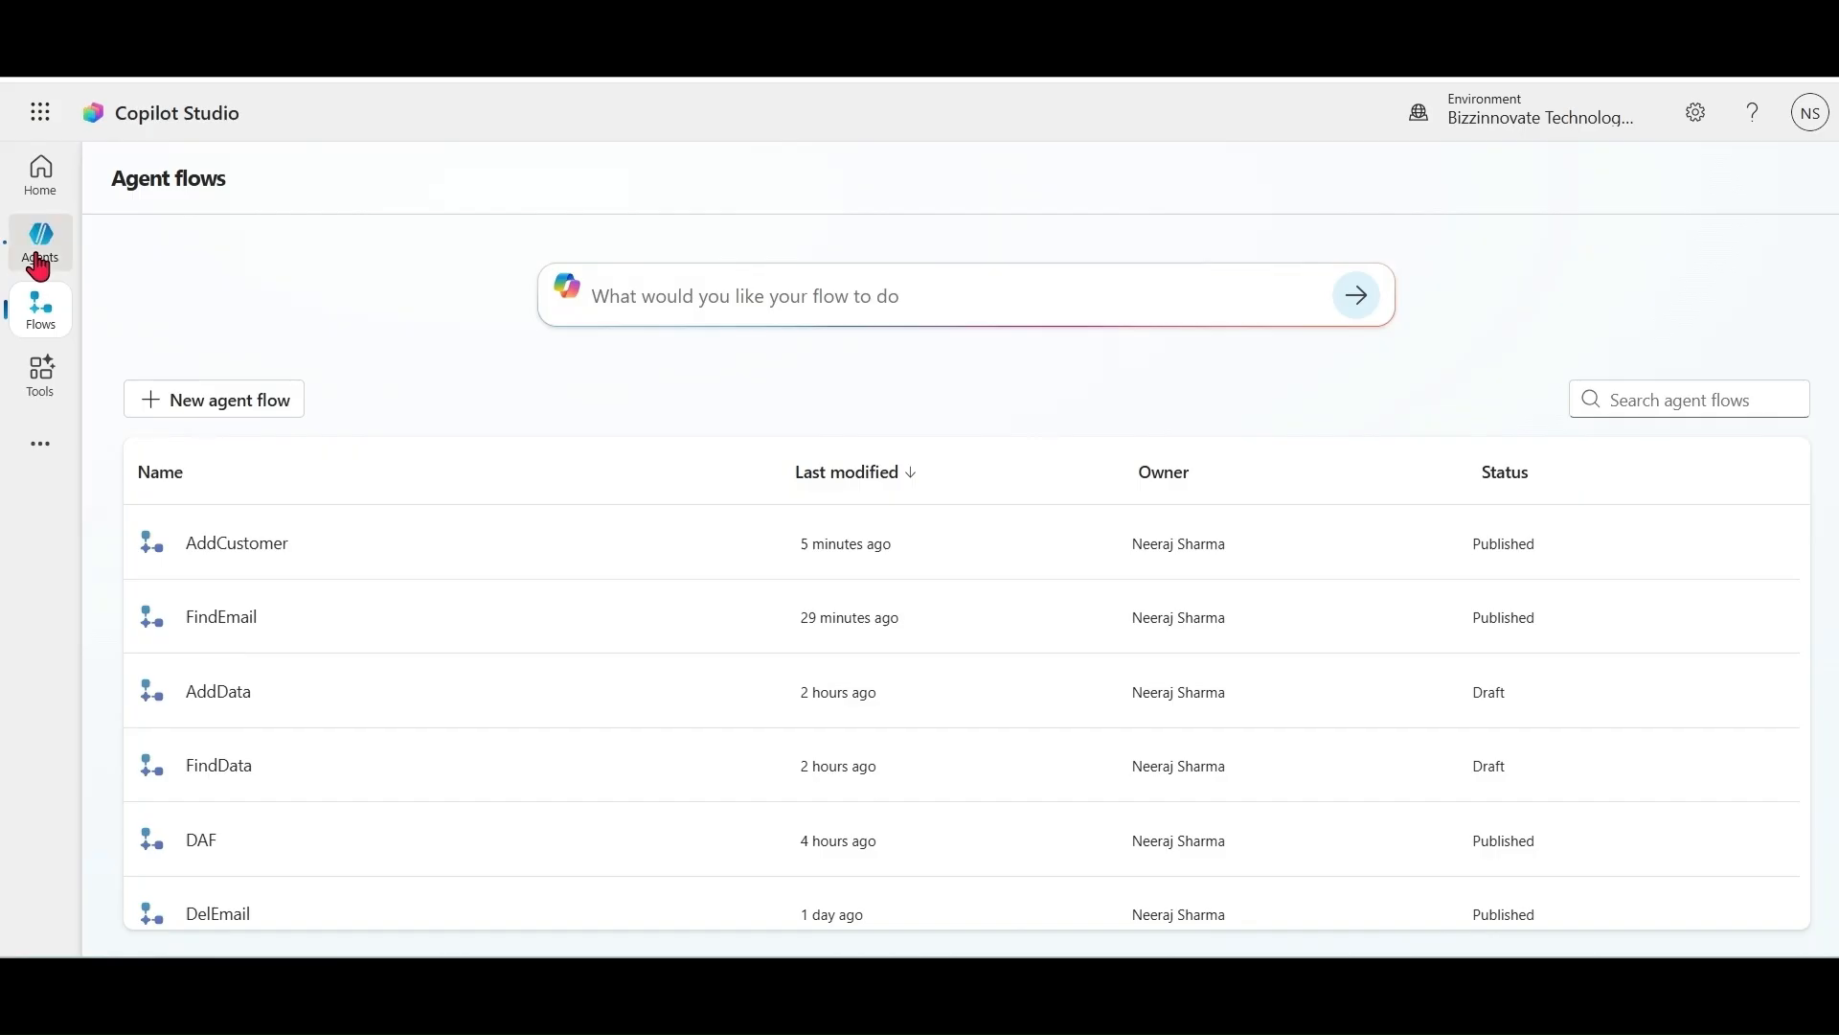
pyautogui.click(336, 529)
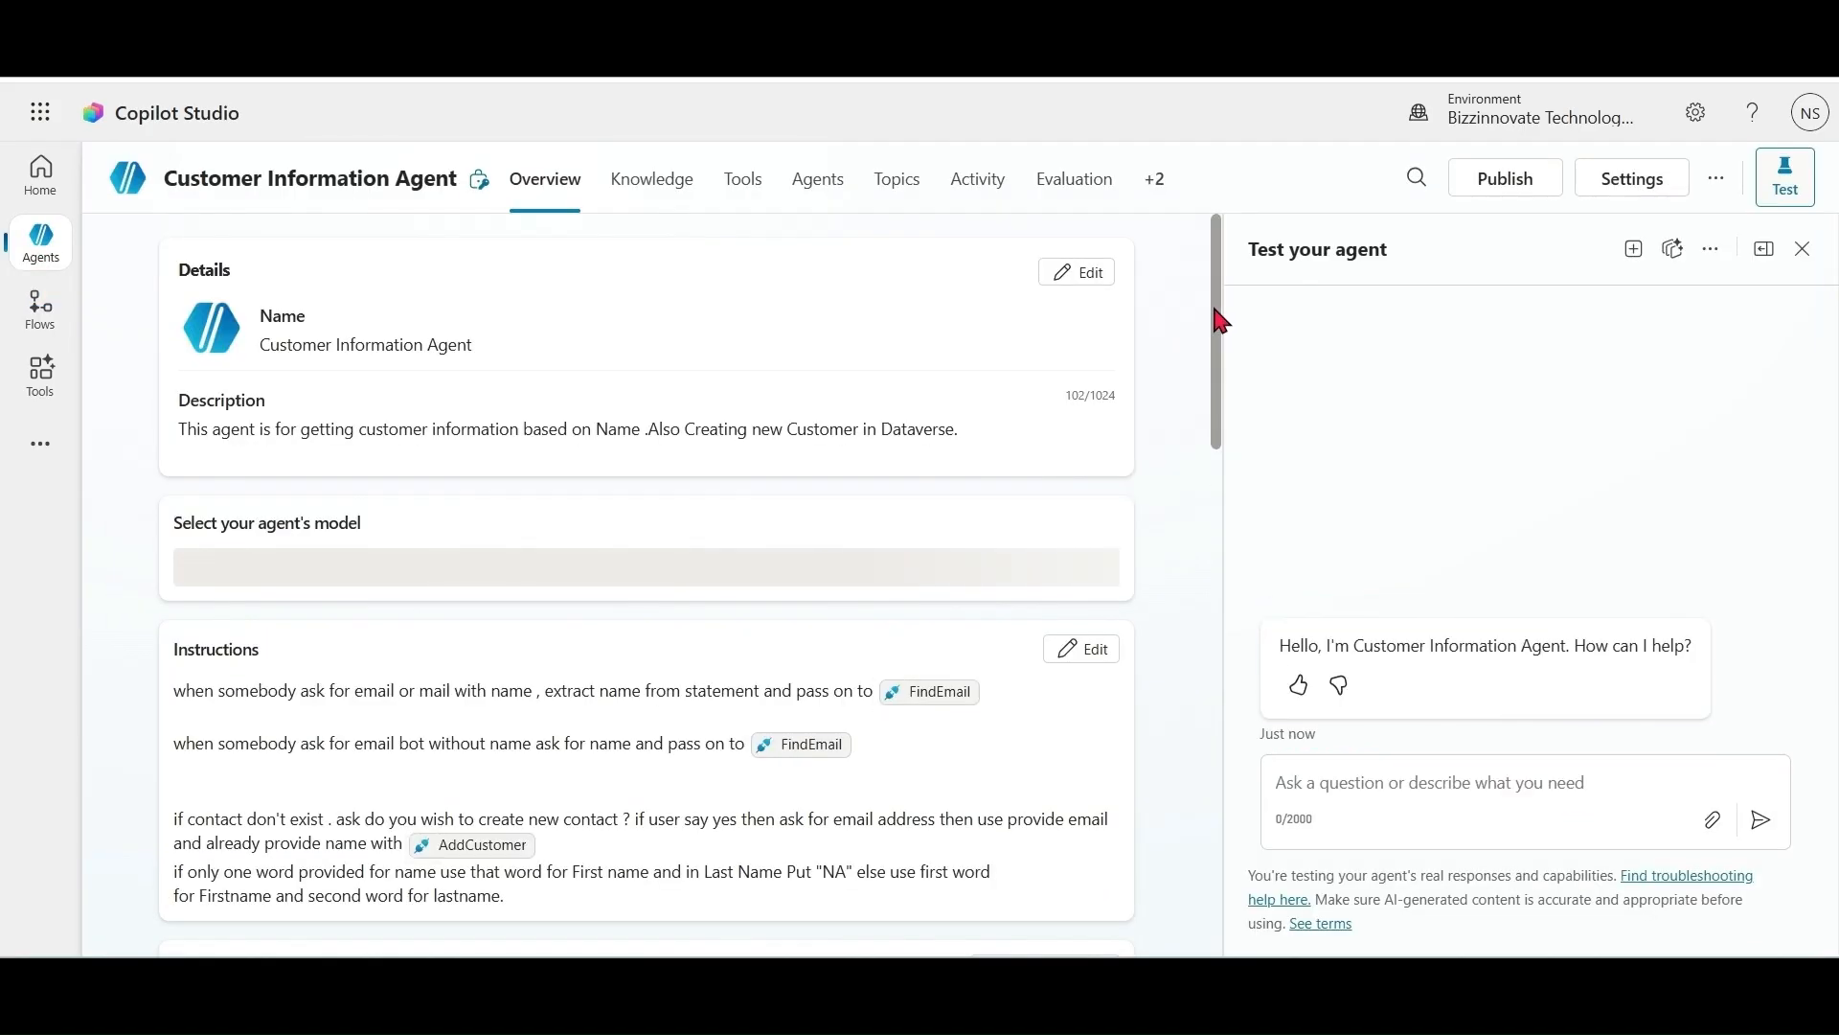
pyautogui.moveTo(1222, 321); pyautogui.dragTo(1219, 373)
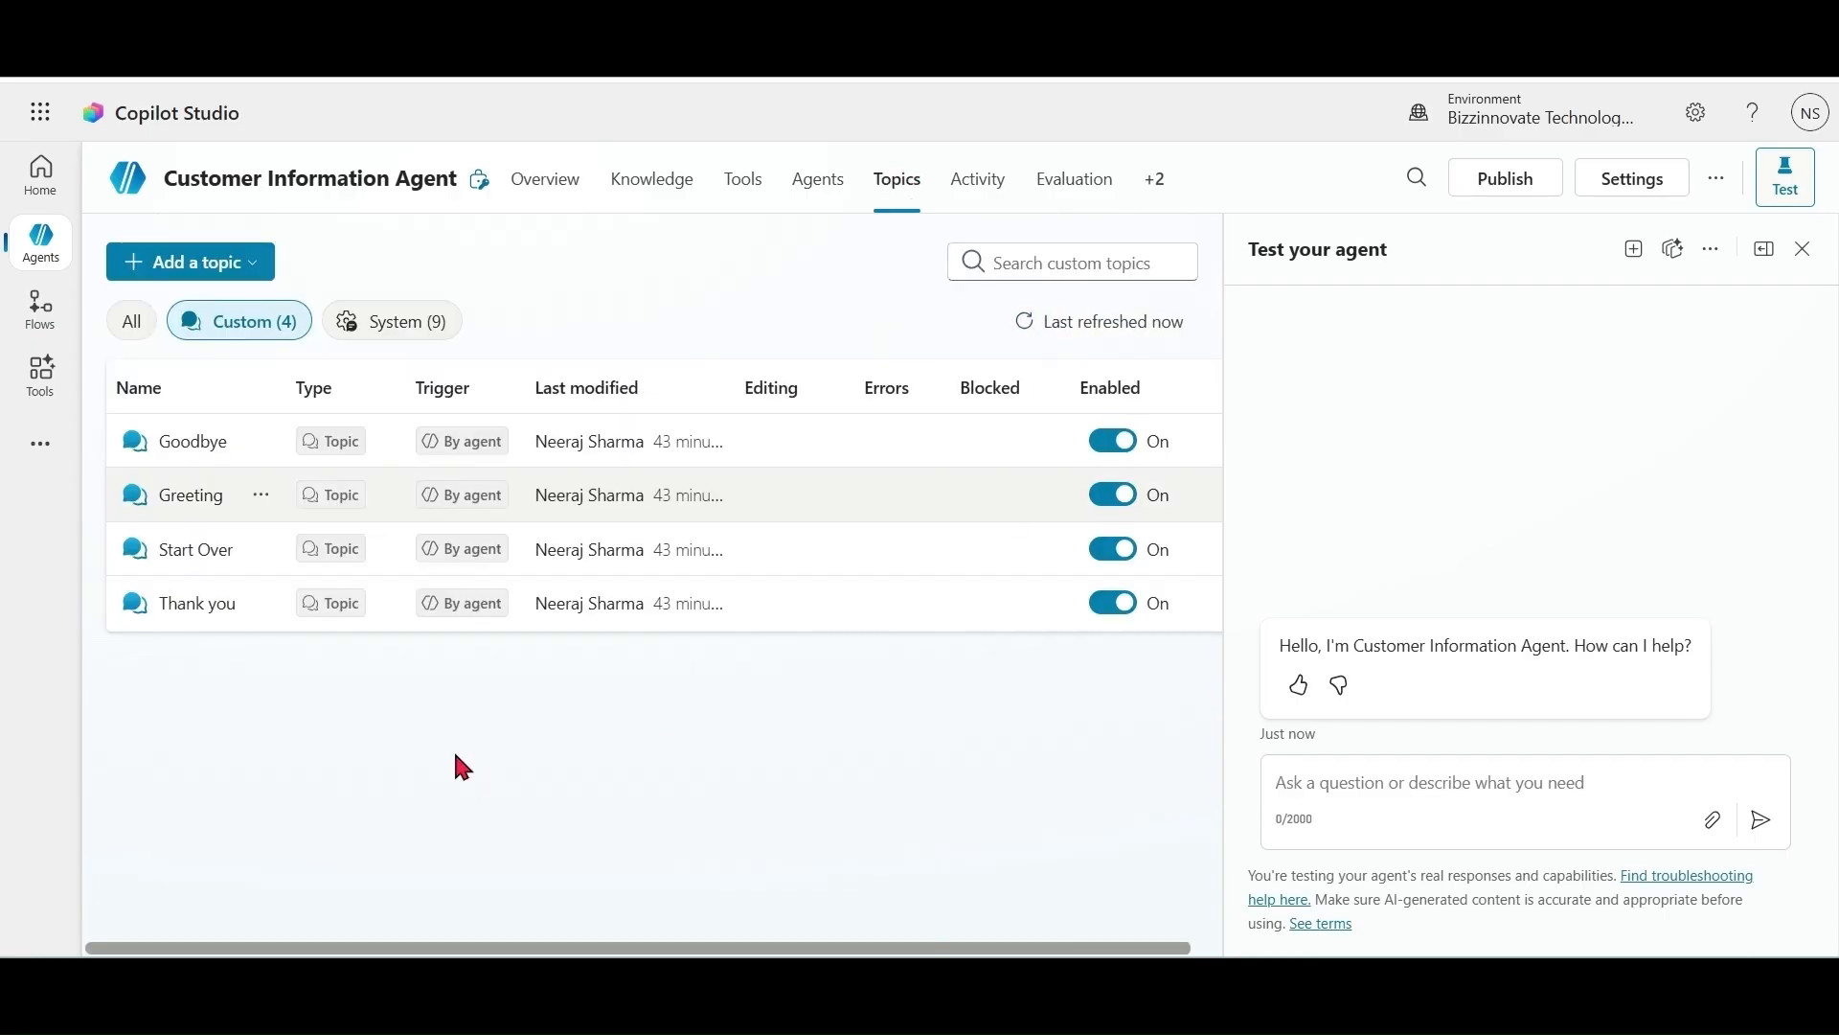
# Step: Create a blank topic and add the FindEmail flow as an action below its trigger
pyautogui.click(203, 272)
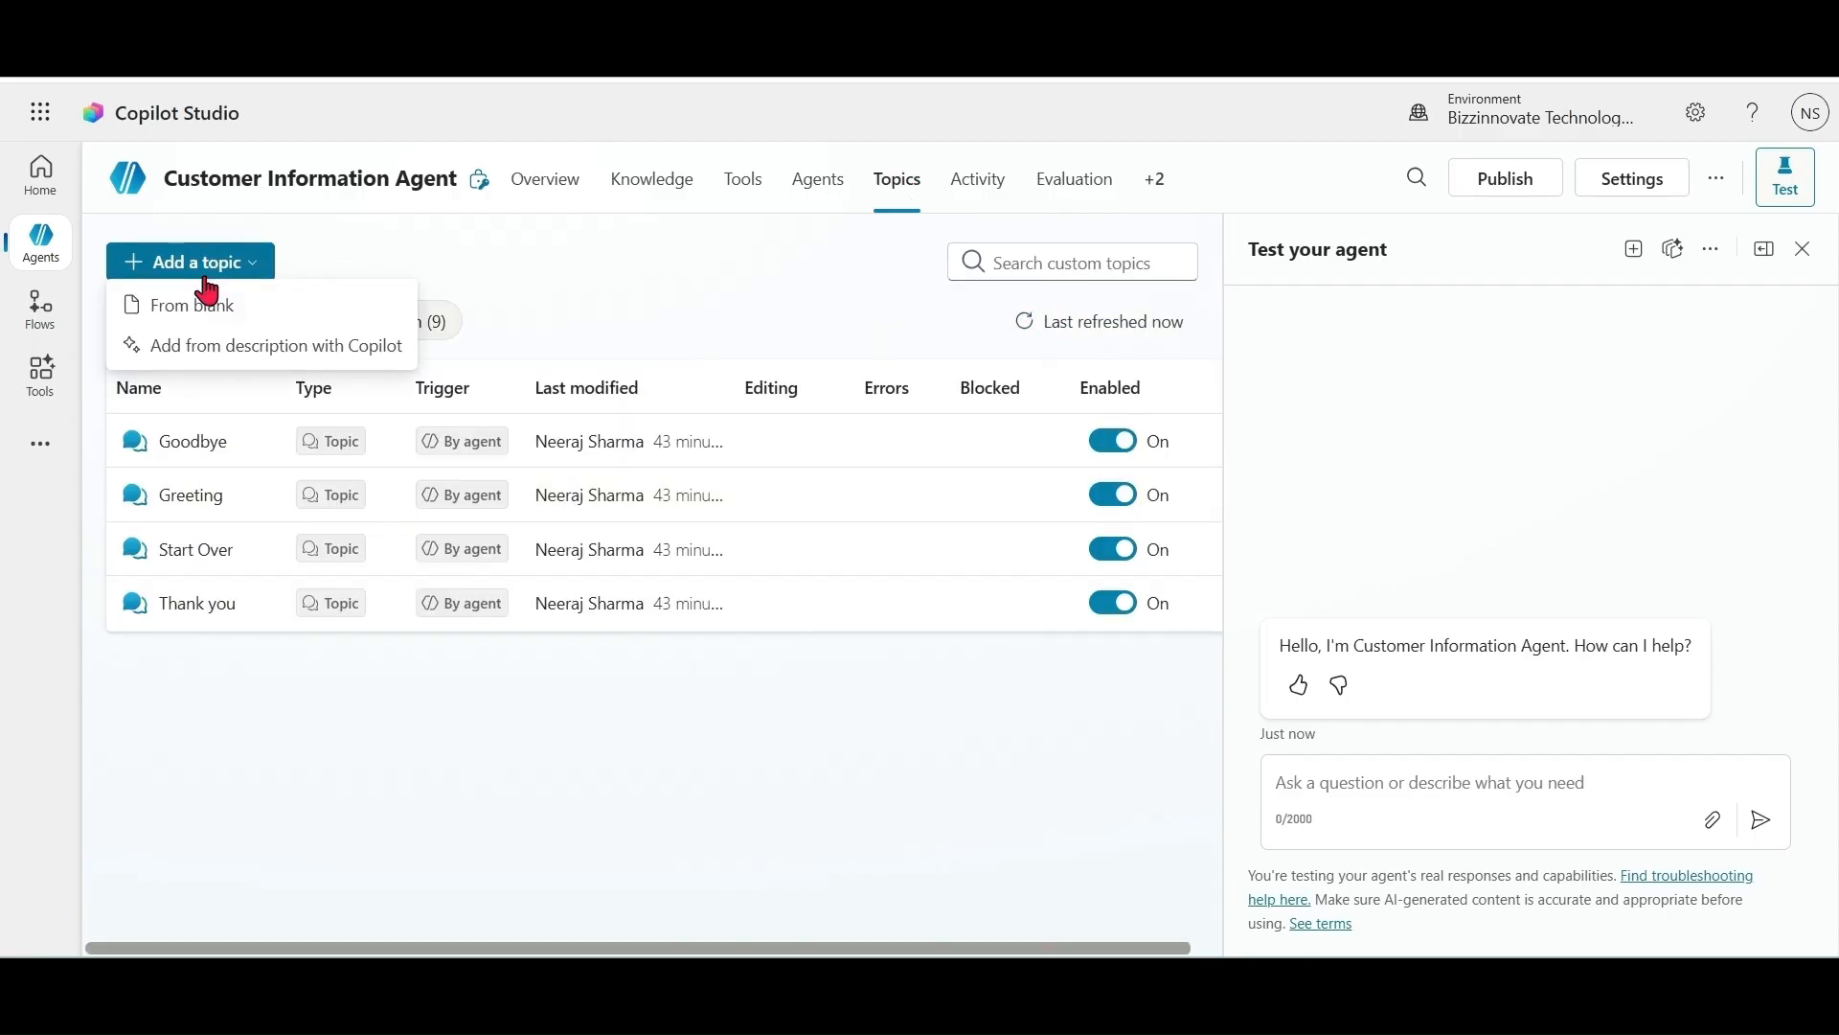
pyautogui.click(214, 309)
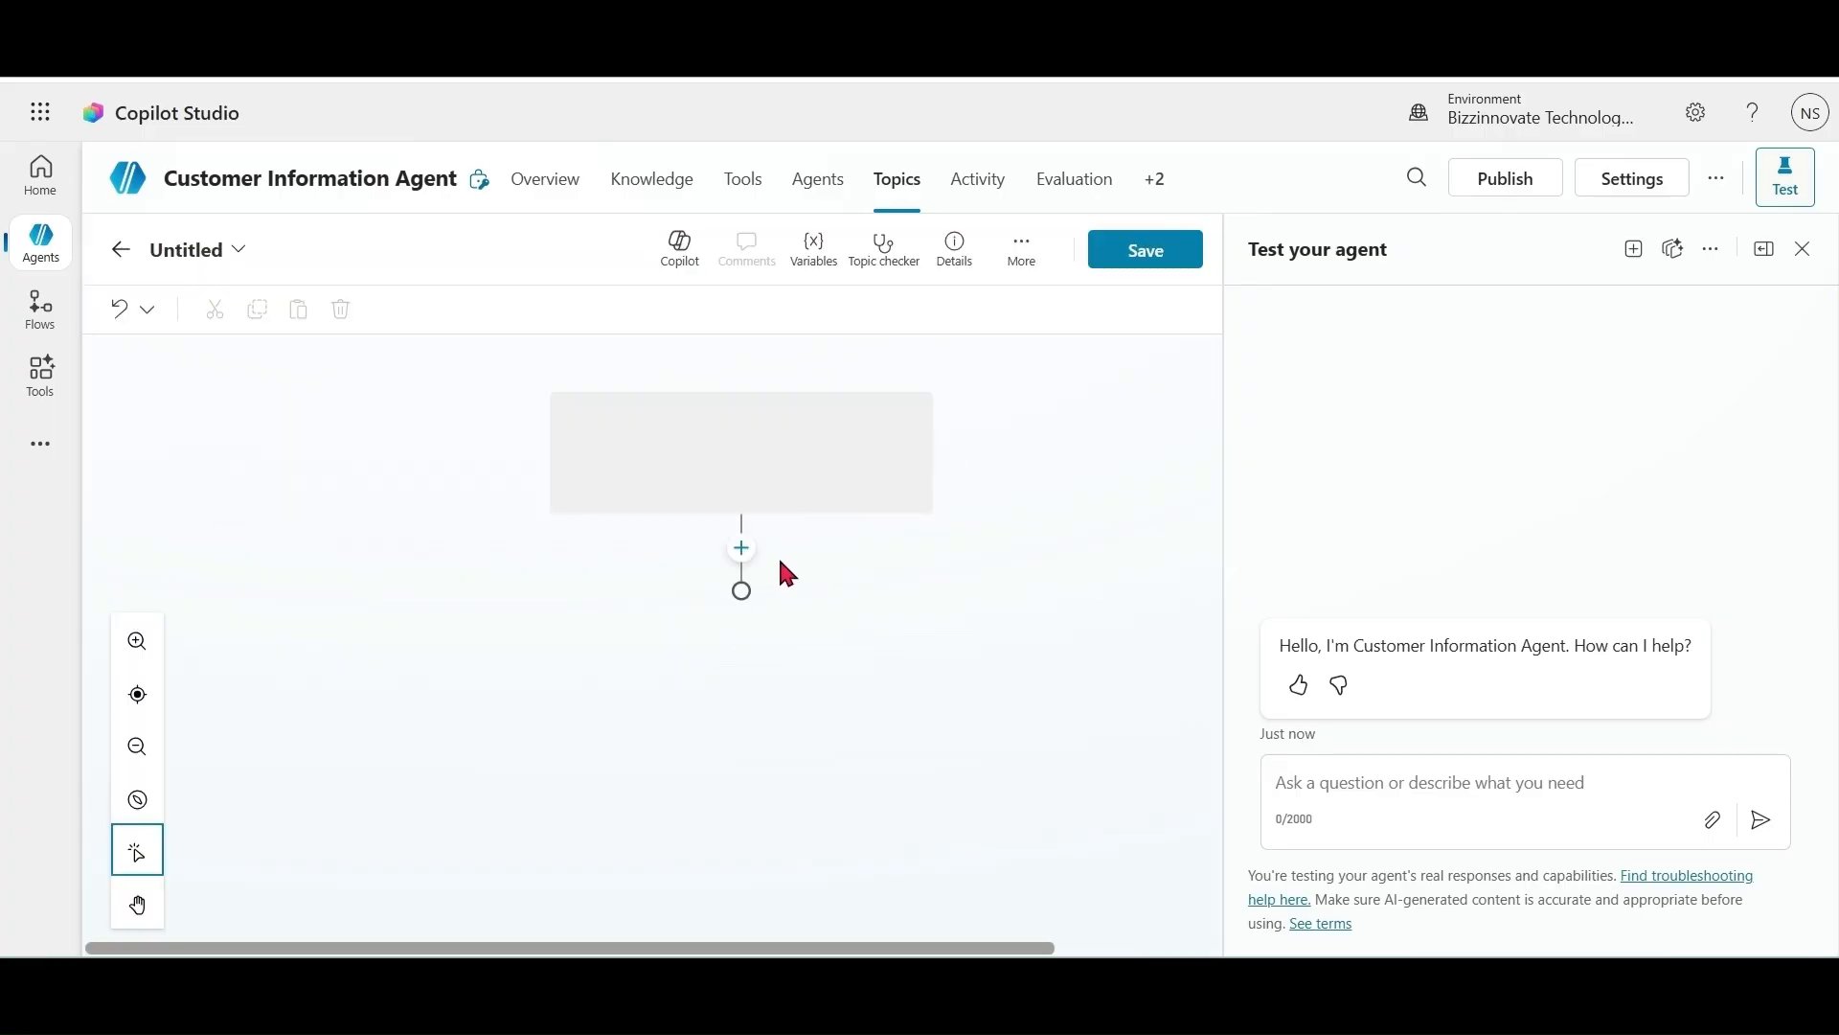
pyautogui.click(742, 747)
pyautogui.moveTo(1210, 698); pyautogui.dragTo(1220, 832)
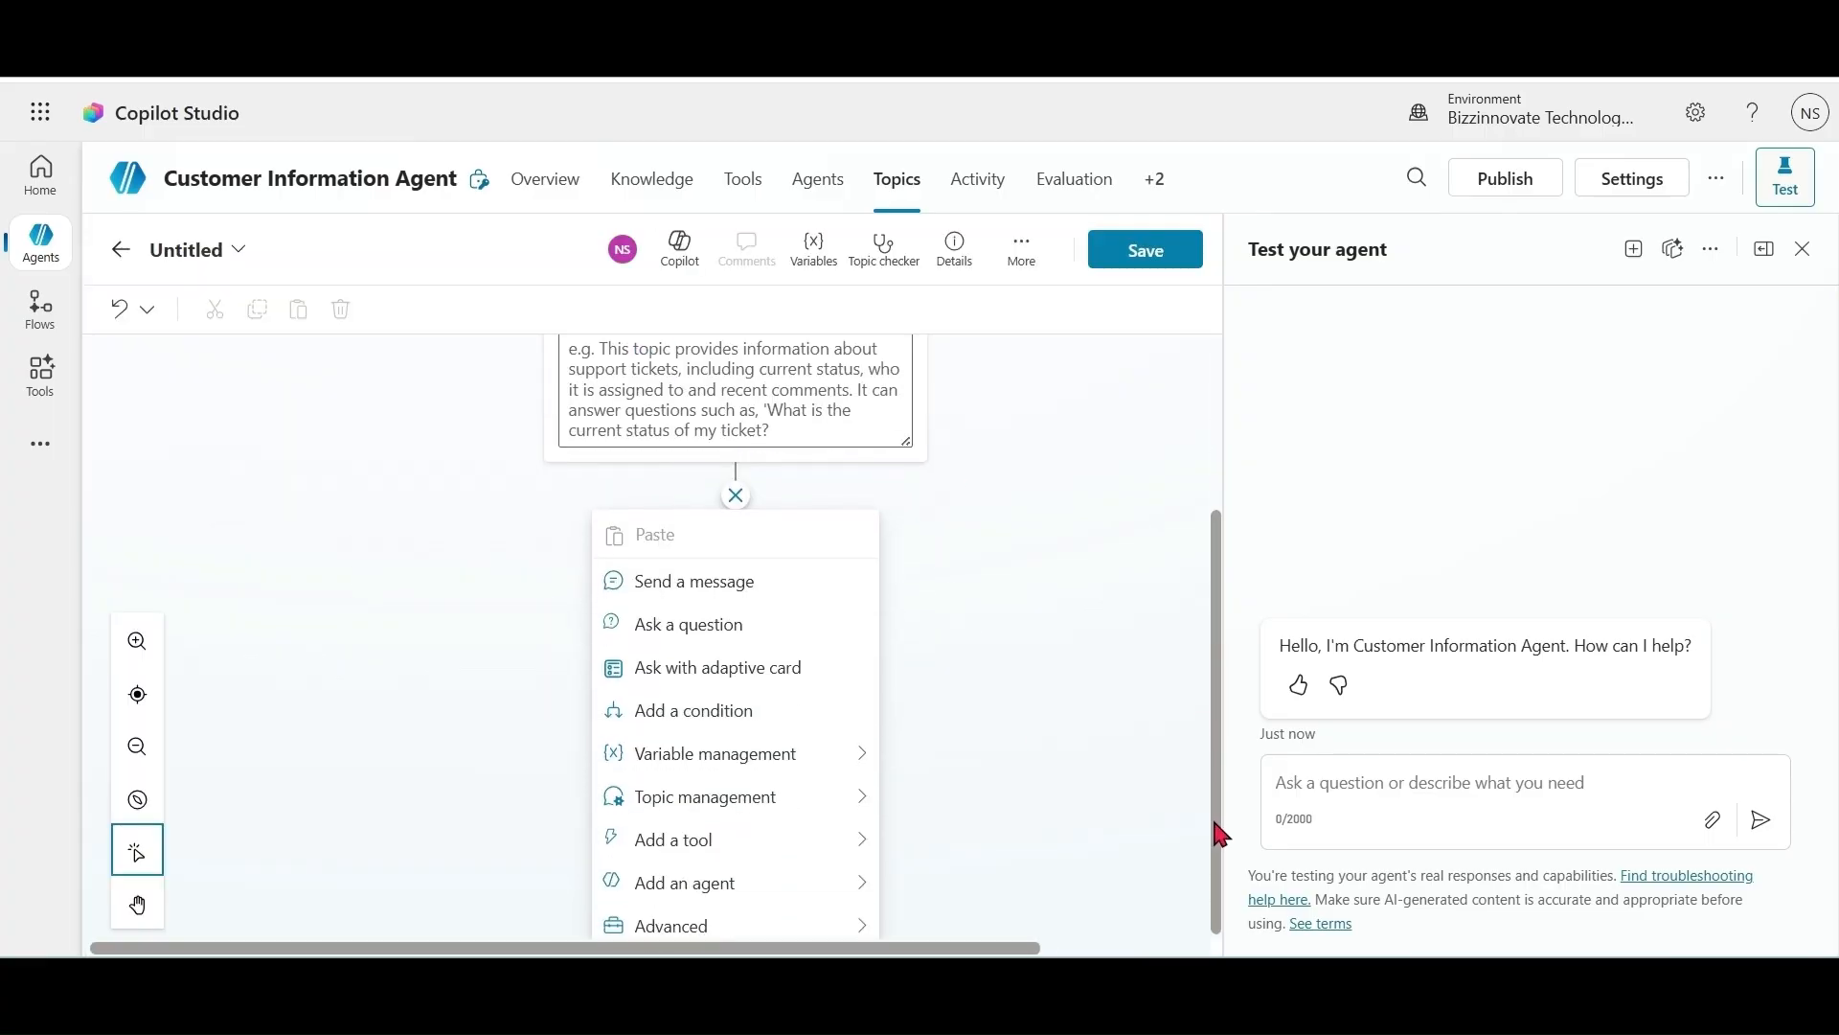
pyautogui.click(841, 853)
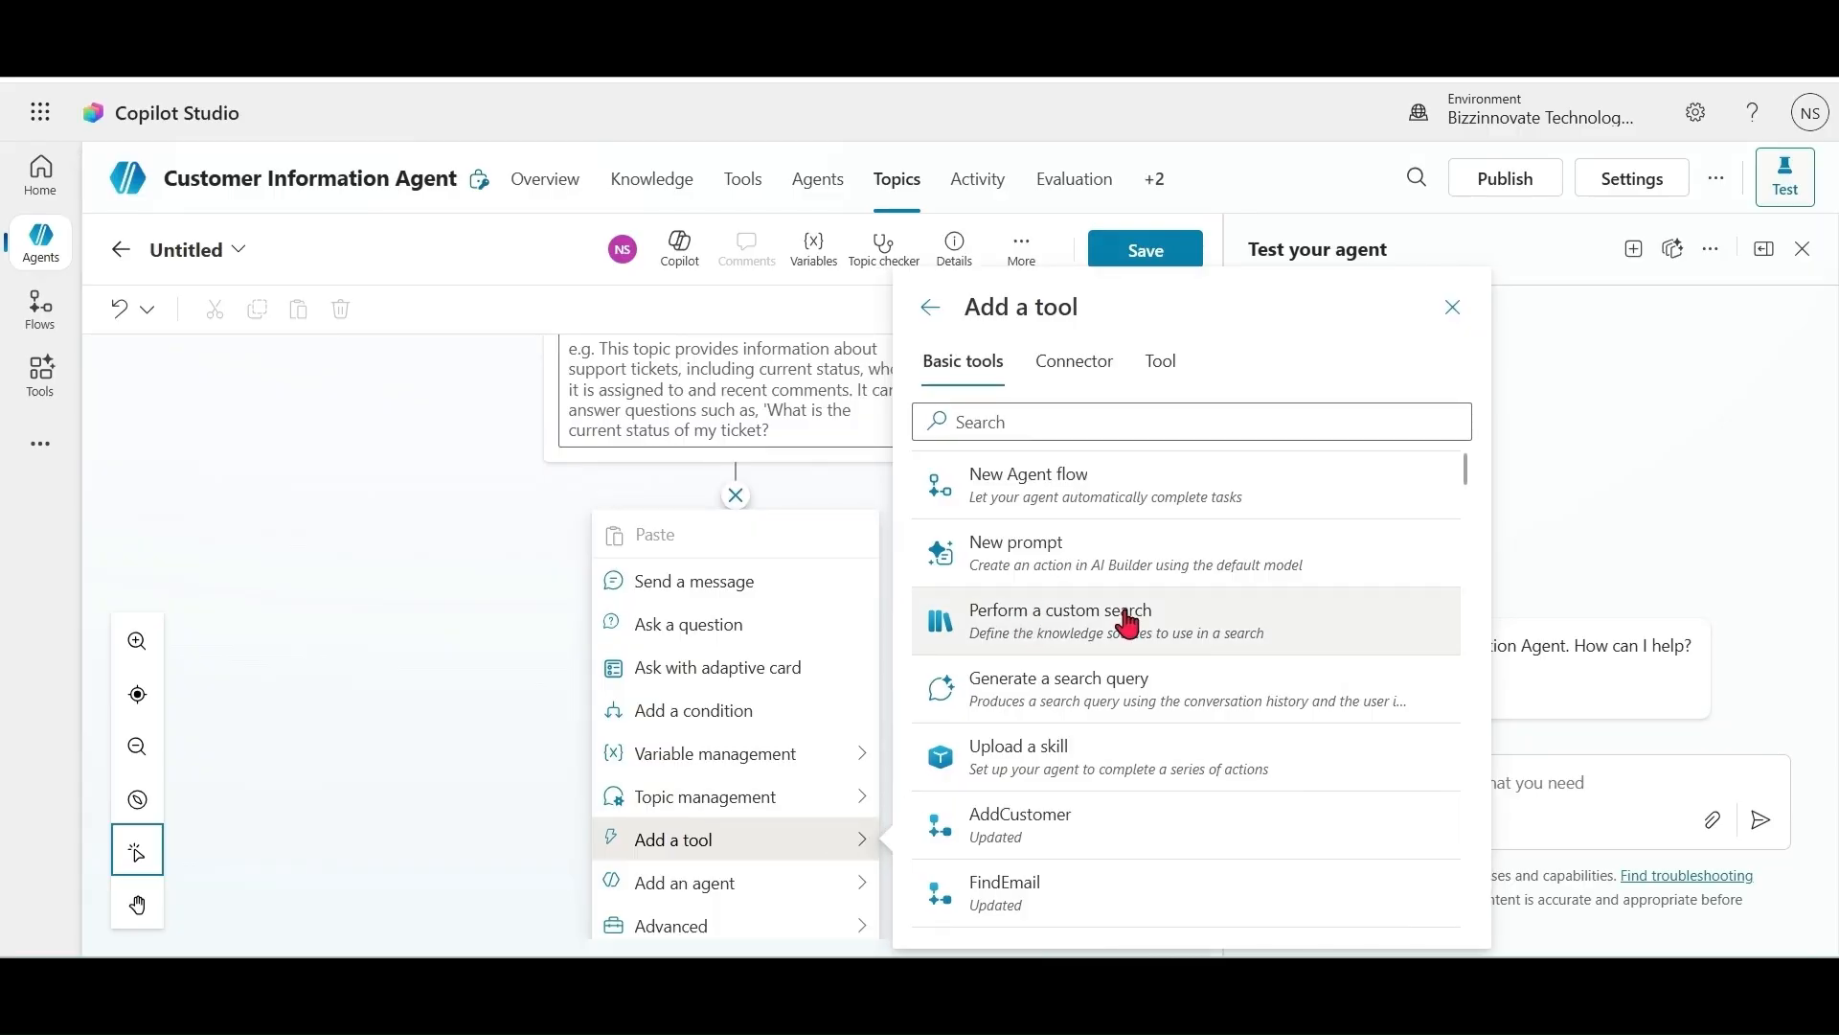
pyautogui.click(1045, 913)
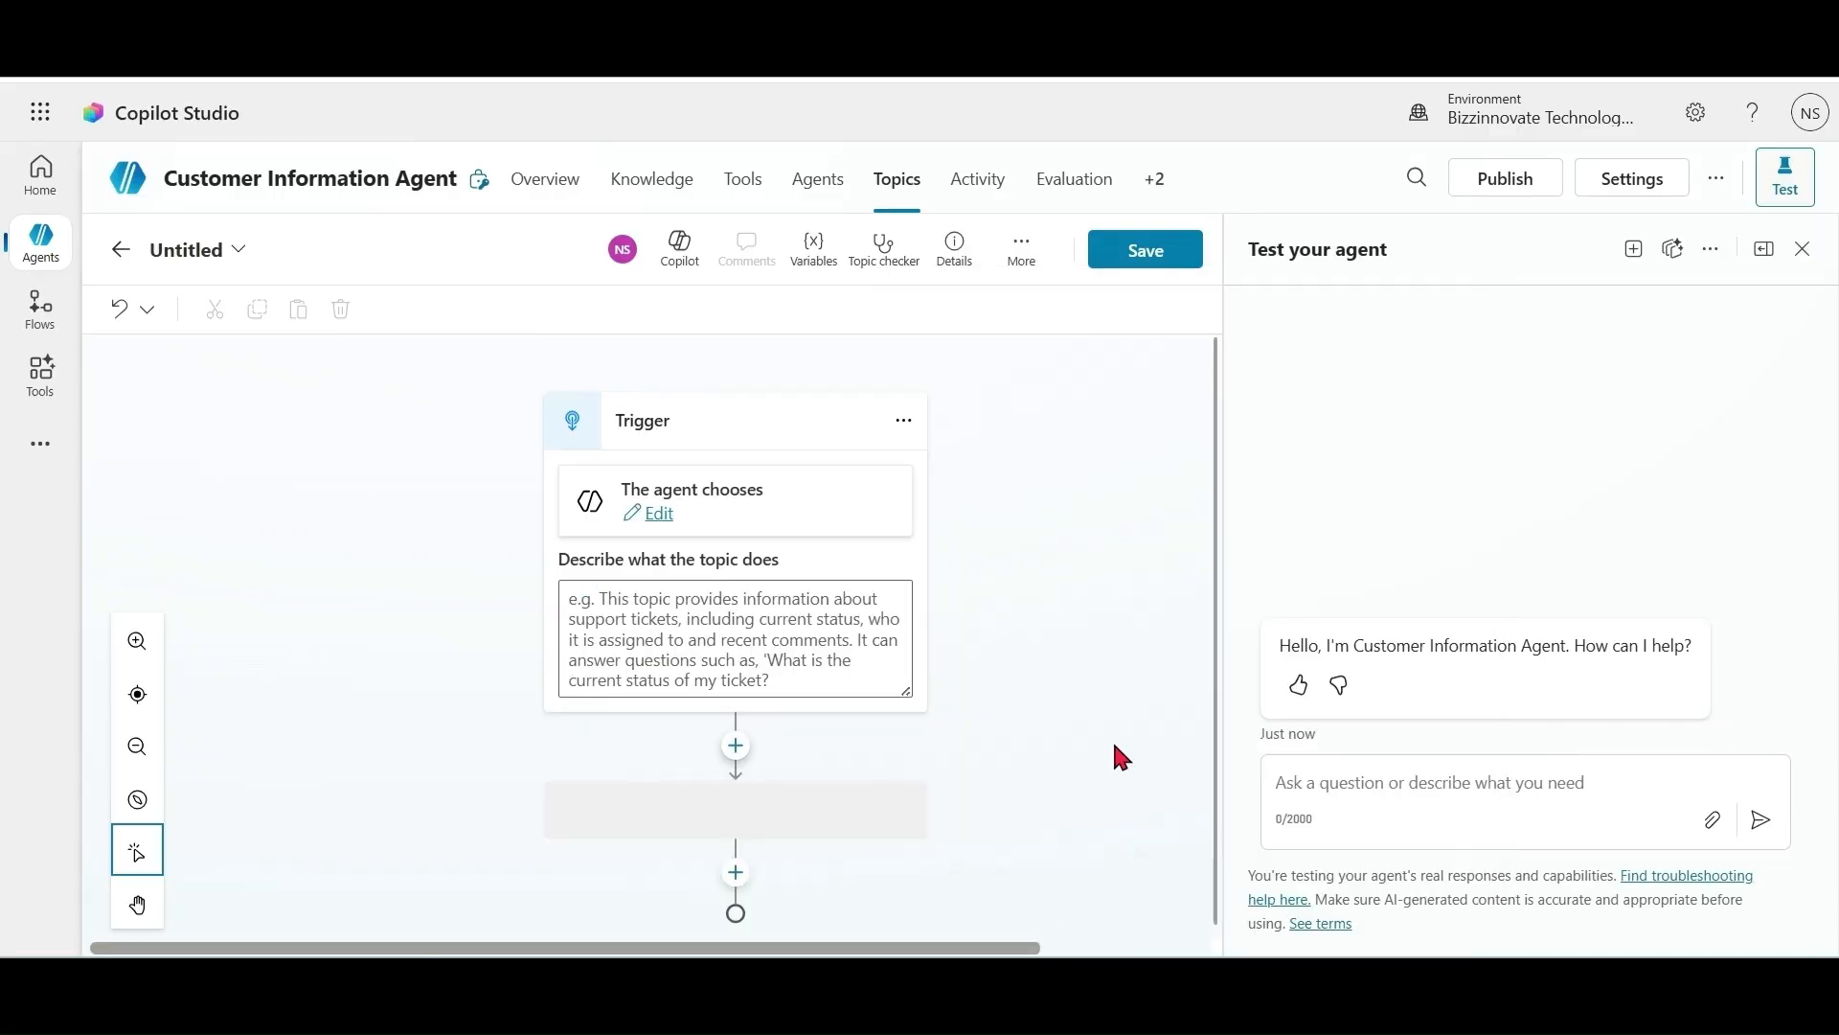
pyautogui.moveTo(1221, 629); pyautogui.dragTo(1211, 842)
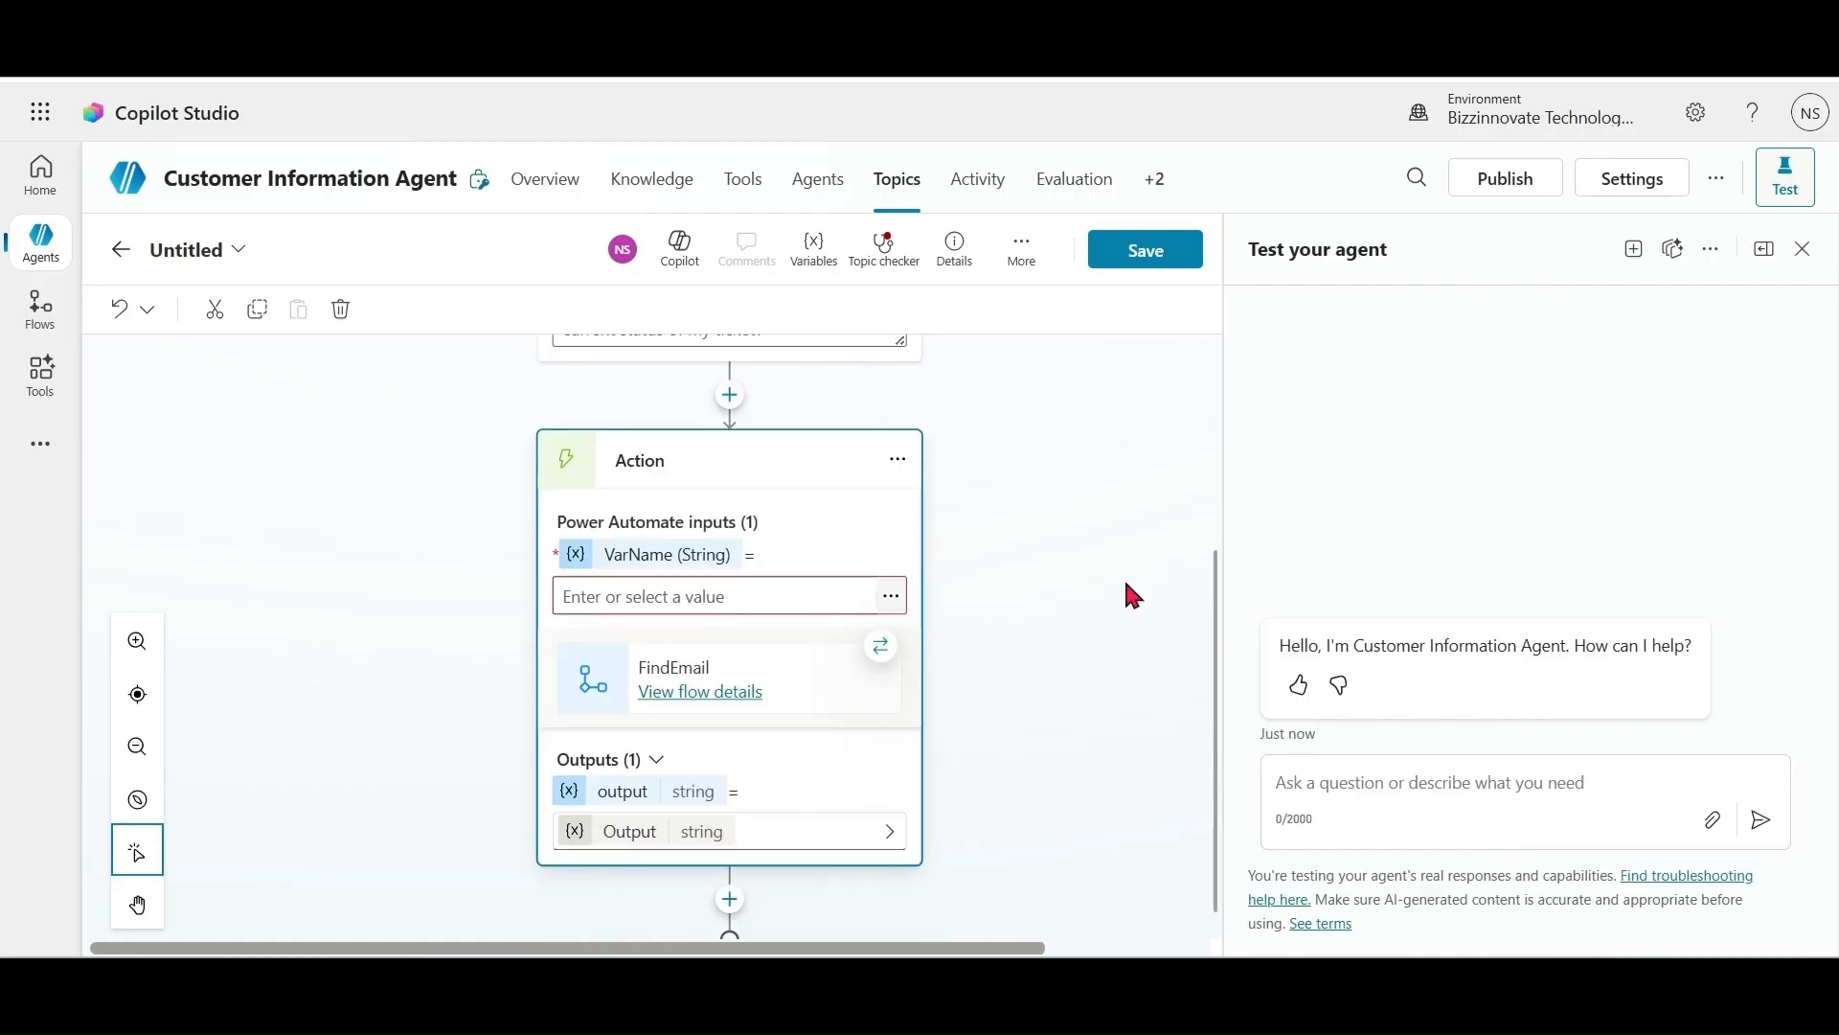
# Step: Return to the agent's overview, discarding the unsaved topic
pyautogui.moveTo(36, 263)
pyautogui.click(542, 182)
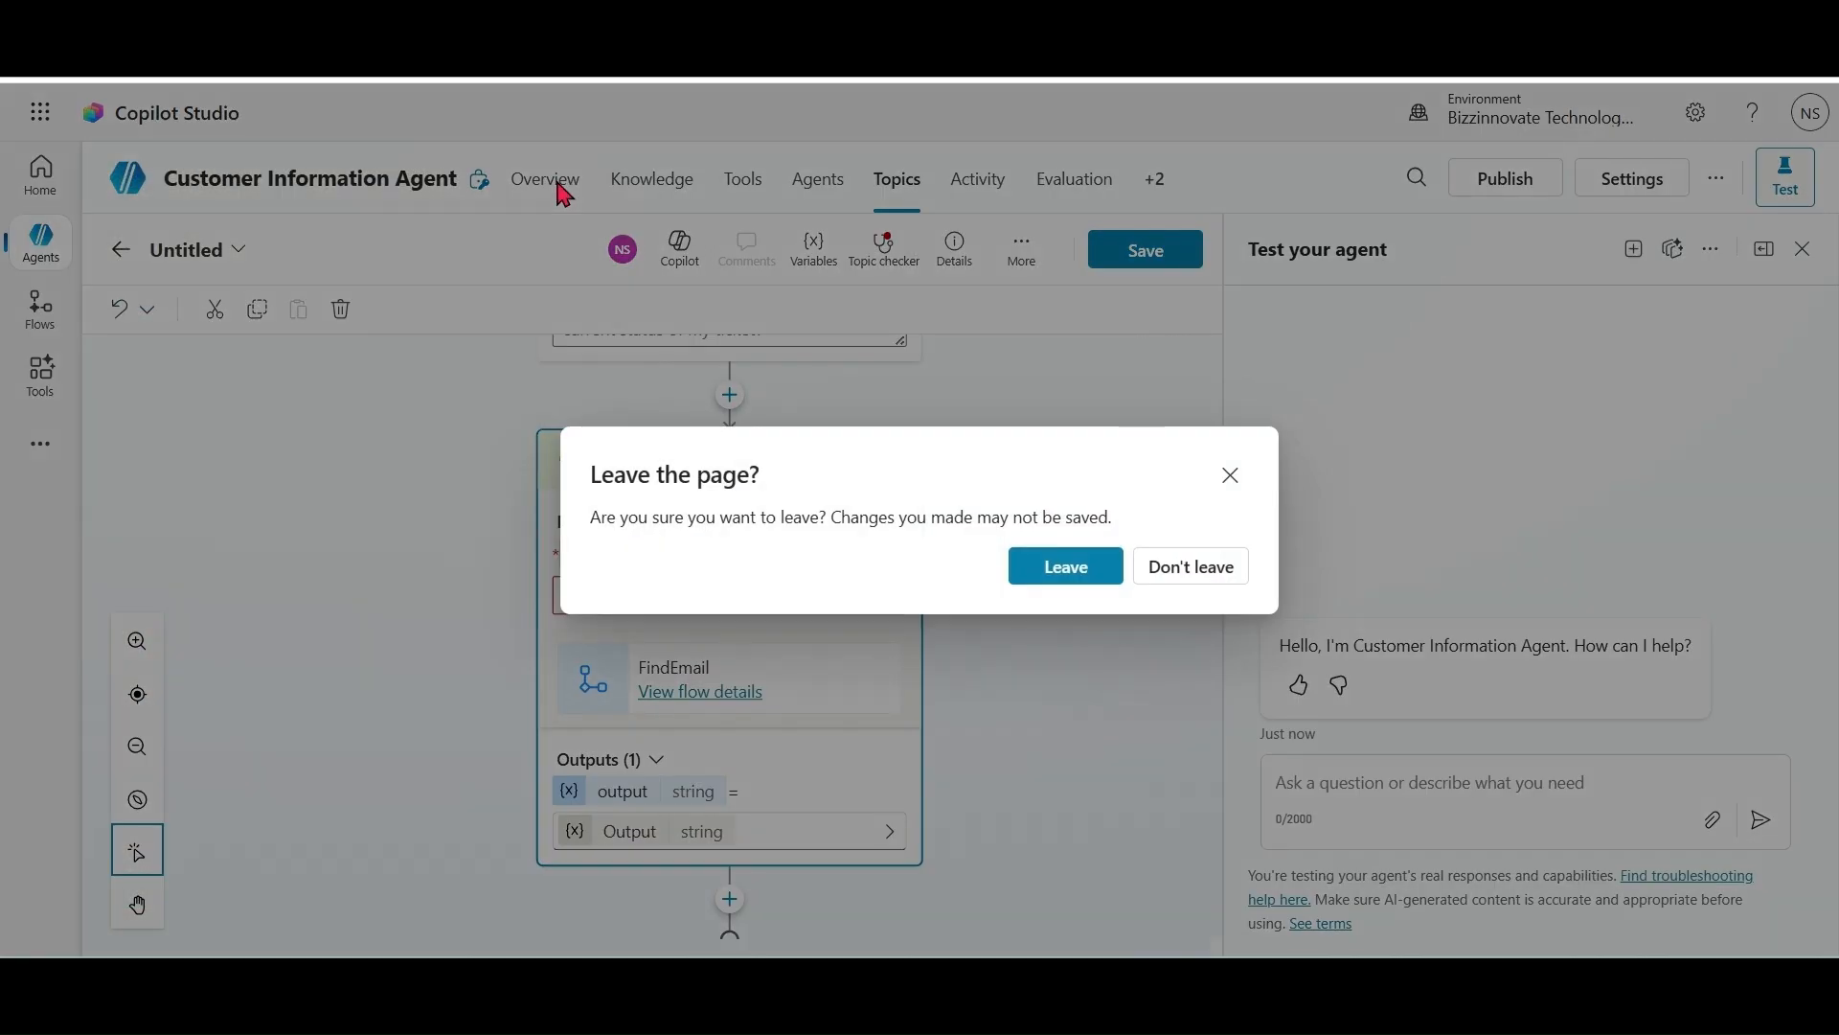
pyautogui.click(1095, 573)
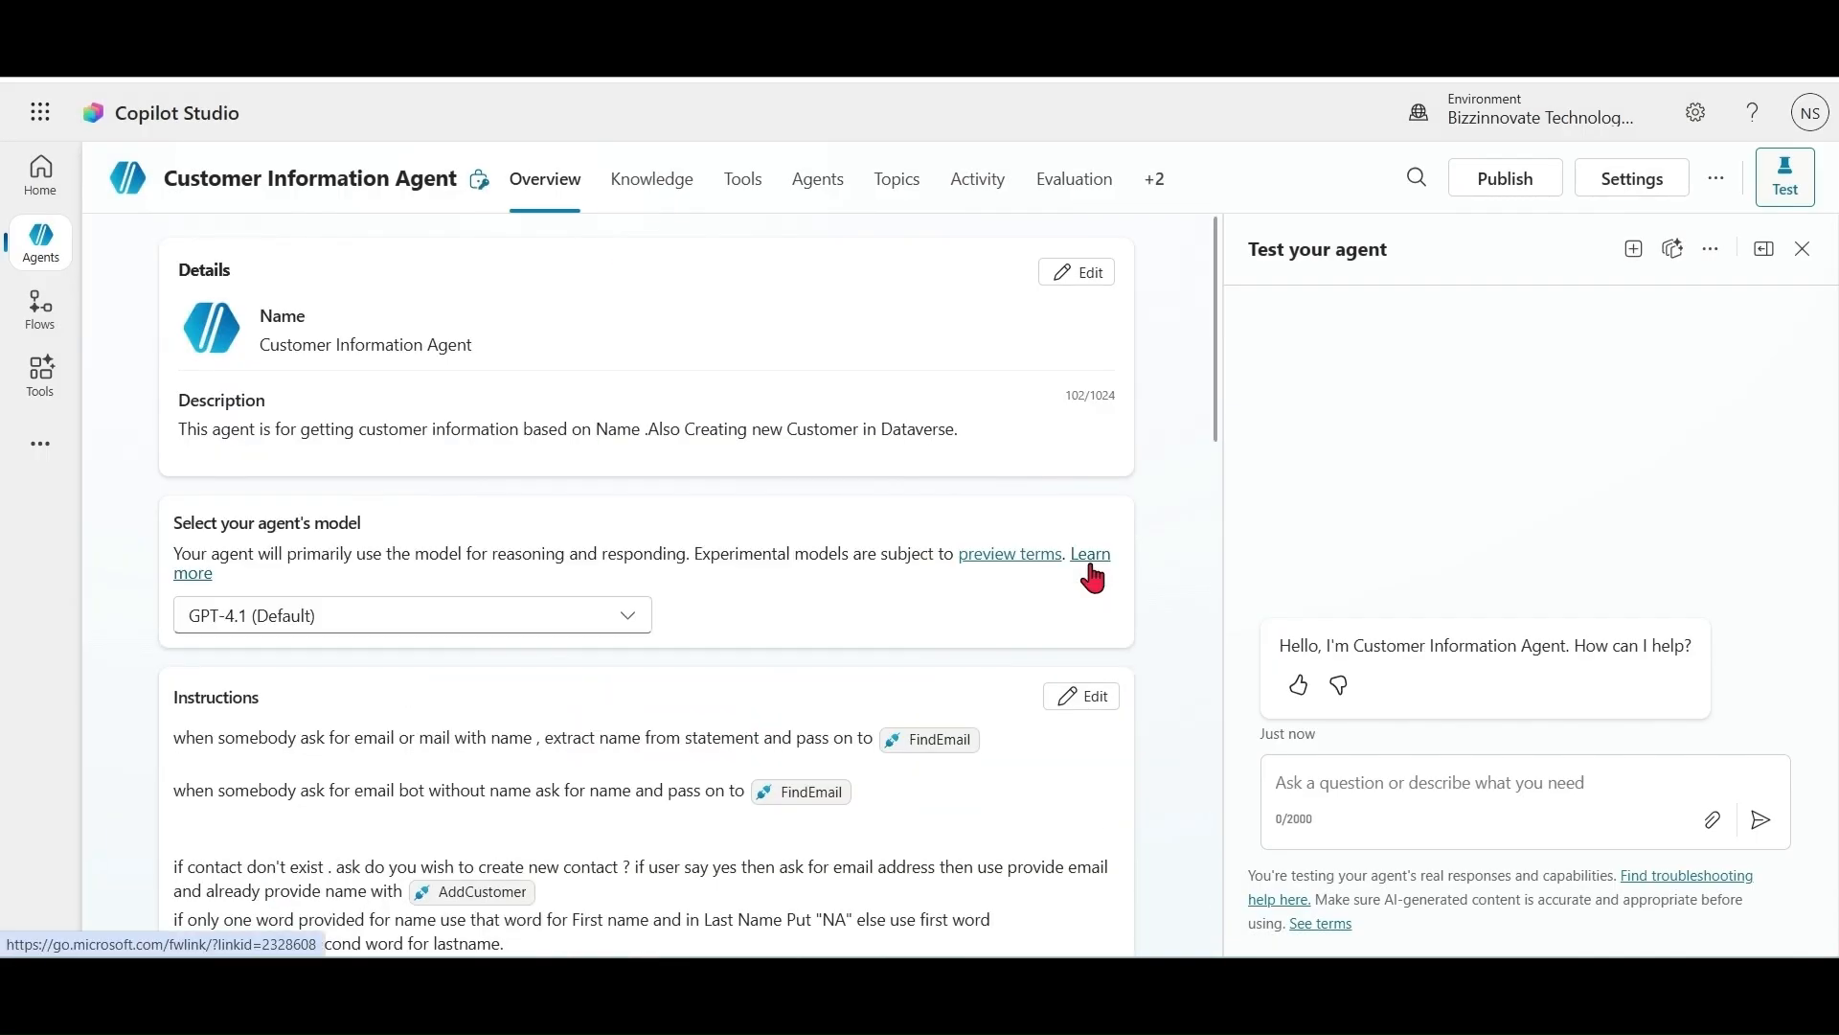
# Step: Open Customer Information Agent's Channels page from the overflow of agent tabs
pyautogui.click(1374, 787)
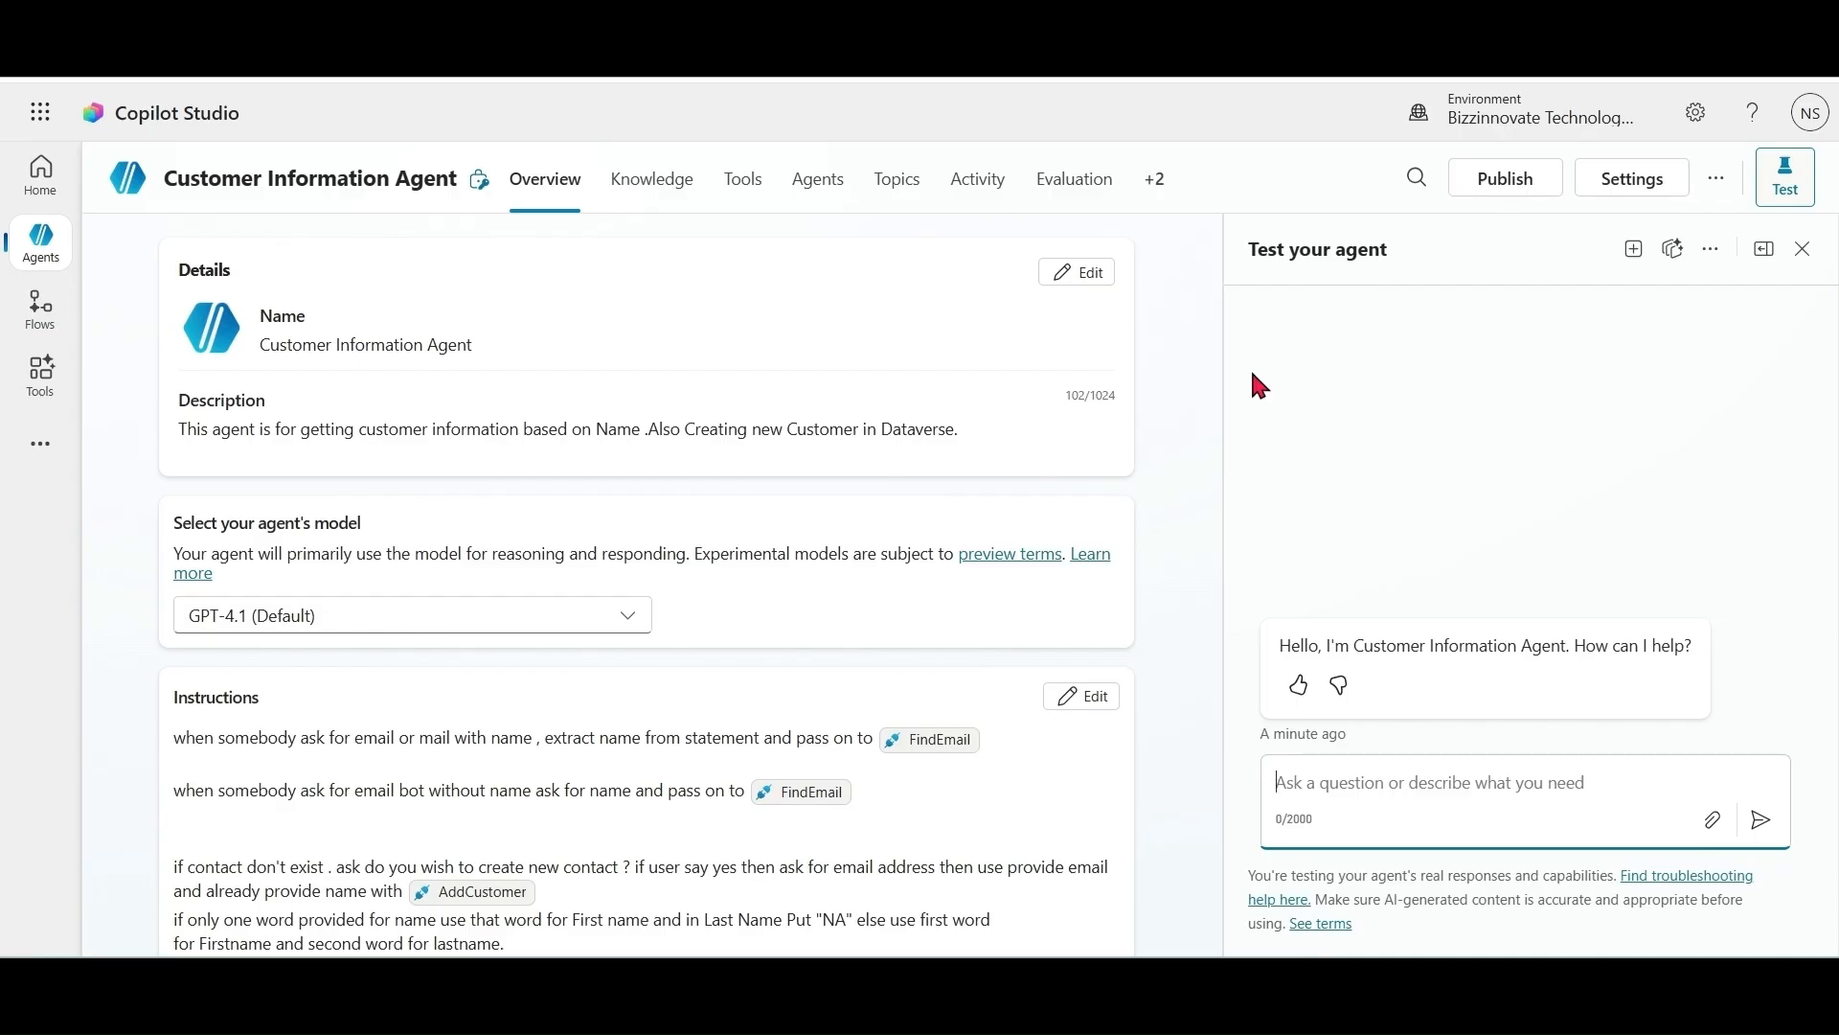
pyautogui.click(1161, 182)
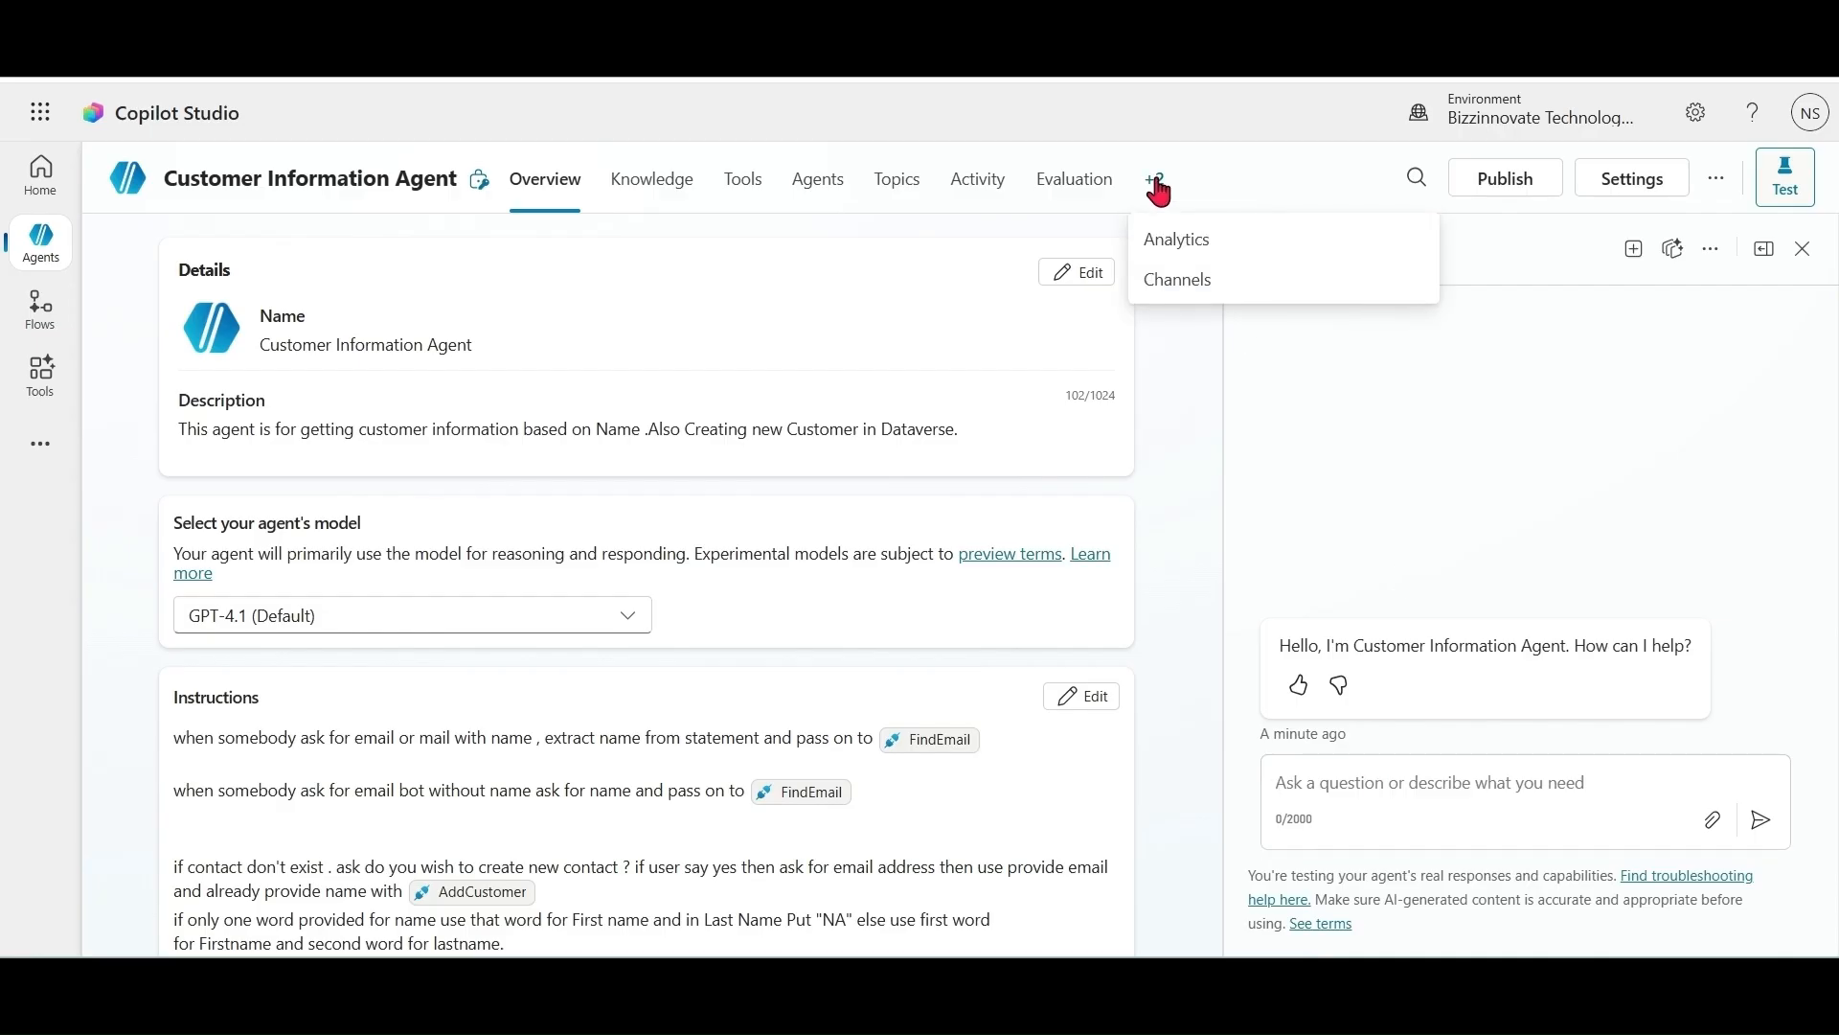
pyautogui.click(1192, 283)
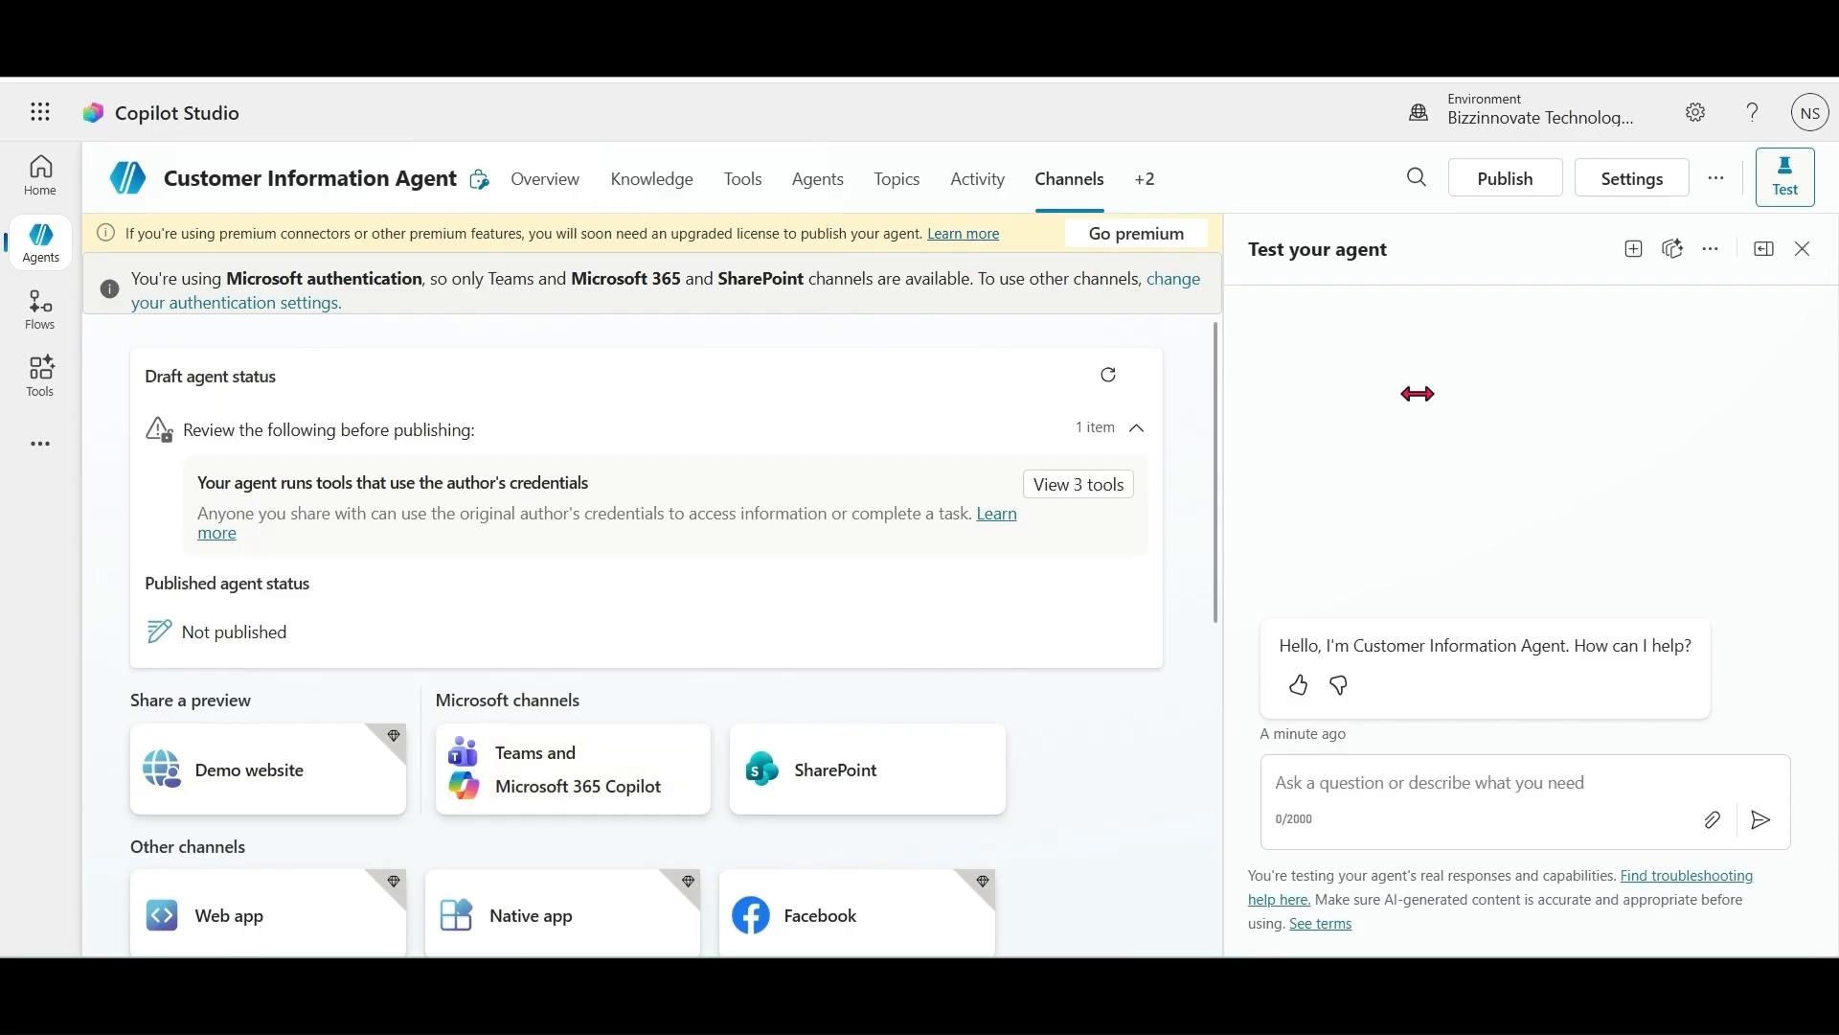
# Step: Publish the agent, forcing the newest version for ongoing chats
pyautogui.click(1512, 181)
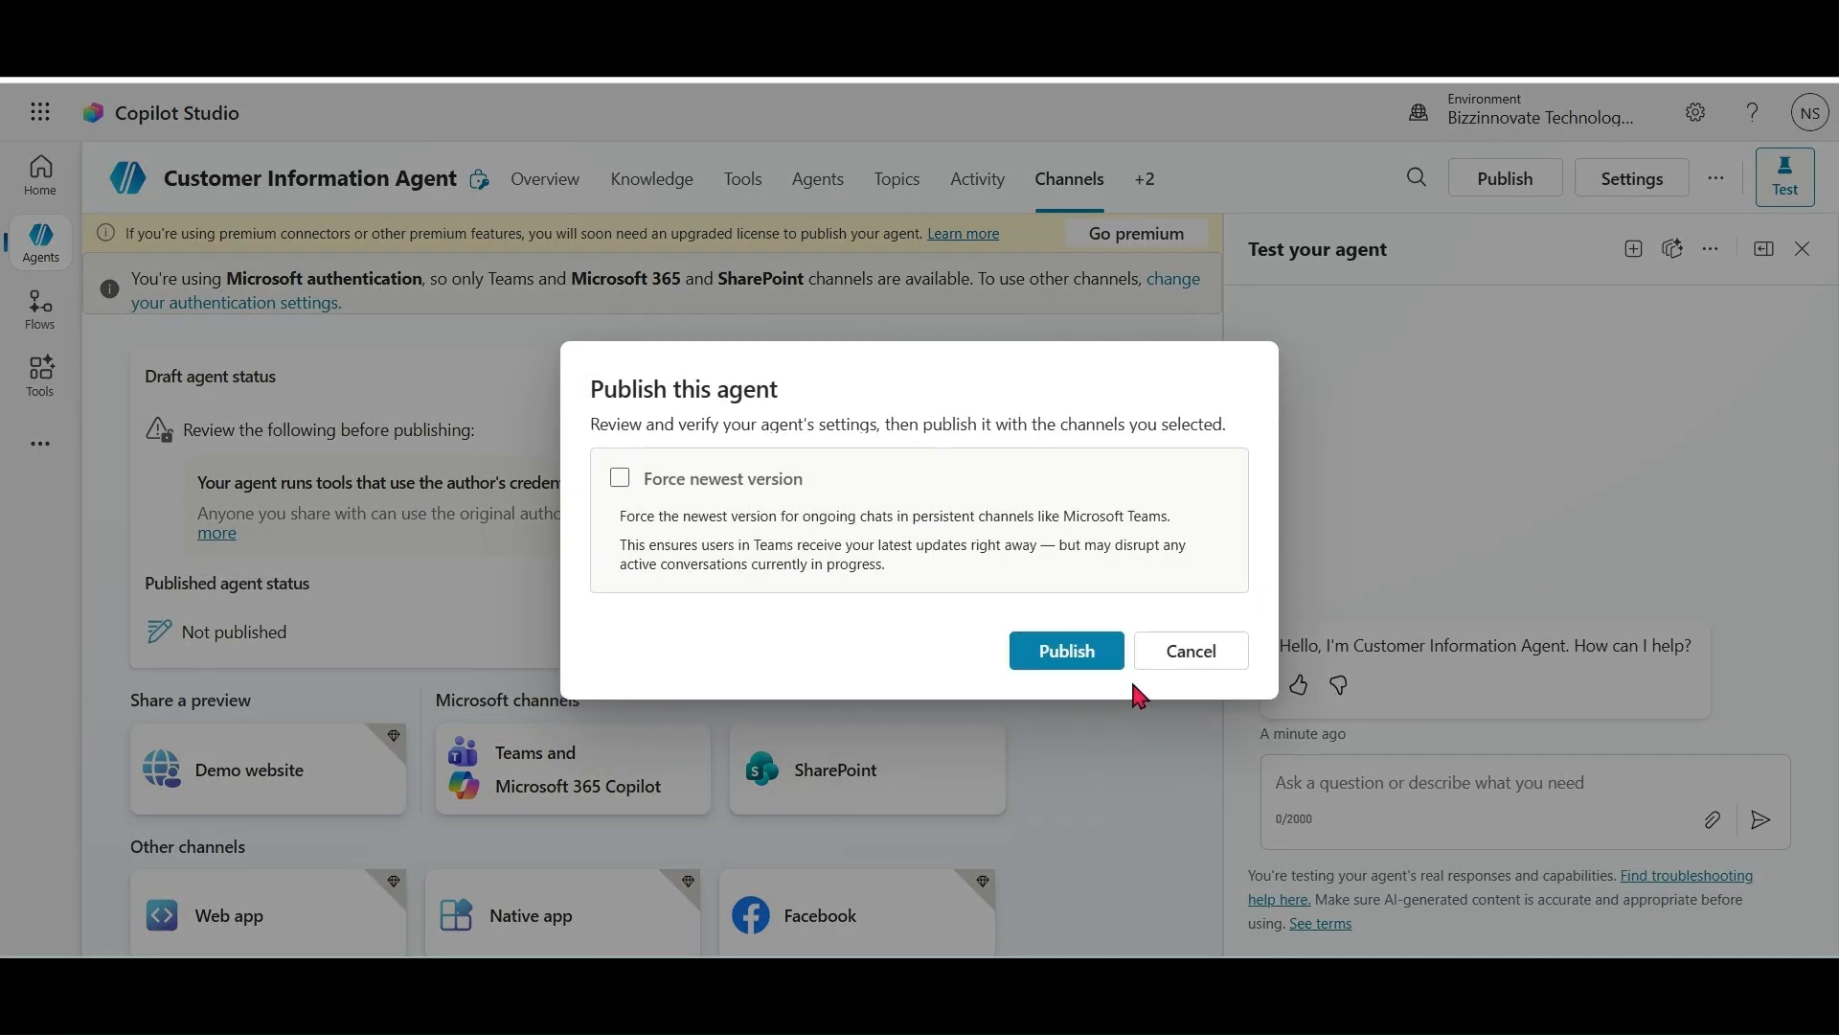
pyautogui.click(620, 563)
pyautogui.click(1060, 743)
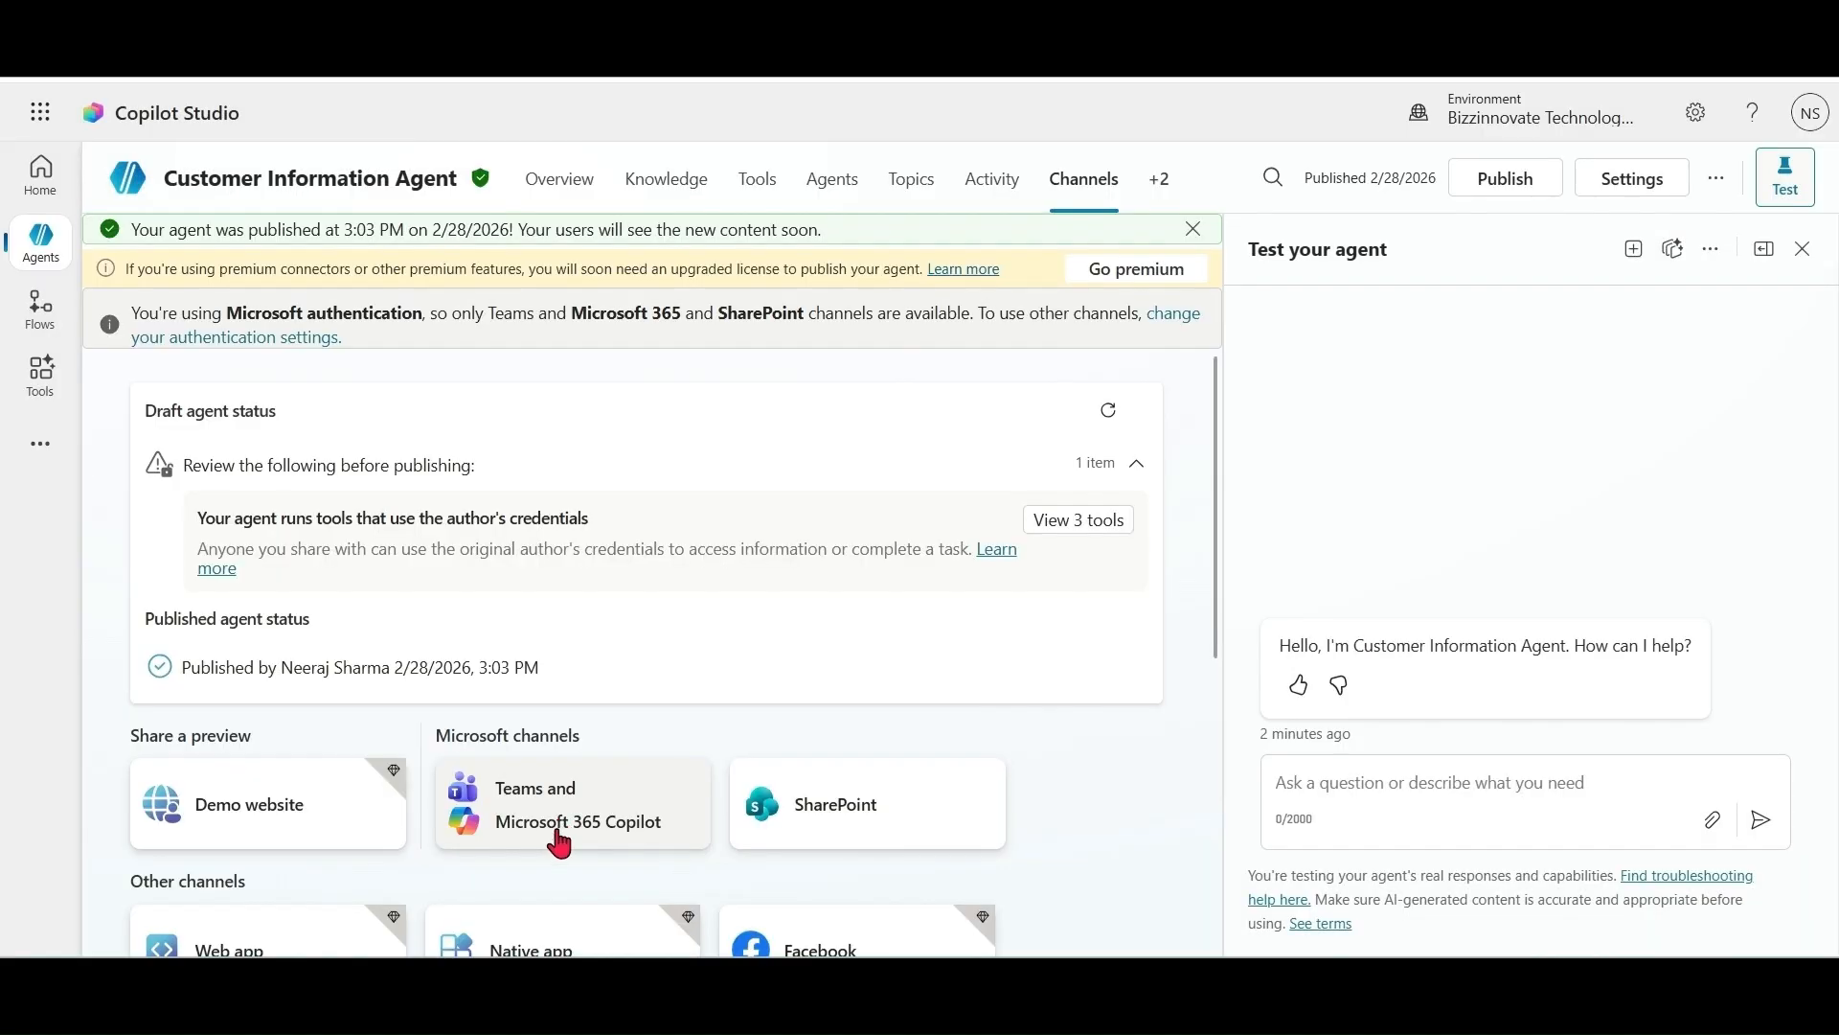
# Step: Add the Teams and Microsoft 365 Copilot channel and view the agent in Teams
pyautogui.click(561, 841)
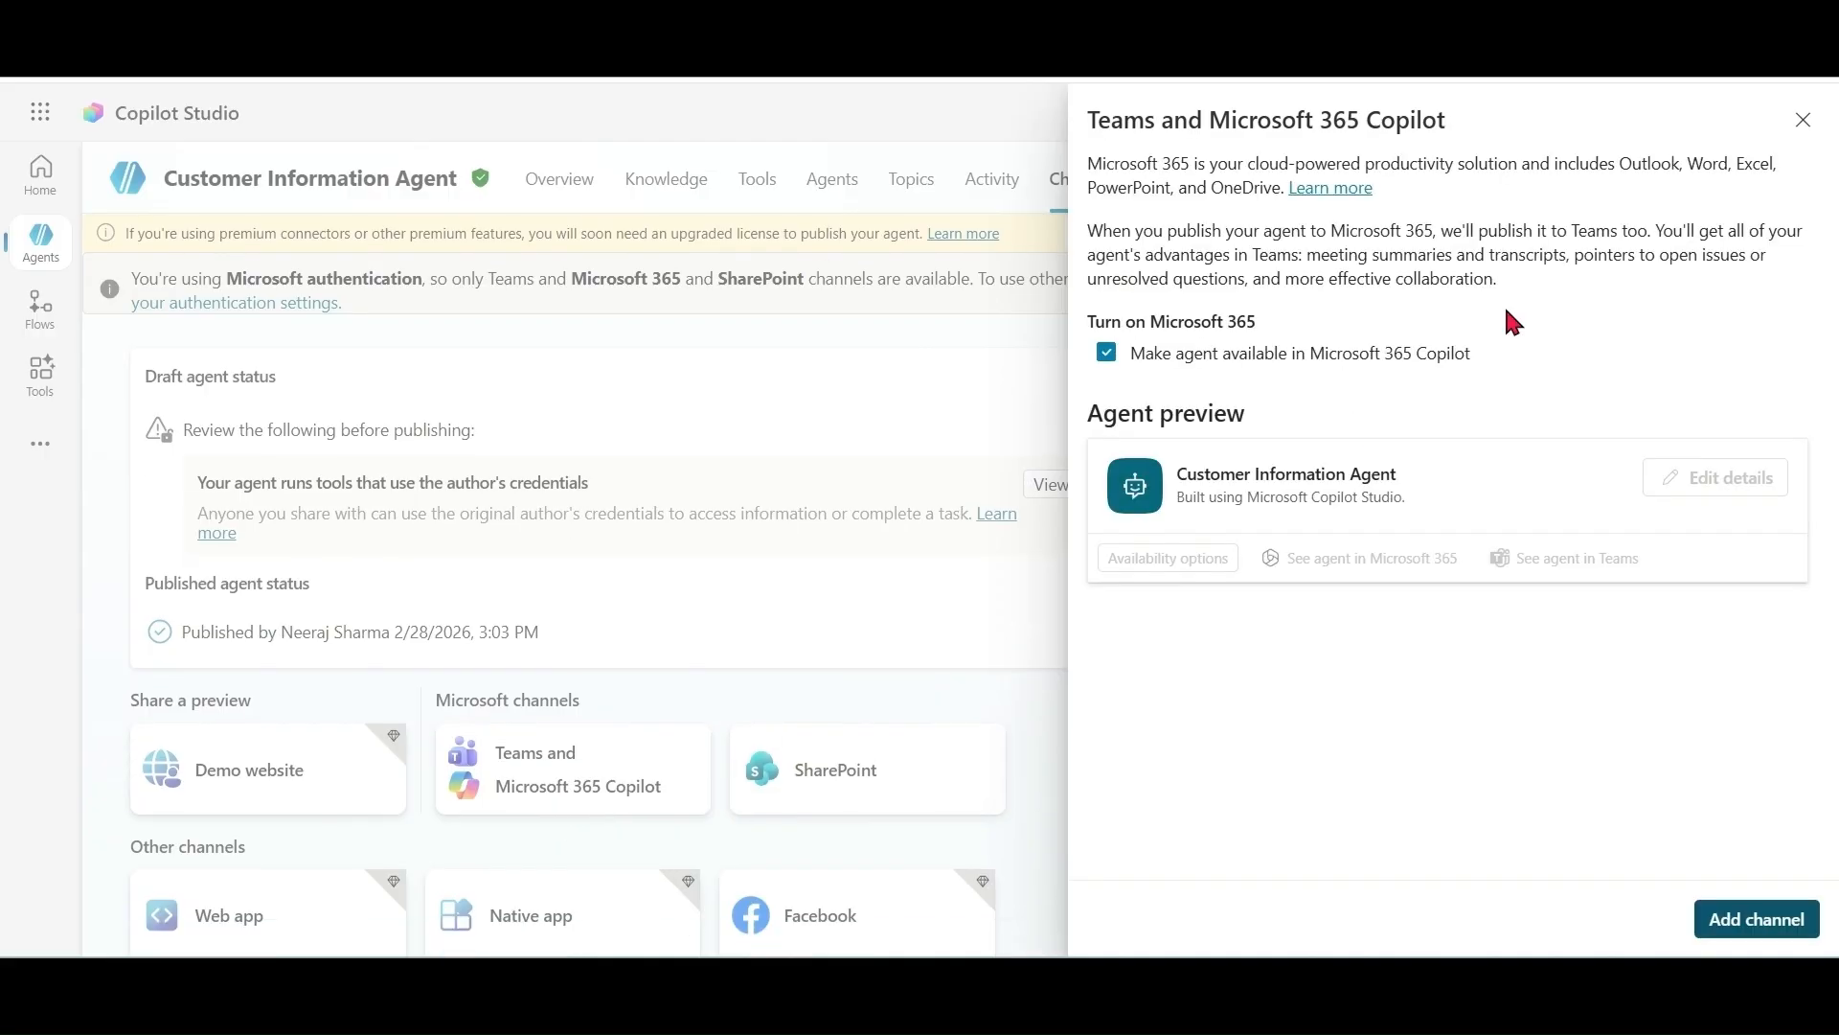
pyautogui.click(1759, 922)
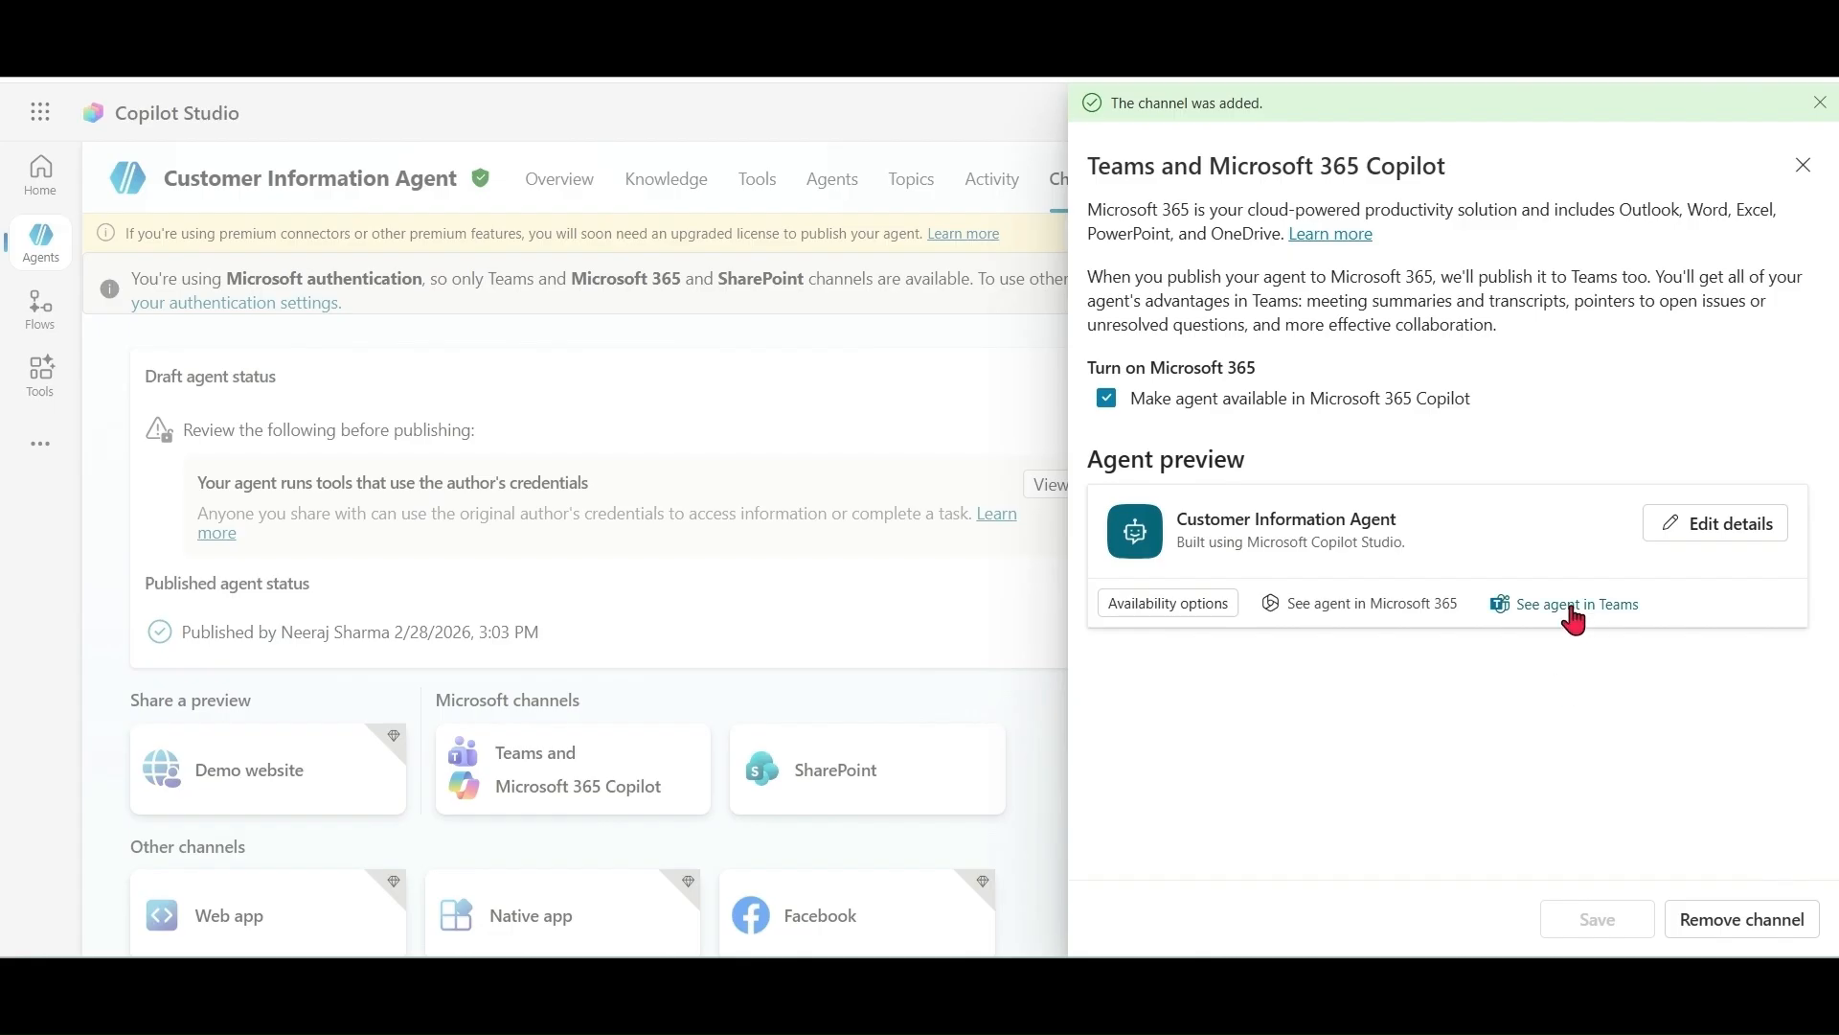
pyautogui.click(1573, 610)
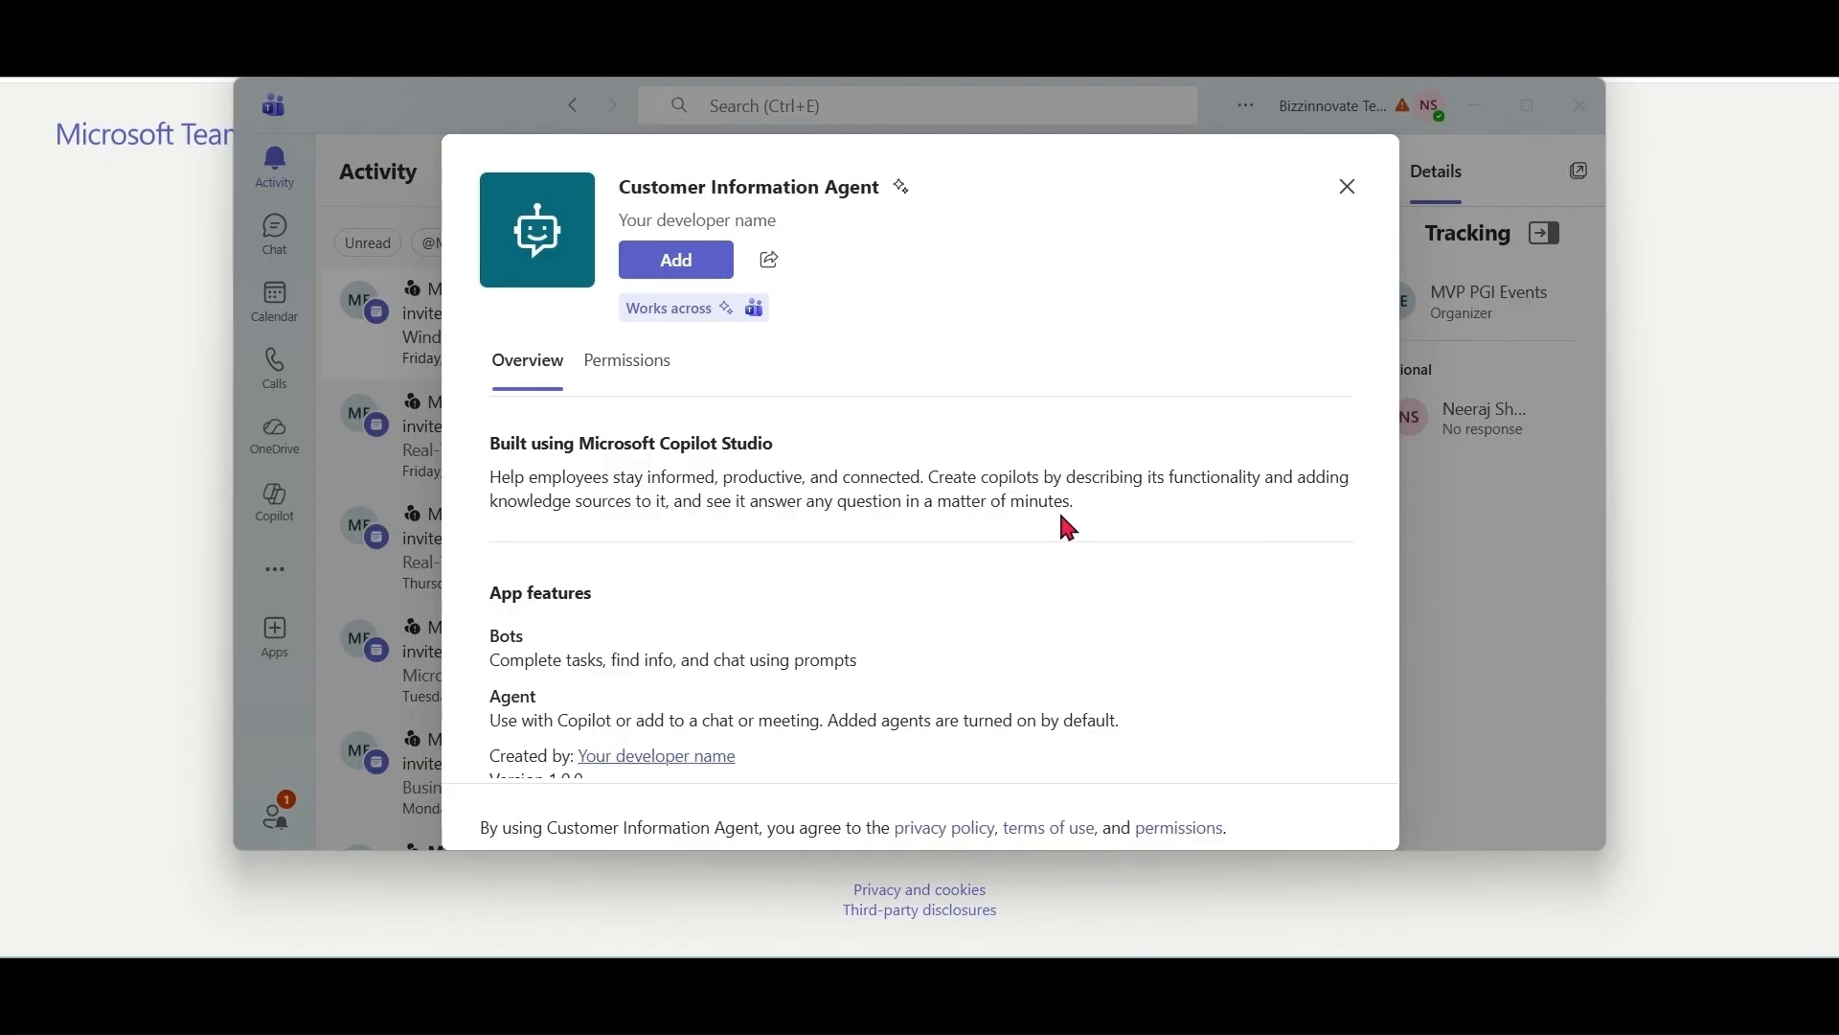
# Step: Add the Customer Information Agent app in Teams, open it, and maximise the window
pyautogui.click(680, 268)
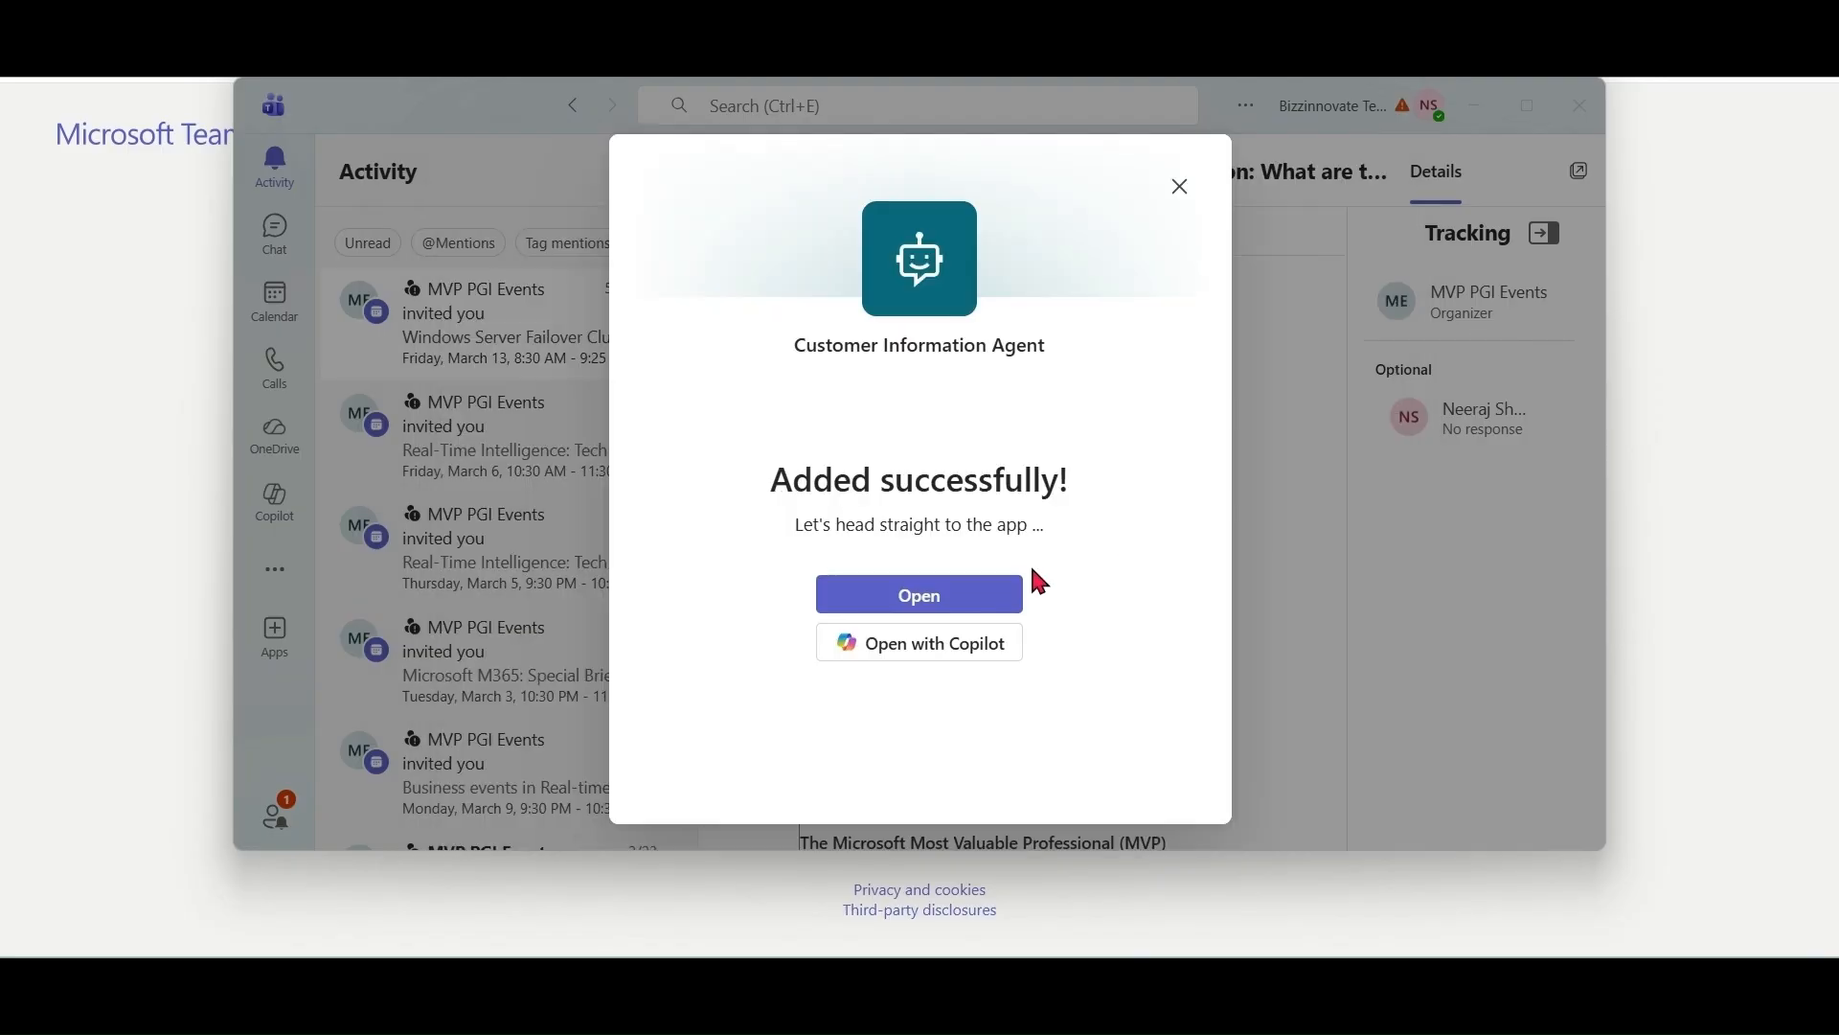
pyautogui.click(944, 613)
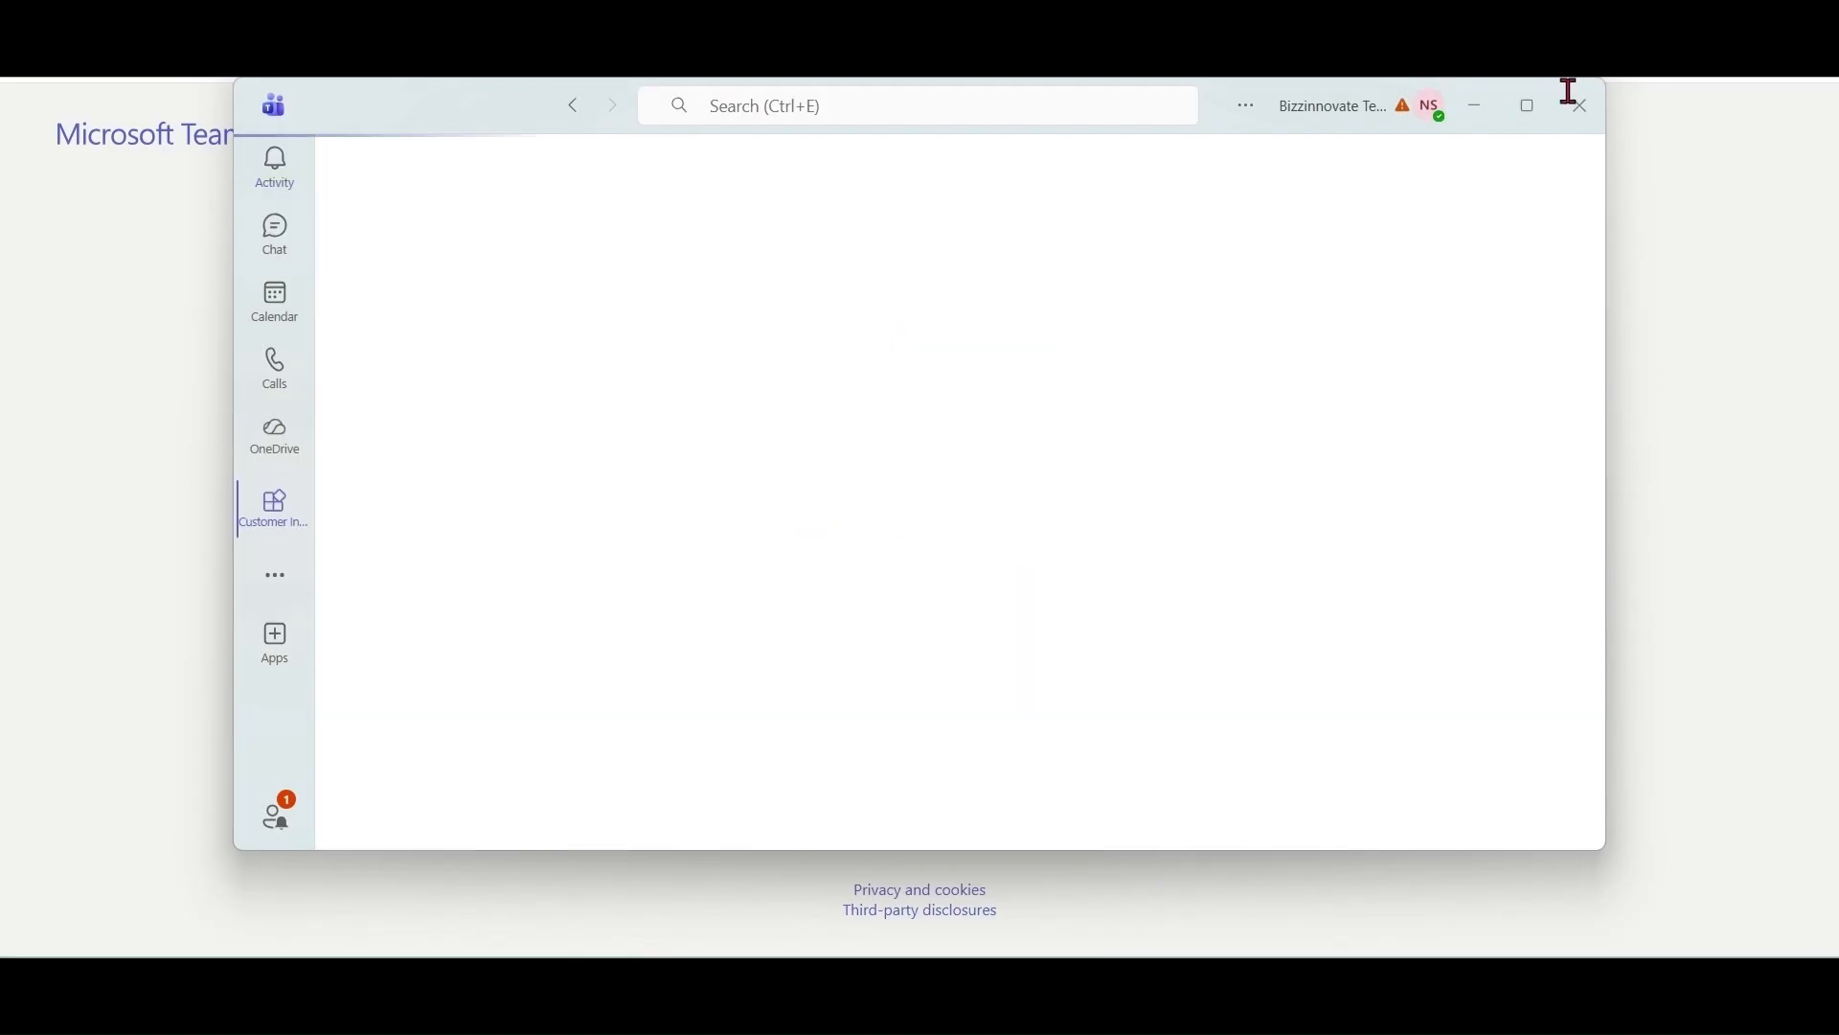
pyautogui.click(1530, 110)
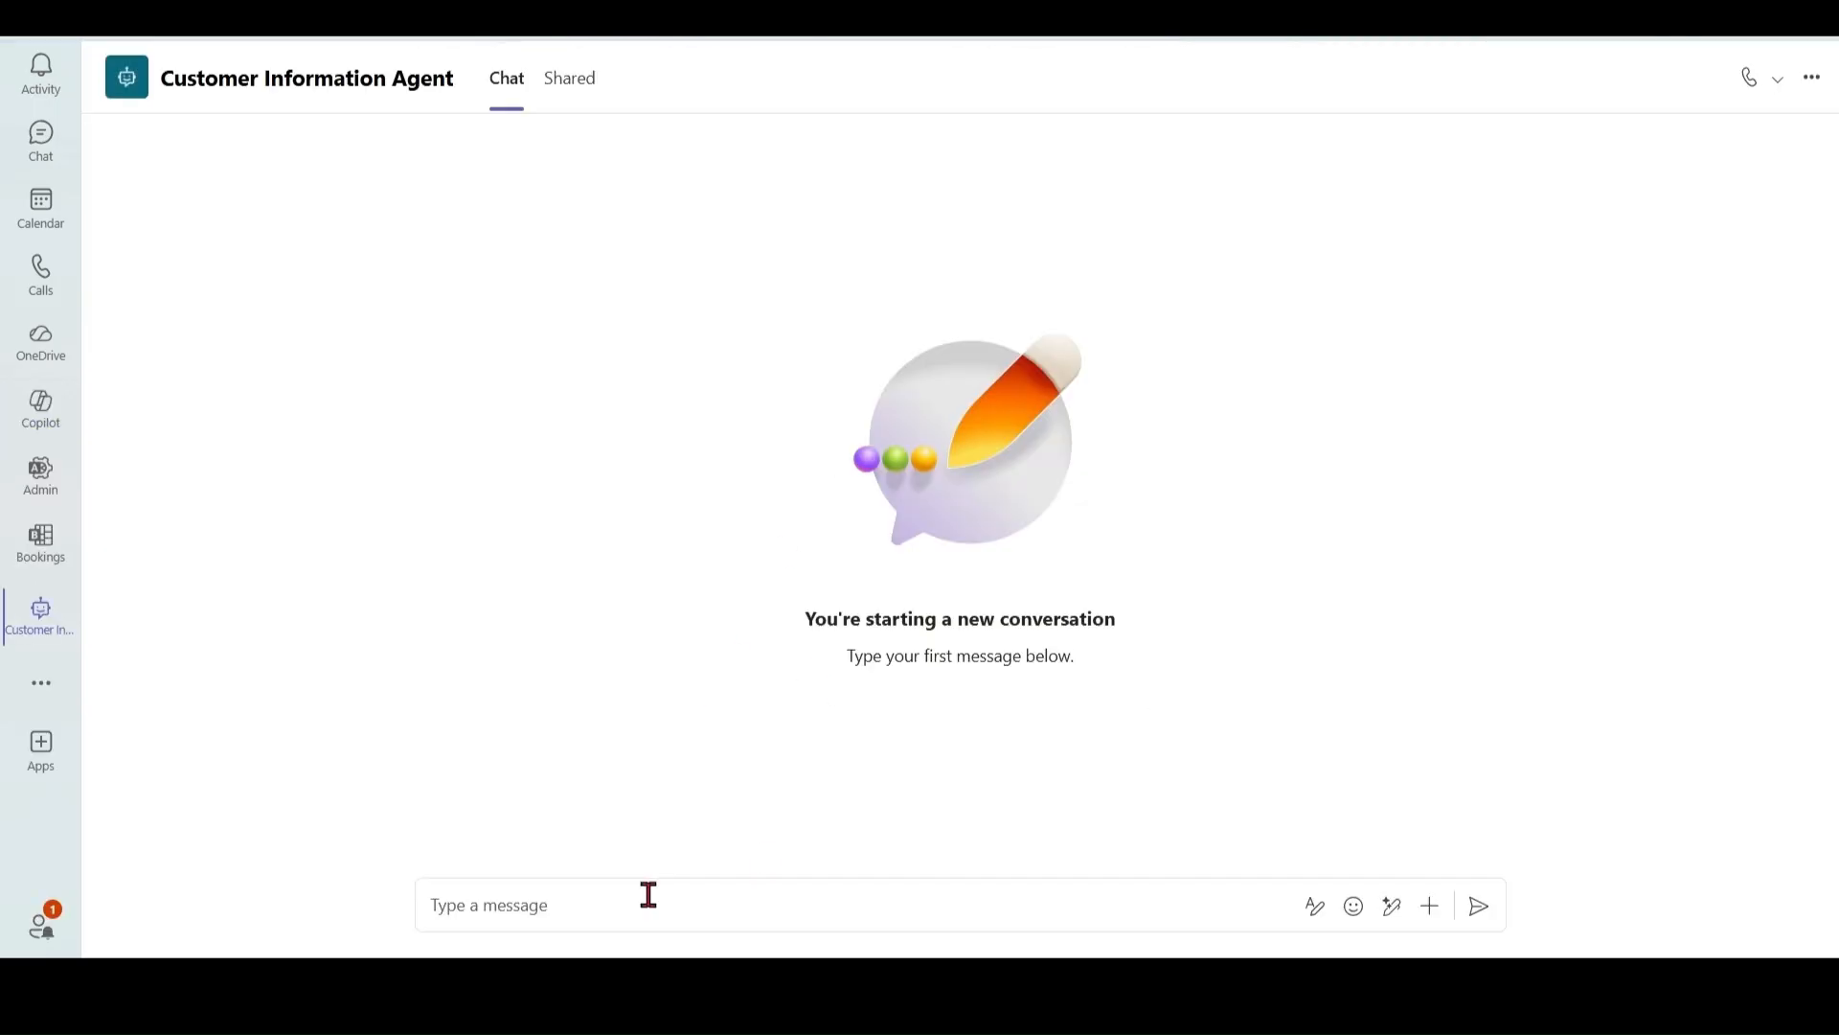
# Step: Ask the agent in Teams chat for a contact's email address
pyautogui.click(647, 893)
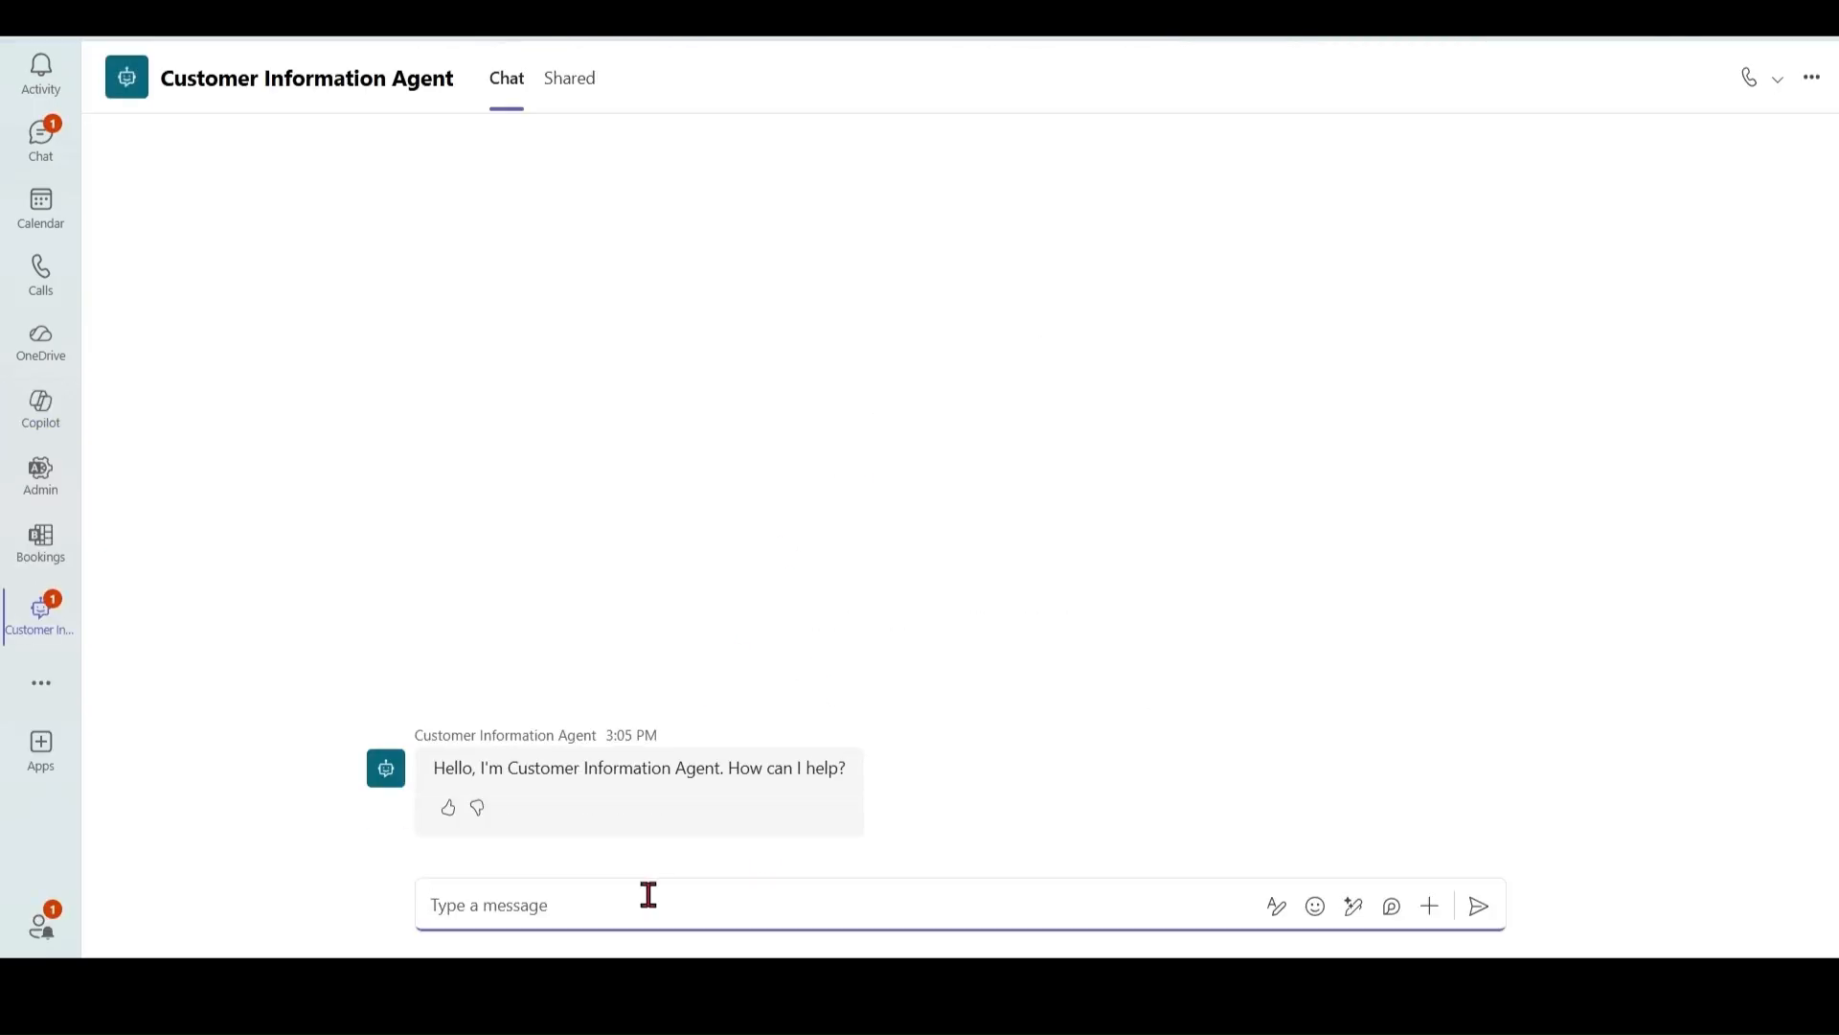
pyautogui.write('email')
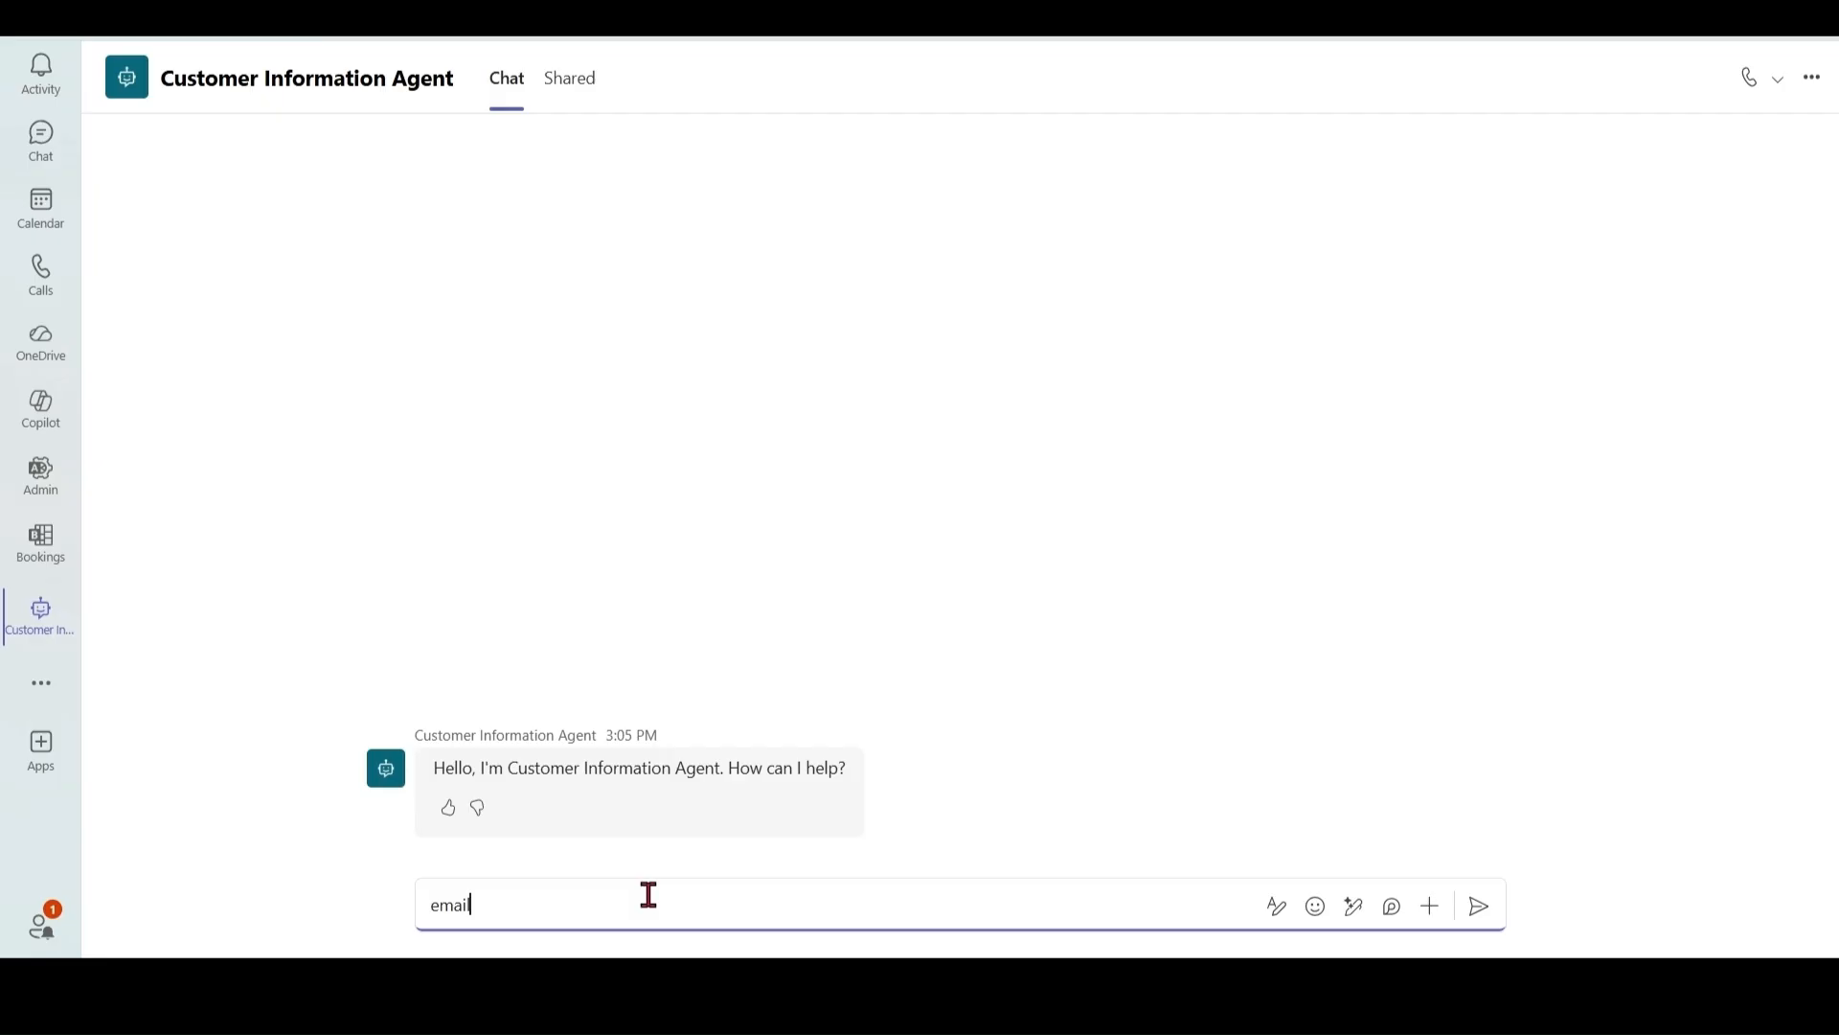
pyautogui.write(' of amar')
pyautogui.press('Return')
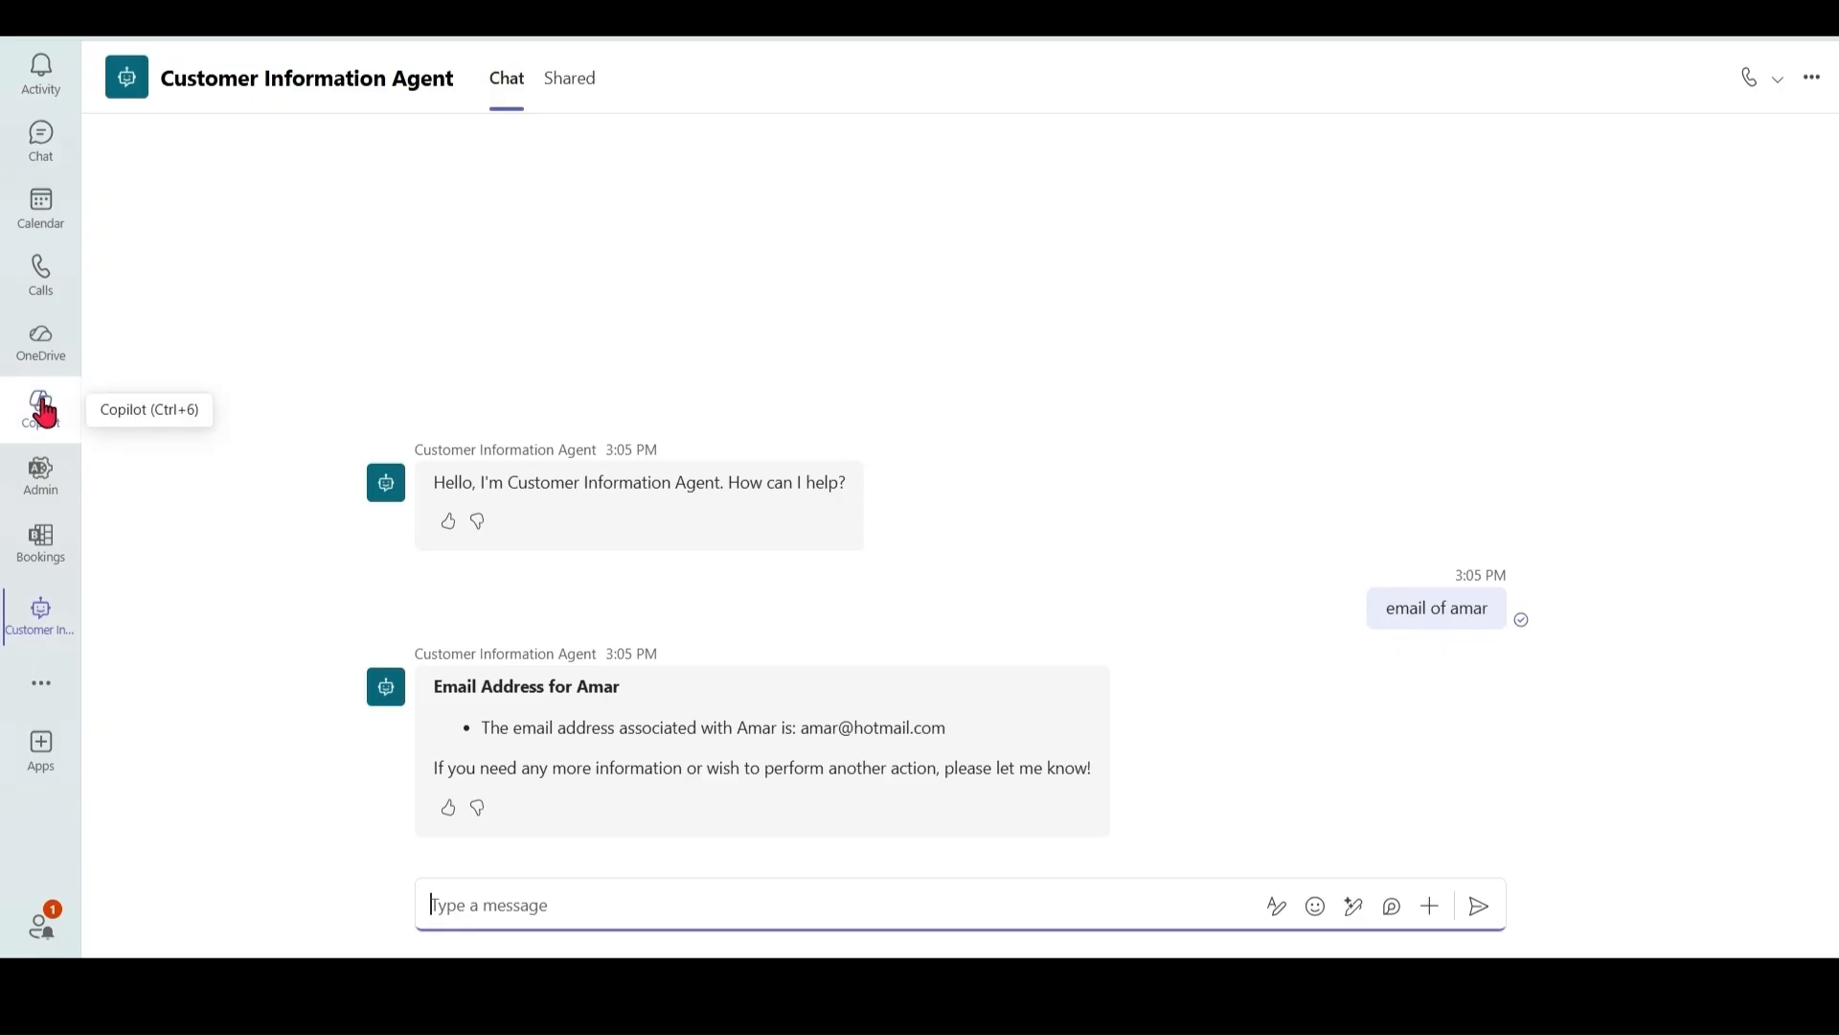
pyautogui.click(44, 412)
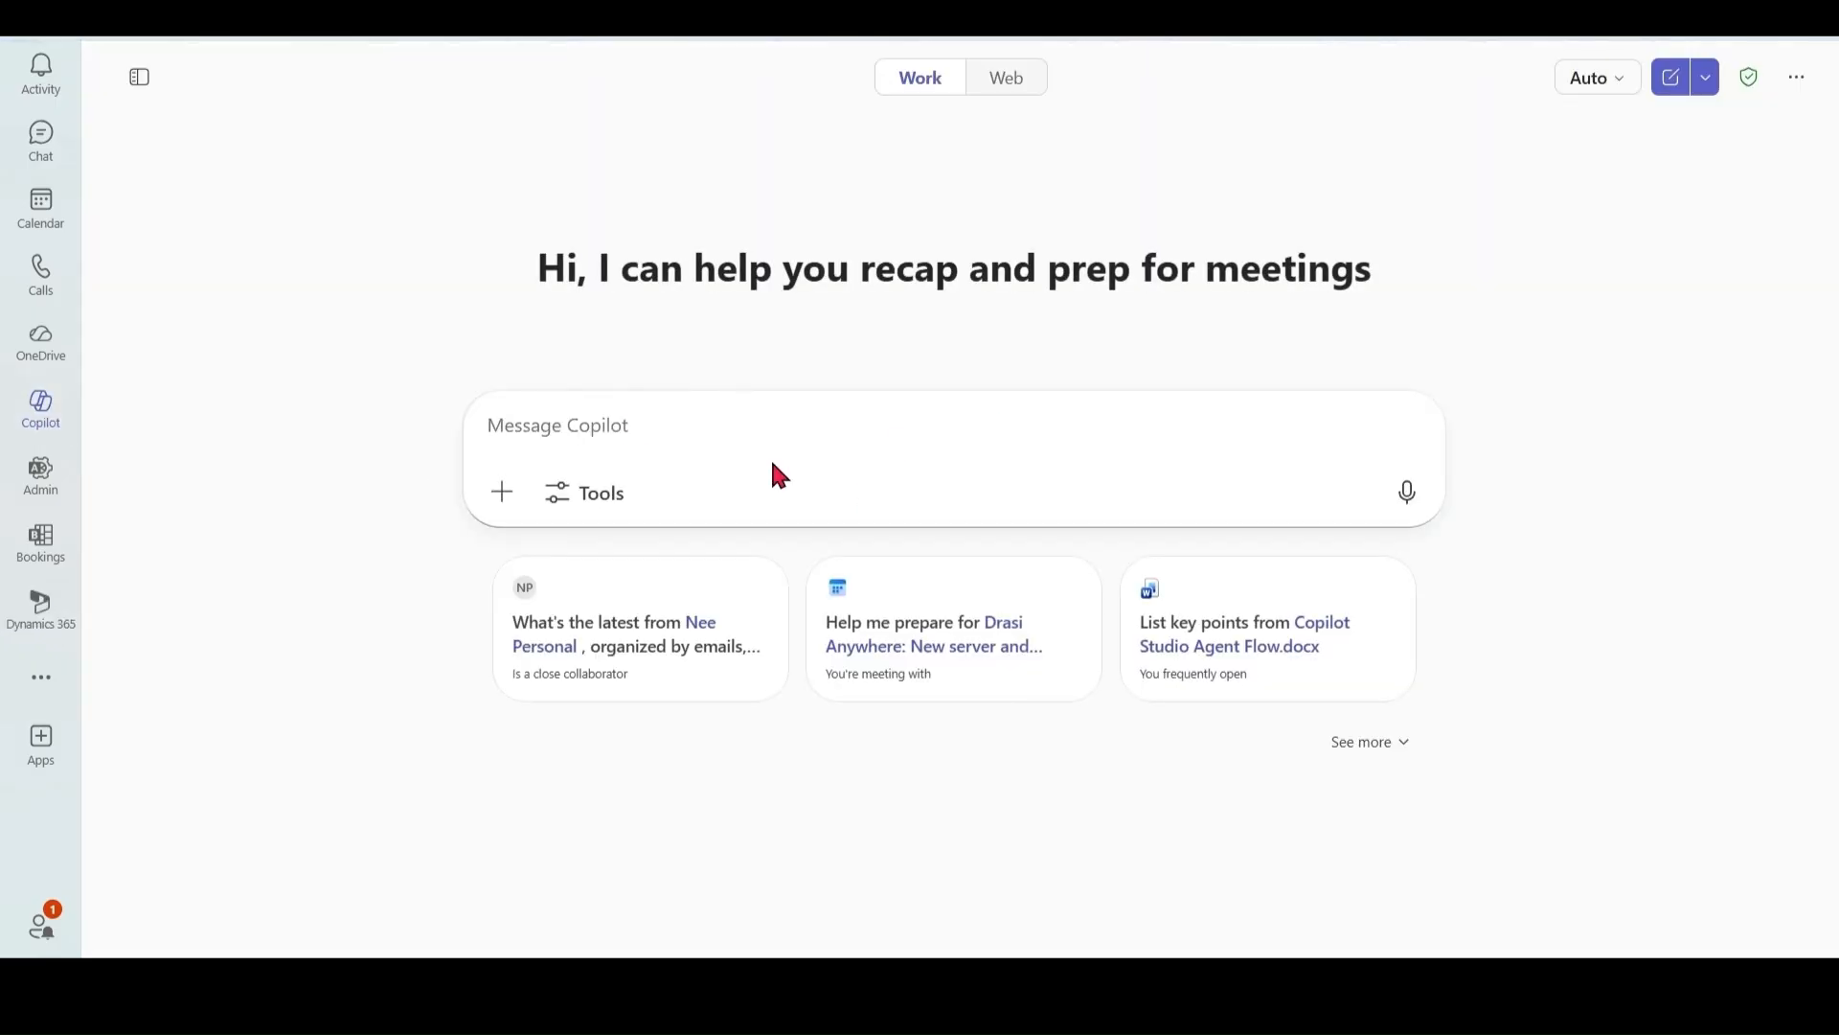
pyautogui.click(683, 425)
pyautogui.write('@cus')
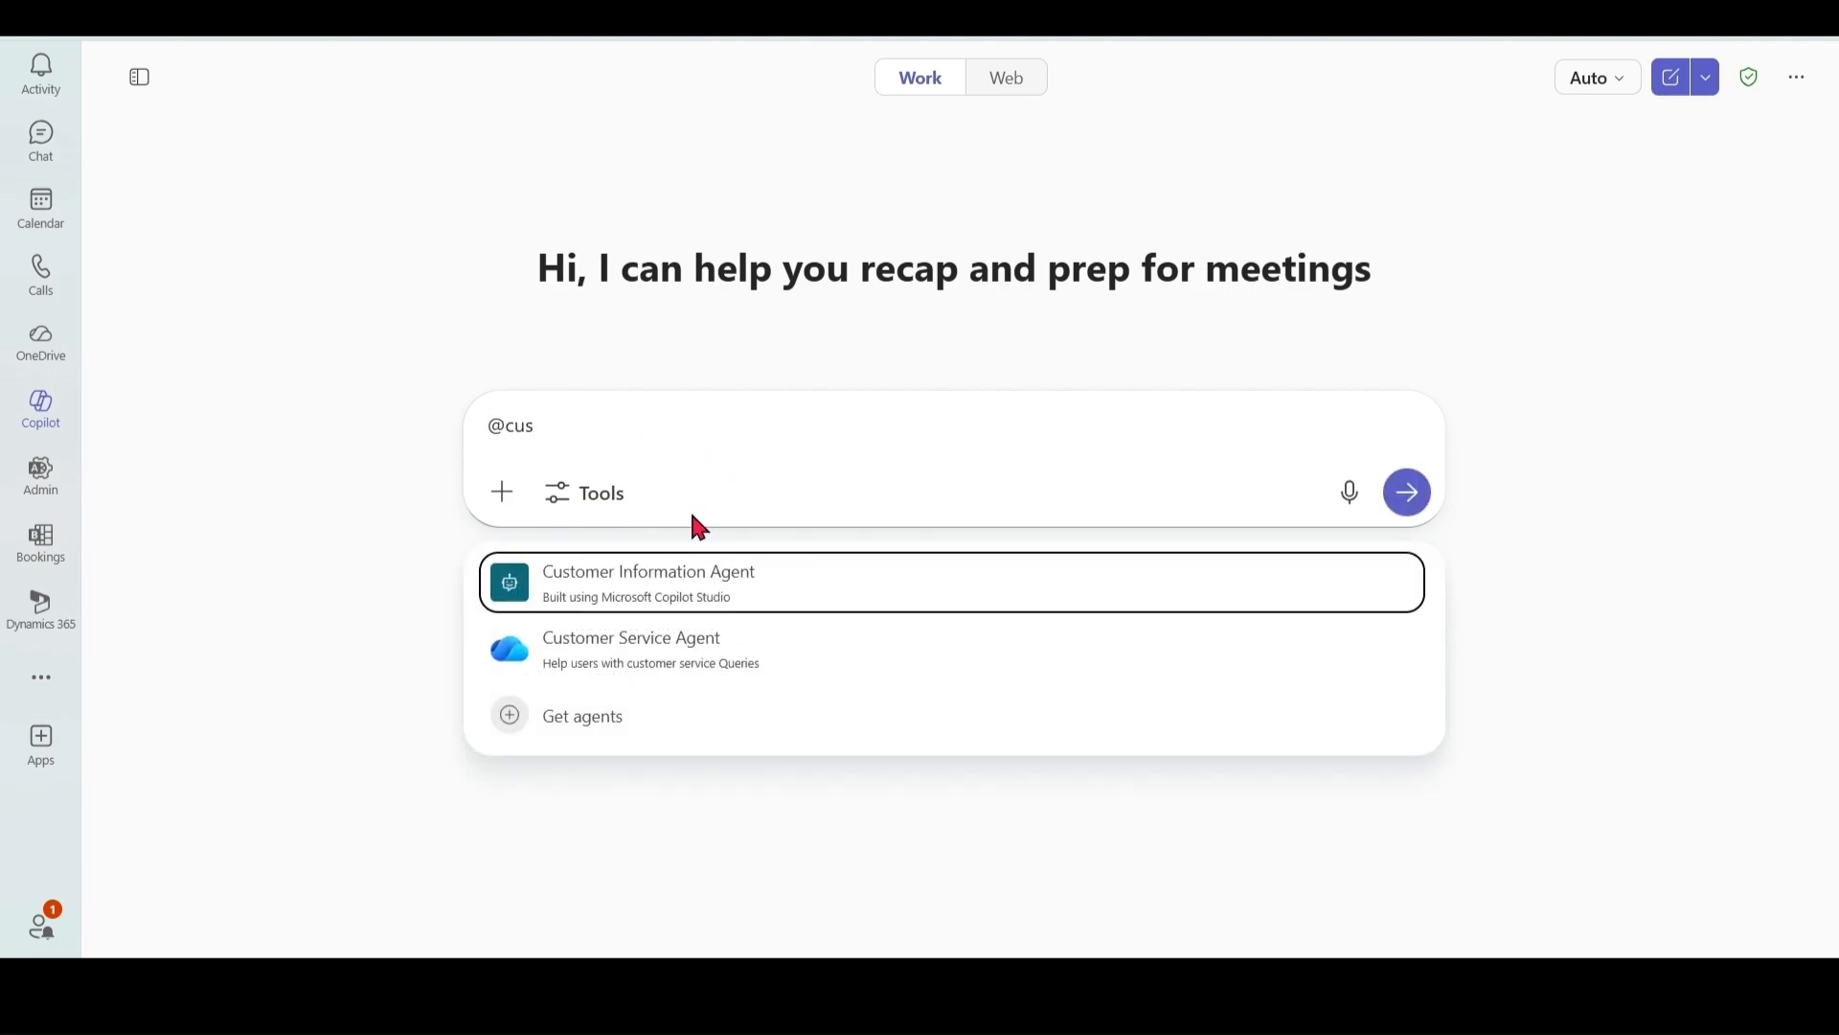
pyautogui.press('Return')
pyautogui.click(747, 422)
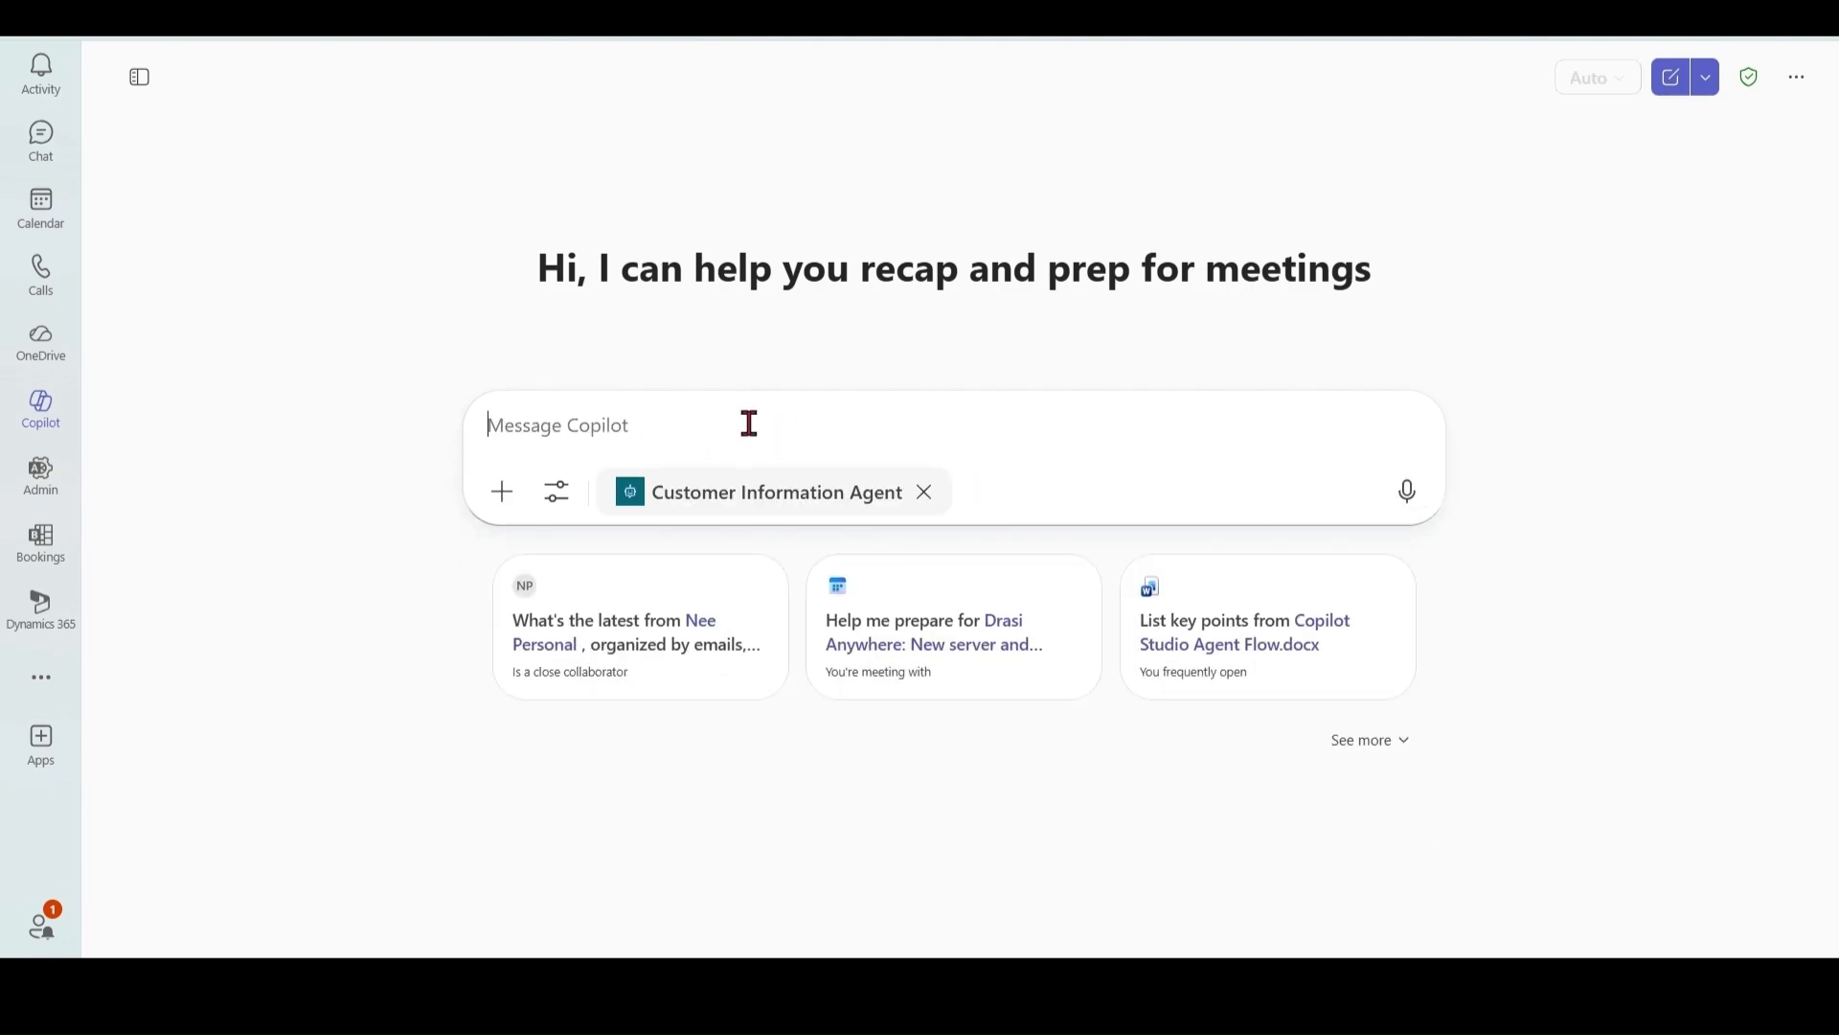
pyautogui.write('email of Shubh')
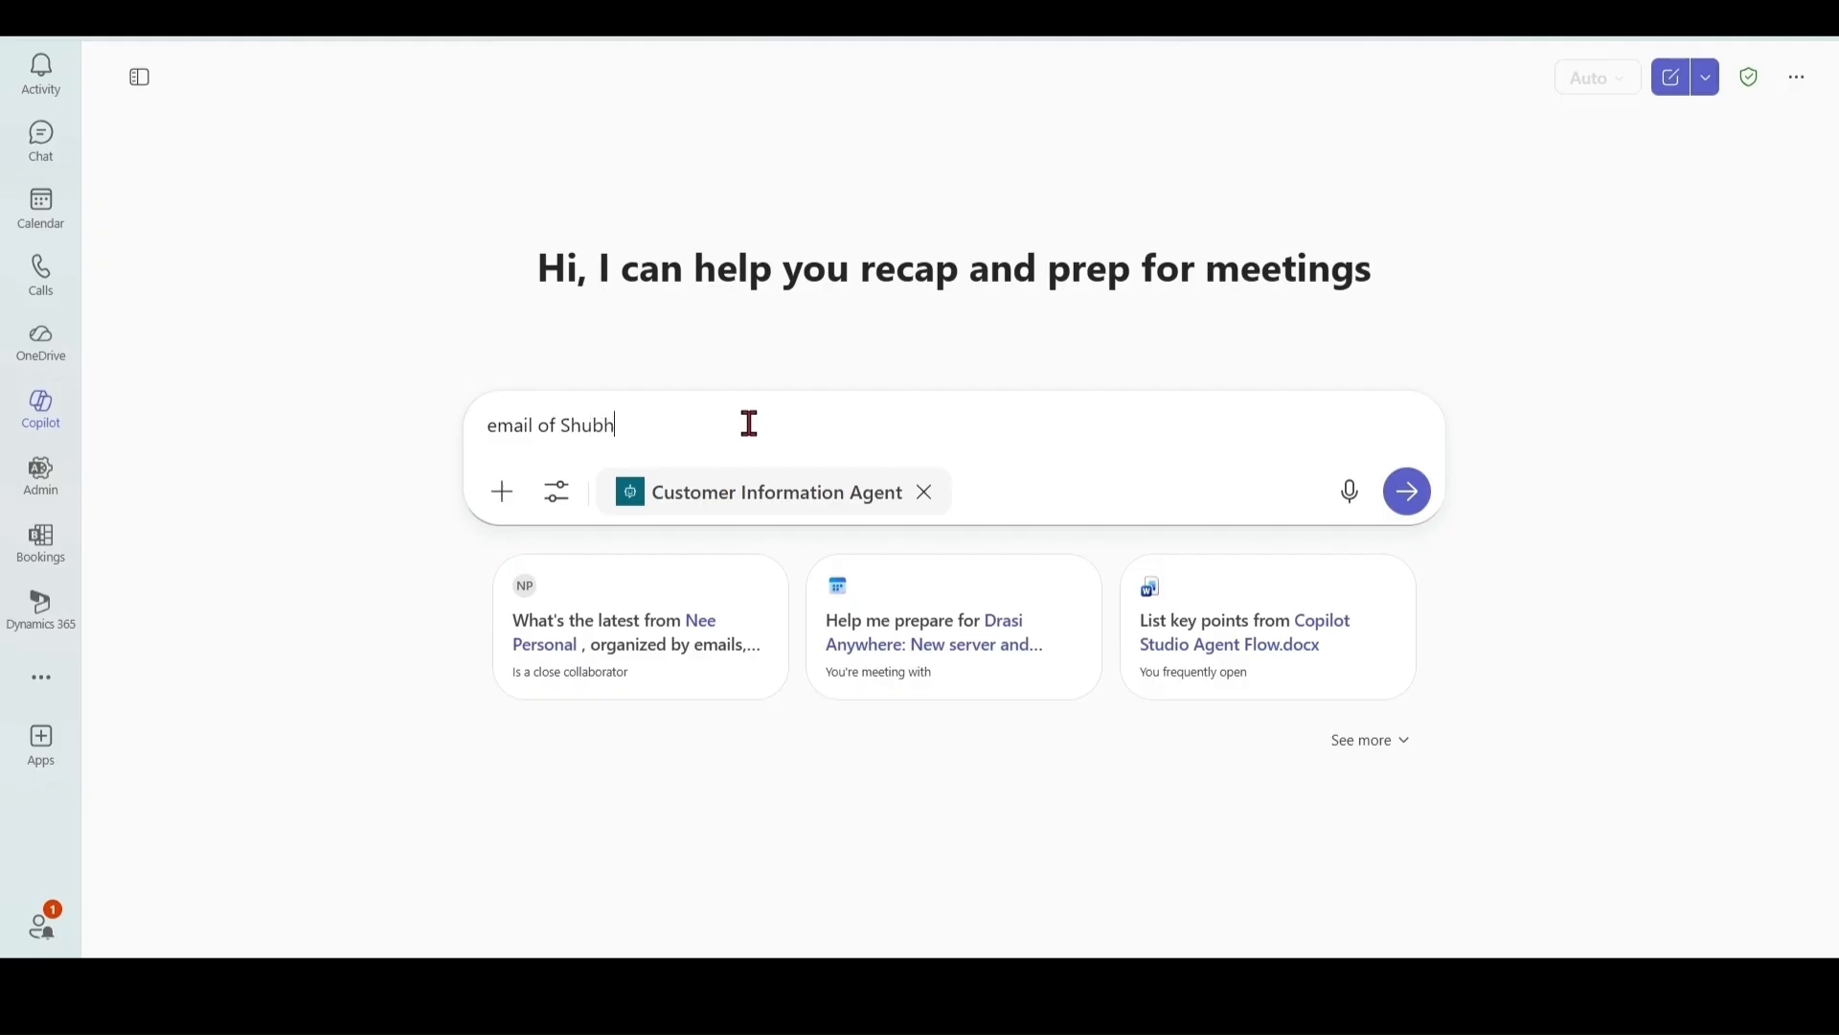
pyautogui.press('Return')
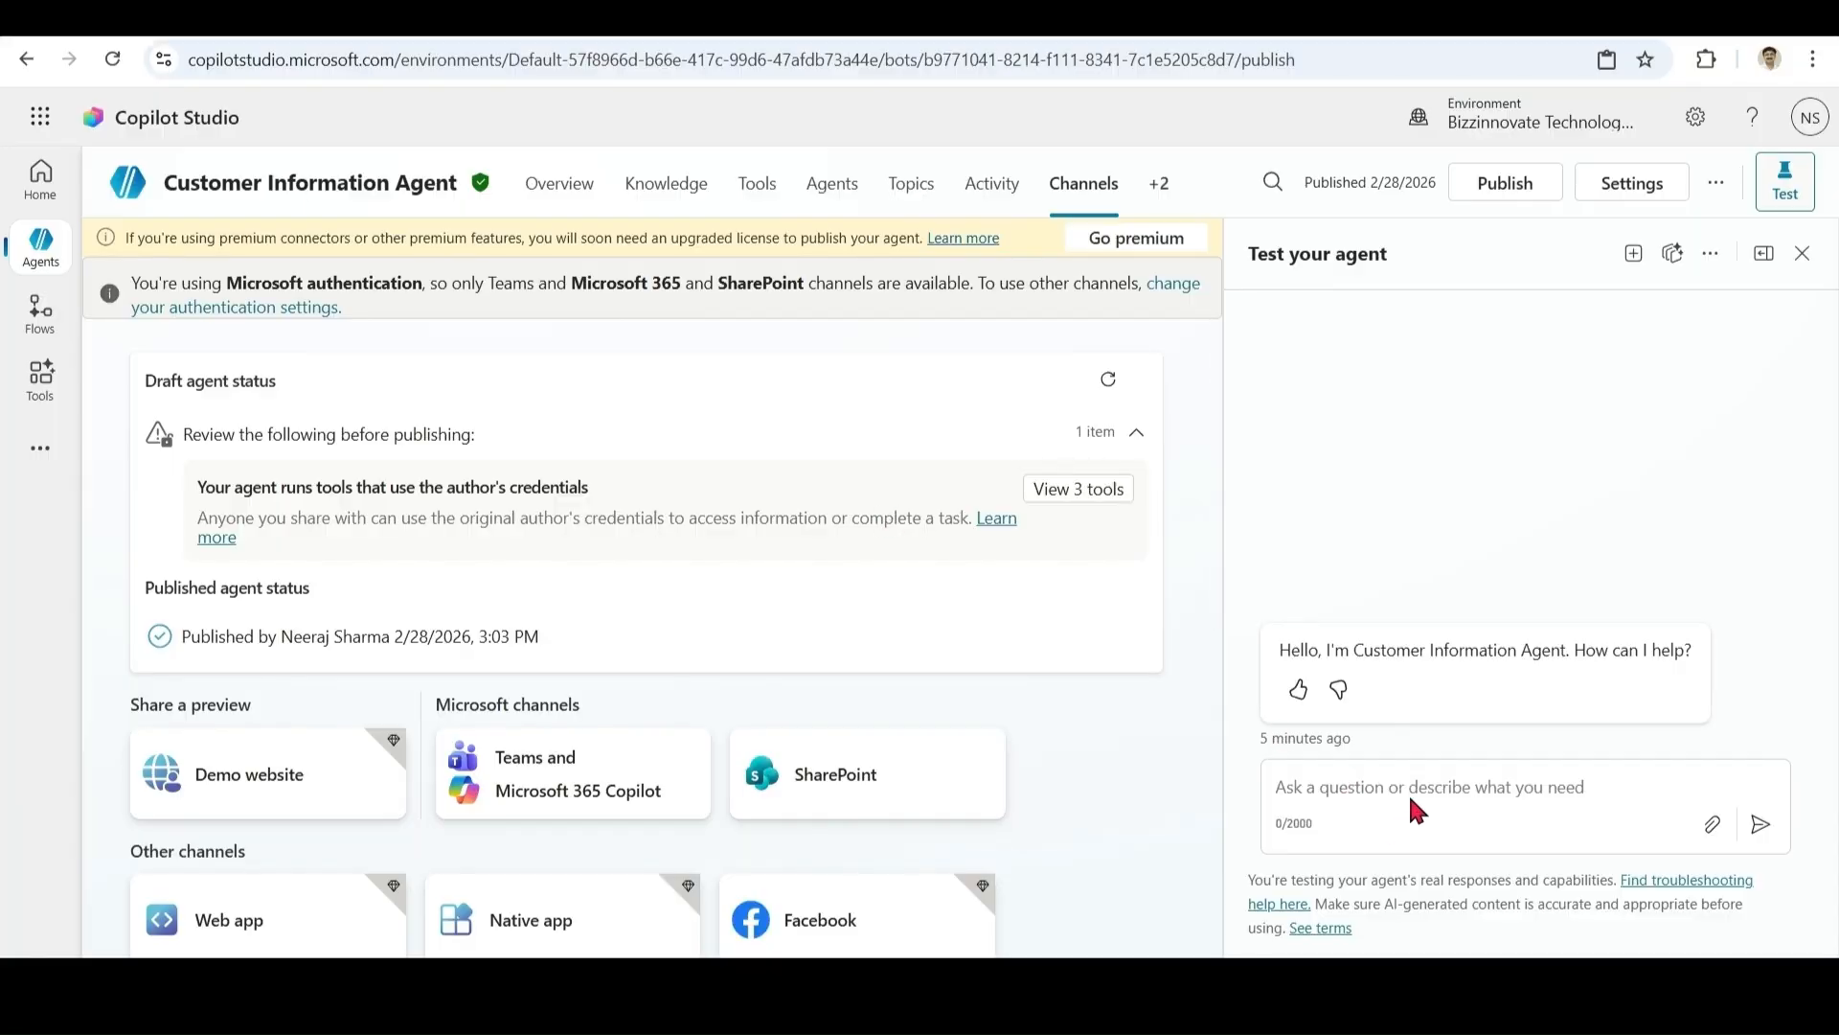
# Step: Leave the agent's test chat and go to the Power Automate home page tab
pyautogui.click(1417, 786)
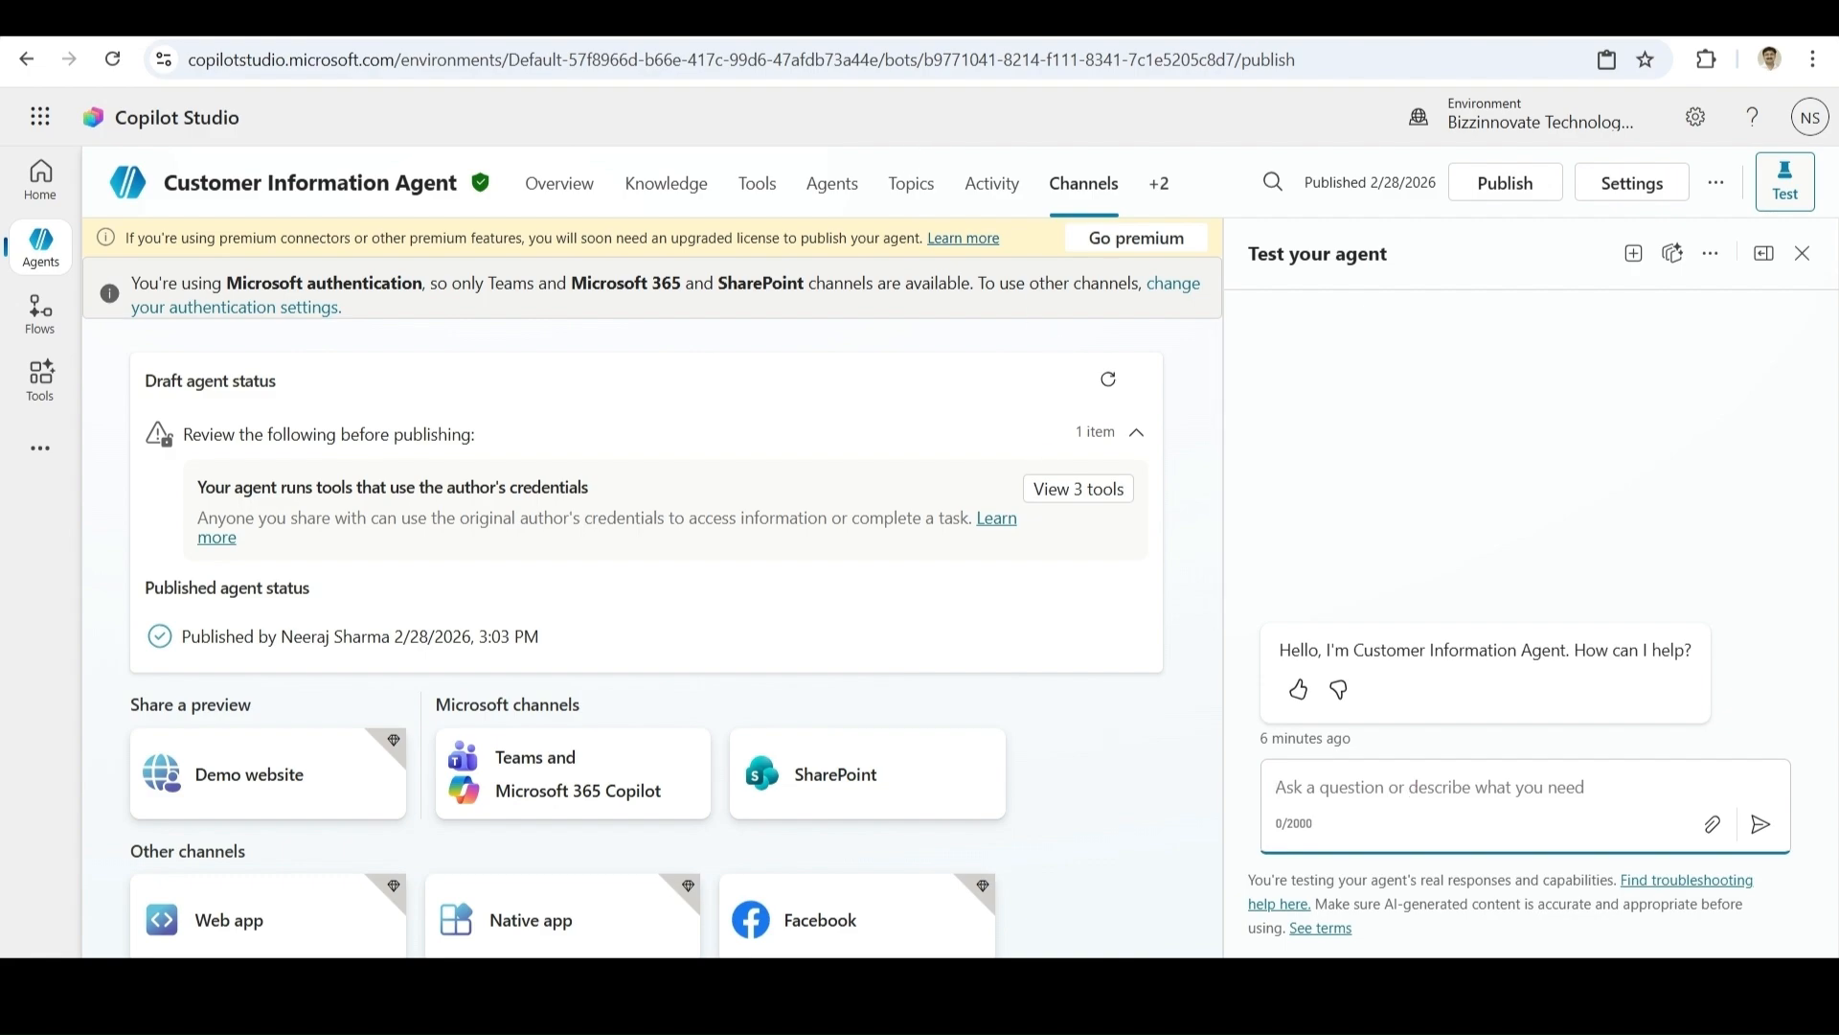
pyautogui.click(1017, 26)
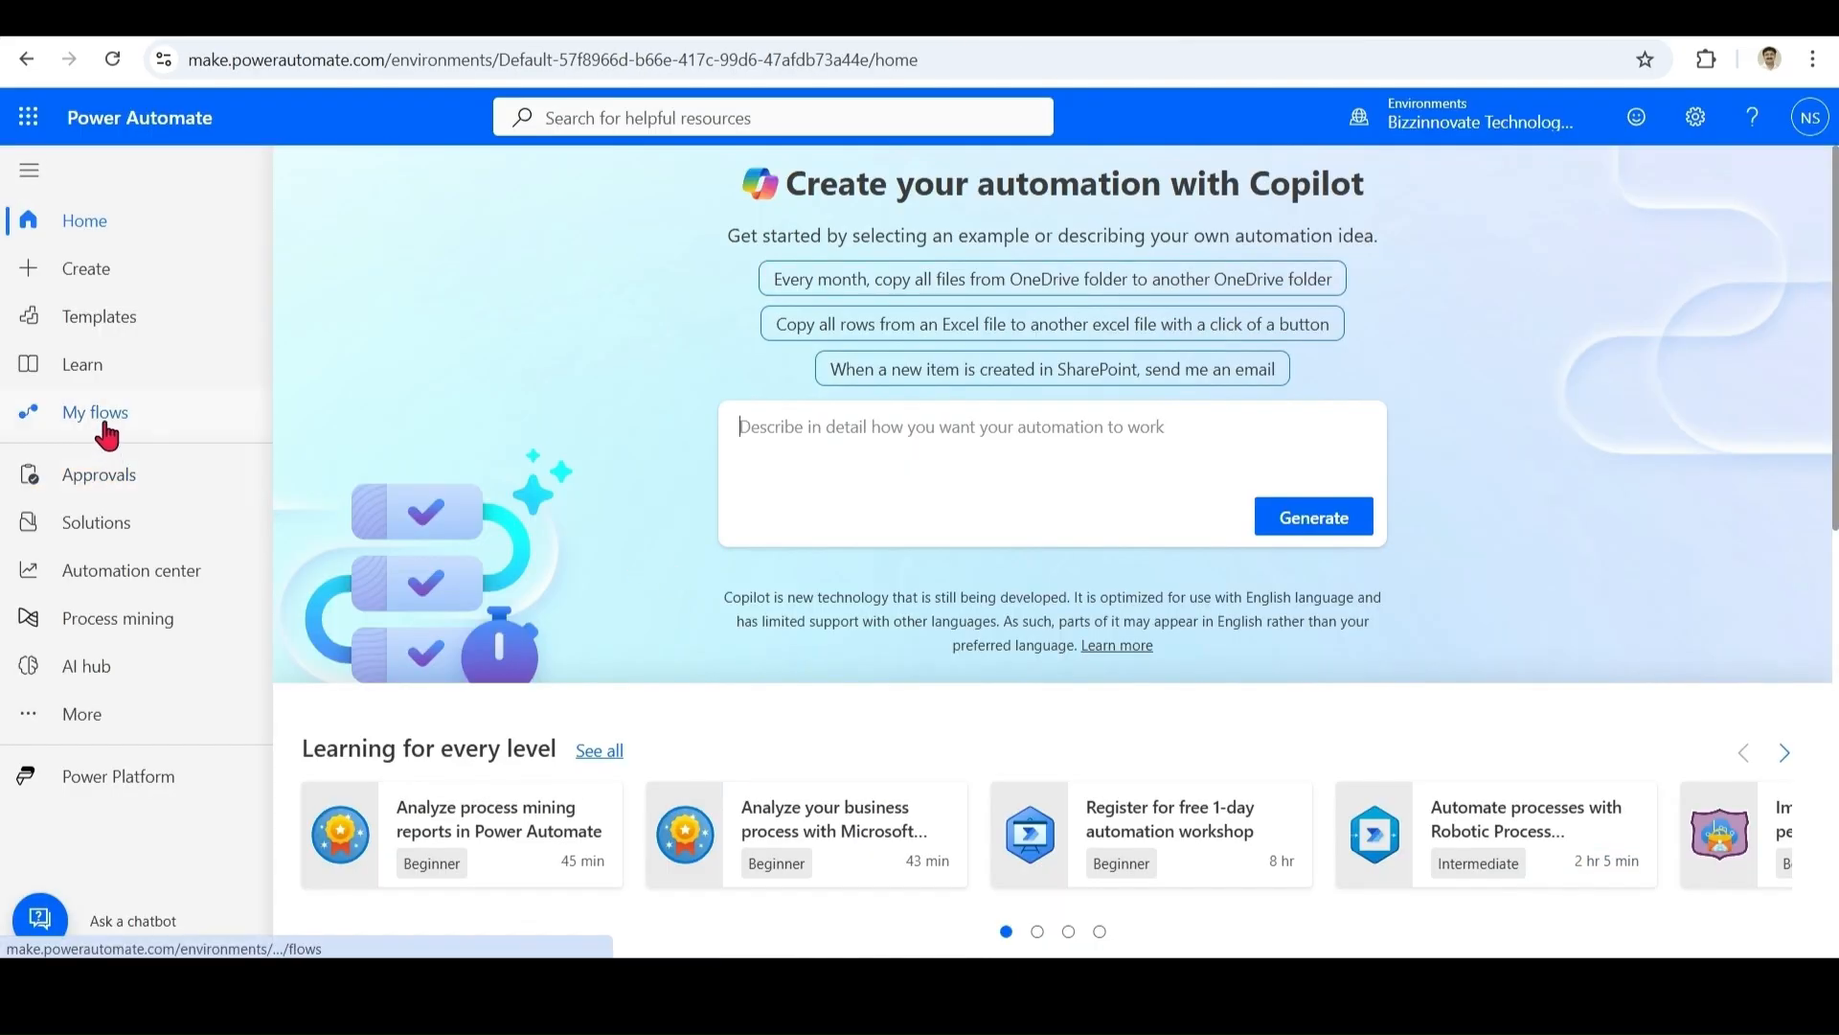
# Step: Change the HBRRT flow's plan from Owner to Copilot Studio, saving and confirming the change
pyautogui.click(50, 417)
pyautogui.scroll(-10, 482, 937)
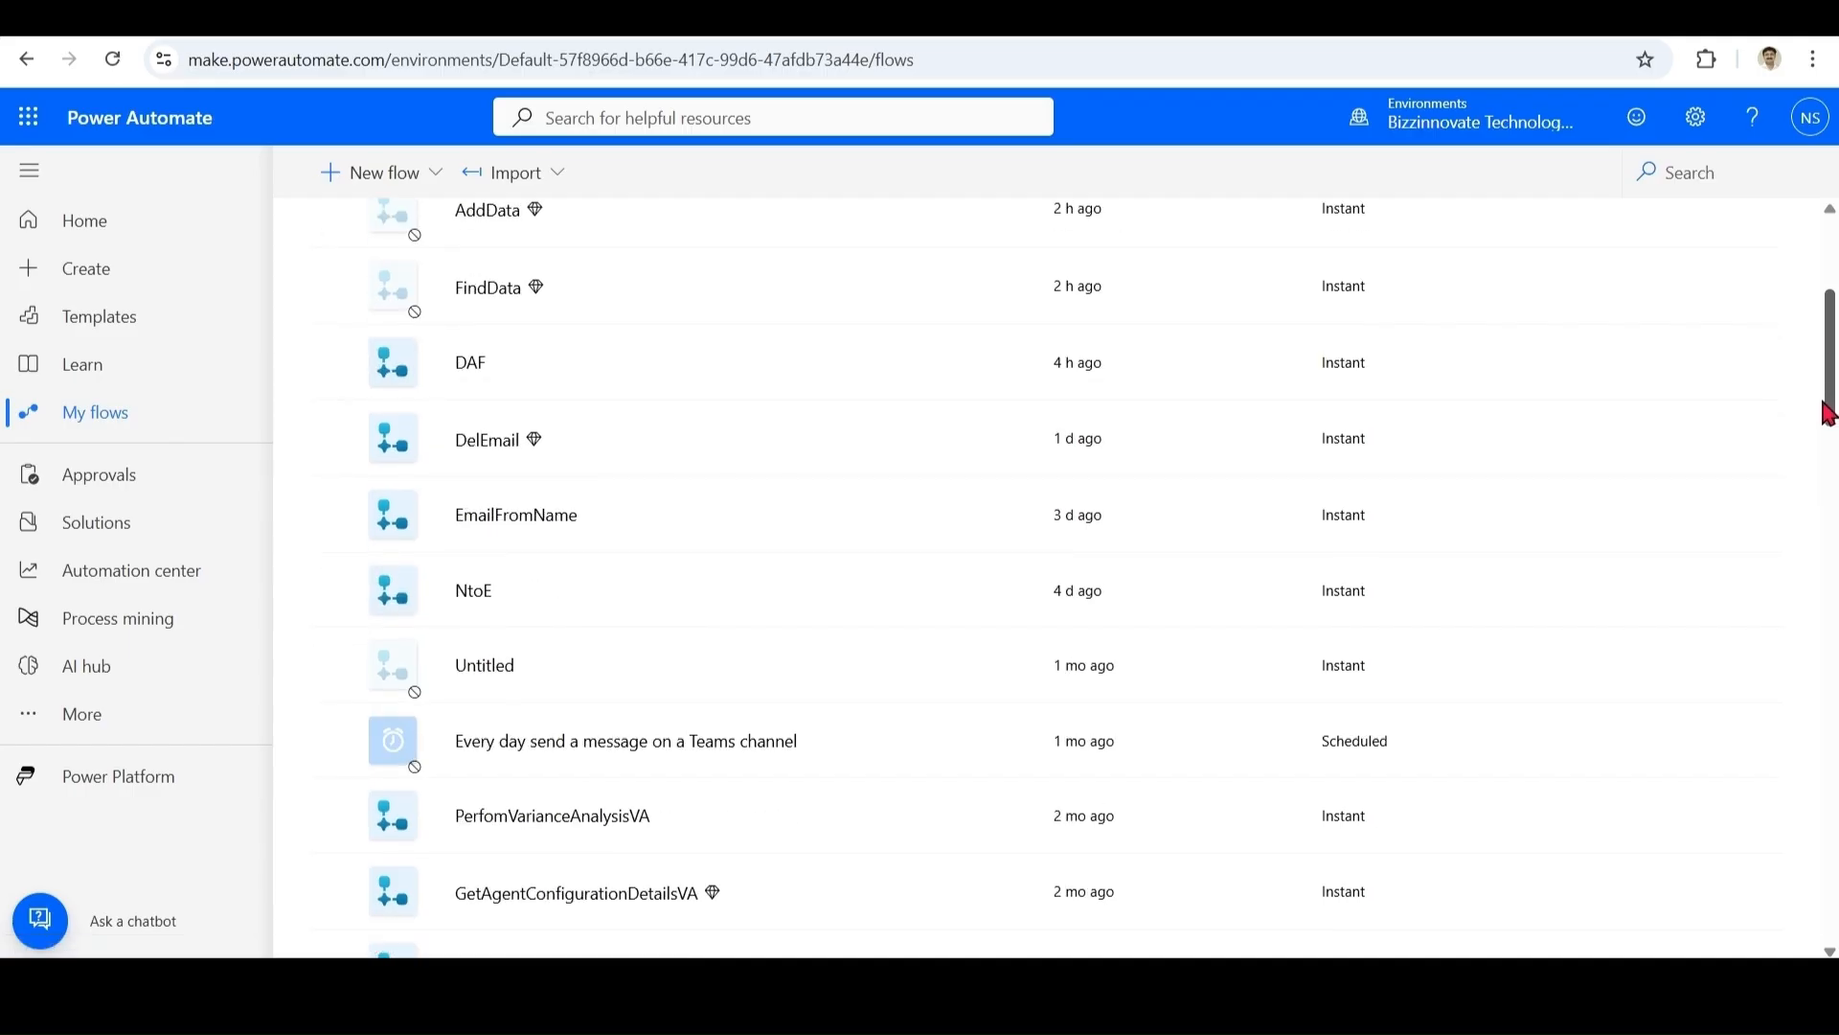
pyautogui.click(480, 949)
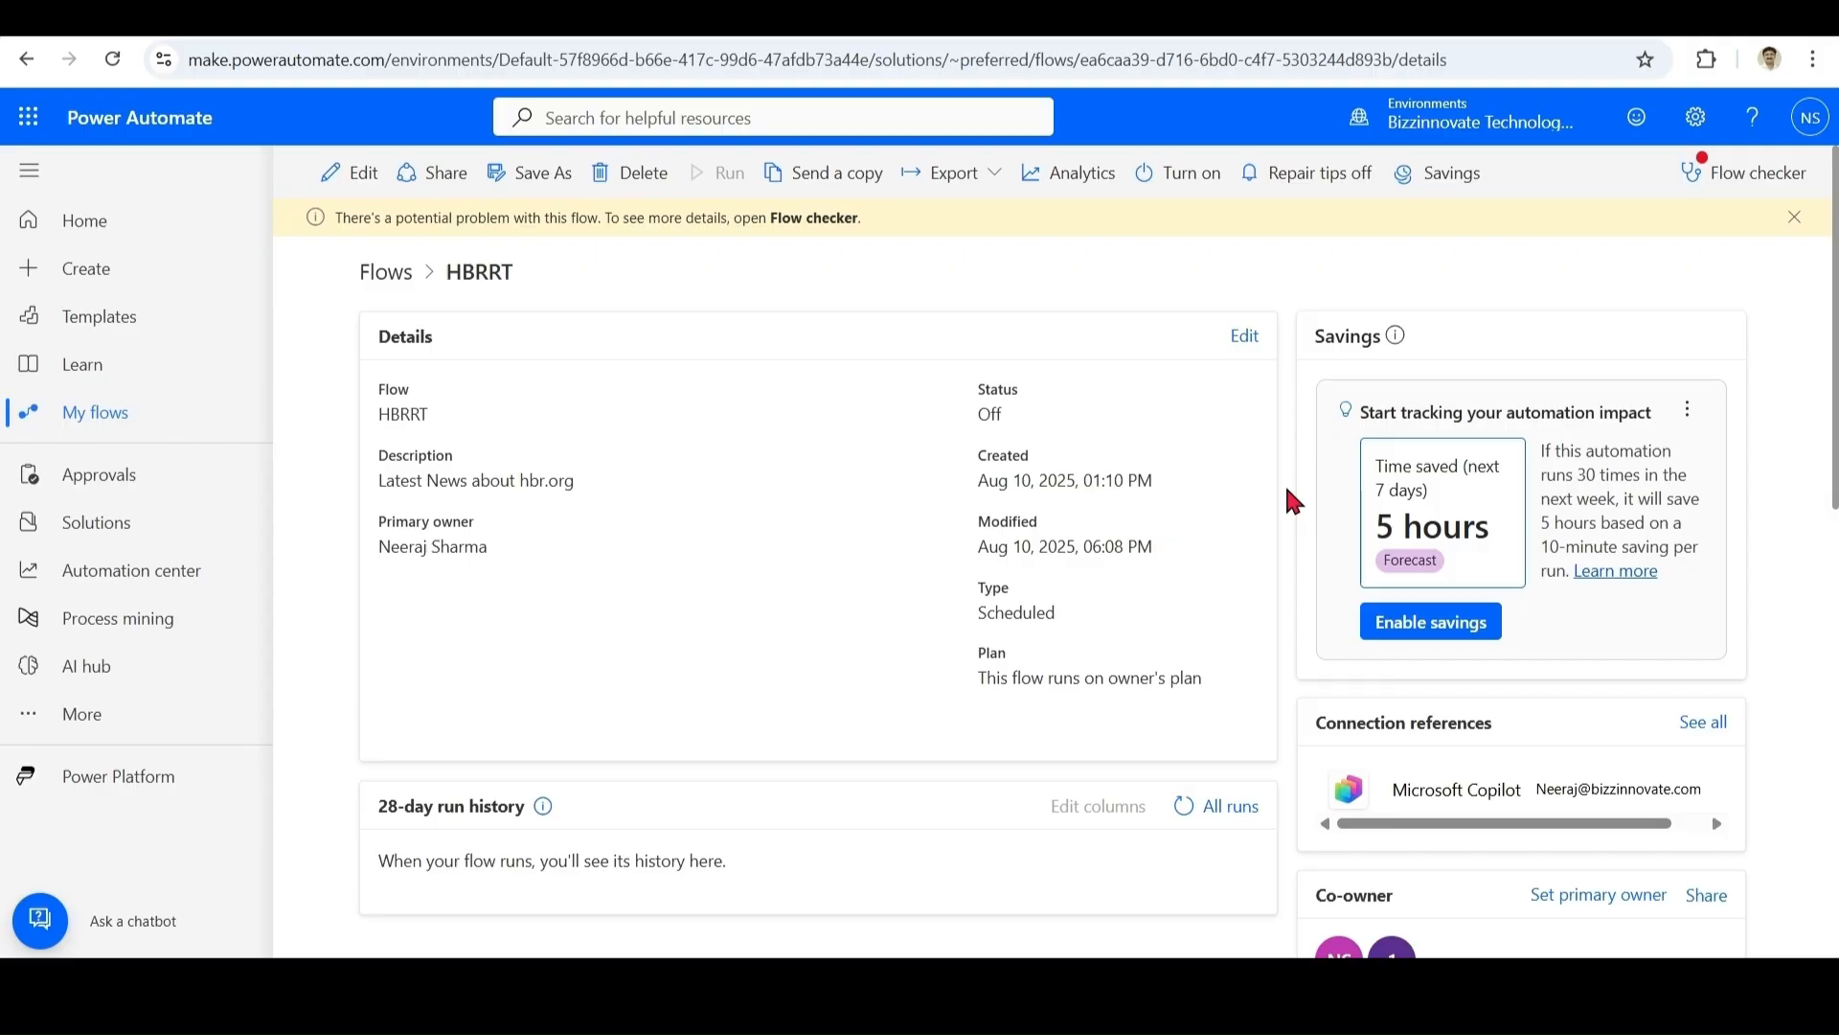
pyautogui.click(1245, 337)
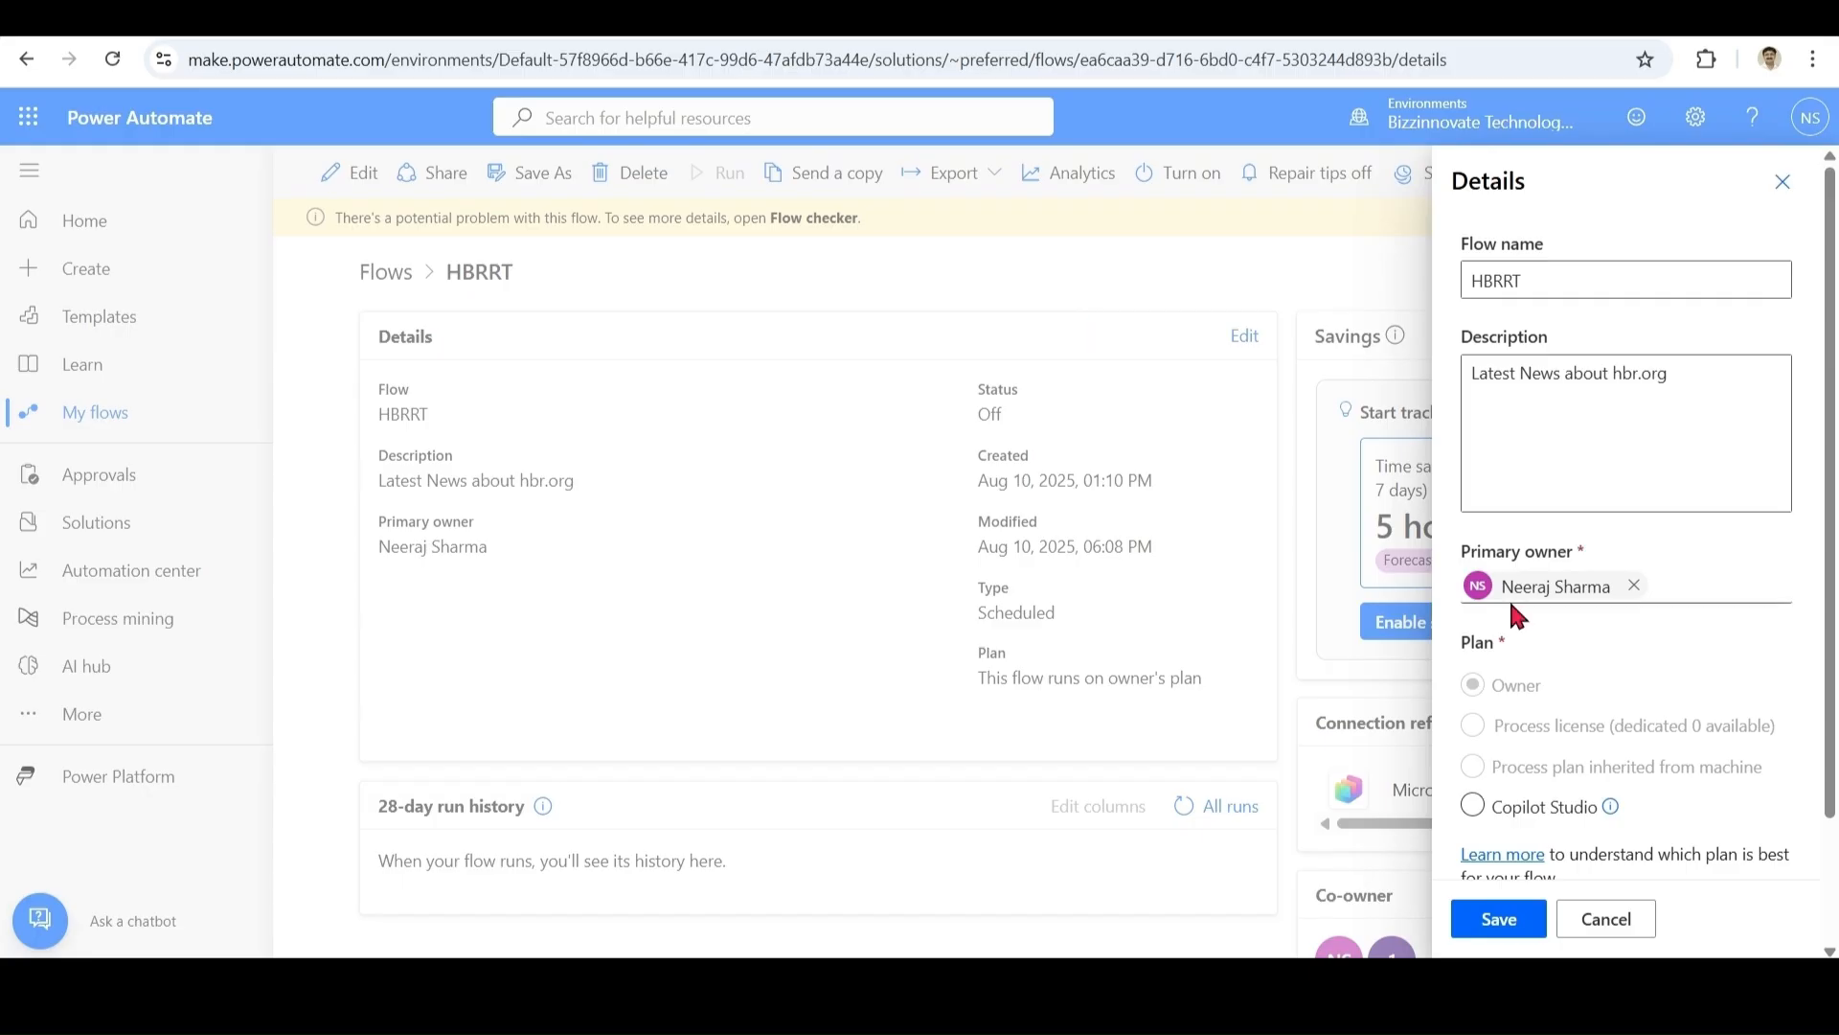
pyautogui.click(1475, 808)
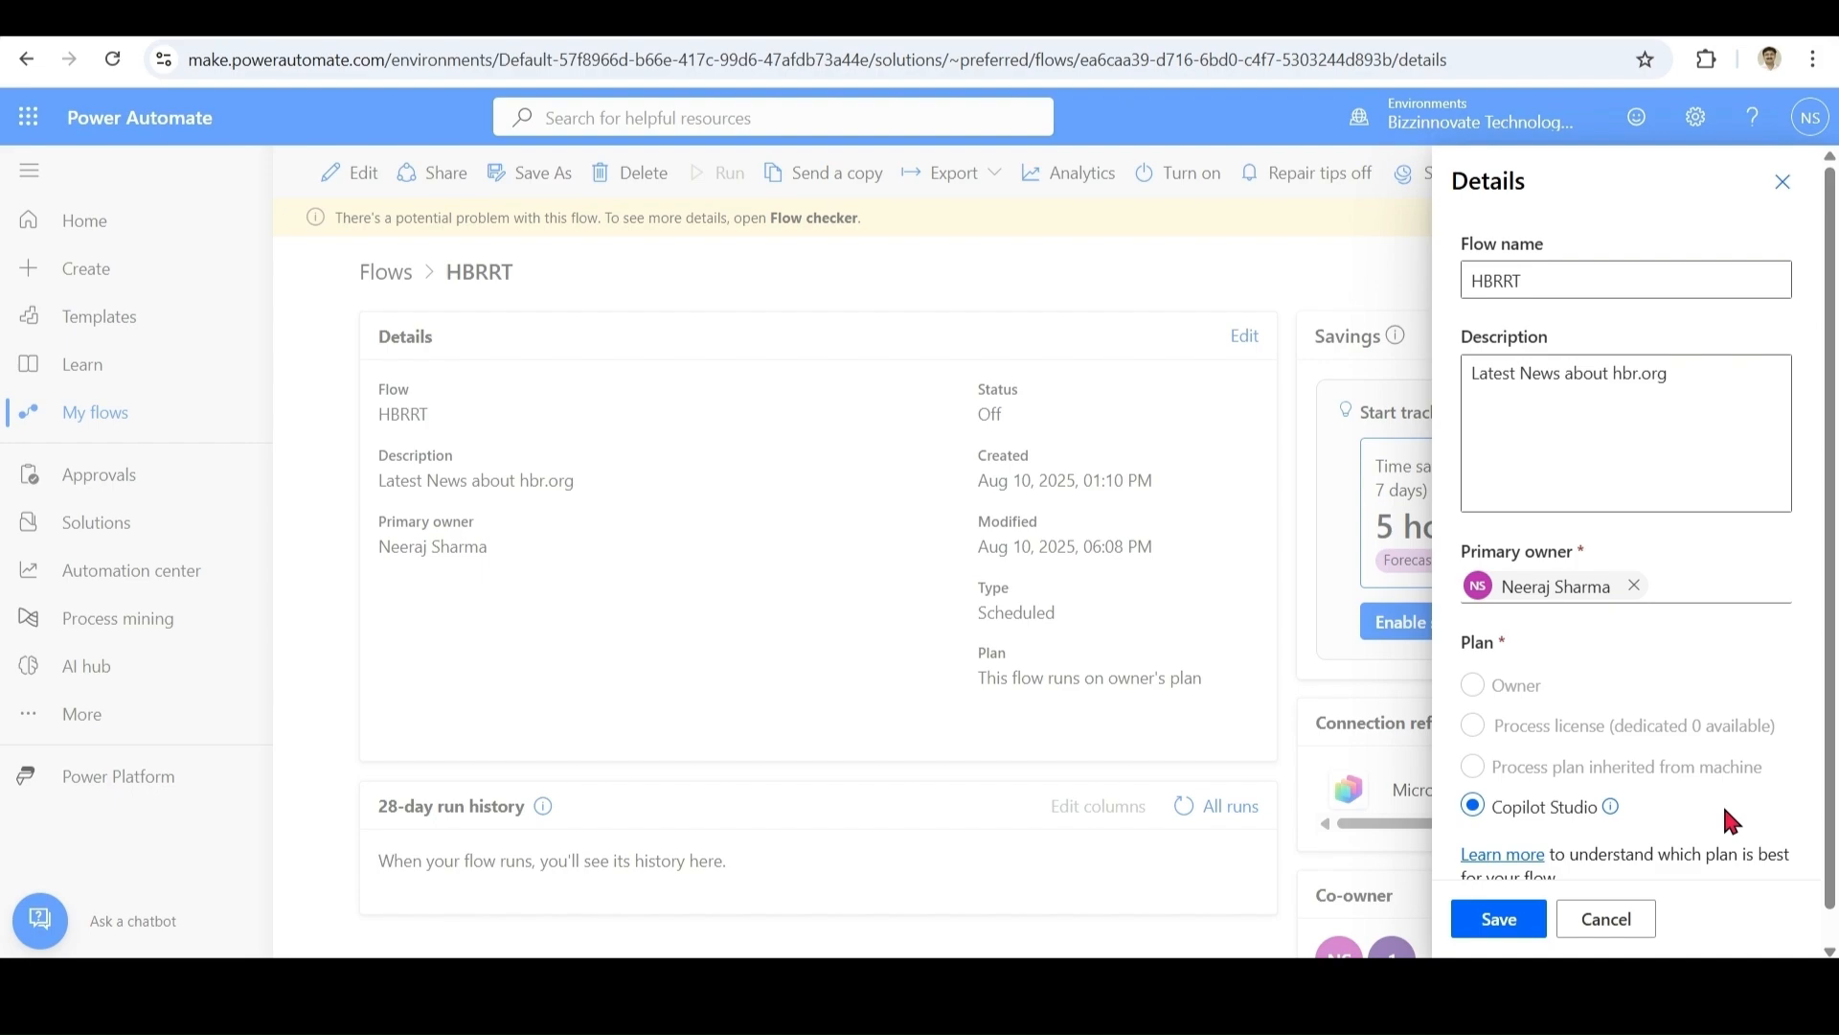
pyautogui.click(1500, 932)
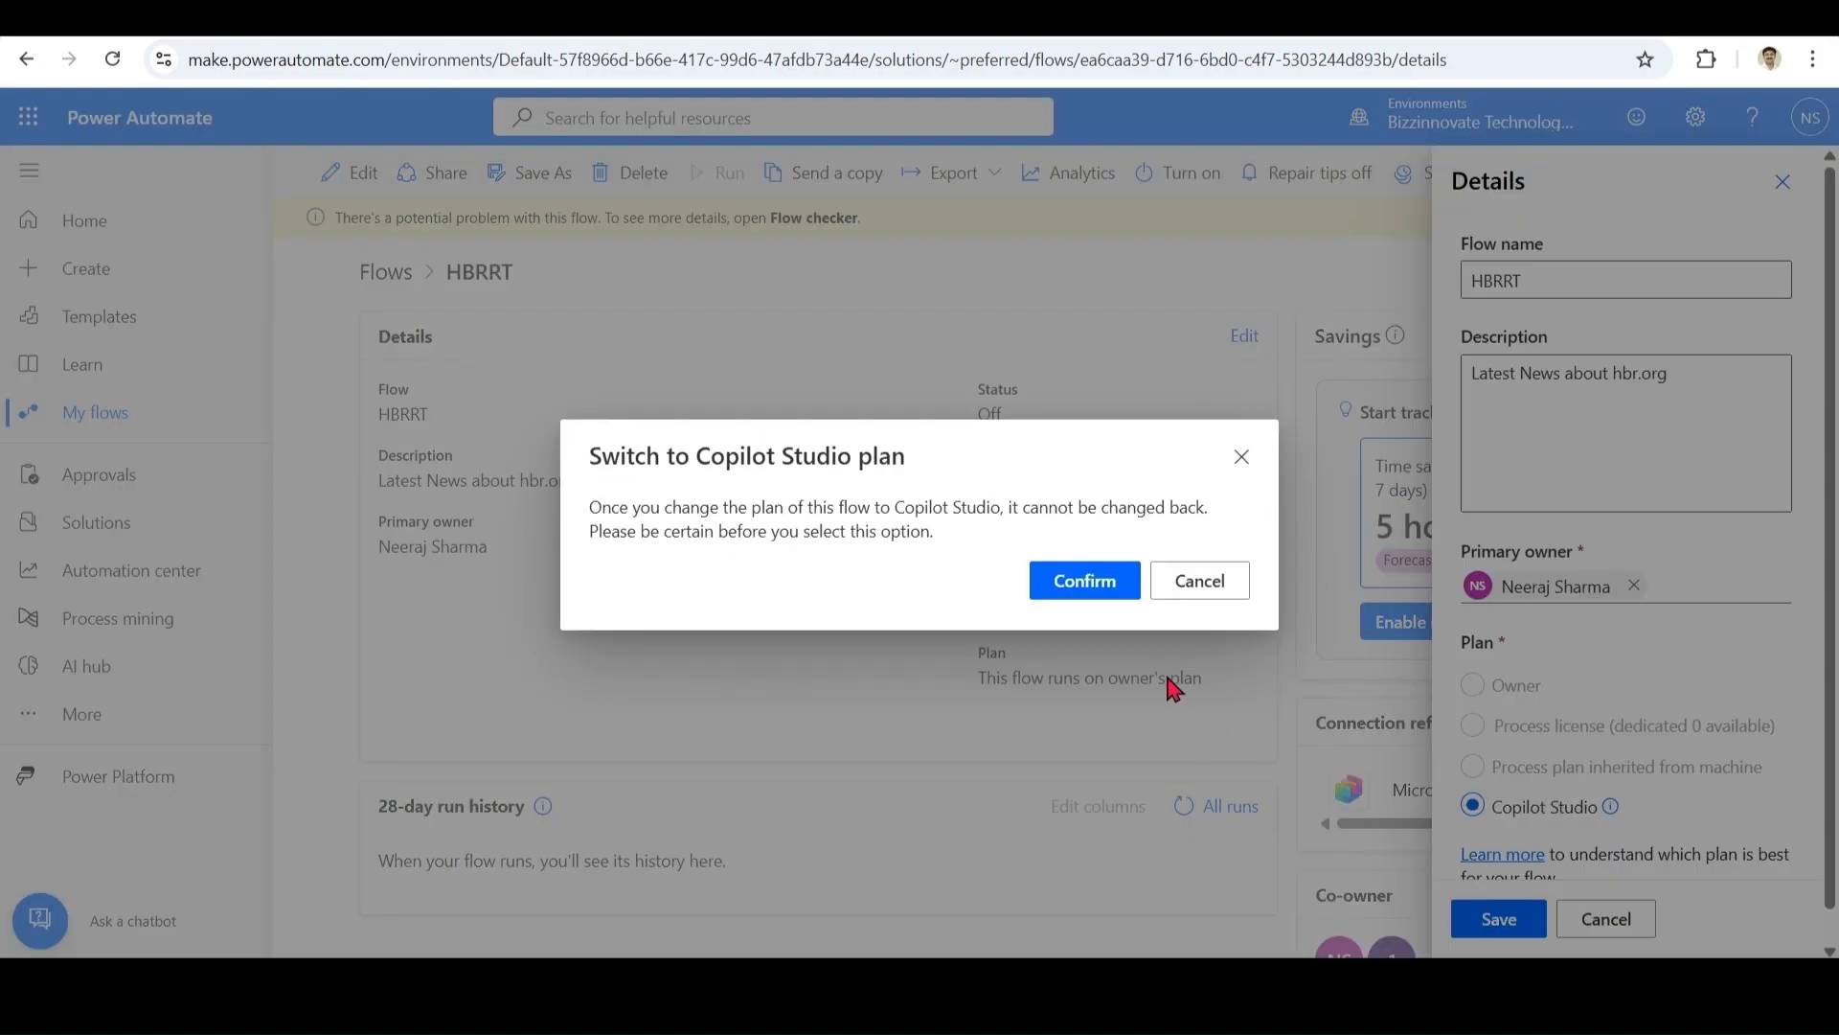
pyautogui.click(1090, 588)
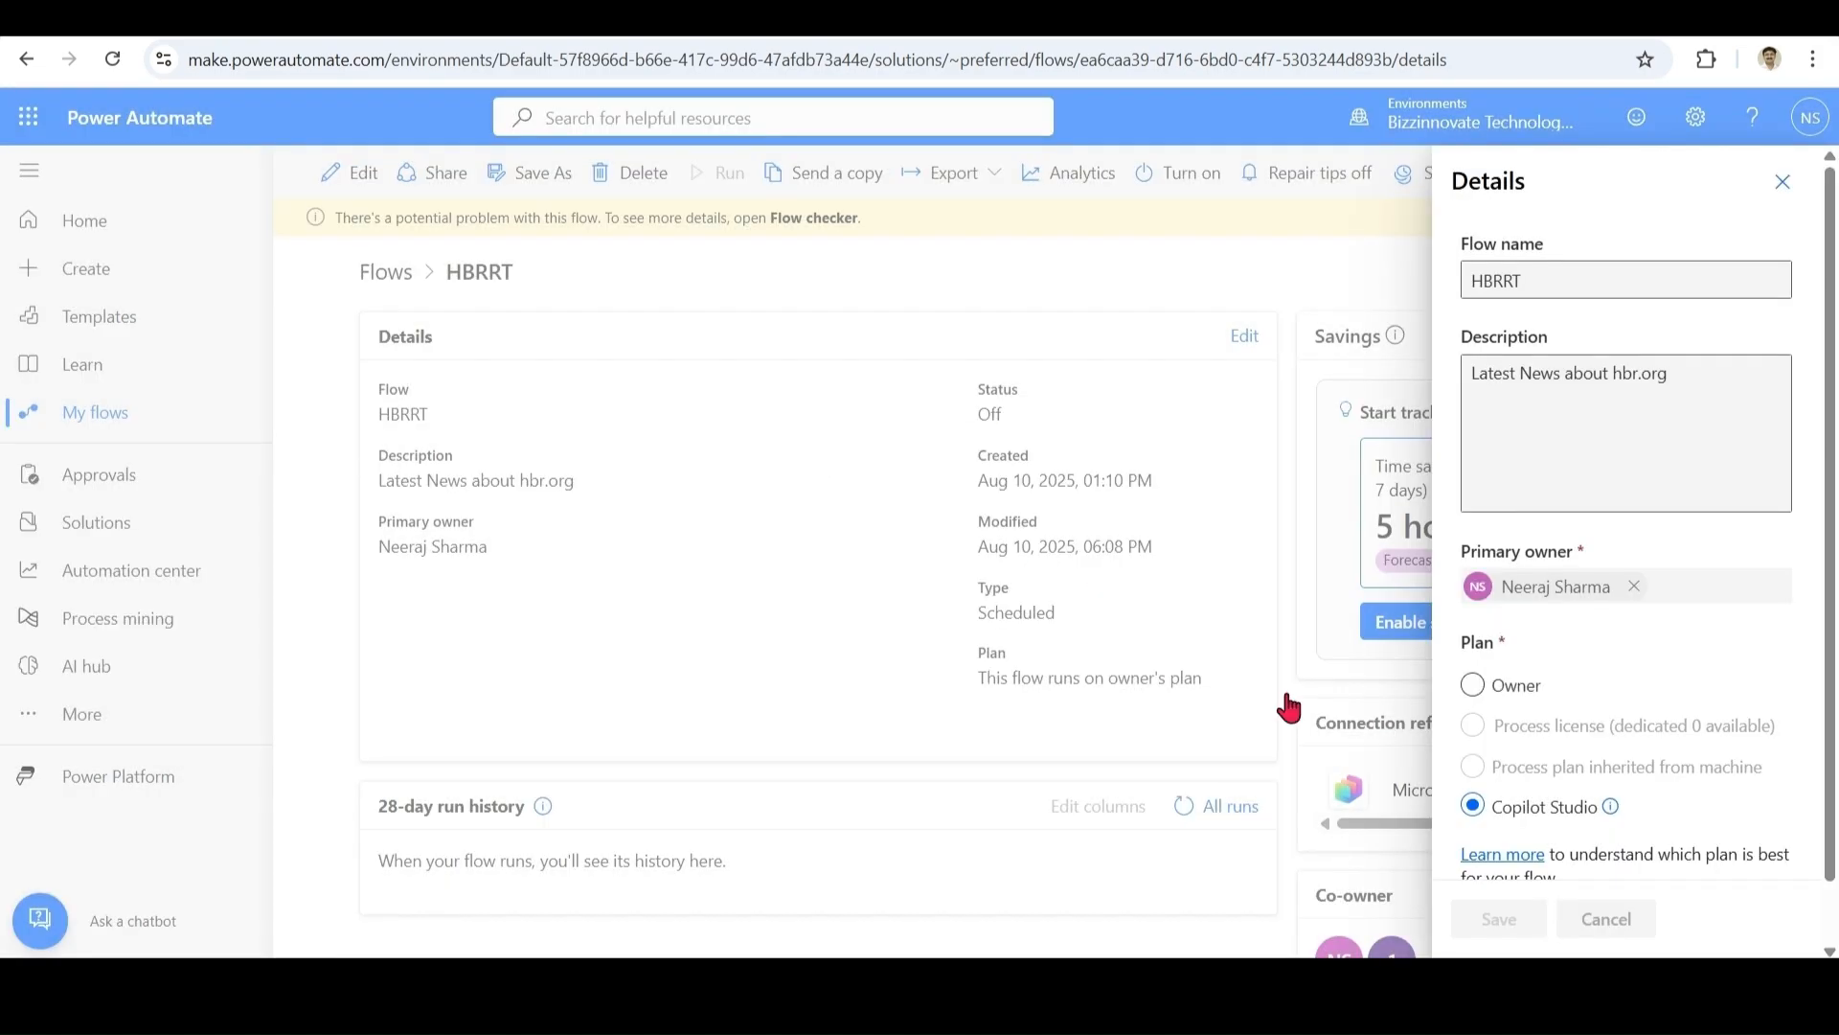